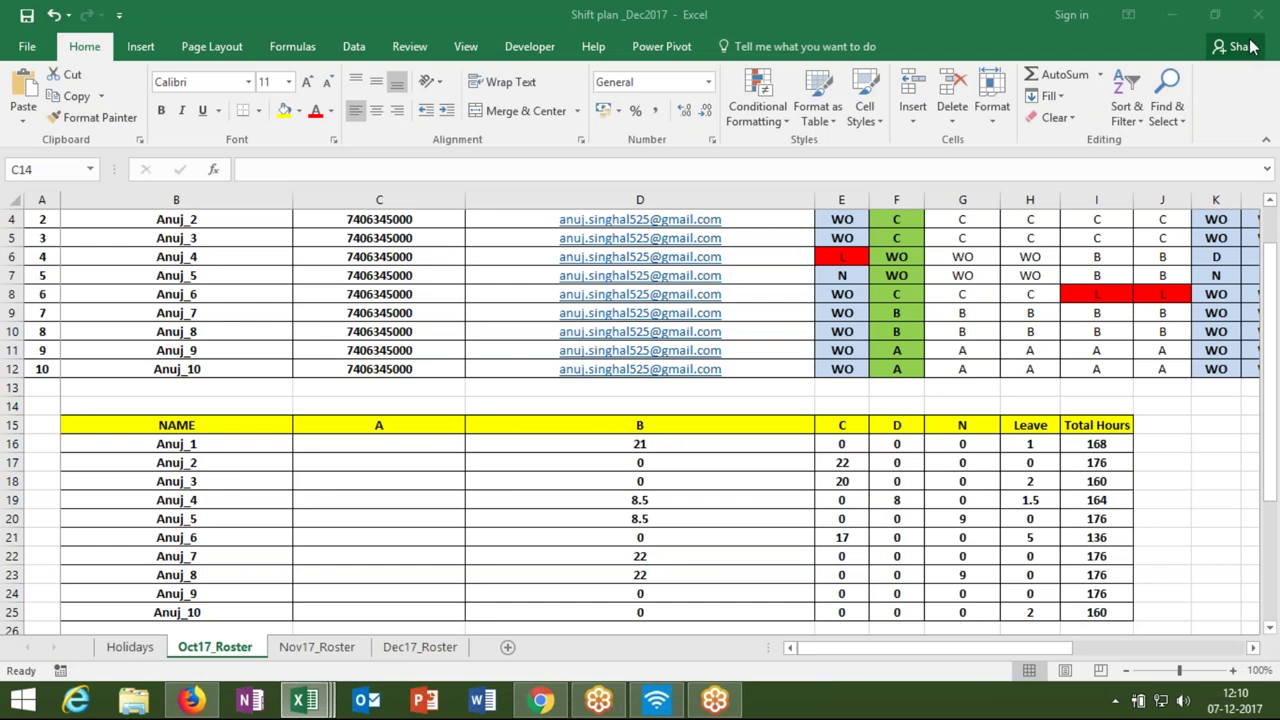
- Review the roster's names, mobile numbers, emails and Anuj_1's first-week shift codes
left_click(406, 280)
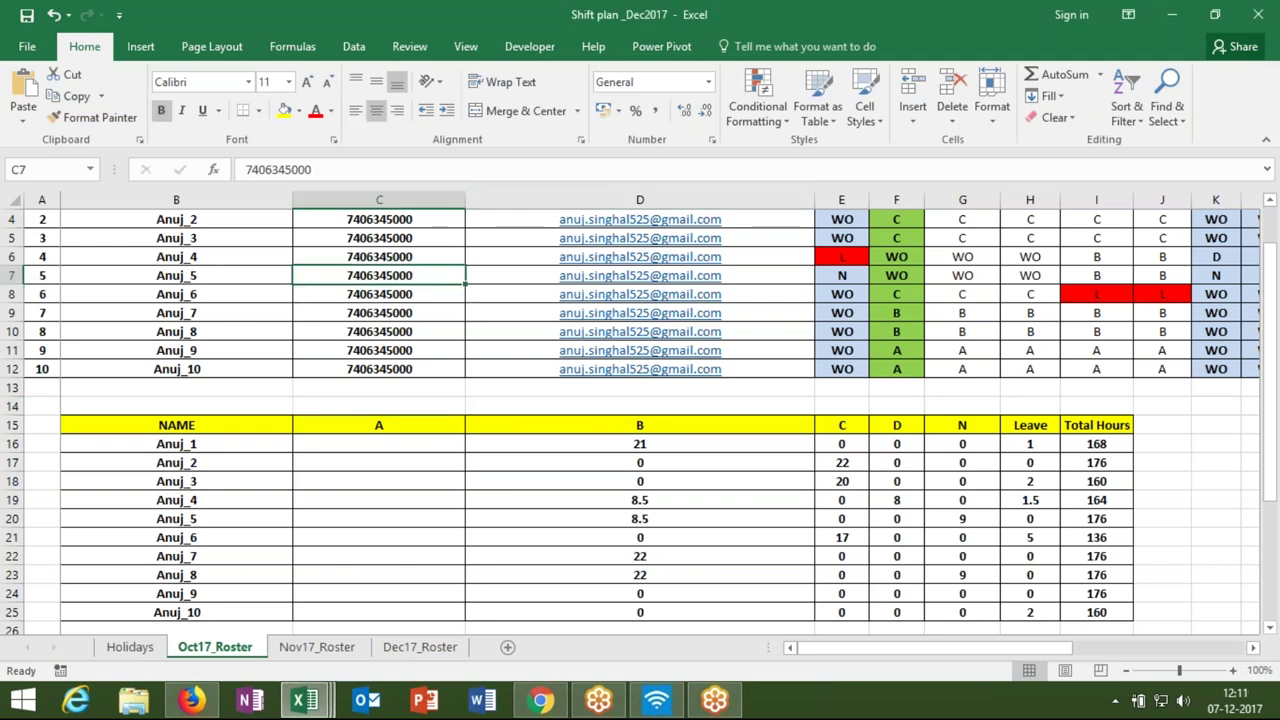
key("ctrl+Up")
key("ctrl+Home")
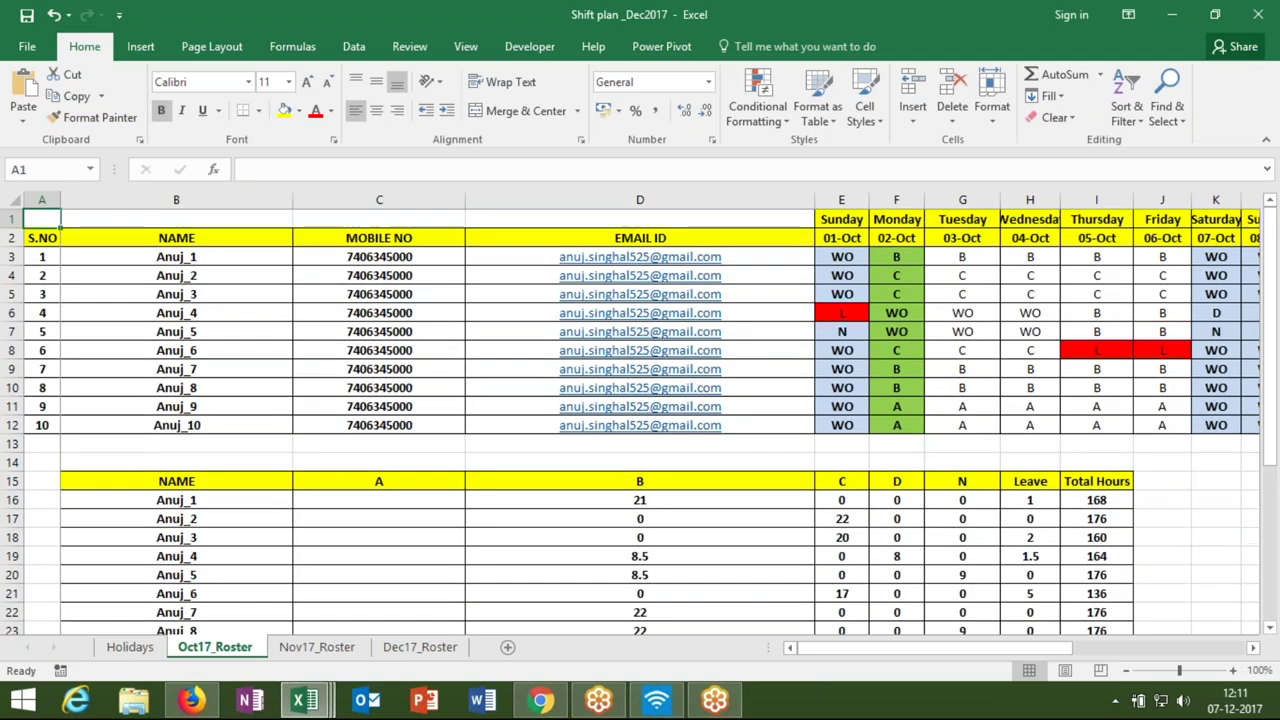
key("Down")
key("Right")
key("Down")
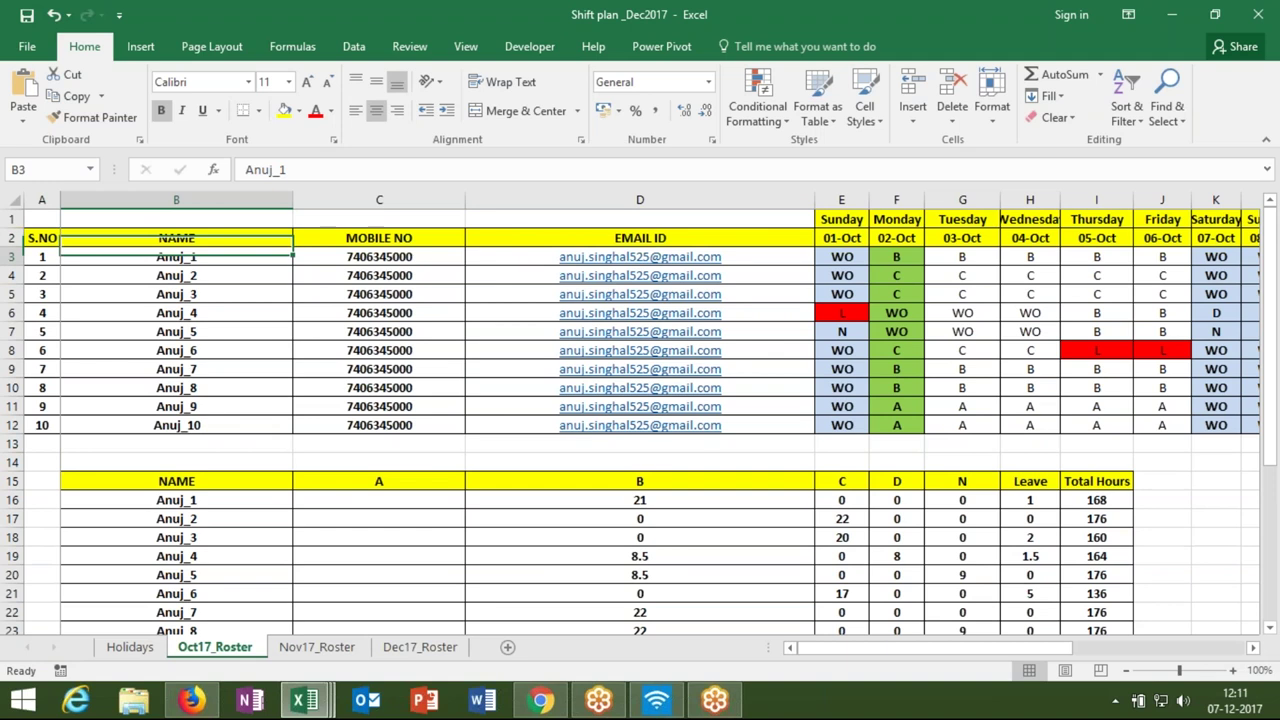
key("ctrl+shift+Down")
key("Right")
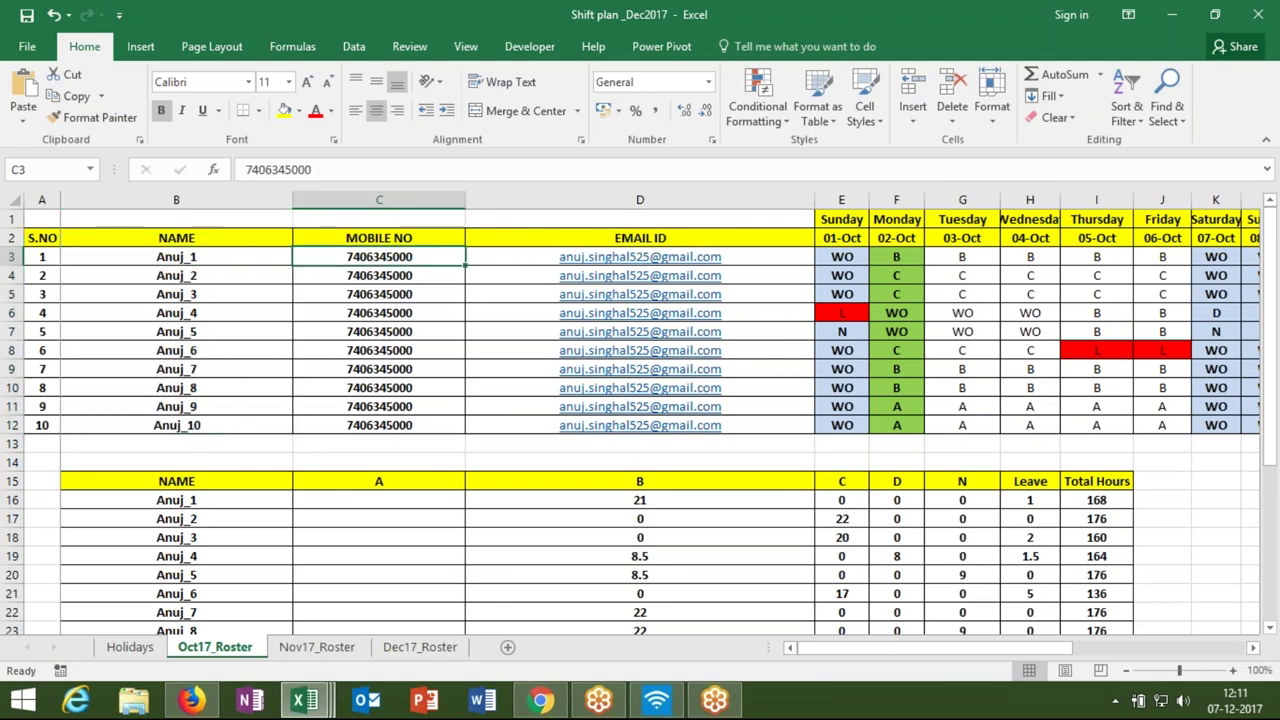
key("ctrl+shift+Down")
key("Right")
key("ctrl+shift+Down")
key("Right")
key("shift+Right")
key("shift+Right")
key("shift+Right")
key("shift+Right")
key("shift+Right")
key("shift+Right")
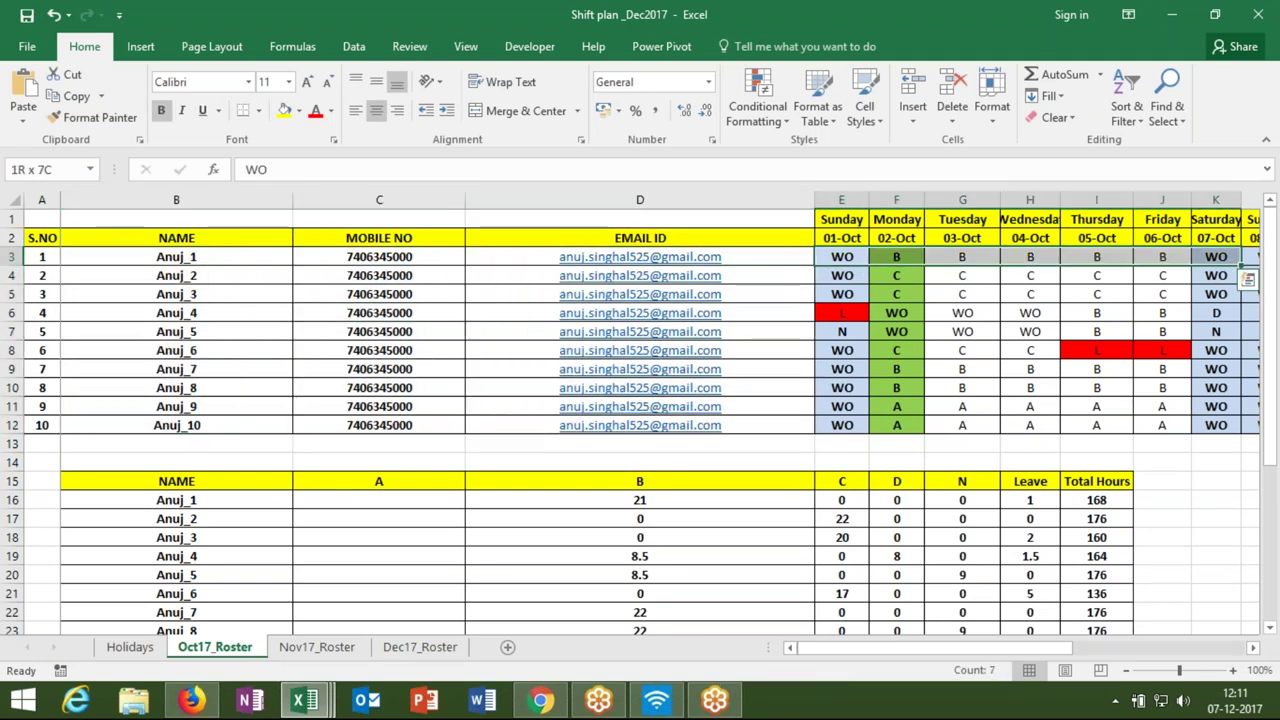
key("shift+Right")
- Inspect individual shift codes in the Anuj_1, Anuj_4, Anuj_5 and Anuj_6 rows
left_click(609, 256)
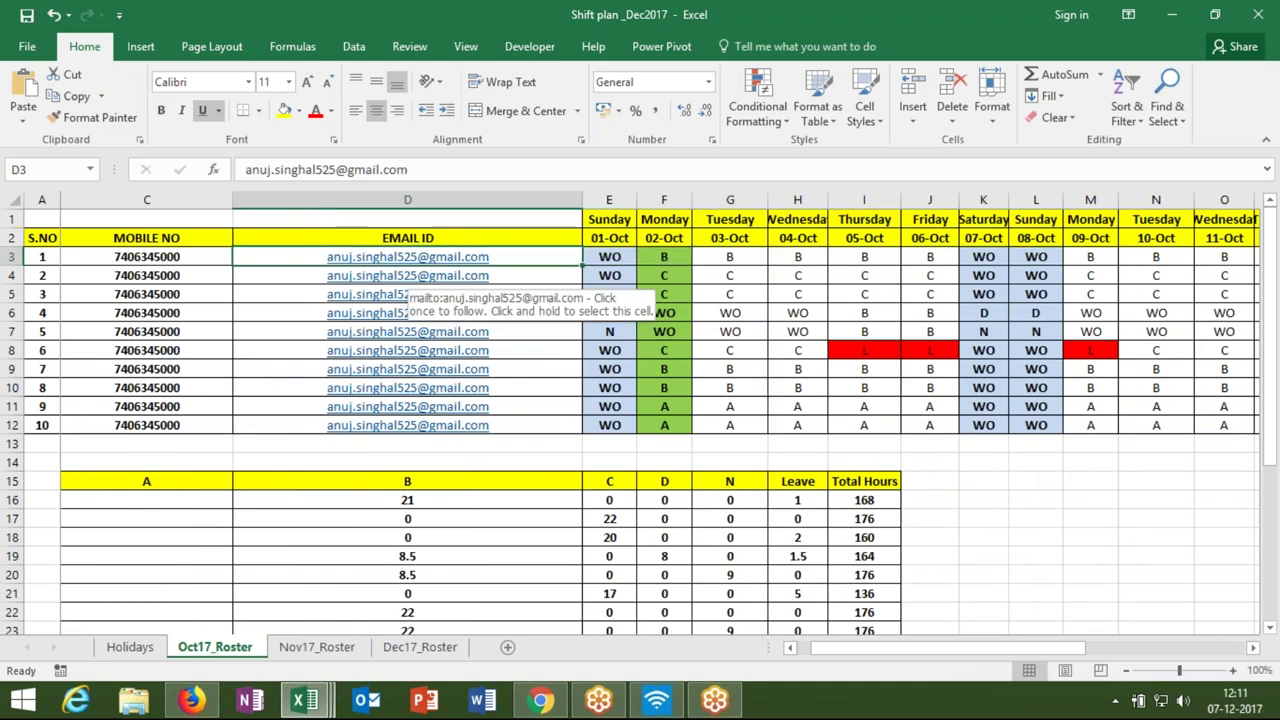
key("Right")
key("Right")
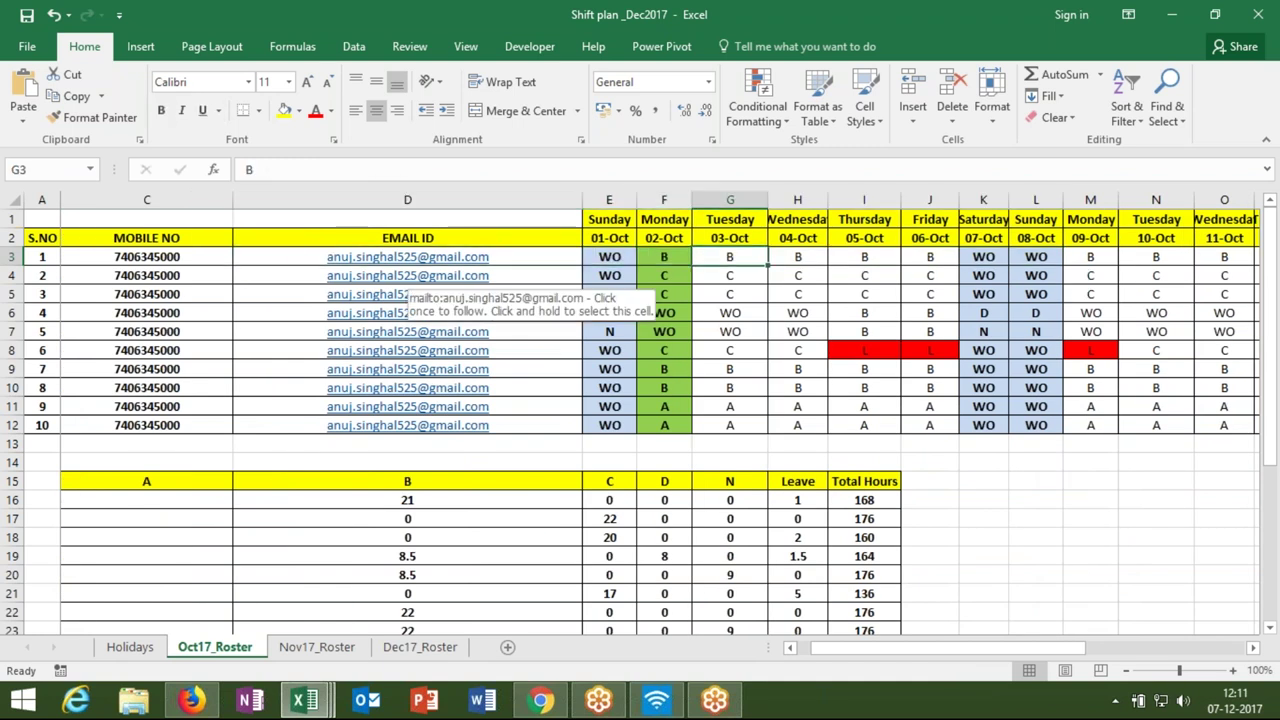
key("Down")
key("Down")
key("Down")
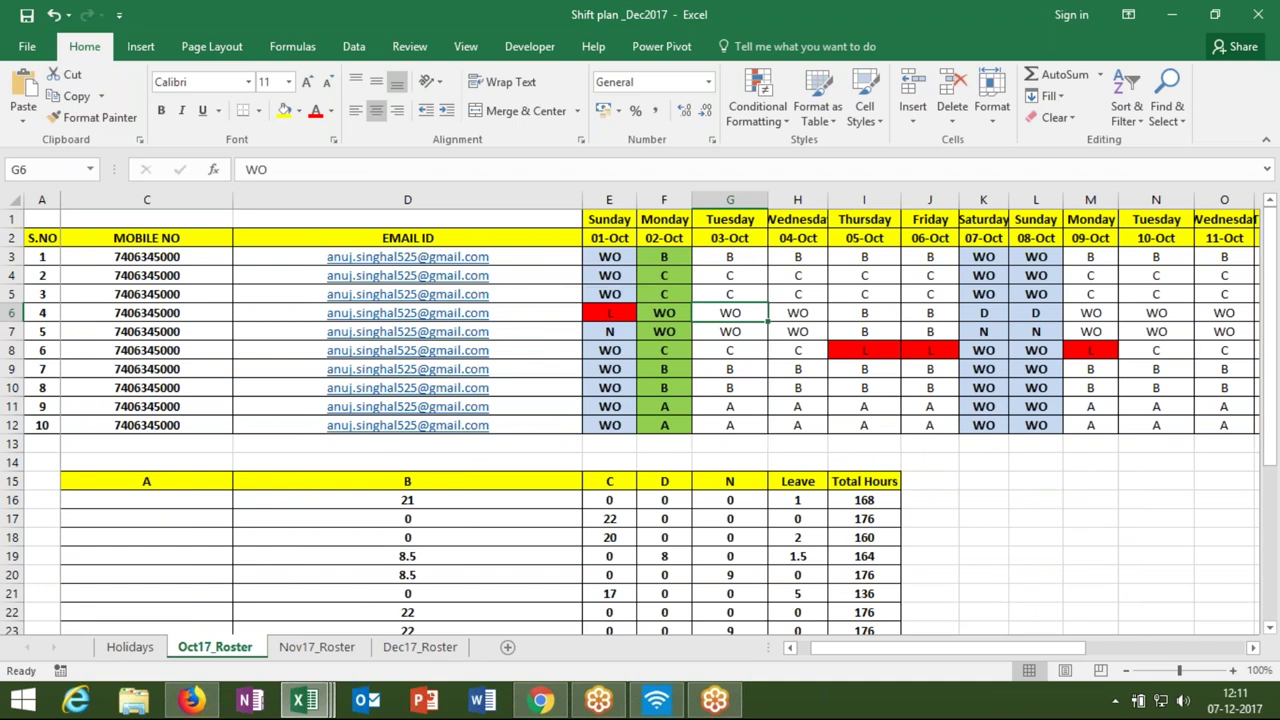
key("Right")
key("Right")
key("Right")
key("Right")
key("shift+Right")
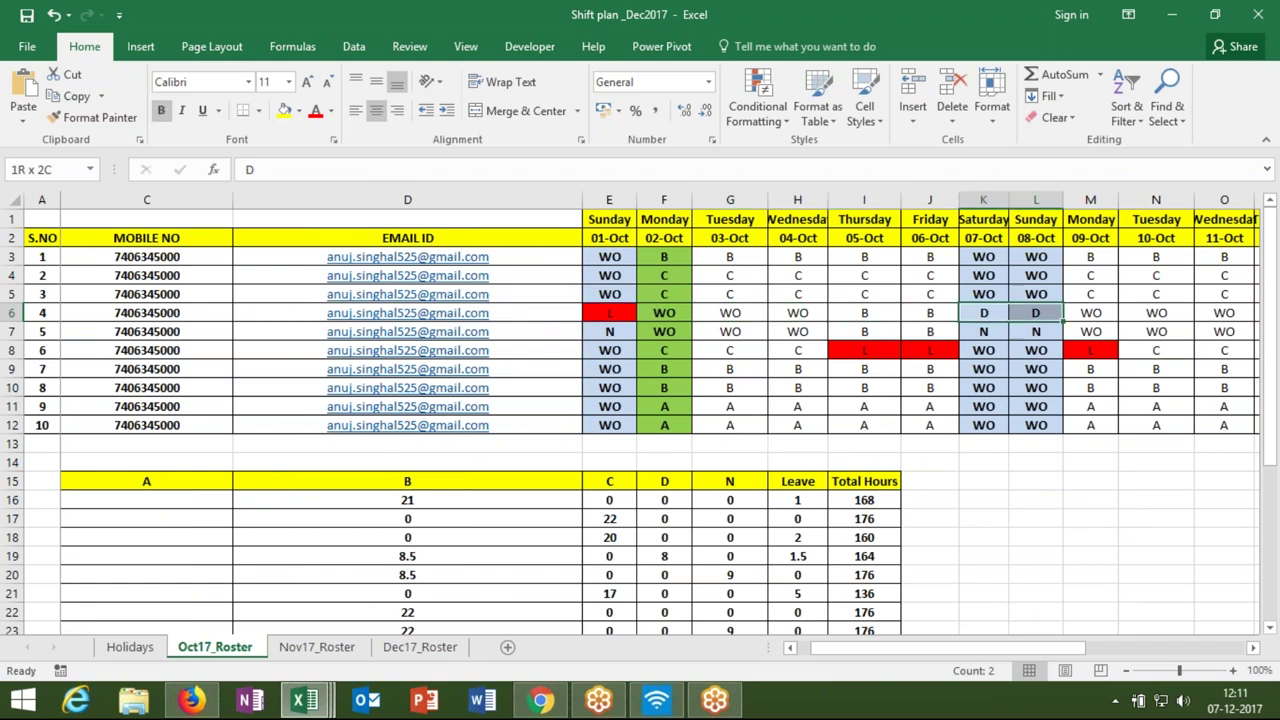
key("shift+Down")
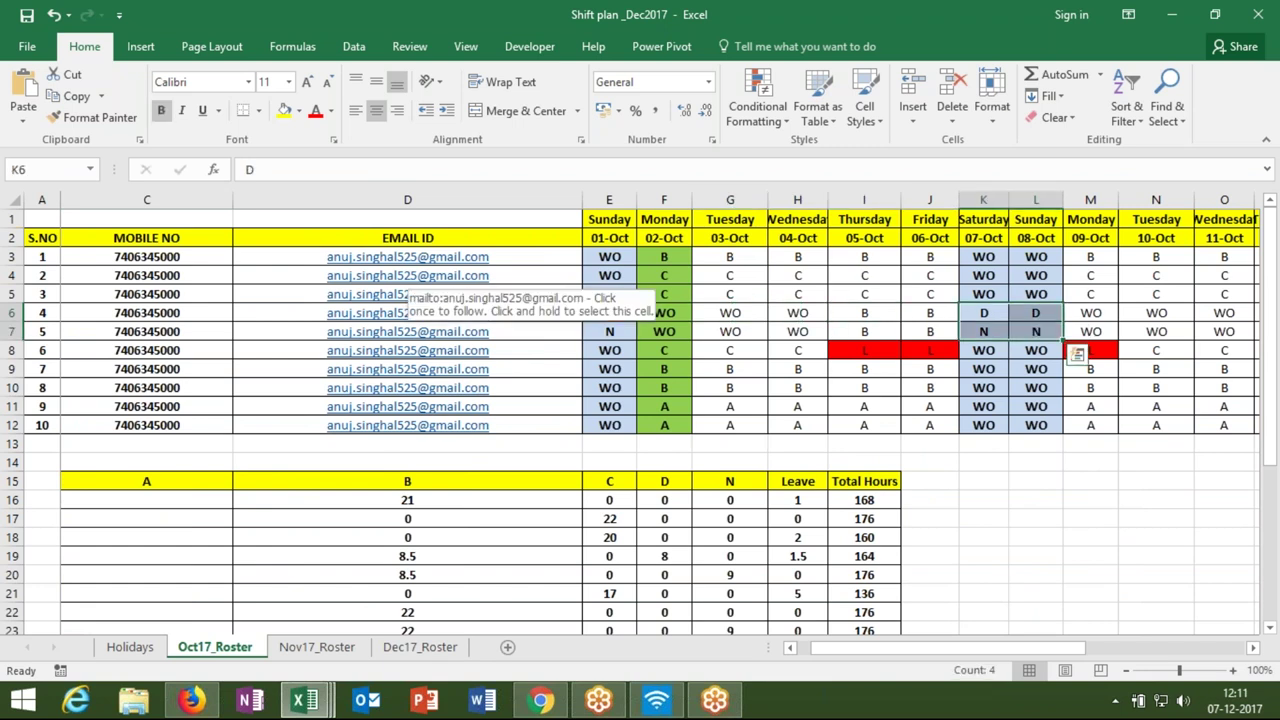
key("Down")
key("Down")
key("Left")
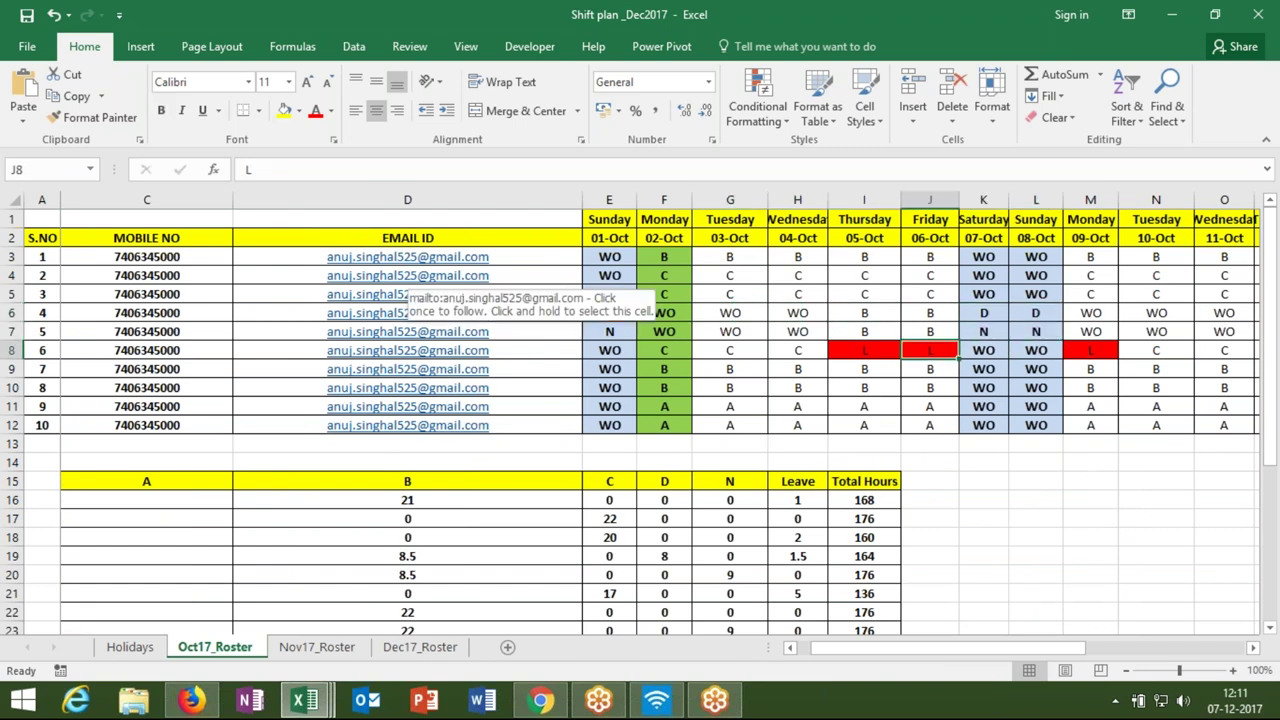
key("Right")
key("Right")
key("Right")
key("Right")
key("Right")
key("Right")
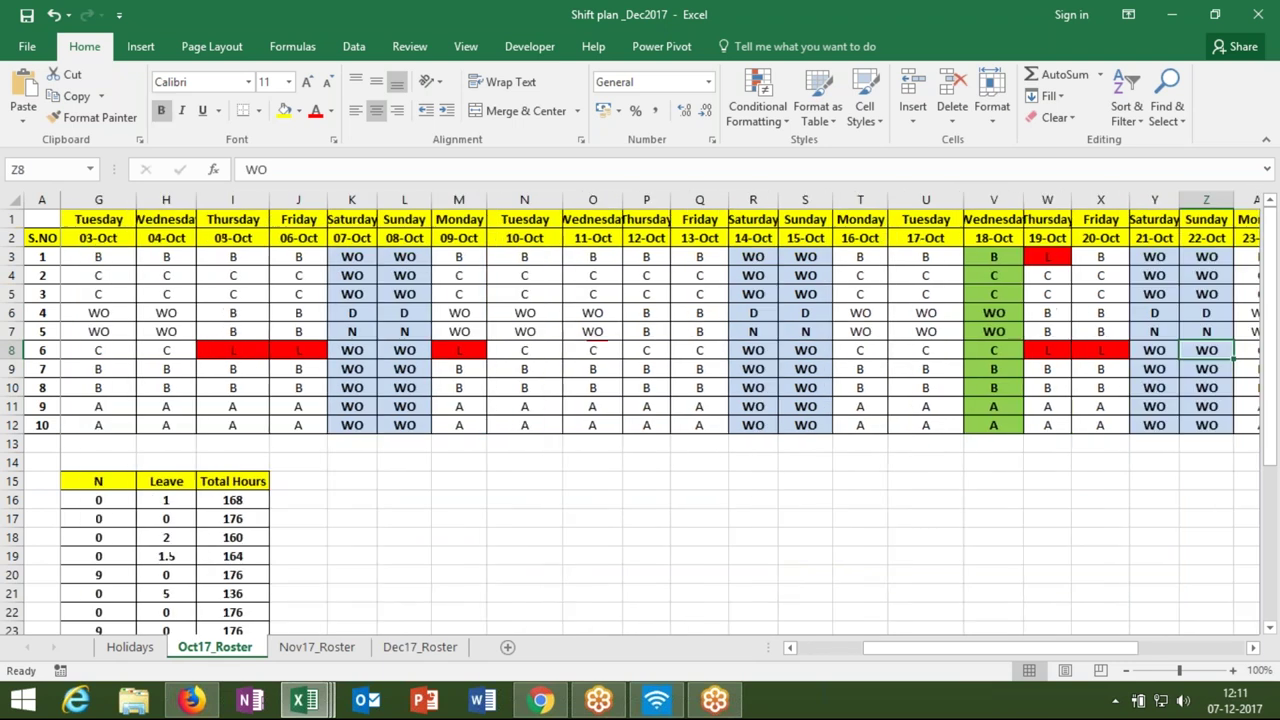
key("Right")
key("Right")
key("Right")
key("Right")
key("Right")
key("Home")
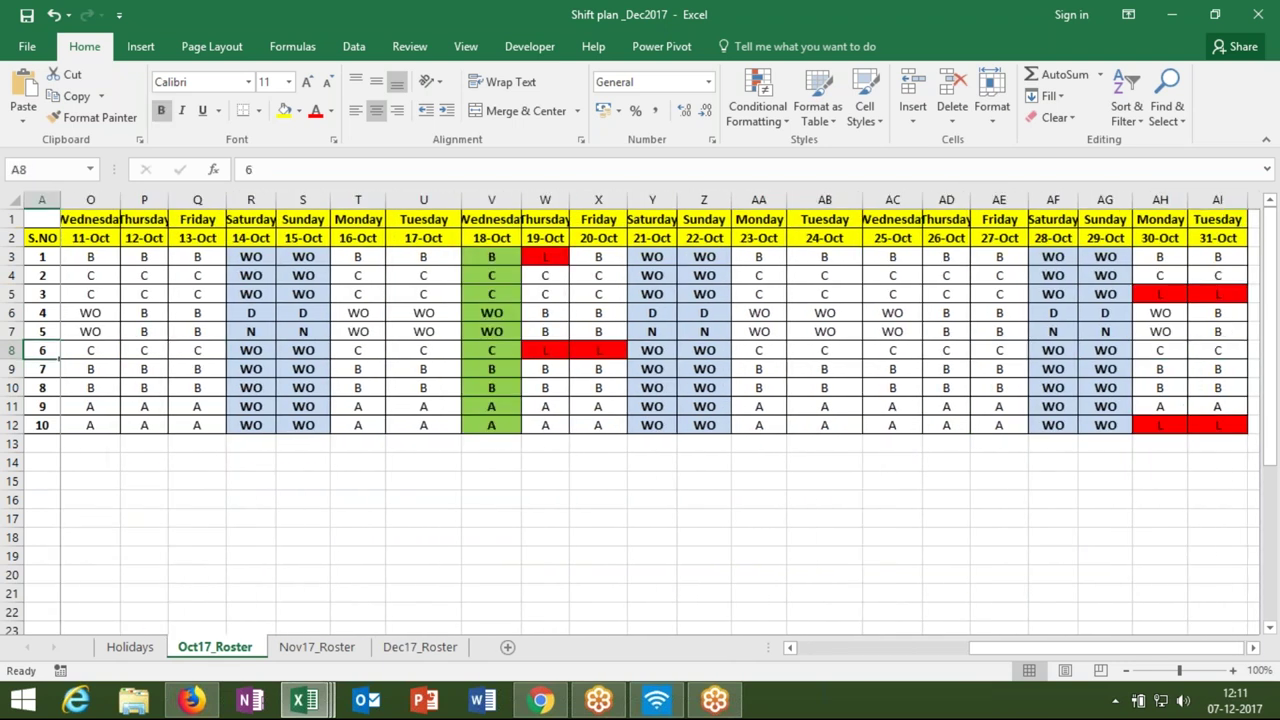
left_click(345, 346)
key("Home")
key("Down")
key("Down")
key("Down")
key("Down")
key("Down")
key("Down")
key("Down")
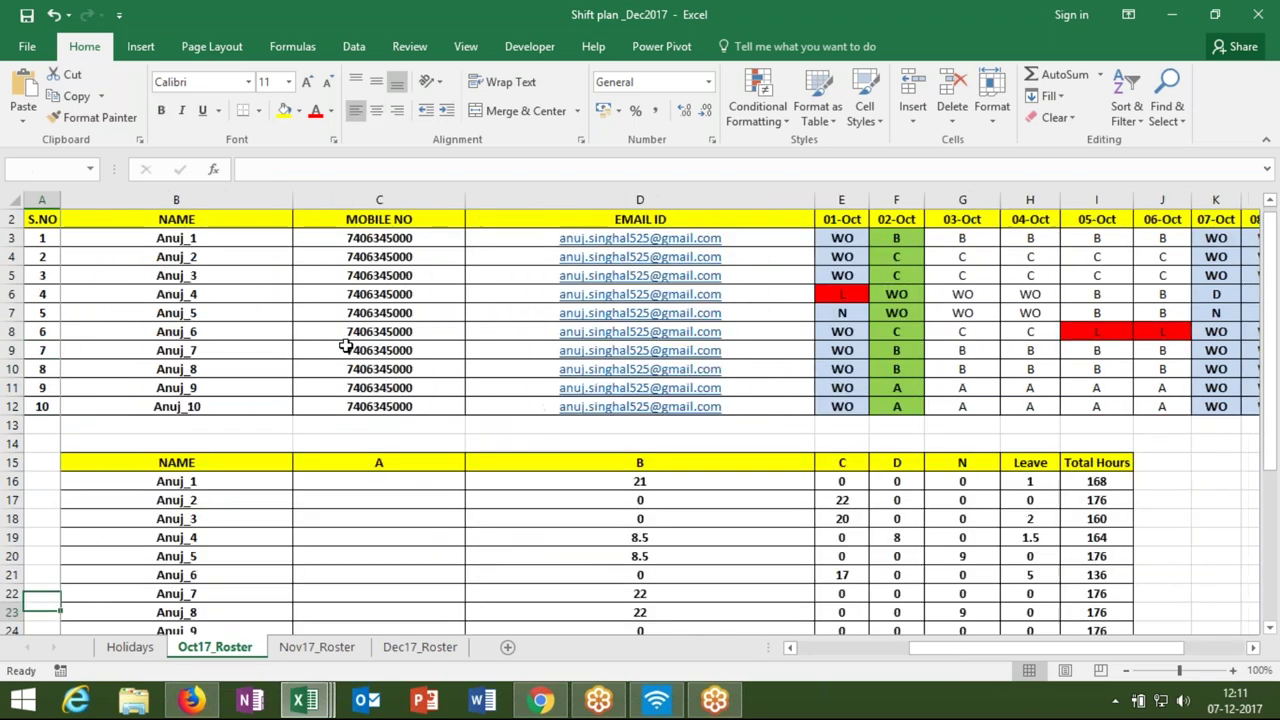
key("Up")
key("Up")
key("Up")
key("Up")
key("Up")
key("Up")
key("Up")
key("Up")
key("Up")
key("Up")
- Check Anuj_1's shift counts and total hours in the summary table
left_click(251, 498)
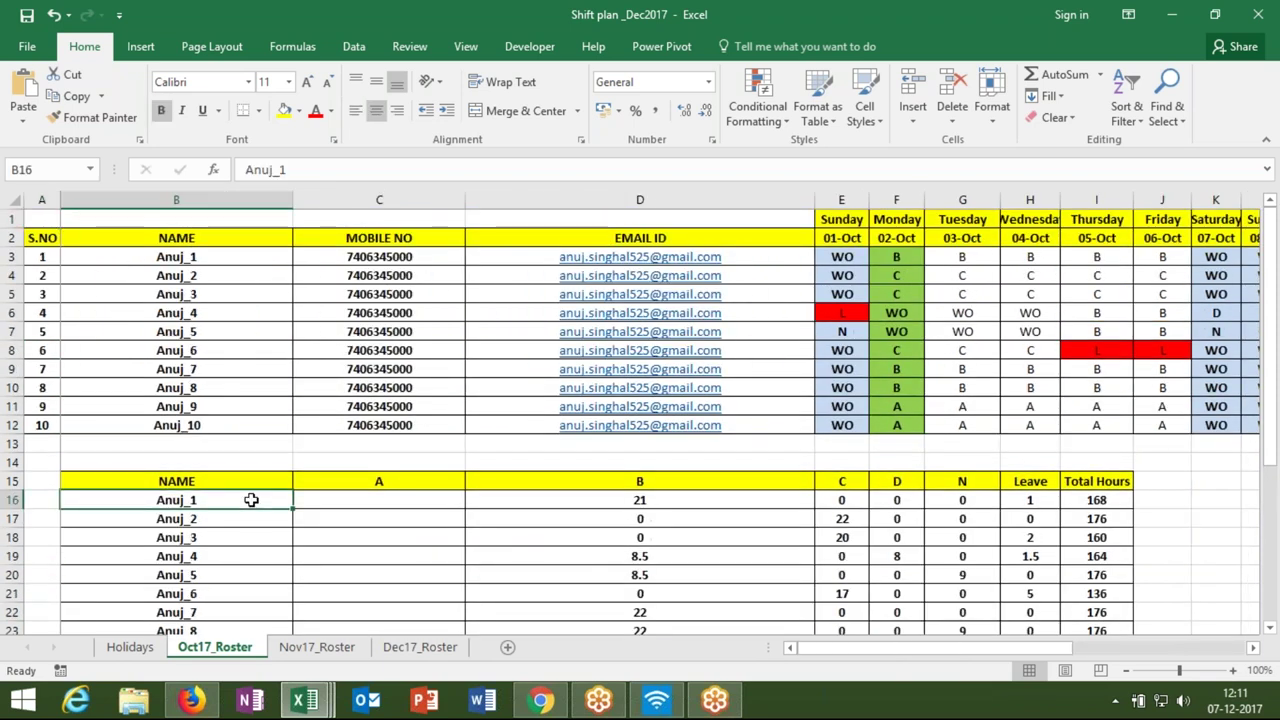
left_click(443, 500)
left_click(491, 502)
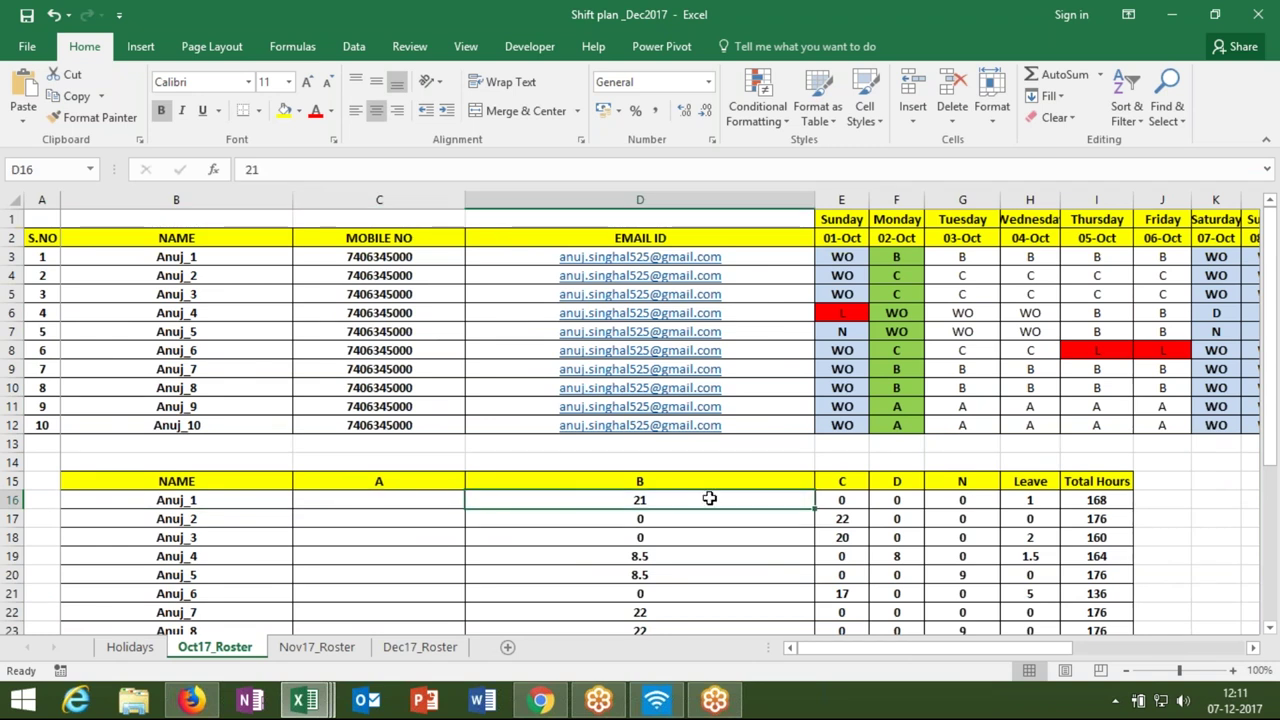
left_click(1097, 498)
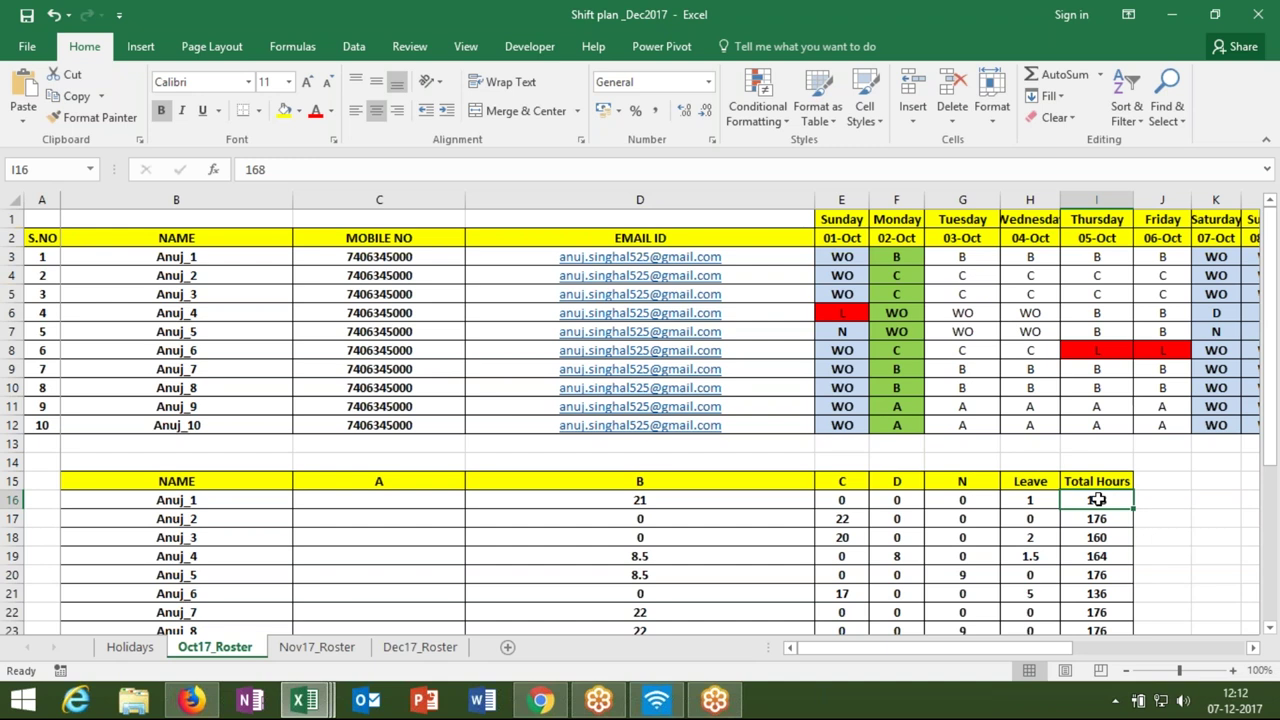
left_click(734, 502)
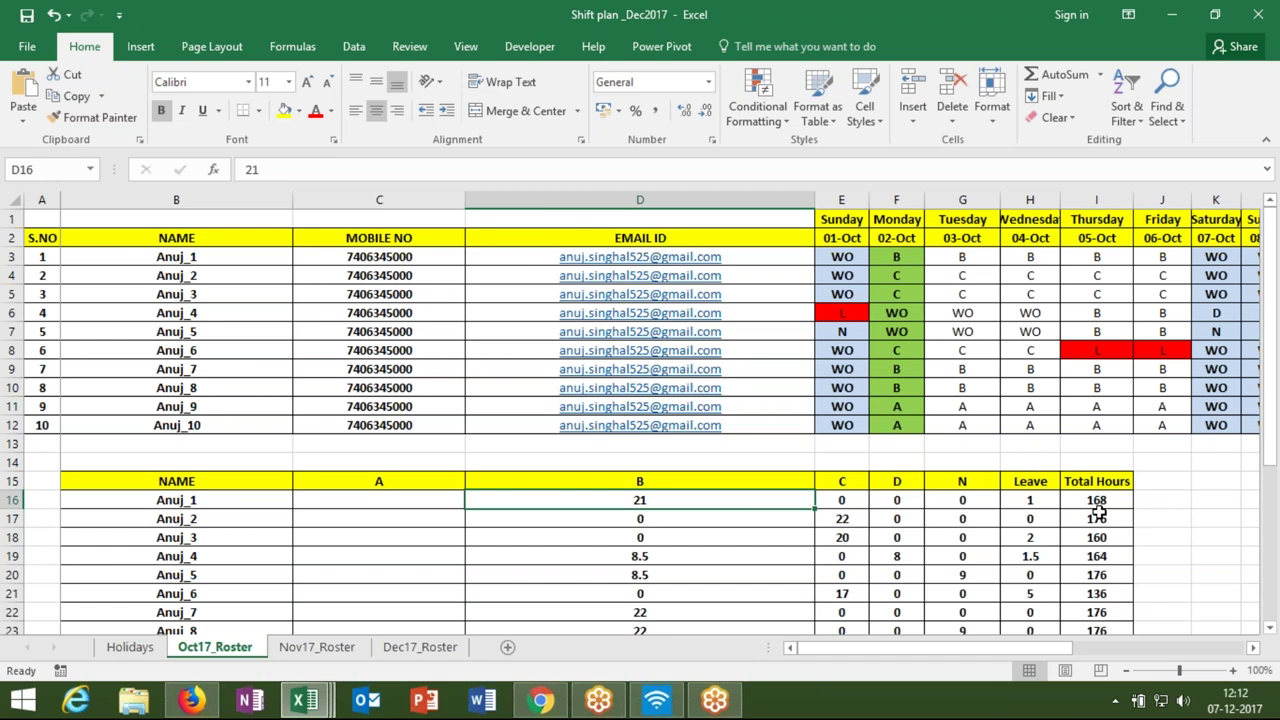
mouse_move(1273, 380)
left_mouse_down()
mouse_move(1277, 537)
mouse_move(1259, 390)
left_mouse_up()
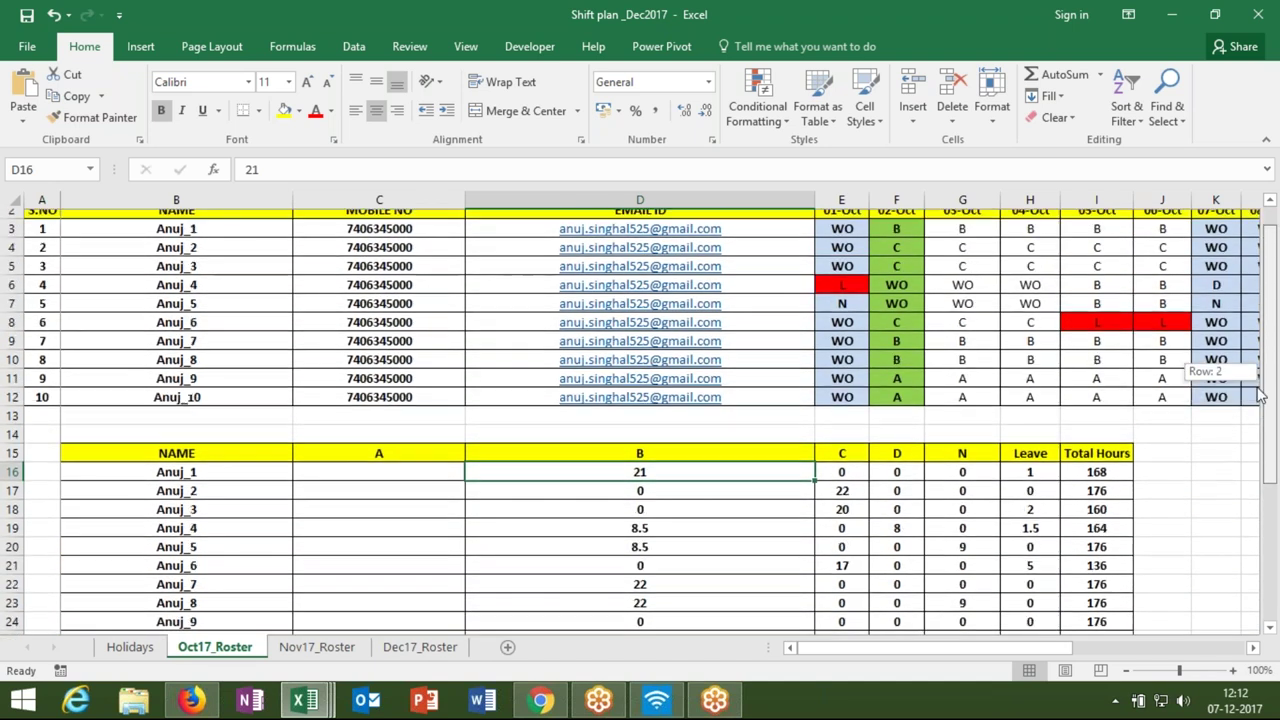
left_click_drag(1259, 390, 1262, 460)
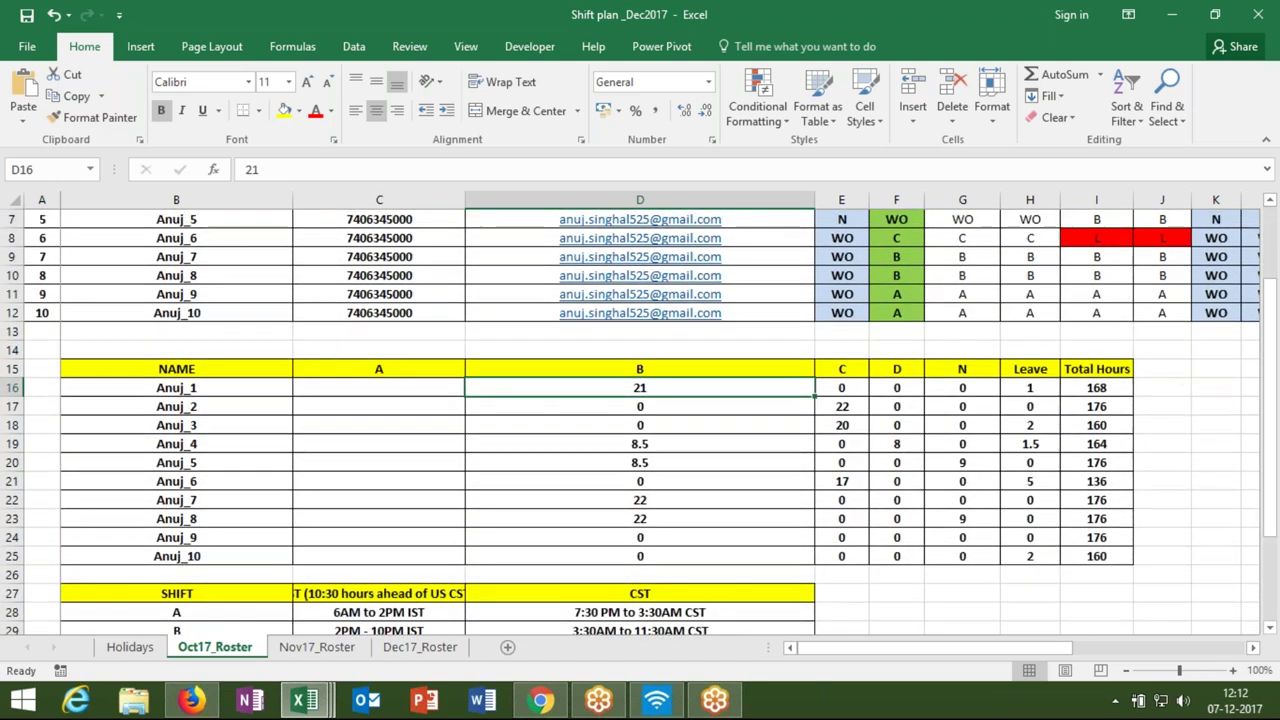
- Clear all the shift counts in the summary table, D16:H25
left_click_drag(729, 390, 1000, 550)
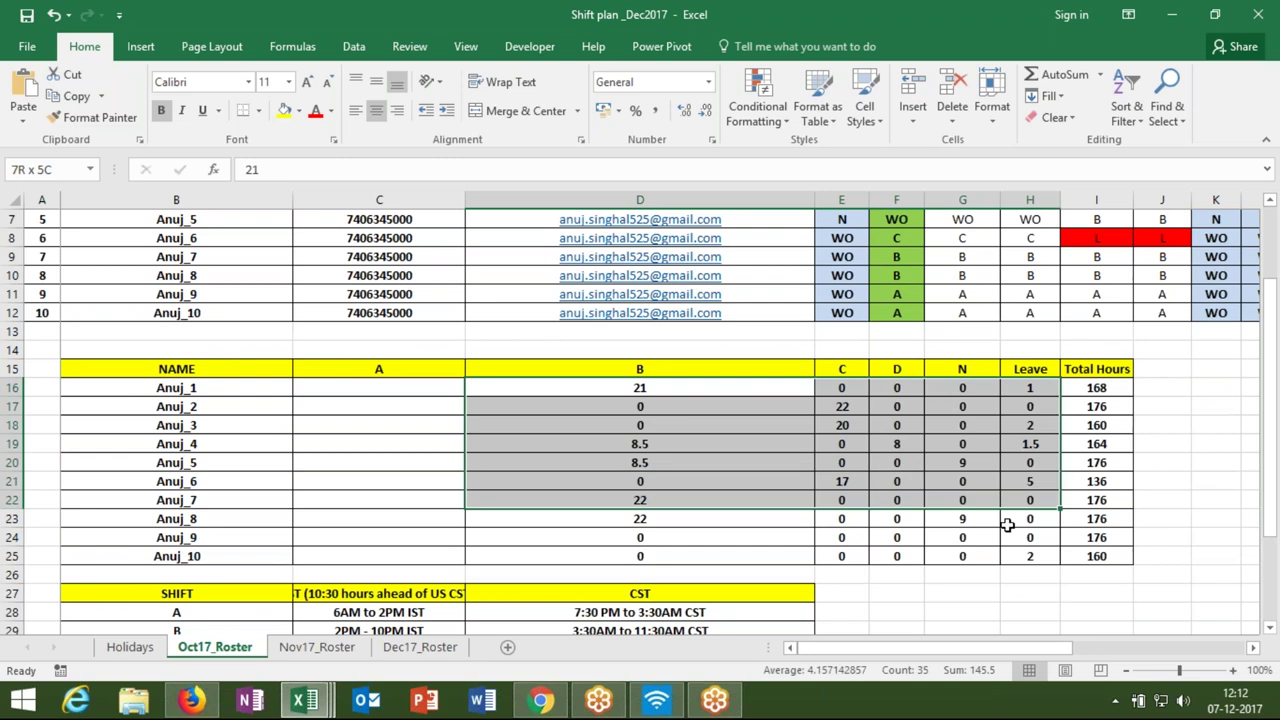
key("Delete")
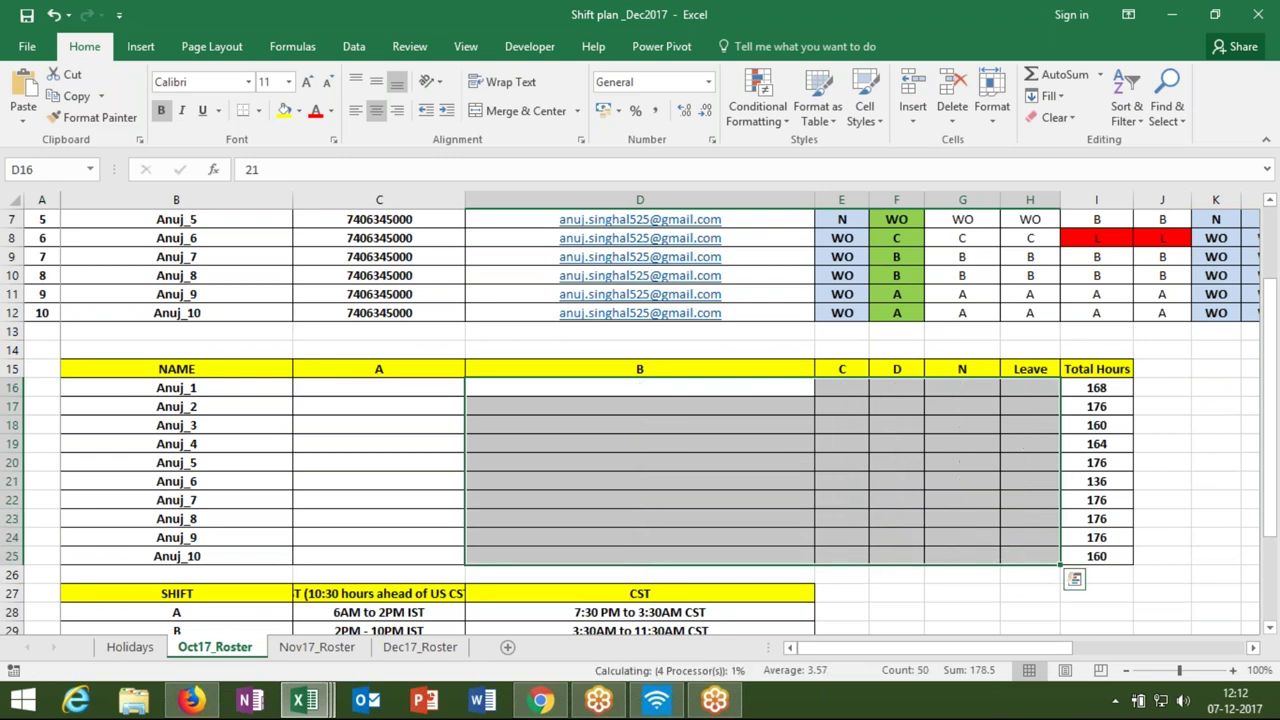
left_click(378, 387)
key("Left")
key("Left")
key("Up")
key("Up")
key("Up")
key("Up")
key("Up")
key("Up")
key("Up")
key("Up")
key("Down")
key("Down")
key("Down")
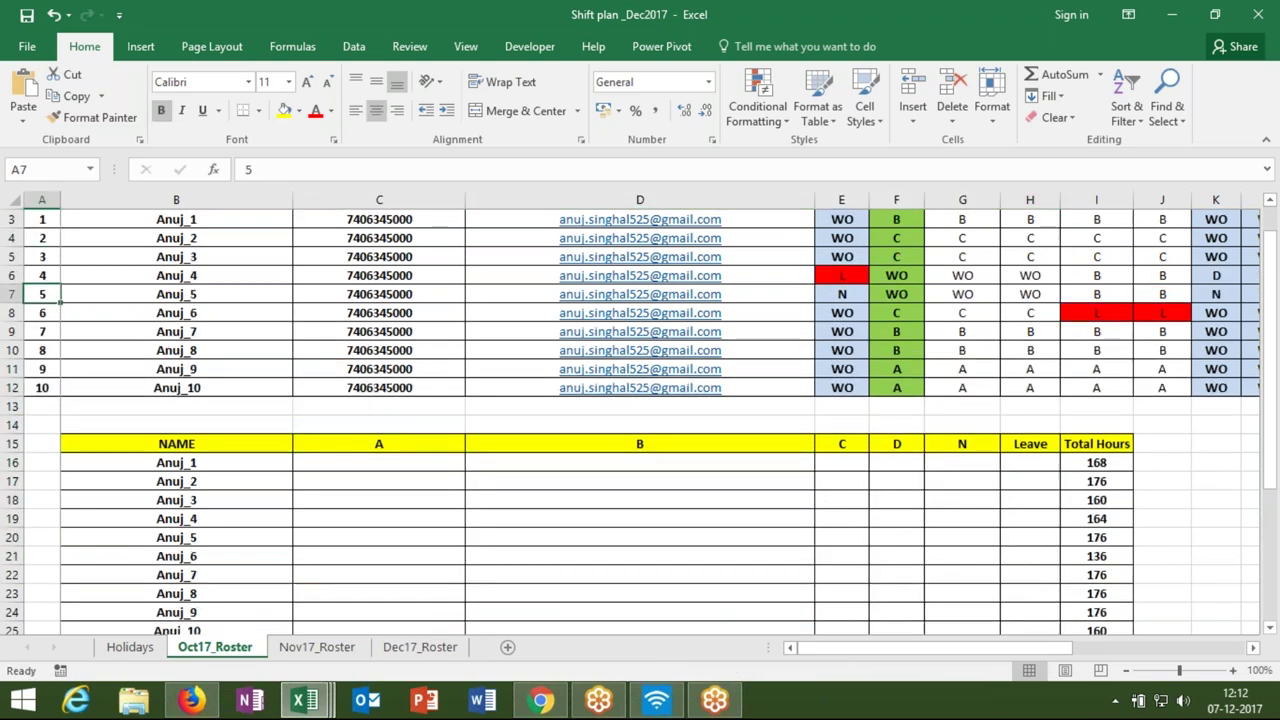
- Rename the summary table's Leave heading in H15 to L
left_click(1026, 445)
type("L")
left_click(845, 502)
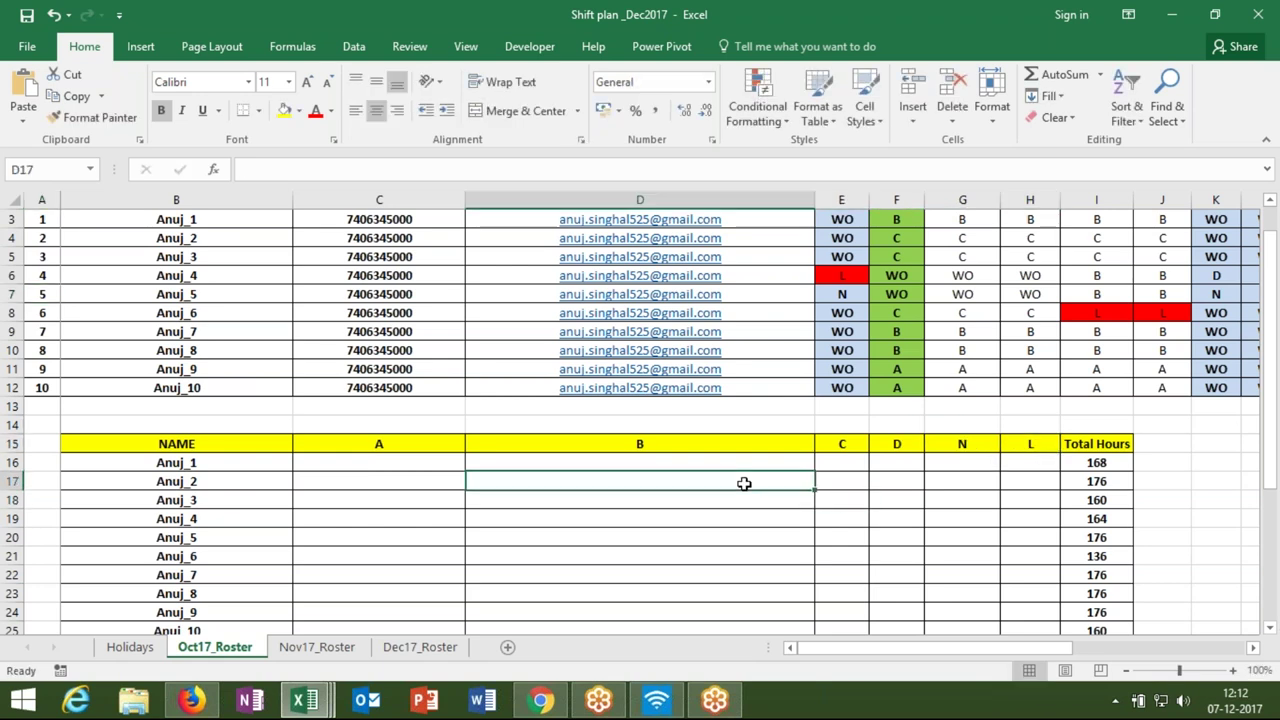
left_click(443, 466)
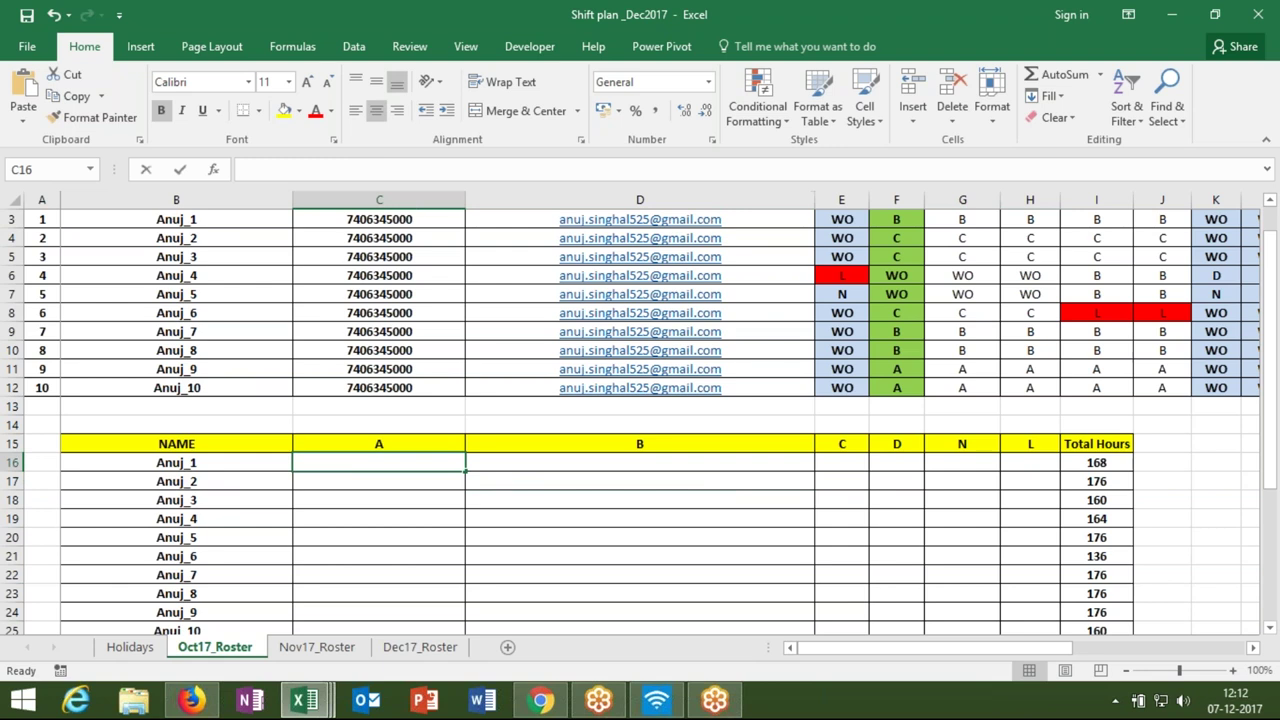
- Start a COUNTIF formula in Anuj_1's A count cell, abandoning the first attempts
type("=coun")
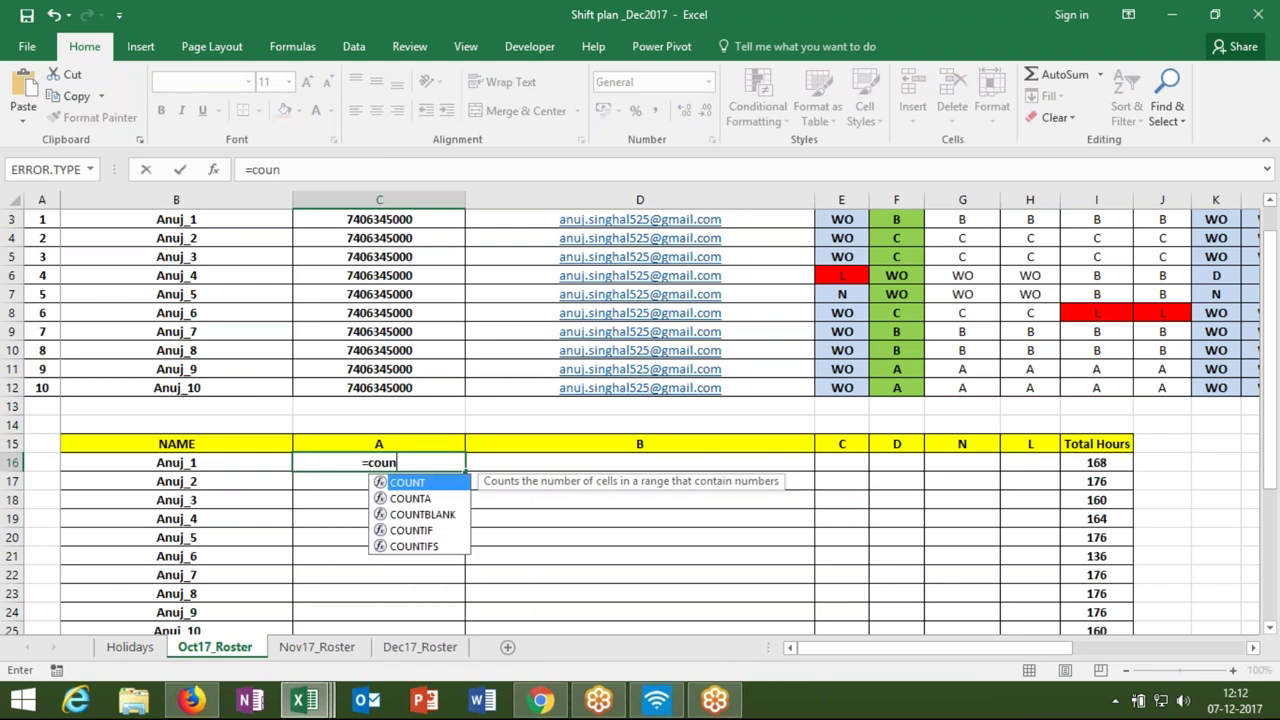
key("Down")
key("Down")
key("Down")
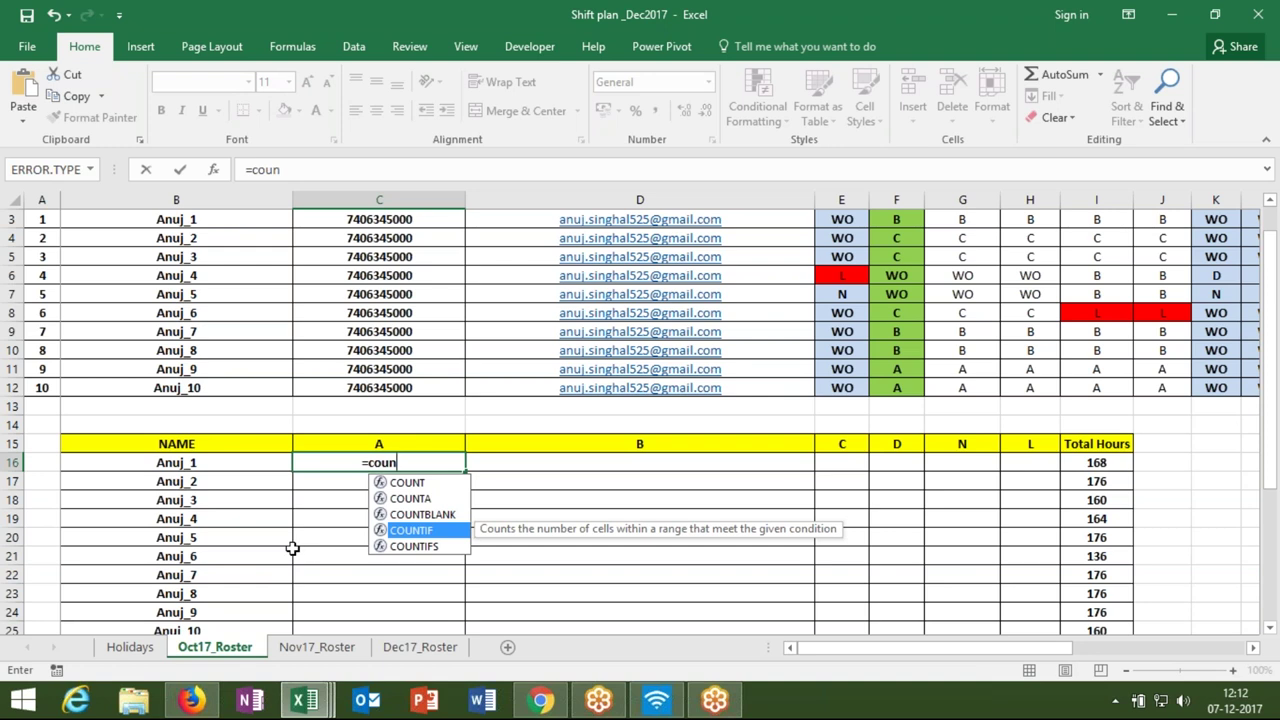
key("Escape")
key("Escape")
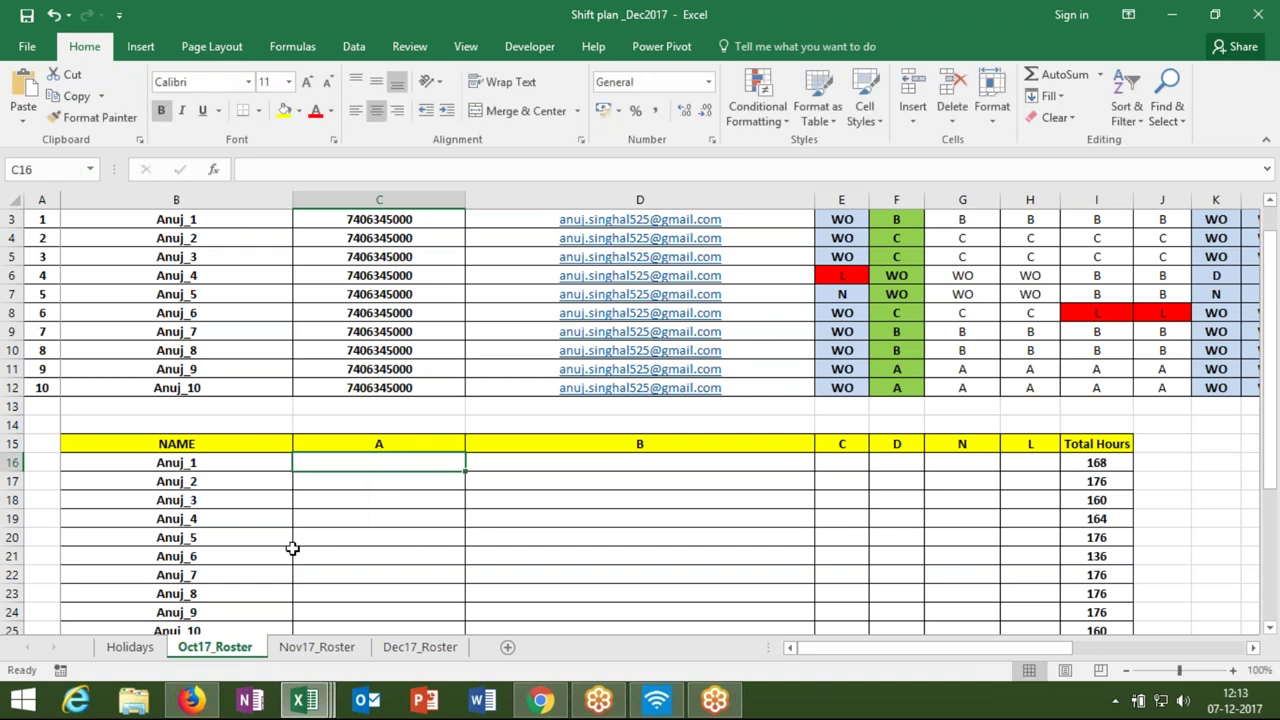
type("=")
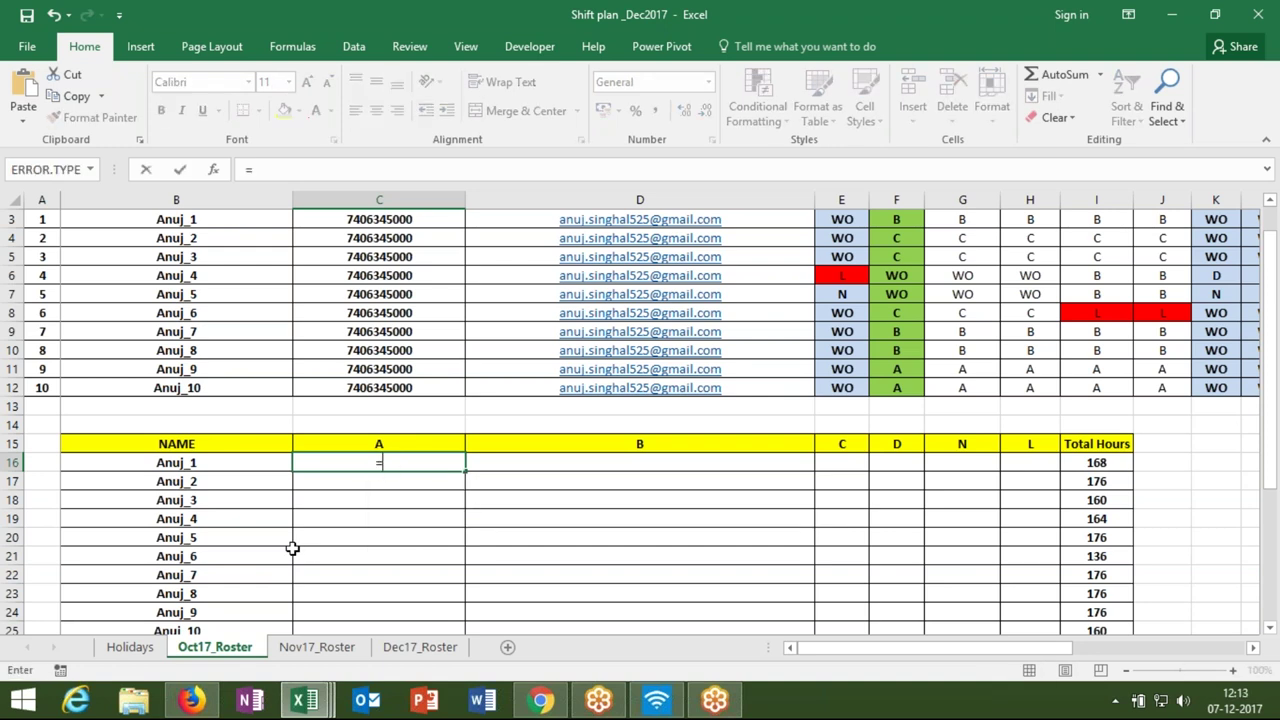
type("cou")
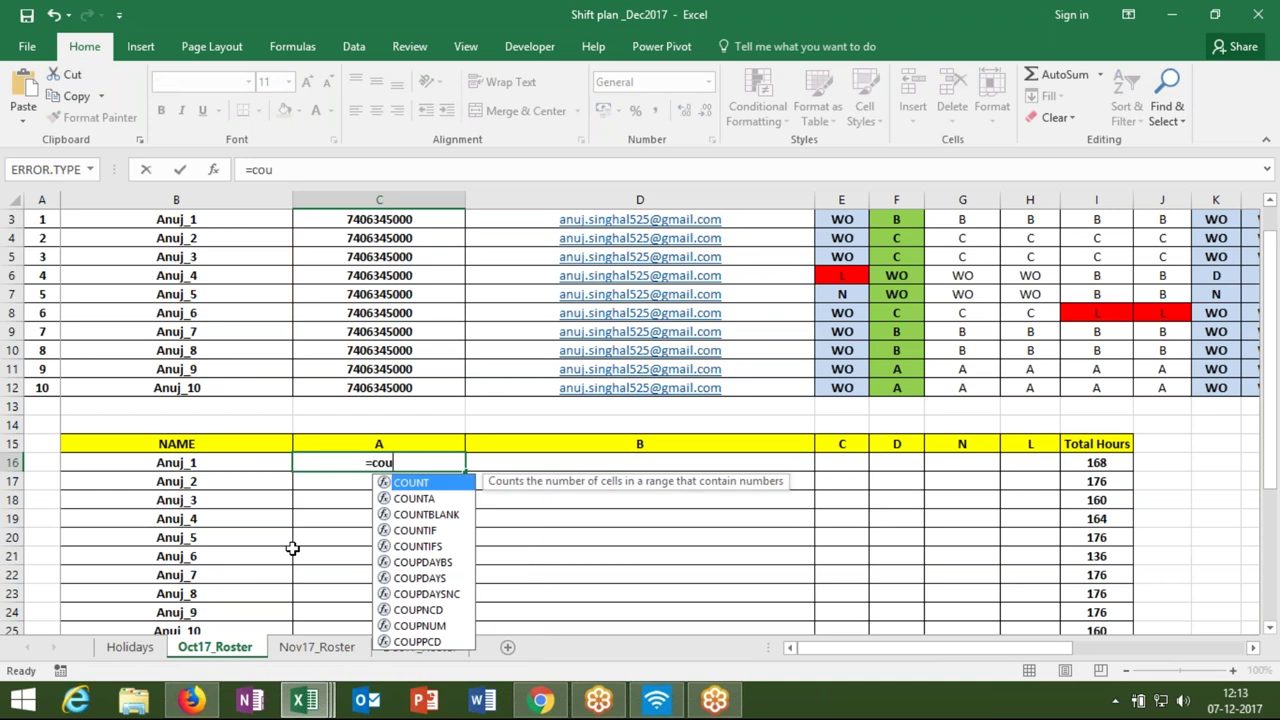
key("Left")
key("Right")
key("Right")
key("Left")
- Enter =COUNTIF(3:3,C15) in C16, counting row 3 against the A header
type("=coun")
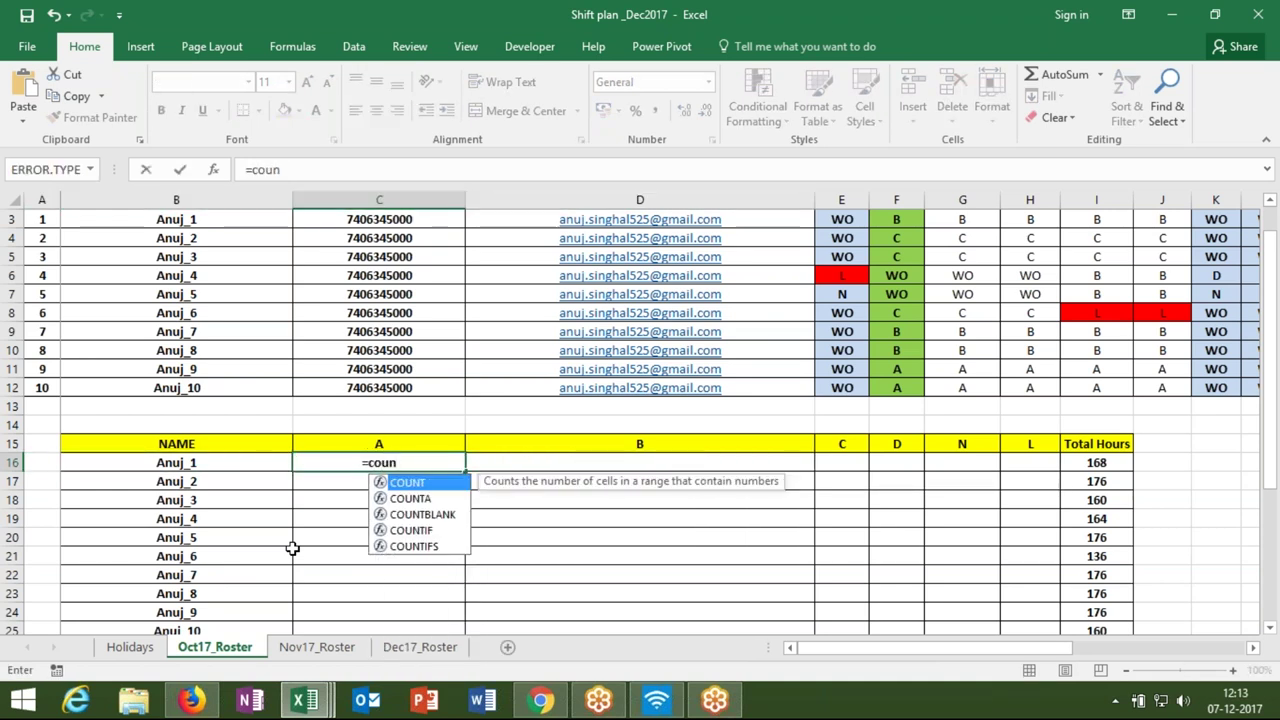
key("Down")
key("Down")
key("Down")
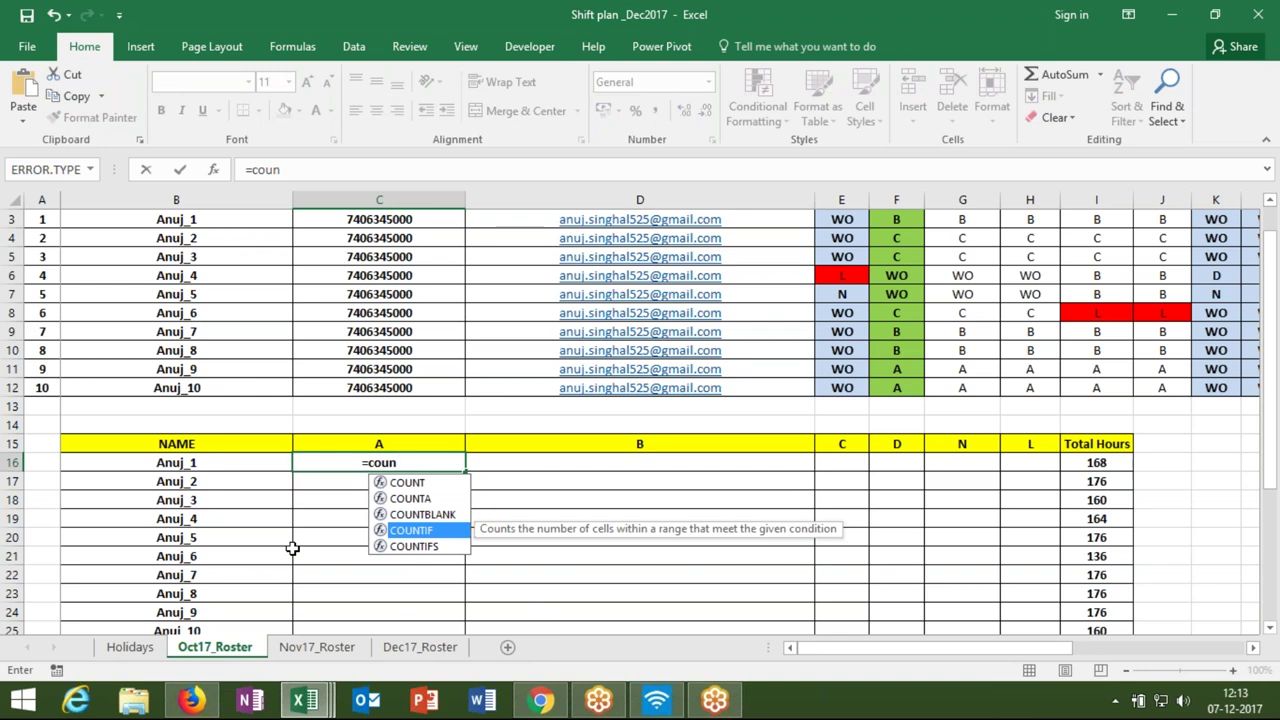
key("Tab")
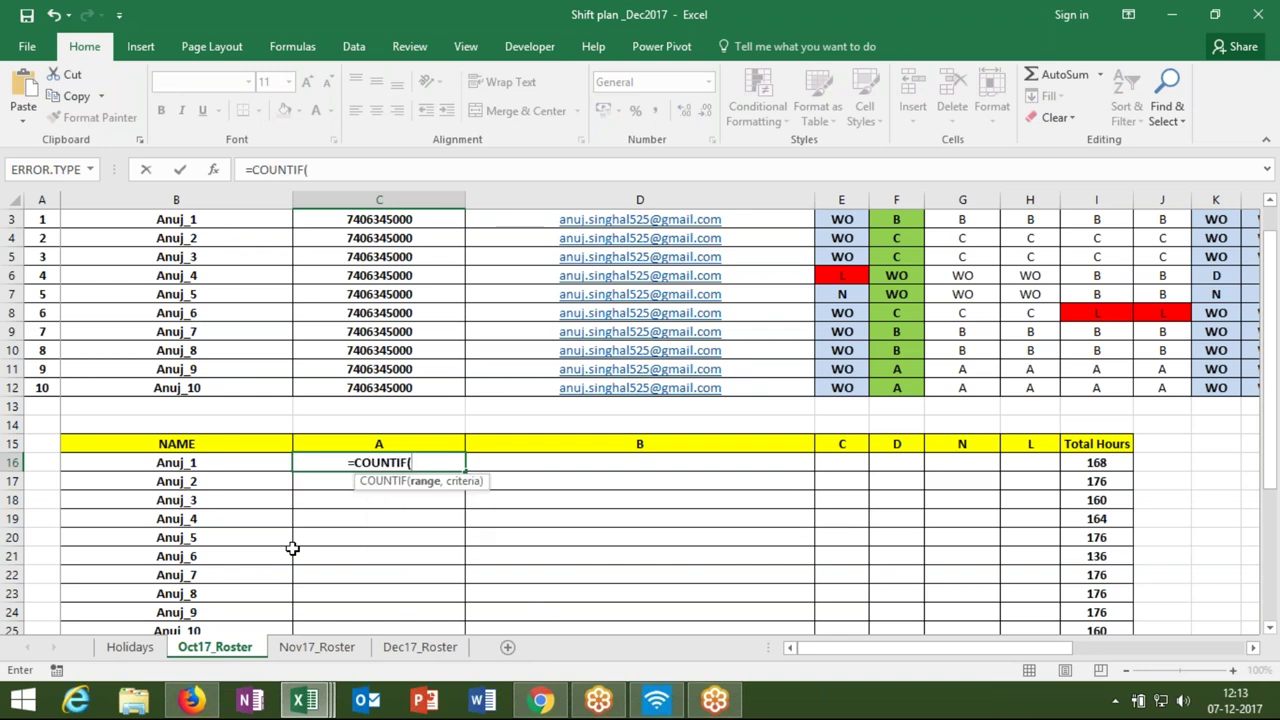
left_click(836, 246)
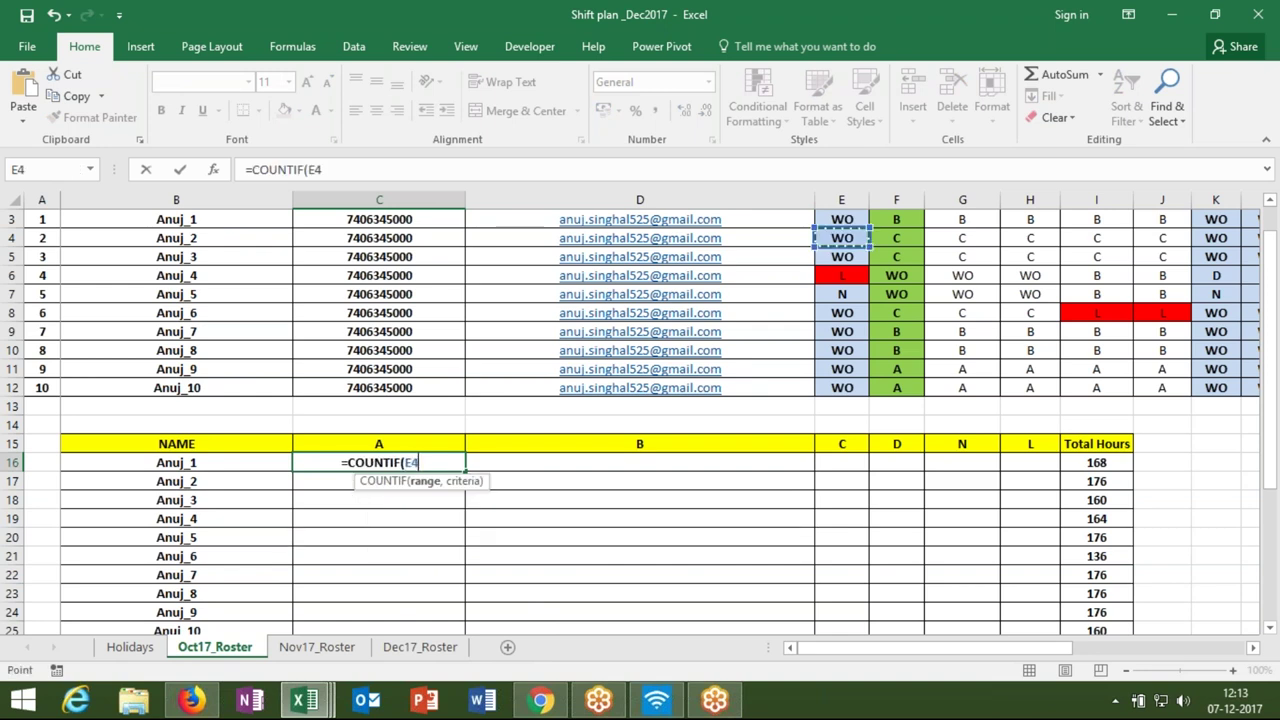
left_click(836, 222)
key("Up")
scroll(640, 400, "up", 1)
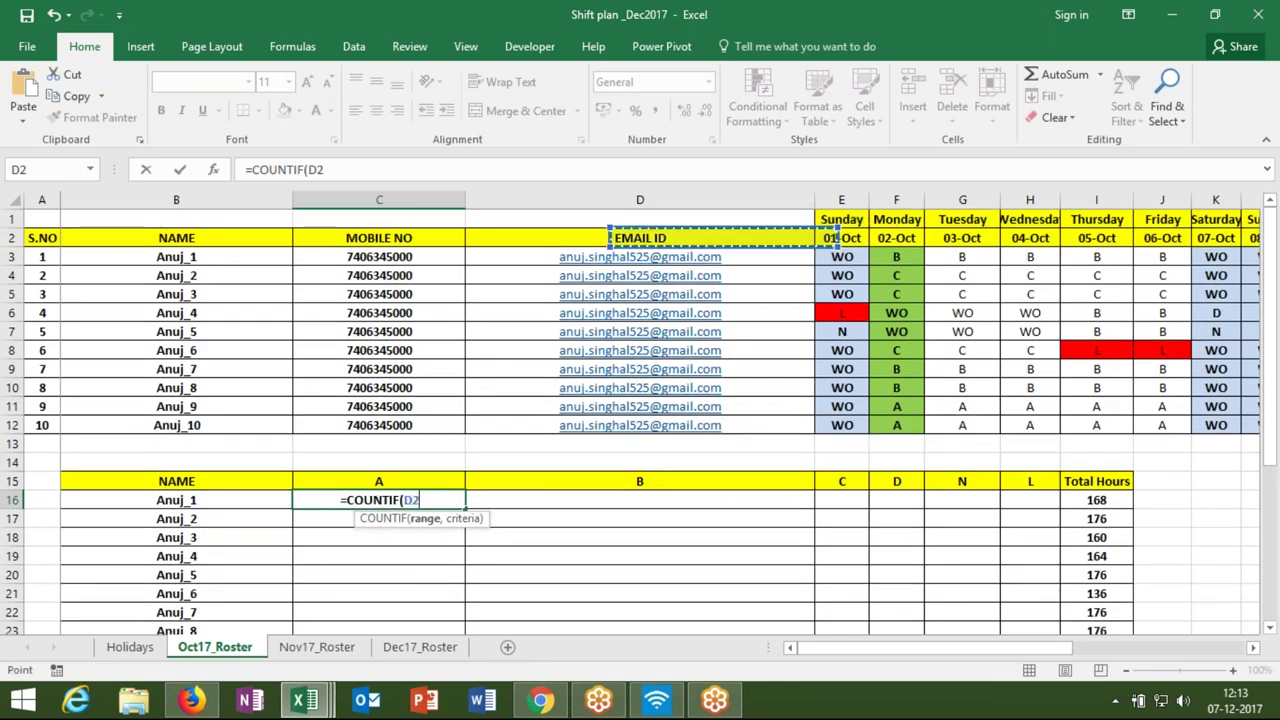
left_click(42, 257)
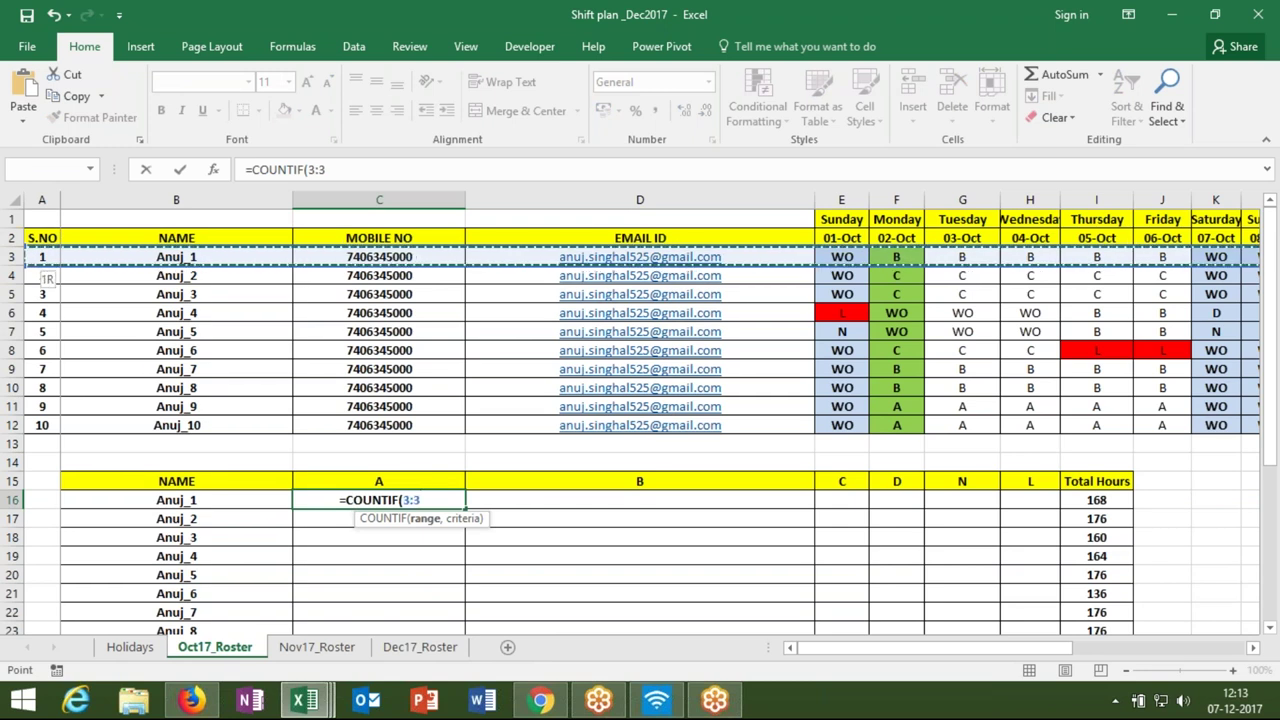
type(",")
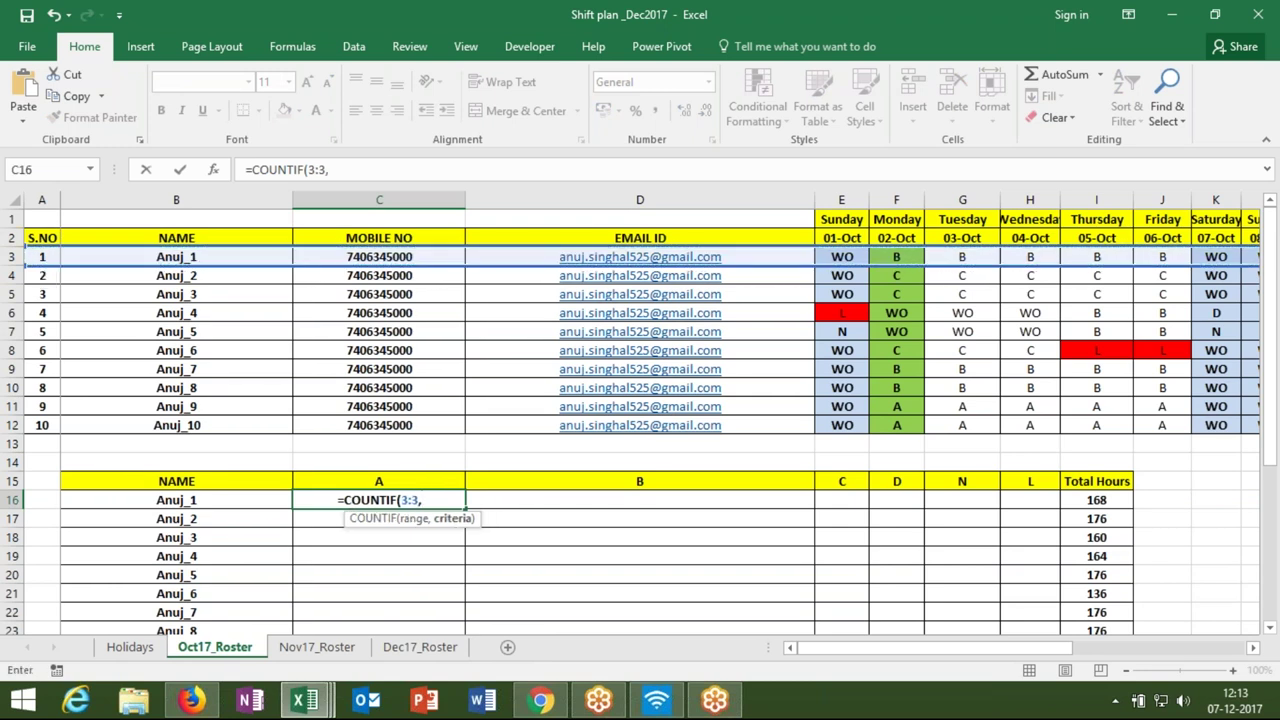
key("Up")
key("Return")
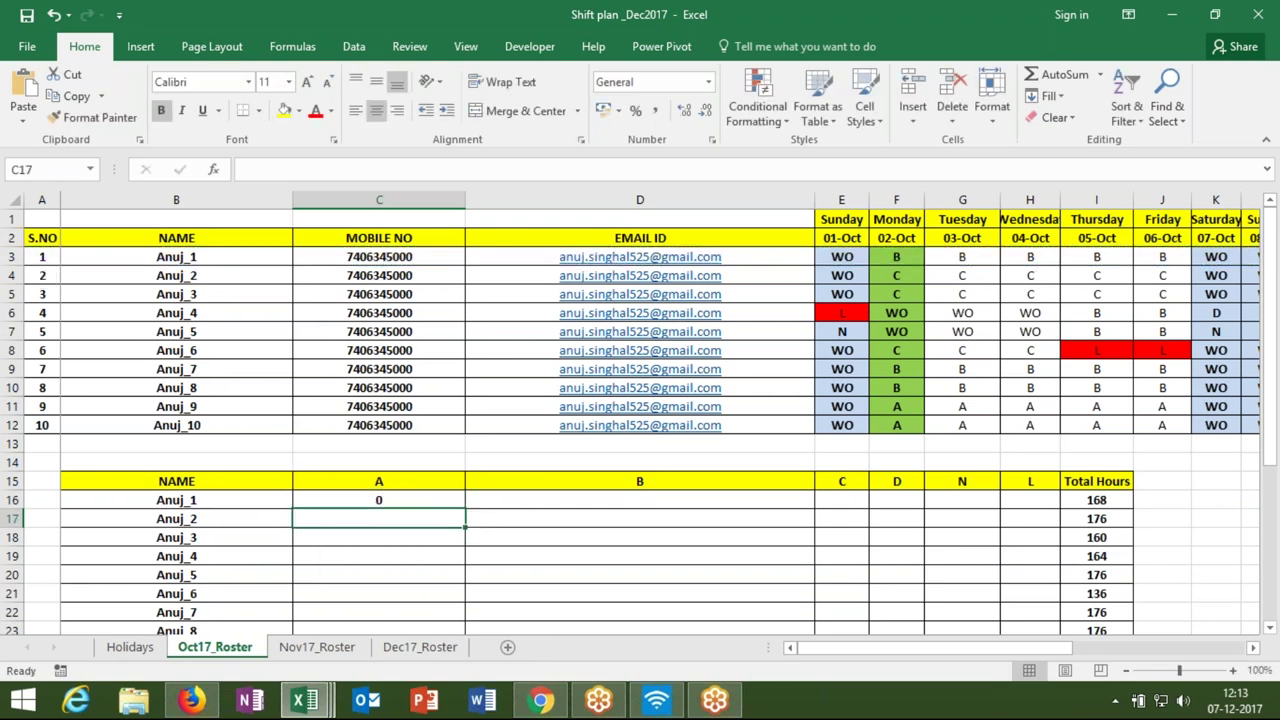
key("Up")
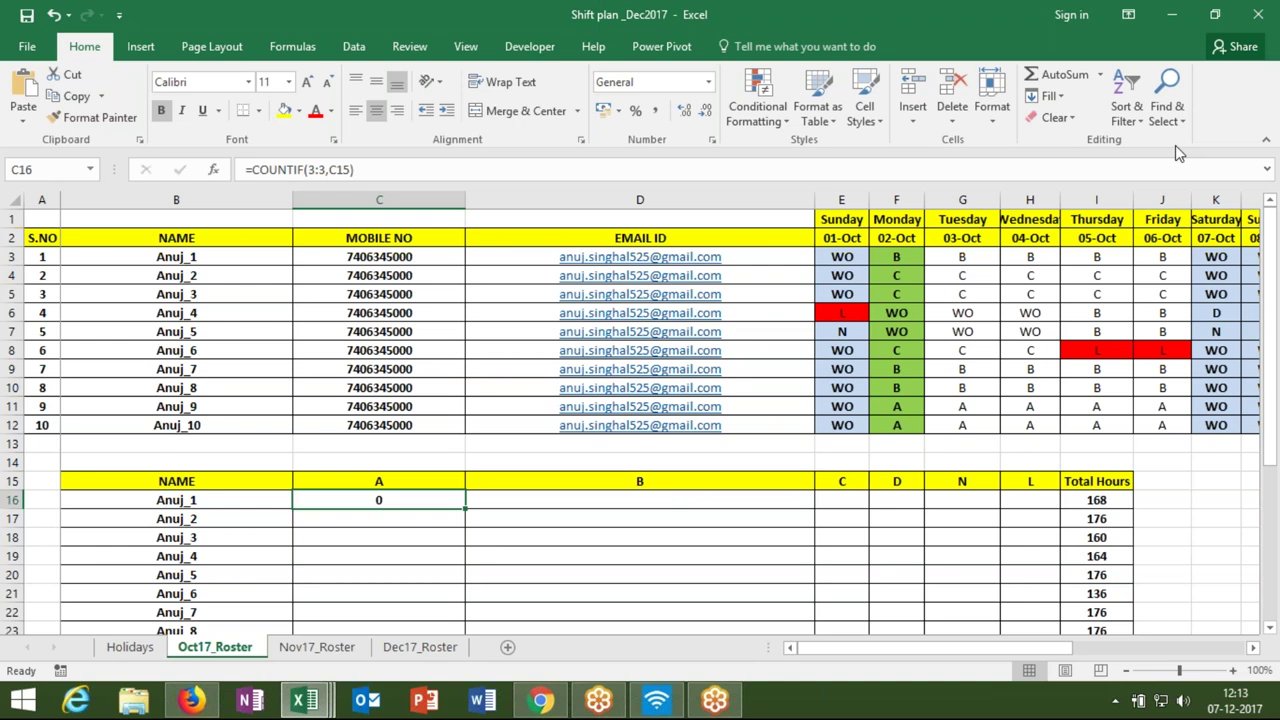
- Change Anuj_1's 05-Oct shift from B to A so the A count reads 1
left_click(1098, 258)
type("A")
key("Return")
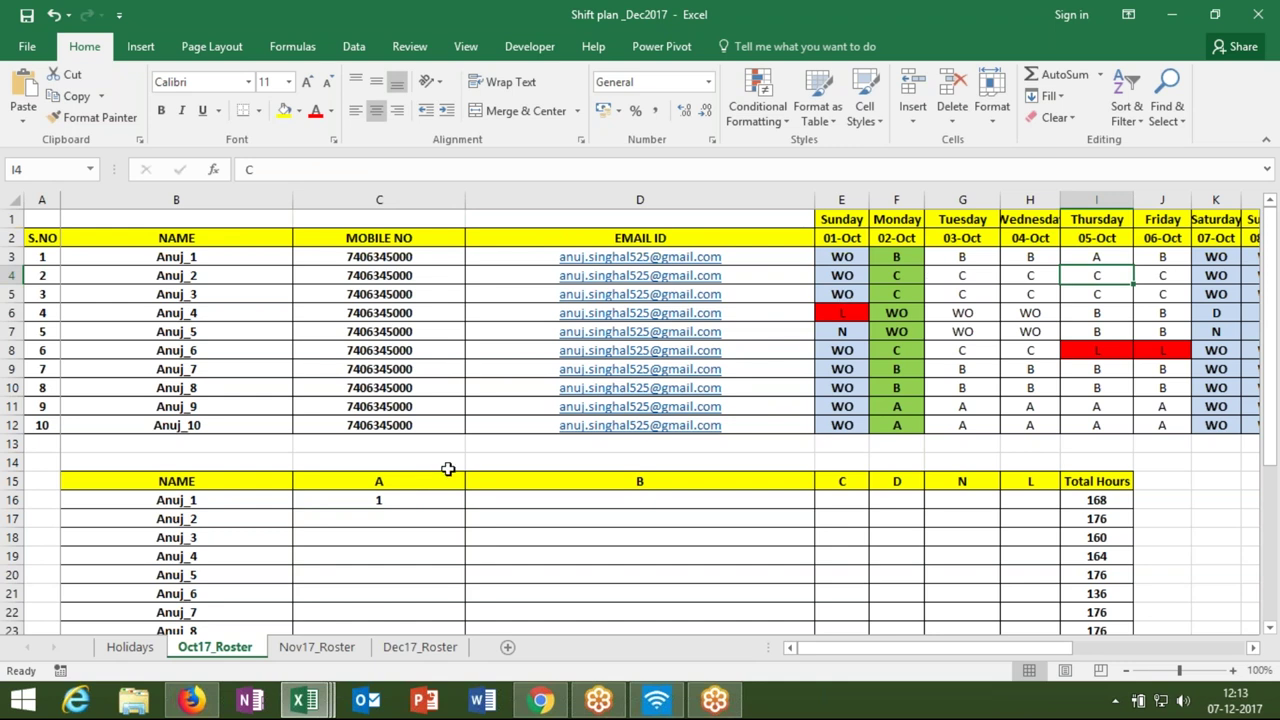
- Add a $ anchor to the A count formula and fill it into the B cell, showing 20
double_click(423, 497)
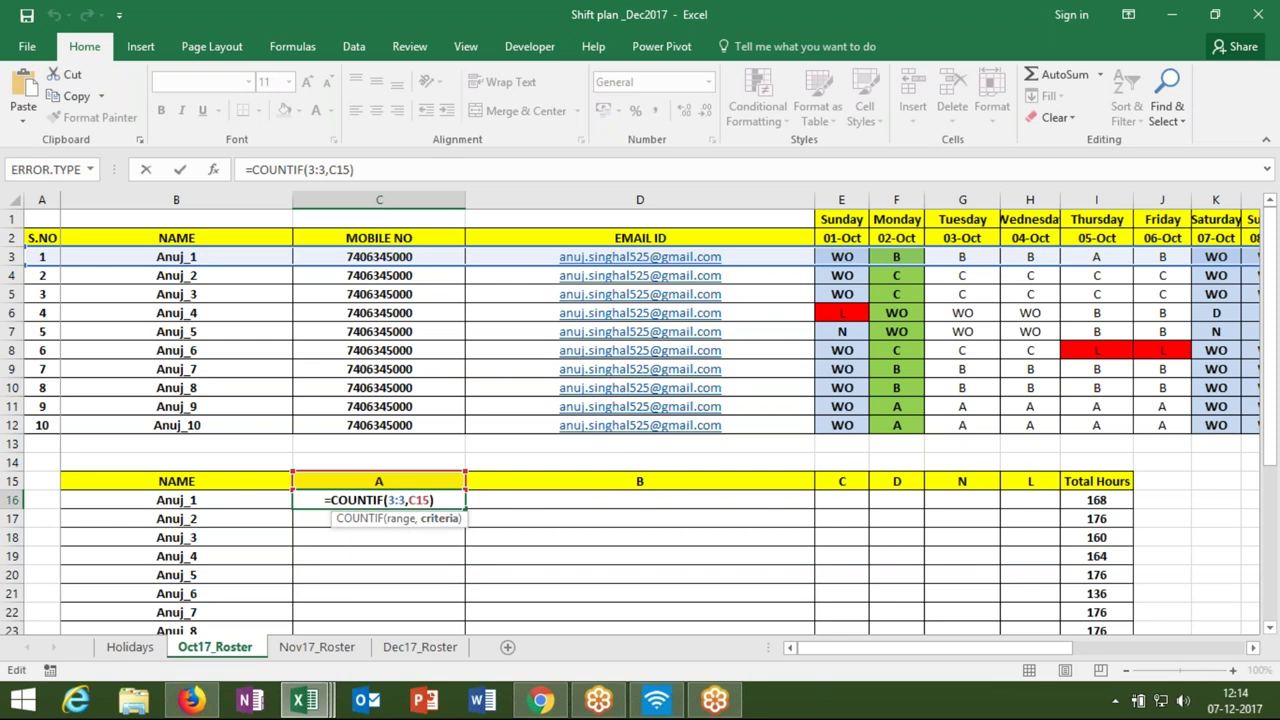
type("$")
key("Return")
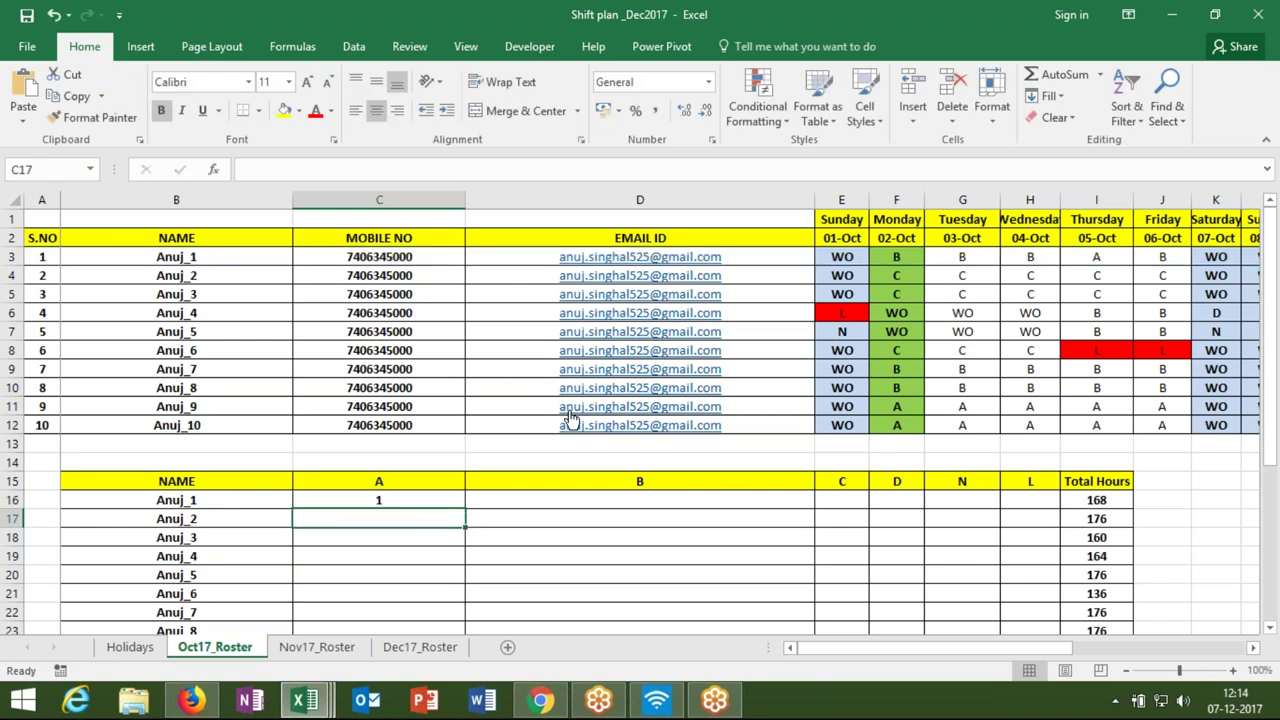
left_click(497, 498)
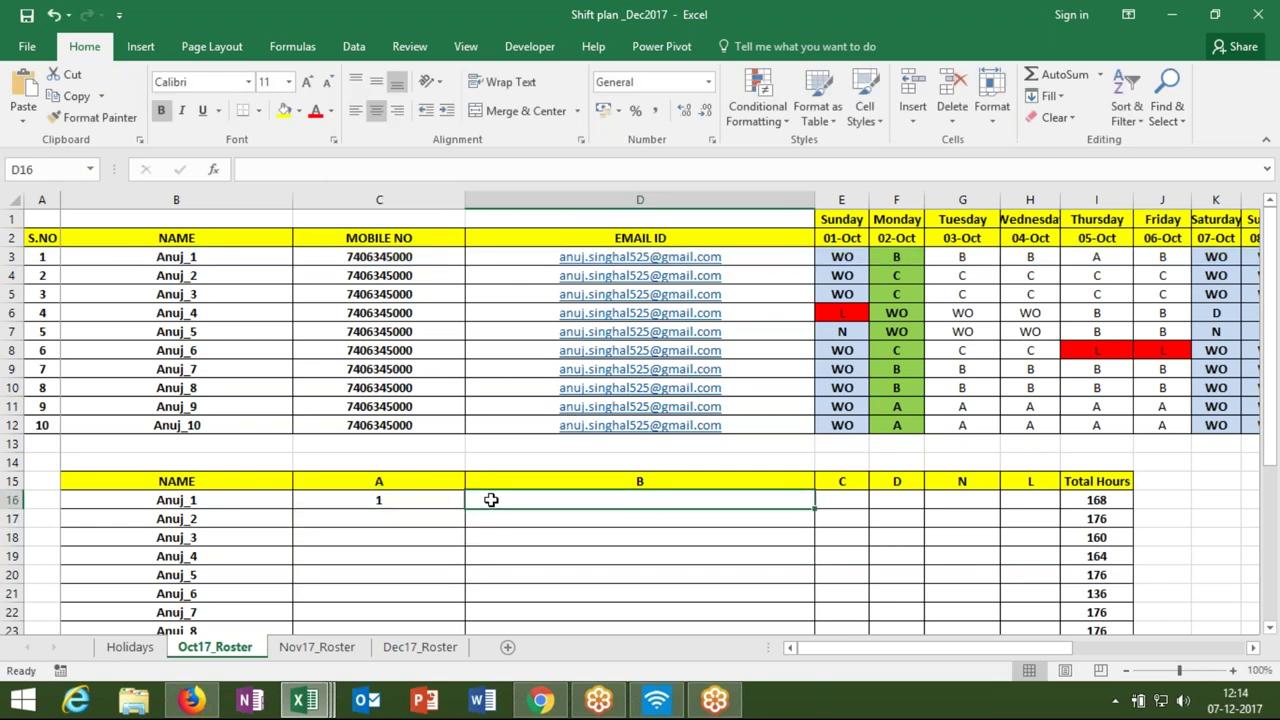
key("ctrl+r")
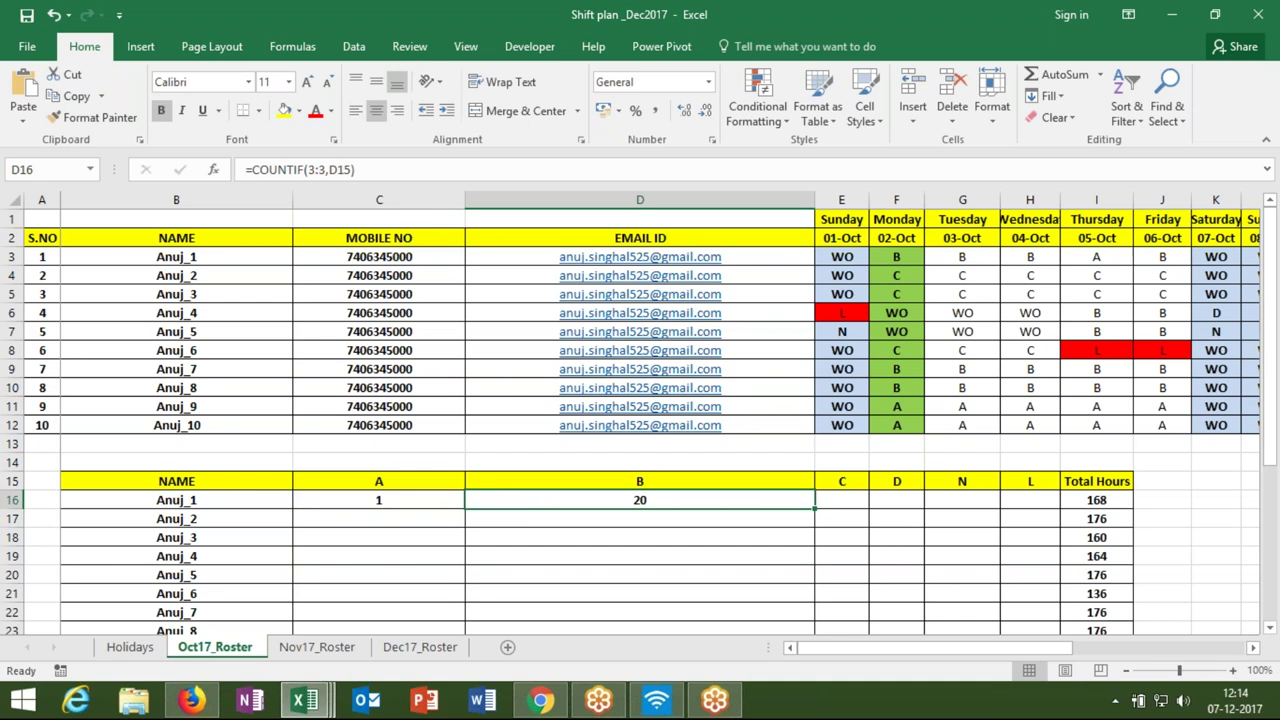
- Fill Anuj_1's count formula across the C, D, N and L columns
double_click(531, 503)
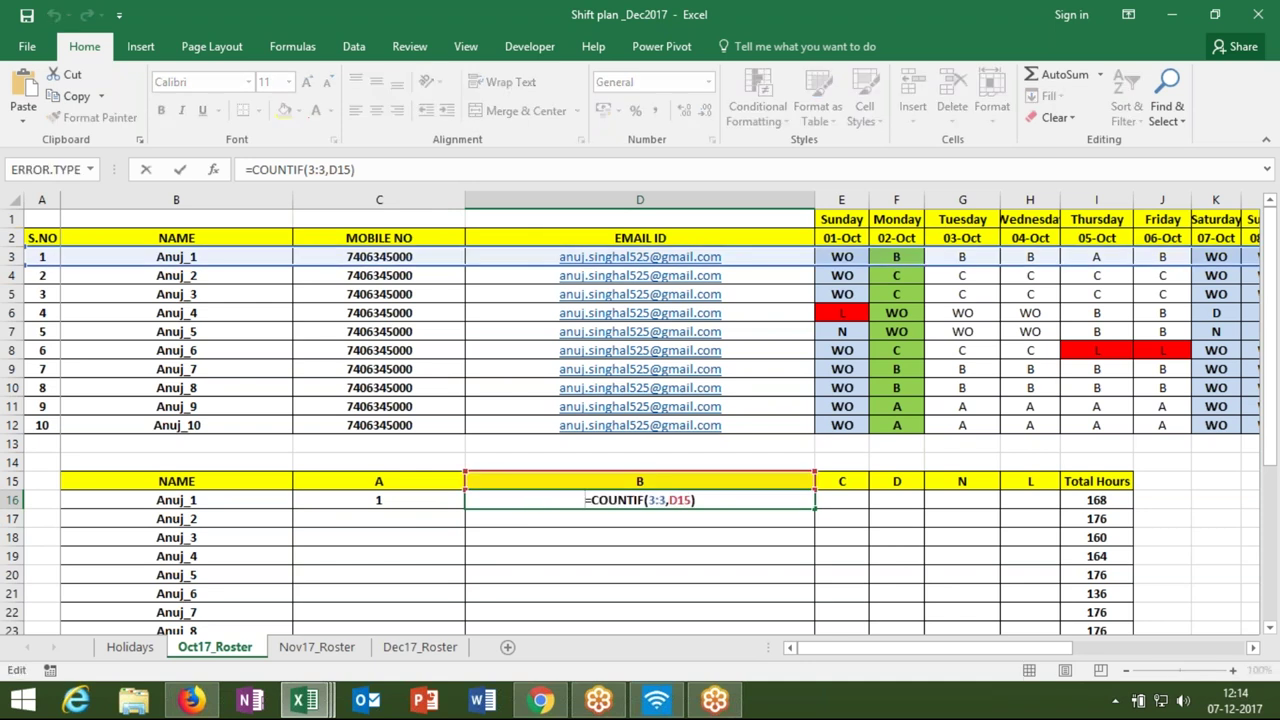
key("ctrl+Return")
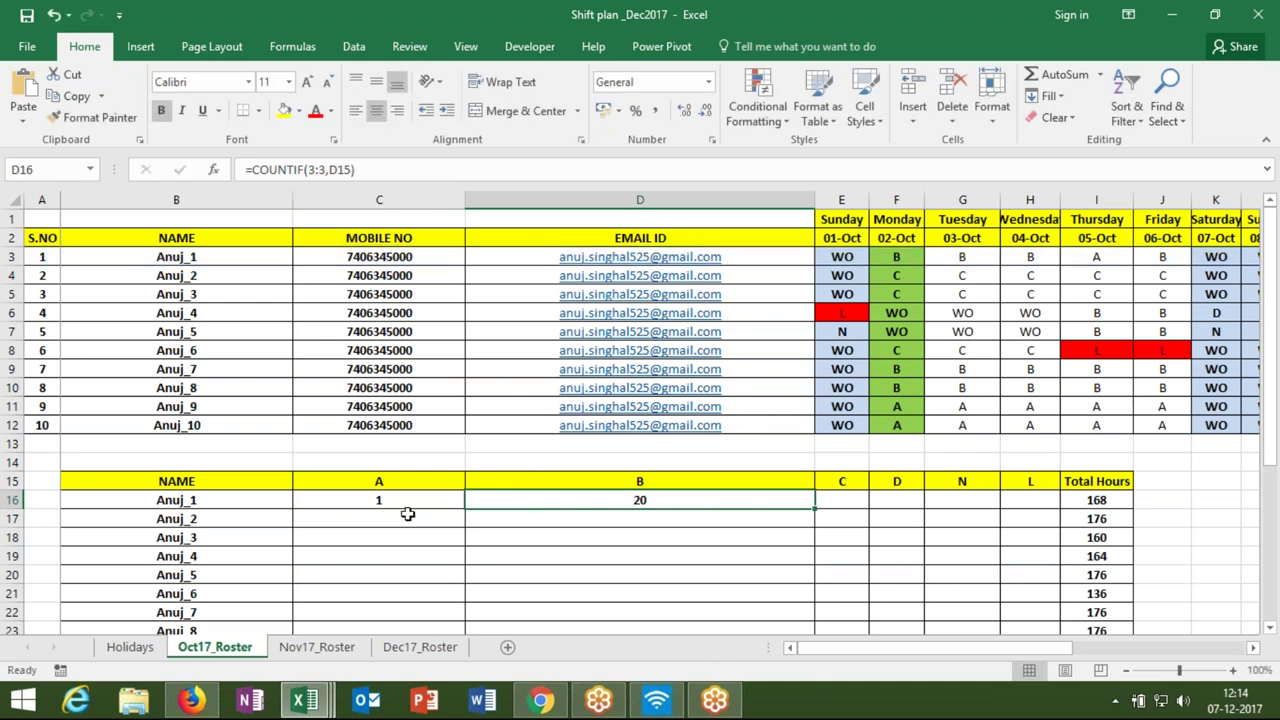
left_click(365, 506)
left_click_drag(365, 506, 551, 488)
left_click_drag(607, 497, 842, 488)
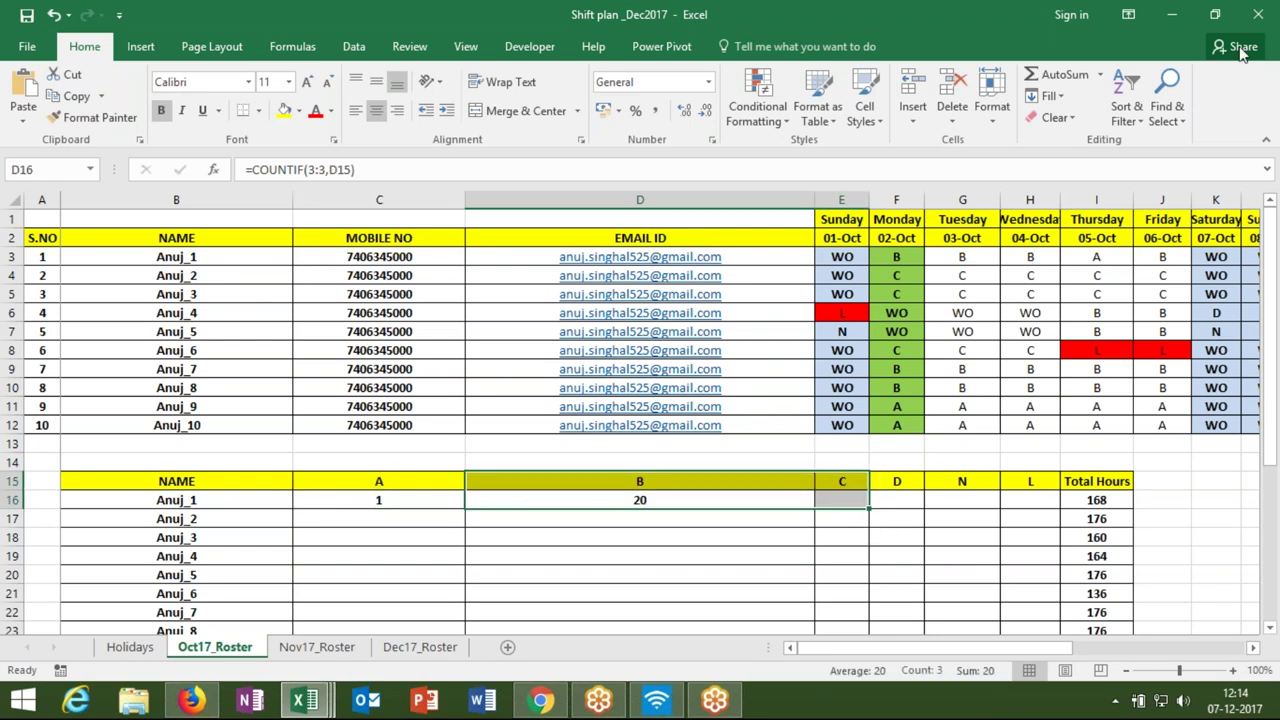
left_click(654, 502)
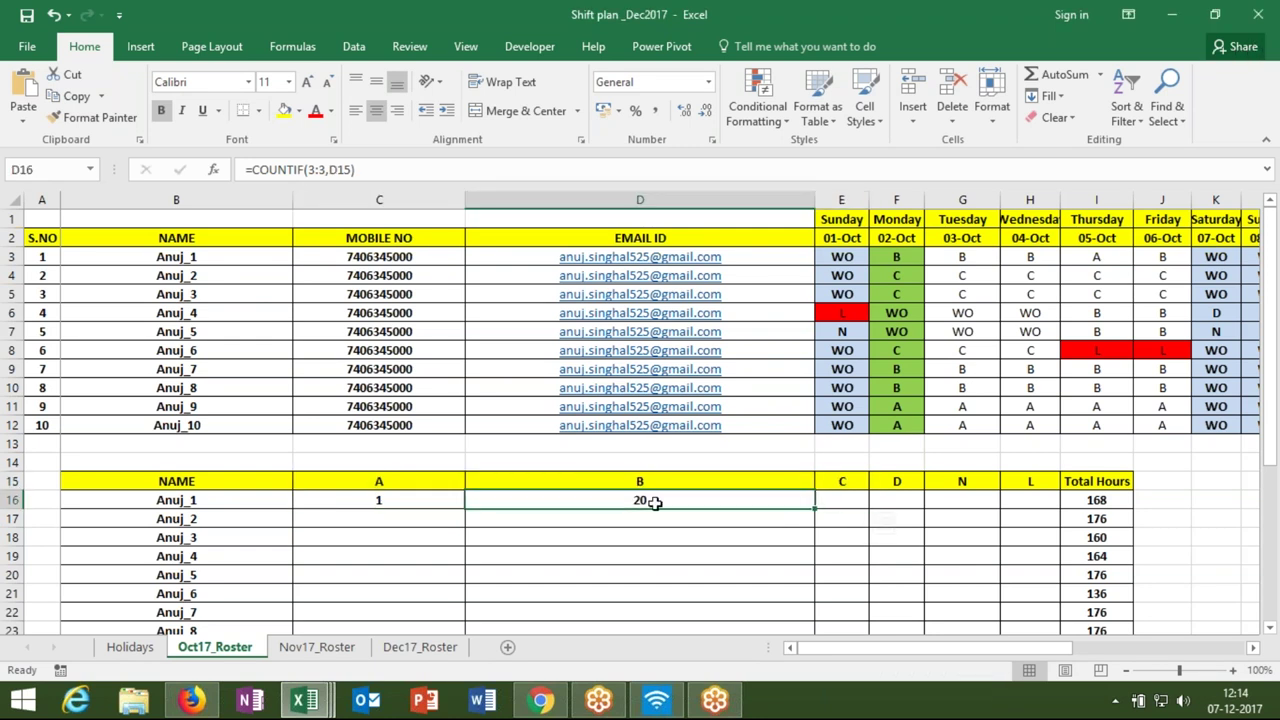
left_click_drag(654, 502, 1008, 500)
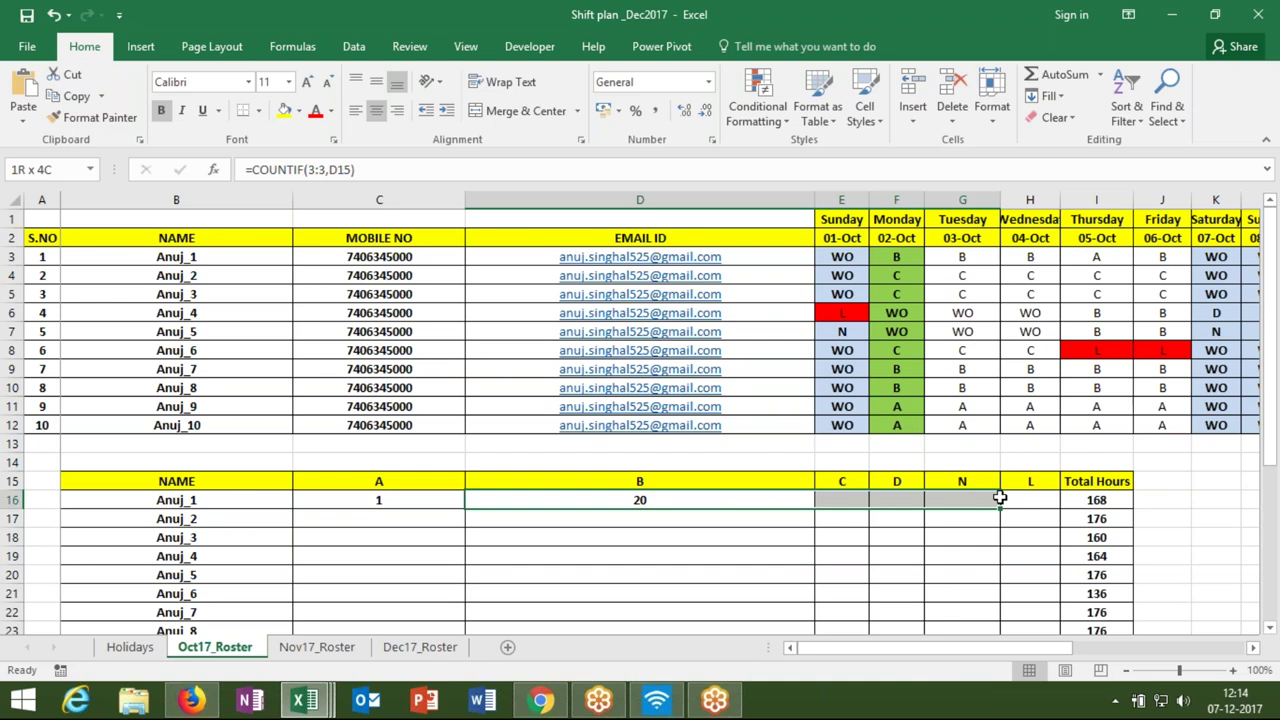
key("ctrl+r")
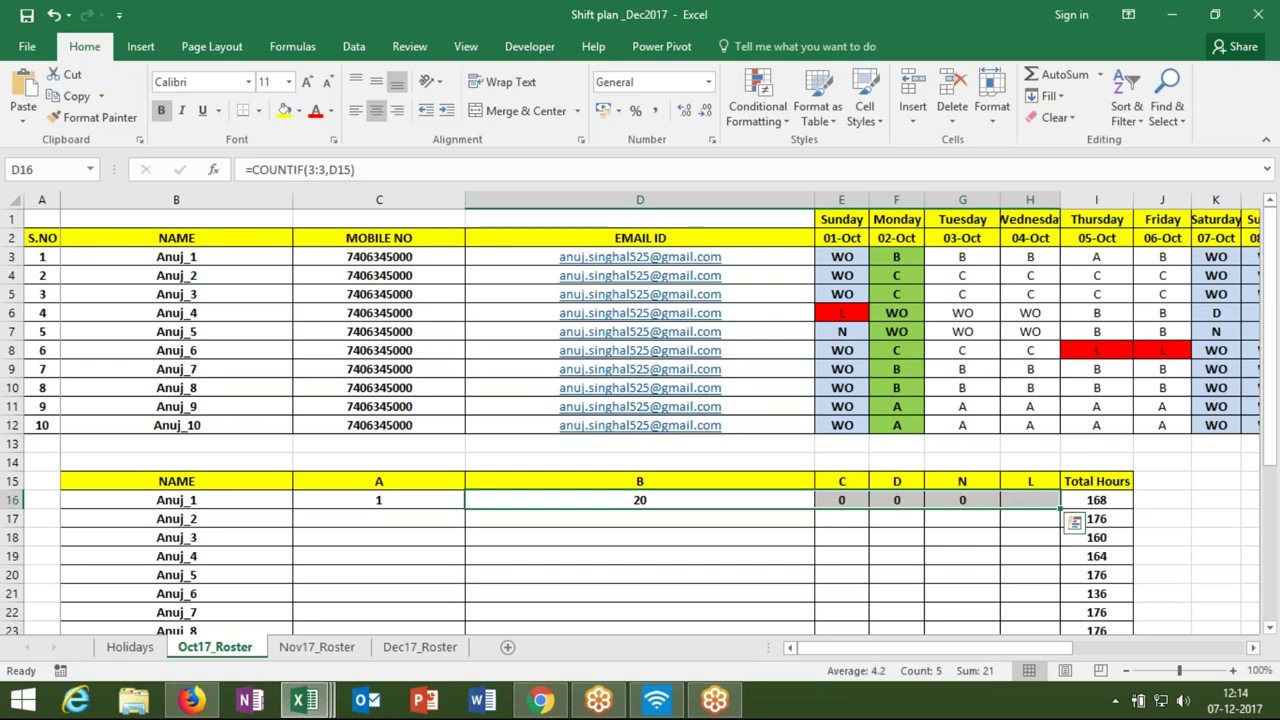
- Fill the count formulas from row 16 down through all ten employees
key("Left")
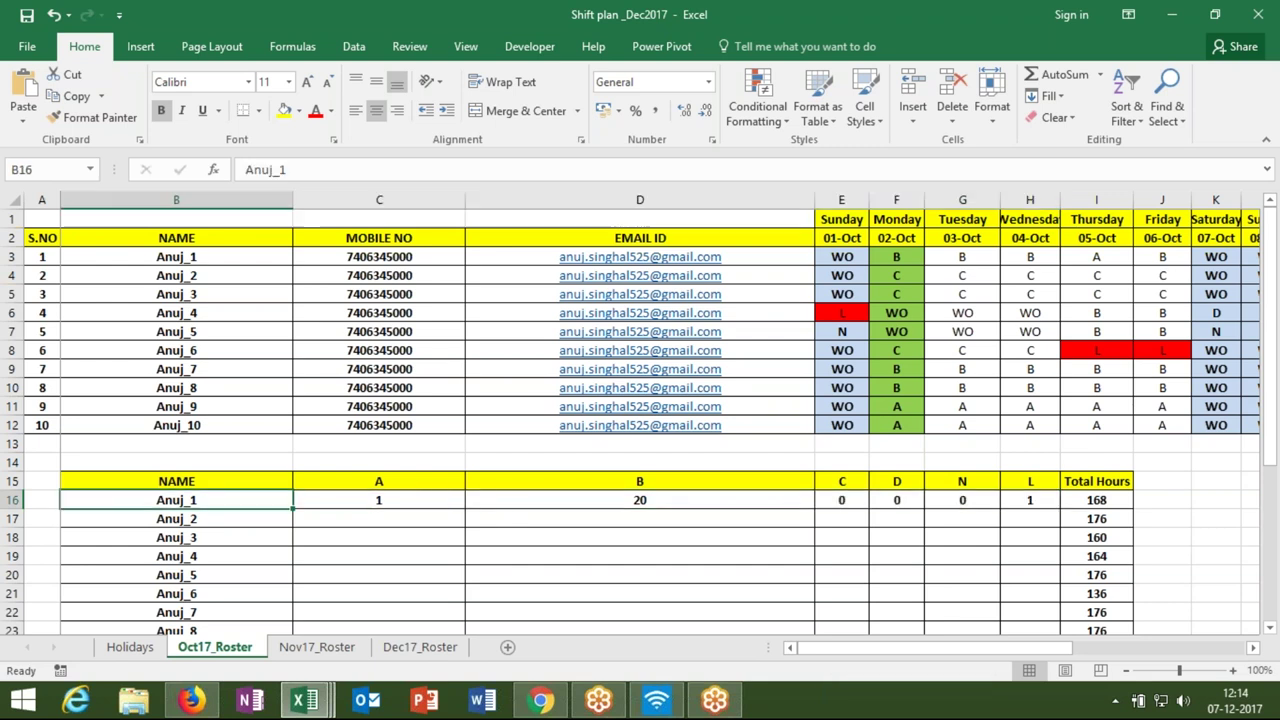
key("Right")
key("Right")
key("Right")
key("Left")
key("Left")
key("Left")
key("Right")
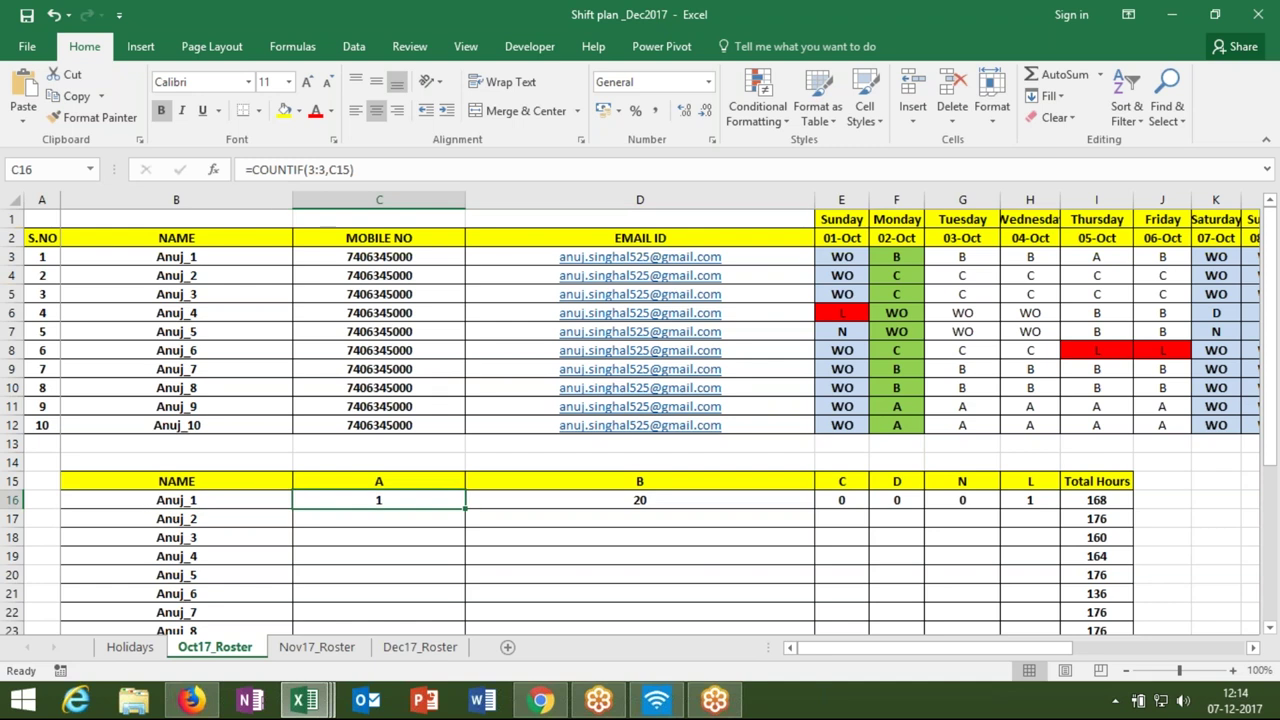
key("Right")
key("Right")
key("Right")
key("Right")
key("Right")
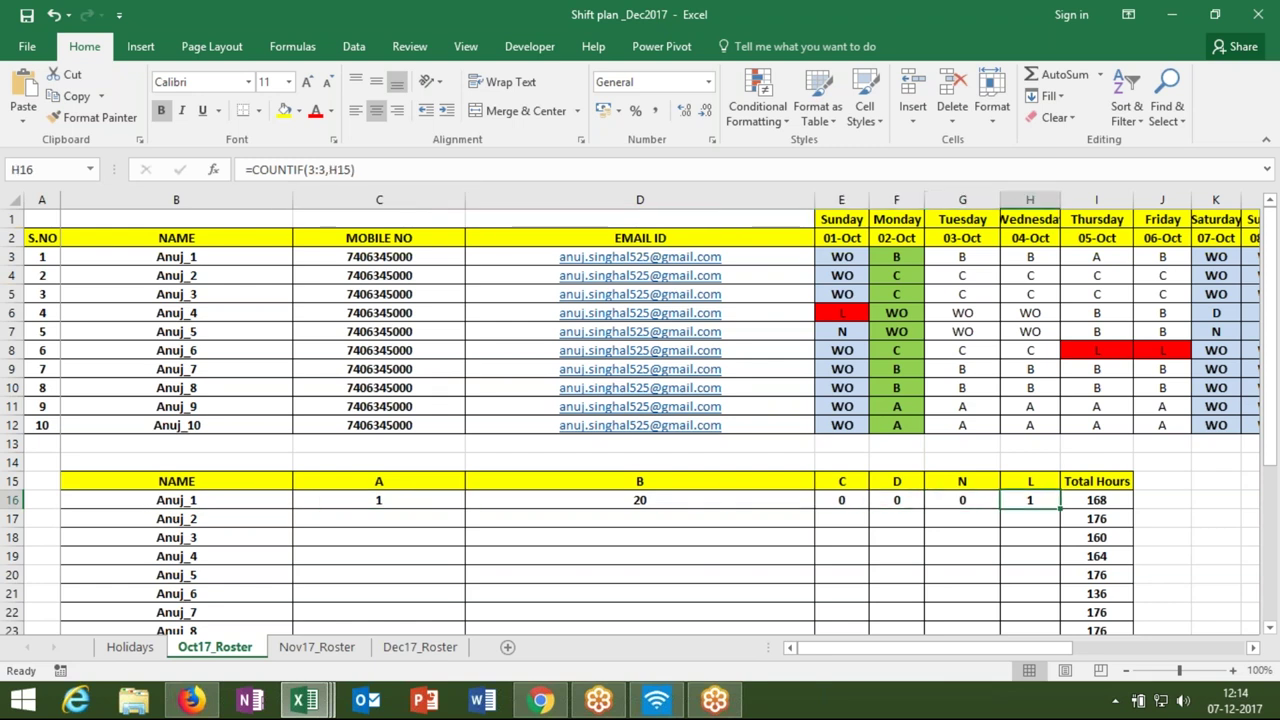
key("Left")
key("Left")
key("Left")
key("Left")
key("Left")
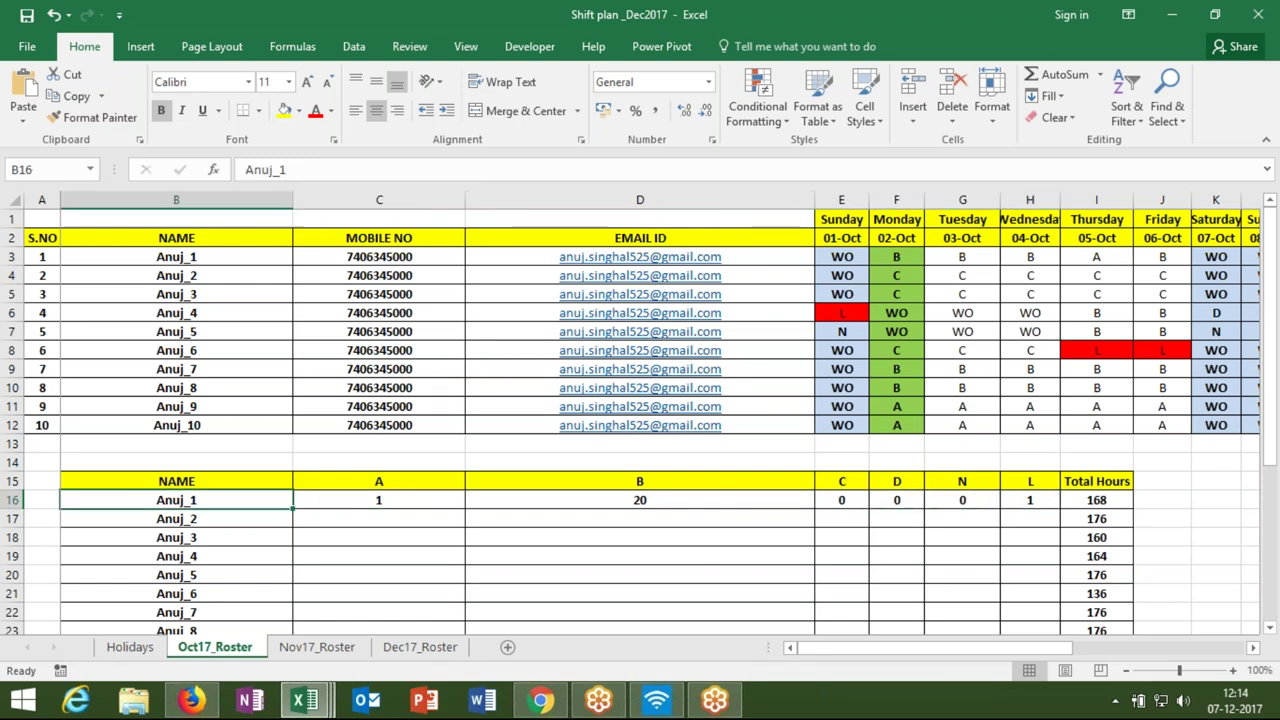
key("Right")
key("shift+Right")
key("shift+Right")
key("shift+Right")
key("shift+Right")
key("shift+Right")
key("shift+Down")
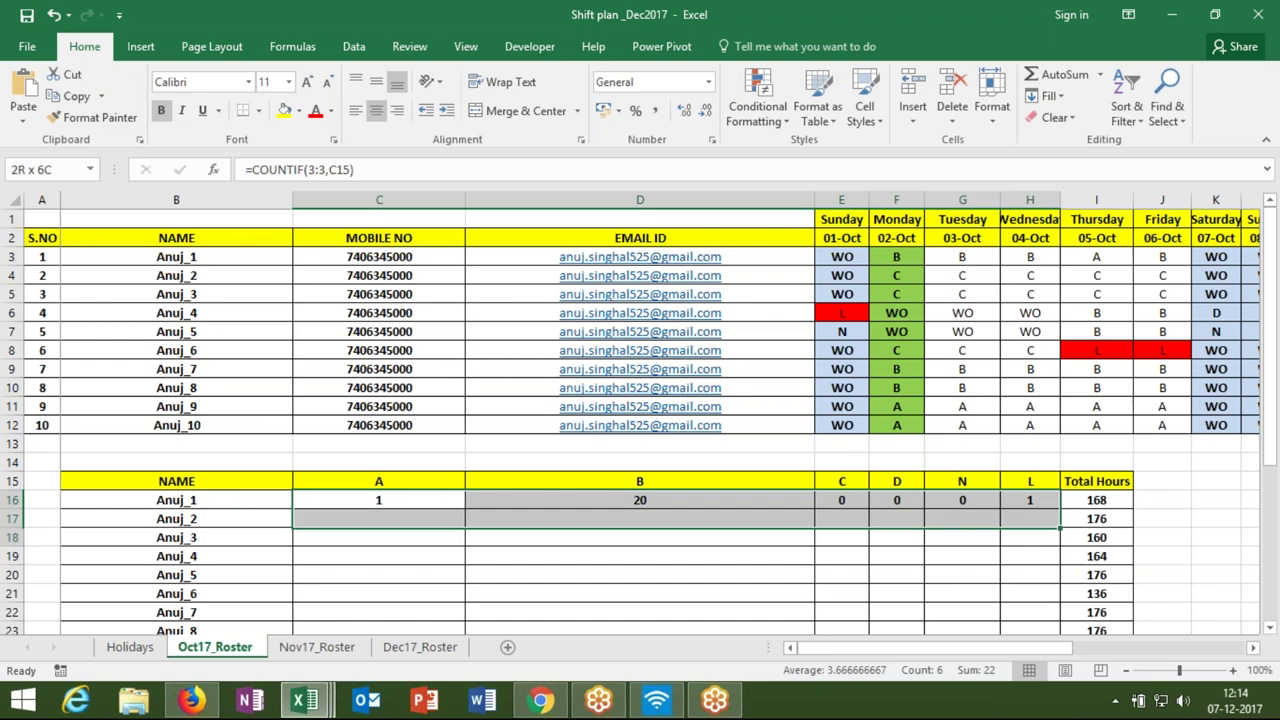
key("shift+Down")
key("shift+Down")
key("shift+Down")
key("shift+Down")
key("shift+Down")
key("shift+Down")
key("shift+Down")
key("shift+Down")
key("ctrl+d")
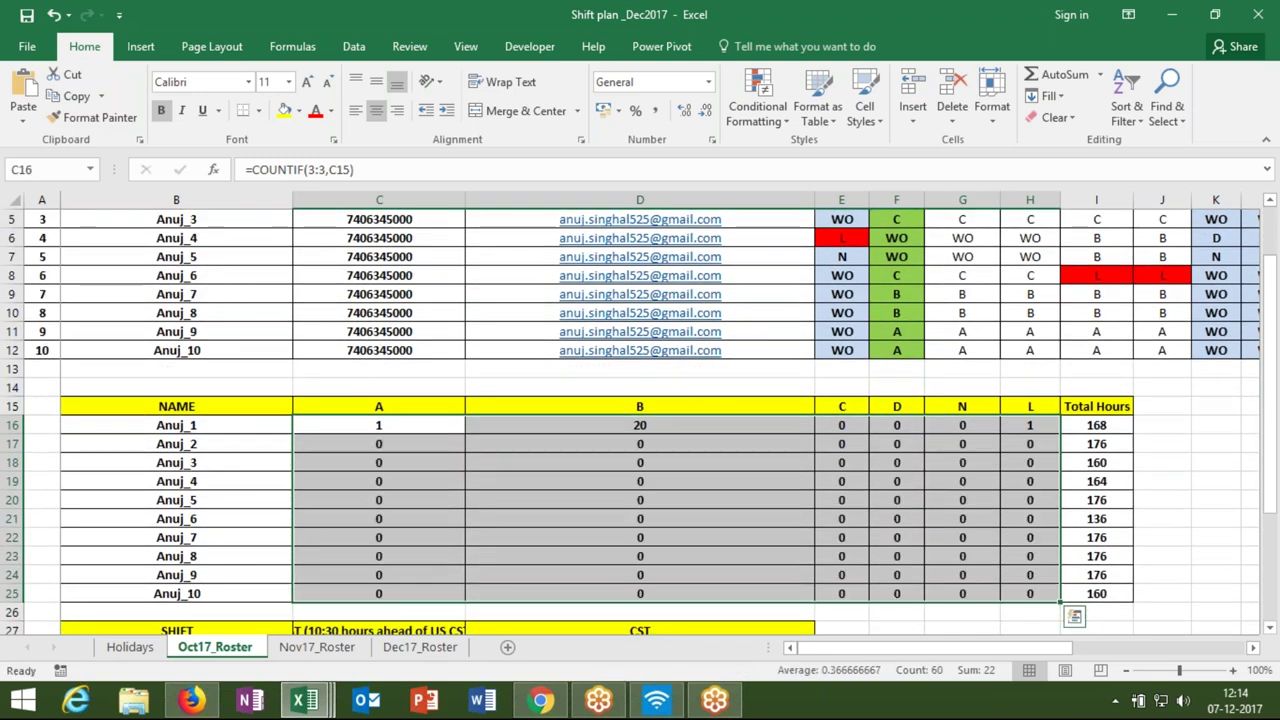
left_click(378, 425)
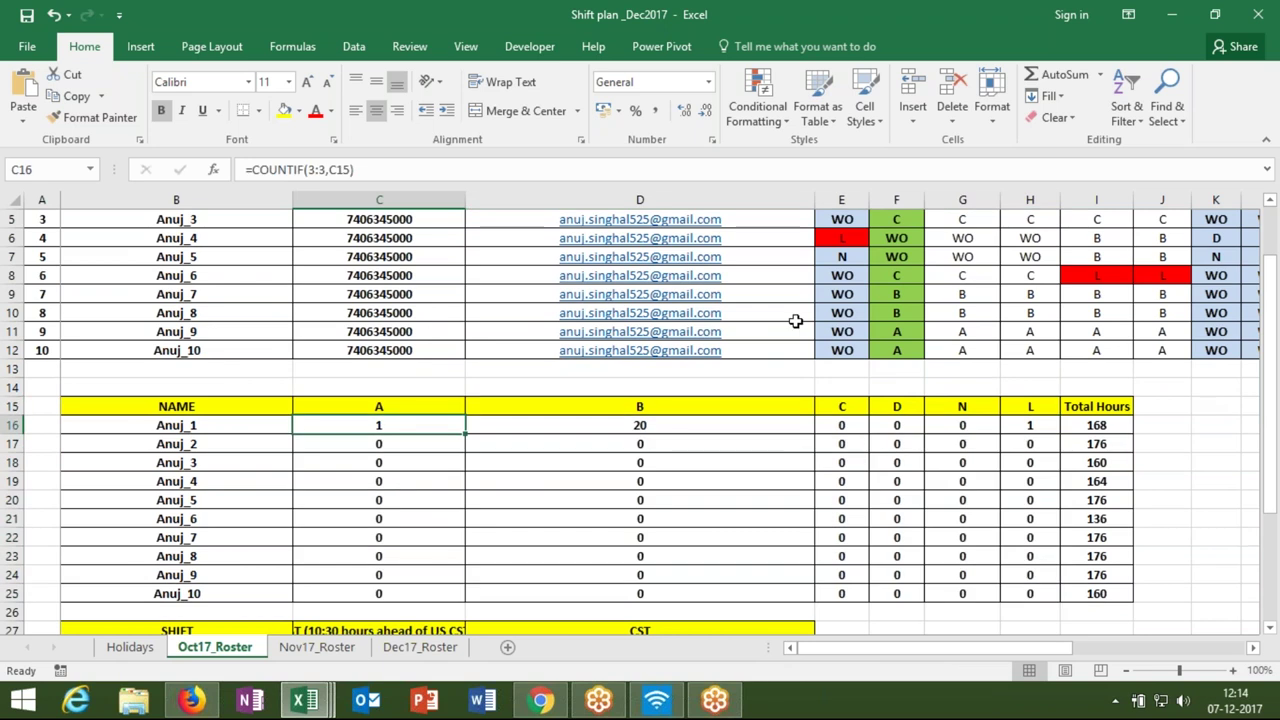
- Review the A count formula without changing it, then select Anuj_1's counts across every code
left_click(340, 170)
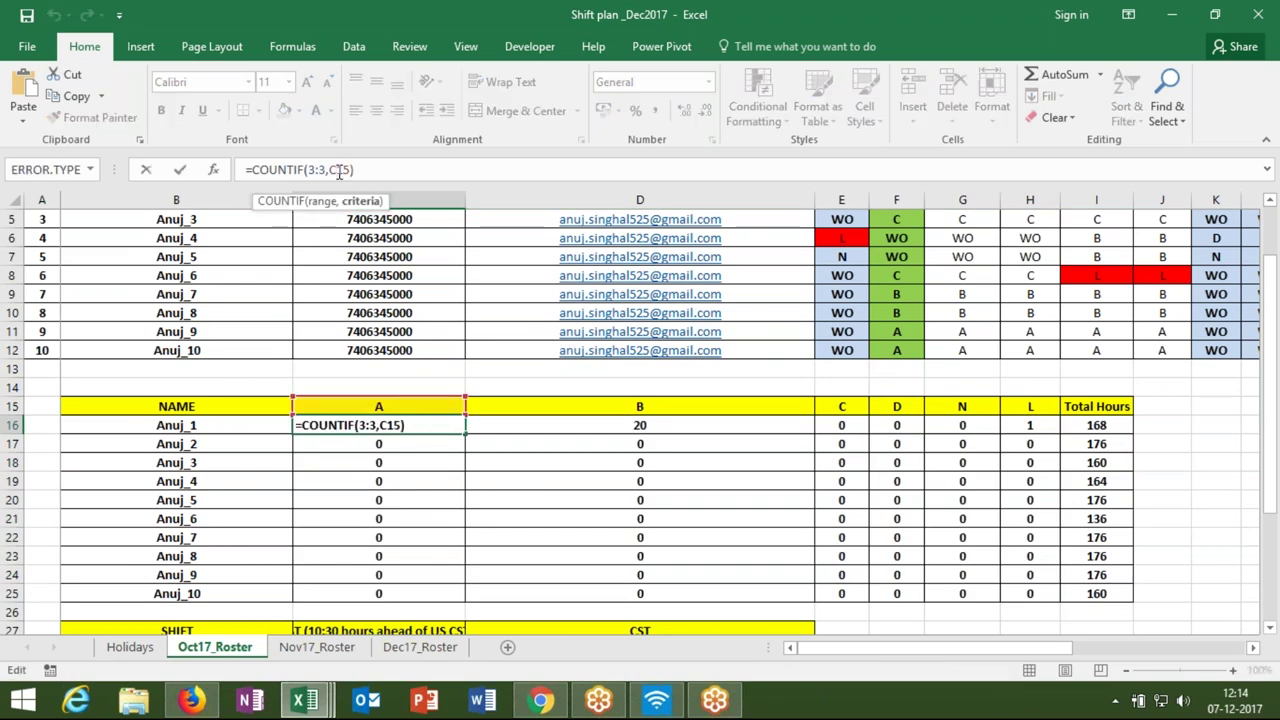
type("$")
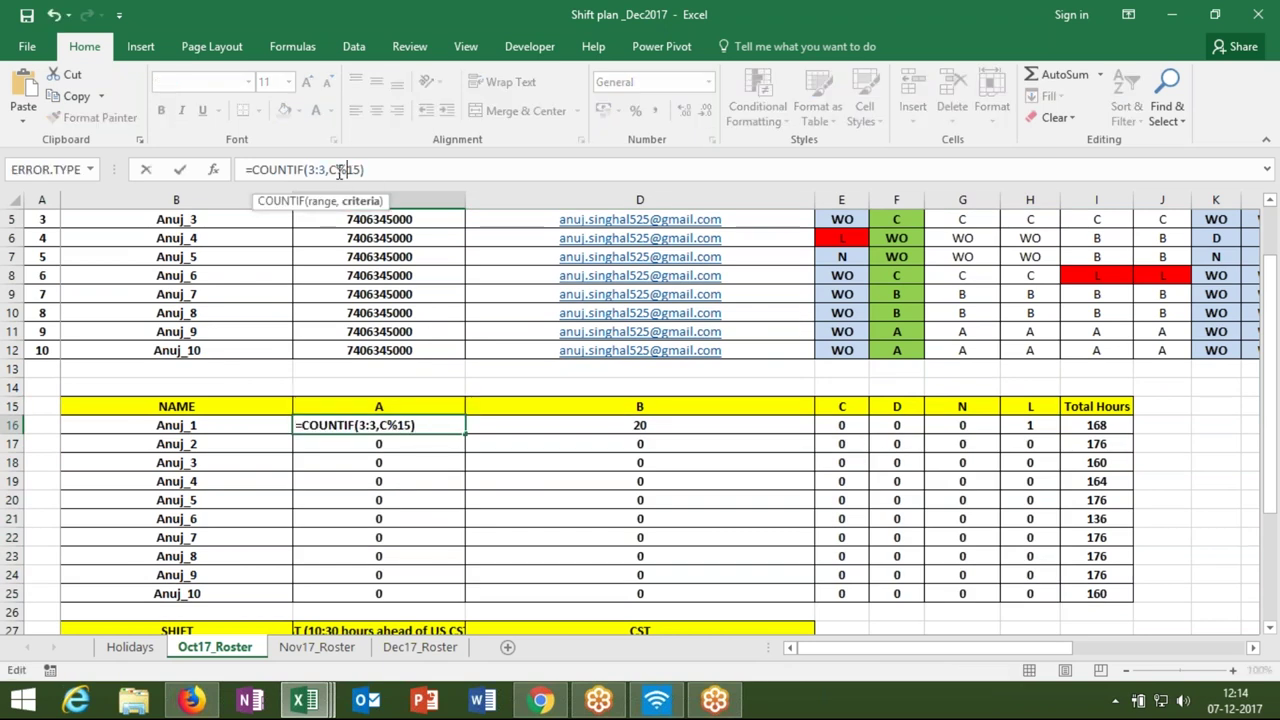
key("BackSpace")
key("Escape")
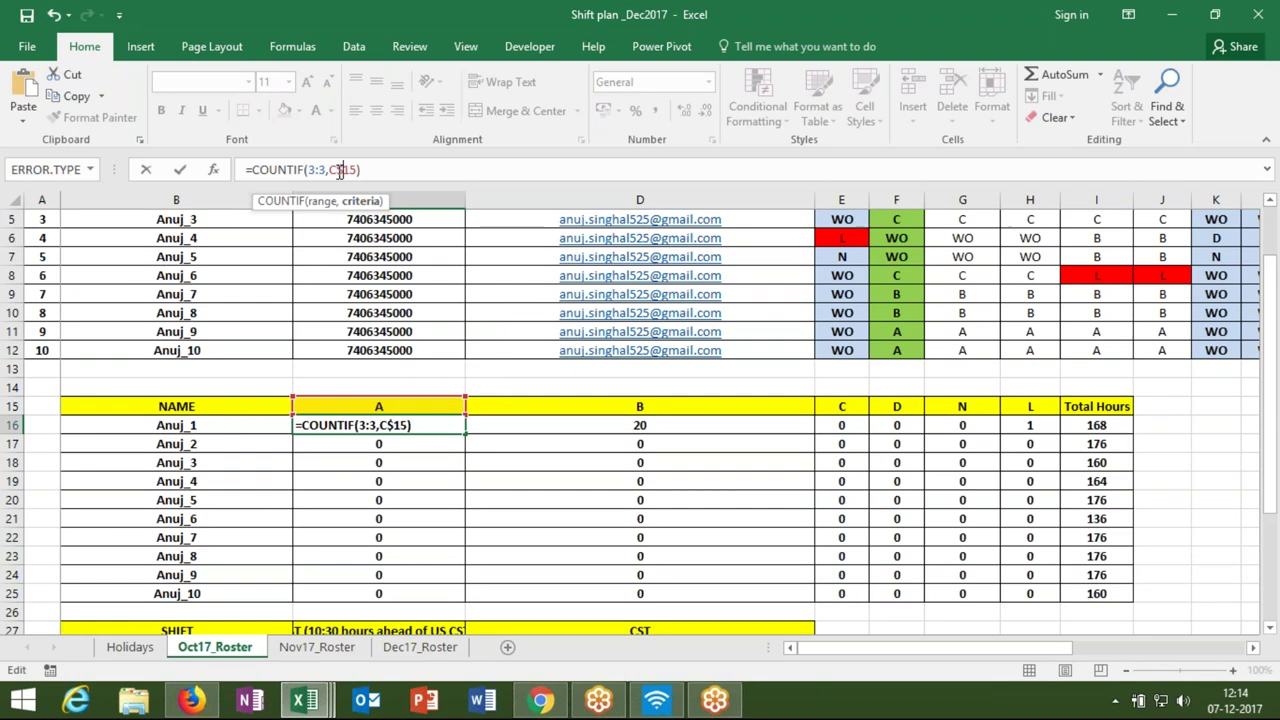
key("Escape")
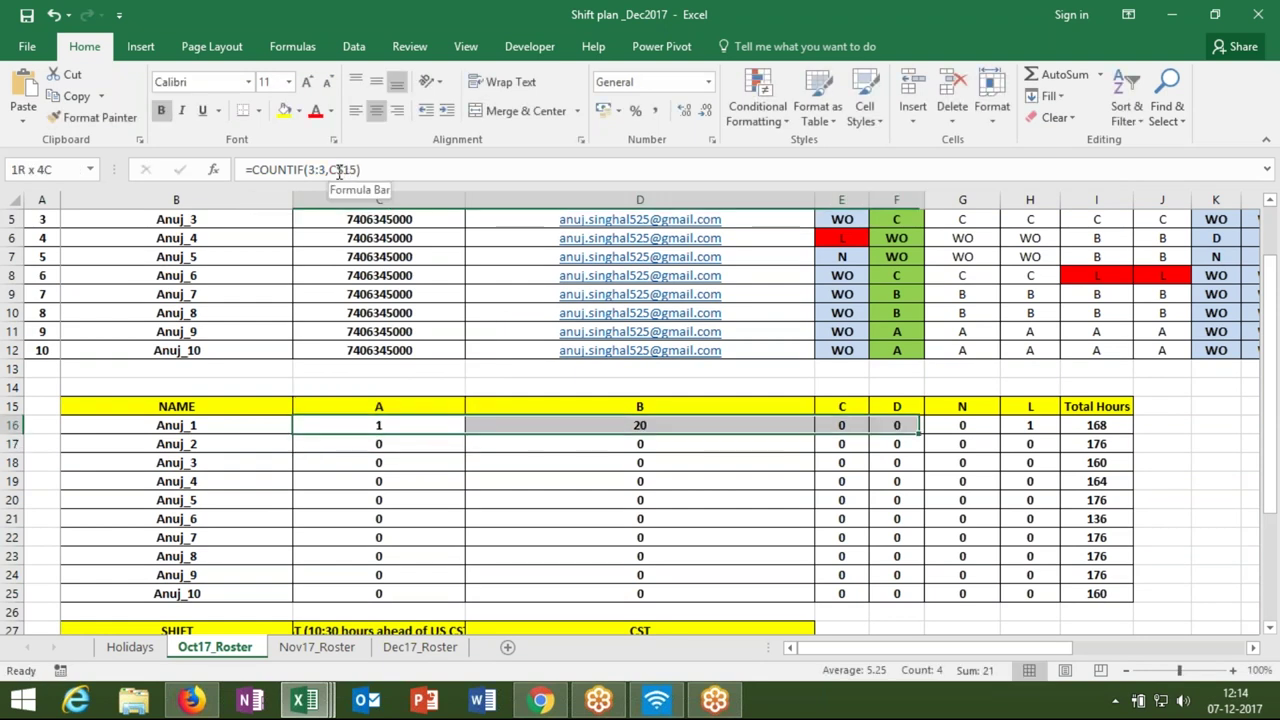
mouse_move(465, 432)
left_mouse_down()
mouse_move(1058, 432)
mouse_move(1060, 600)
left_mouse_up()
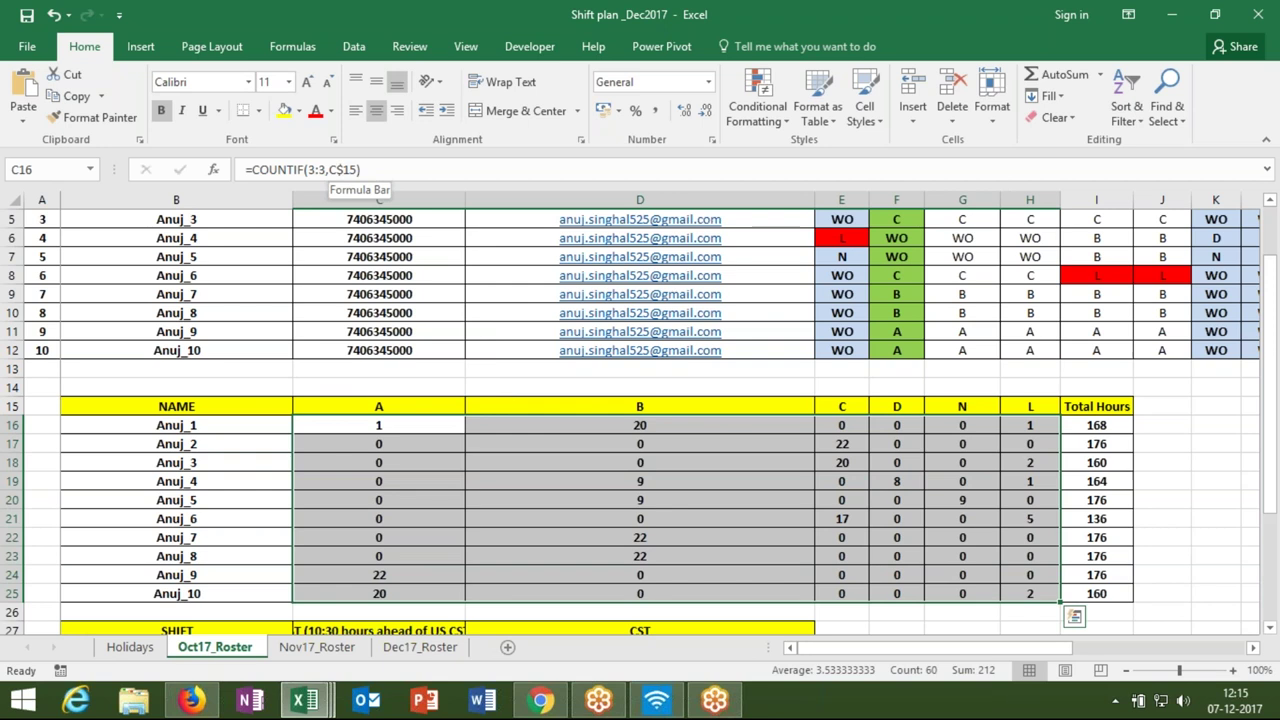
key("Up")
- Delete the ten Total Hours values in I16:I25
key("Right")
key("Right")
key("Right")
key("Right")
key("Right")
key("Right")
key("Down")
key("shift+Down")
key("shift+Down")
key("shift+Down")
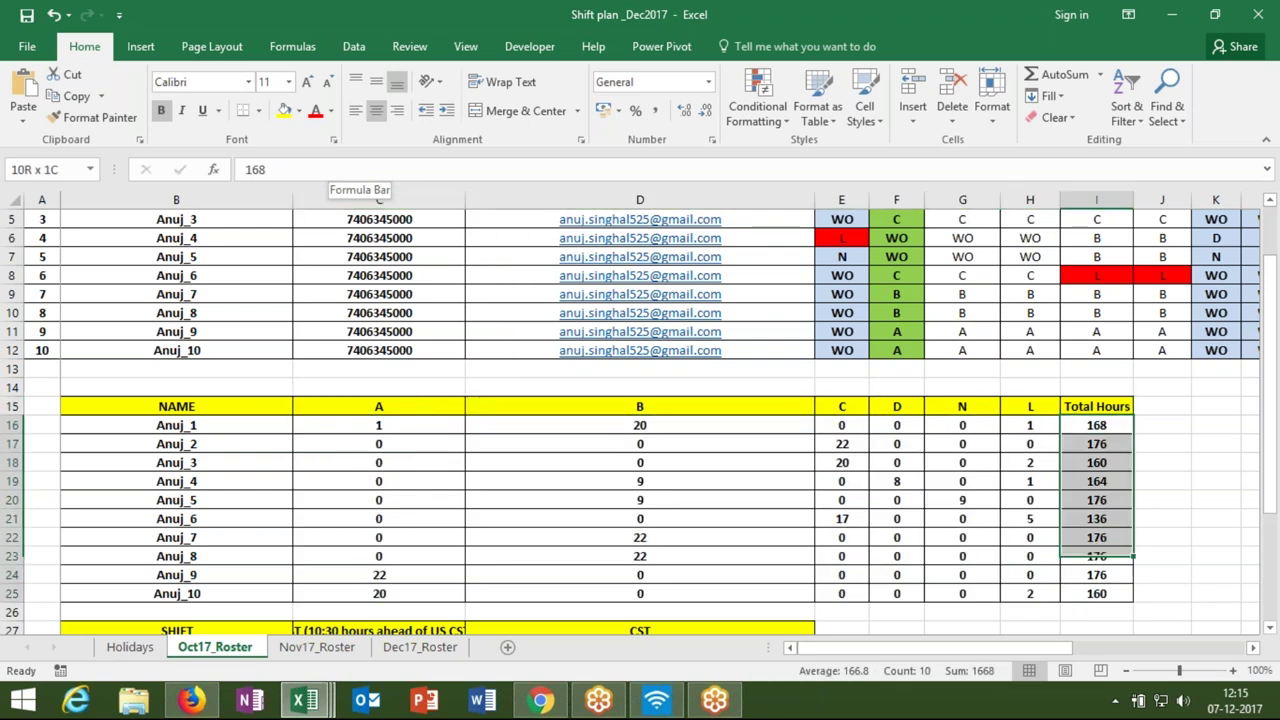
key("shift+Down")
key("shift+Down")
key("shift+Down")
key("Delete")
key("Left")
key("Down")
key("Down")
key("Down")
key("Down")
key("Down")
key("Down")
key("Down")
key("Down")
key("Down")
key("Up")
key("Up")
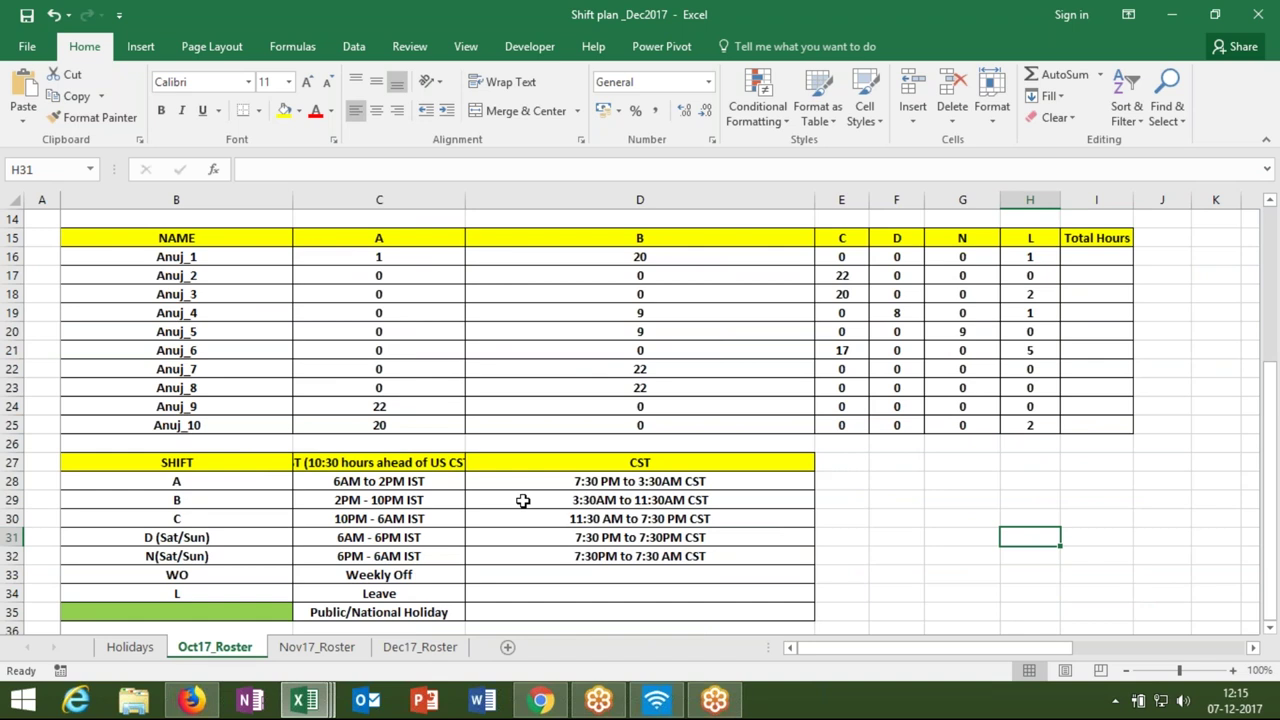
left_click(348, 465)
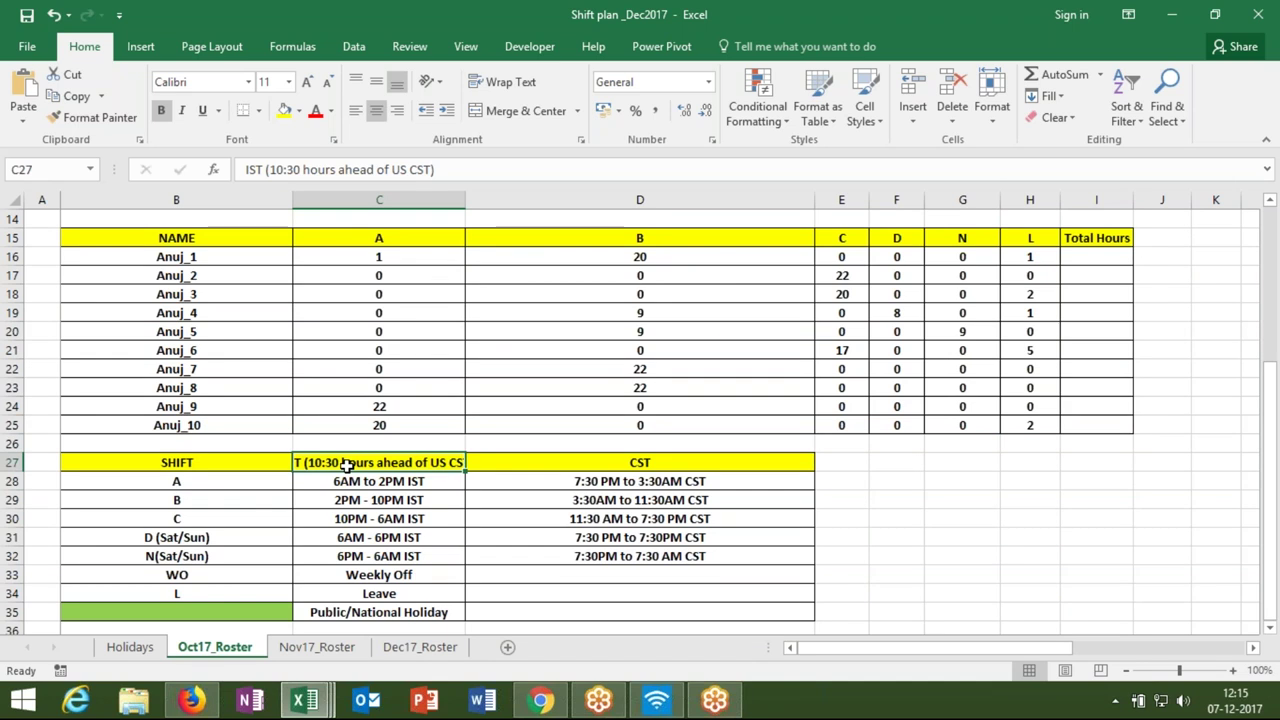
left_click_drag(355, 481, 360, 519)
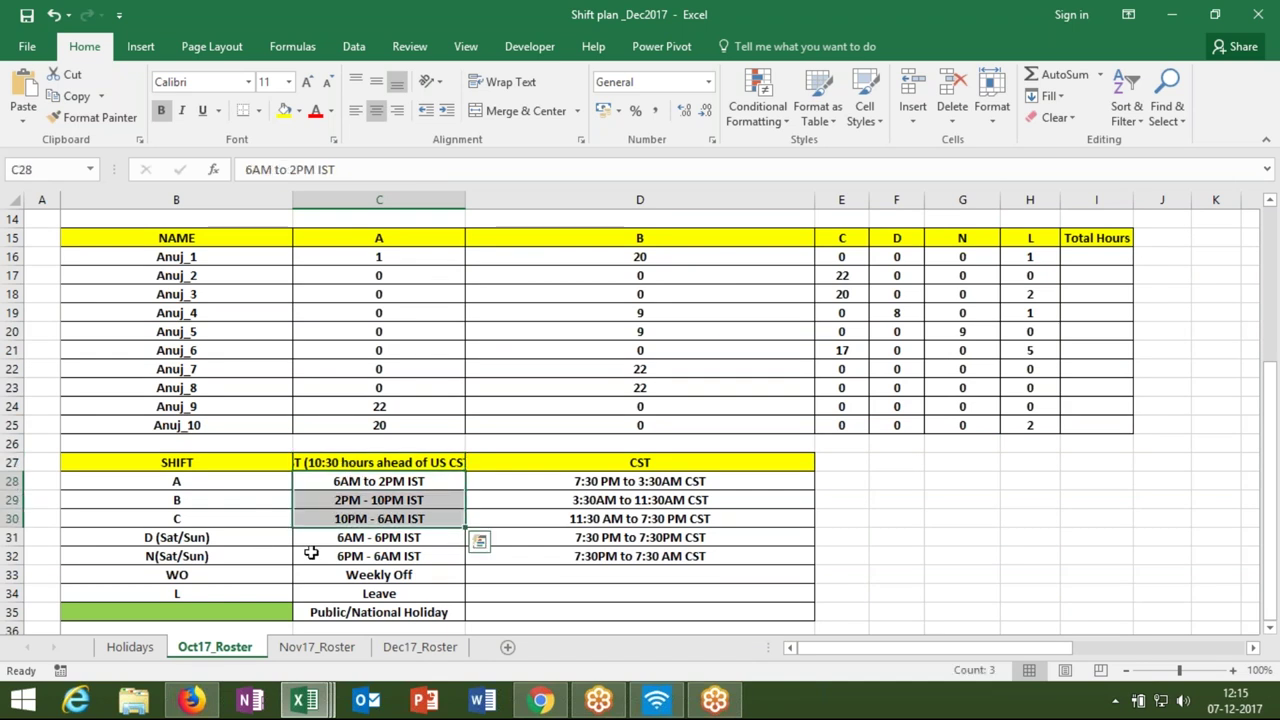
left_click(328, 540)
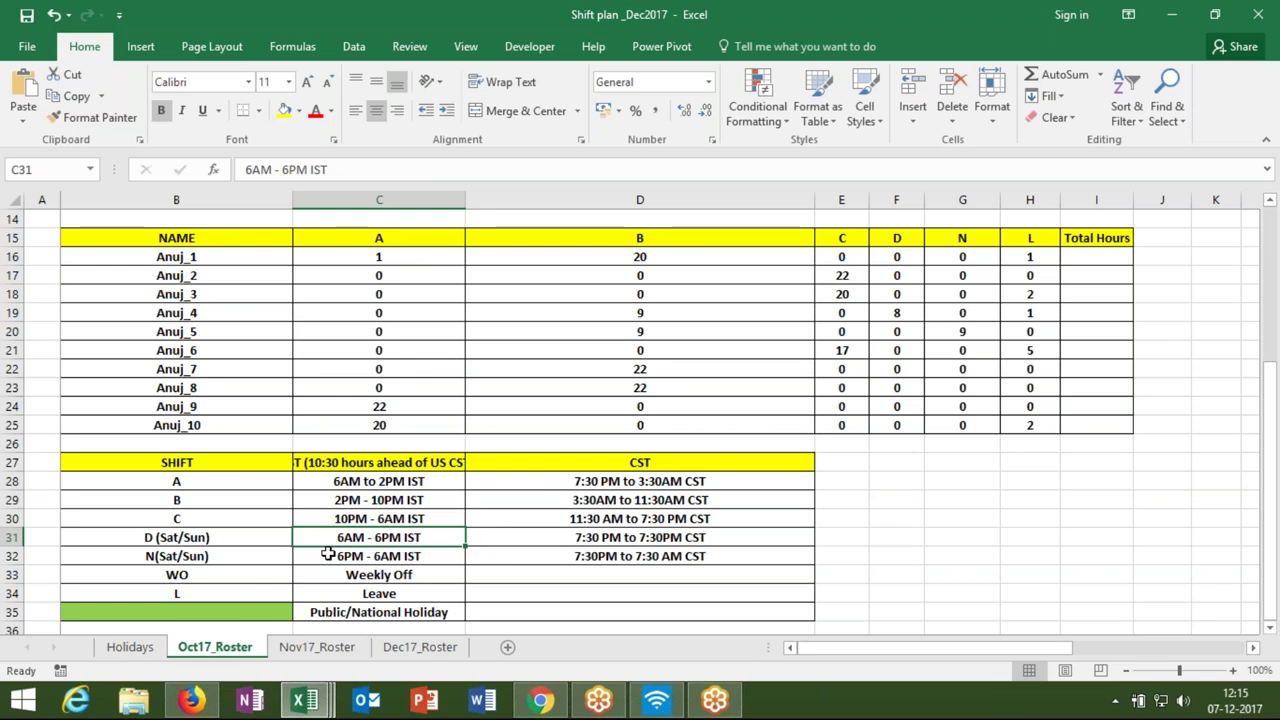
left_click_drag(328, 553, 326, 543)
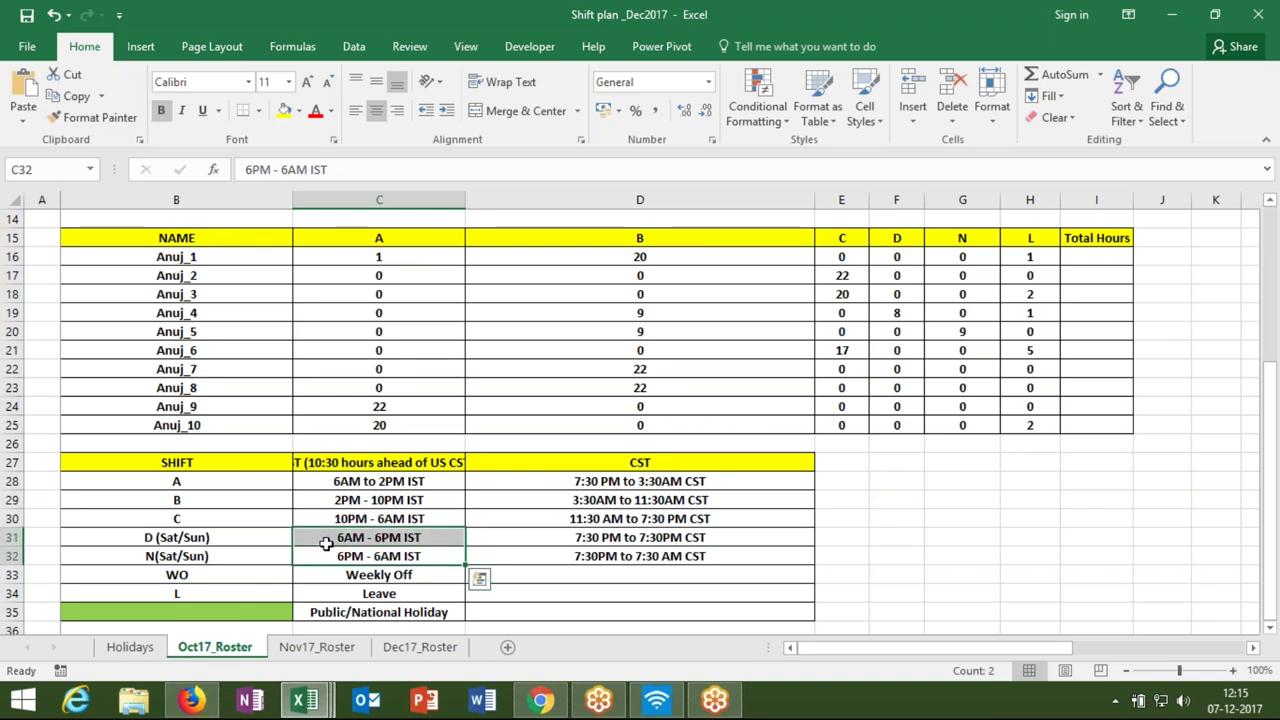
left_click_drag(324, 574, 328, 587)
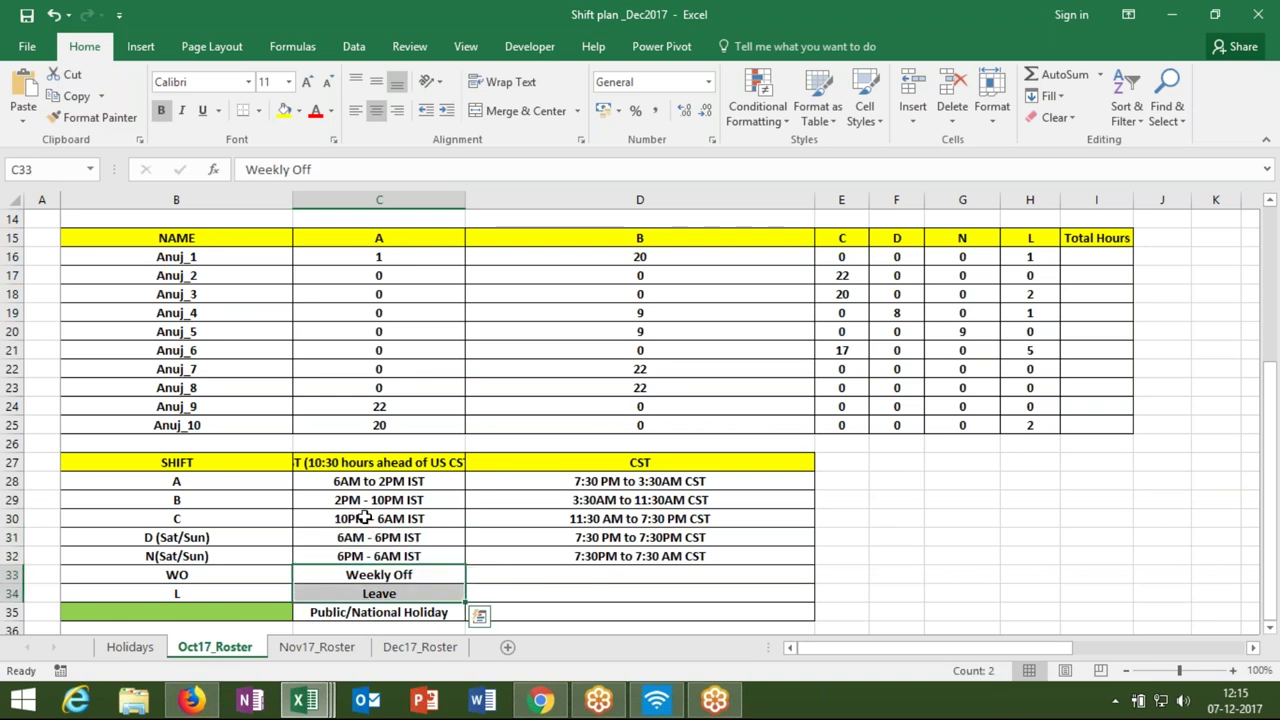
left_click(1063, 256)
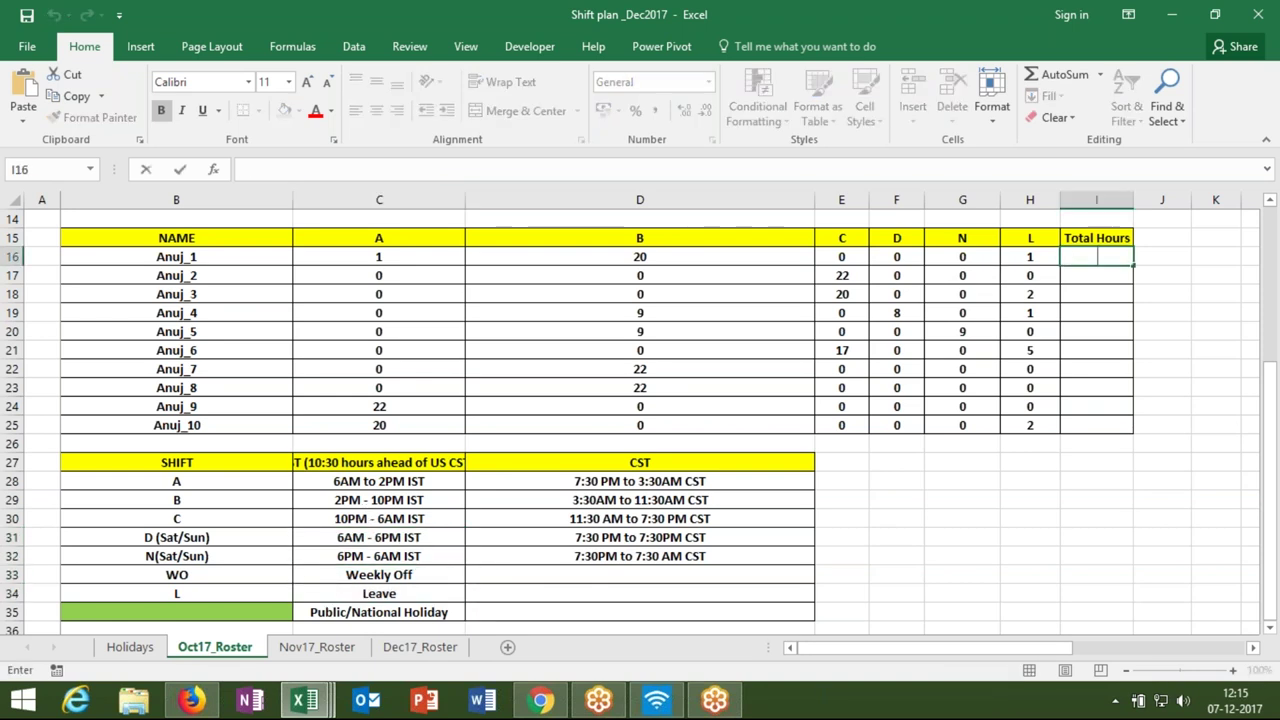
- Enter =SUM(C16:E16)*8 in I16 for the A, B and C shift hours
type("=SUM(")
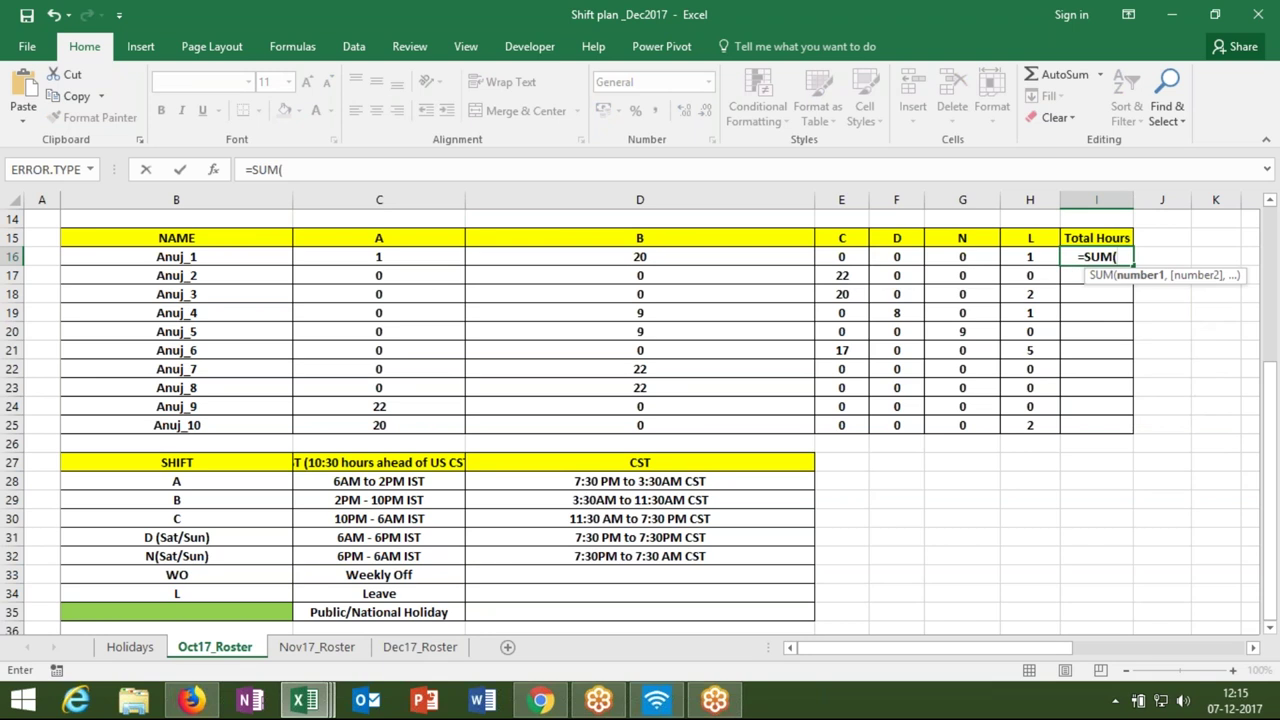
left_click_drag(370, 258, 620, 258)
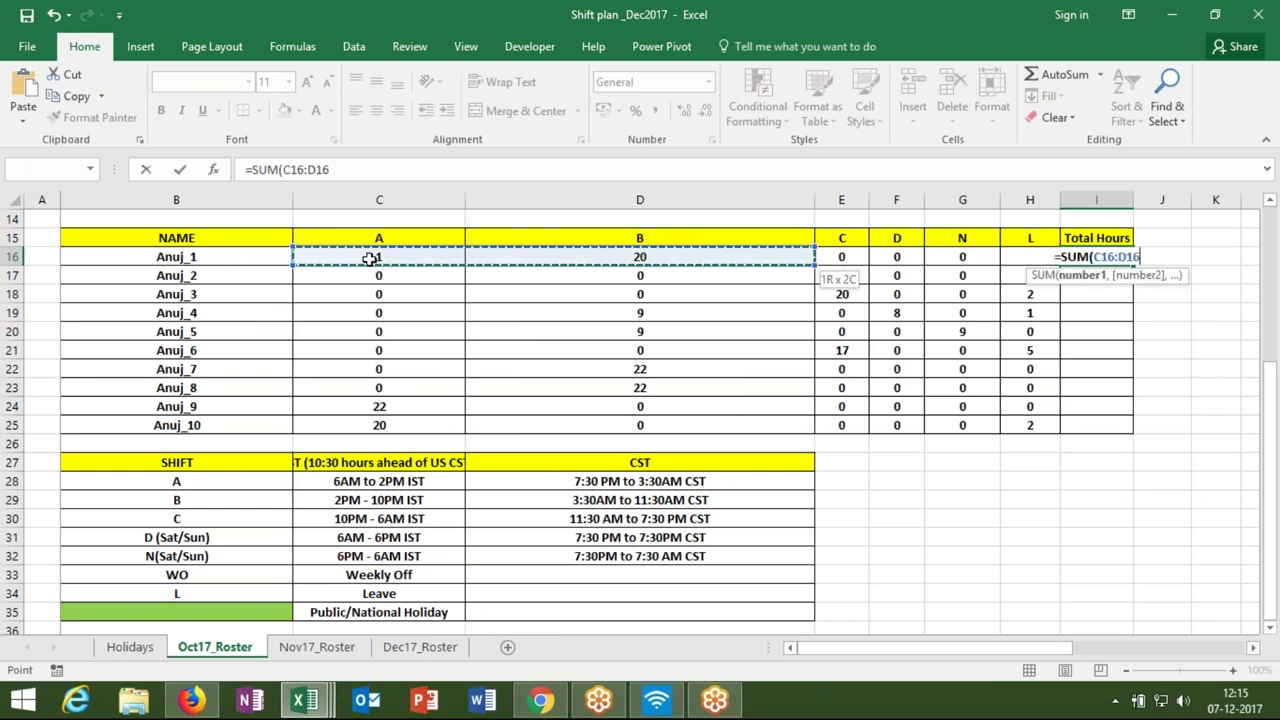
left_click_drag(810, 258, 860, 258)
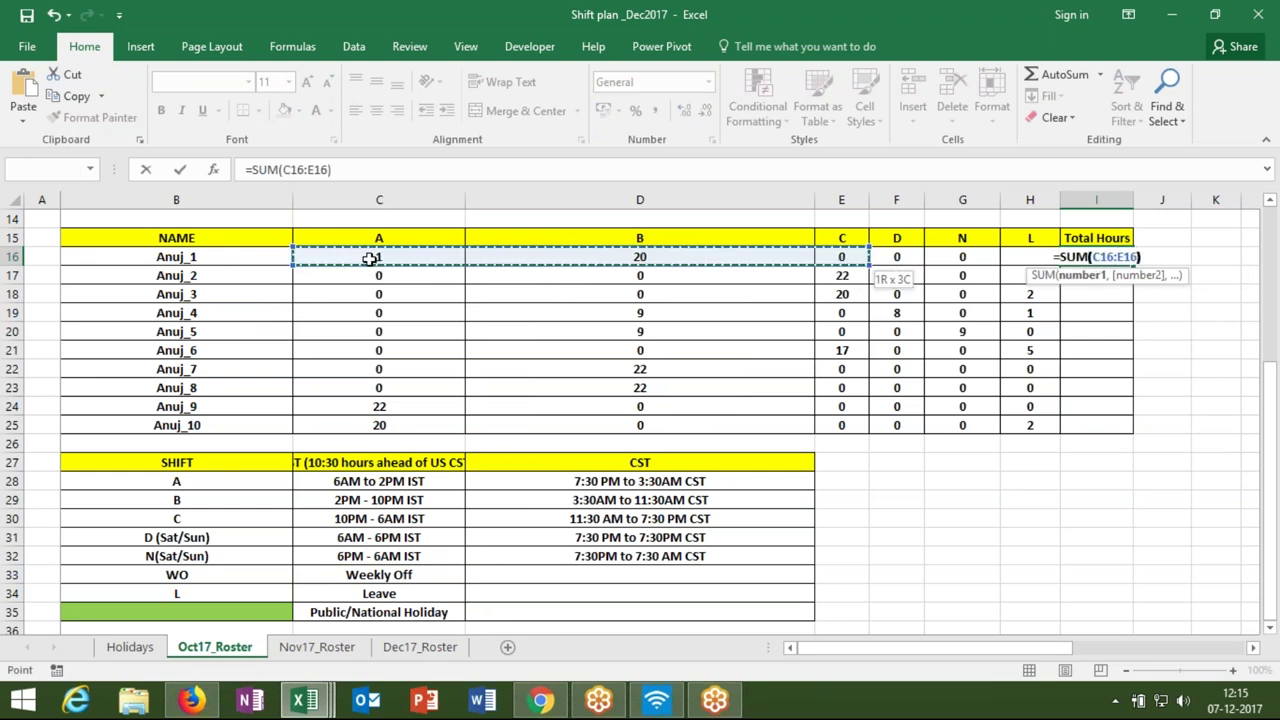
type(")*8")
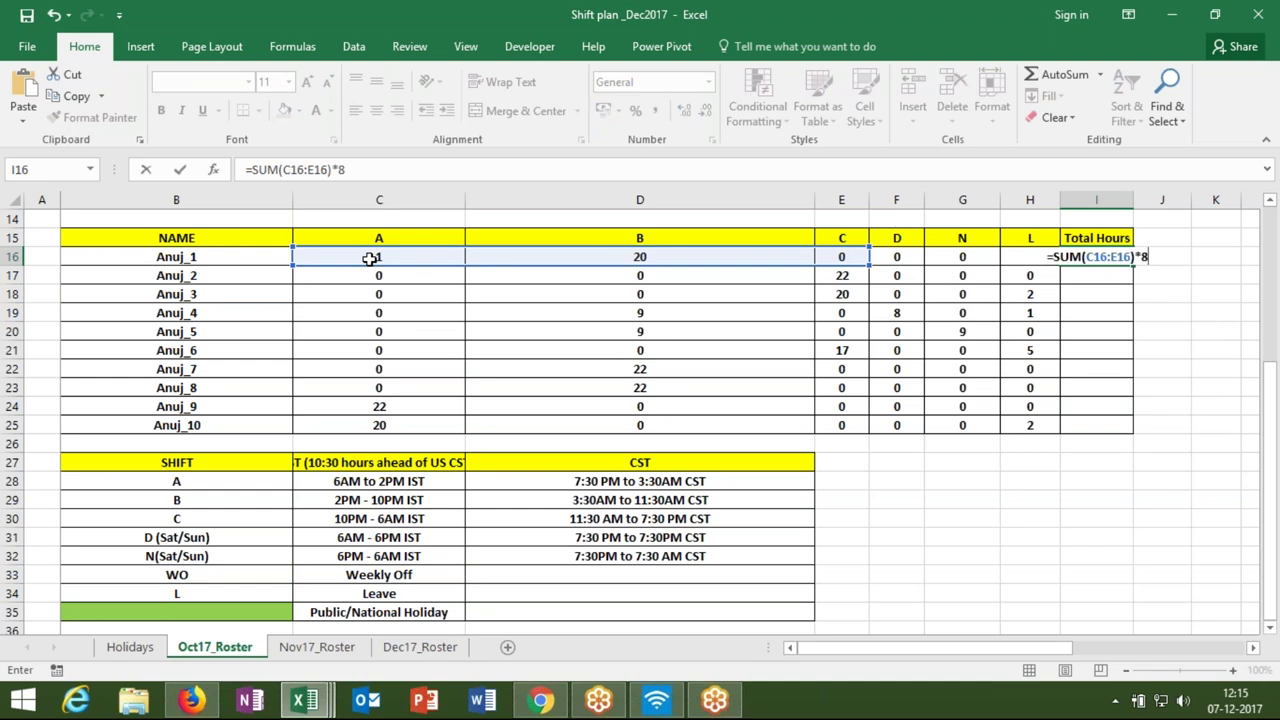
key("Return")
key("Up")
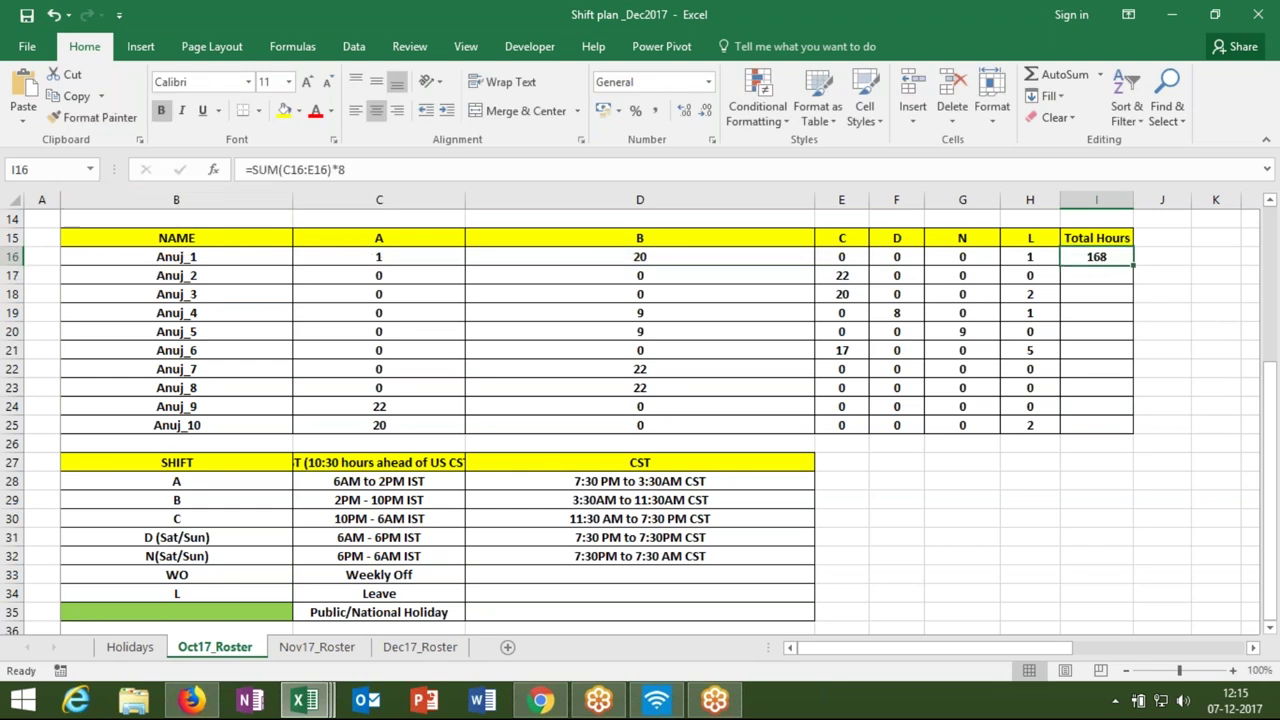
- Extend it to =(SUM(C16:E16)*8)+(SUM(F16:G16)*12), giving 168
left_click(253, 170)
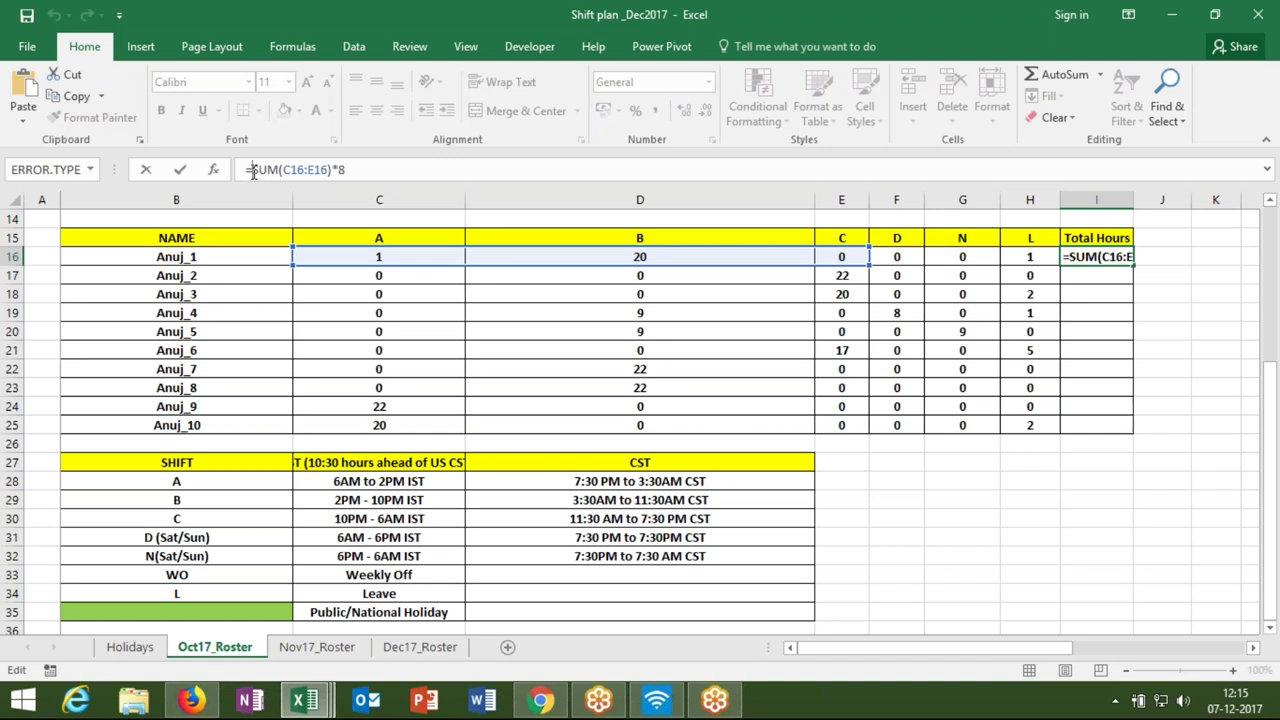
type("(")
left_click(370, 170)
type(")")
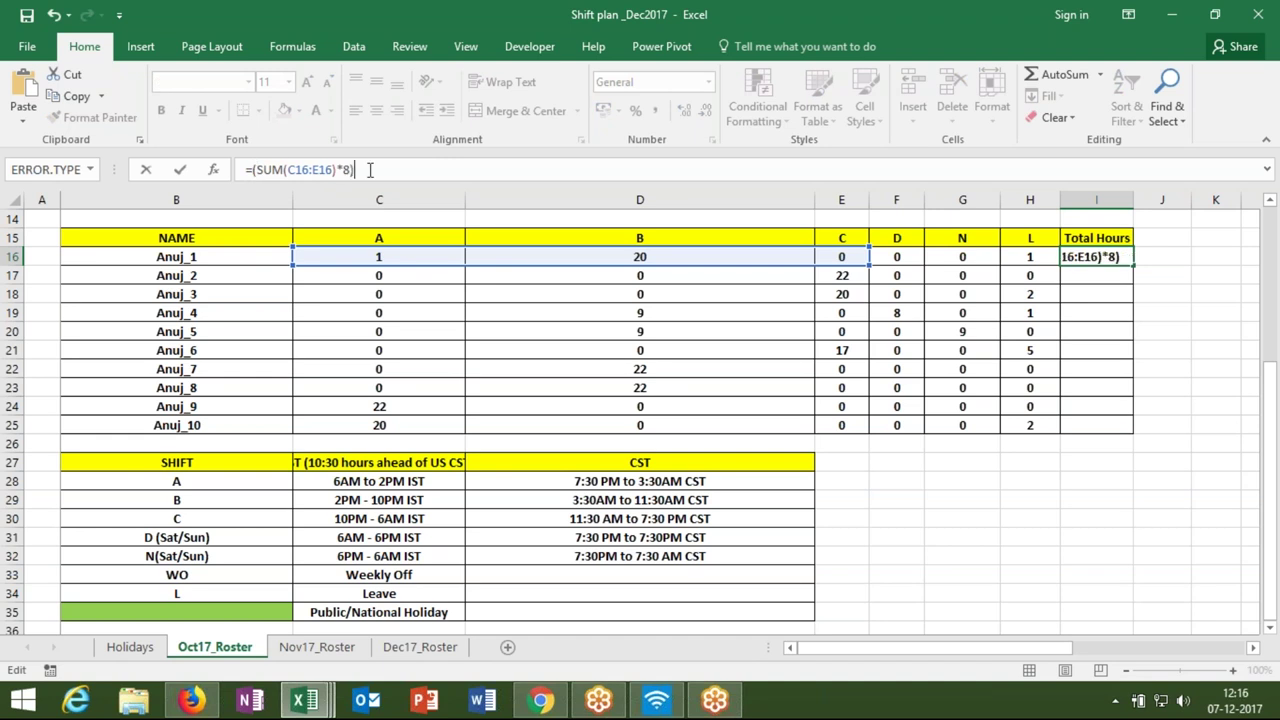
type("+")
type("(SUM(")
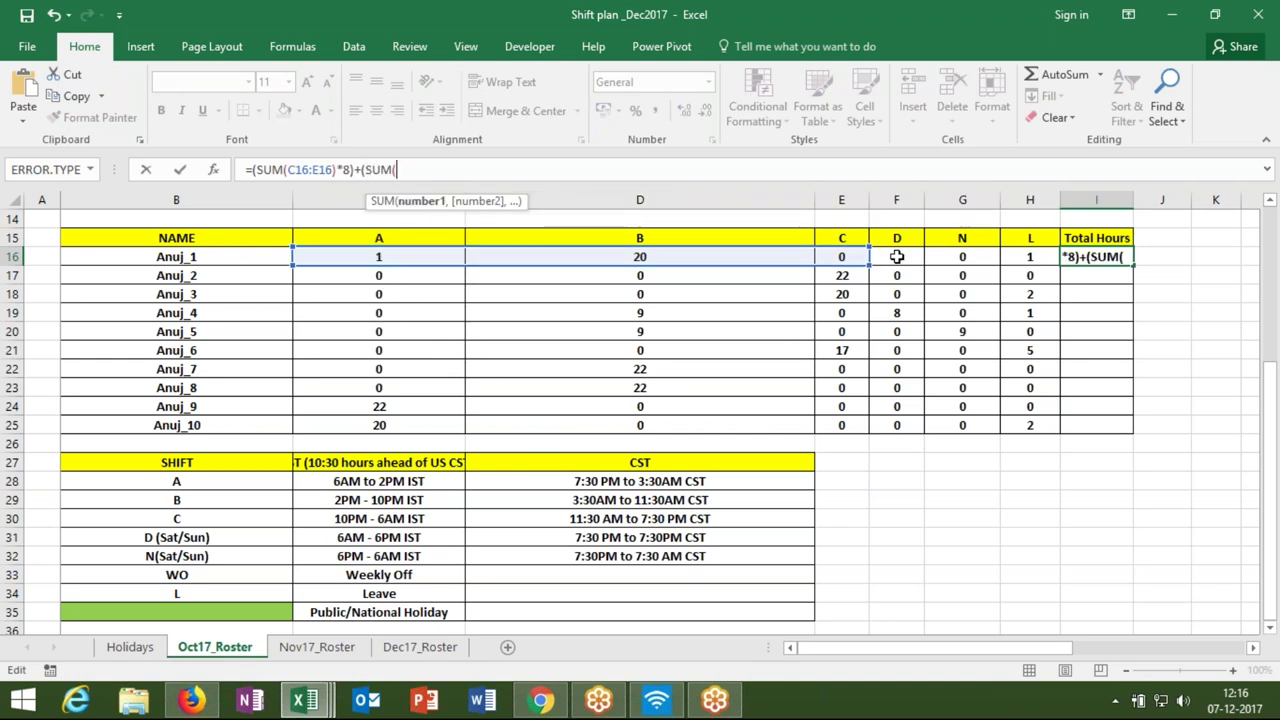
left_click_drag(894, 256, 927, 256)
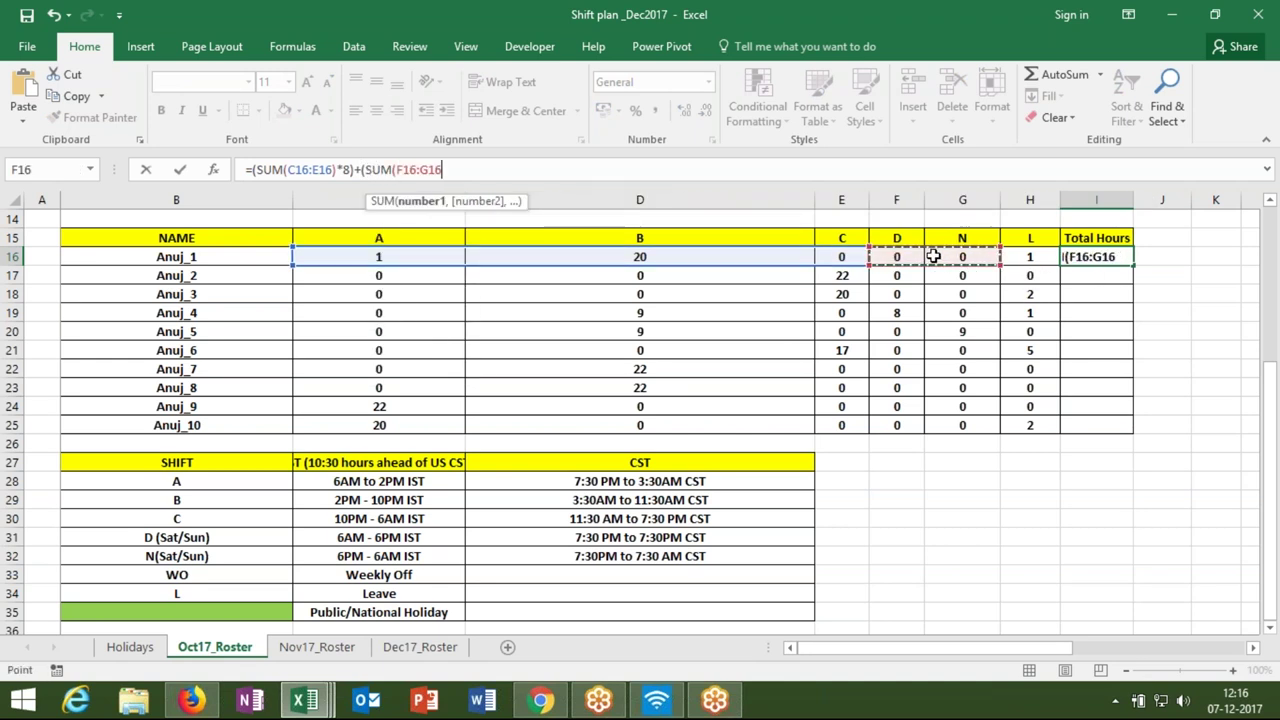
type(")")
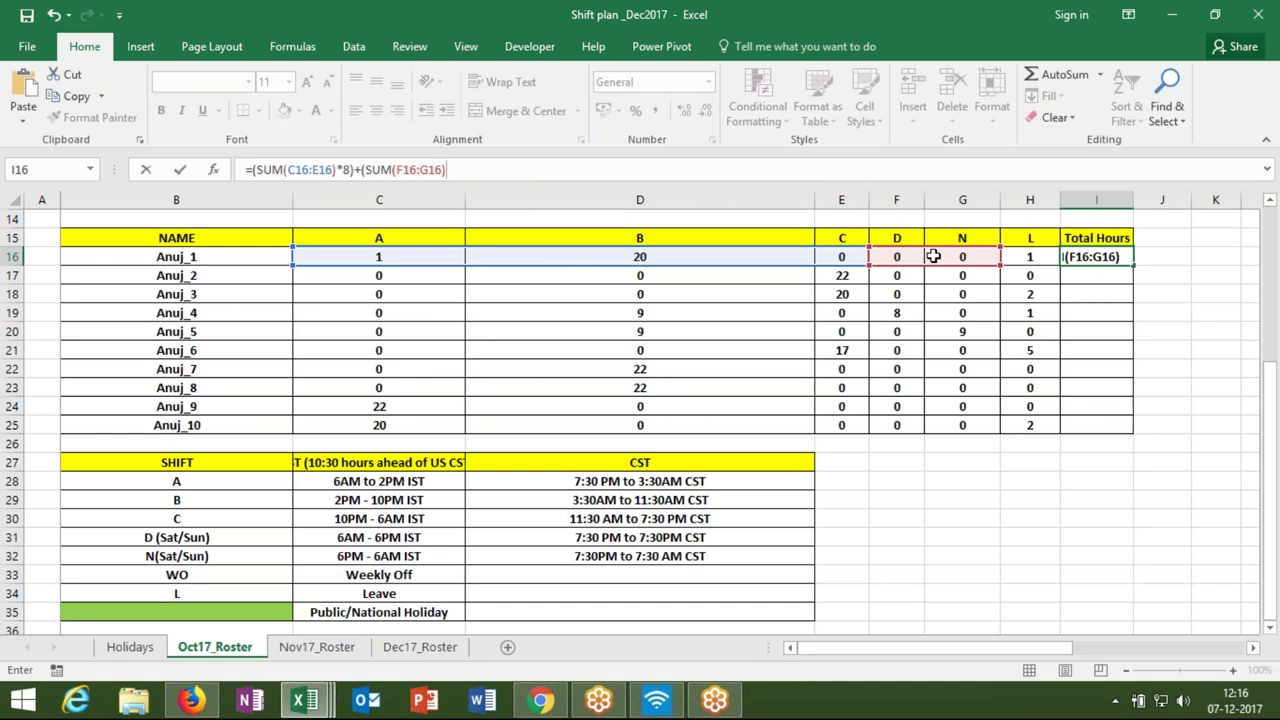
type("*1")
type("2)")
key("Return")
key("Up")
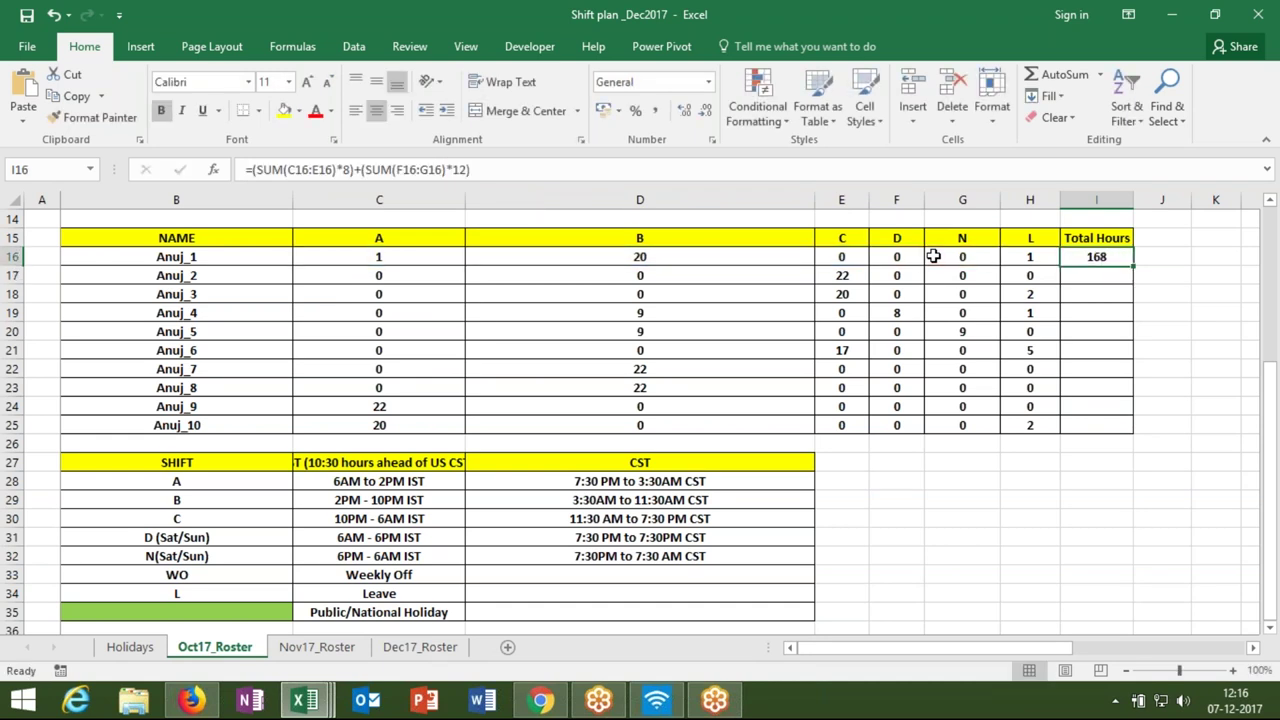
- Fill the Total Hours formula down to I25, giving 136 to 180 hours per employee
left_click_drag(1134, 265, 1128, 430)
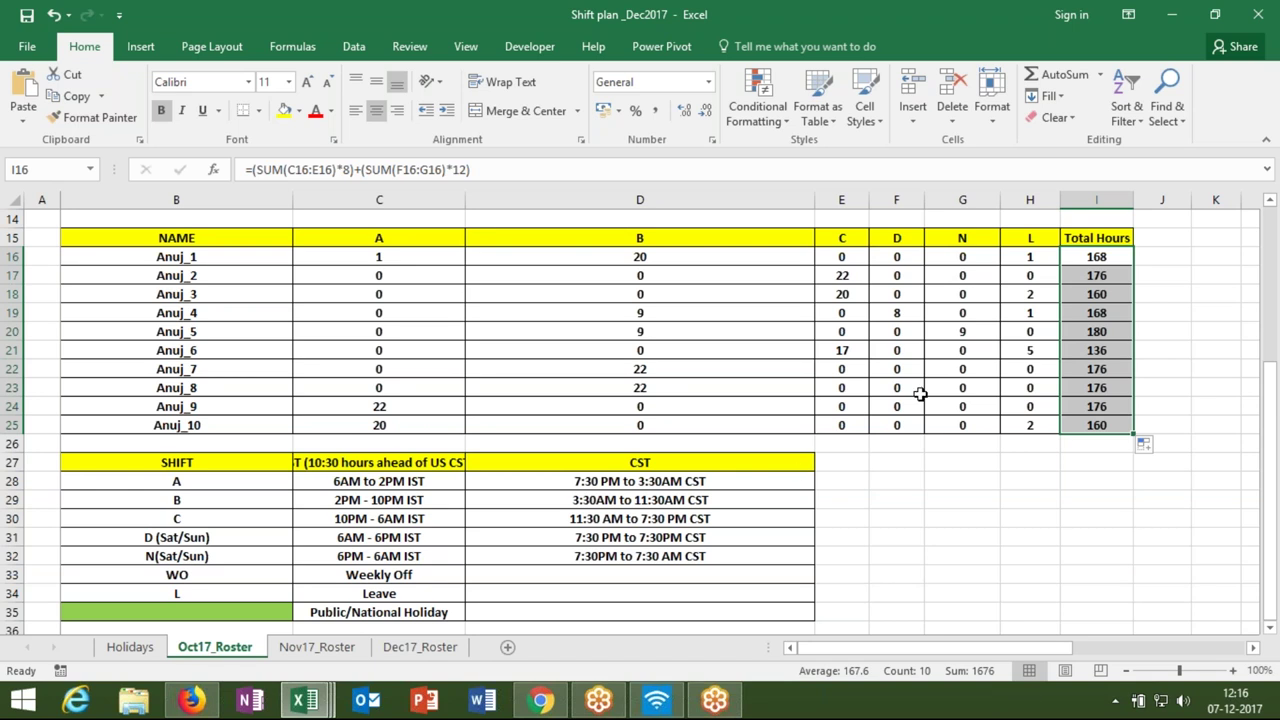
left_click(855, 278)
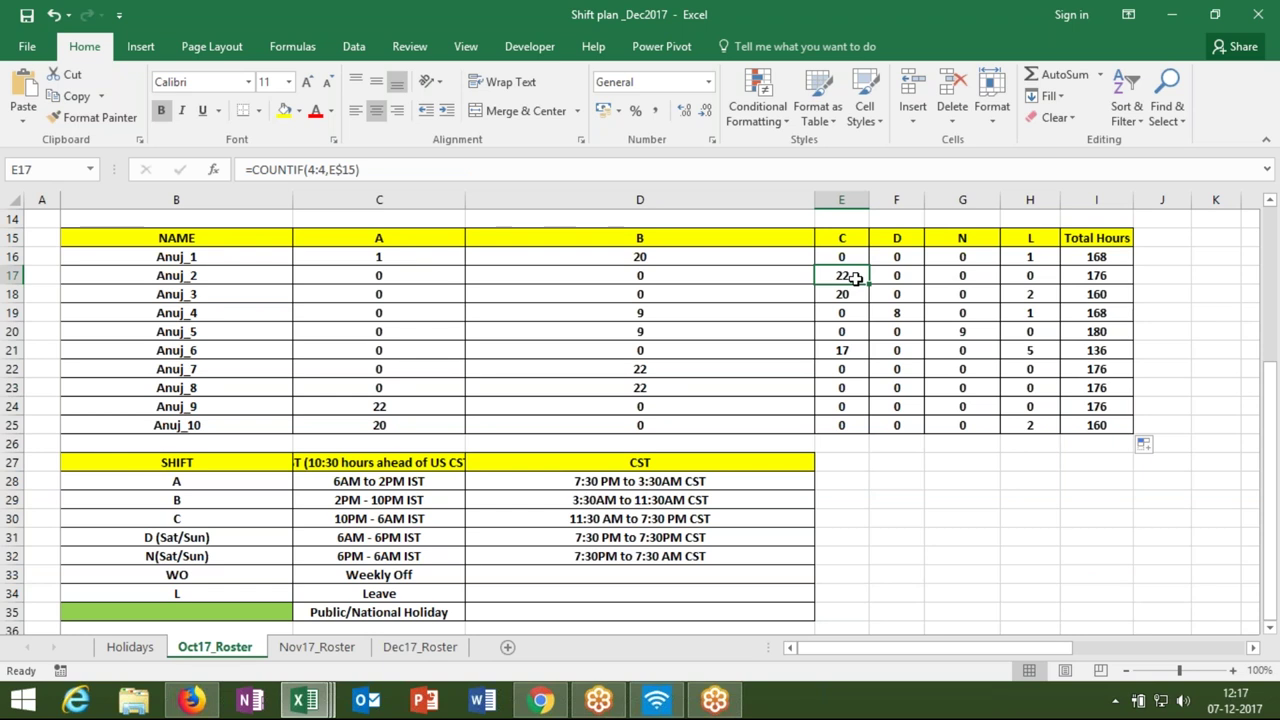
left_click(1110, 331)
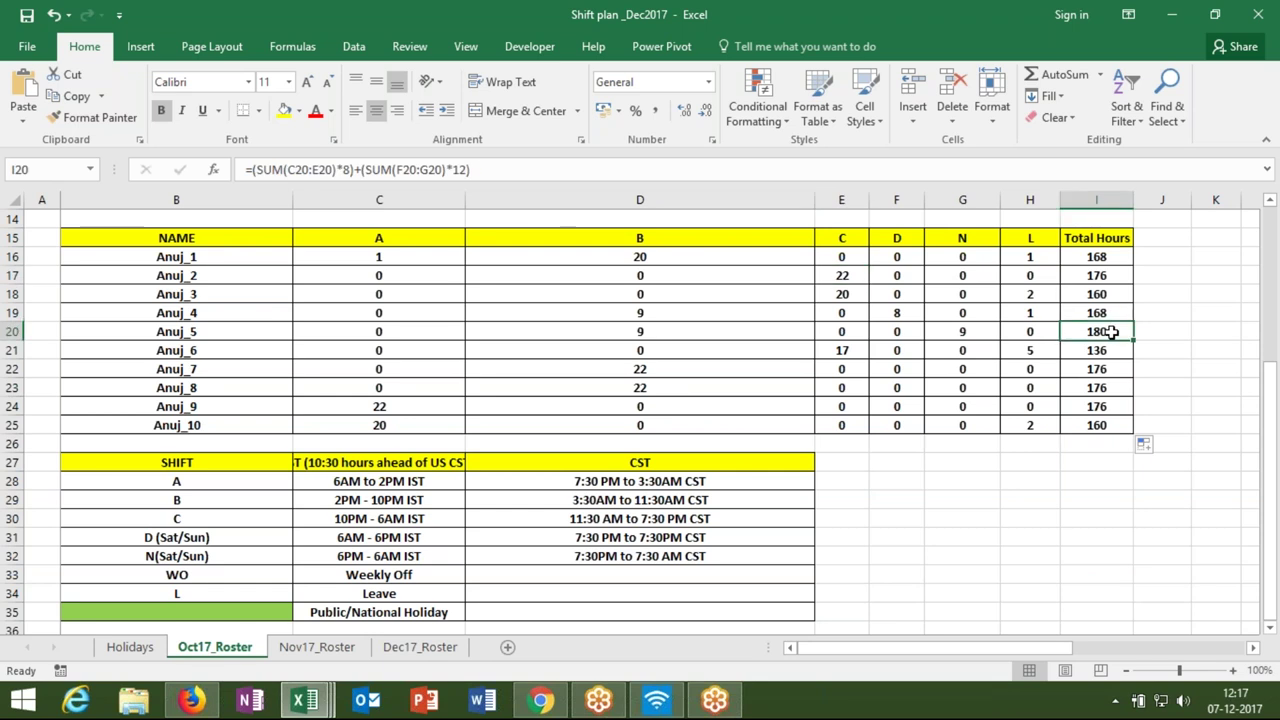
left_click(978, 334)
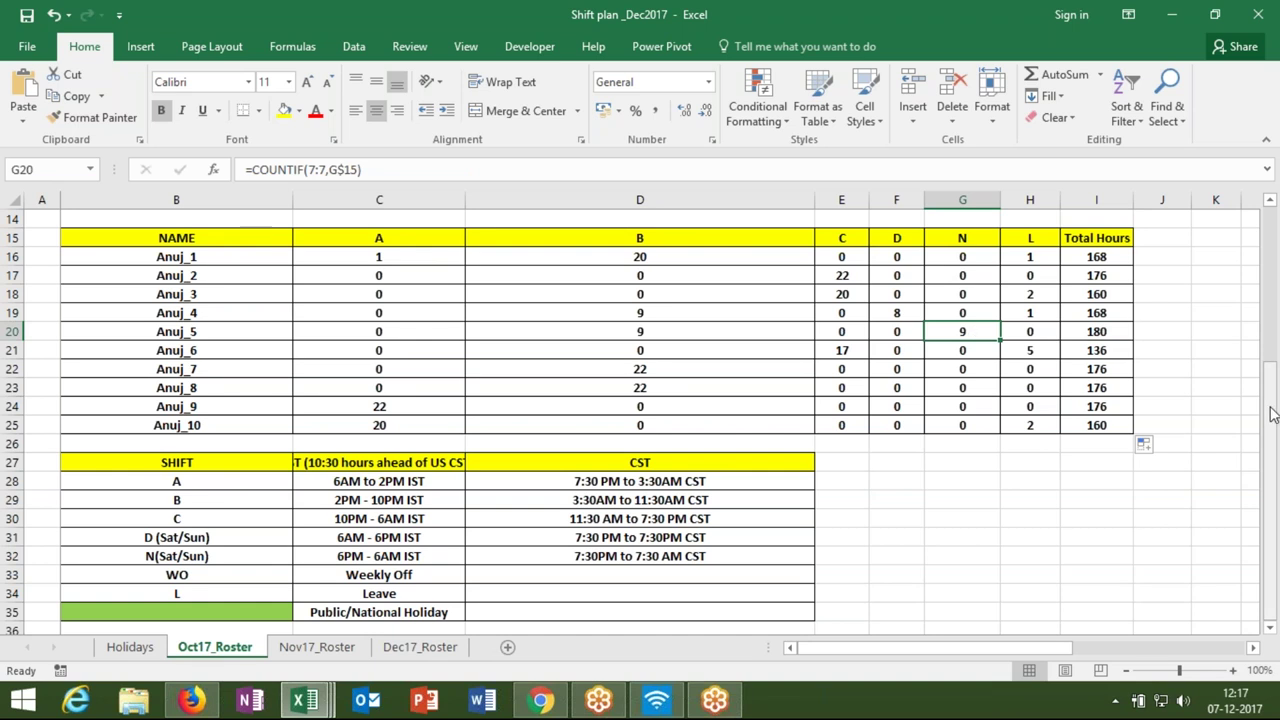
left_click(751, 331)
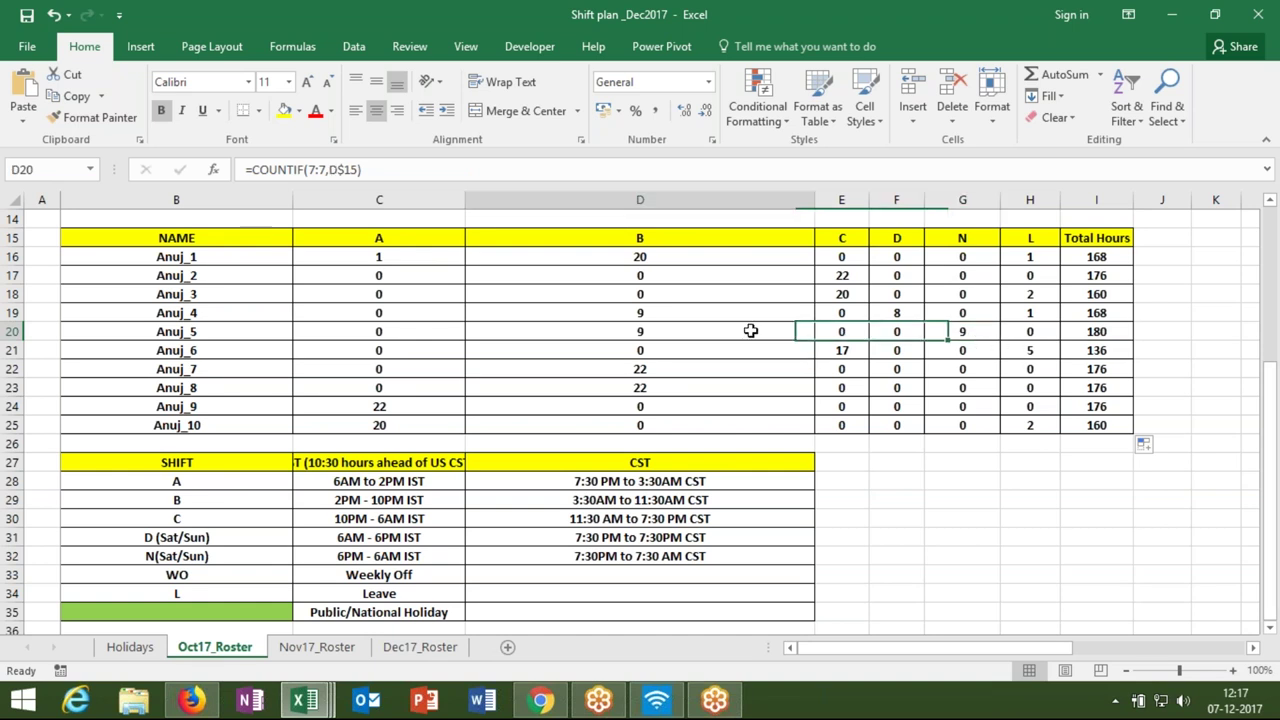
left_click(984, 333, "ctrl")
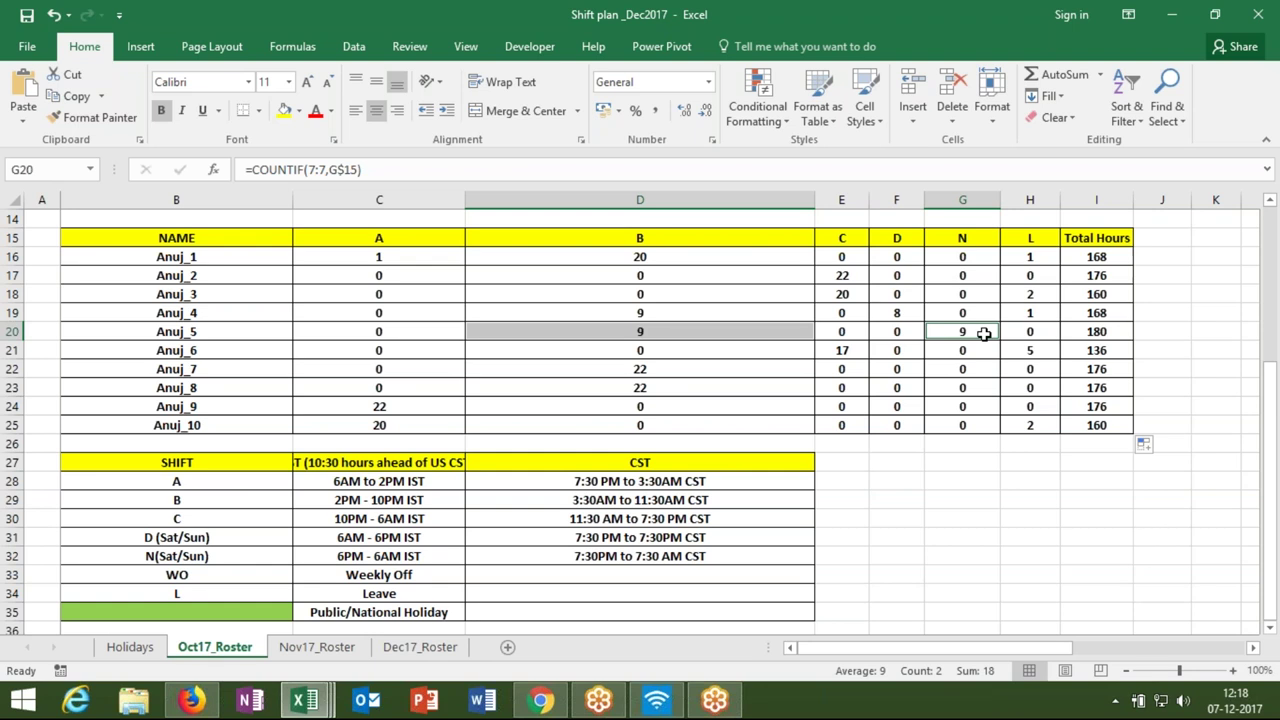
left_click(1115, 257)
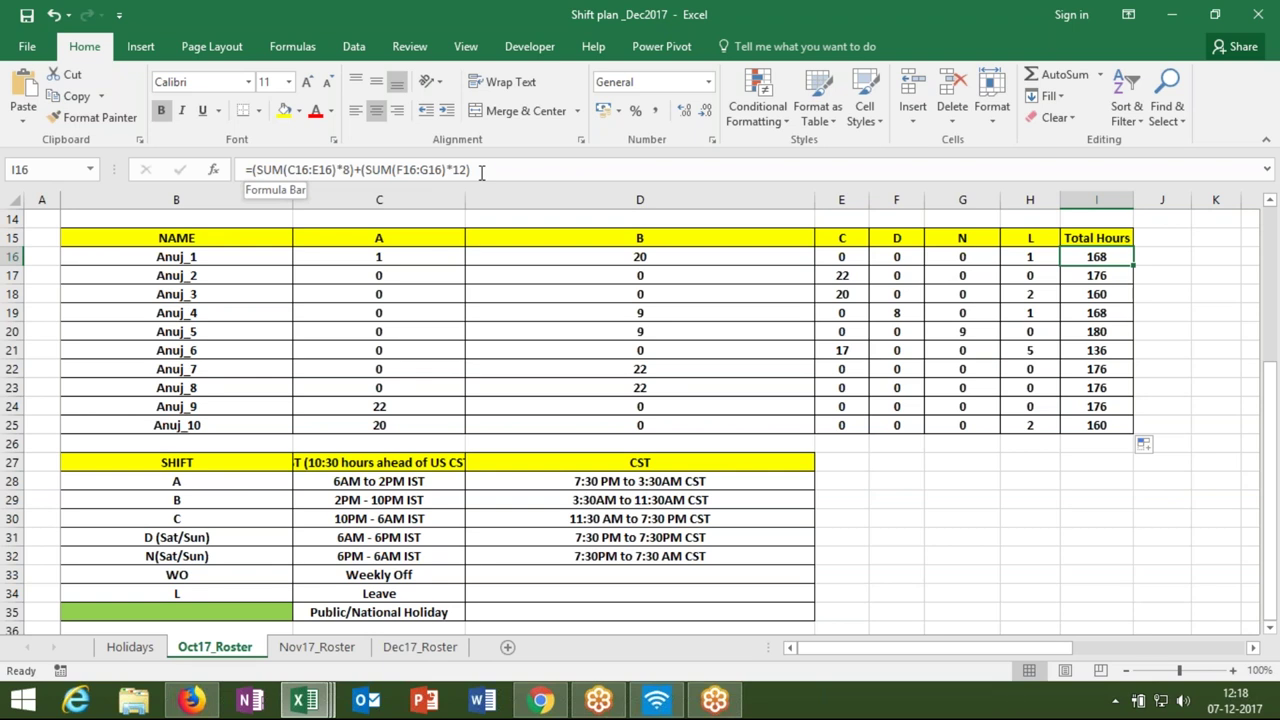
left_click(481, 172)
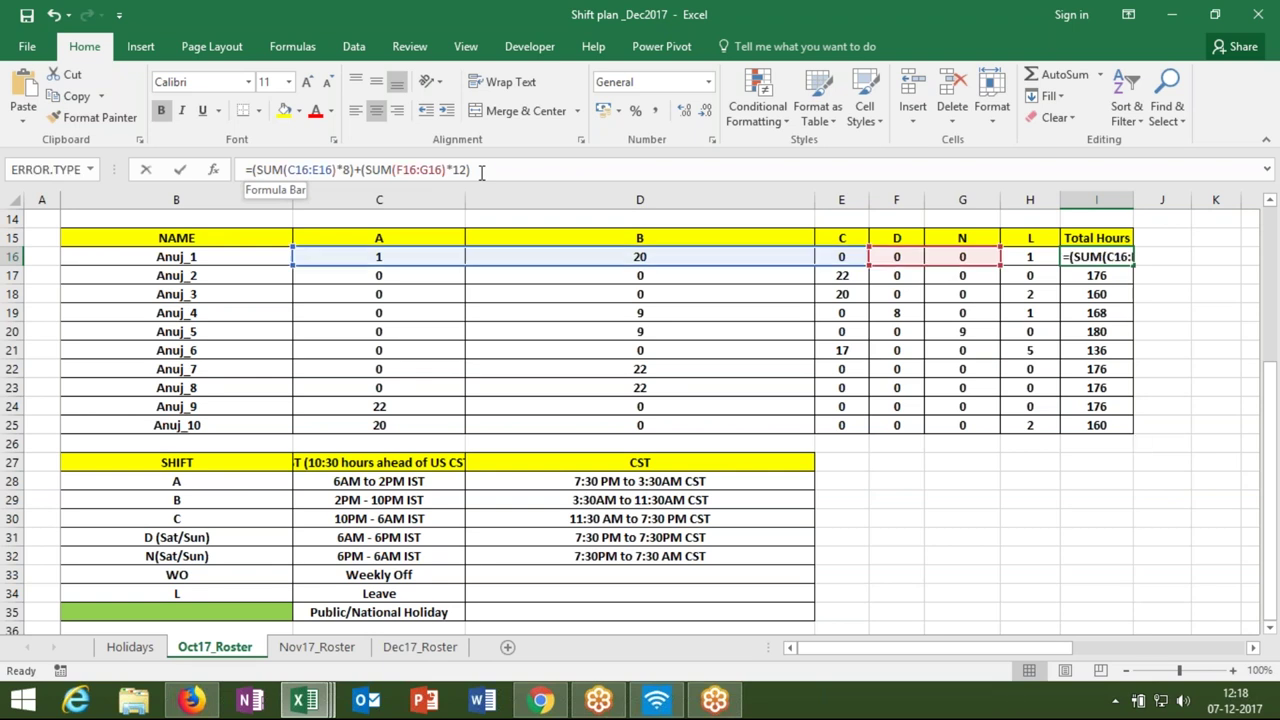
left_click(251, 170)
type("mi")
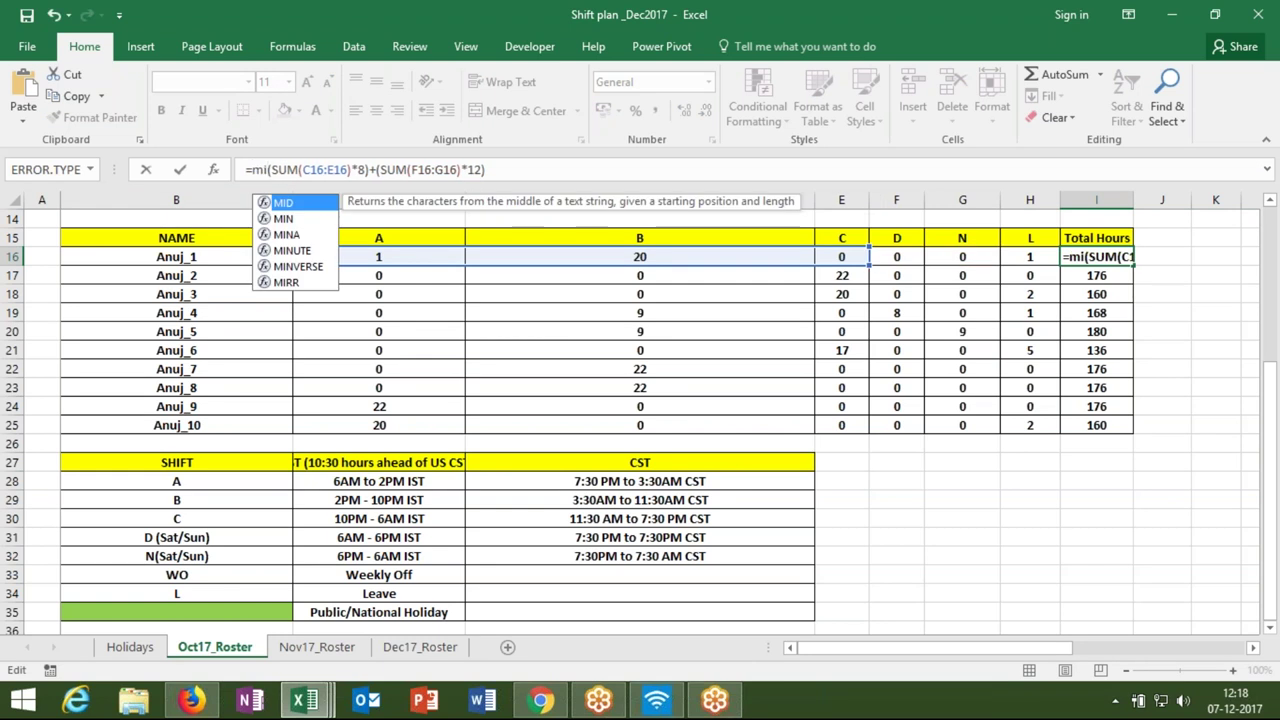
key("Down")
left_click(176, 218)
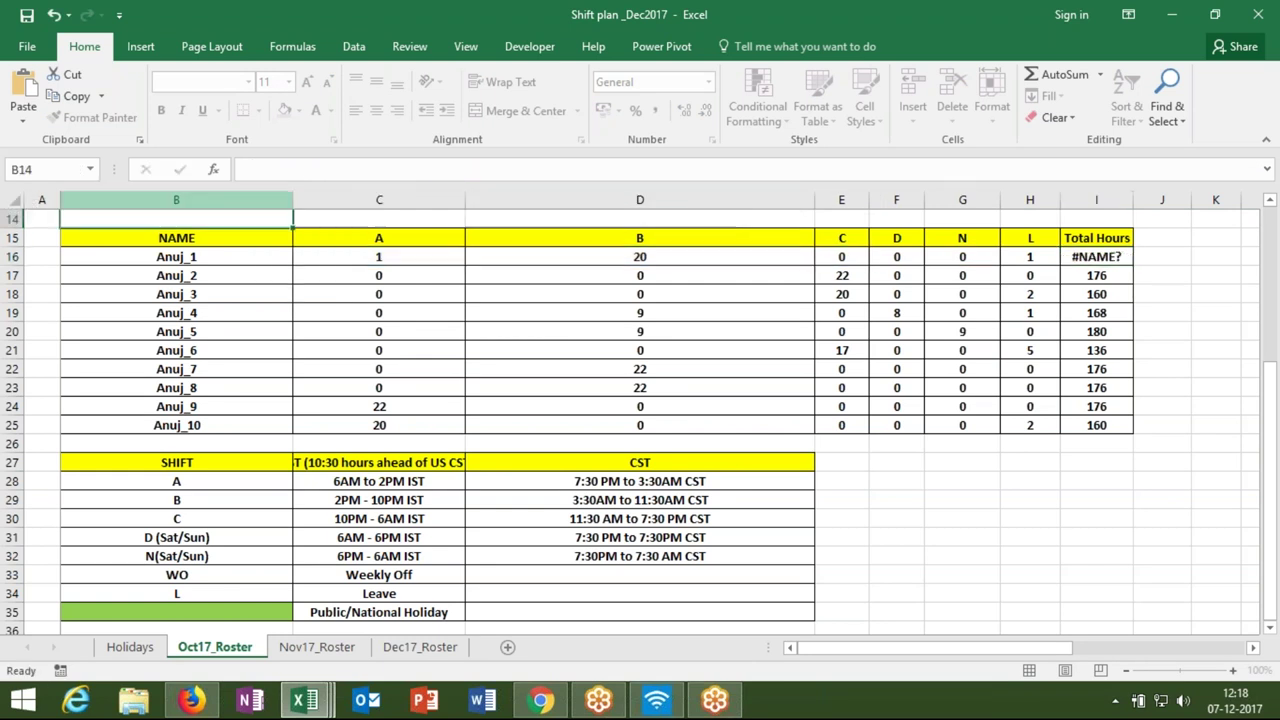
key("ctrl+z")
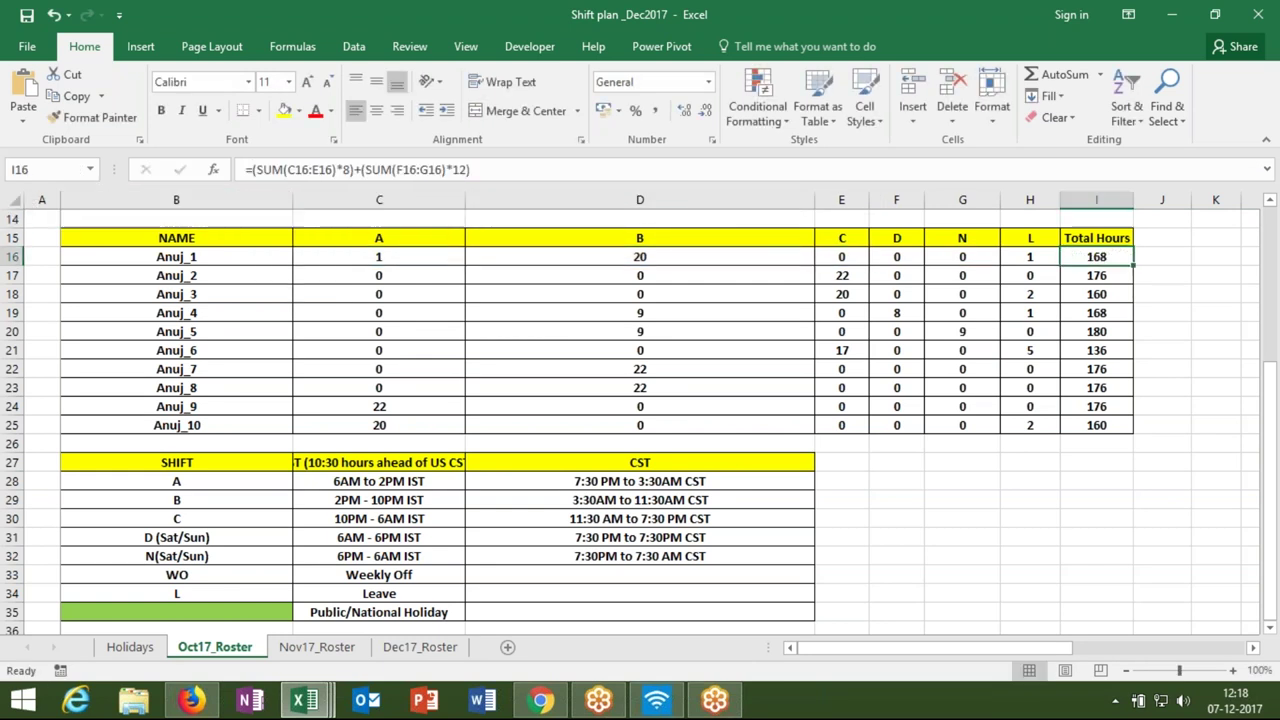
double_click(1092, 256)
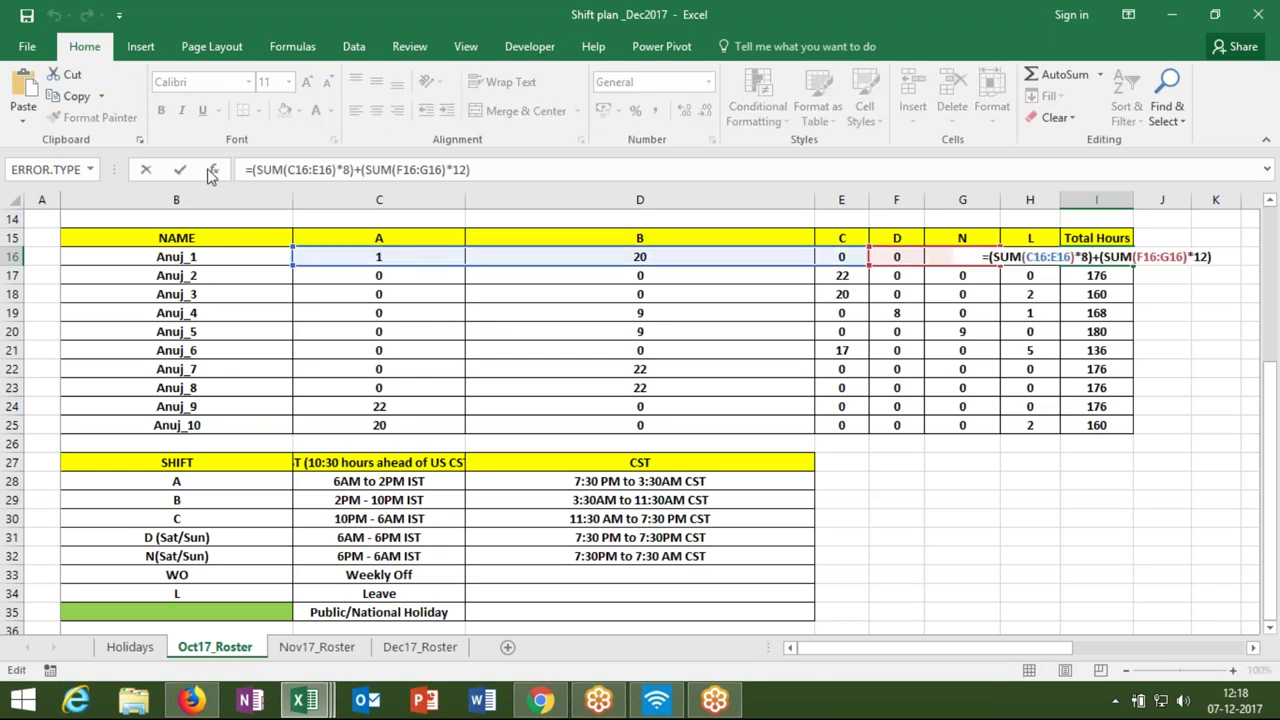
left_click(254, 170)
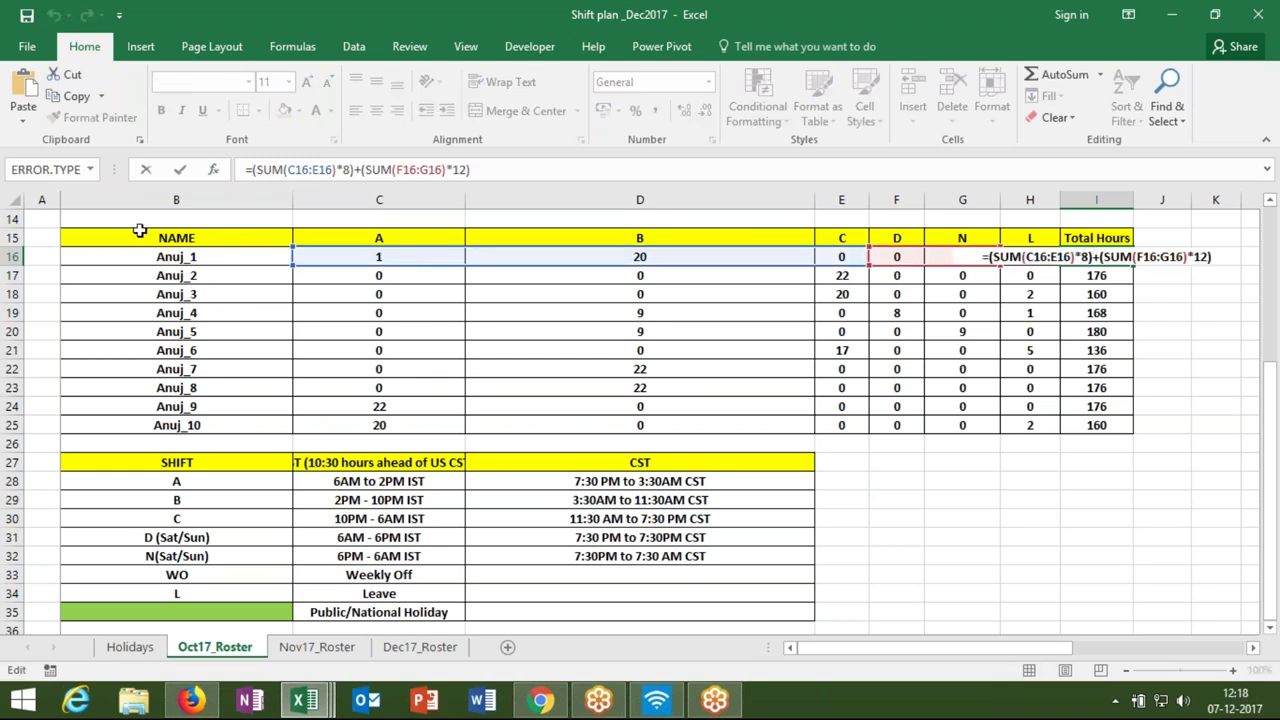
type("mi")
key("Down")
type("n")
key("Tab")
type(",176)")
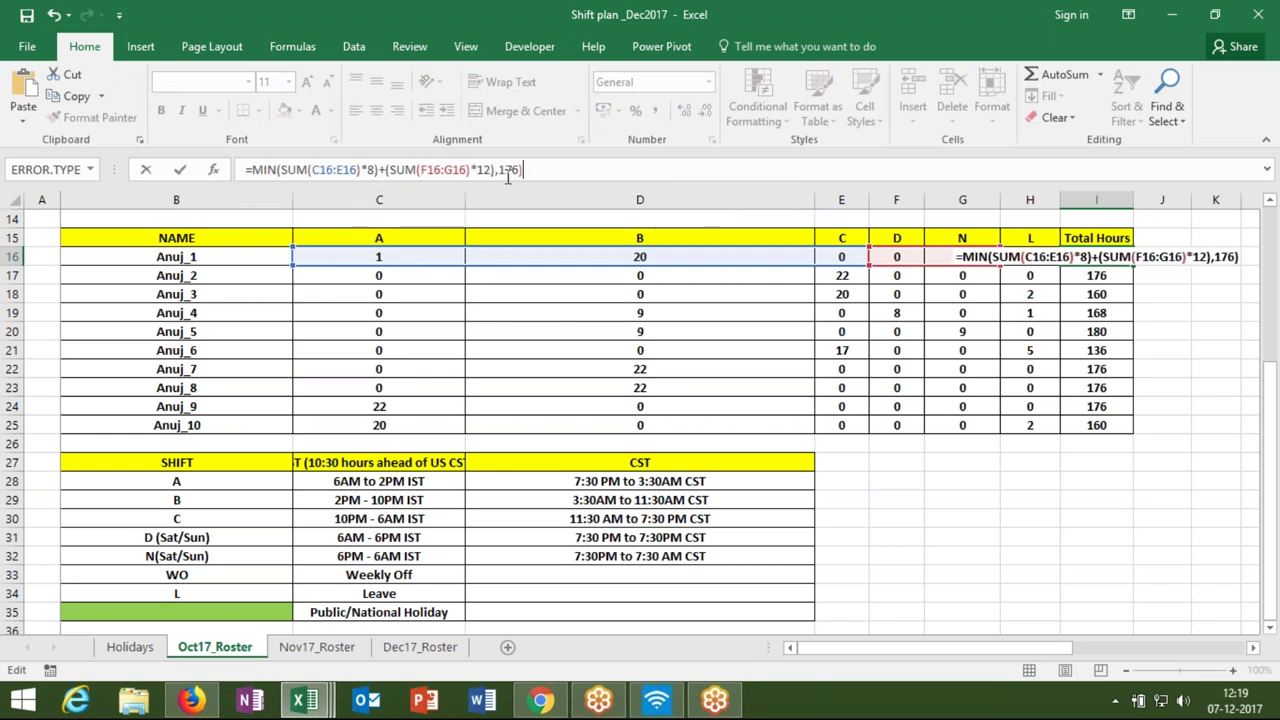
key("Return")
key("Return")
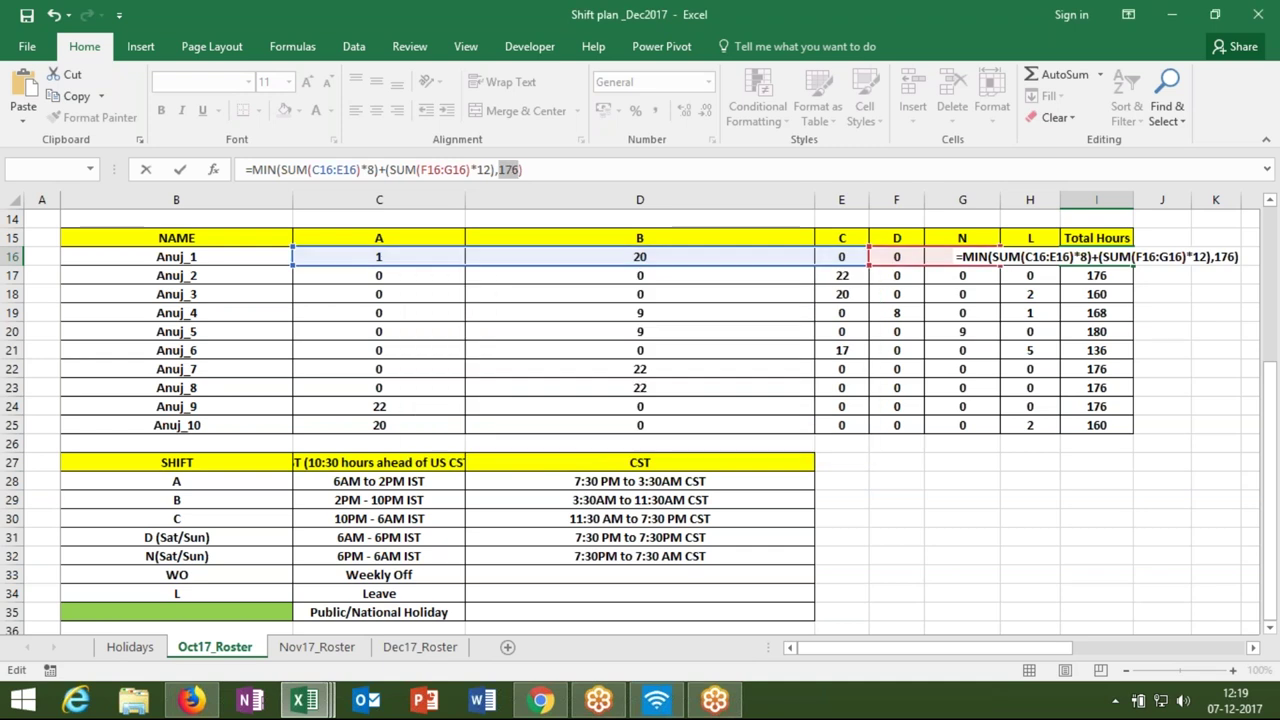
key("Escape")
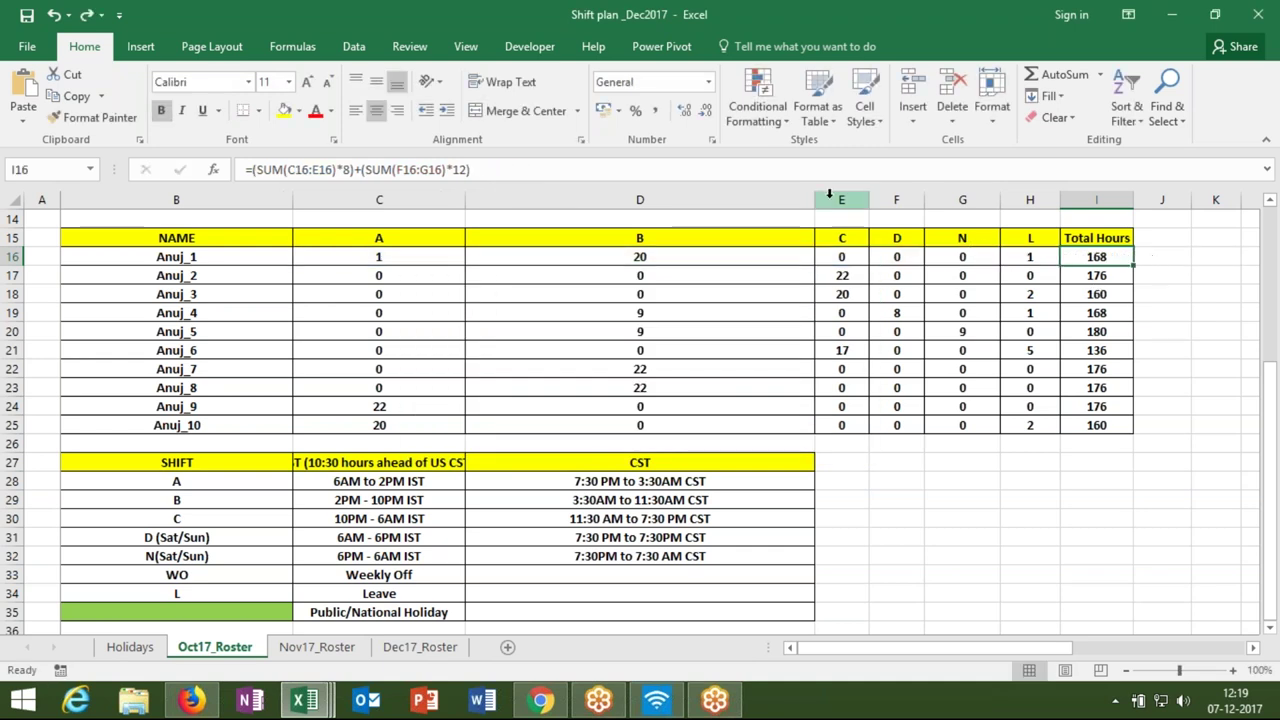
left_click(251, 170)
type("mIN")
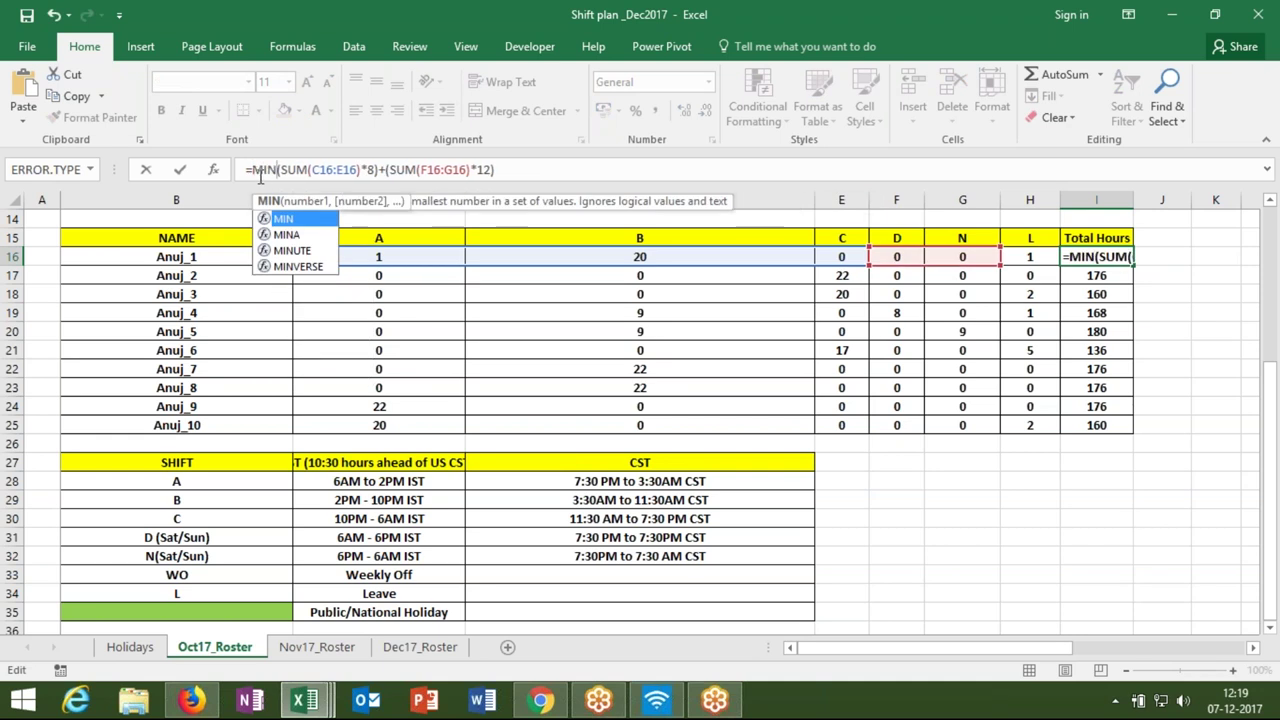
type("(")
left_click(507, 170)
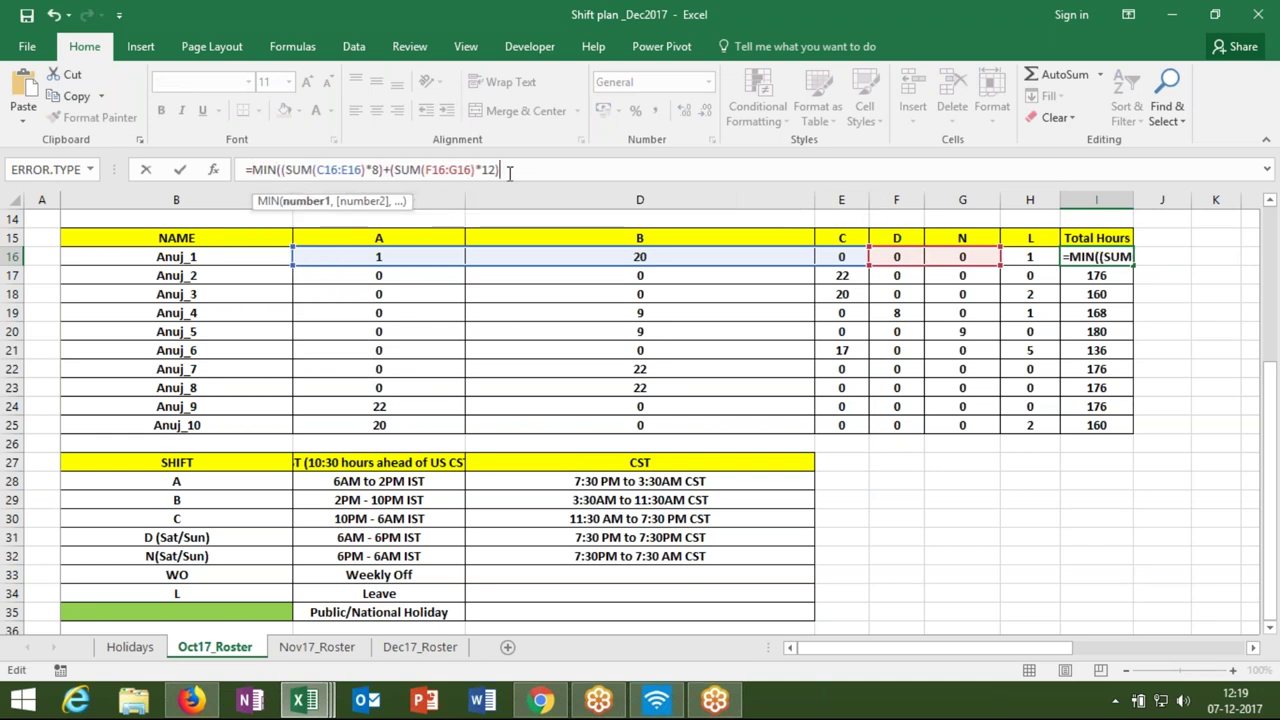
type(")")
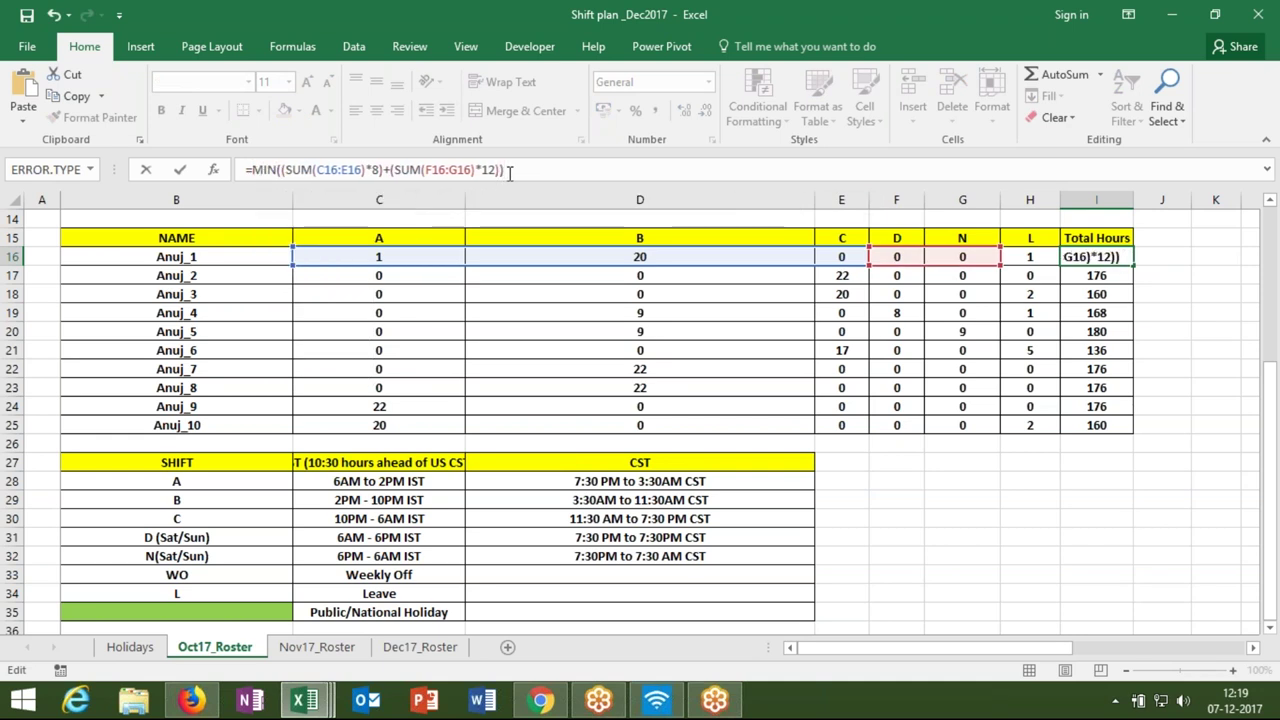
type(",176)")
key("Return")
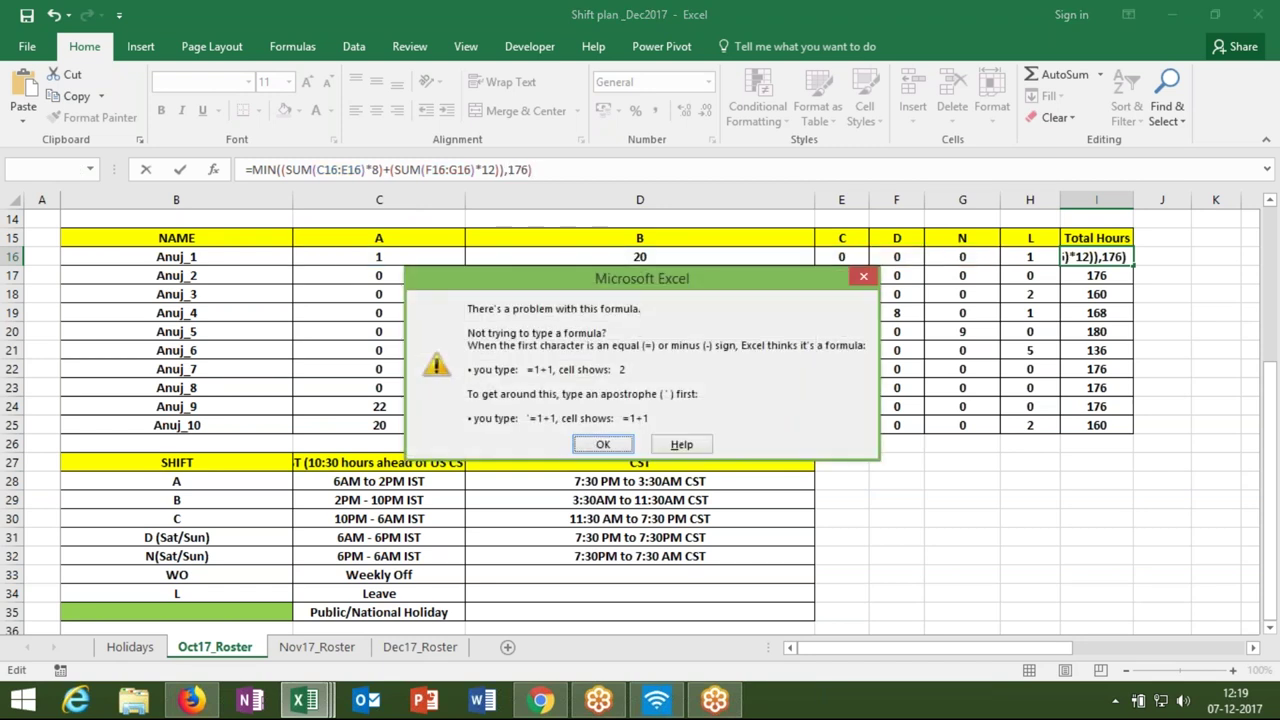
key("Escape")
key("Escape")
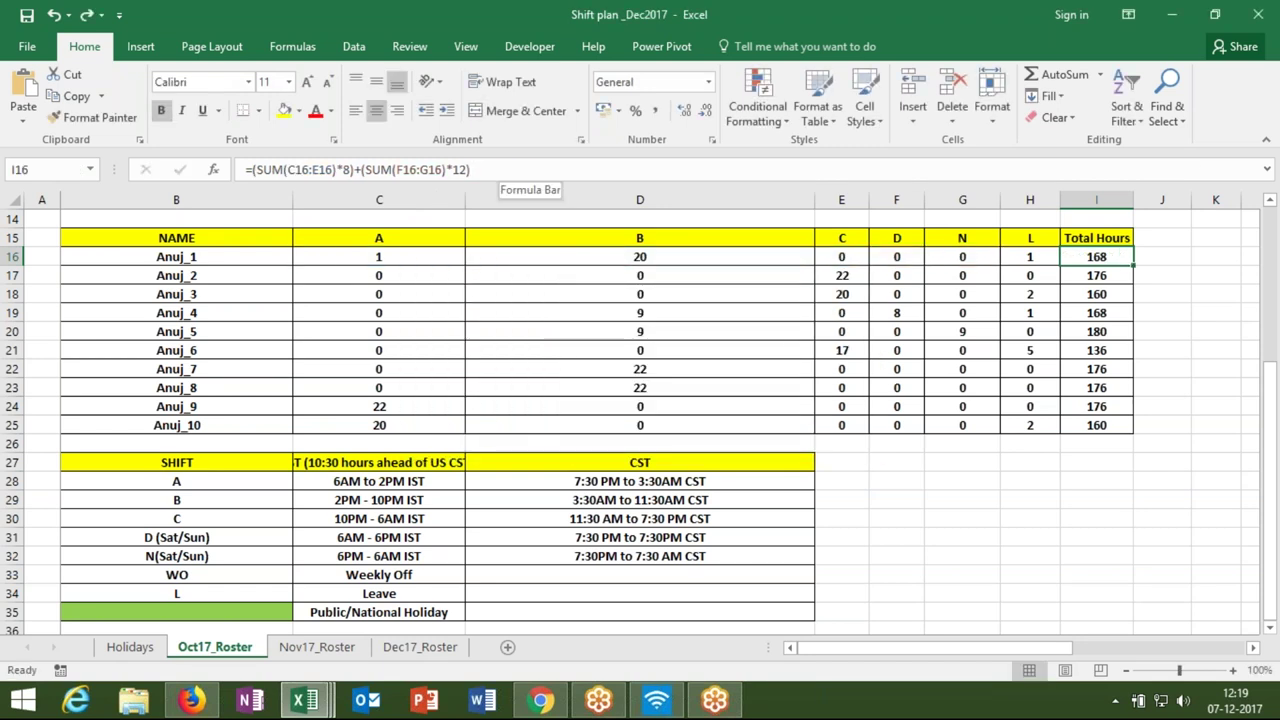
- Build =MIN(I16,176) in J16, leaving I16's original formula unchanged
key("Right")
type("=min")
key("Tab")
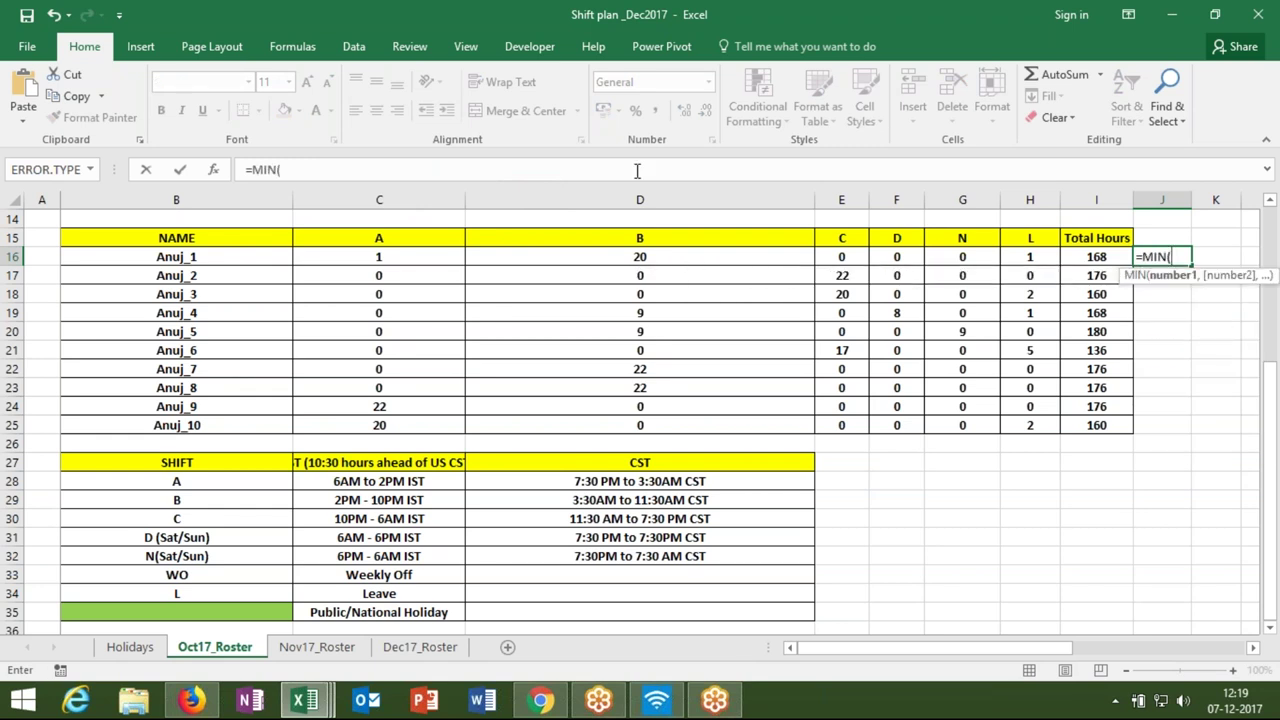
left_click(1070, 257)
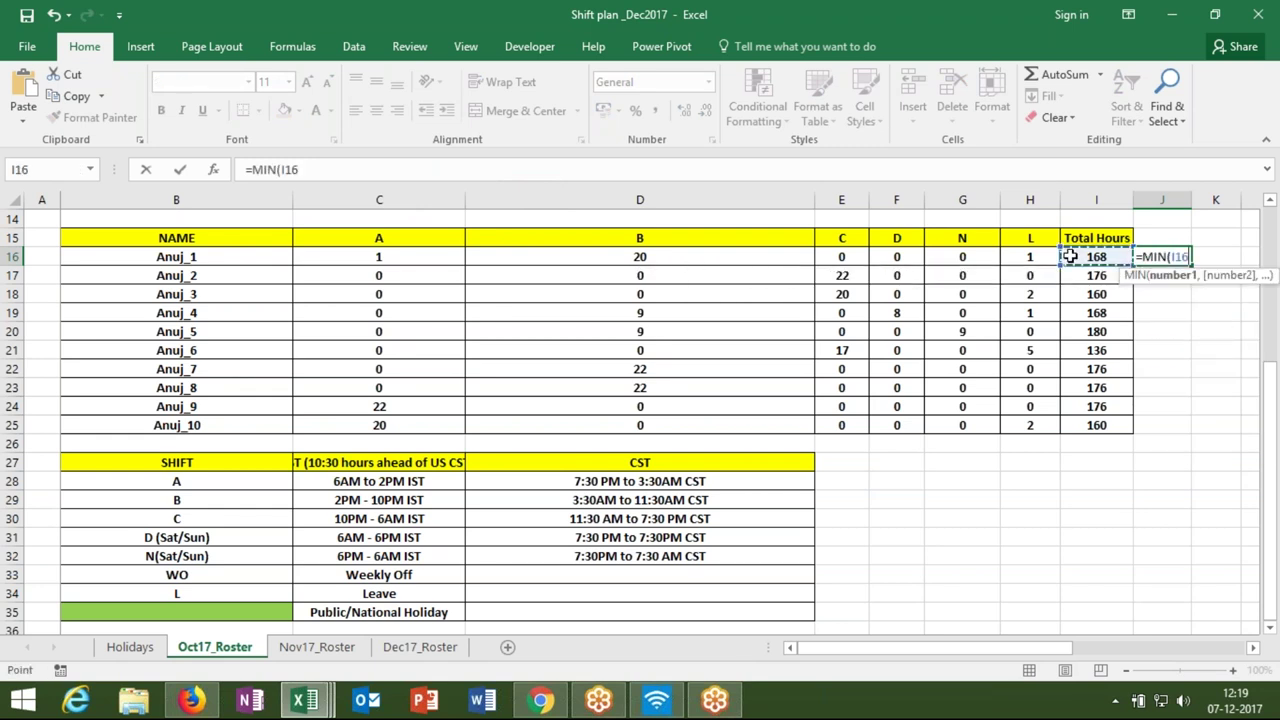
type(",176")
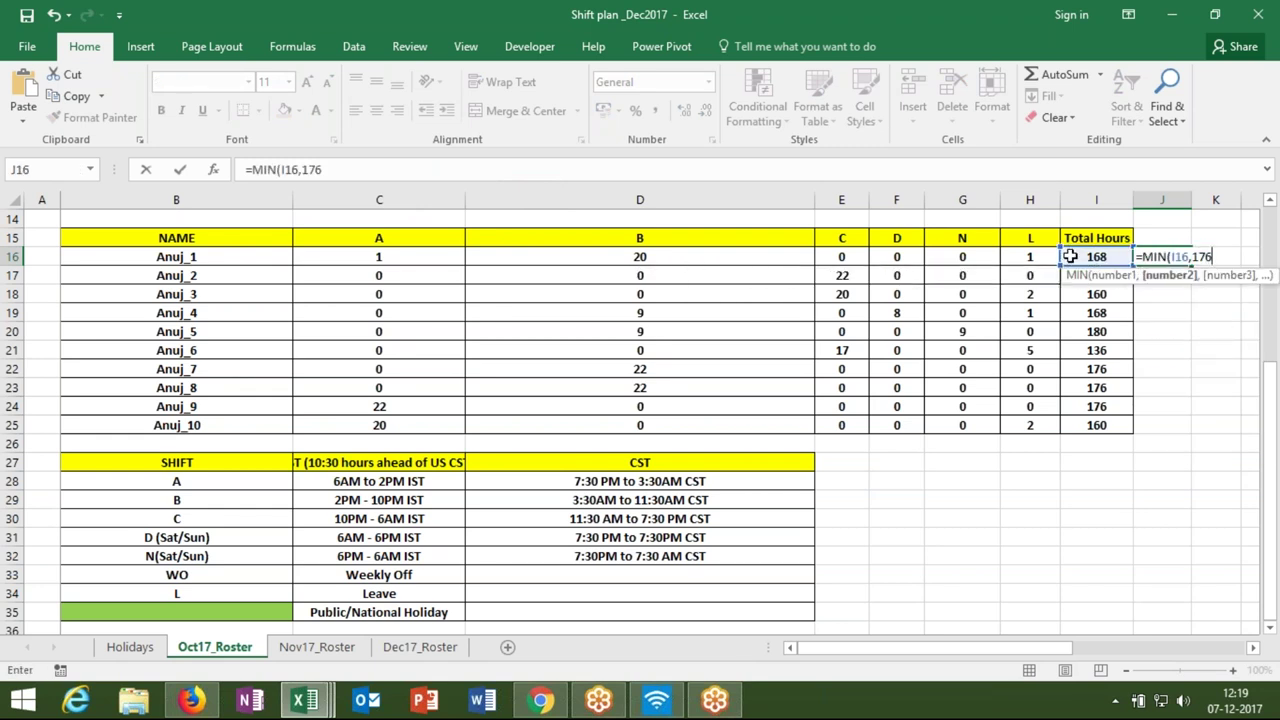
key("Return")
key("Up")
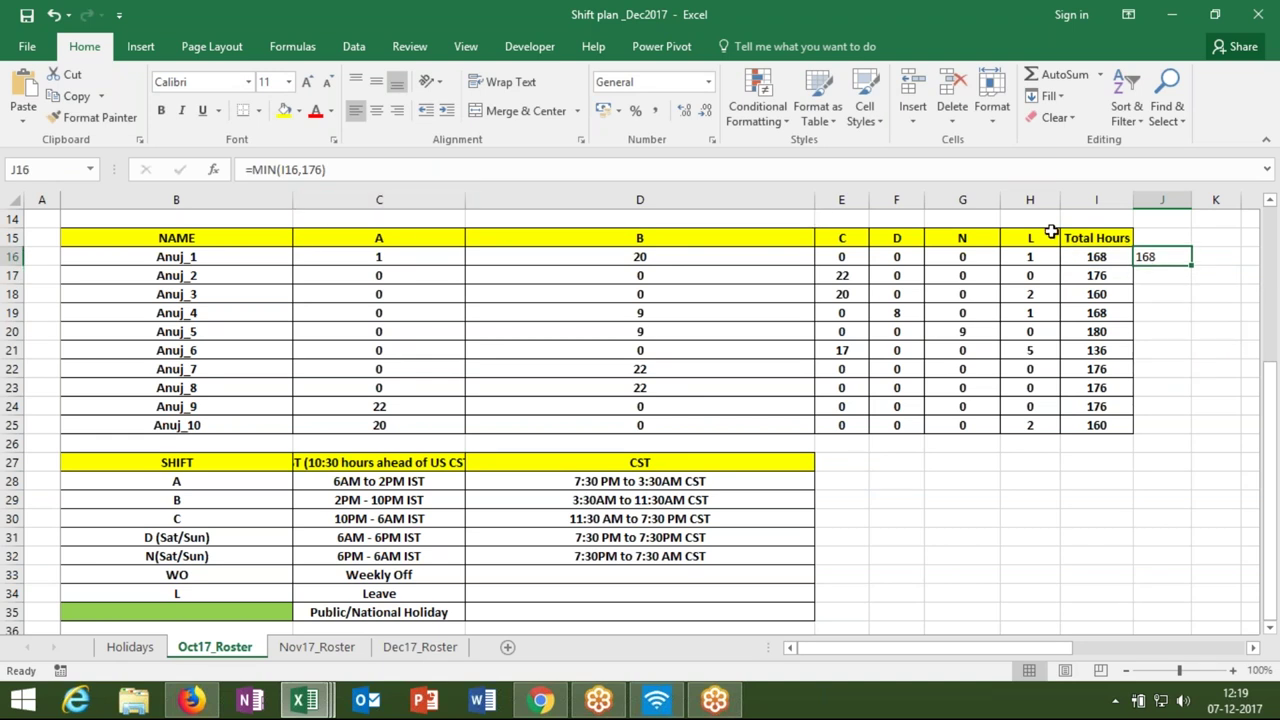
- Replace the I16 reference in J16's MIN formula with I16's SUM expression
left_click(1086, 262)
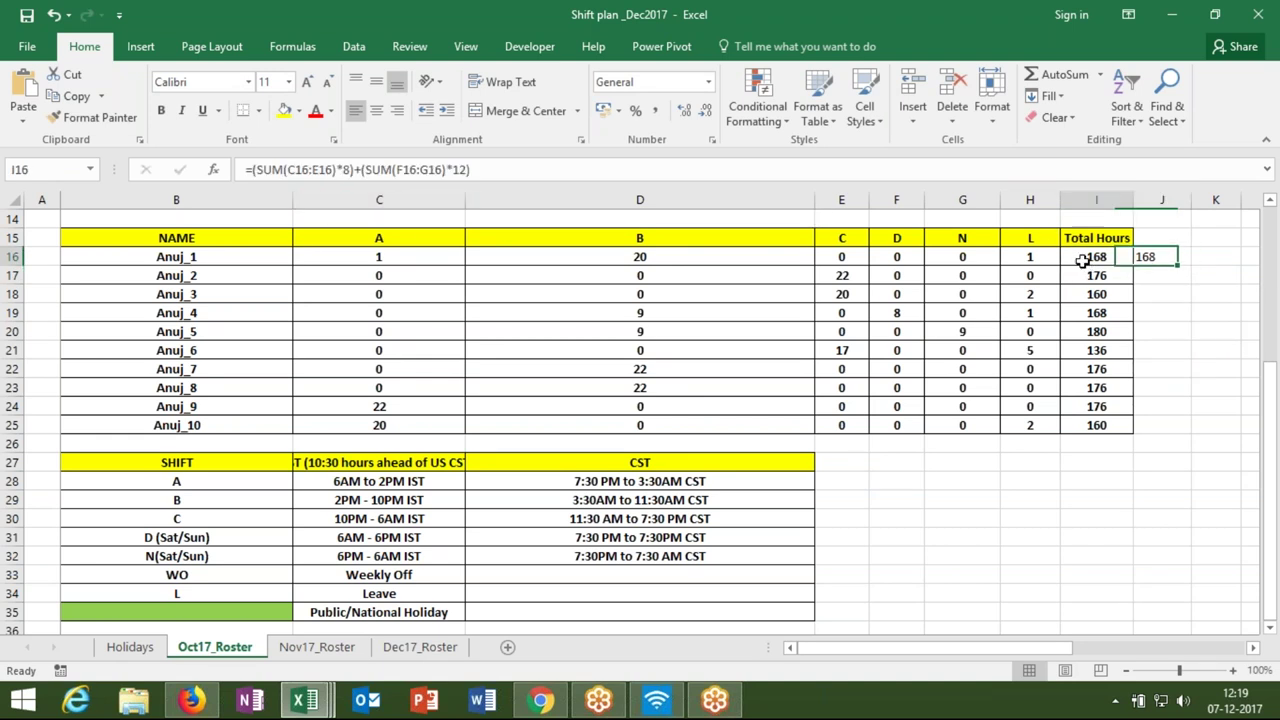
left_click_drag(252, 170, 478, 172)
key("ctrl+c")
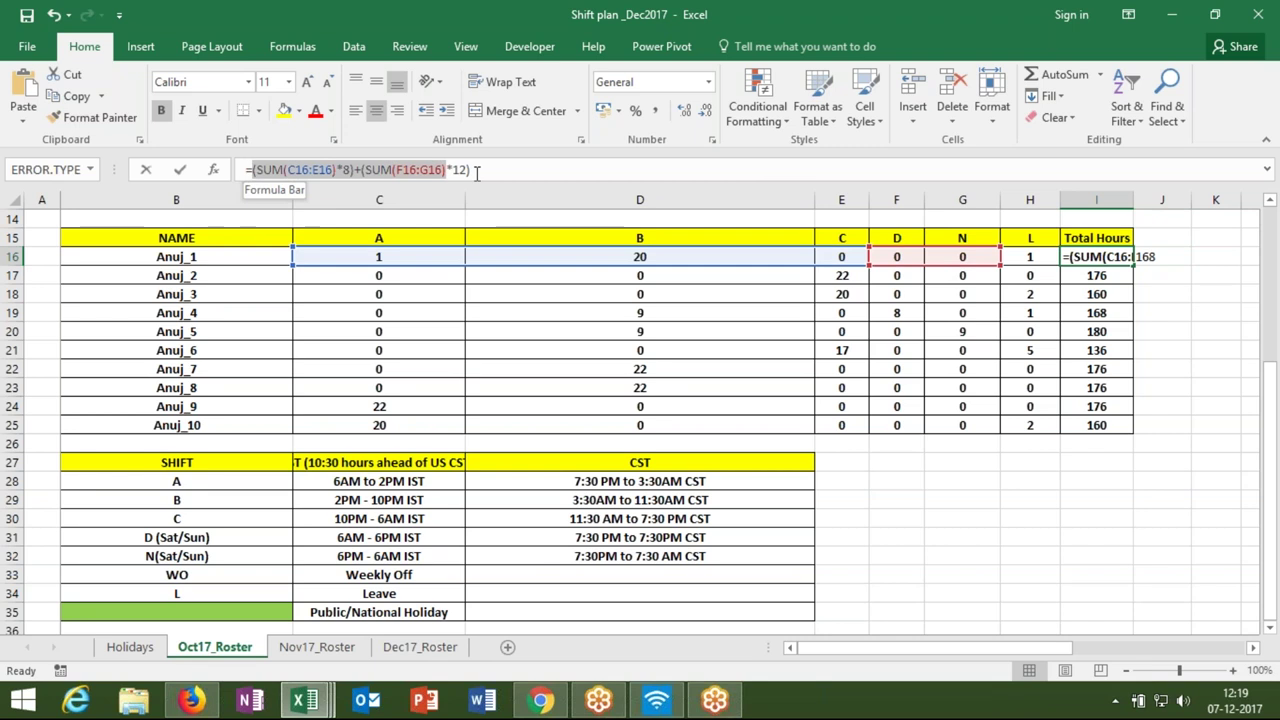
key("Escape")
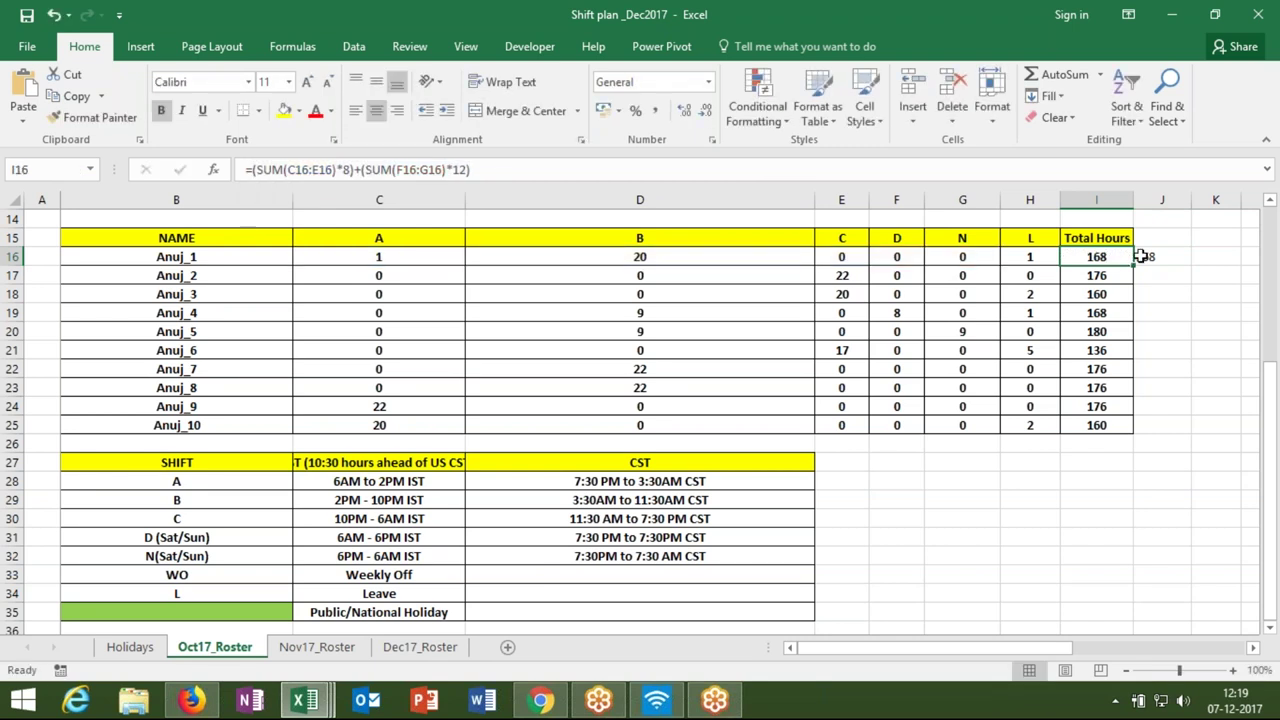
double_click(1142, 256)
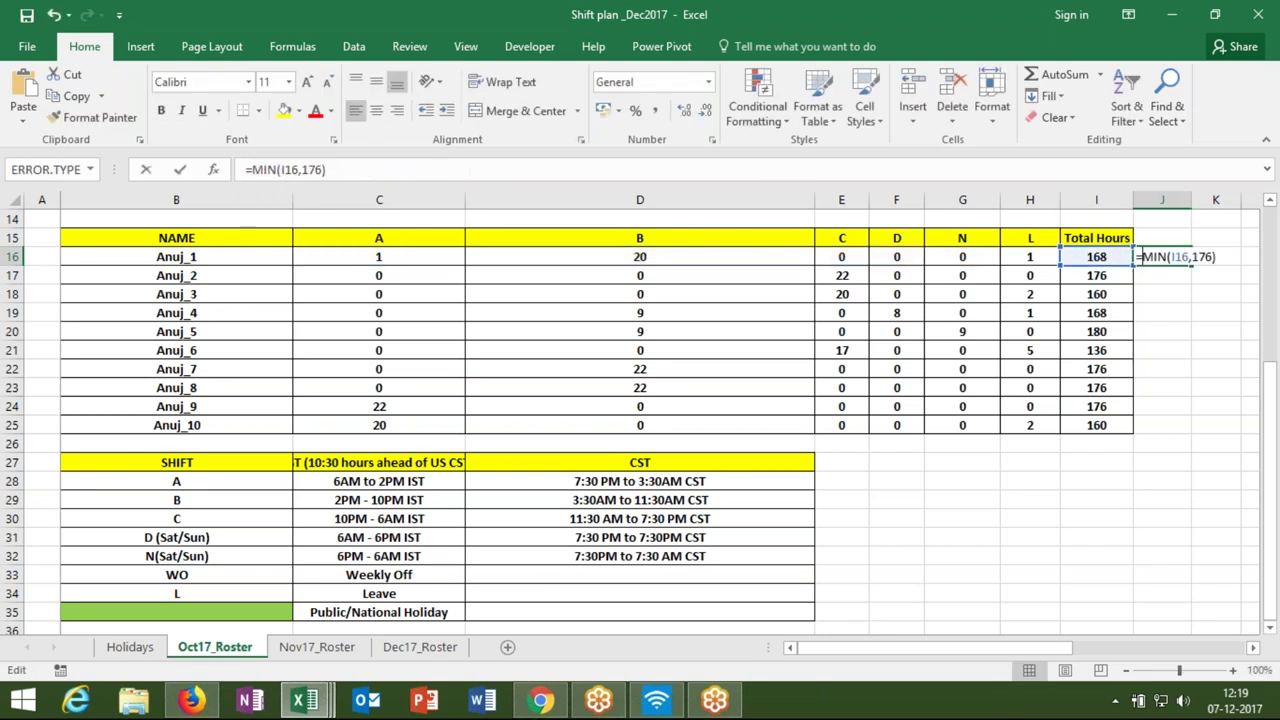
double_click(1180, 257)
key("ctrl+v")
key("Return")
key("Up")
- Move the finished MIN formula from J16 into I16, which still shows 168
key("ctrl+x")
key("Left")
key("ctrl+v")
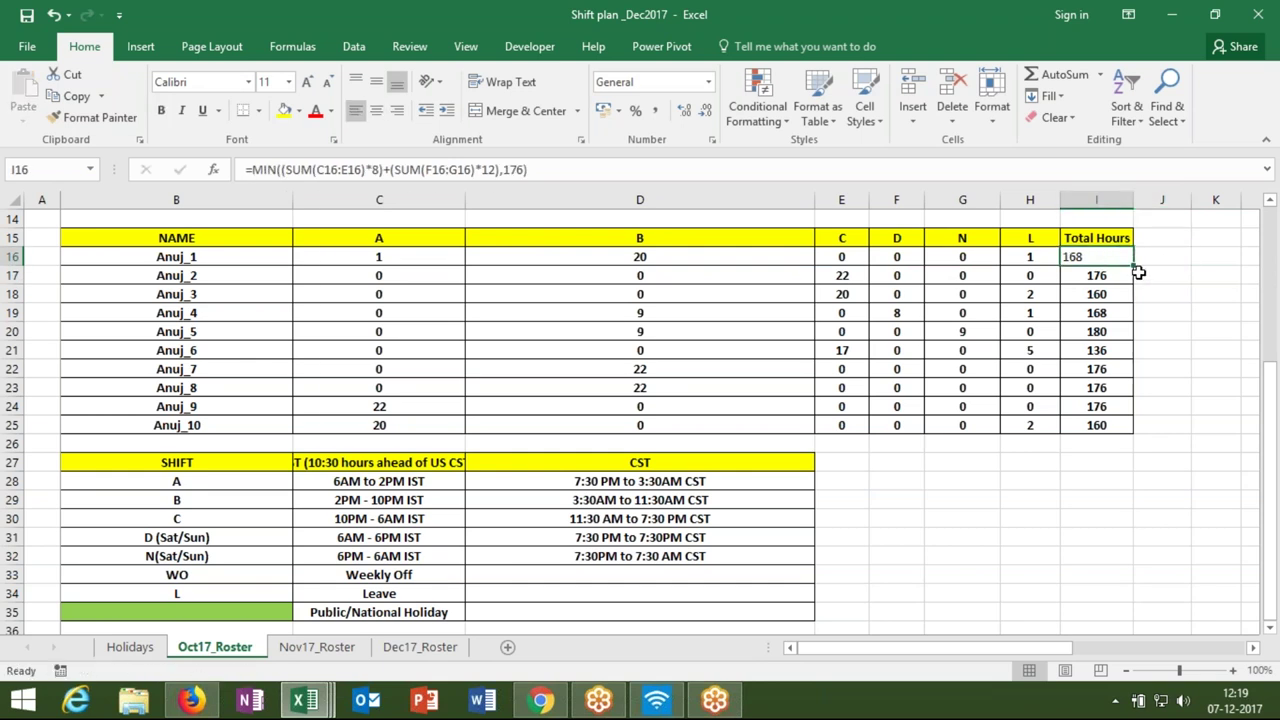
left_click(1110, 277)
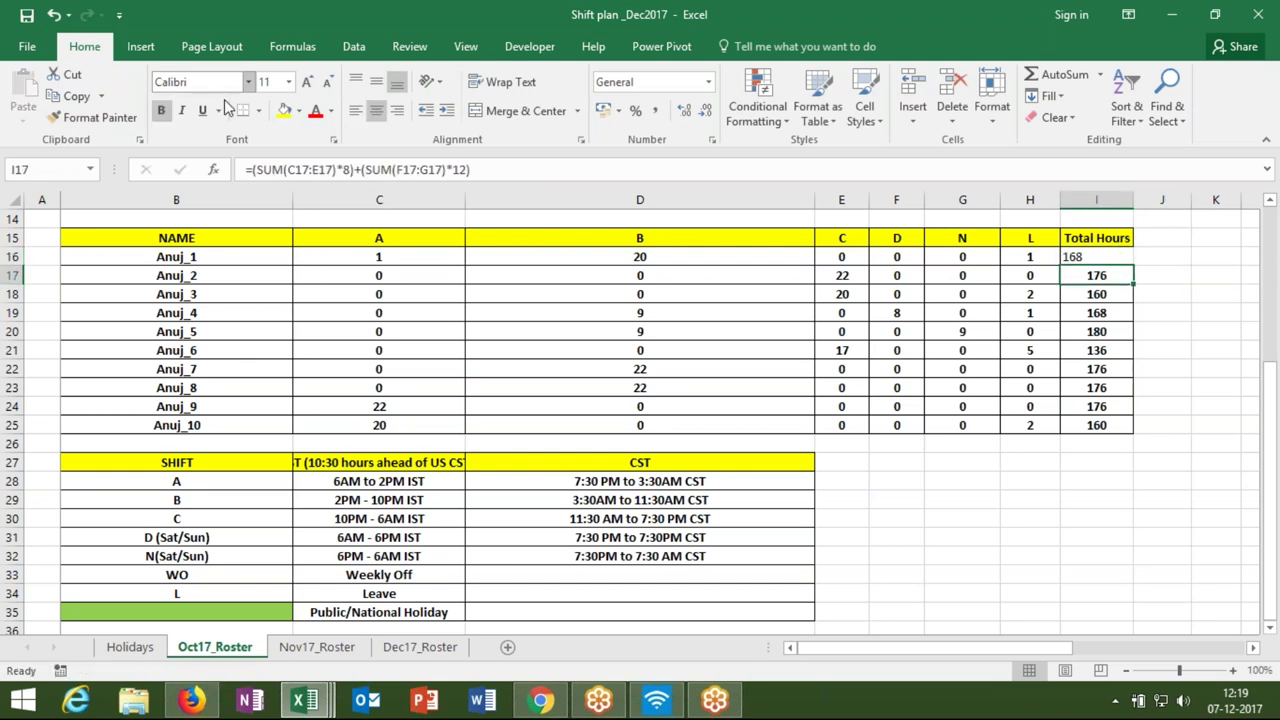
- Paint I17's centred bordered format onto I16 and fill the capped formula down to I25
left_click(90, 117)
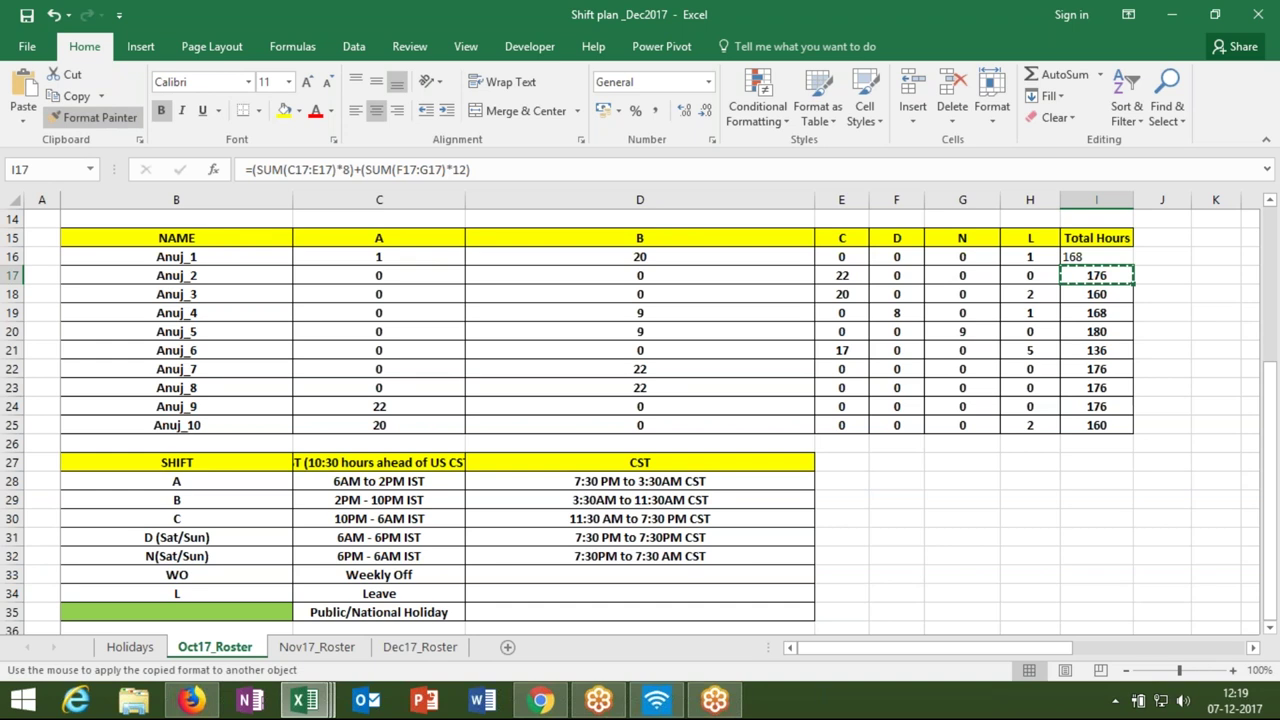
left_click(1075, 255)
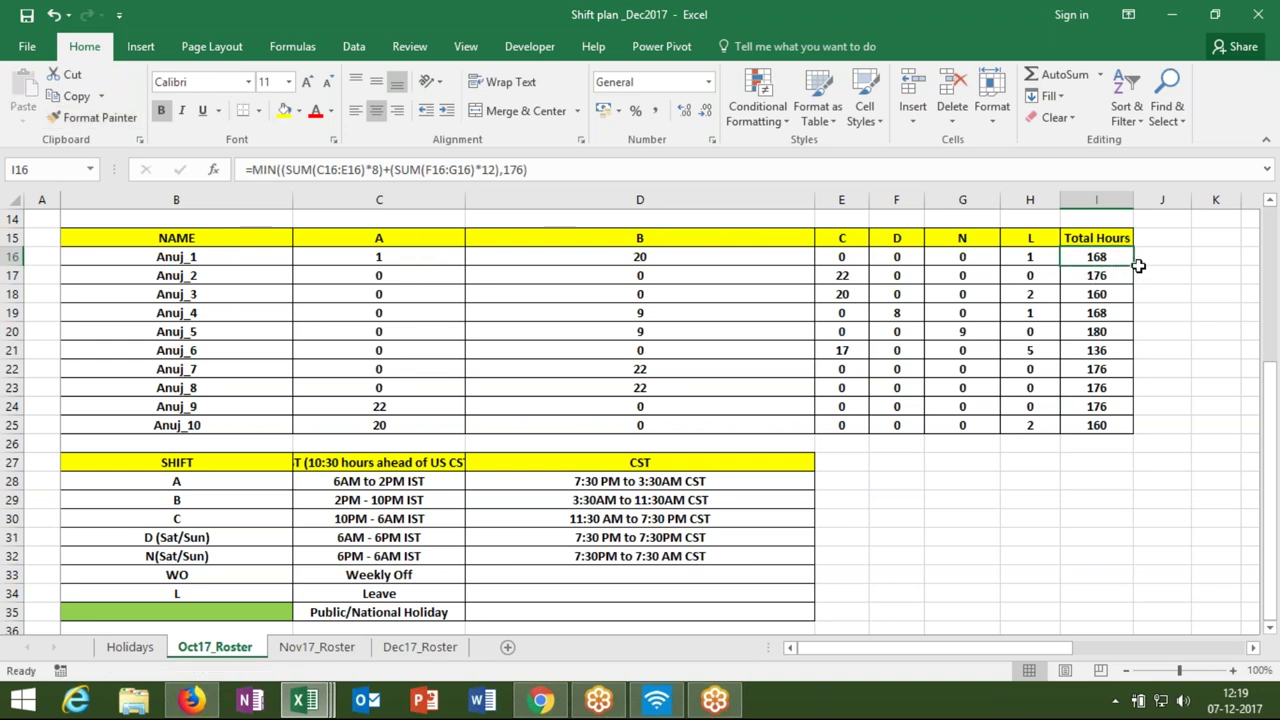
left_click_drag(1134, 264, 1131, 430)
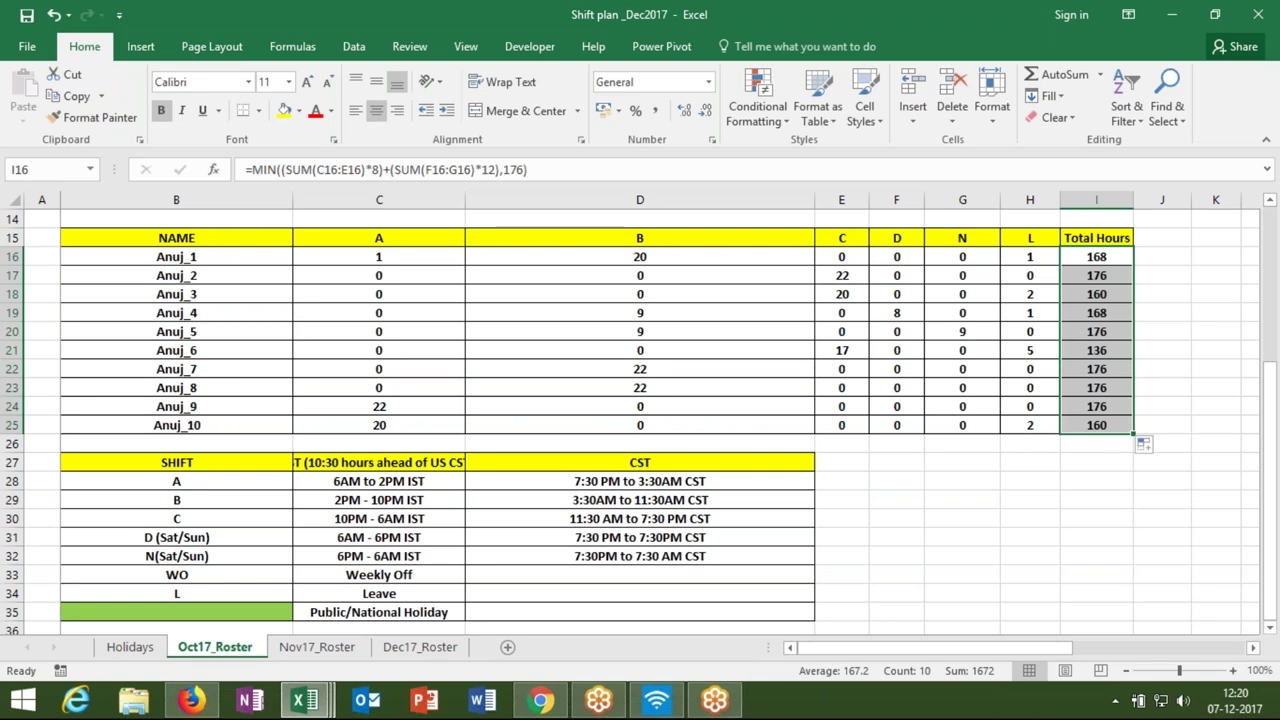
left_click(1099, 333)
left_click_drag(1268, 500, 1265, 422)
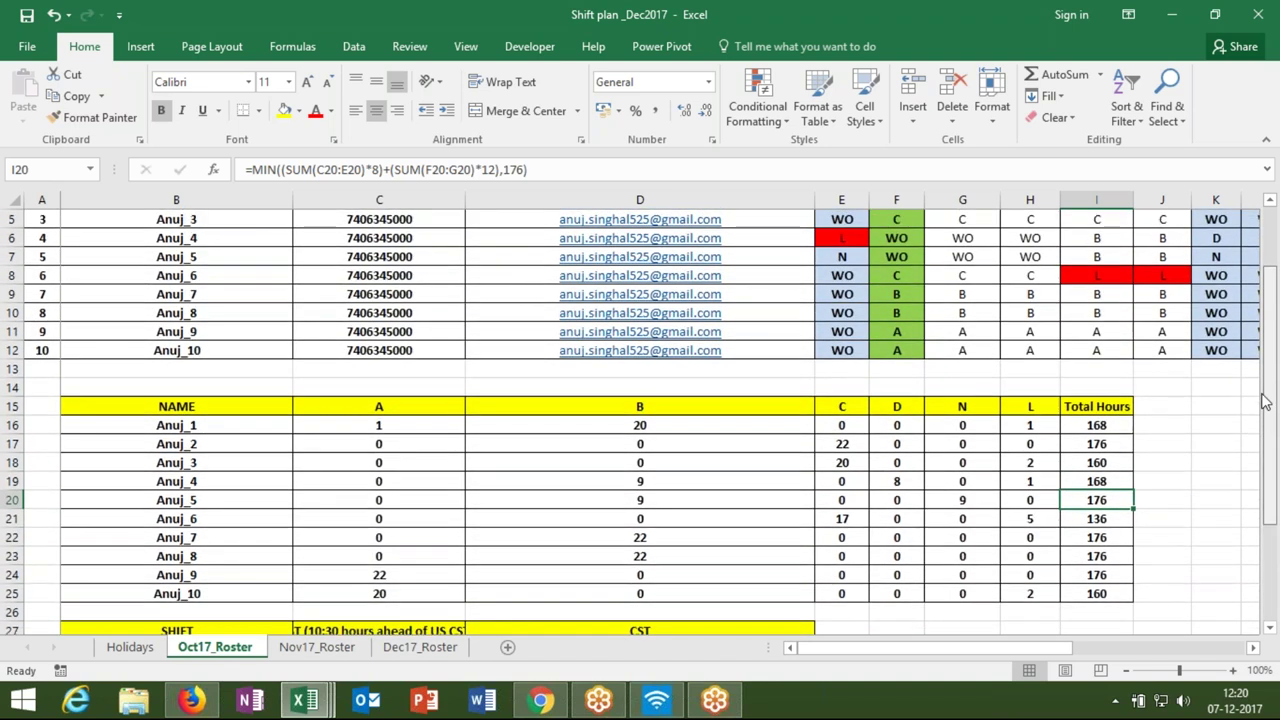
left_click_drag(1265, 422, 1266, 390)
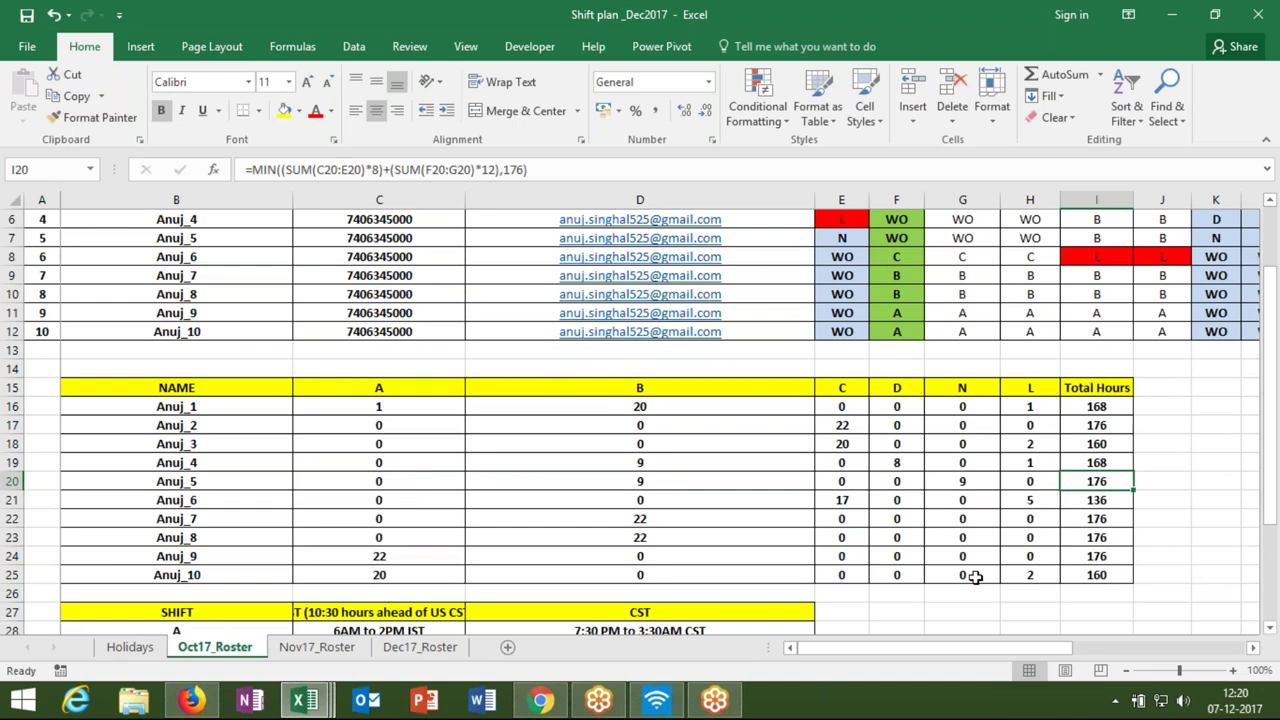
left_click(1017, 560)
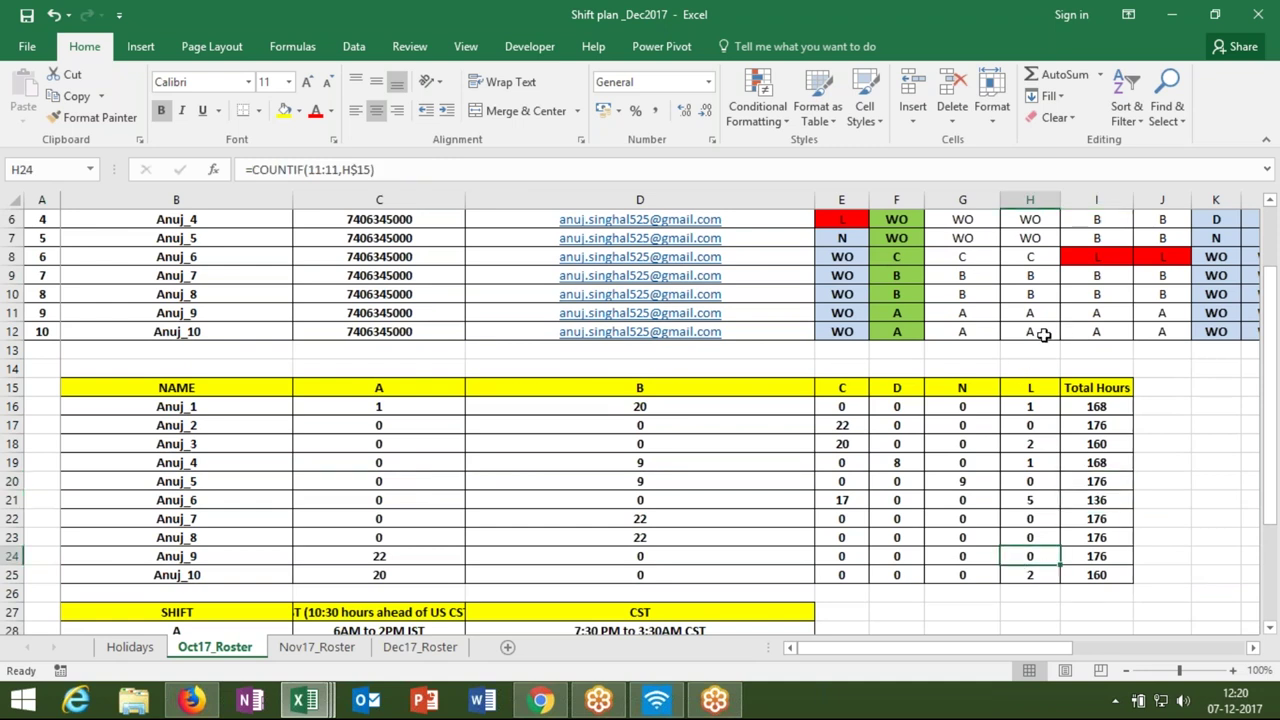
left_click(1043, 335)
type("L")
key("Return")
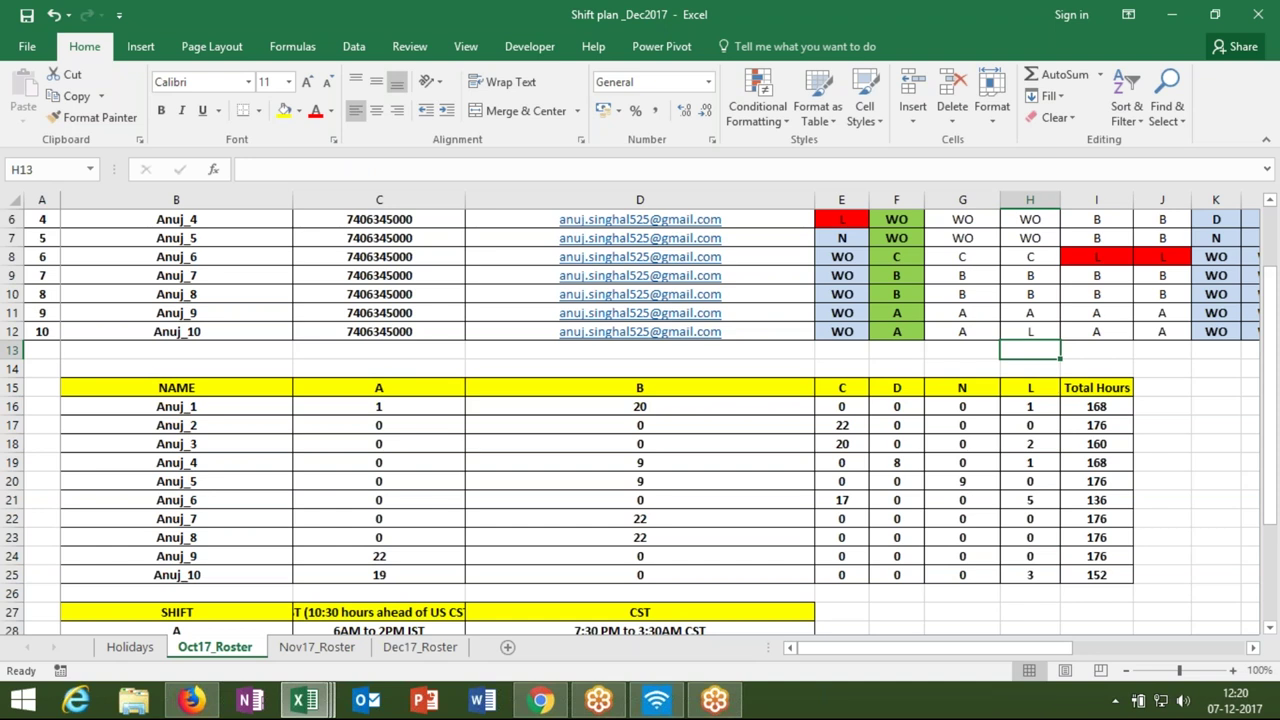
key("ctrl+z")
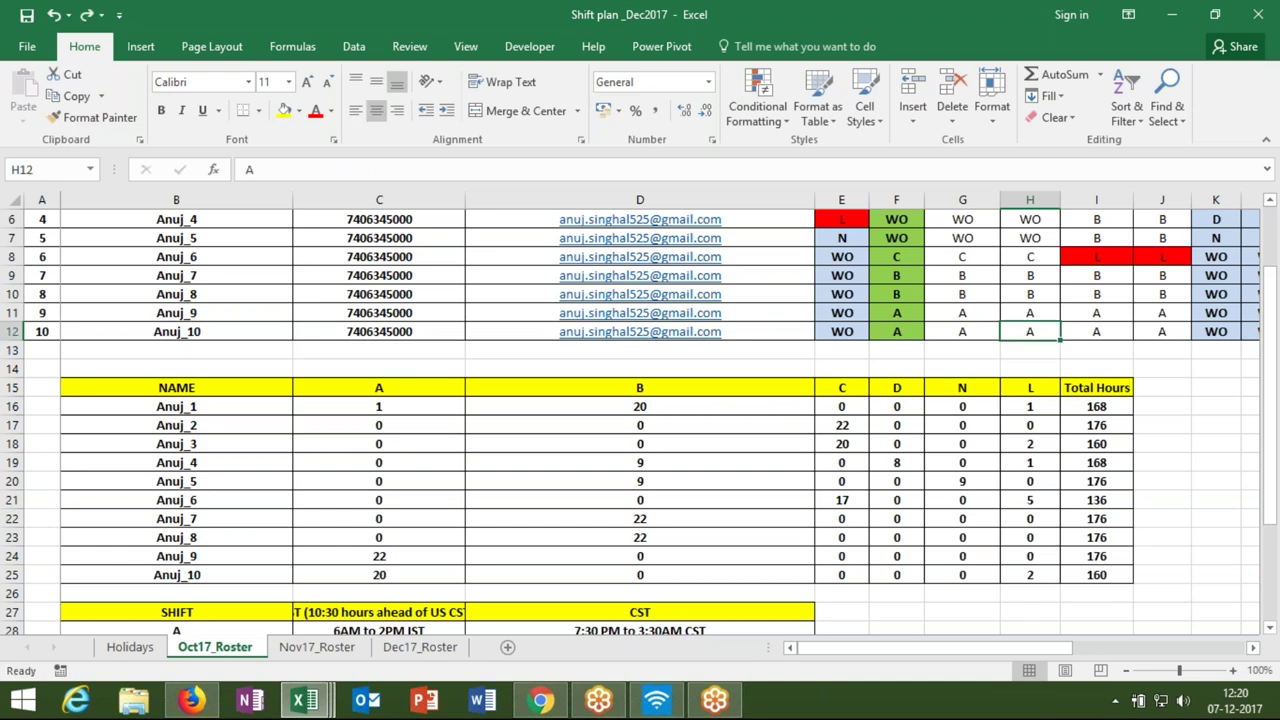
key("alt+Tab")
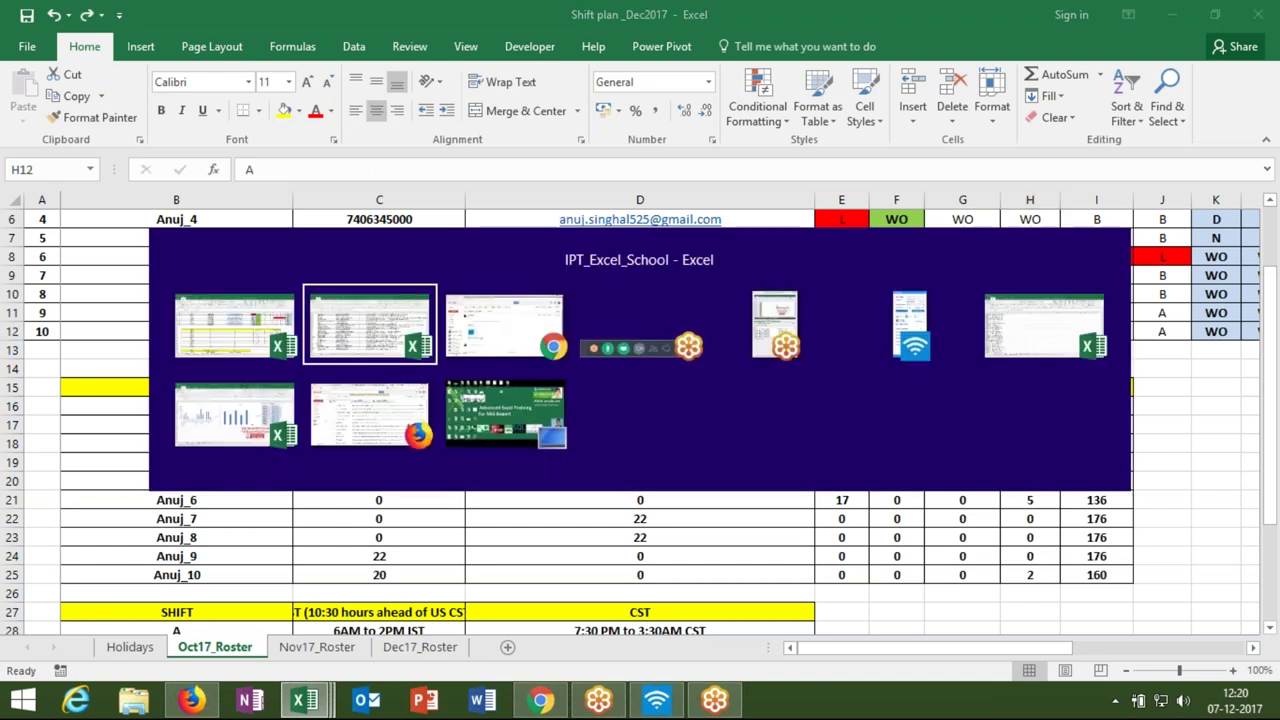
key("alt+Tab")
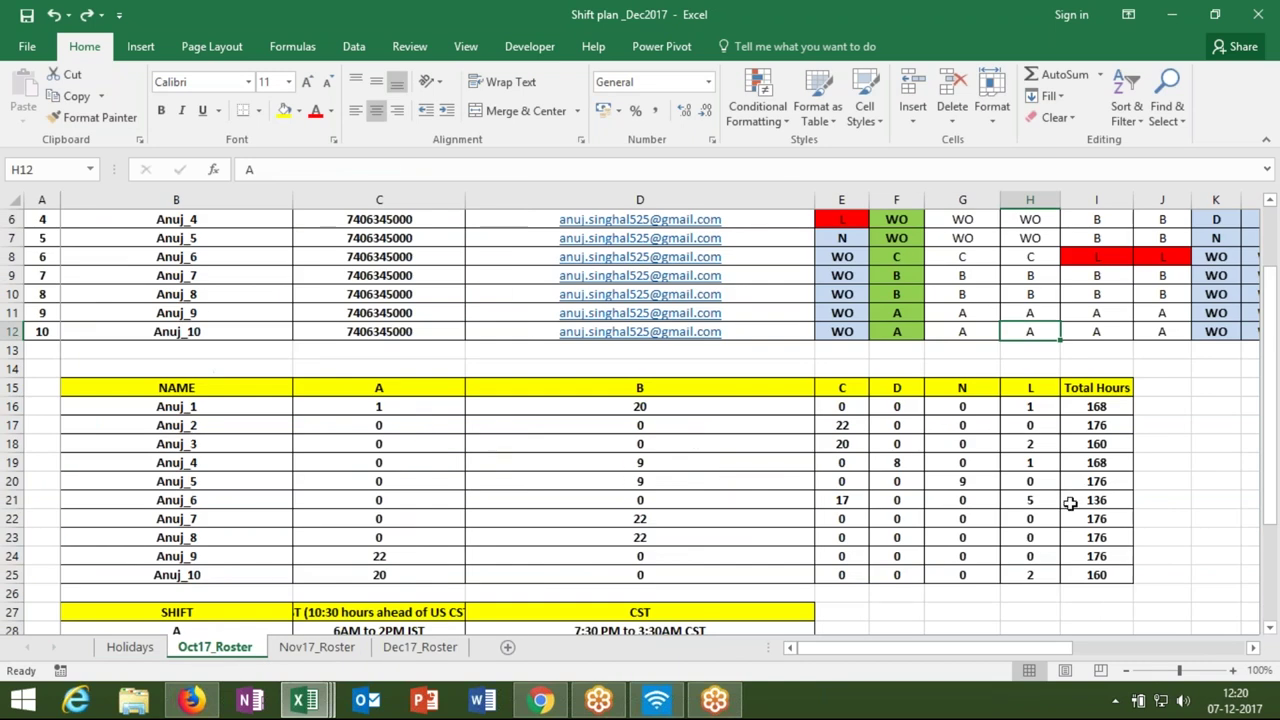
- Enter 203 in N16 and 60 in O16
left_click_drag(1022, 652, 1077, 652)
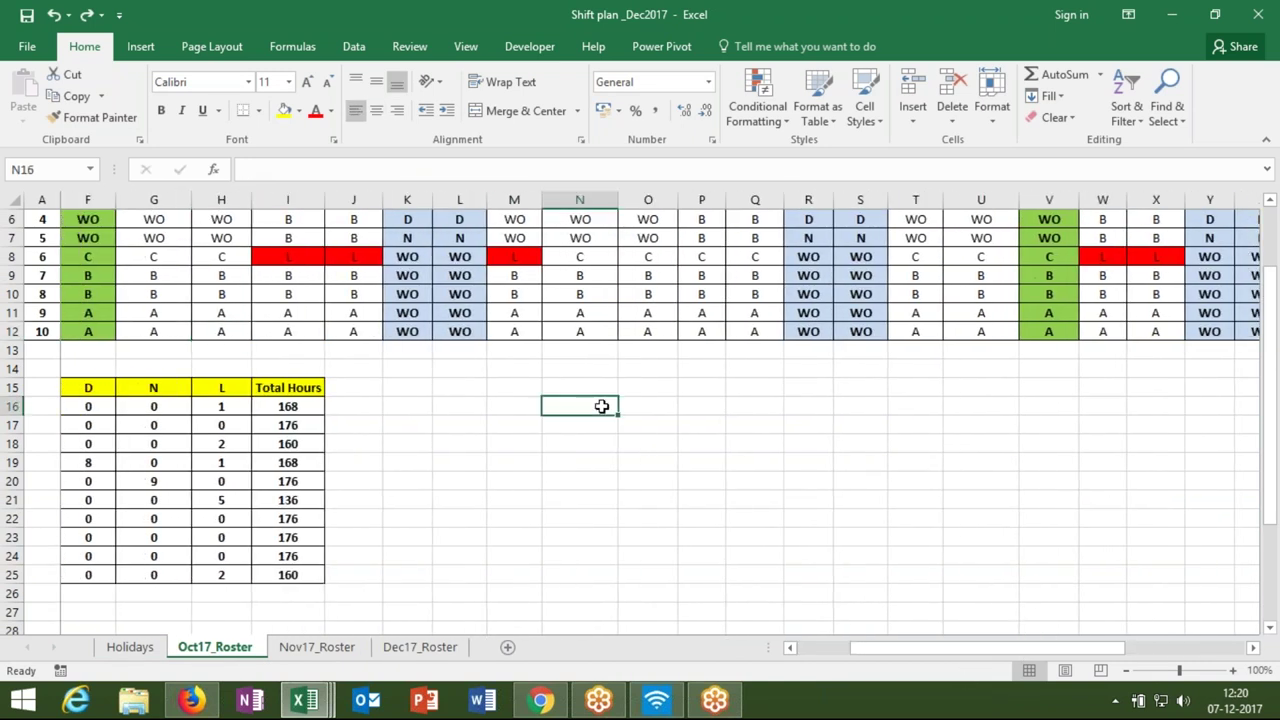
type("203")
key("Tab")
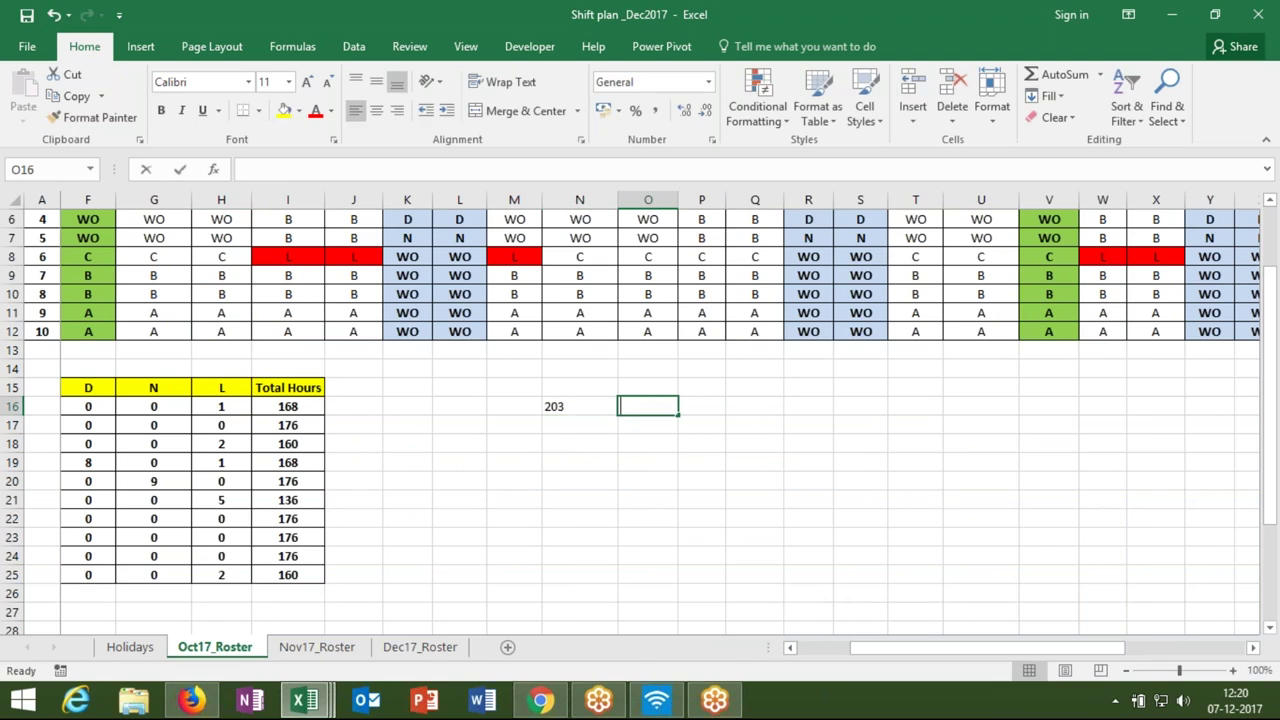
type("60")
key("Return")
- Enter =N16*O16 in P16 to multiply the two values
key("Up")
key("Right")
type("=")
left_click(567, 410)
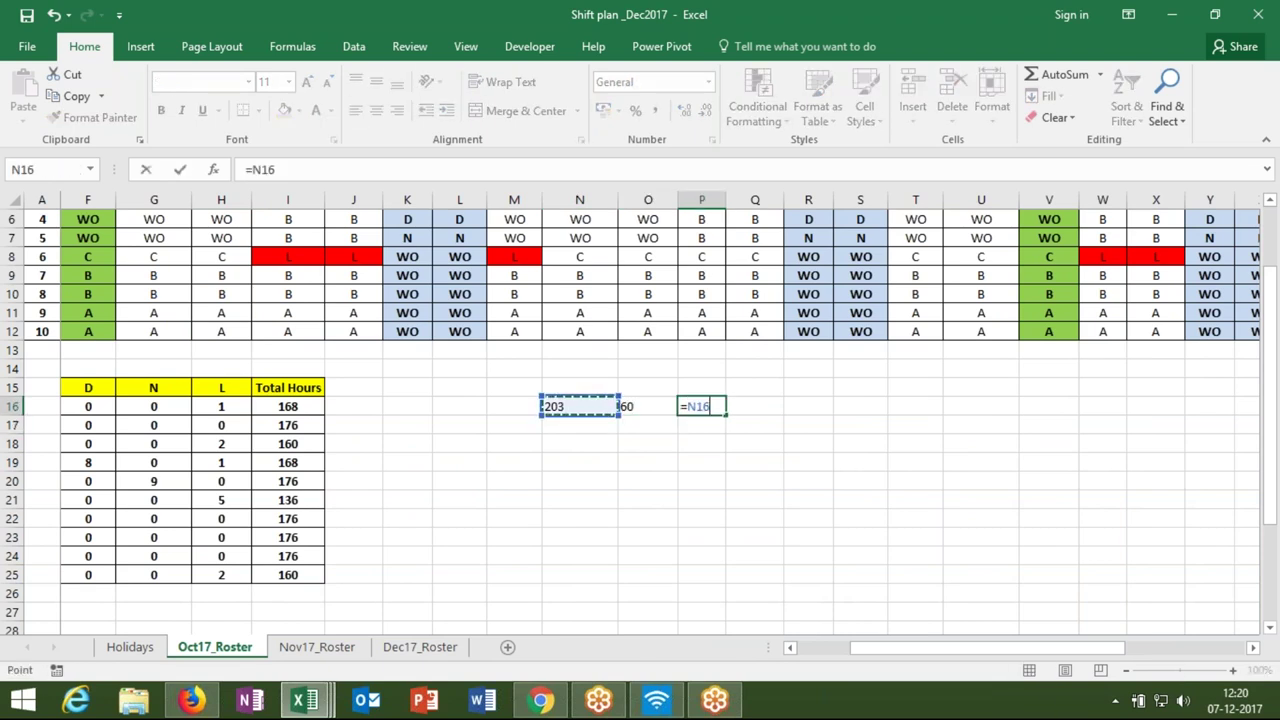
type("*")
left_click(635, 405)
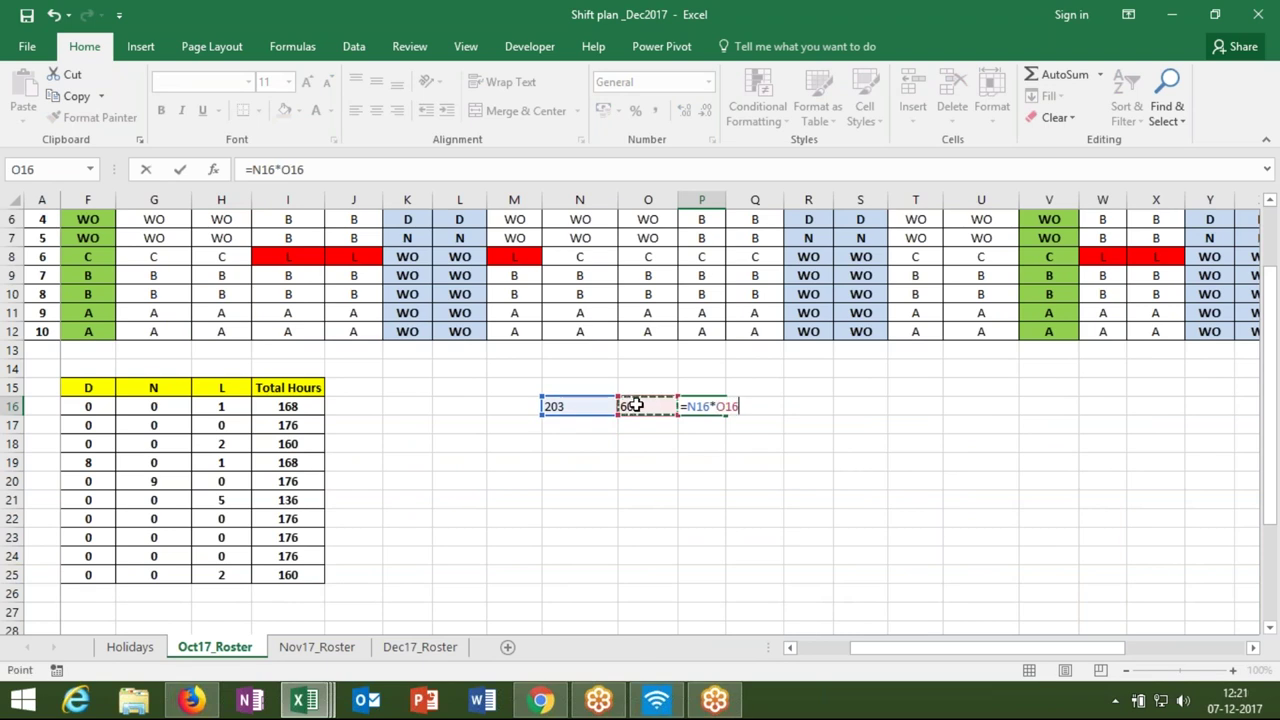
key("Return")
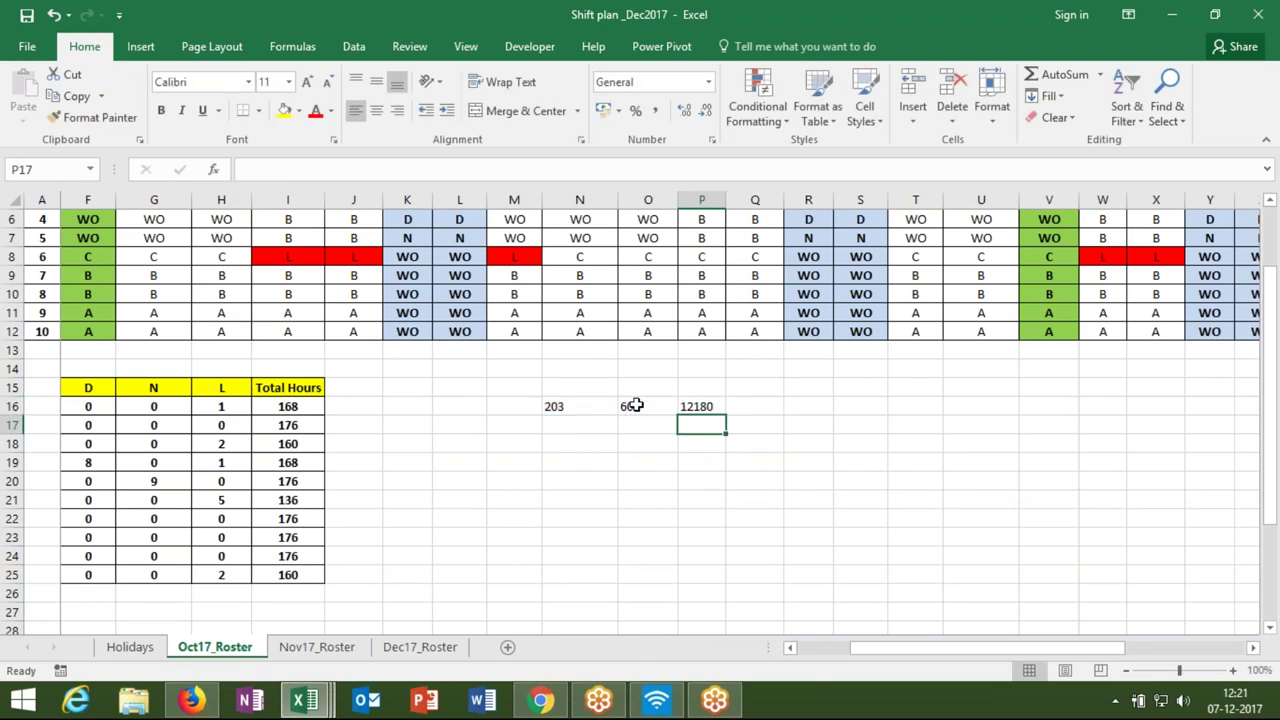
- Try 50 and then 70 as the multiplier in O16
left_click(635, 405)
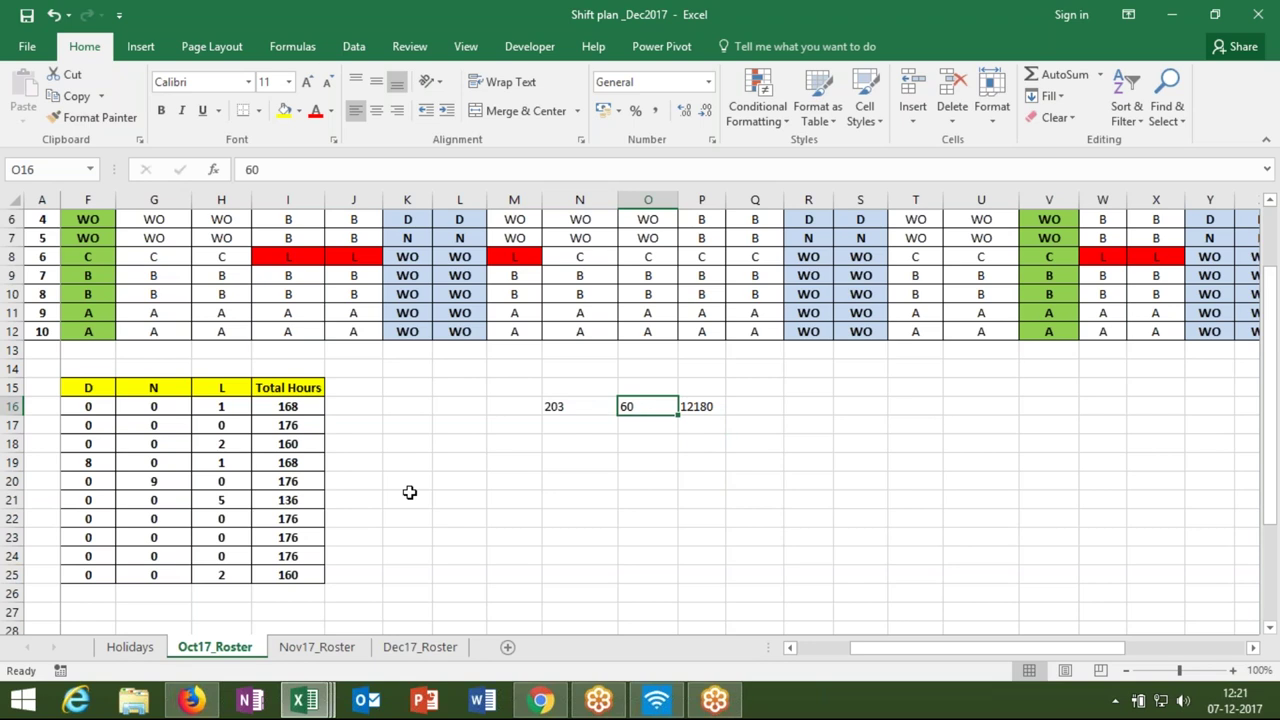
type("50")
key("ctrl+Return")
key("Return")
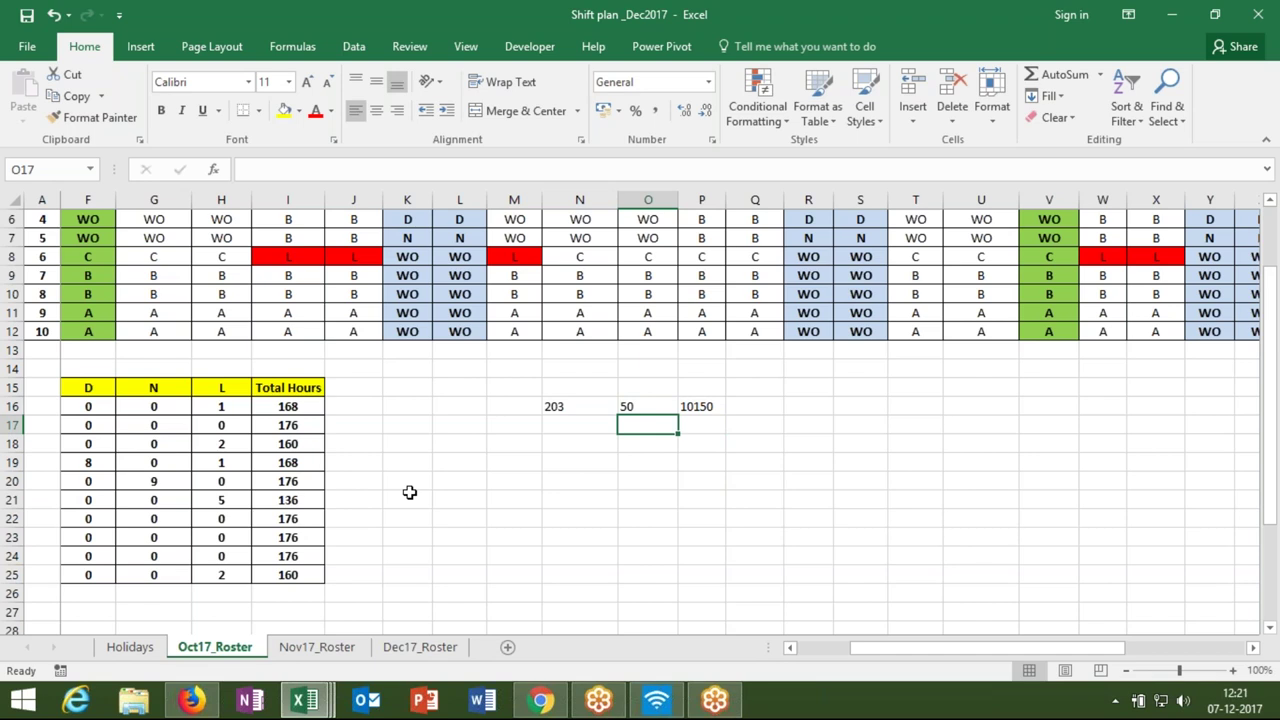
key("Up")
type("7")
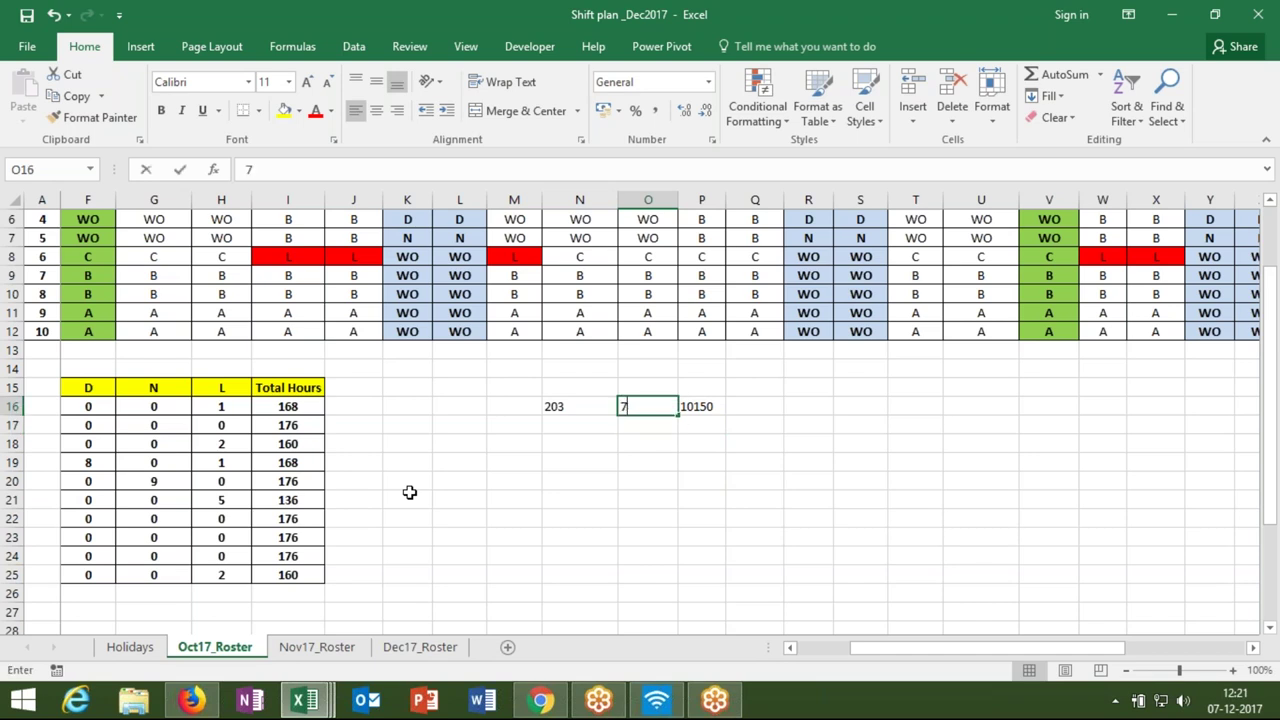
type("0")
key("Return")
key("Return")
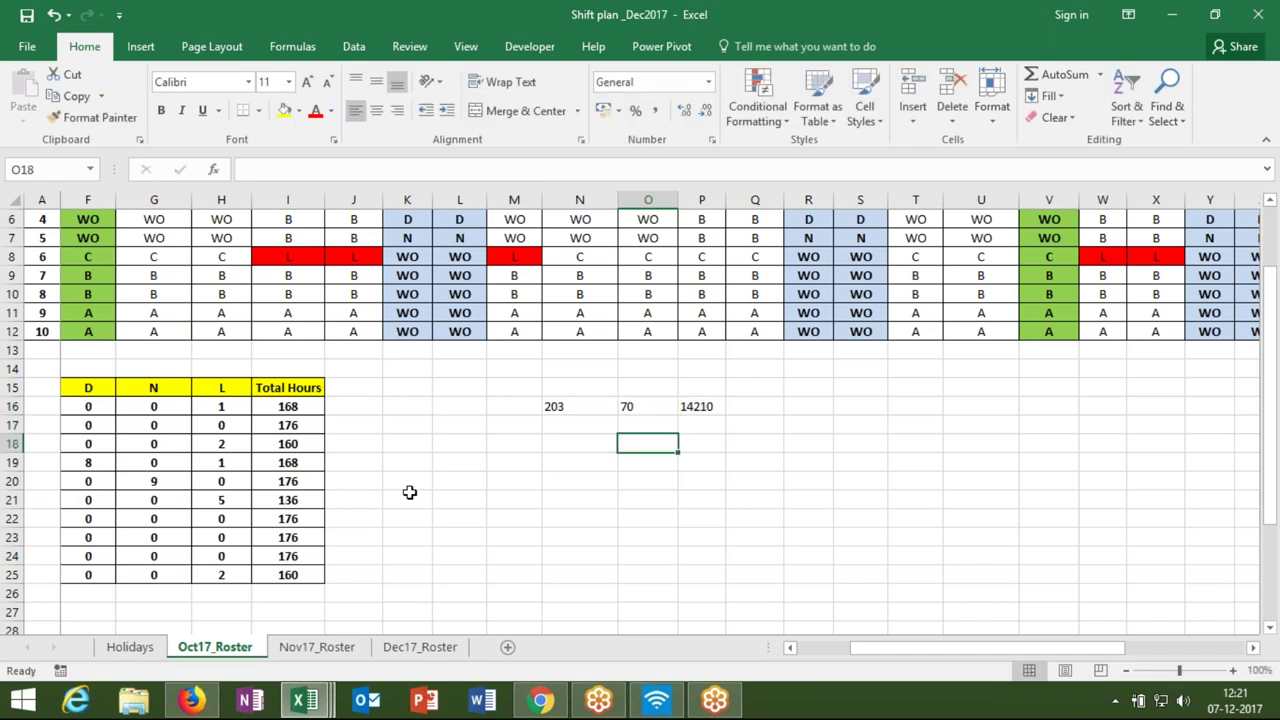
- Set the O16 multiplier to 100 so P16 returns 20300
key("Up")
key("Up")
type("1")
key("Tab")
type("000")
key("Escape")
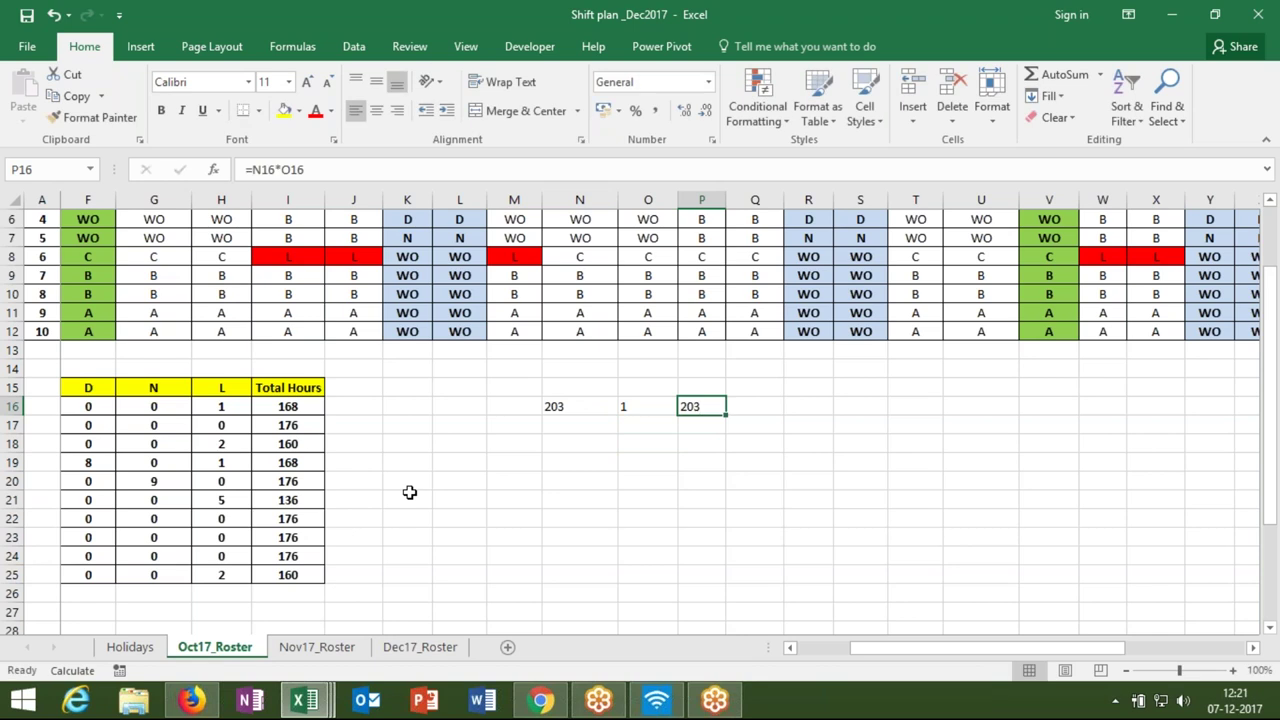
key("Left")
type("1000")
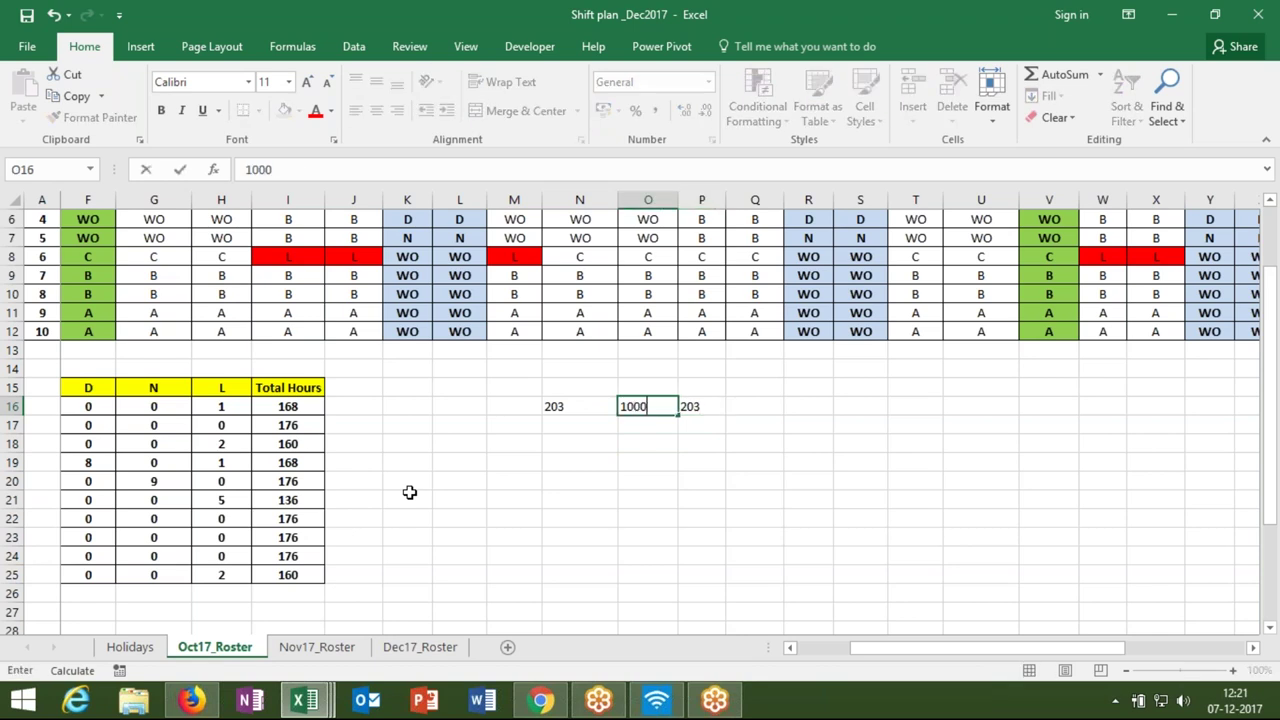
key("BackSpace")
key("Return")
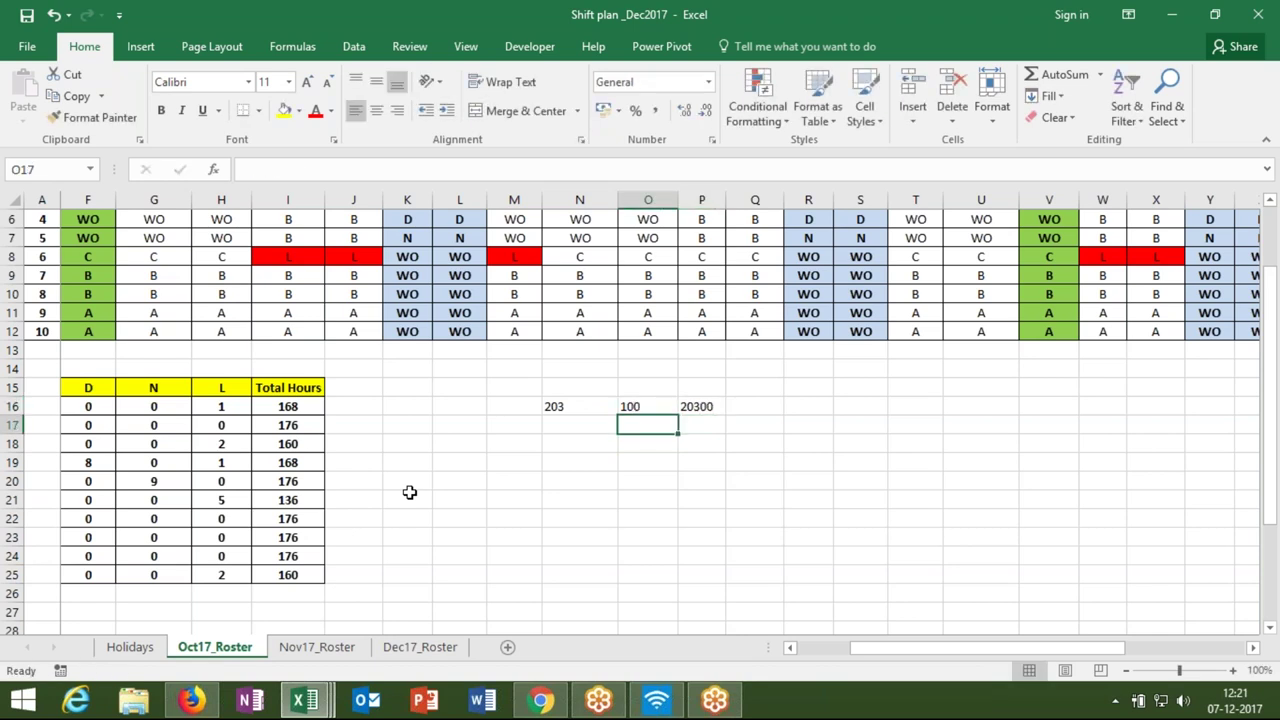
- Overwrite P16 with 15000, then undo to restore the =N16*O16 formula
key("Right")
key("Up")
key("F2")
key("Escape")
type("15000")
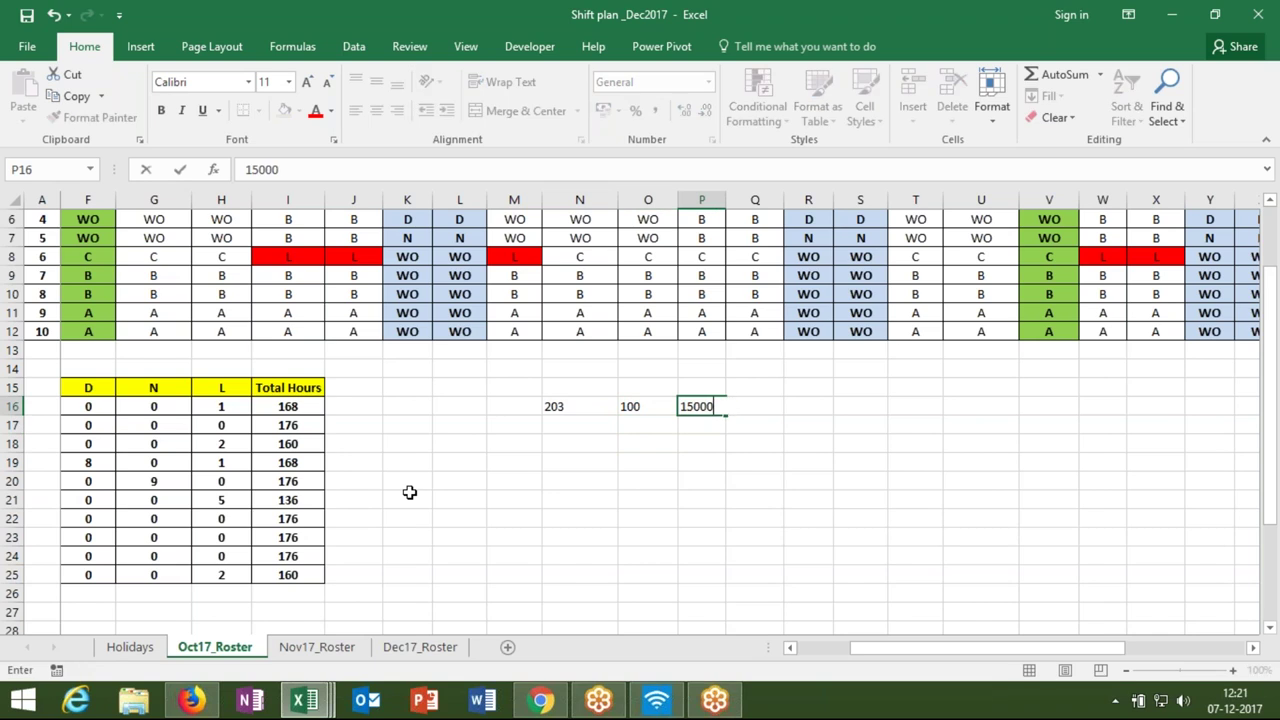
key("Return")
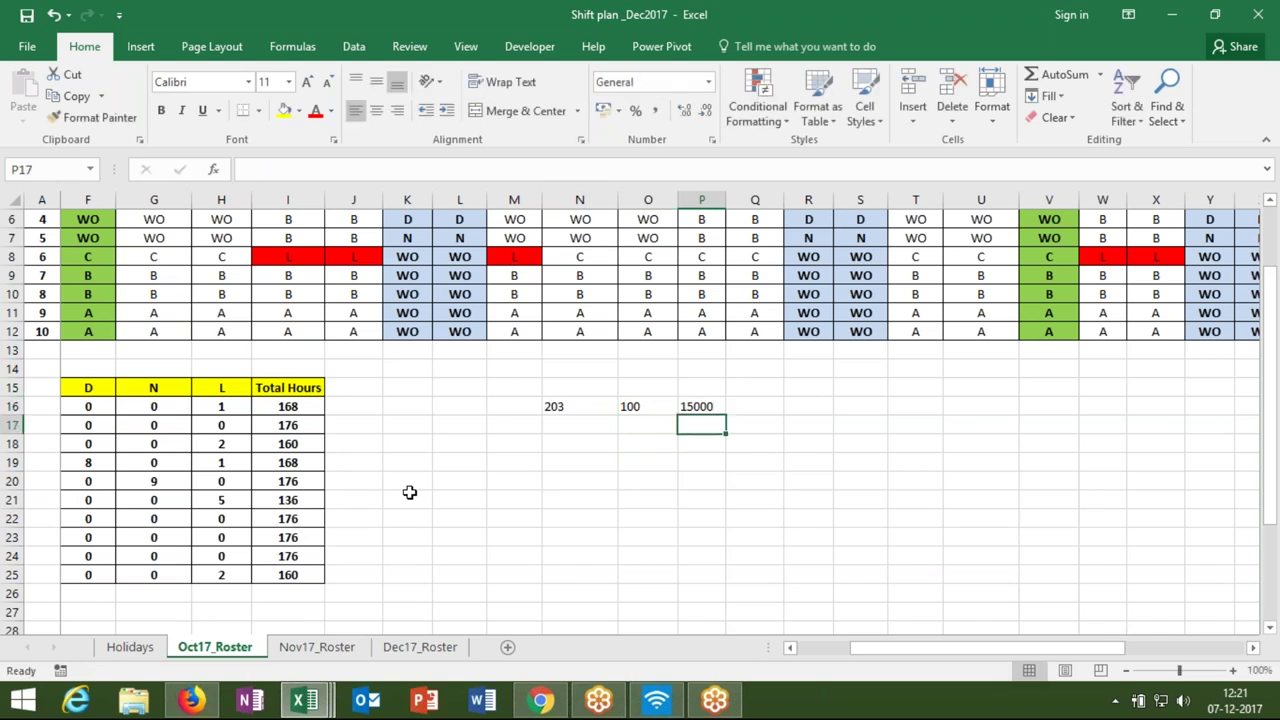
key("ctrl+z")
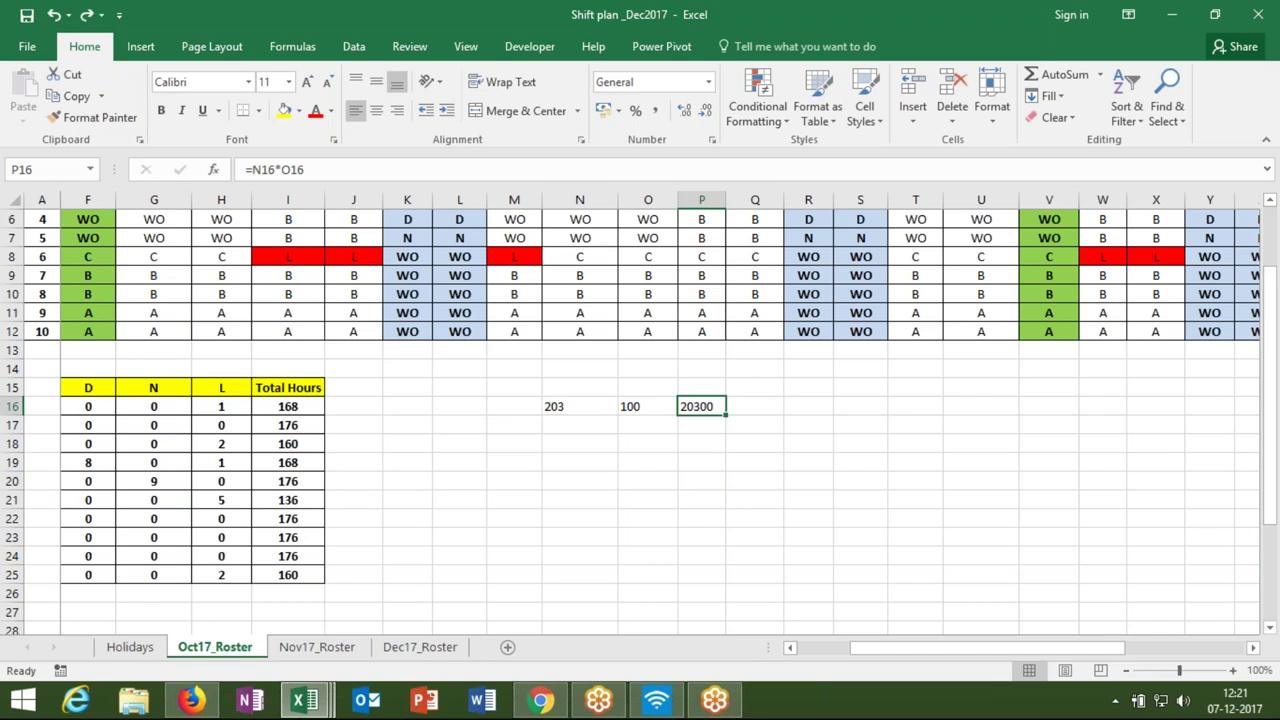
key("Down")
key("Down")
type("=")
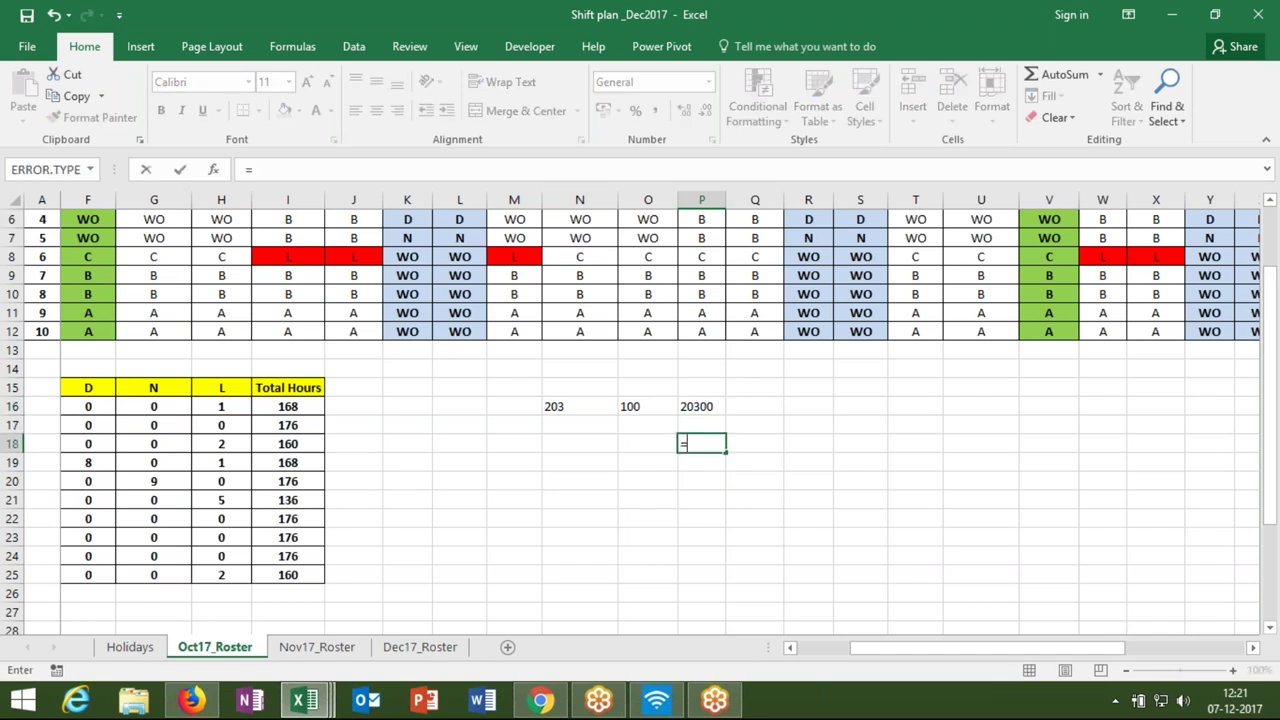
type("min")
key("Tab")
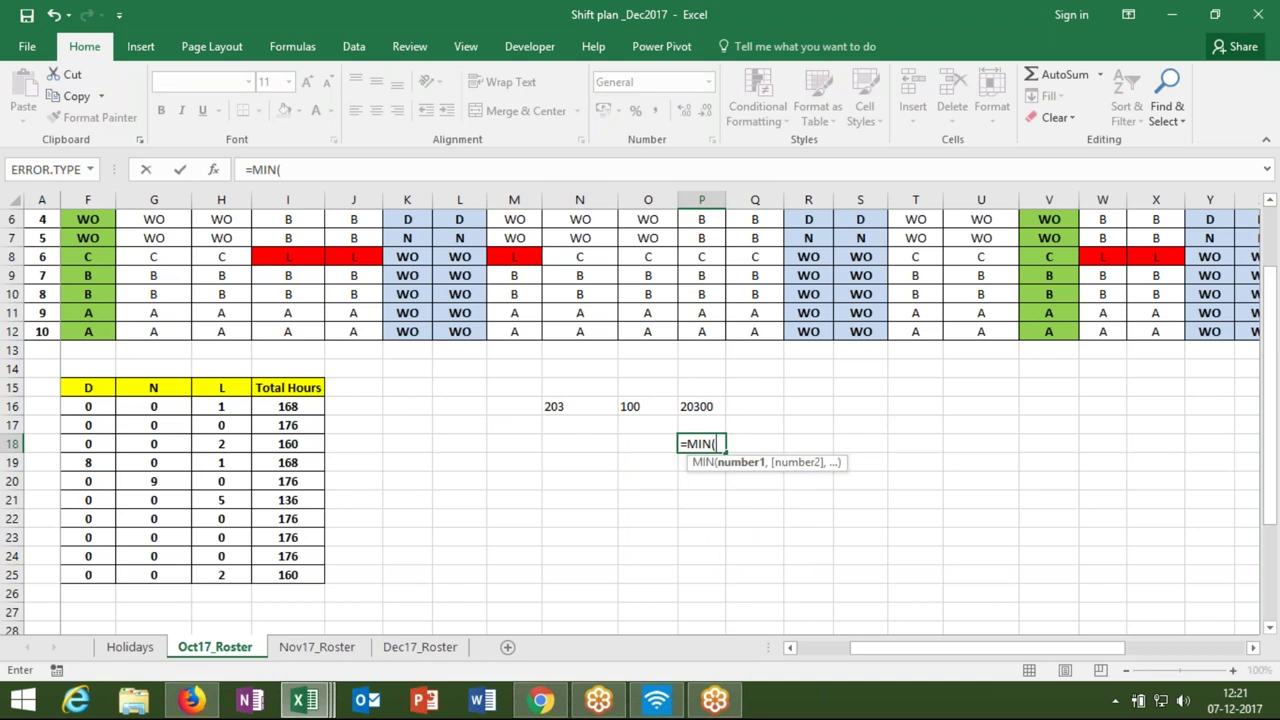
type("20")
key("BackSpace")
key("BackSpace")
left_click(683, 406)
type(",")
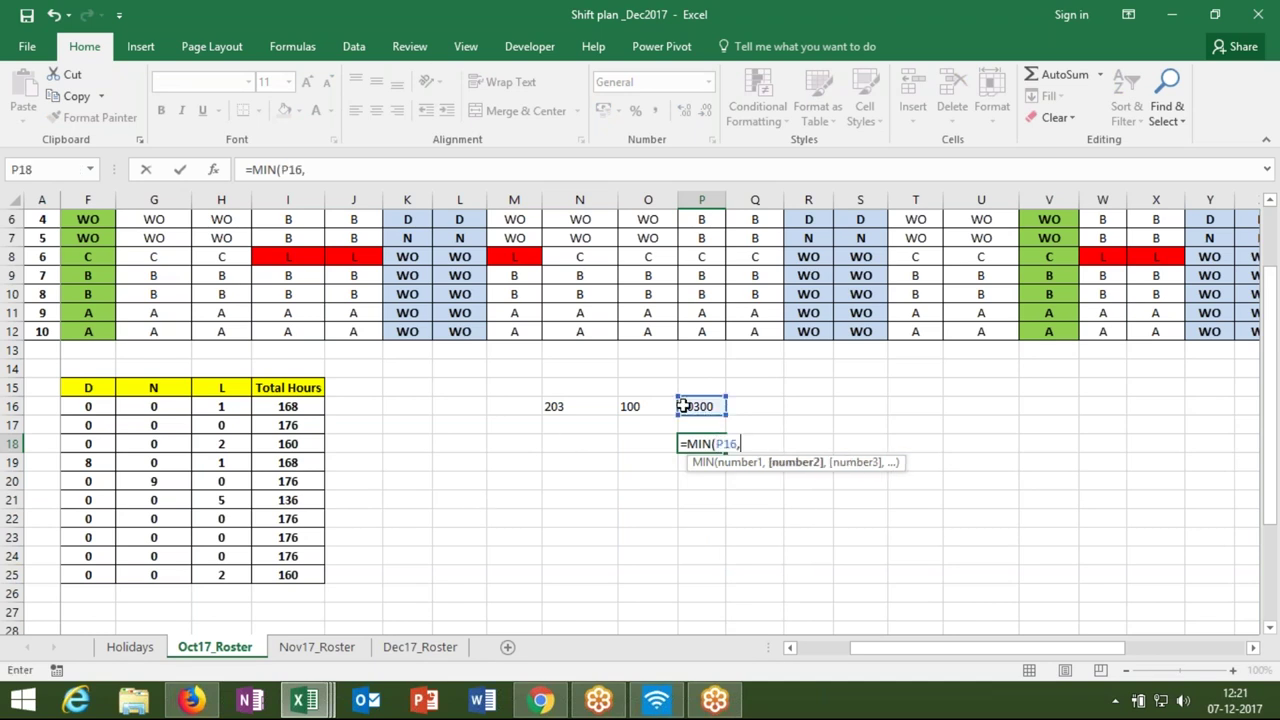
type("15000")
type(")")
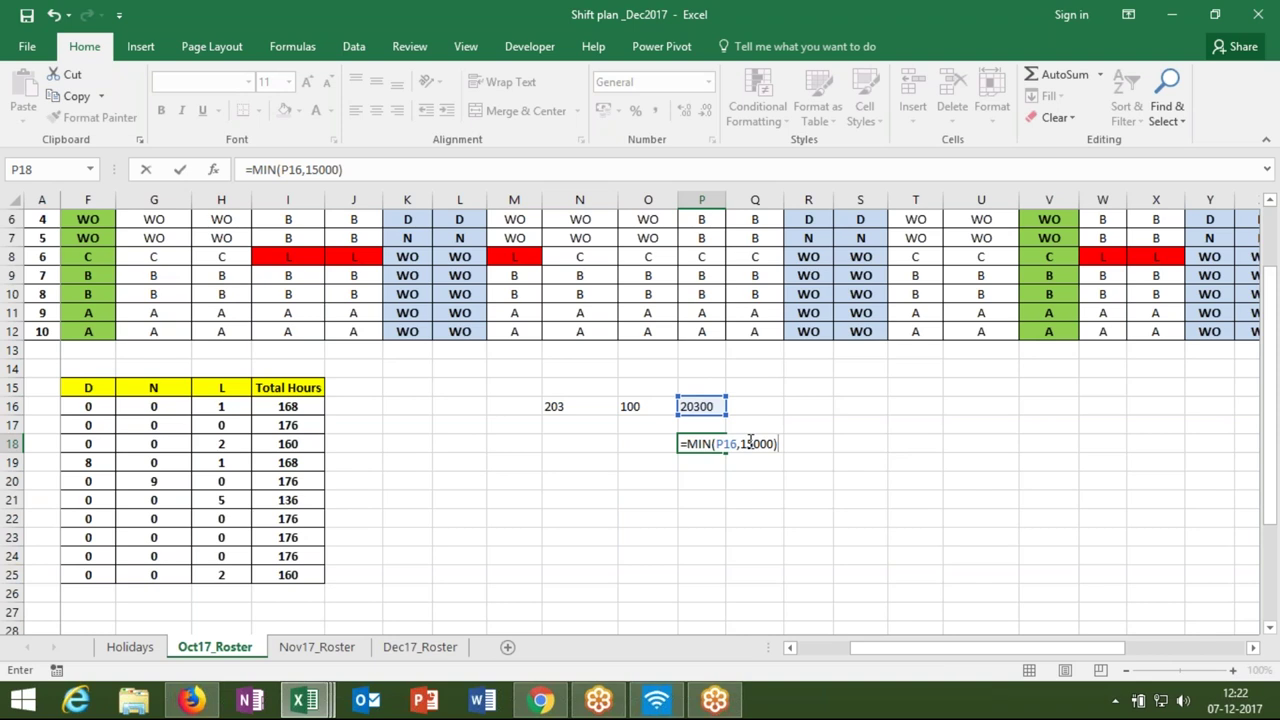
key("Escape")
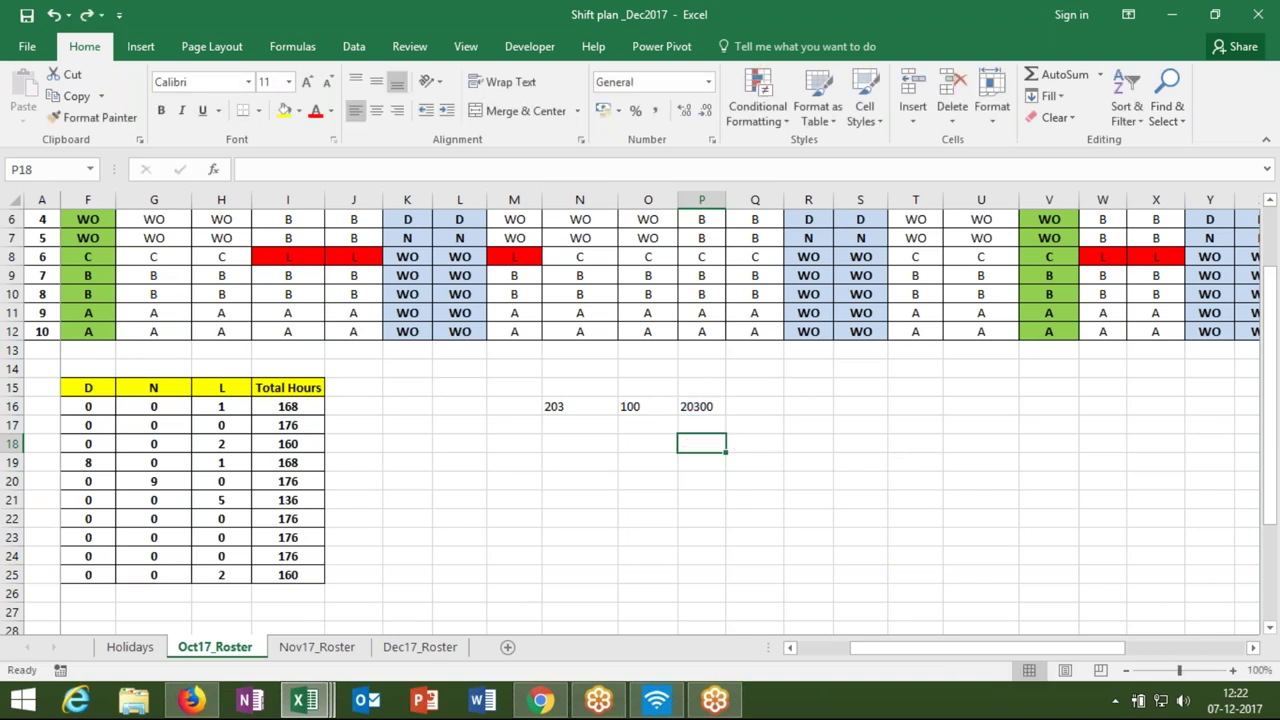
key("Up")
key("Up")
- Clear the scratch values from N16:P16
key("Left")
key("Left")
key("shift+Right")
key("shift+Right")
key("Delete")
key("Left")
key("Left")
key("Left")
key("Left")
key("Left")
key("Left")
key("Left")
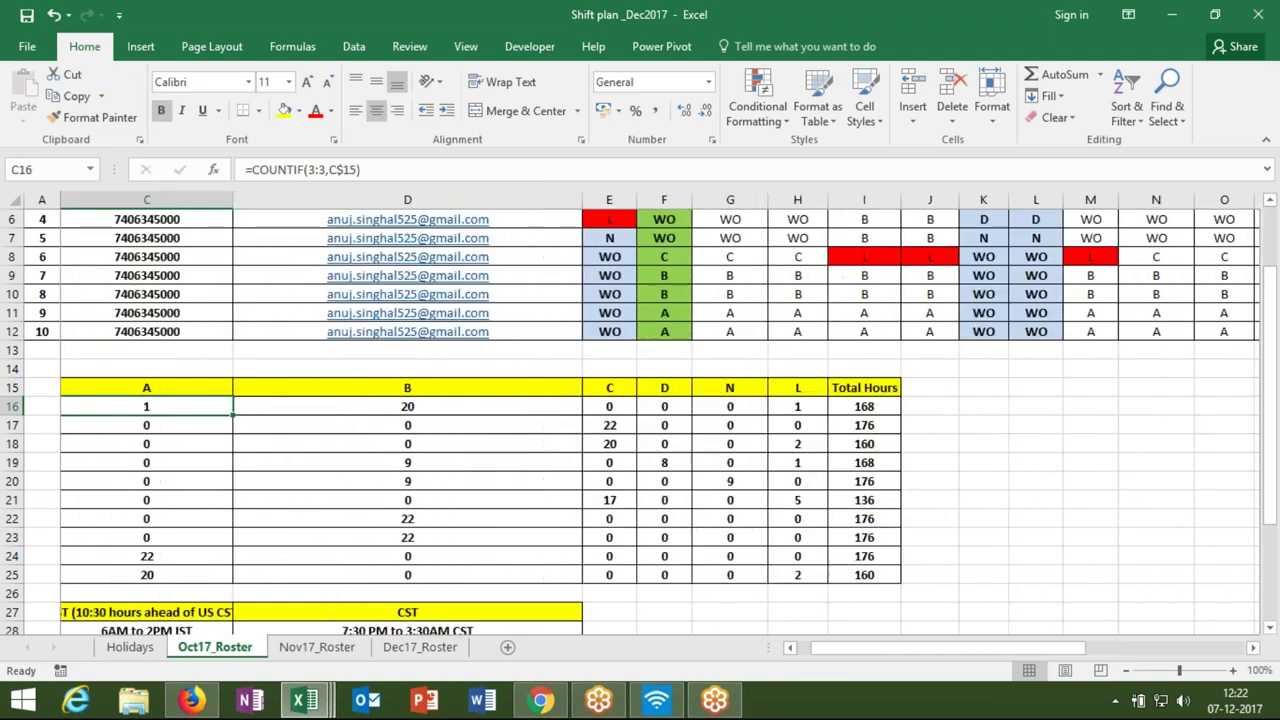
- Enter test values 32 in K16 and 31 in L16
key("Right")
key("Right")
key("Right")
key("Right")
key("Right")
key("Right")
key("Right")
key("Right")
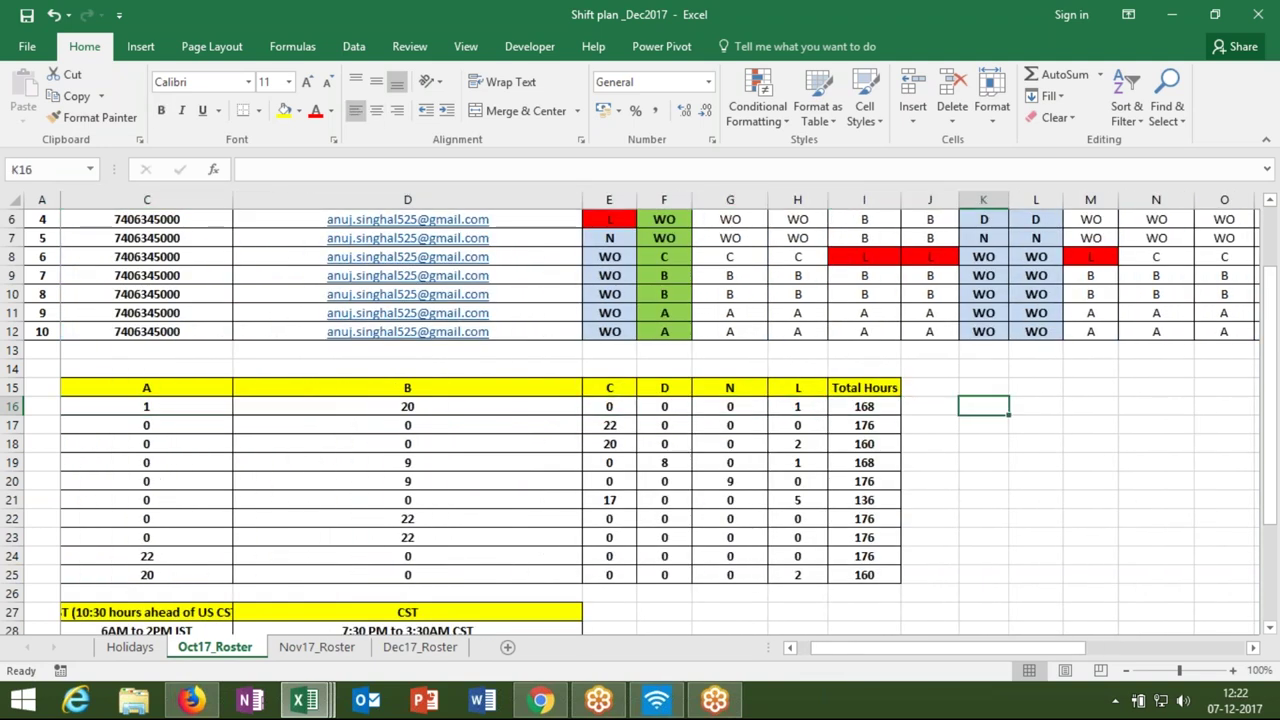
type("31")
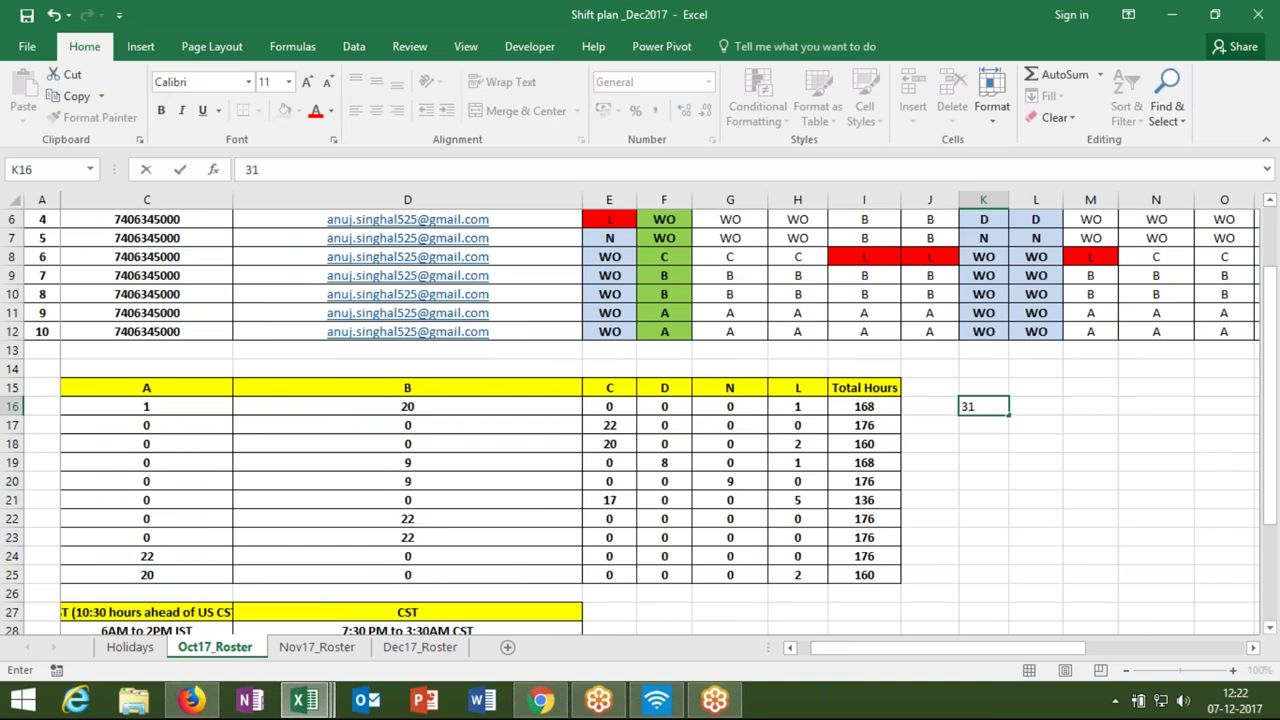
key("BackSpace")
type("2")
key("Right")
type("31")
key("Right")
left_click(983, 406)
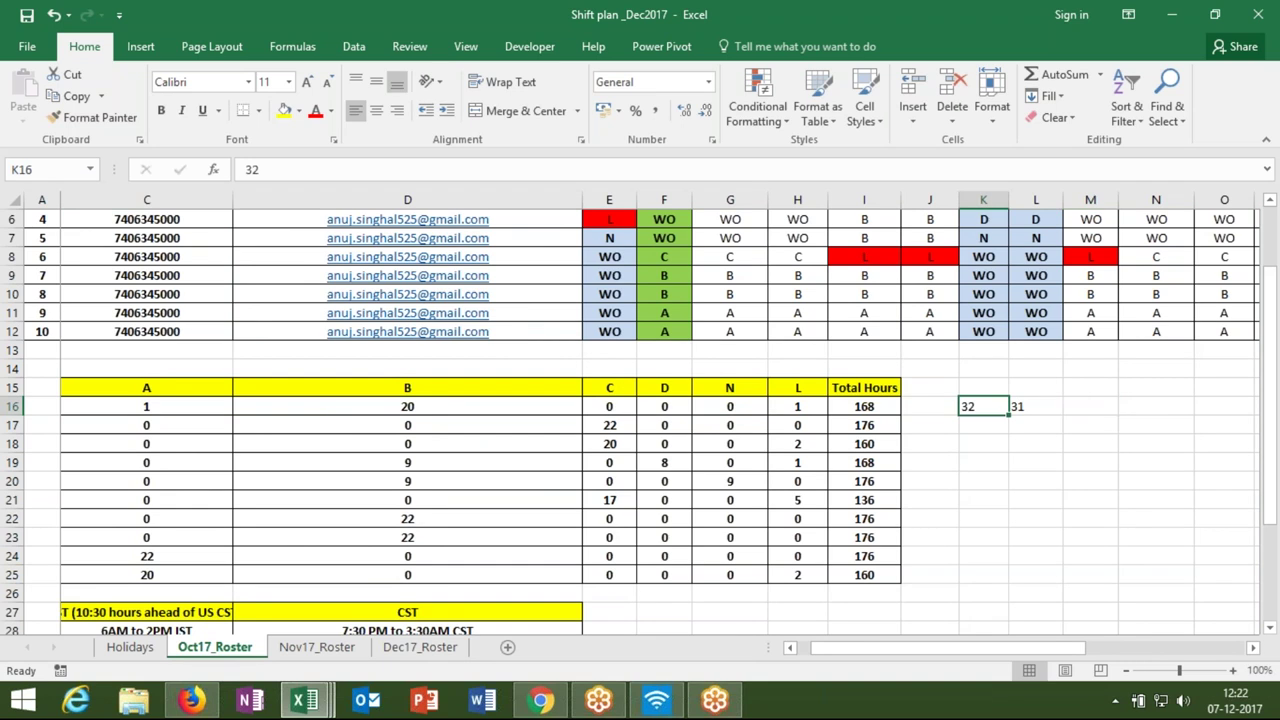
- Enter test labels s in K17 and m in L17
left_click(983, 424)
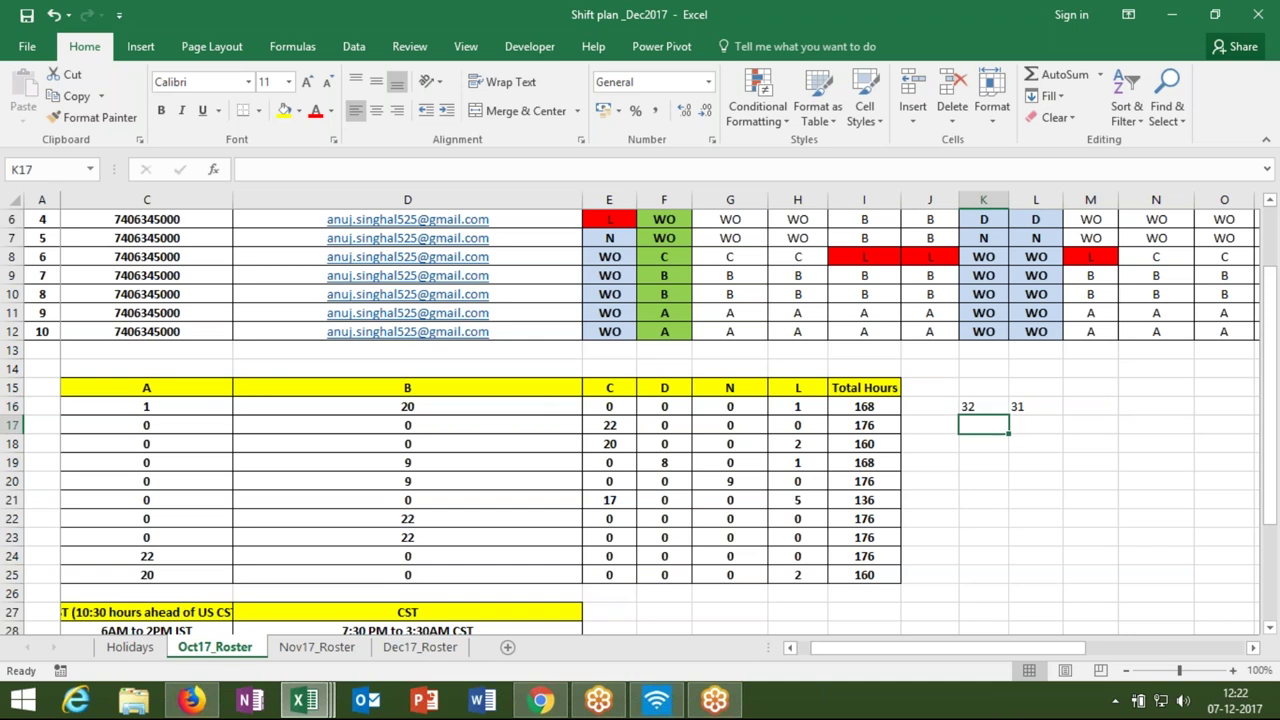
type("s")
key("Tab")
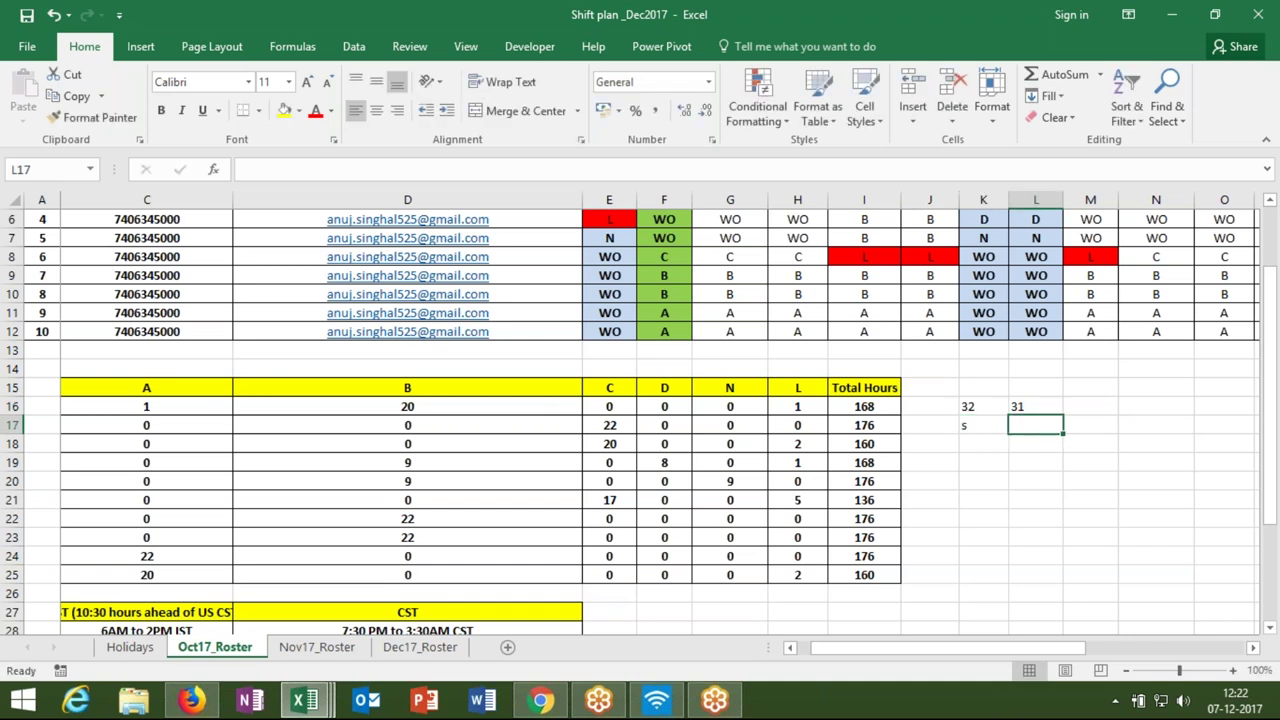
type("m")
left_click(983, 425)
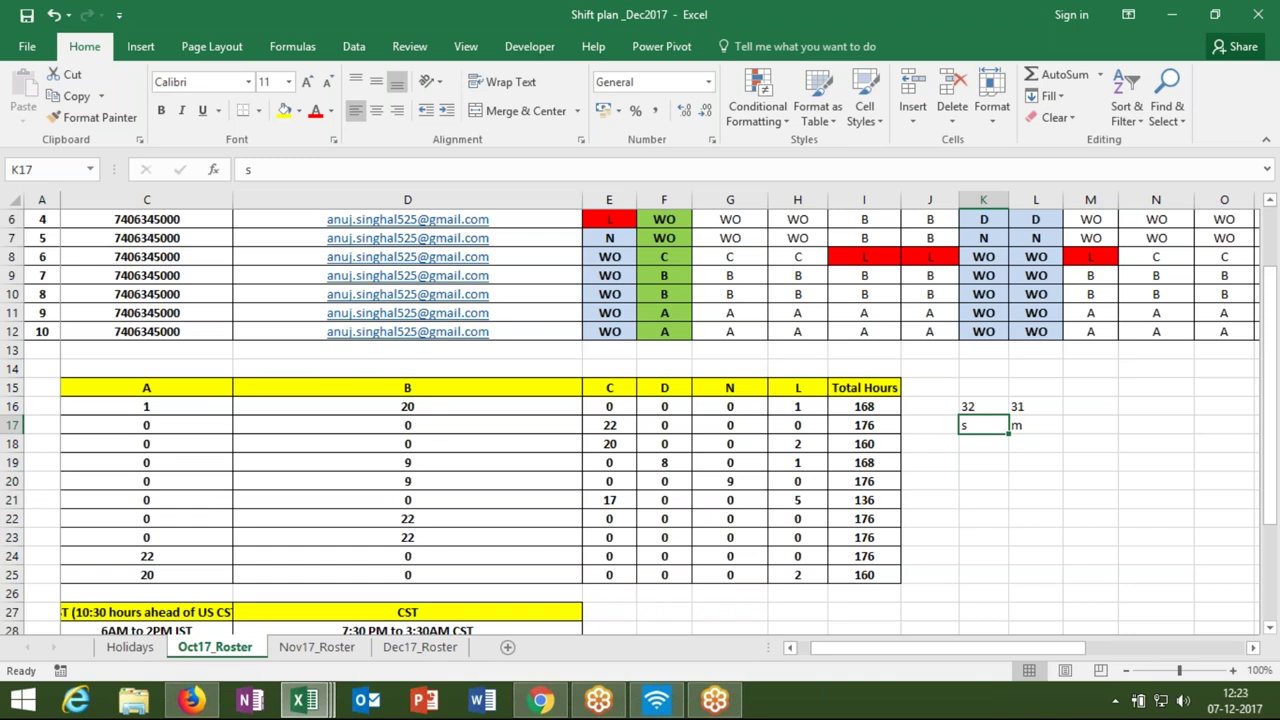
- Delete the test values 32, 31, s and m from K16:L17
left_click(983, 406)
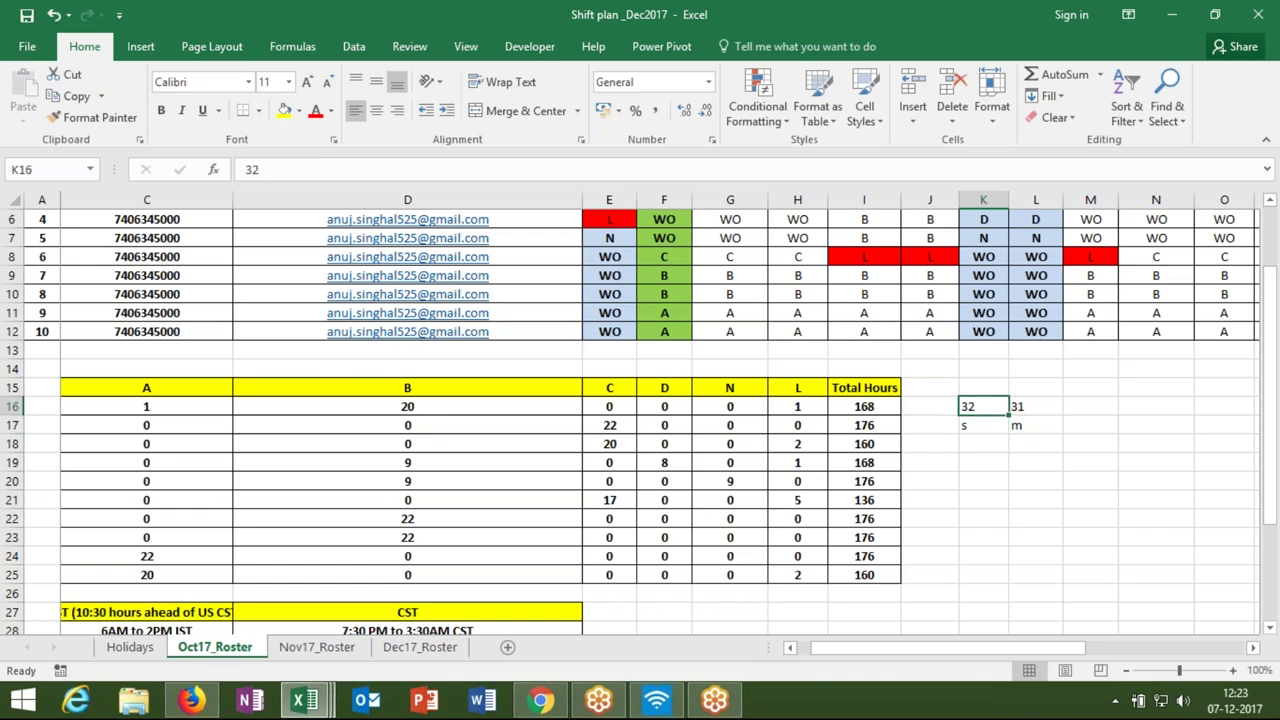
left_click_drag(983, 406, 1036, 425)
key("Delete")
left_click(935, 406)
key("Left")
key("Left")
key("Left")
key("Left")
key("Left")
key("Left")
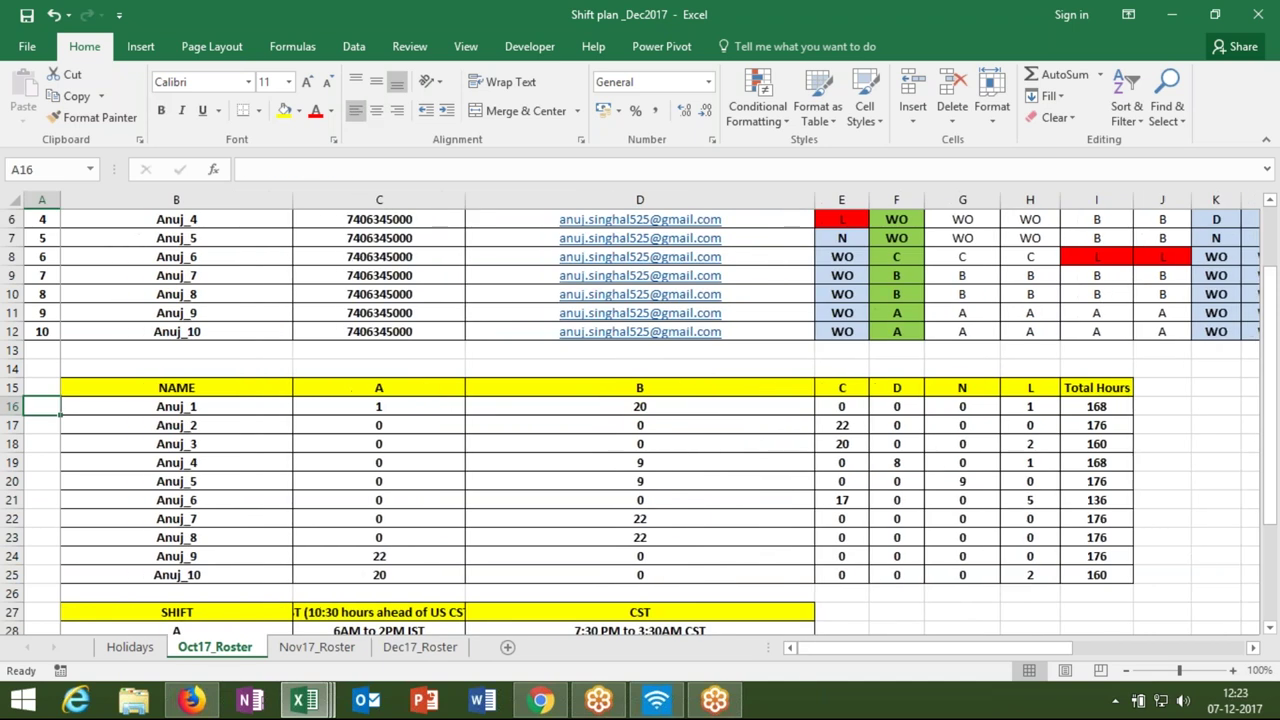
key("Up")
key("Up")
key("Up")
key("Up")
key("Up")
key("Up")
key("Up")
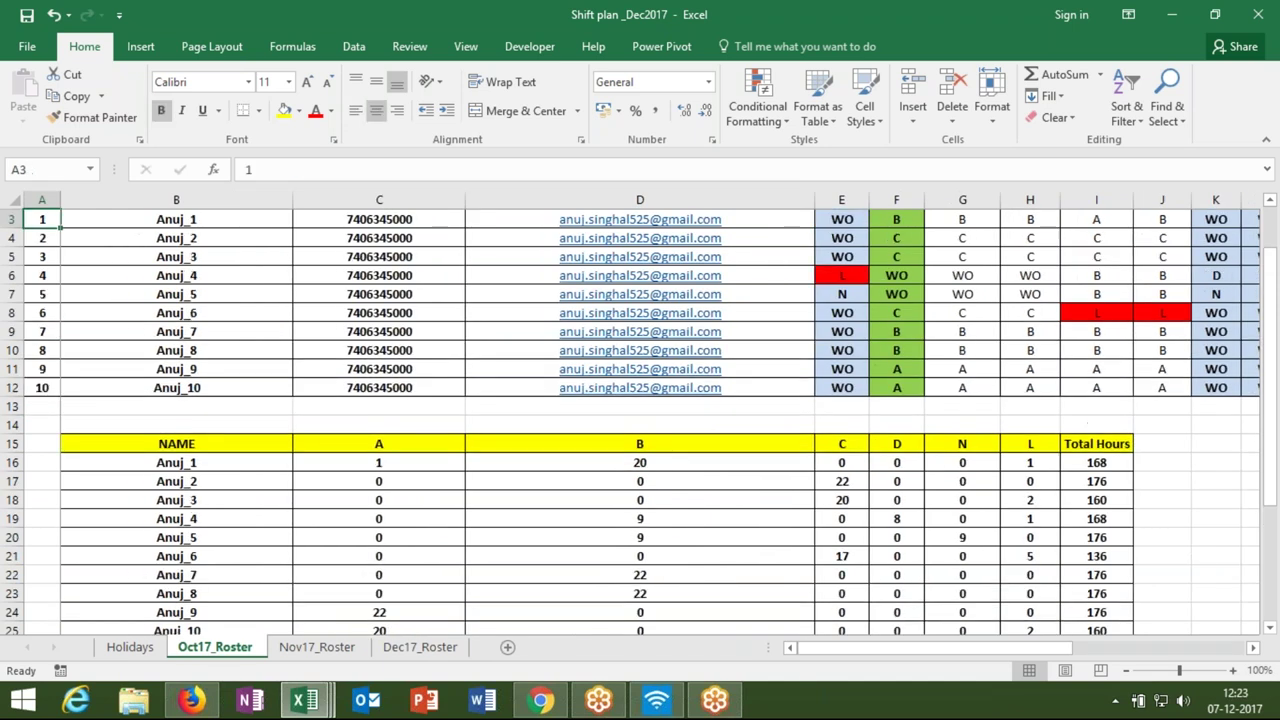
key("Up")
key("Up")
key("Right")
key("Down")
key("Down")
key("ctrl+shift+Down")
key("Down")
key("Down")
key("Down")
key("Down")
key("Down")
key("Down")
key("Down")
key("Down")
key("shift+Down")
key("shift+Down")
key("shift+Down")
key("shift+Down")
key("shift+Down")
key("shift+Down")
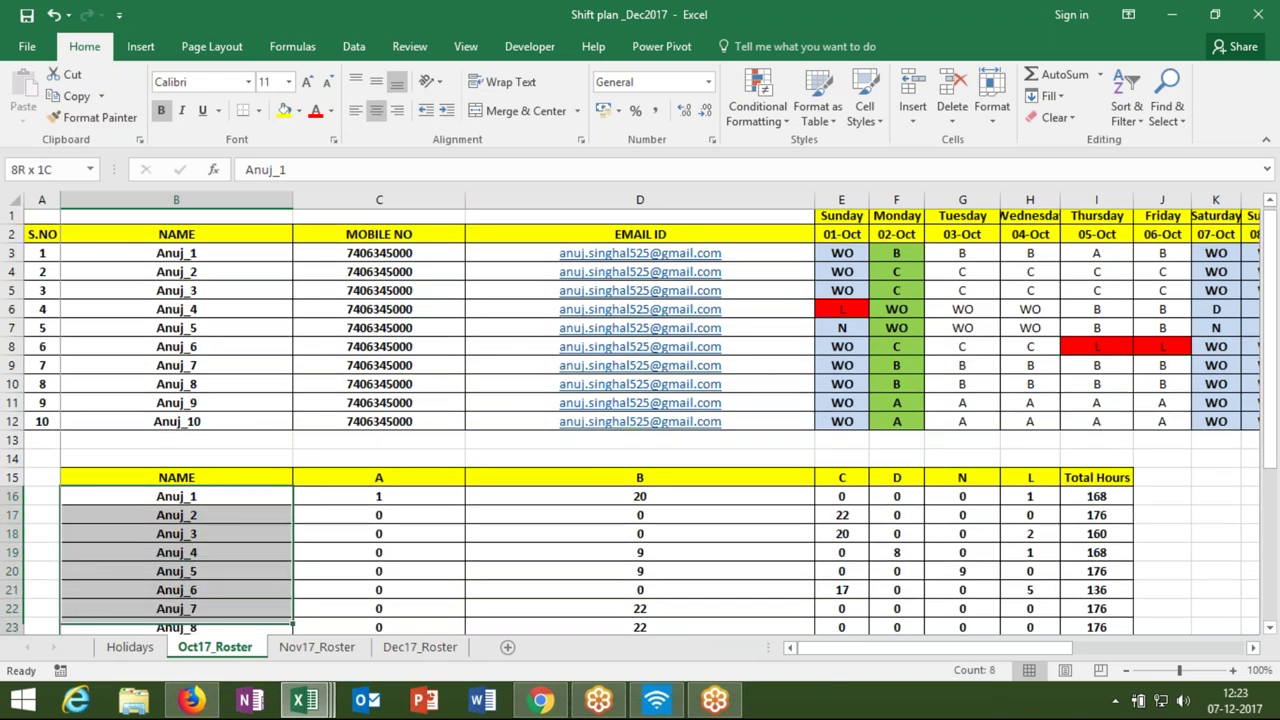
key("shift+Down")
key("shift+Down")
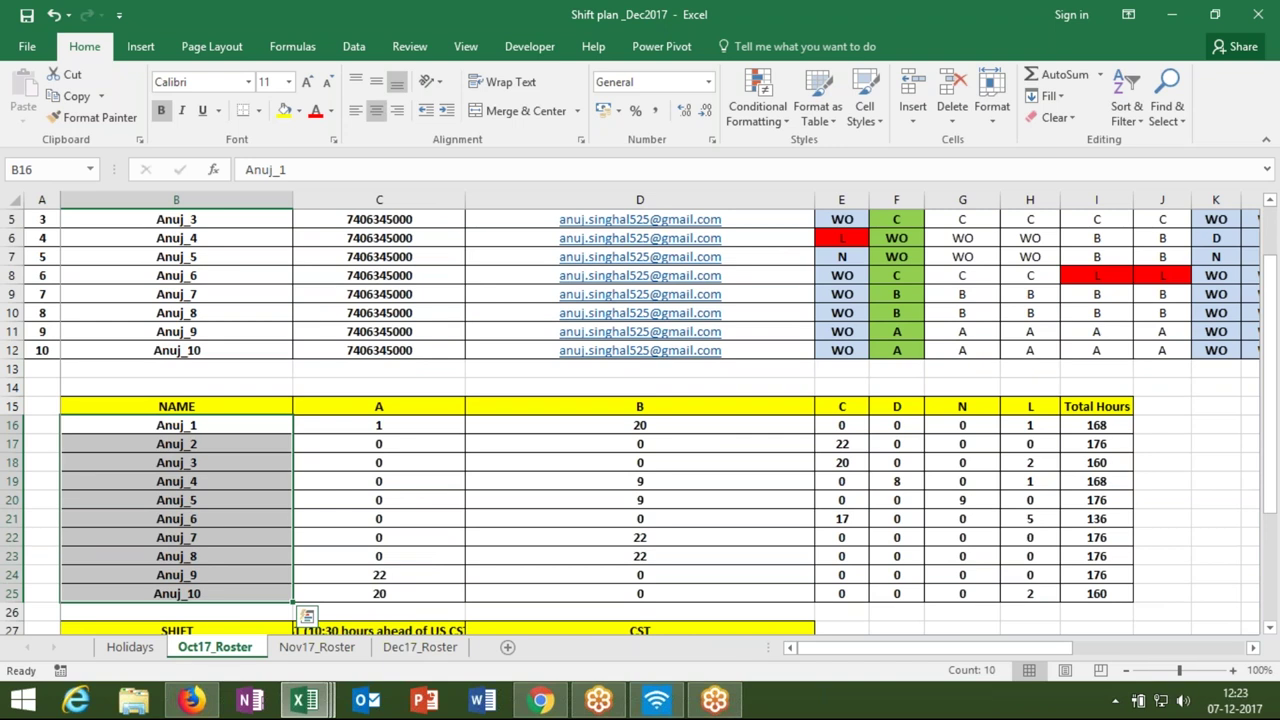
left_click(256, 402)
left_click_drag(450, 391, 1097, 592)
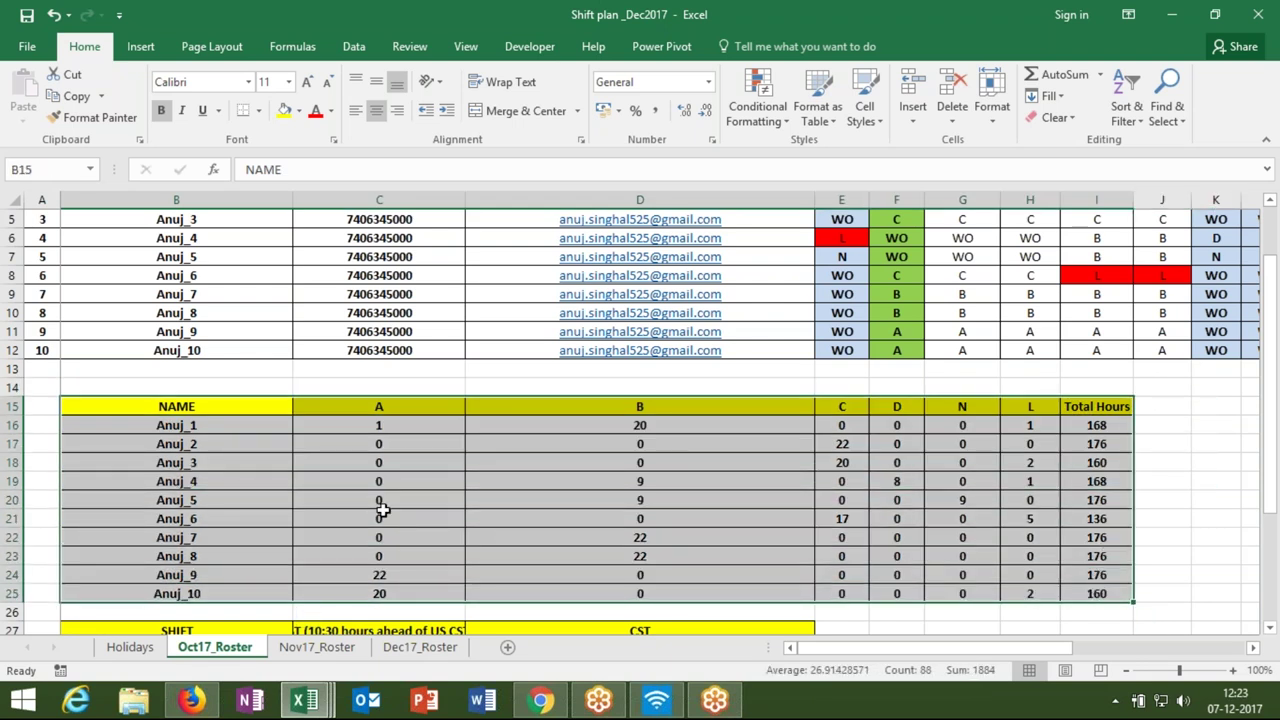
left_click(252, 459)
left_click_drag(240, 406, 214, 593)
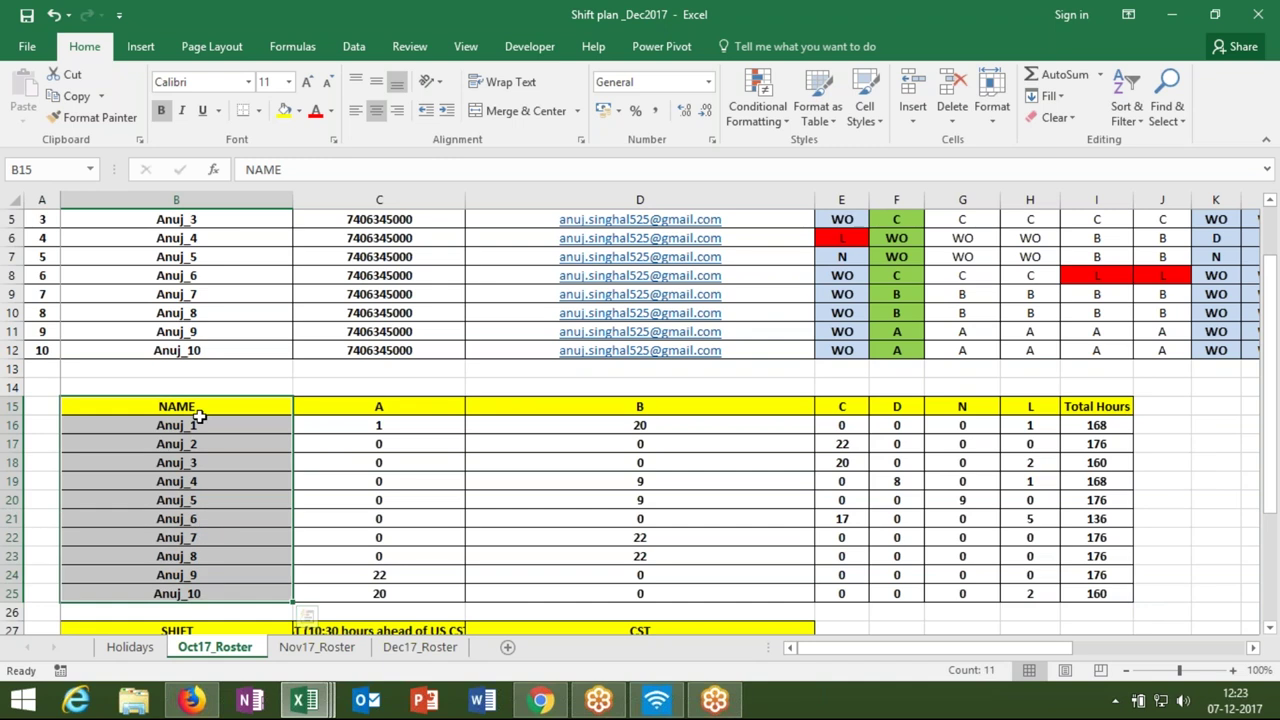
left_click(198, 416)
left_click(187, 299)
key("Up")
key("Up")
key("Up")
key("Up")
key("Up")
key("Down")
key("Down")
key("Down")
left_click(193, 240)
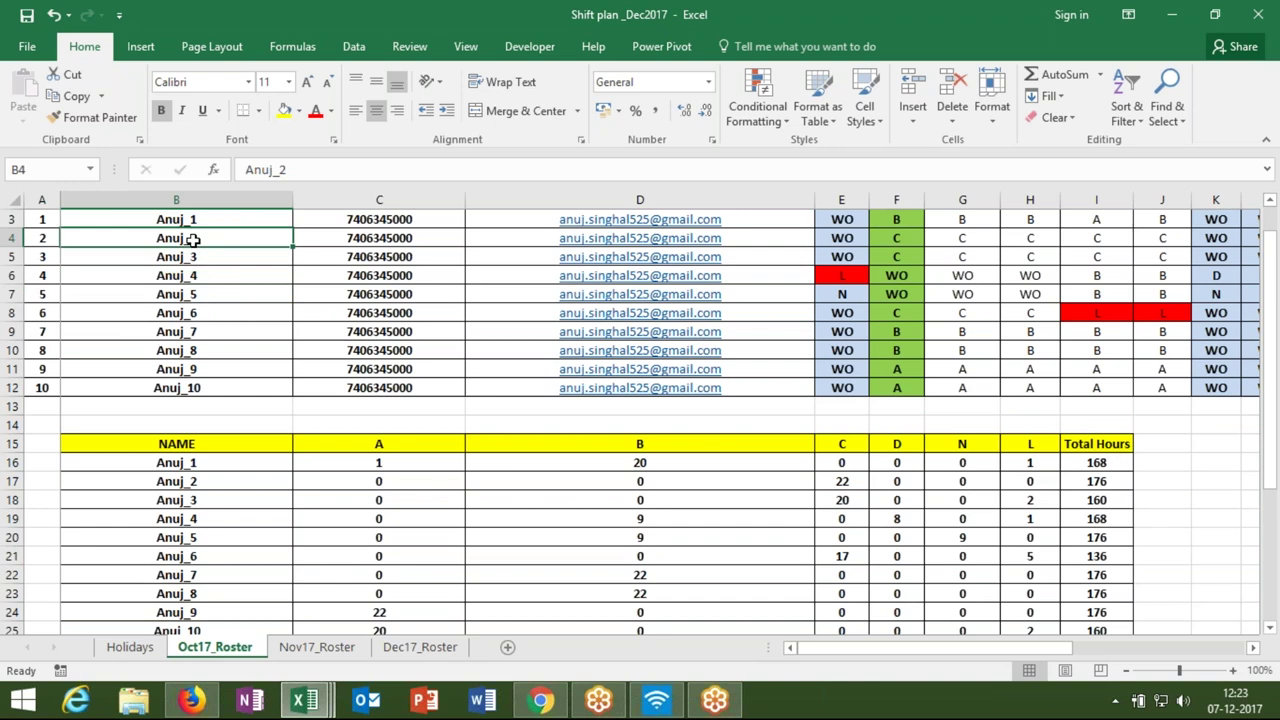
left_click(192, 270)
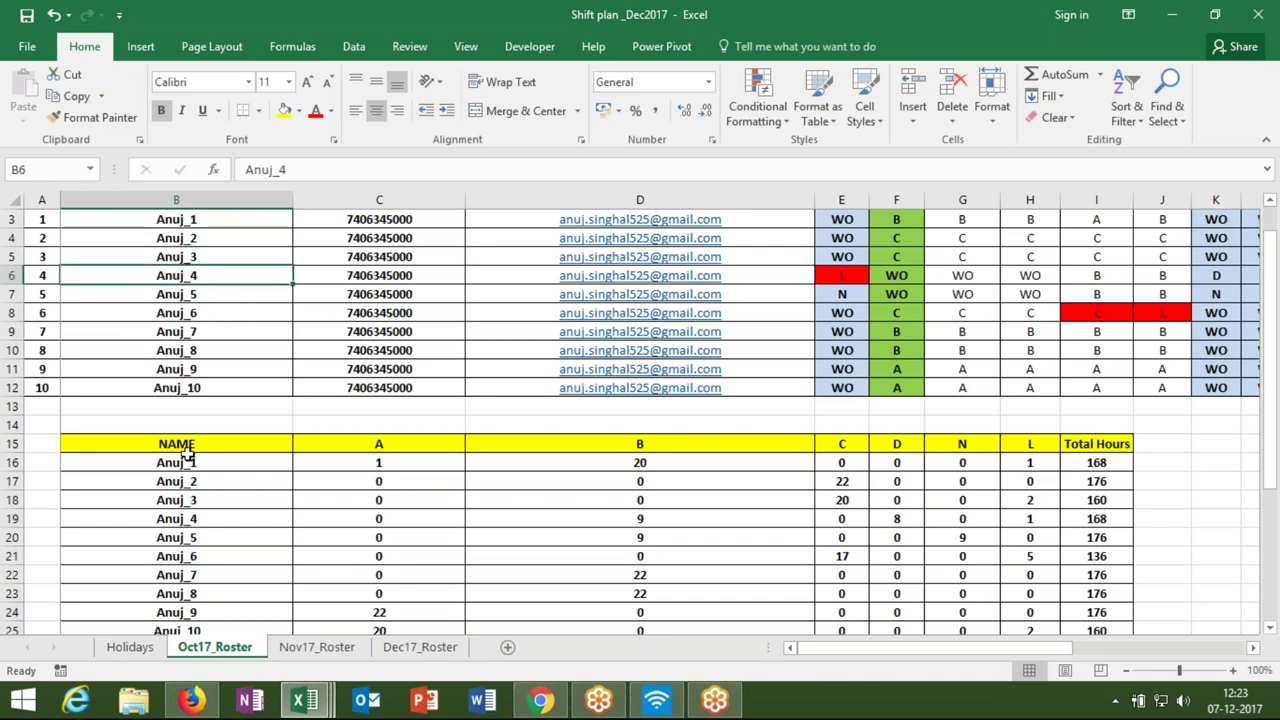
left_click_drag(188, 466, 181, 605)
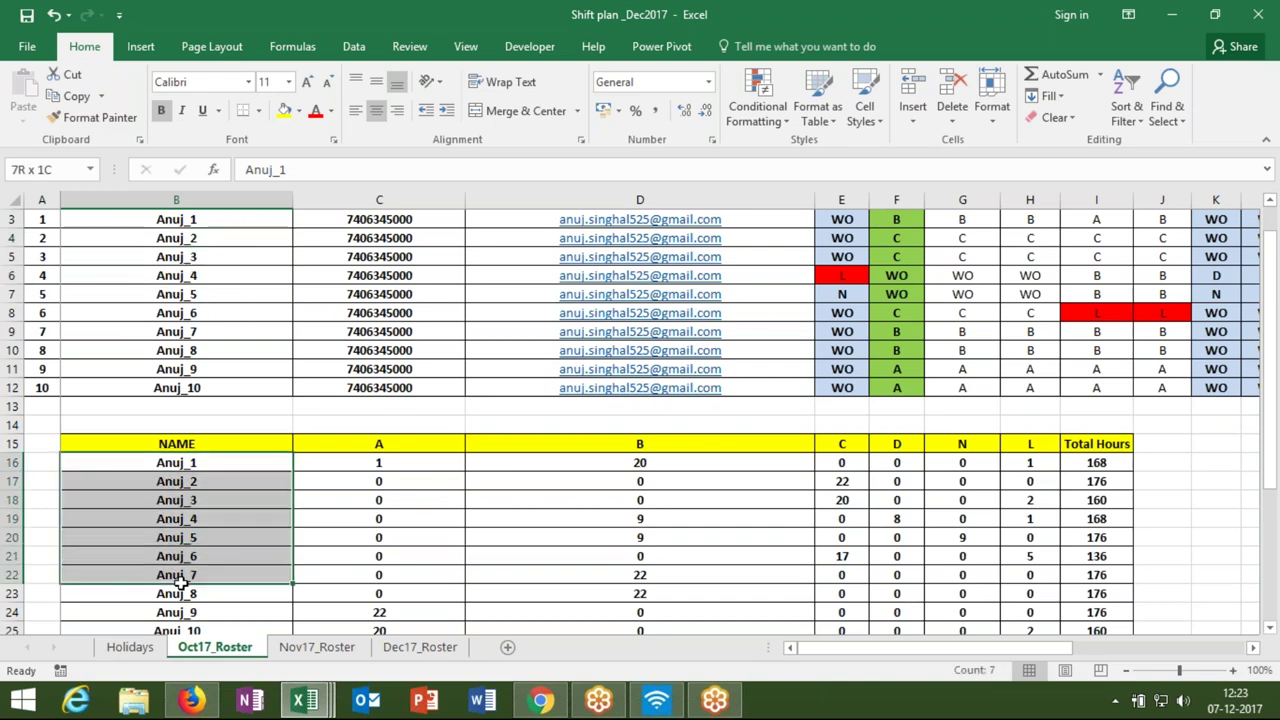
left_click_drag(181, 607, 176, 594)
left_click(176, 256)
key("Up")
key("Up")
key("Up")
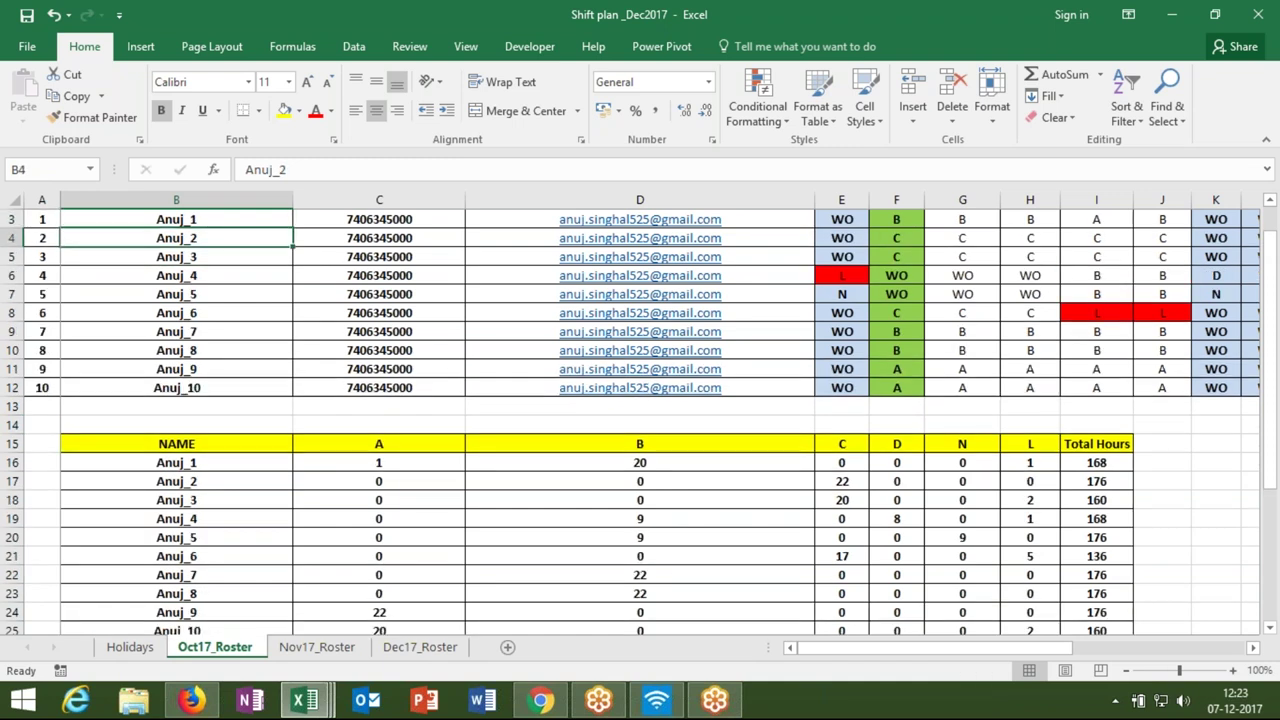
key("Up")
key("Down")
key("Down")
key("Down")
key("Down")
key("Down")
key("Down")
key("Up")
key("Up")
key("Up")
key("Up")
key("Down")
key("Up")
key("Up")
key("Up")
key("Up")
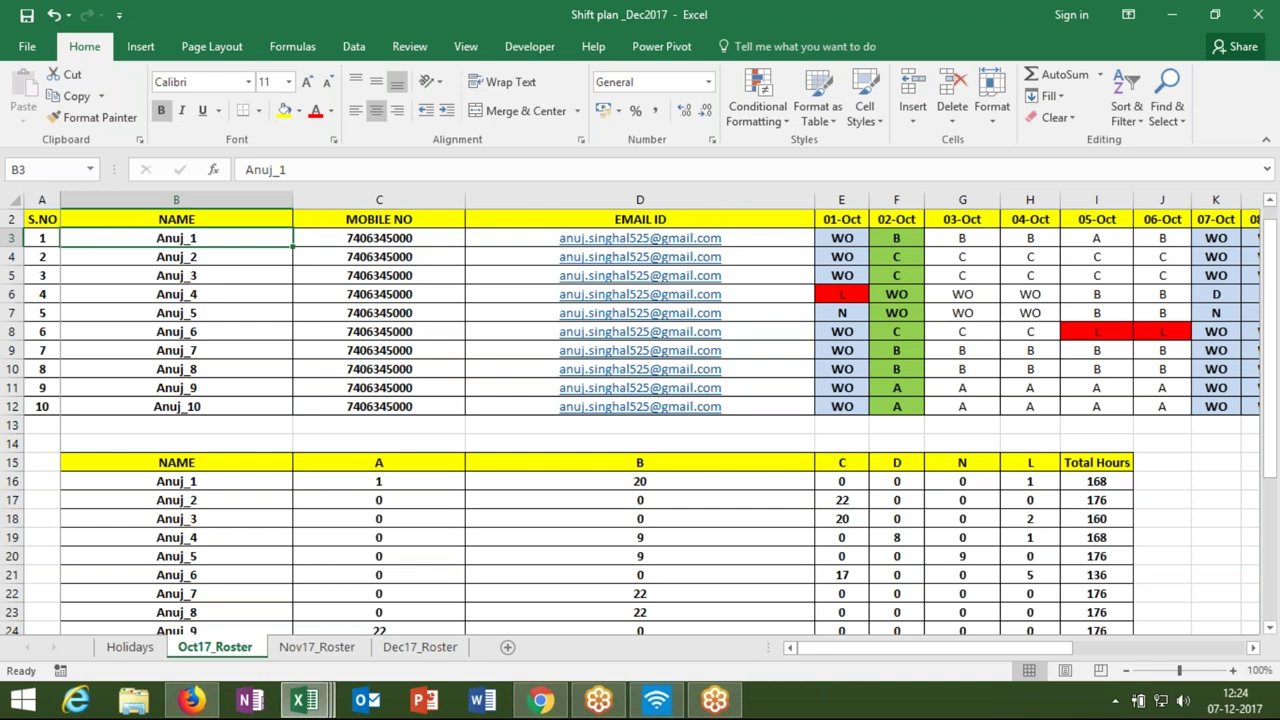
- Duplicate the Oct17_Roster sheet tab to create Oct17_Roster (2)
left_click(170, 405)
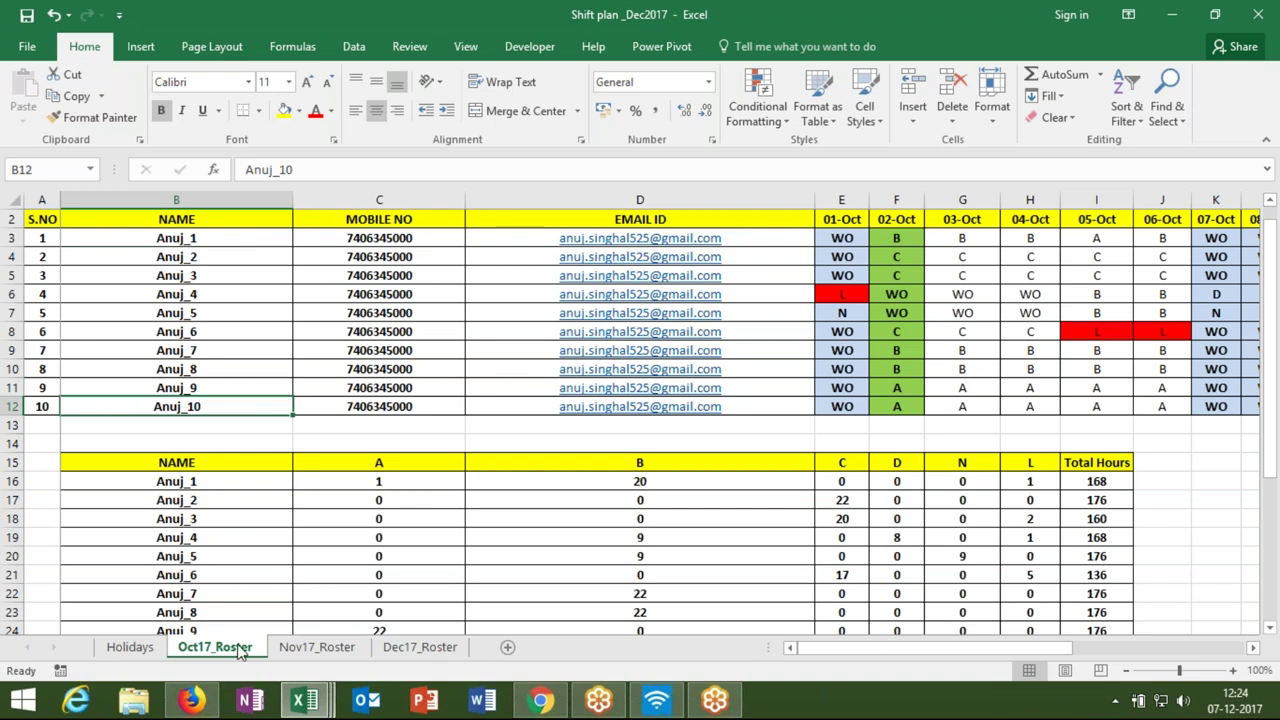
left_click_drag(238, 650, 311, 645)
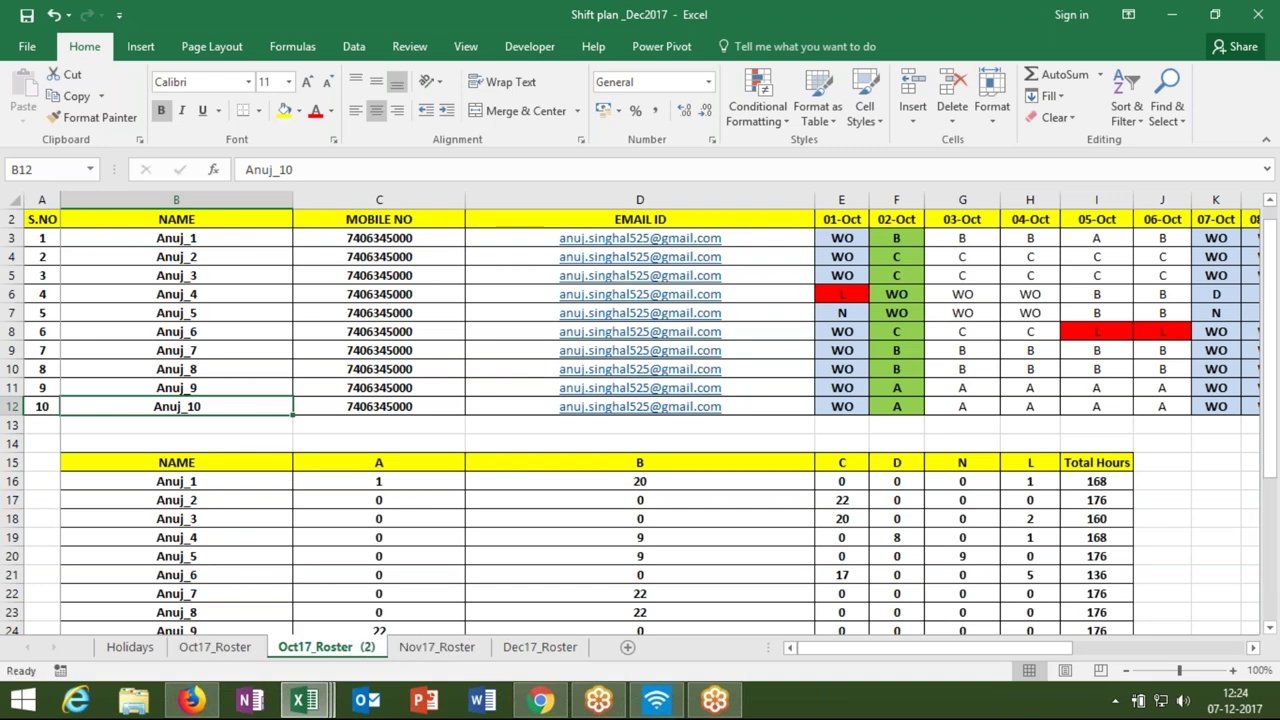
left_click(1260, 22)
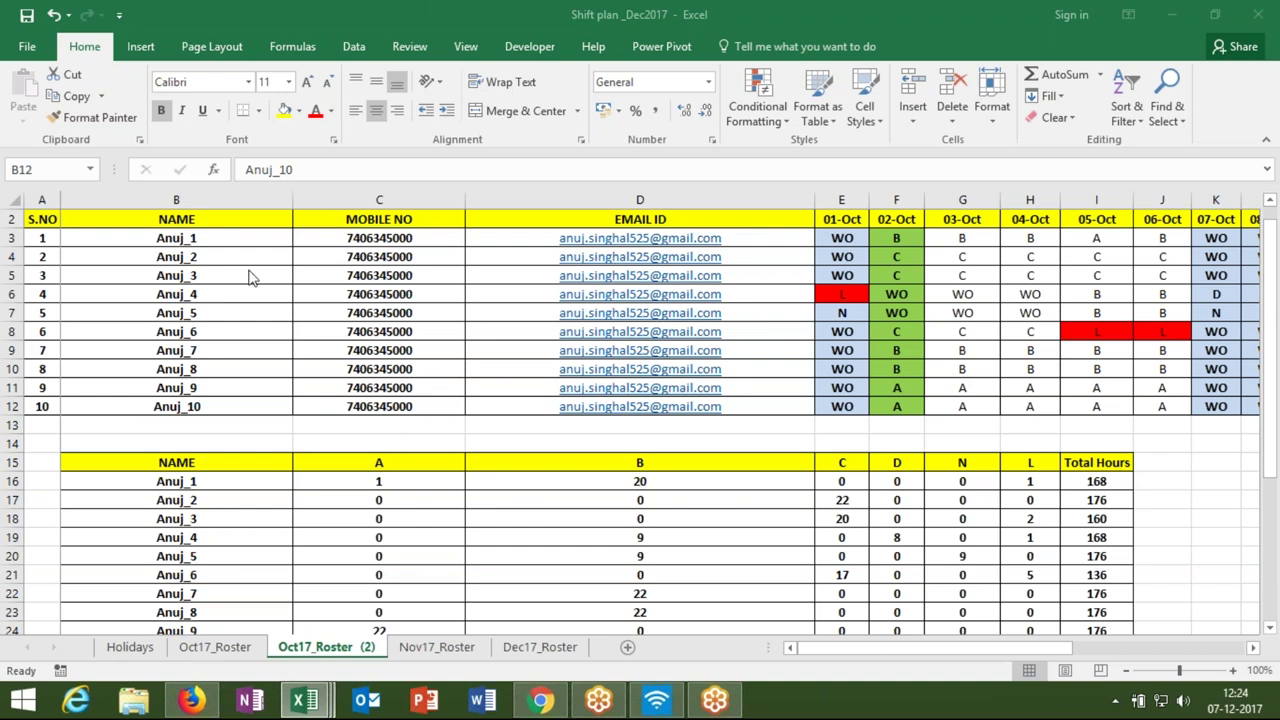
- Inspect the roster names, row 5 contact cells and C16's COUNTIF formula on the copy
left_click_drag(230, 238, 240, 400)
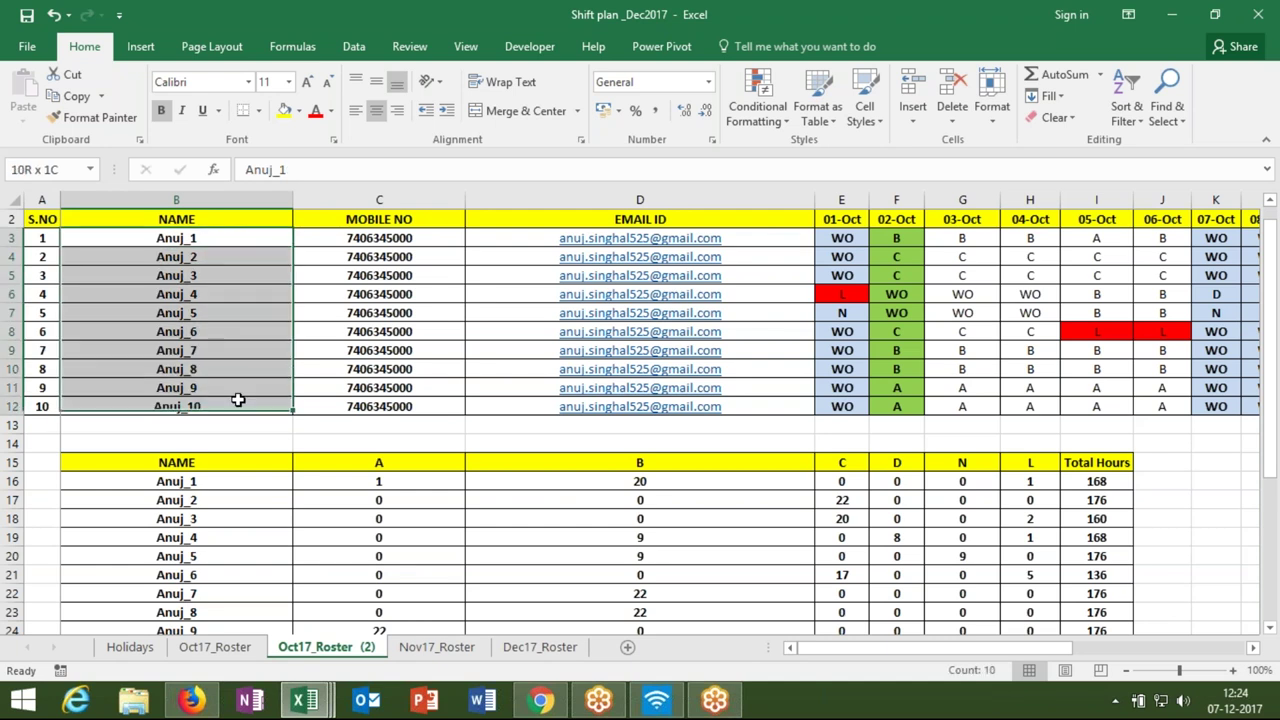
mouse_move(423, 278)
left_mouse_down()
mouse_move(686, 257)
mouse_move(743, 280)
mouse_move(835, 277)
left_mouse_up()
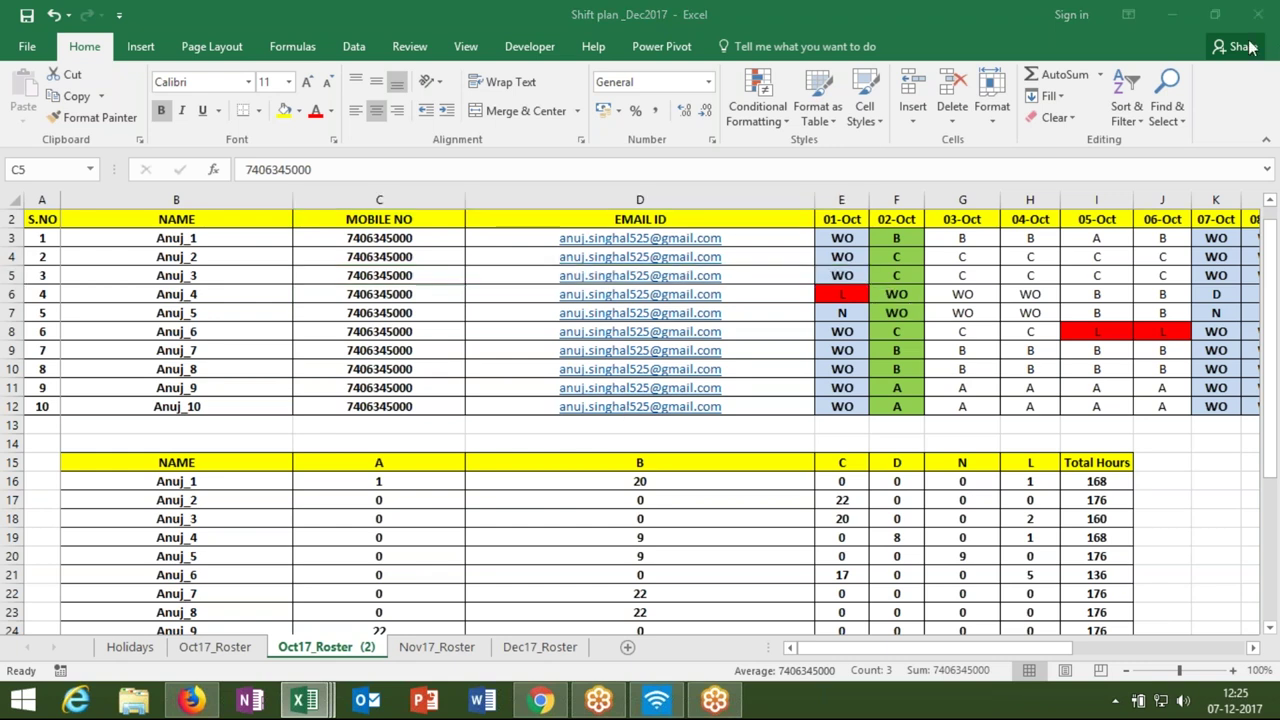
left_click(388, 481)
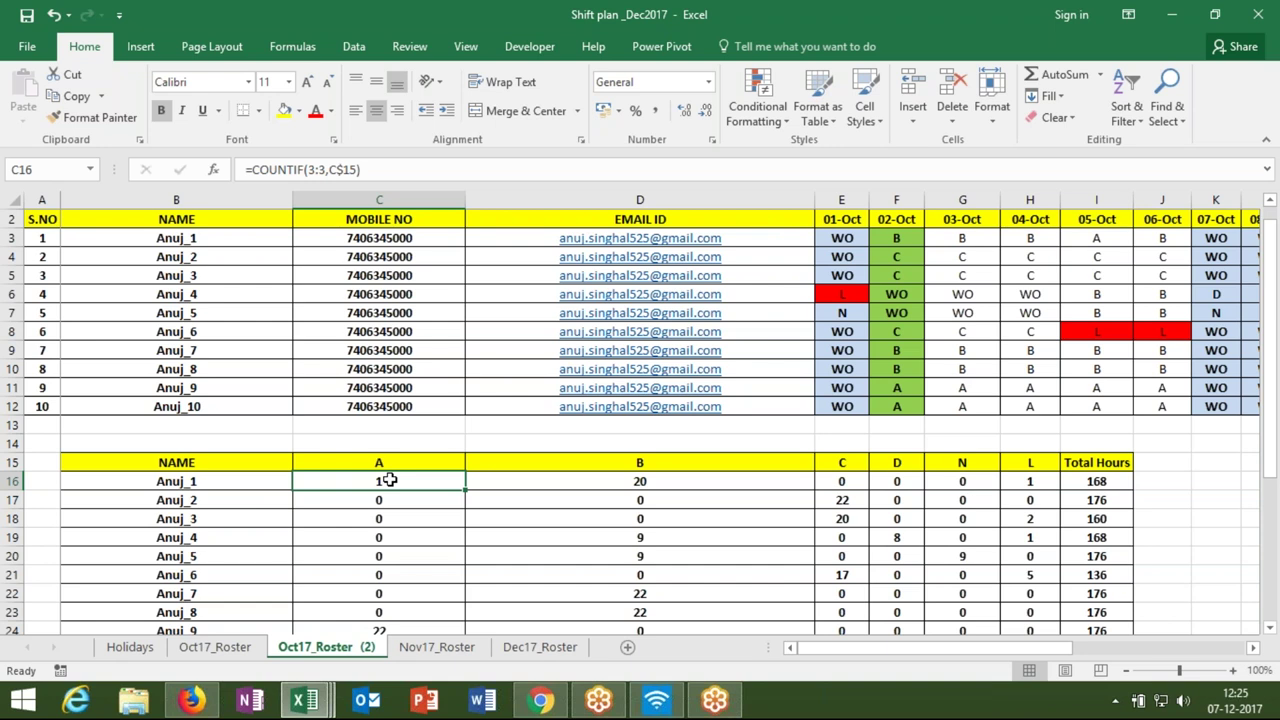
- Delete the COUNTIF shift counts in C16:H25, zeroing every Total Hours
key("shift+Right")
key("shift+Right")
key("shift+Right")
key("shift+Right")
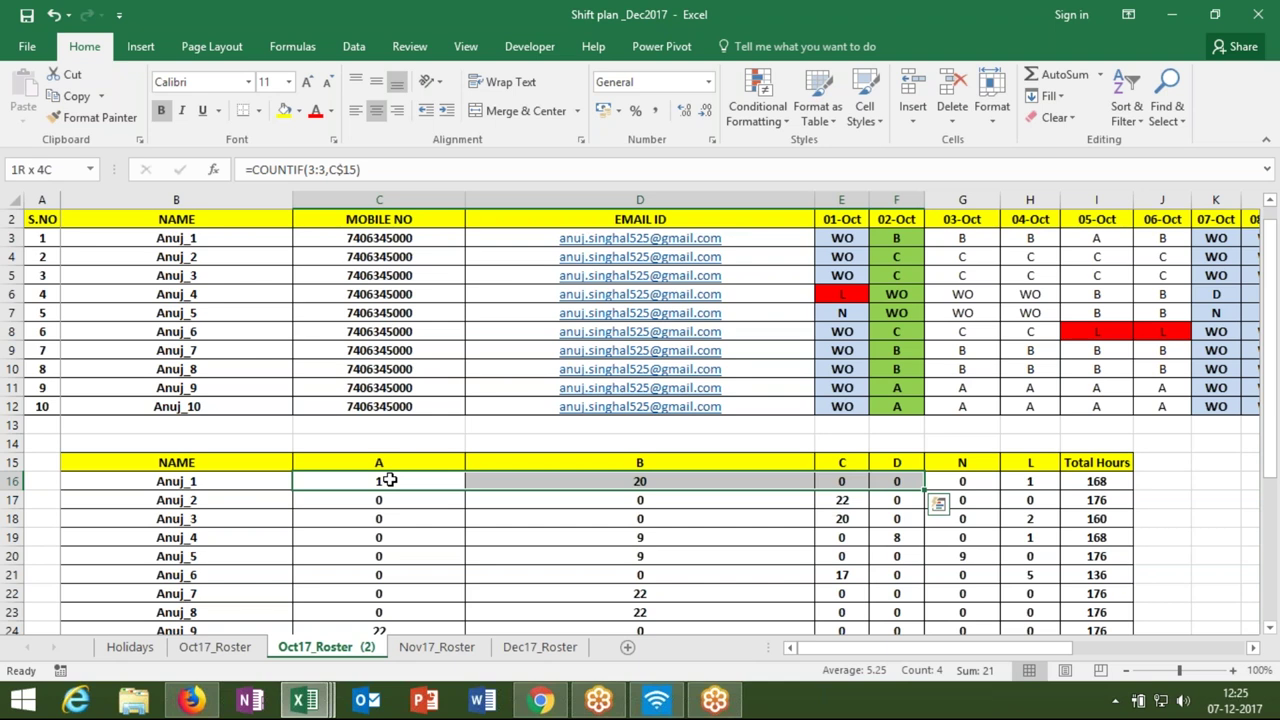
key("shift+Right")
key("shift+Right")
key("shift+Down")
key("shift+Left")
key("shift+Down")
key("shift+Down")
key("shift+Down")
key("shift+Down")
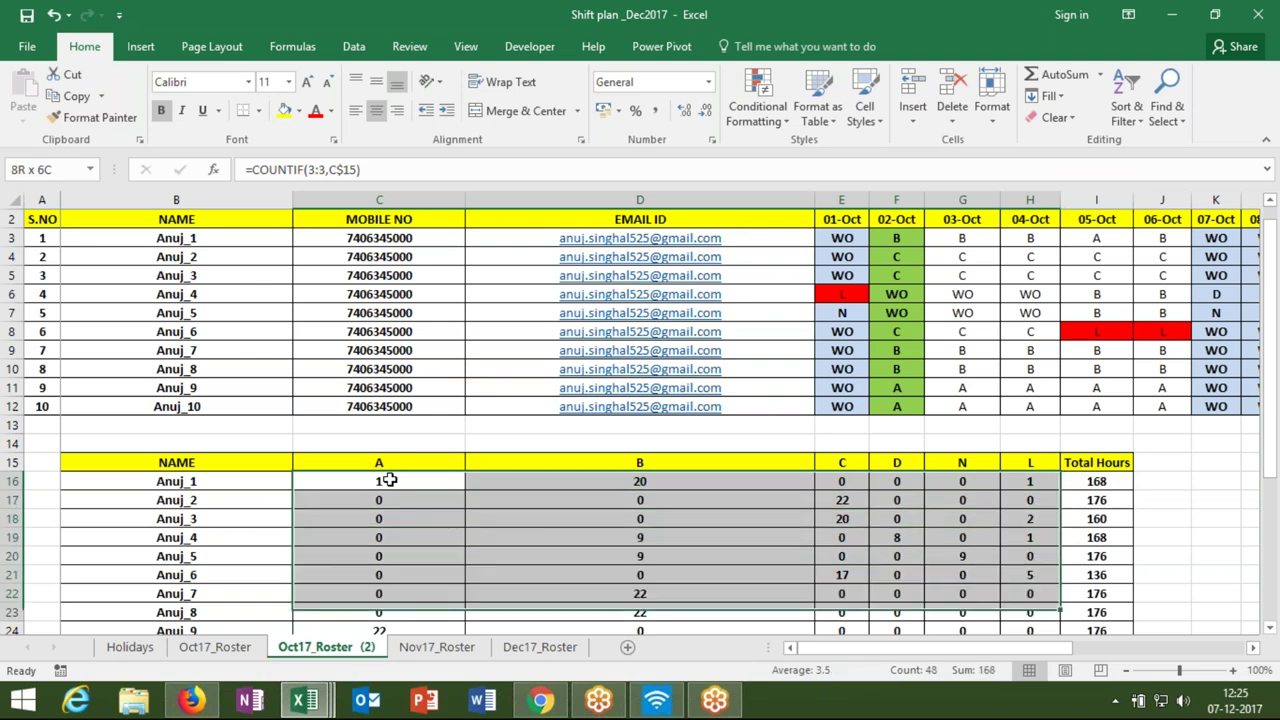
key("shift+Down")
key("shift+Down")
key("shift+Down")
key("shift+Up")
key("shift+Up")
key("shift+Up")
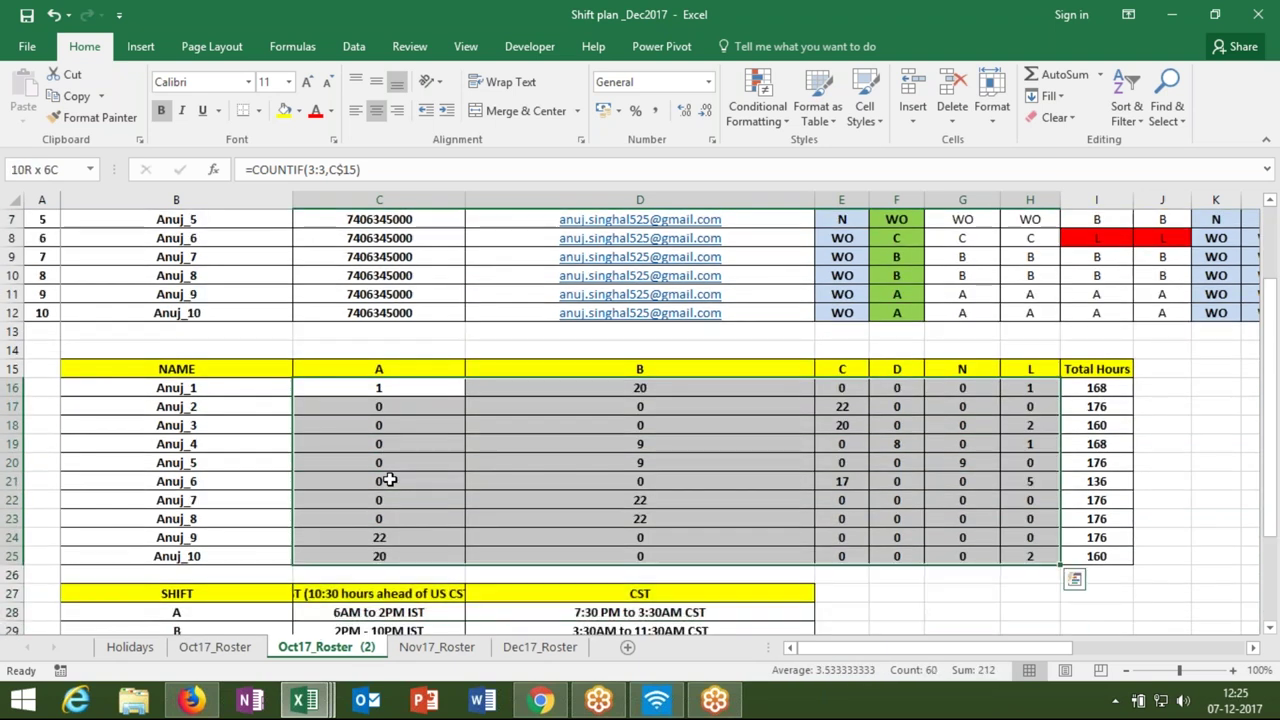
key("Delete")
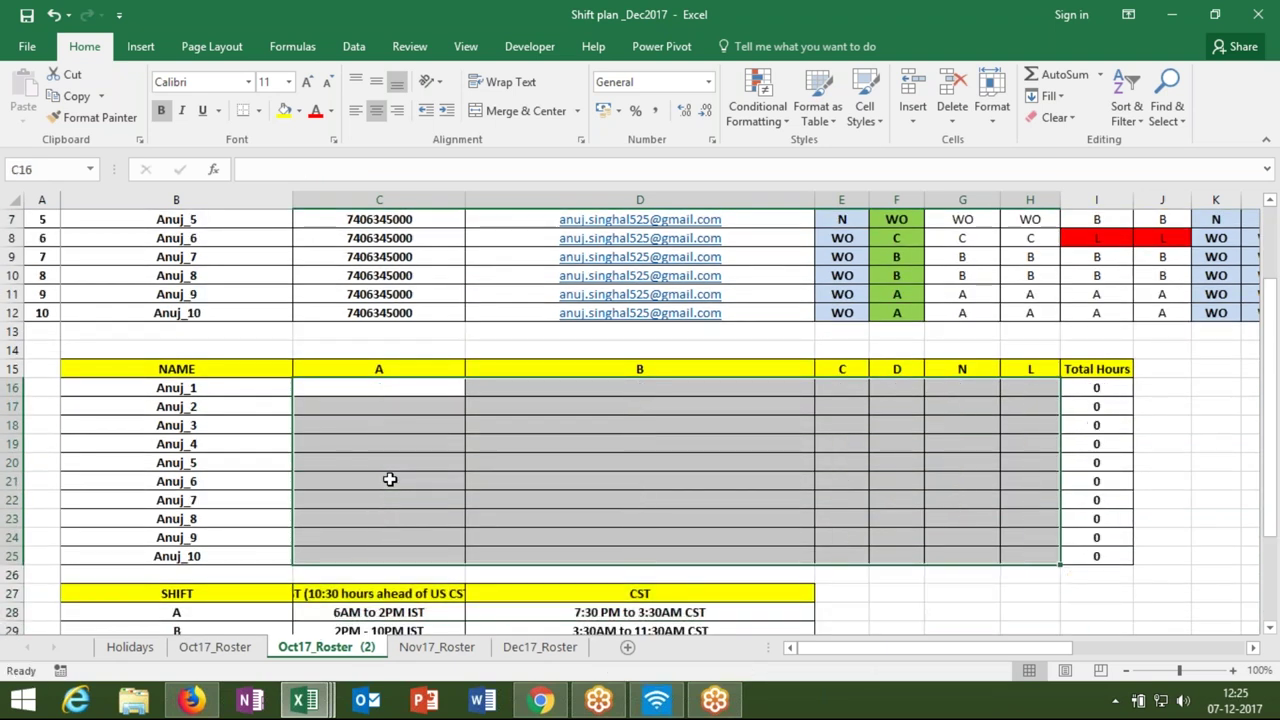
- Enter a MATCH formula in C16 looking up Anuj_1 in the roster's name column
key("Up")
key("Down")
type("=")
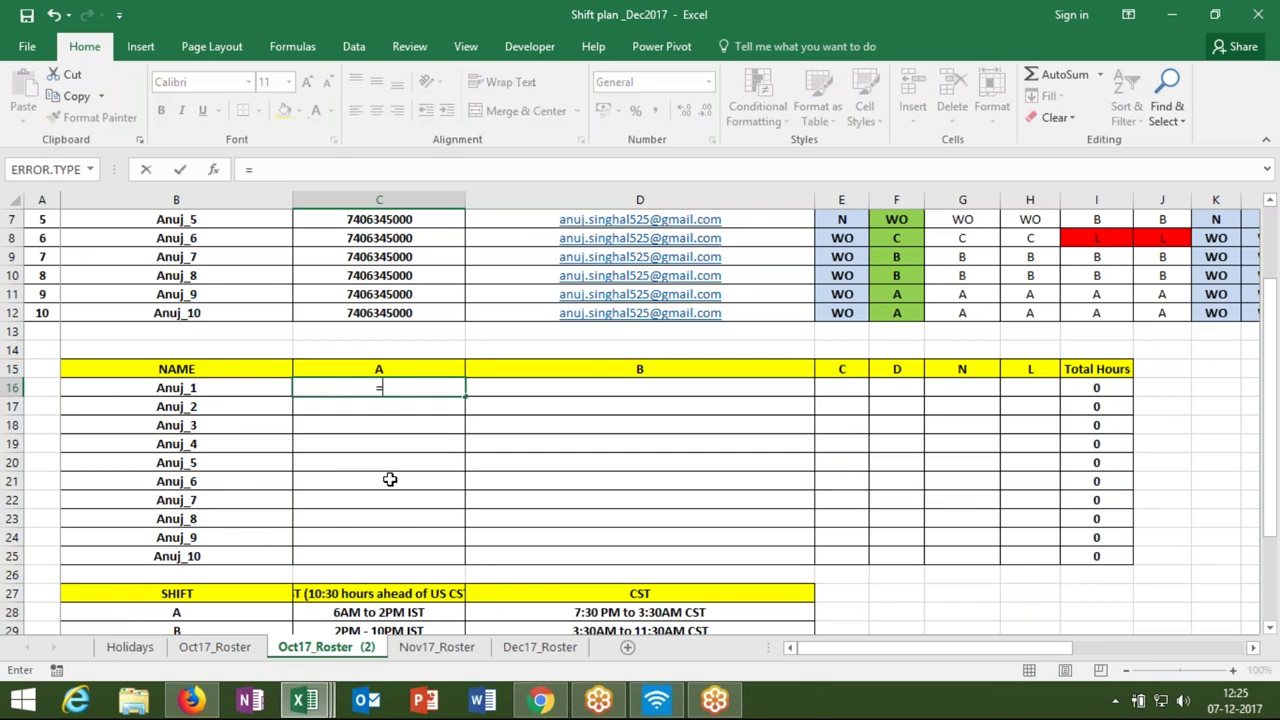
type("mat")
key("Tab")
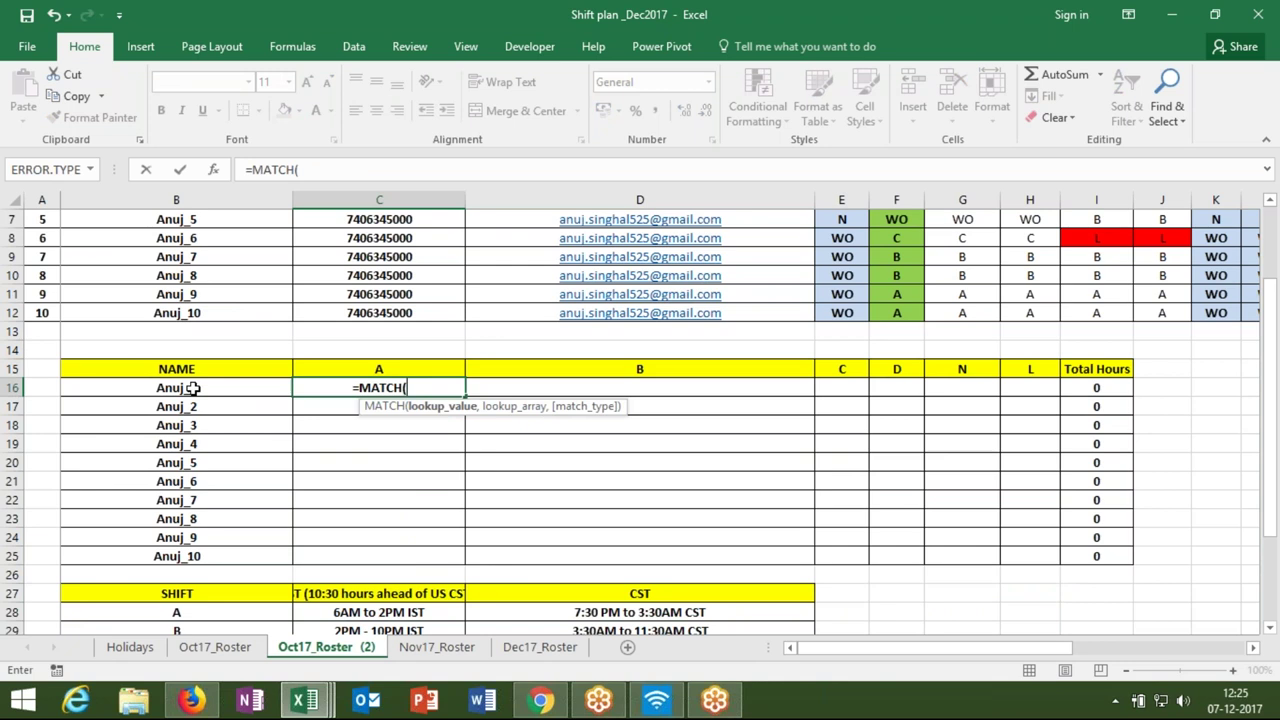
left_click(193, 388)
type(",")
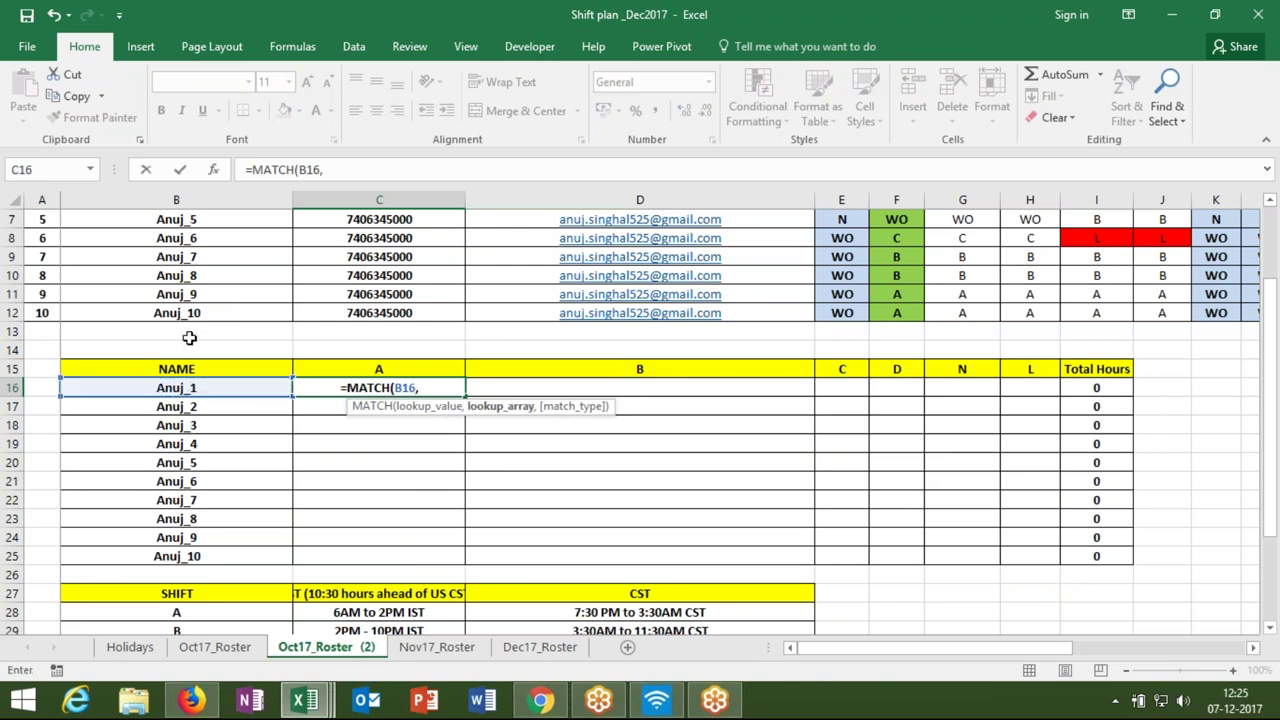
mouse_move(176, 313)
left_mouse_down()
mouse_move(176, 213)
mouse_move(176, 238)
left_mouse_up()
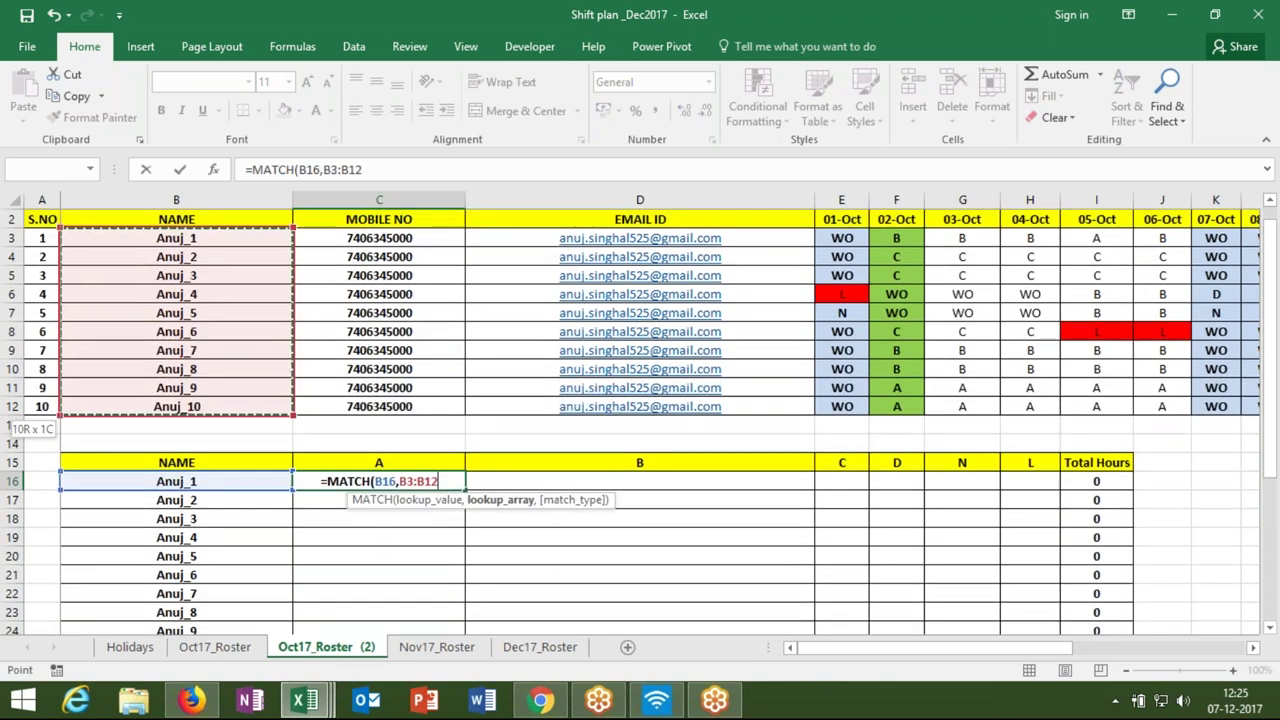
type(",0)")
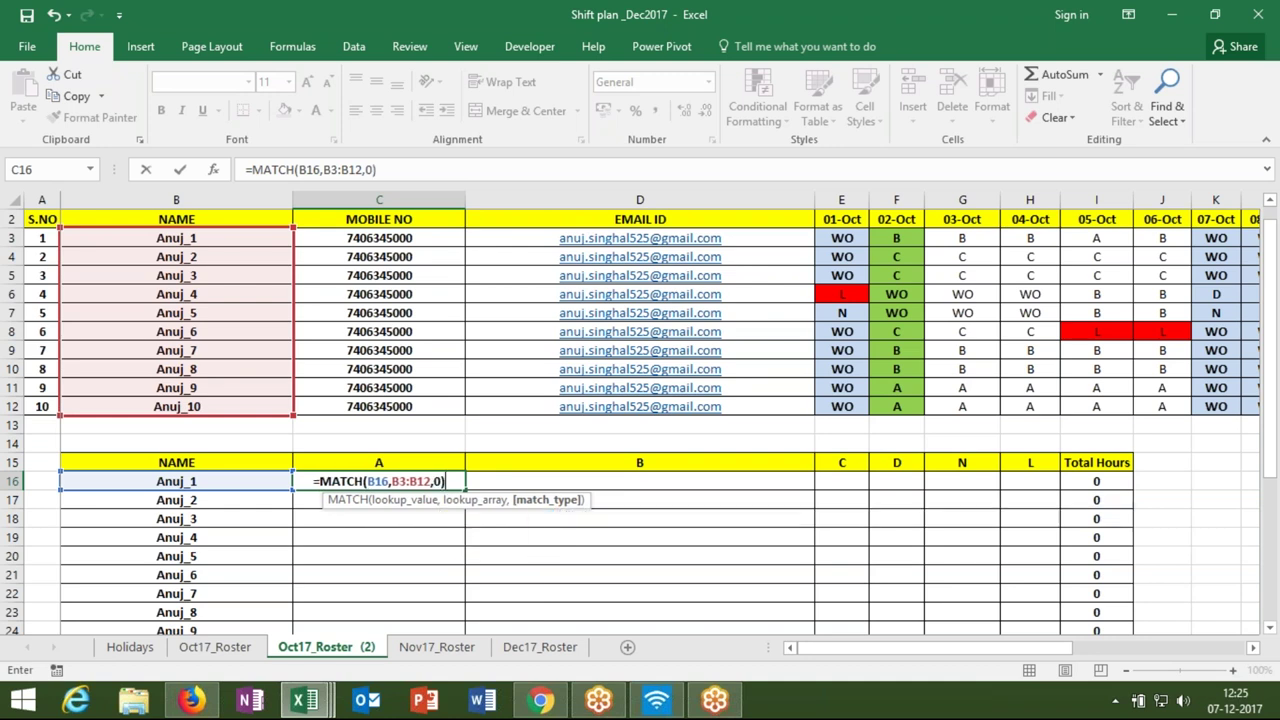
key("Return")
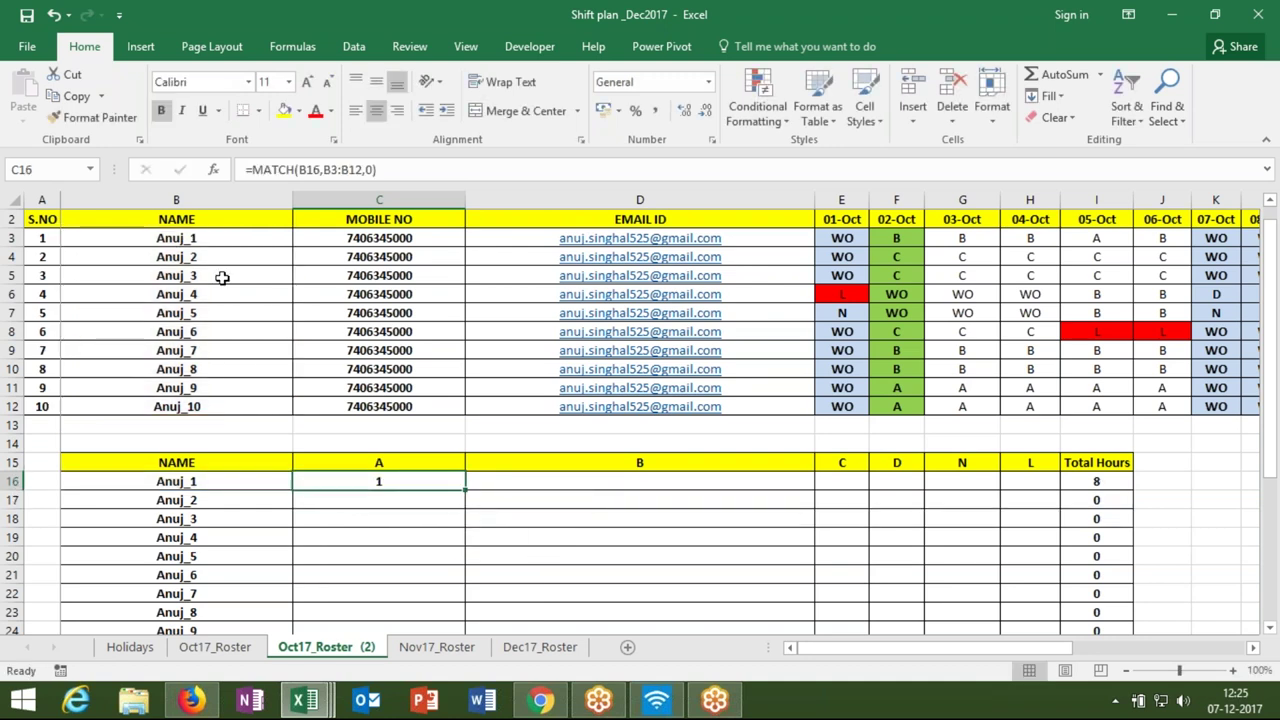
- Change the MATCH lookup range to start in column A and recommit it
left_click(335, 172)
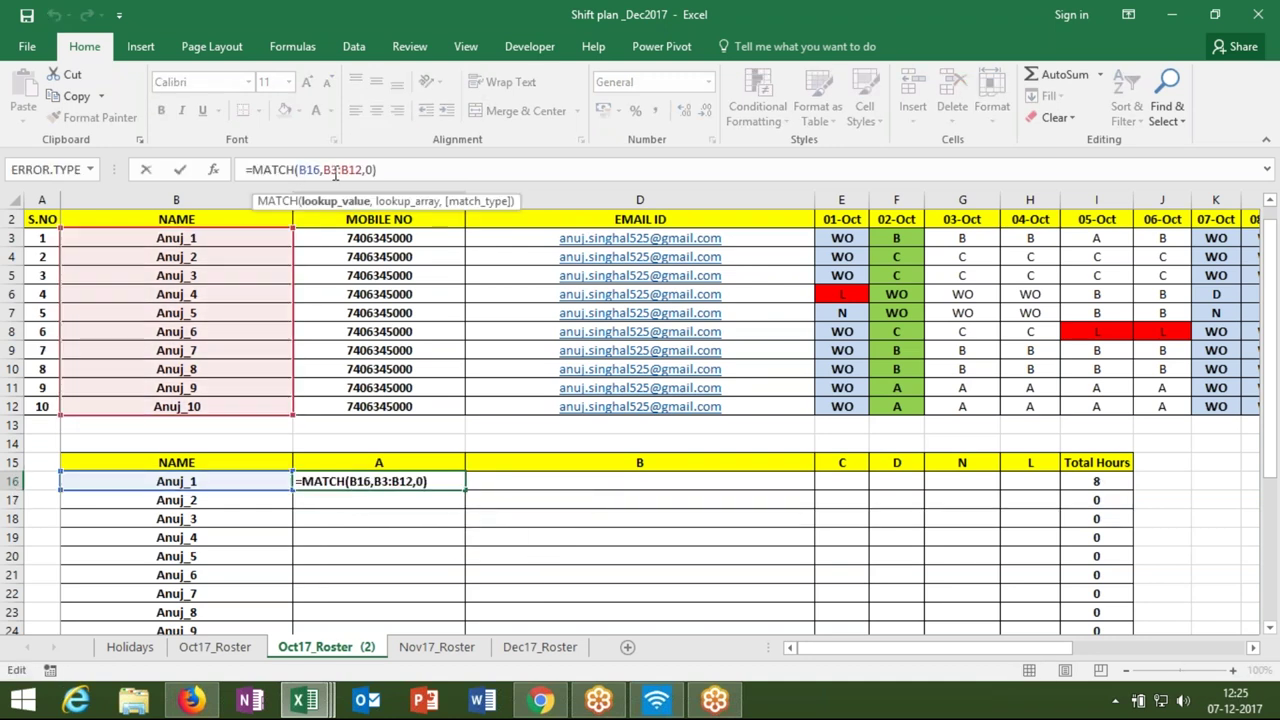
left_click(326, 172)
key("Delete")
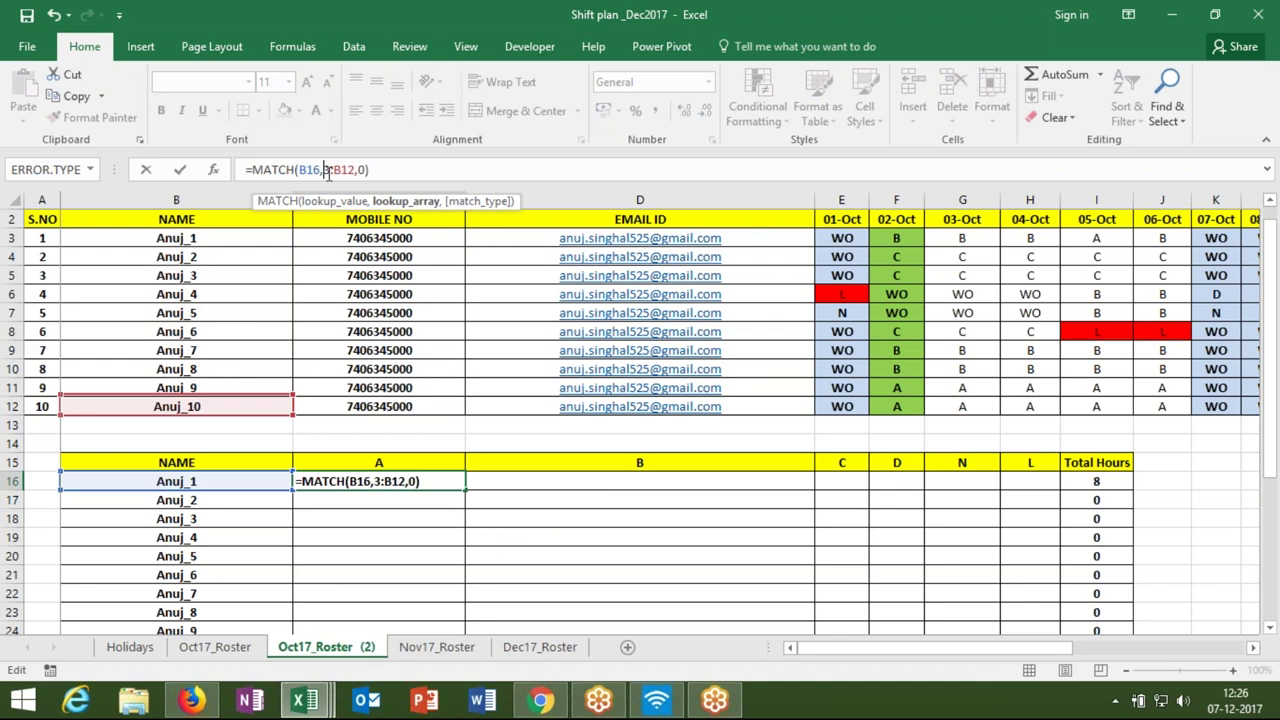
type("a")
key("Return")
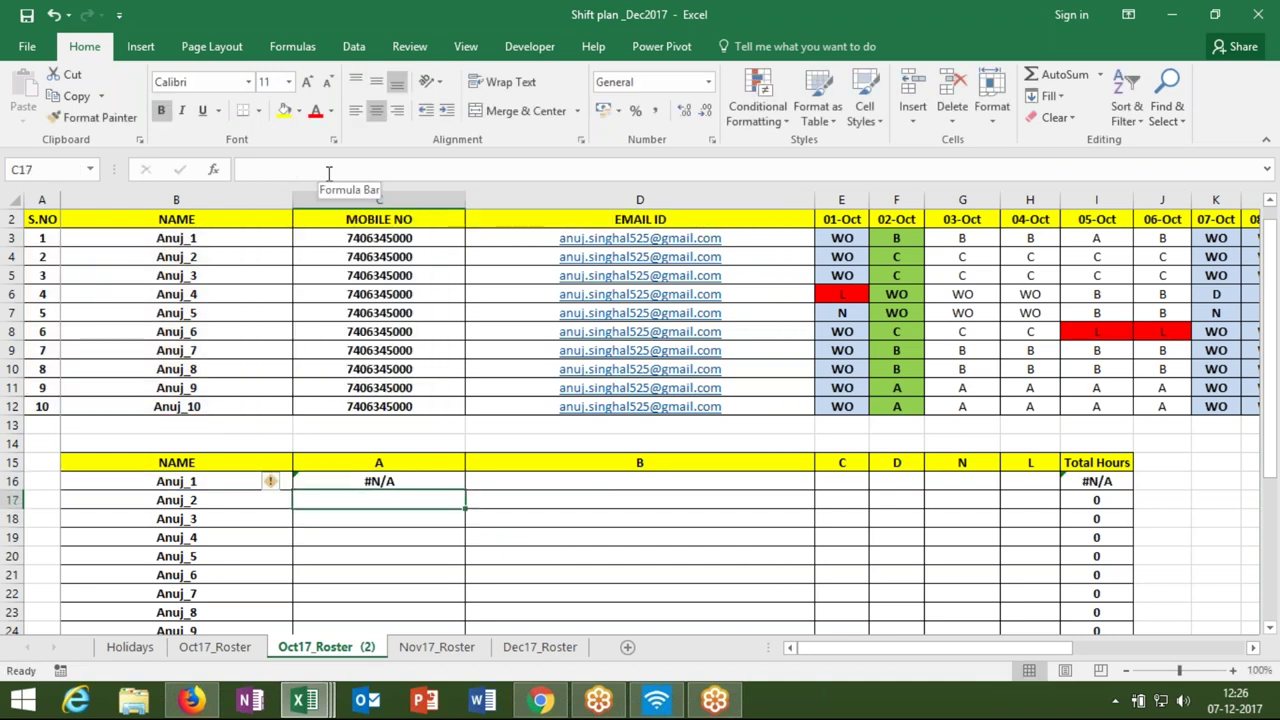
key("Up")
left_click(340, 170)
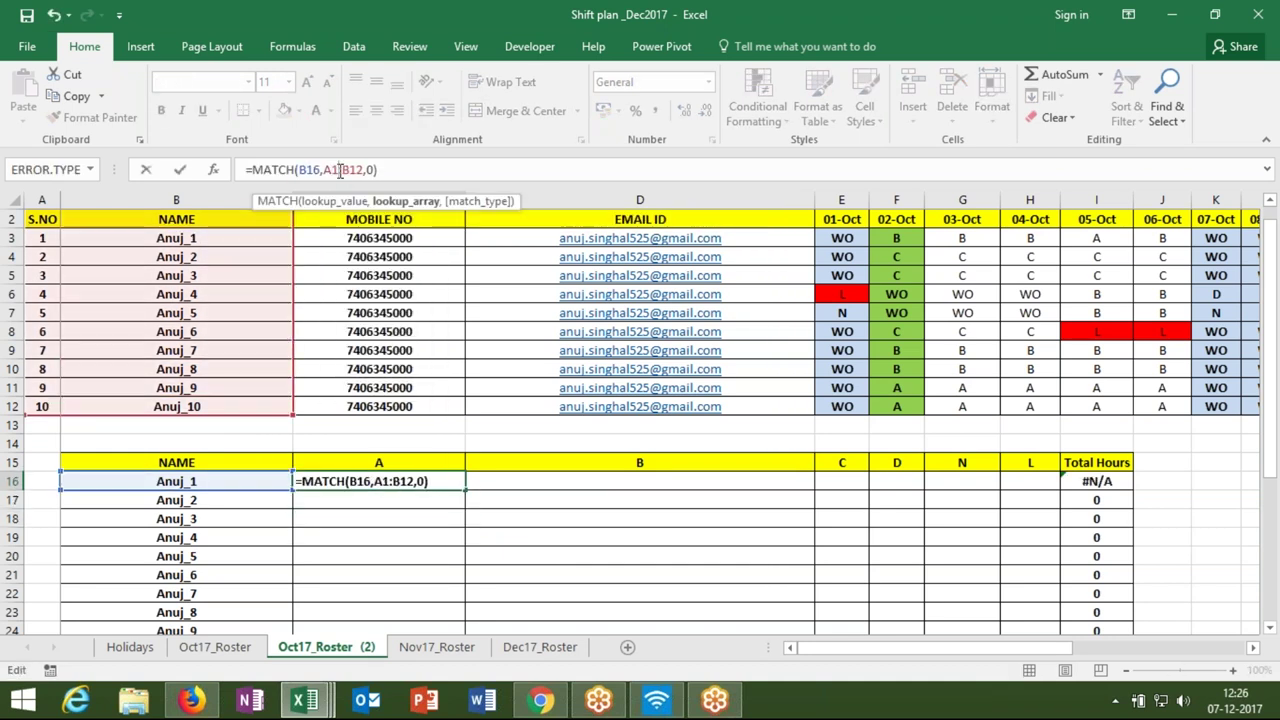
key("Return")
key("Up")
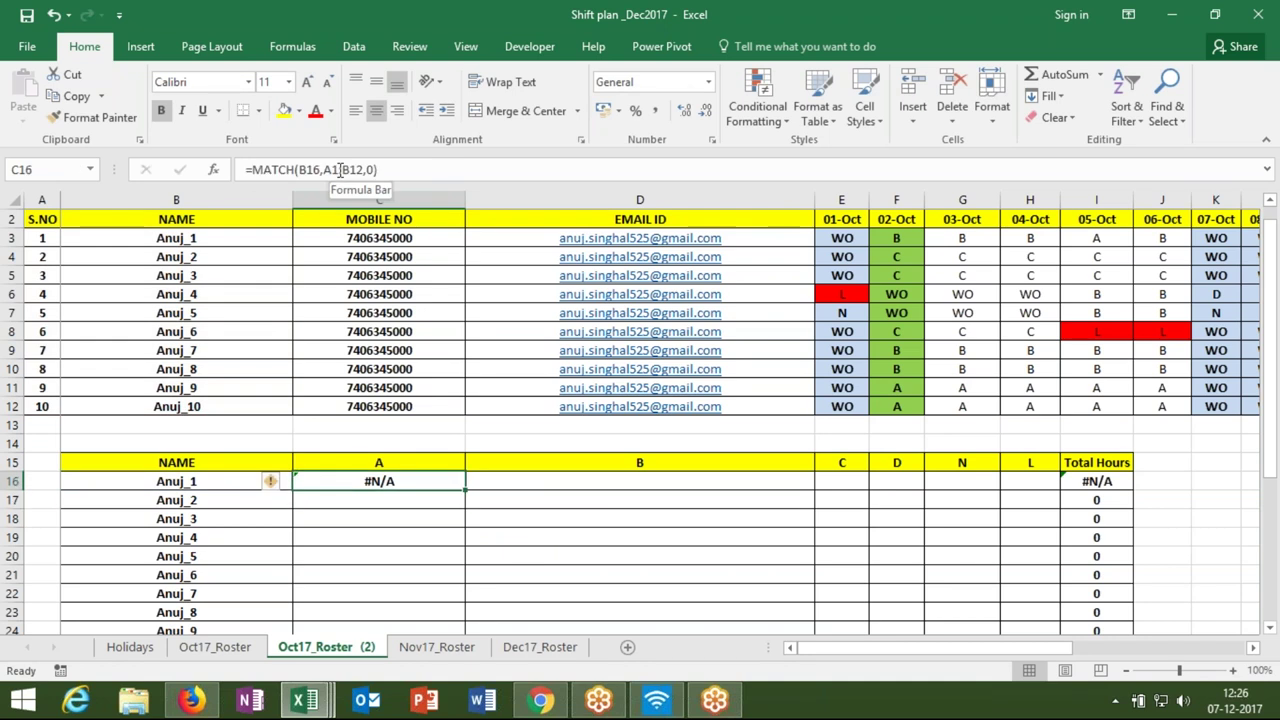
- Set the lookup range back to B1:B12 so MATCH returns 3
left_click(334, 170)
key("BackSpace")
type("b")
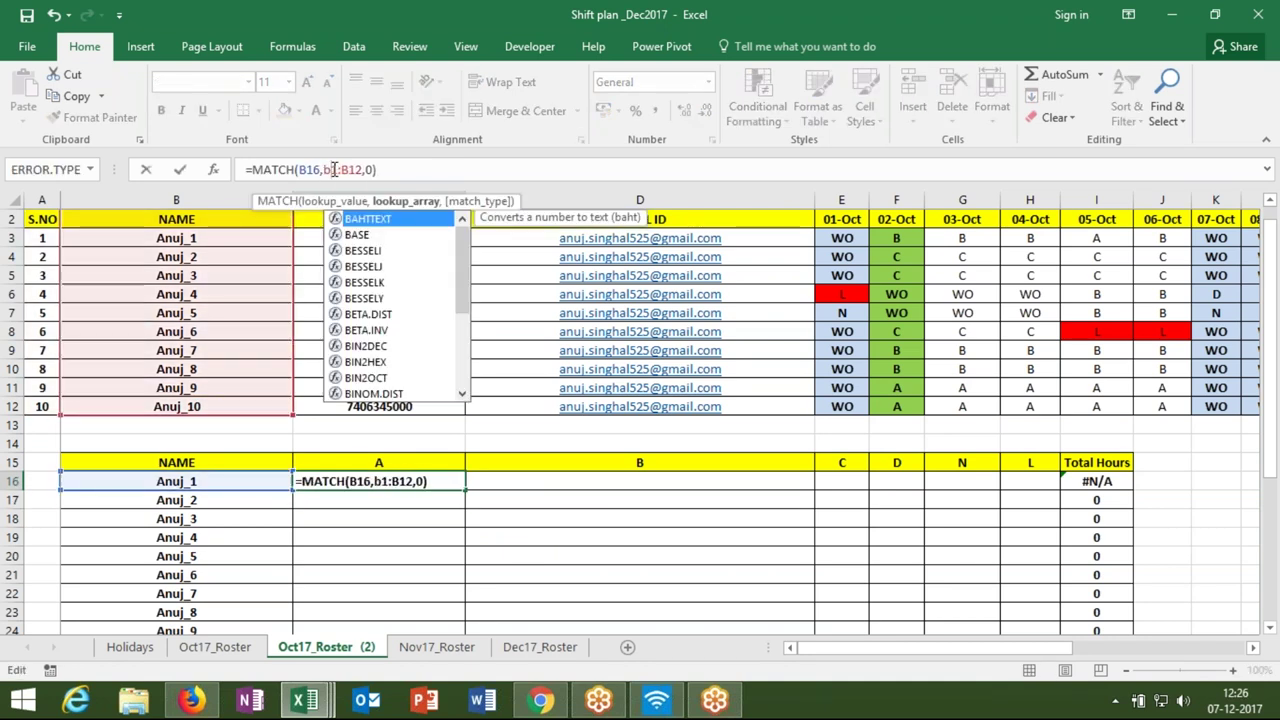
key("Return")
key("Up")
left_click(333, 170)
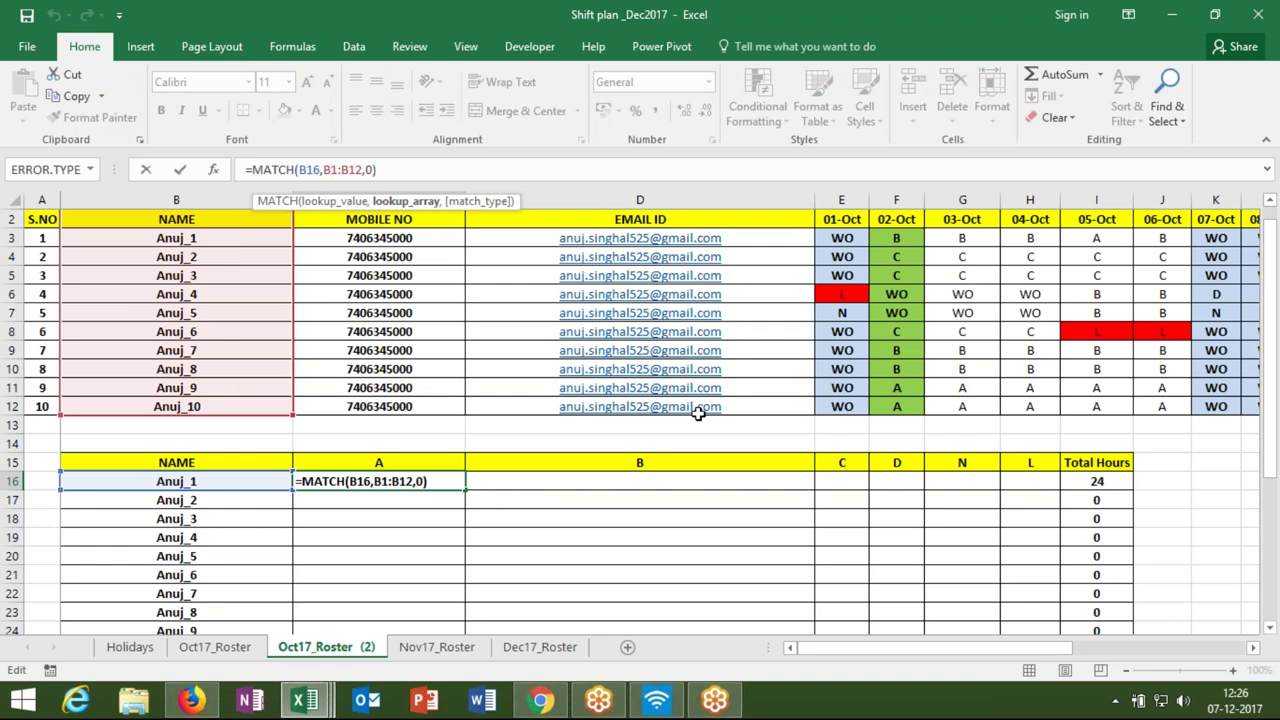
scroll(1270, 440, "up", 1)
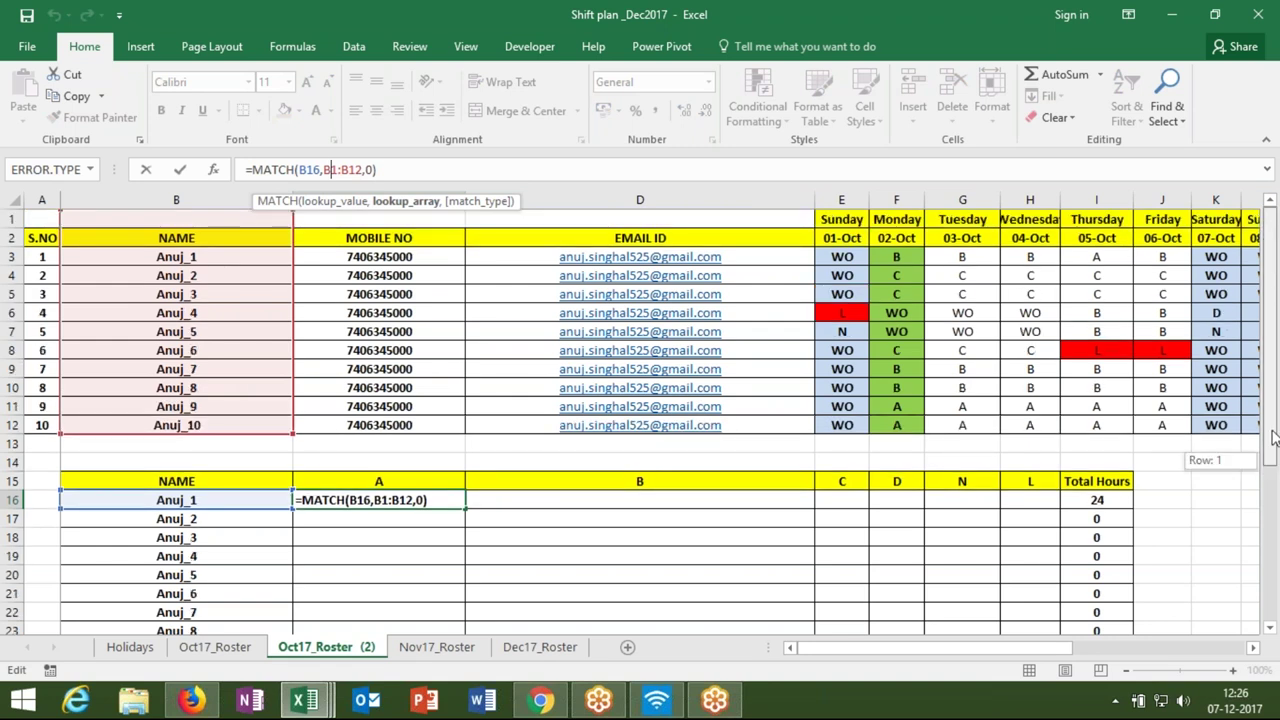
key("Return")
key("Up")
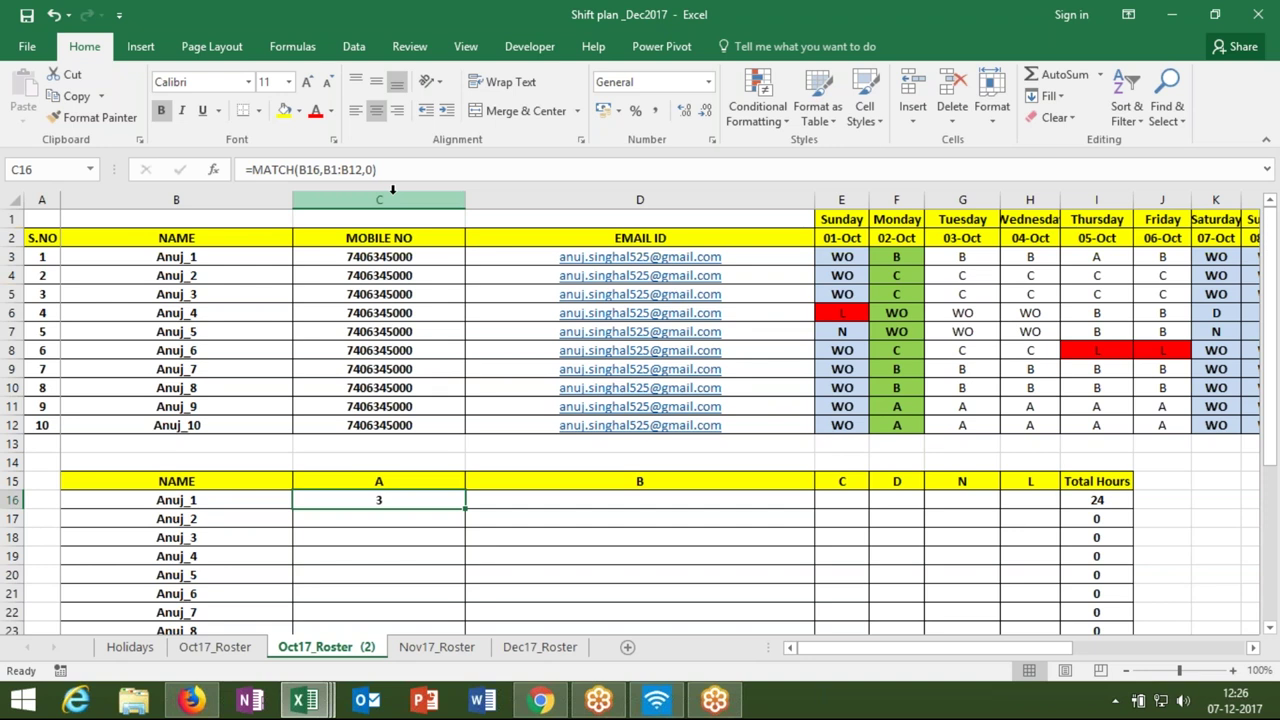
left_click(270, 178)
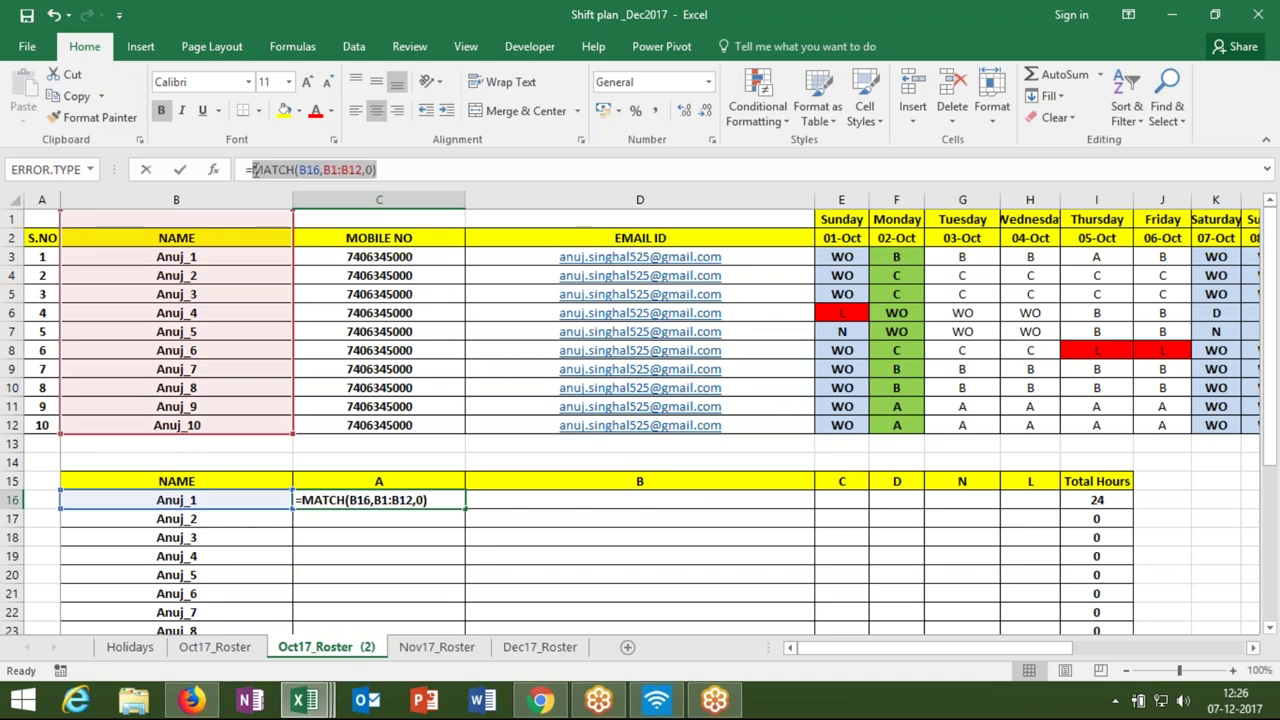
- Append &":"& and a second MATCH(B16,B1:B12,0) so C16 shows 3:3
left_click(254, 170)
left_click(387, 169)
type("&\":\"")
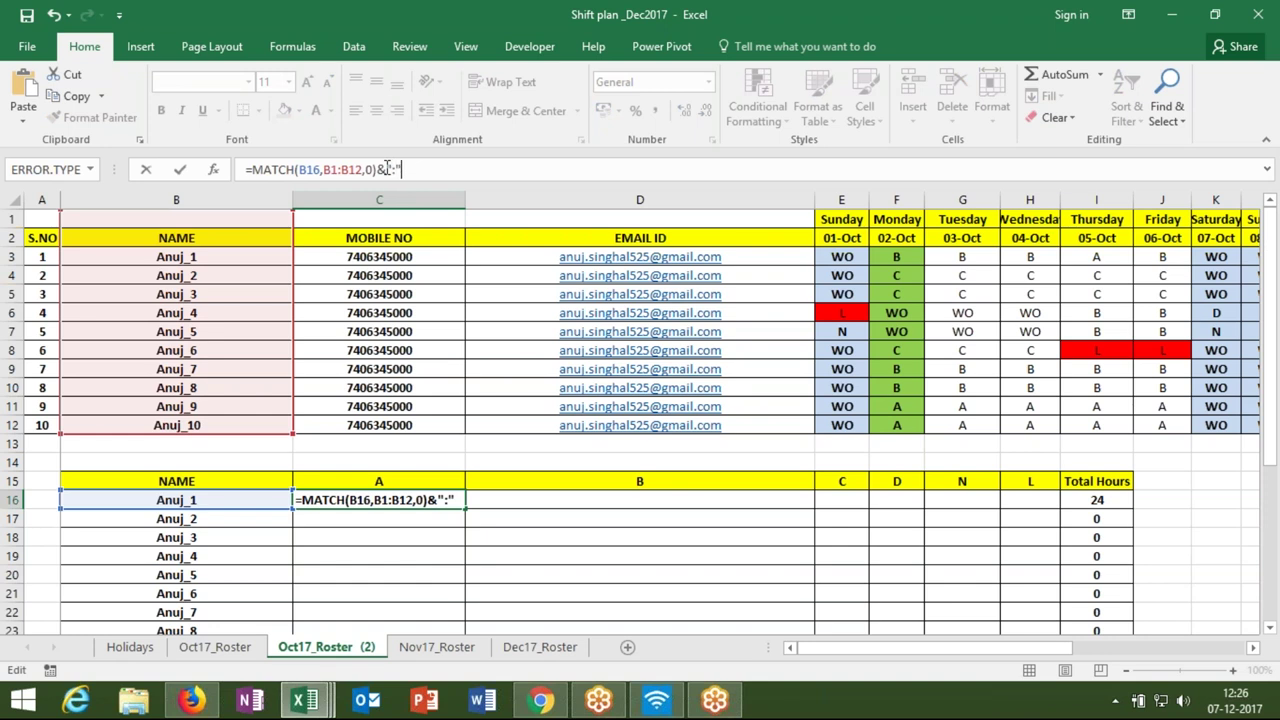
type("&")
type("MATCH(B16,B1:B12,0)")
key("Return")
key("Up")
key("Down")
- Test a whole-row-3 reference in C17, cancel it, and reopen C16's formula
key("F2")
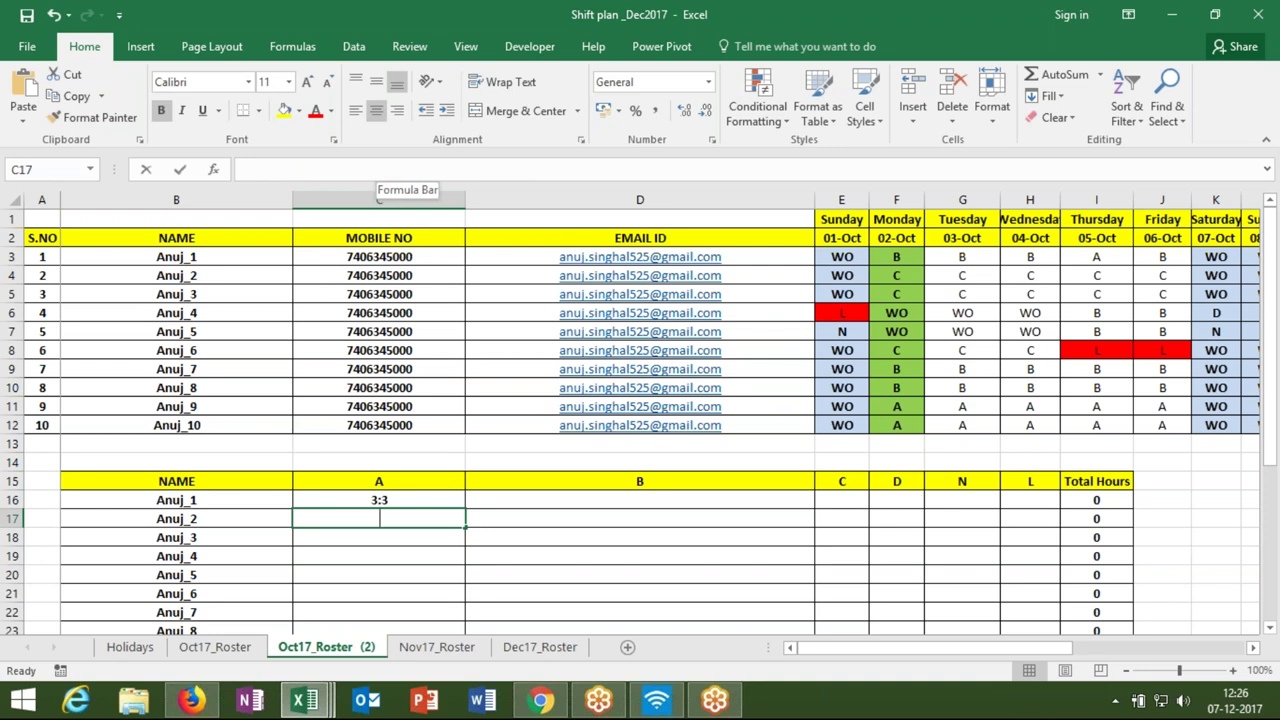
type("=")
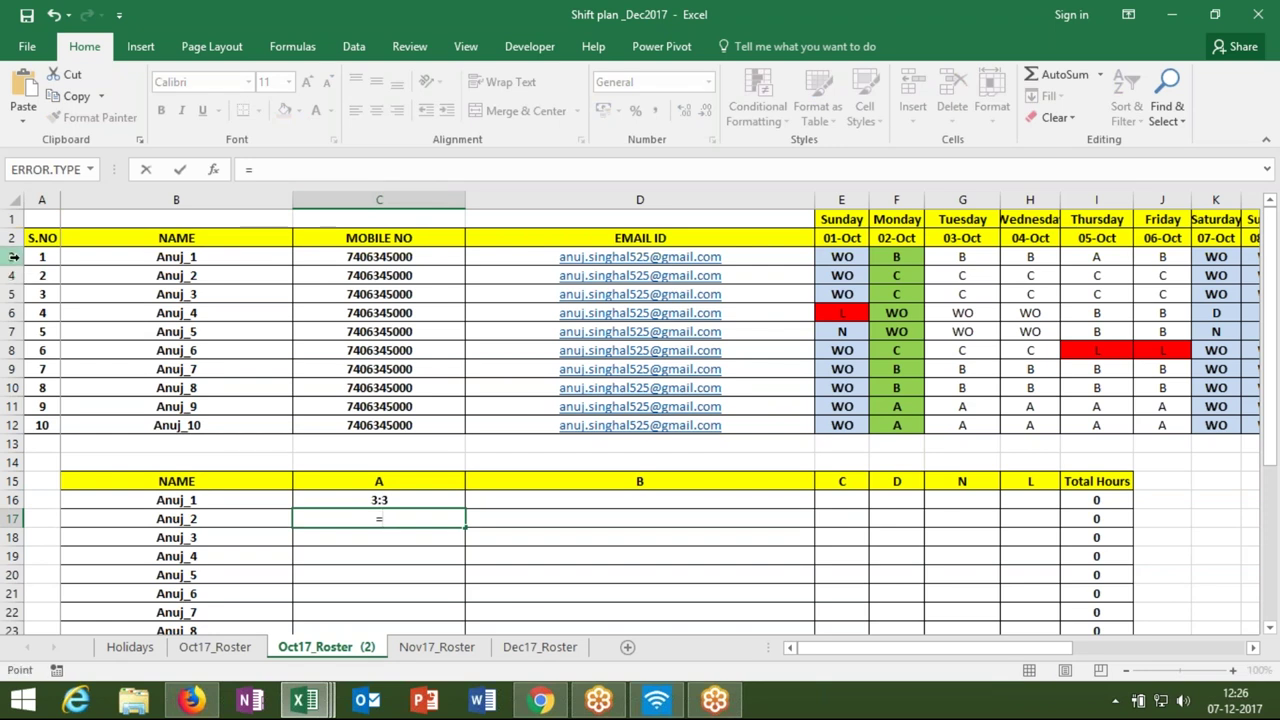
left_click(14, 257)
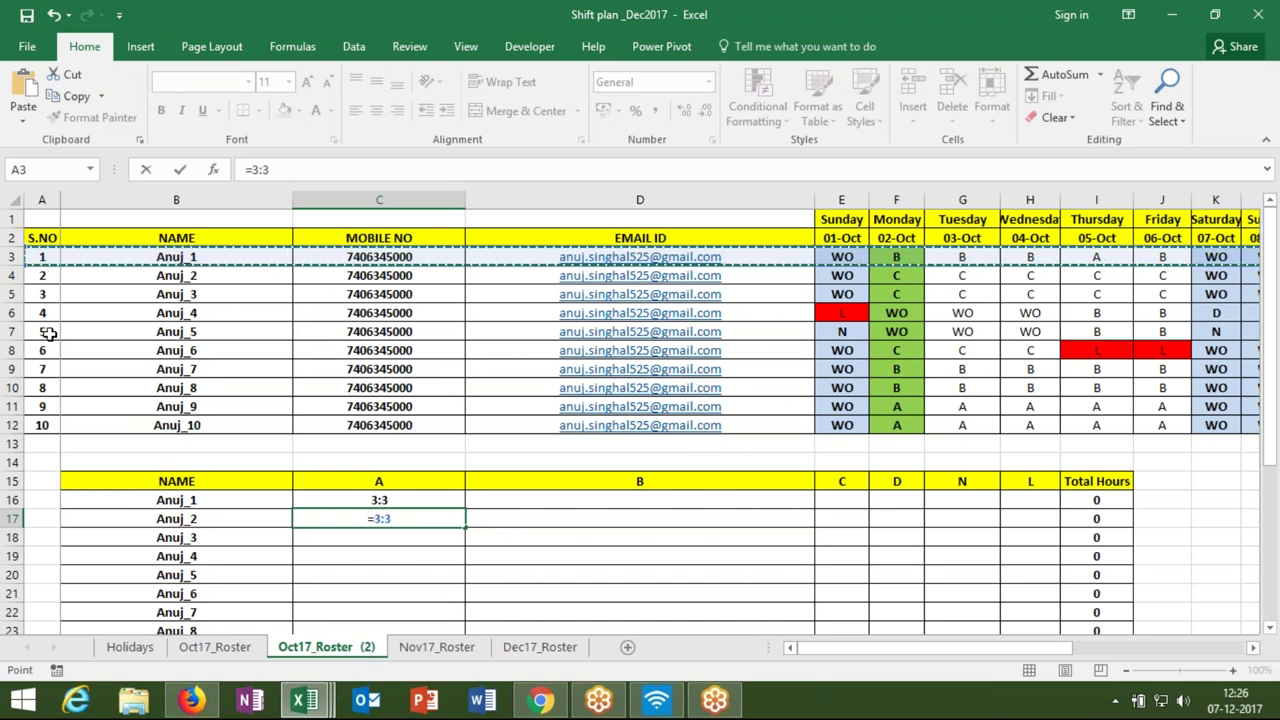
key("Escape")
left_click(346, 500)
left_click_drag(349, 505, 349, 505)
left_click(603, 397)
double_click(349, 500)
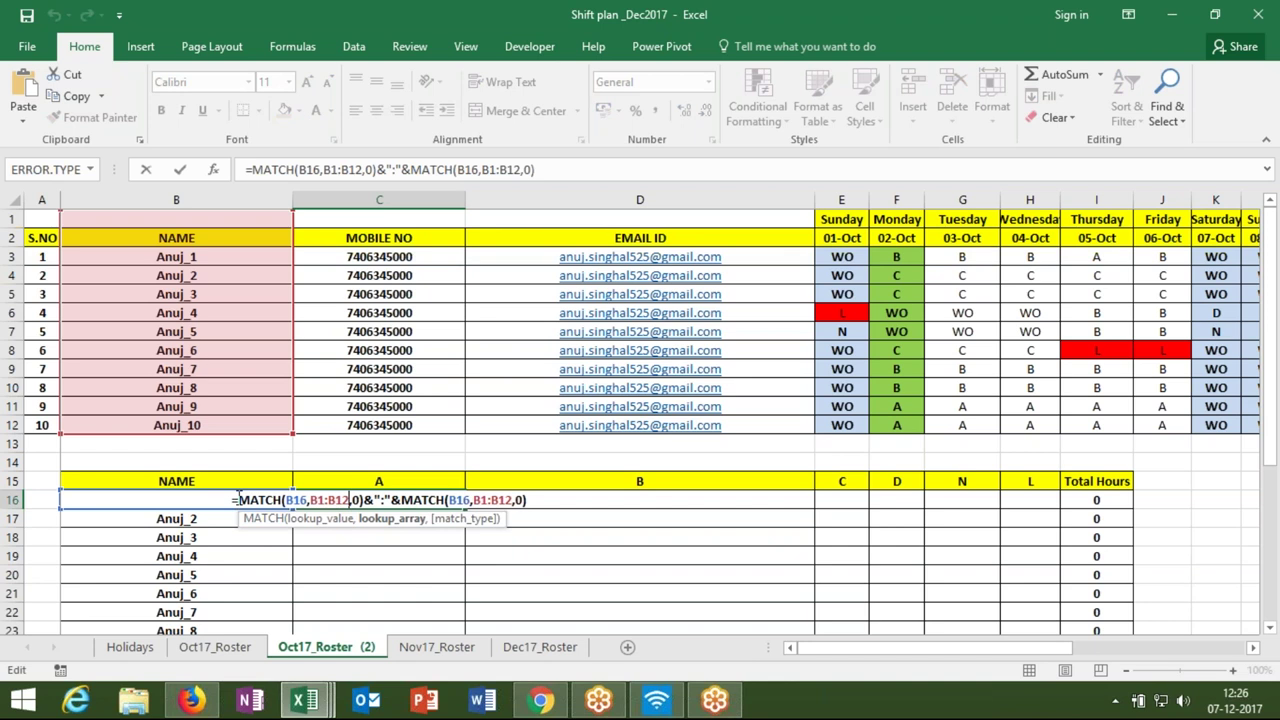
- Wrap C16's MATCH row reference in COUNTIF and INDIRECT using formula autocomplete
left_click(237, 499)
type("coun")
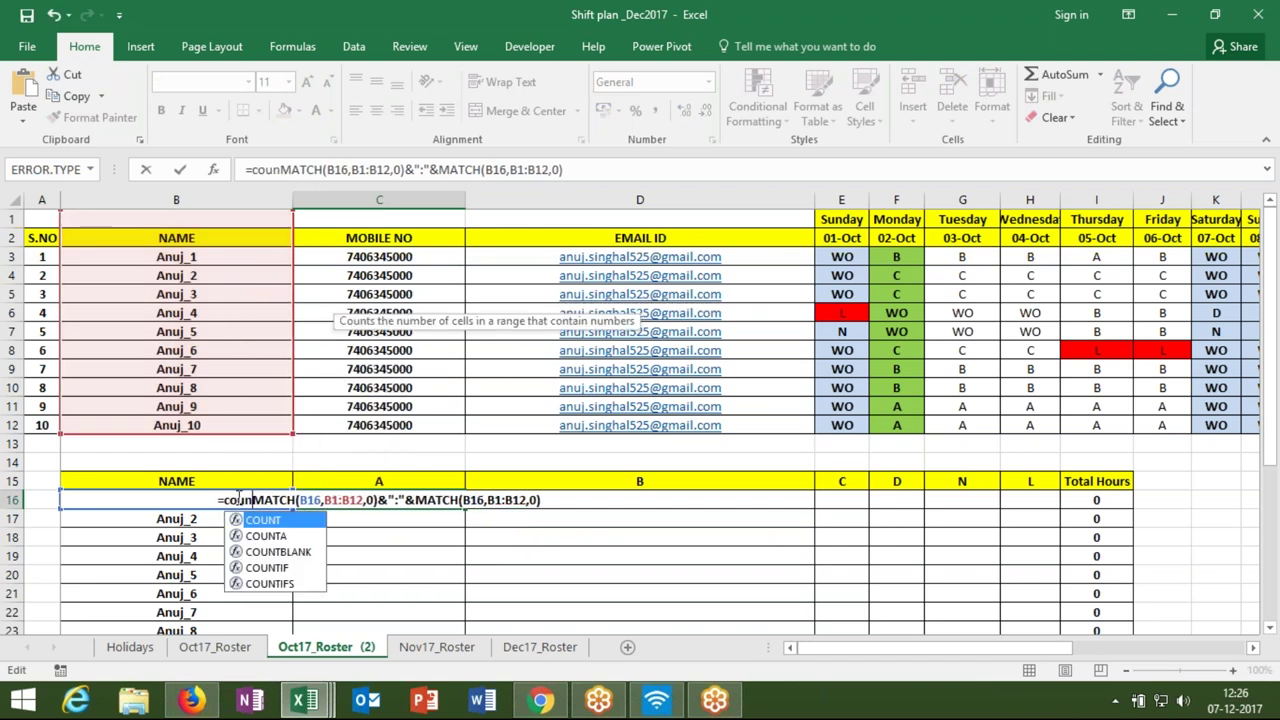
key("Down")
key("Down")
key("Down")
key("Tab")
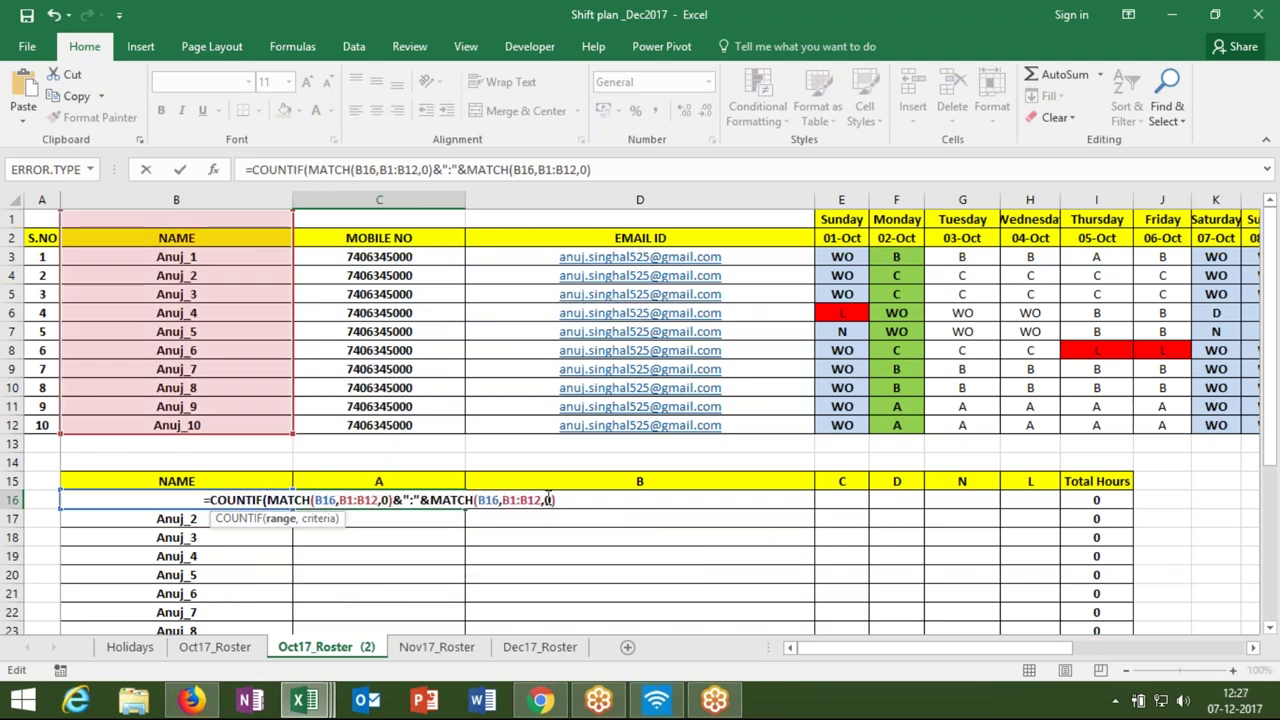
type("ind")
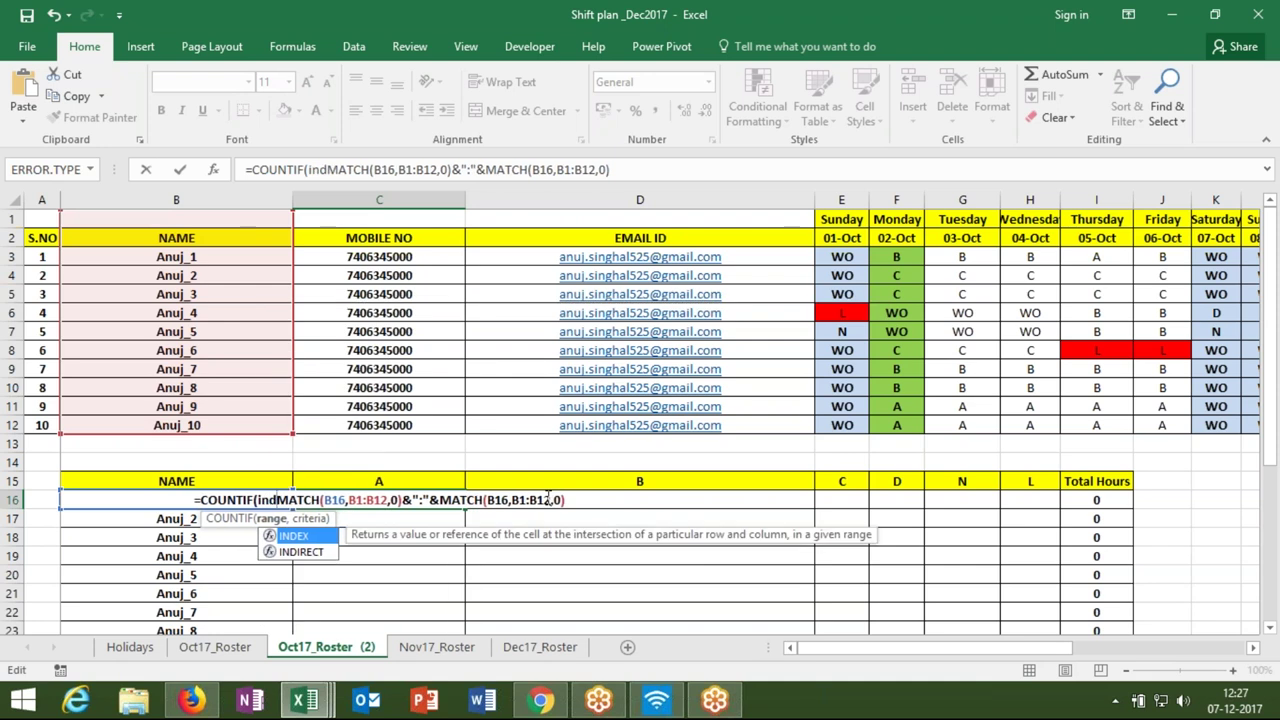
key("Down")
key("Tab")
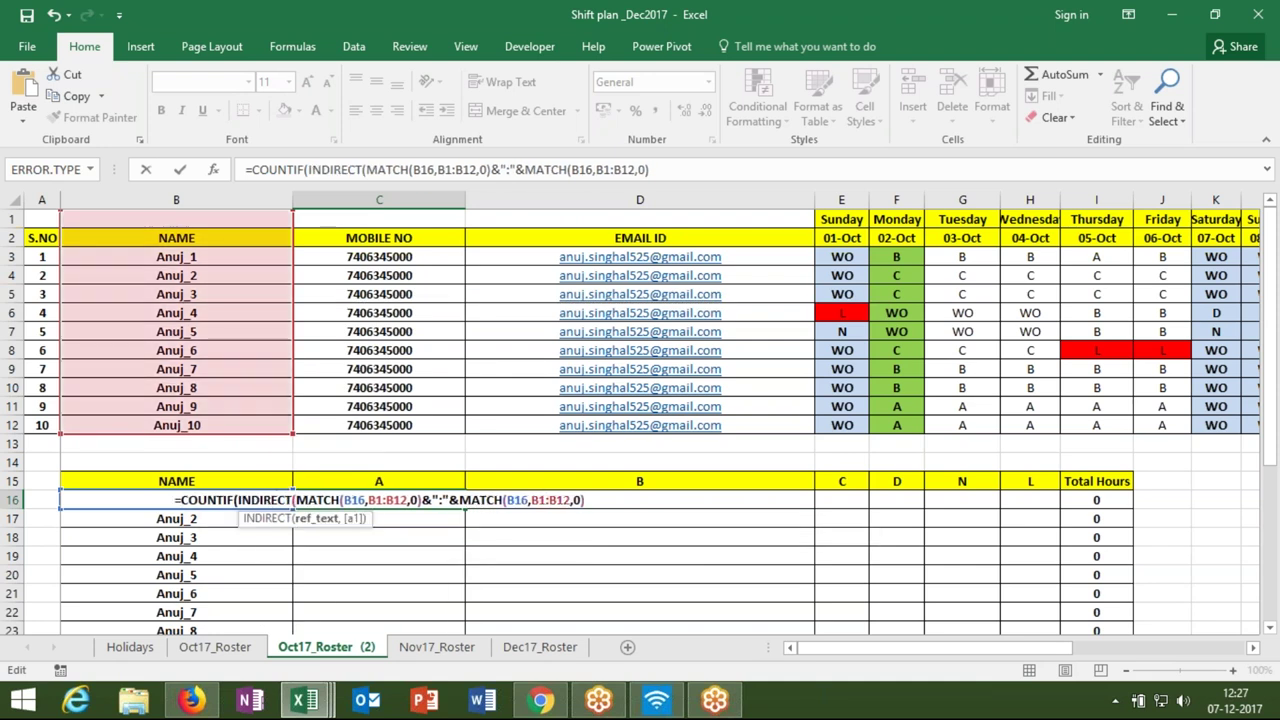
- Use C15 as the COUNTIF criteria and commit, so C16 returns 1
type("),")
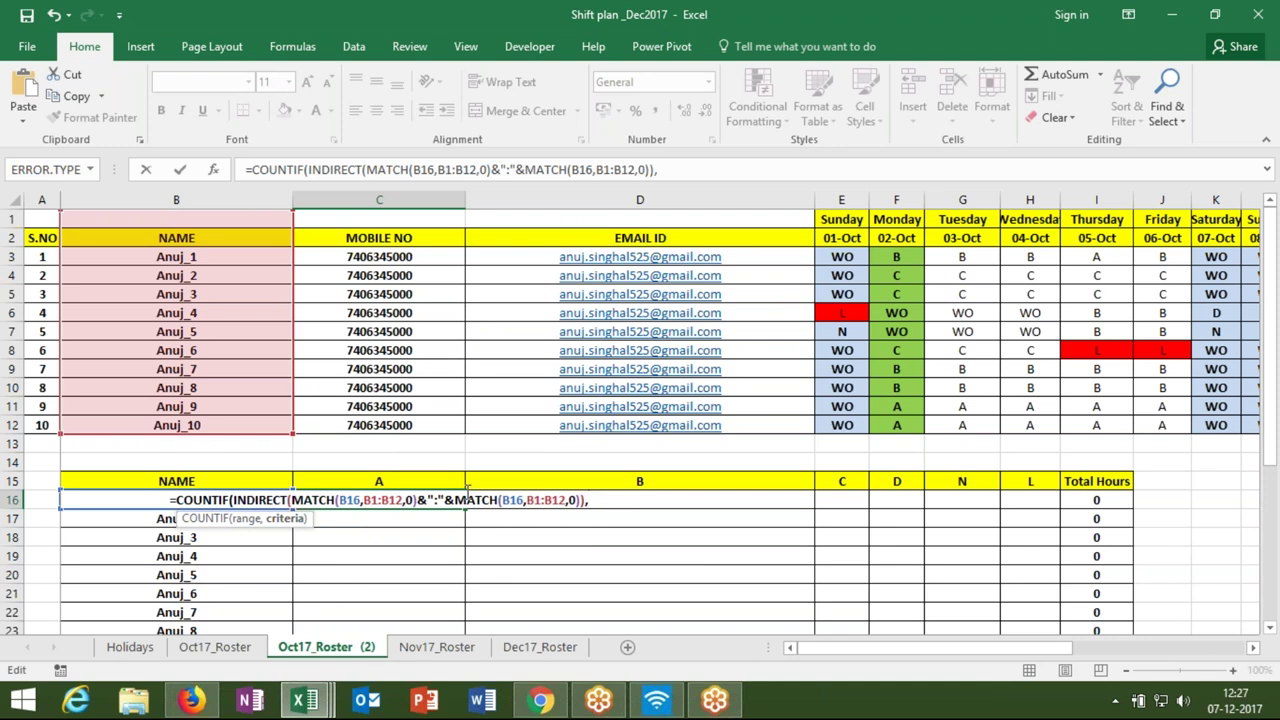
left_click(437, 480)
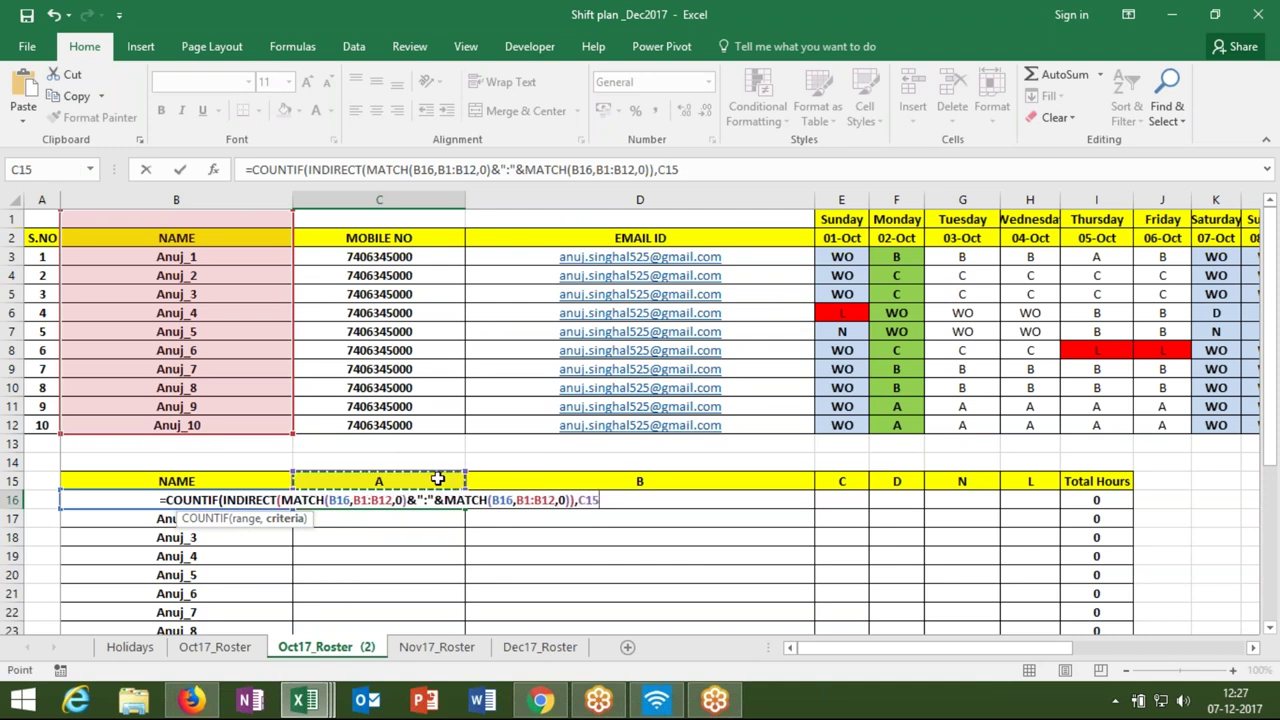
type(")")
key("Return")
key("Up")
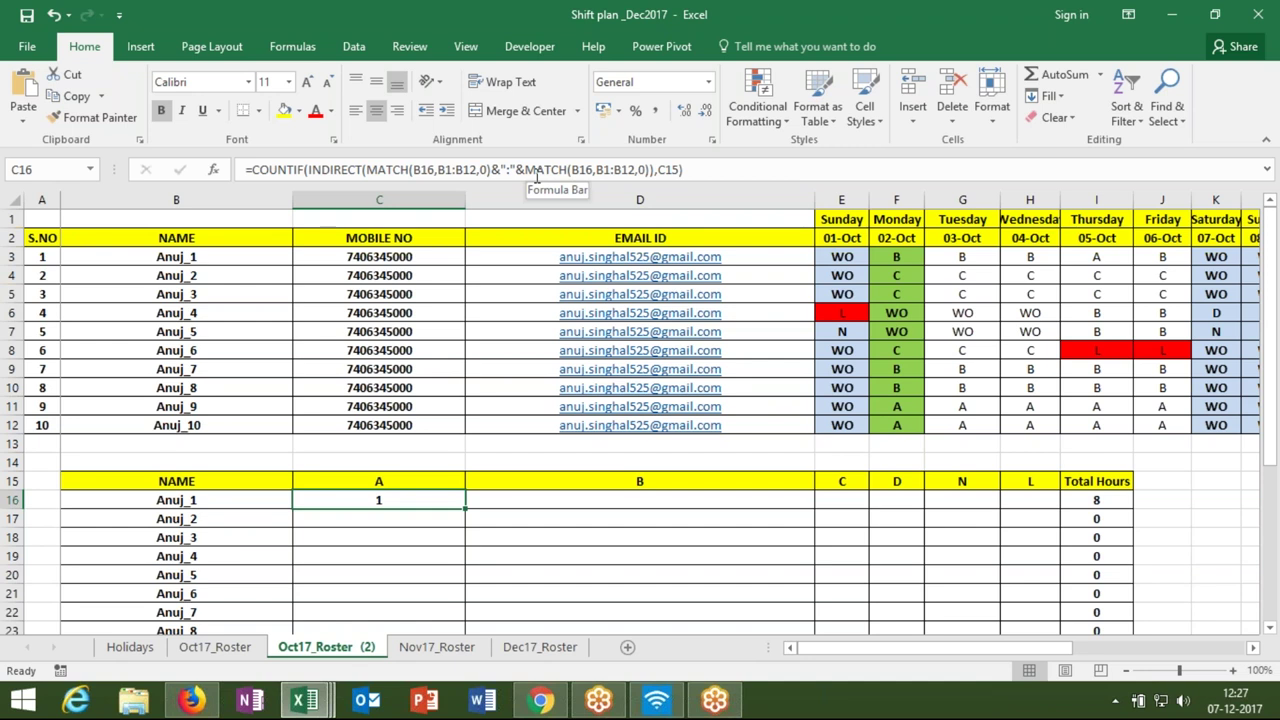
double_click(395, 502)
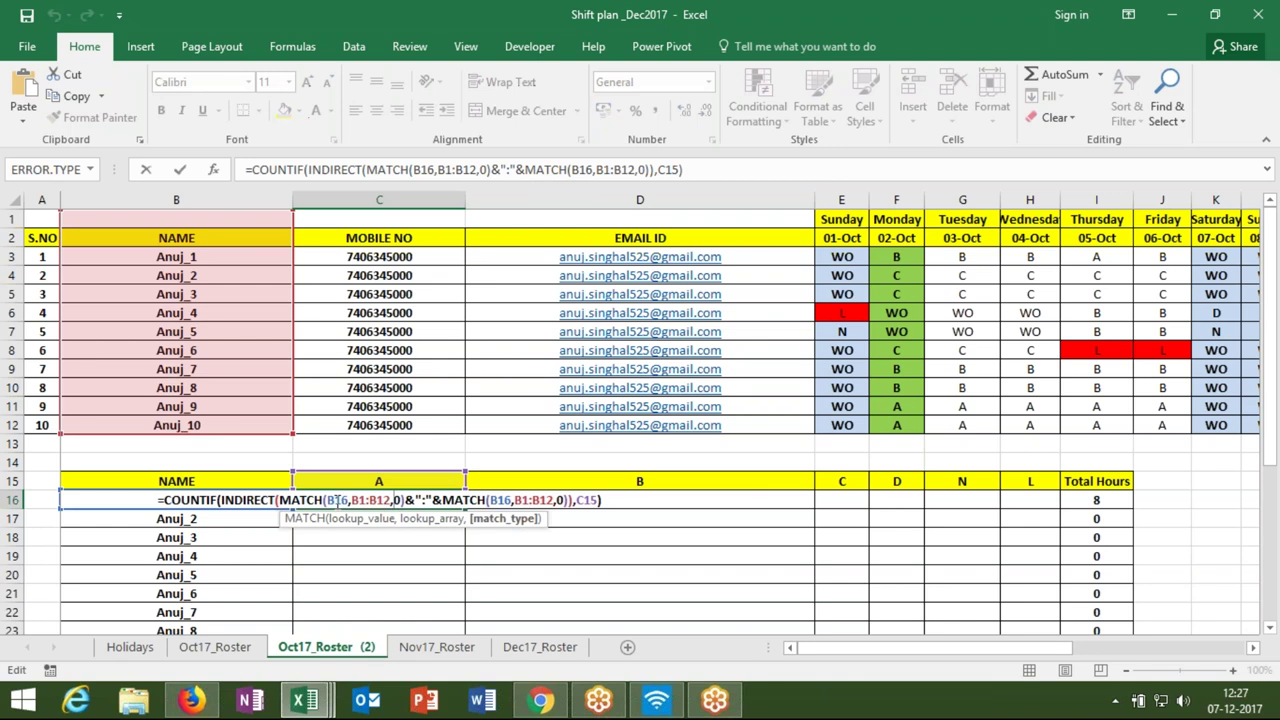
- In C16's first MATCH, anchor the name as $B16 and the range as $B$1:$B$12
left_click(333, 500)
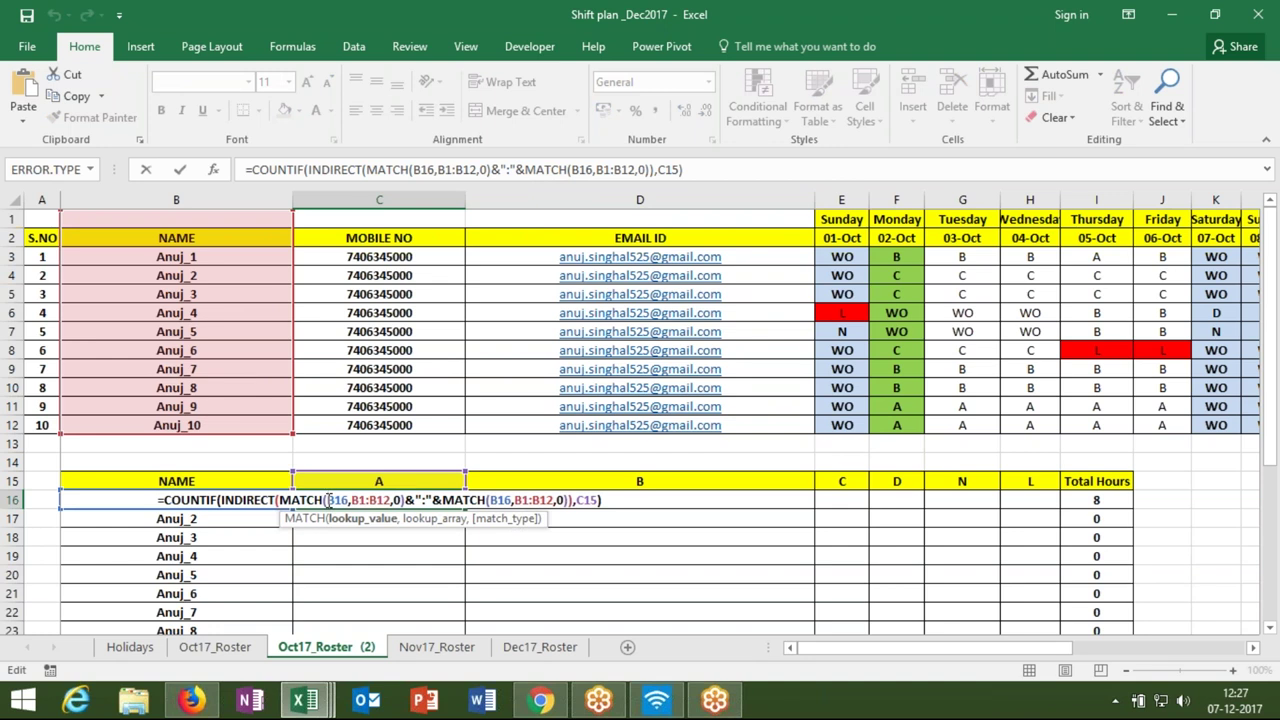
type("$")
left_click(363, 500)
key("F4")
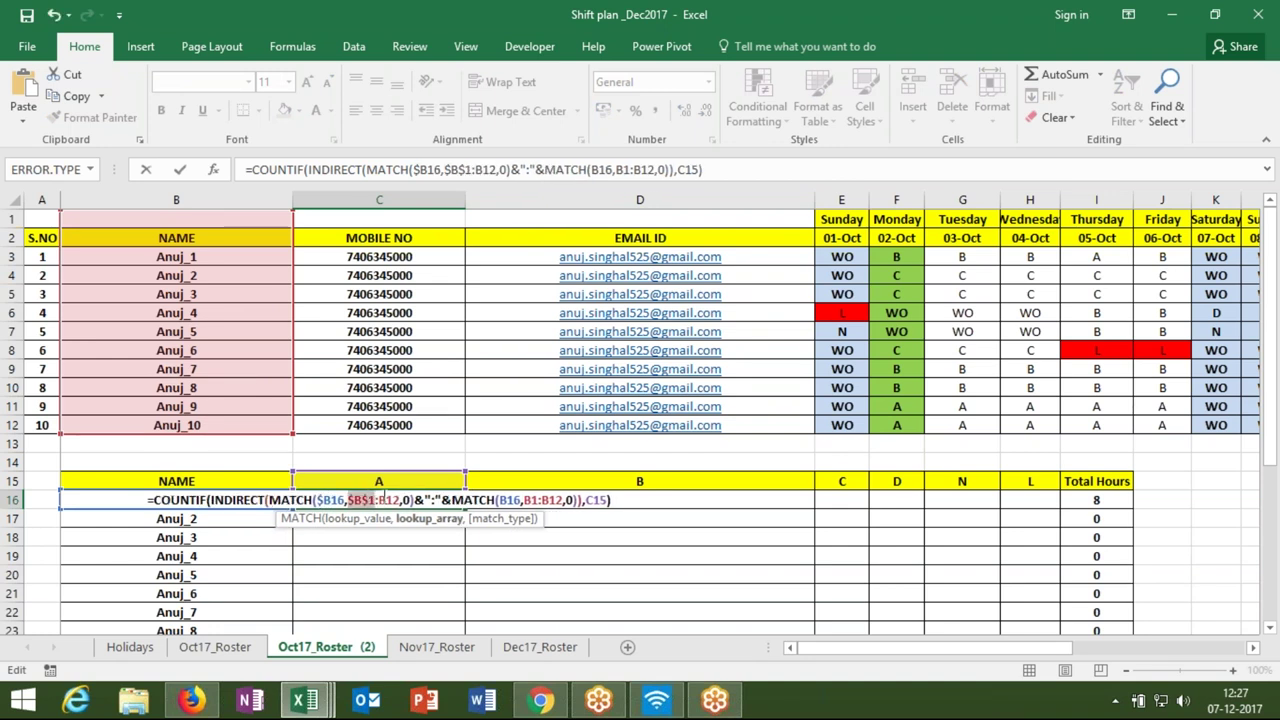
left_click(388, 500)
key("F4")
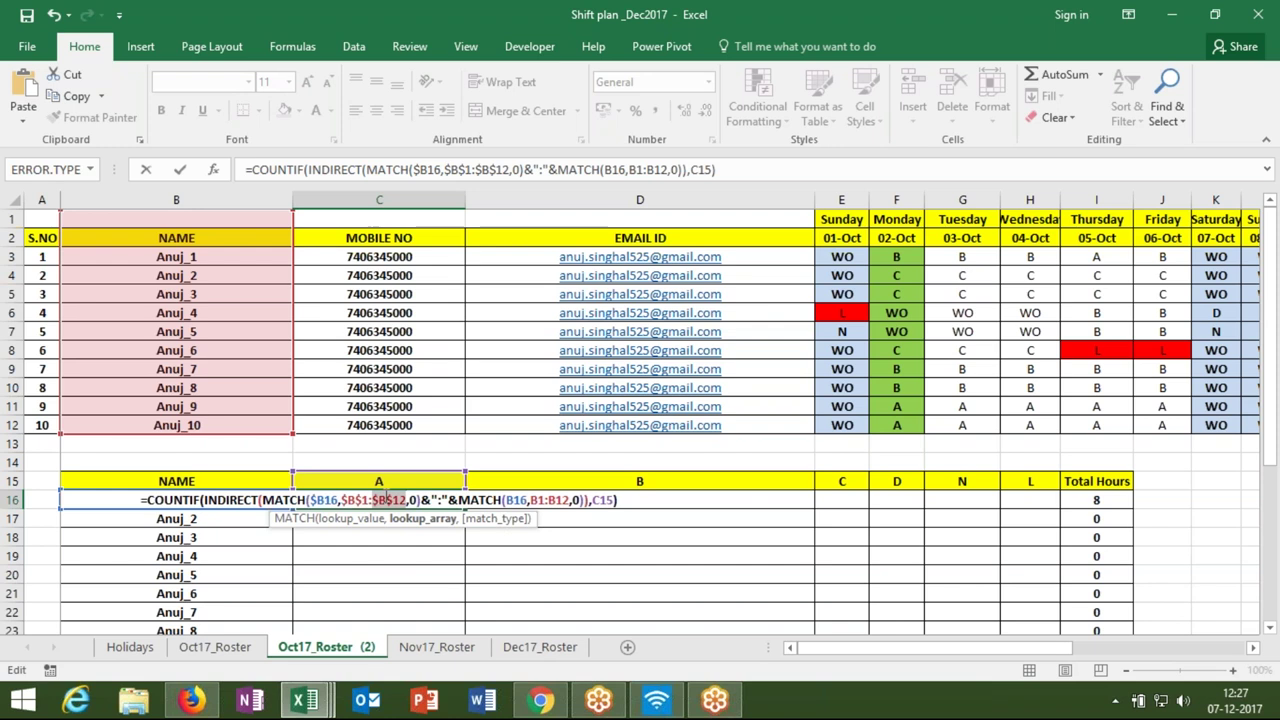
- Anchor the second MATCH as $B16 and $B$1:$B$12, and lock the criteria as C$15
left_click(512, 500)
type("$")
left_click(543, 500)
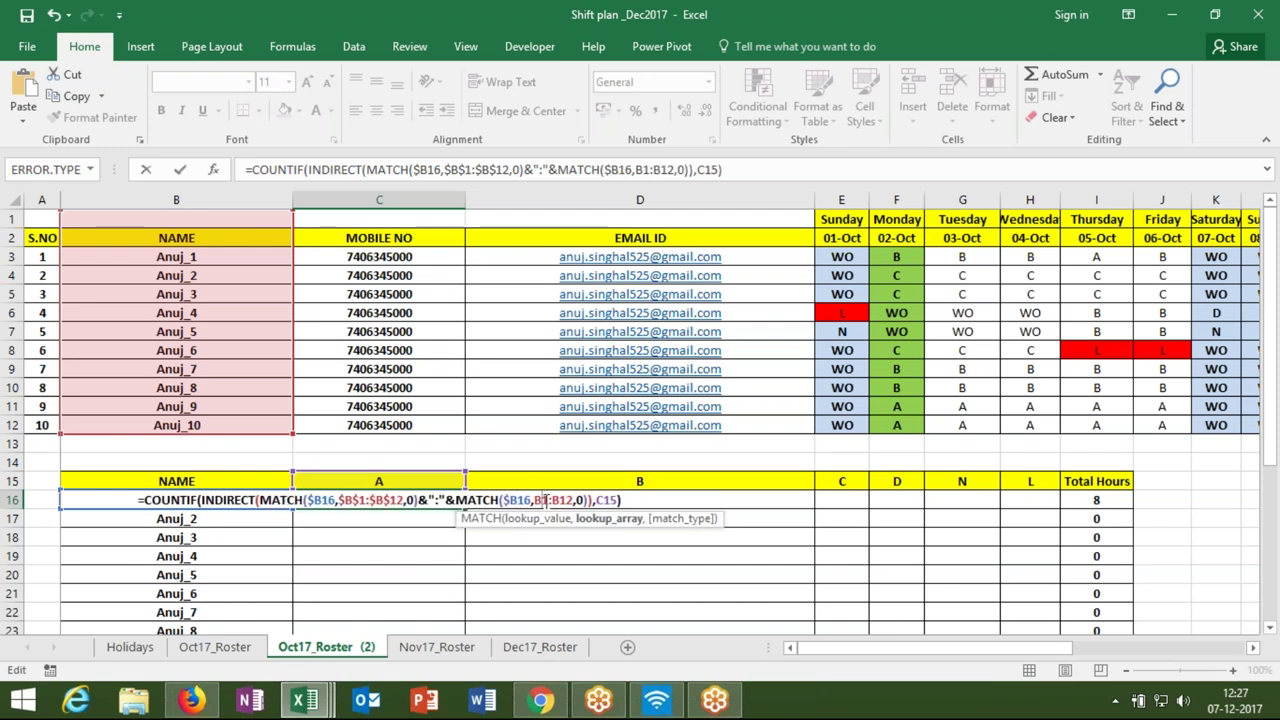
key("F4")
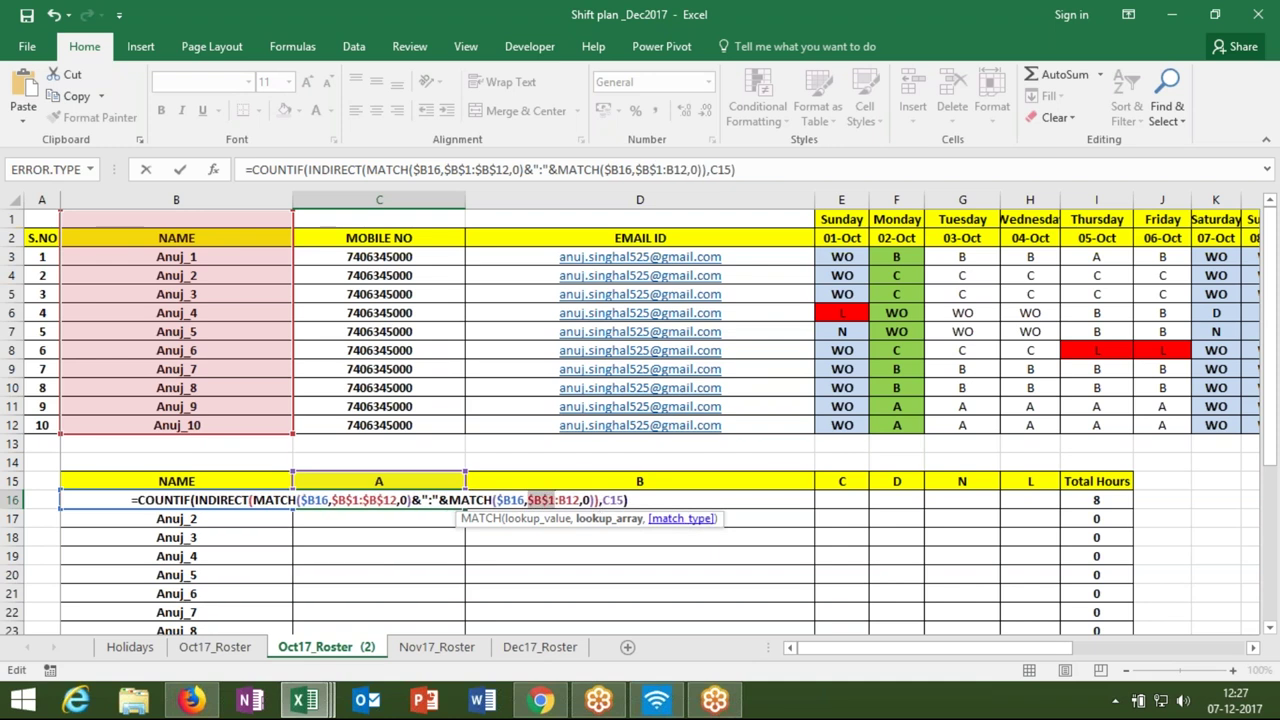
left_click(573, 500)
key("F4")
left_click(619, 500)
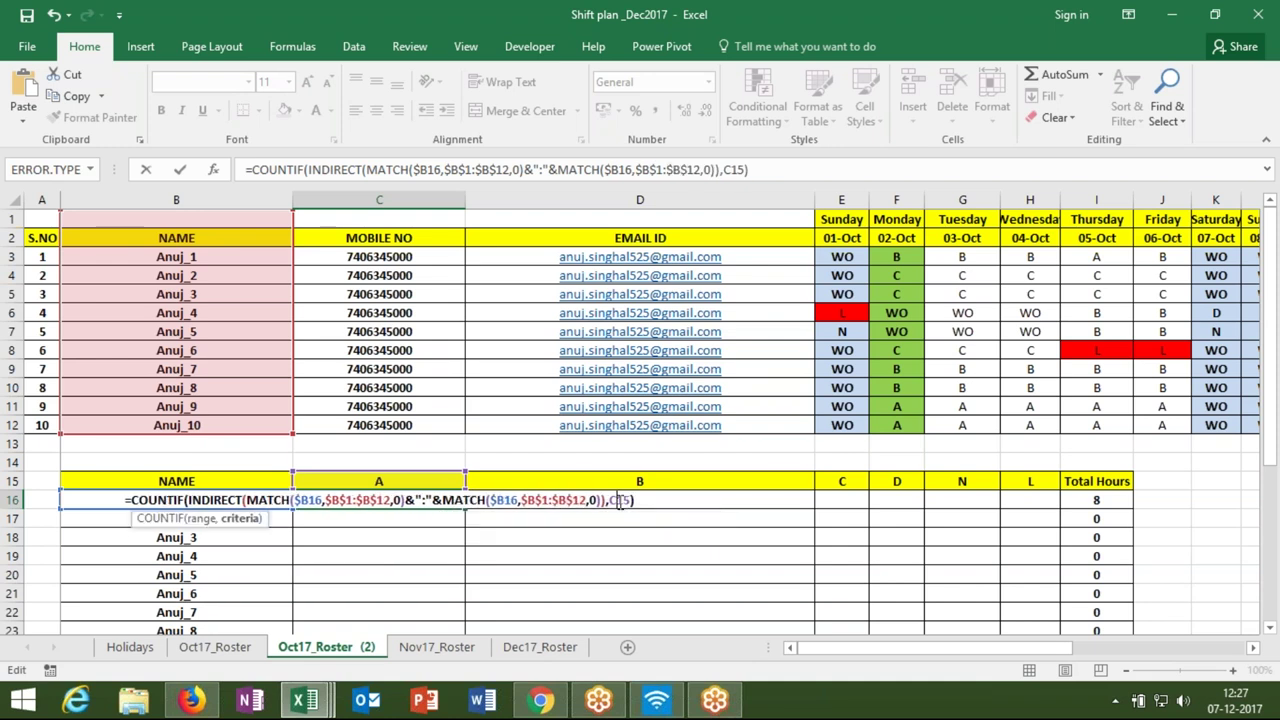
key("F4")
key("F4")
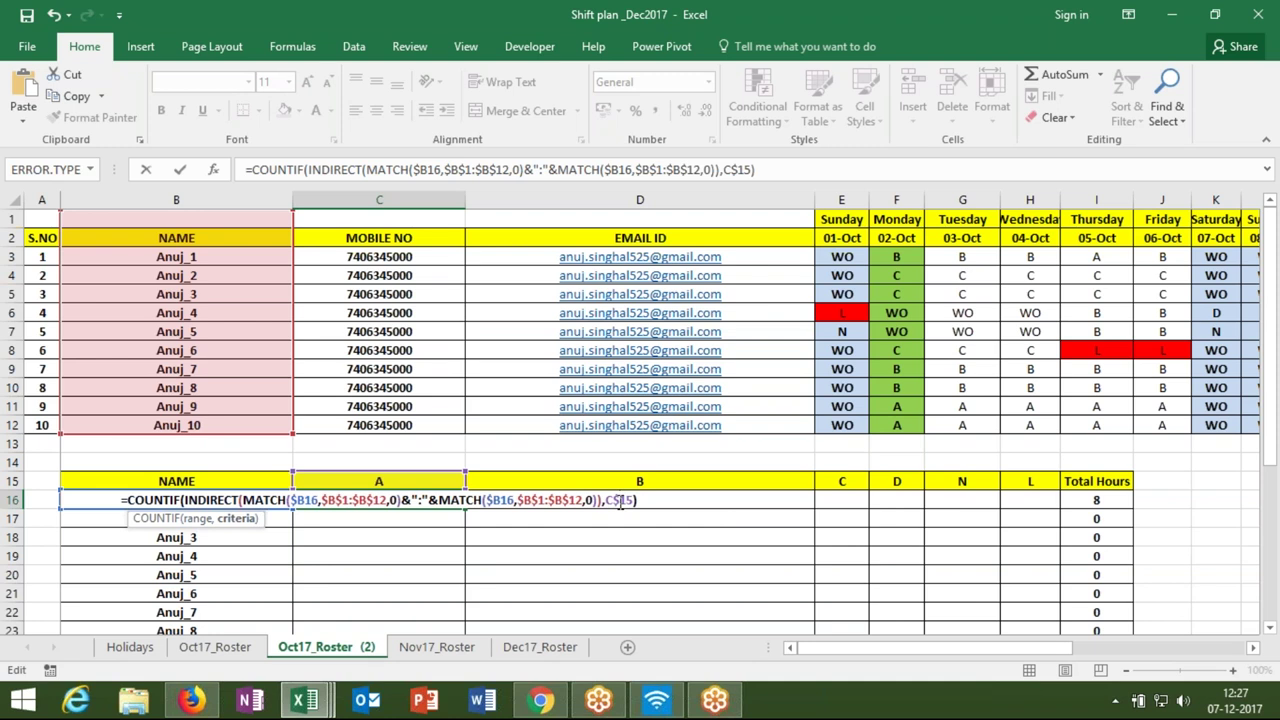
key("ctrl+Return")
left_click_drag(379, 500, 1030, 518)
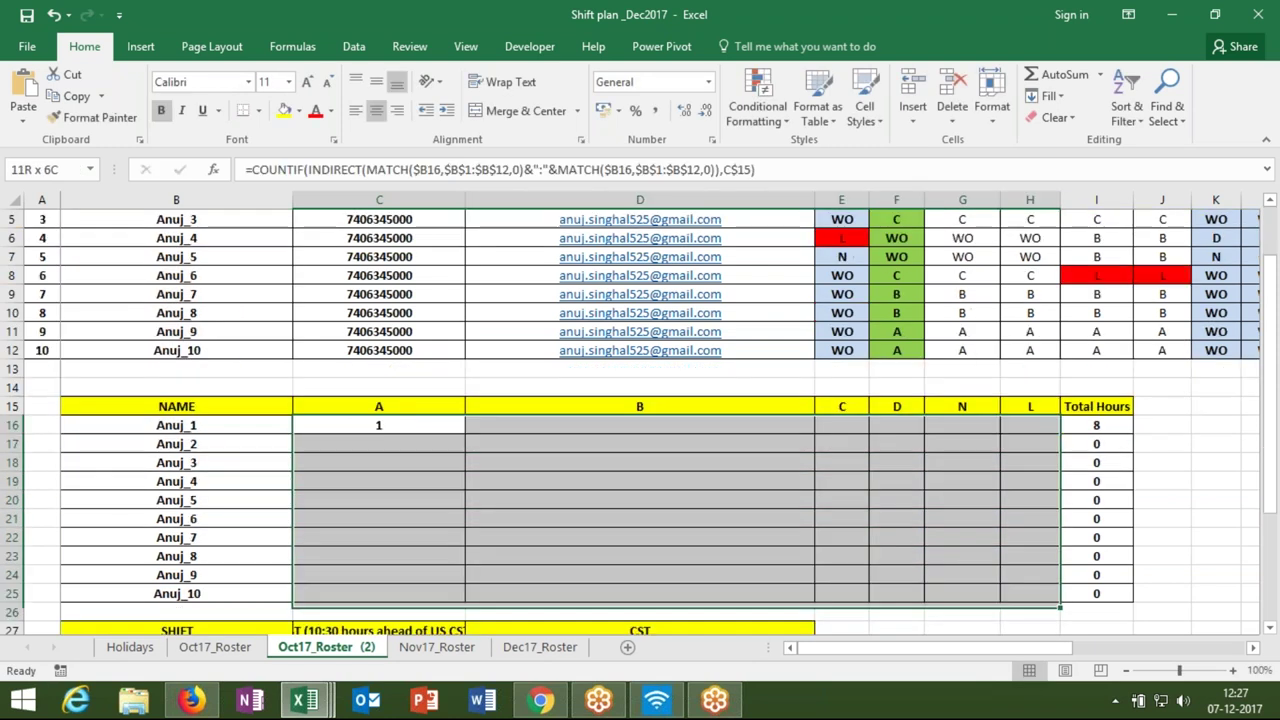
- Fill the count formula across and down C16:H26 with Ctrl+R and Ctrl+D
left_click_drag(1030, 518, 1030, 593)
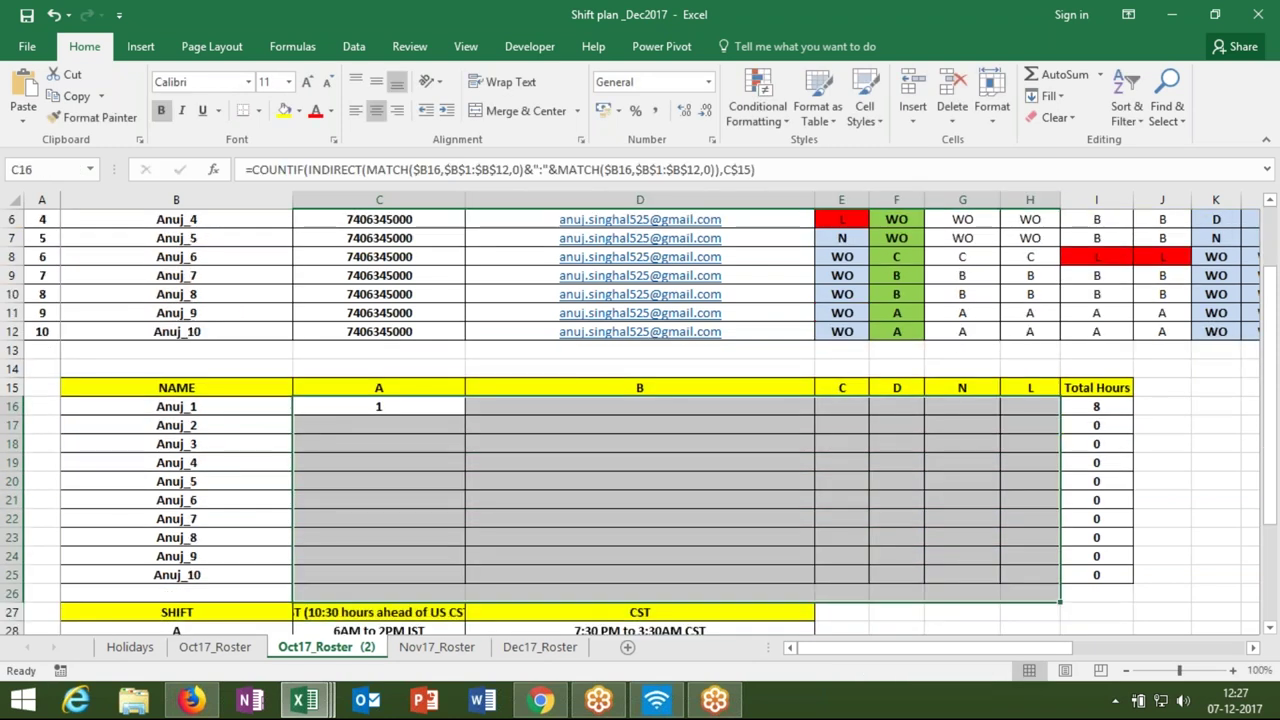
key("ctrl+r")
key("ctrl+d")
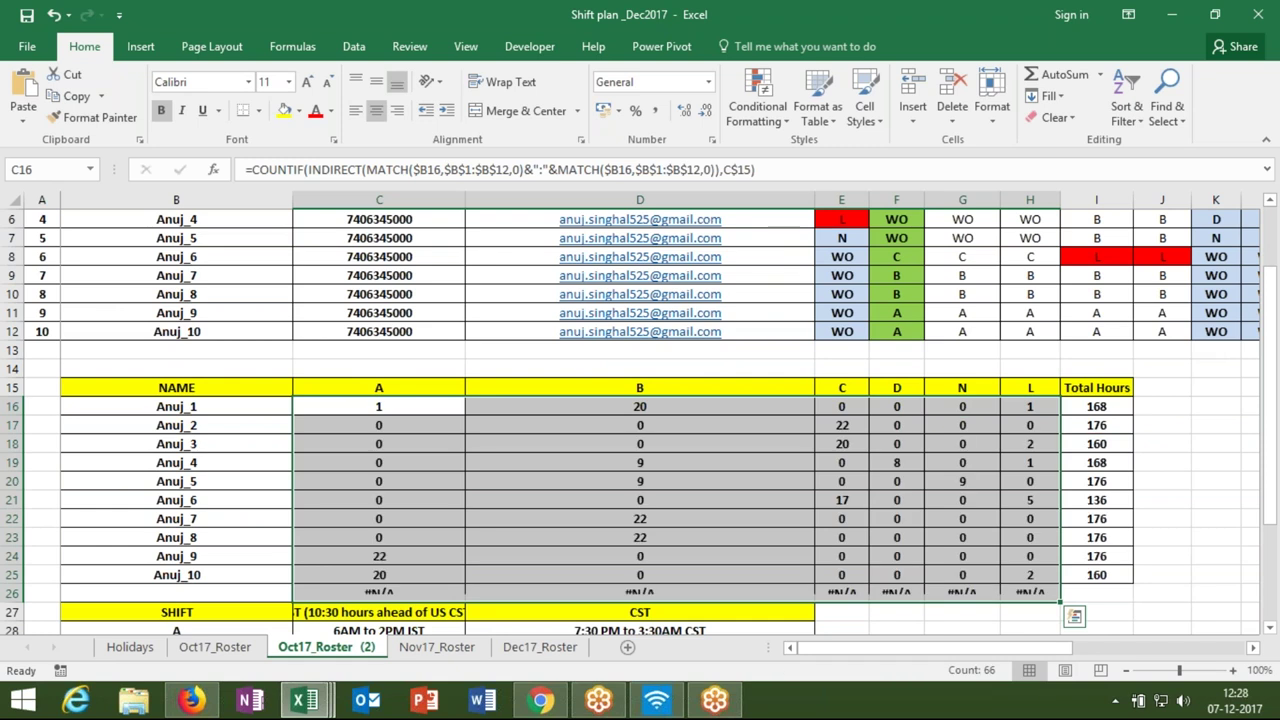
- Clear the #N/A formulas from the extra row 26
key("Down")
key("Down")
key("Down")
key("Down")
key("Down")
key("Down")
key("Down")
key("Down")
key("Down")
key("ctrl+shift+Right")
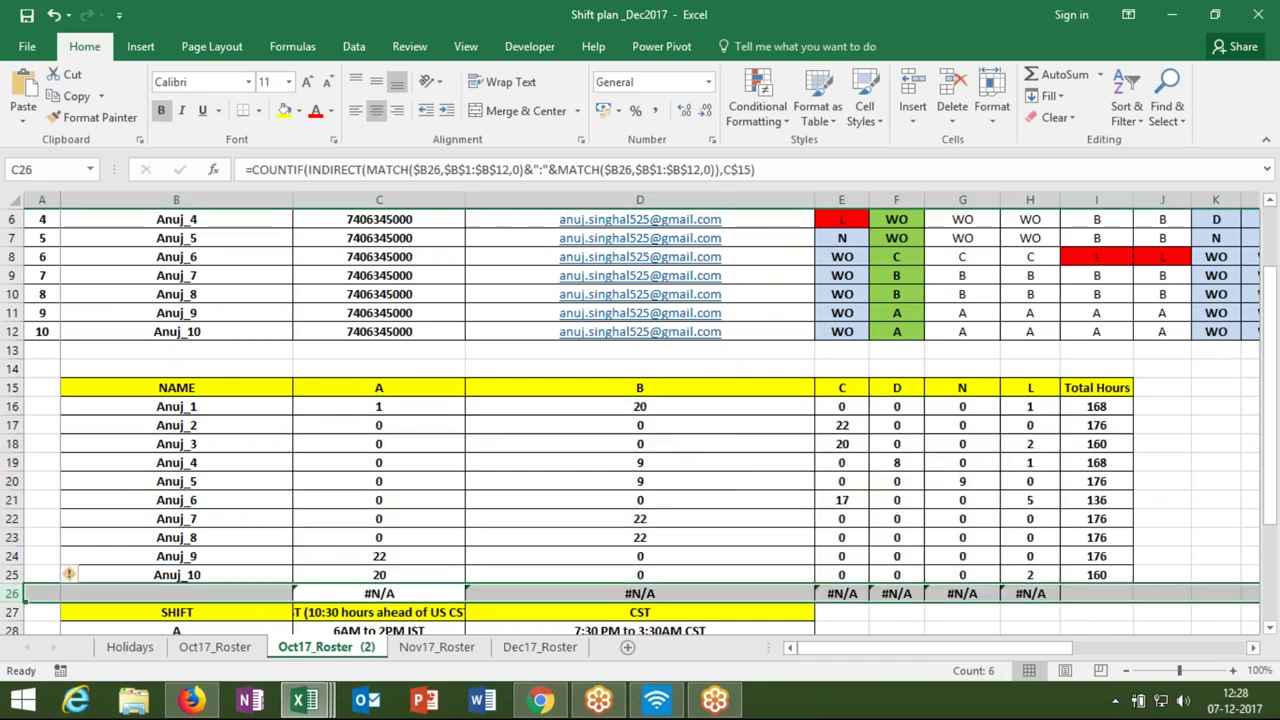
key("Delete")
key("Up")
key("Up")
key("Up")
key("Up")
key("Up")
key("Up")
key("Up")
key("Up")
key("Down")
key("Down")
key("Down")
key("Down")
key("Left")
key("Up")
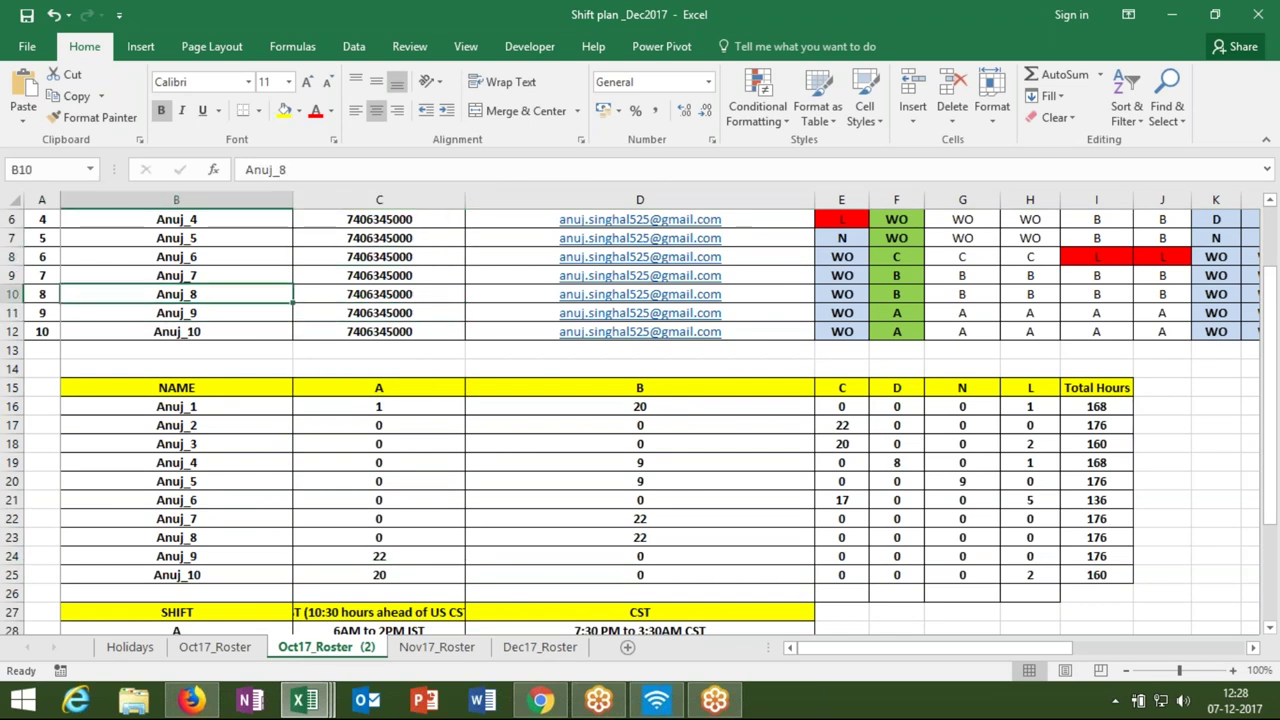
- Rename B10 to Anuj_1 and B3 to Anuj_8, then check the summary follows the swap
left_click(327, 170)
key("BackSpace")
type("1")
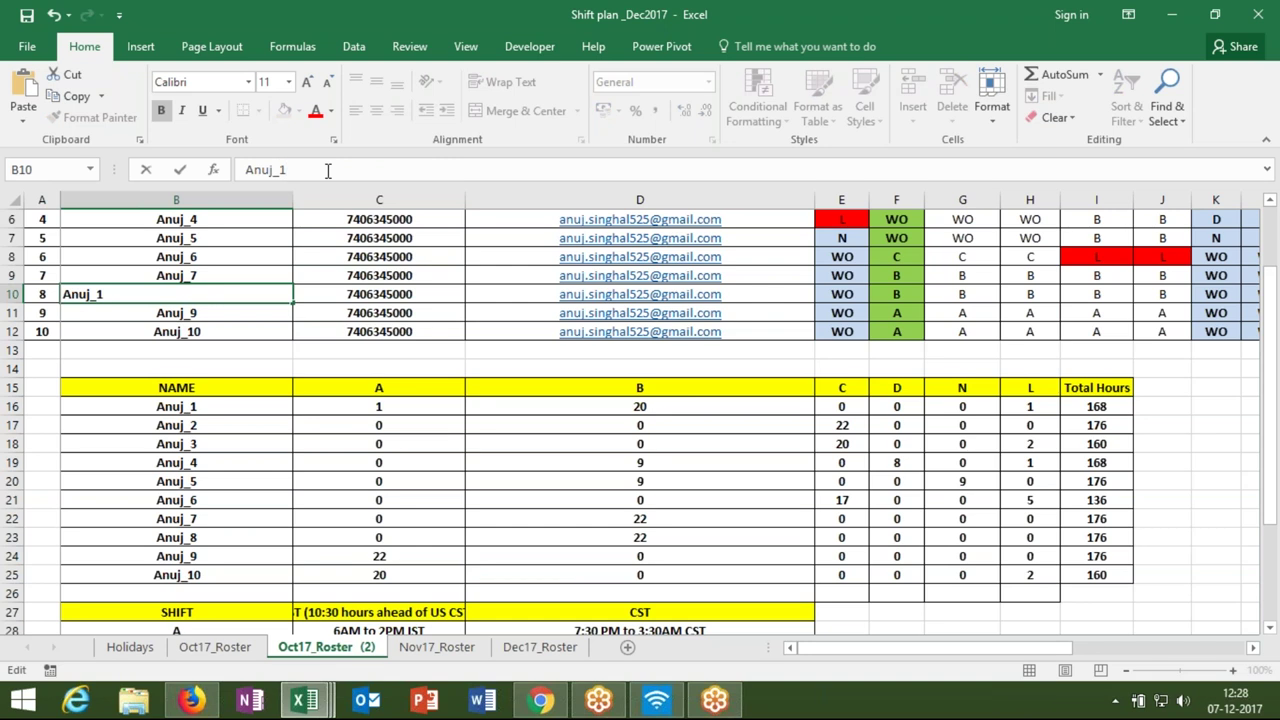
key("Return")
key("Up")
key("Up")
key("Up")
key("Up")
key("Up")
key("Up")
key("Up")
left_click(327, 170)
key("BackSpace")
type("8")
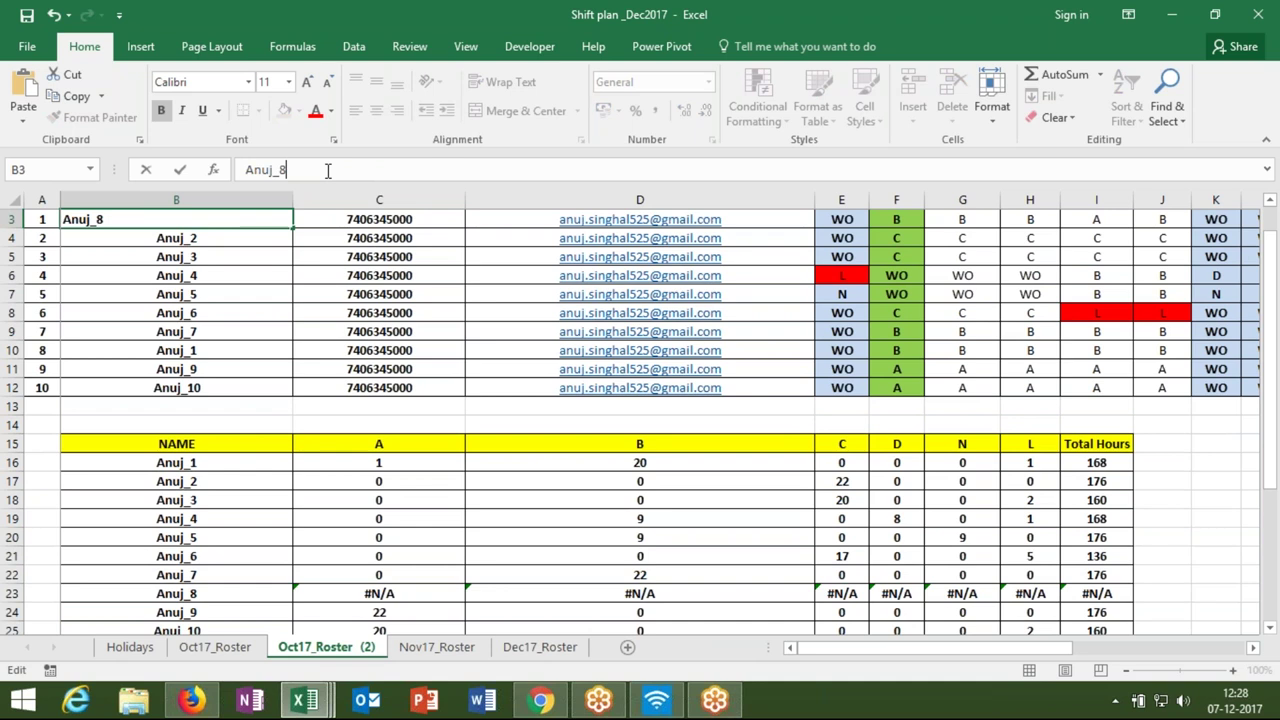
key("Return")
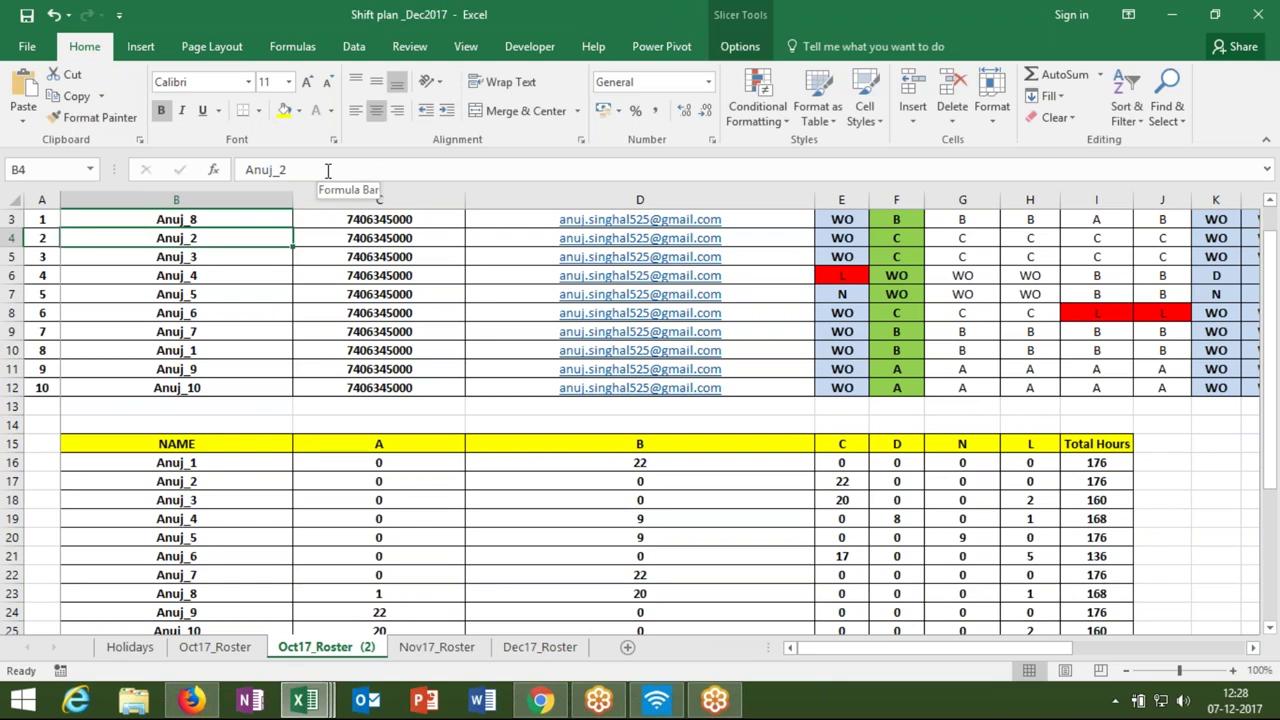
left_click(184, 462)
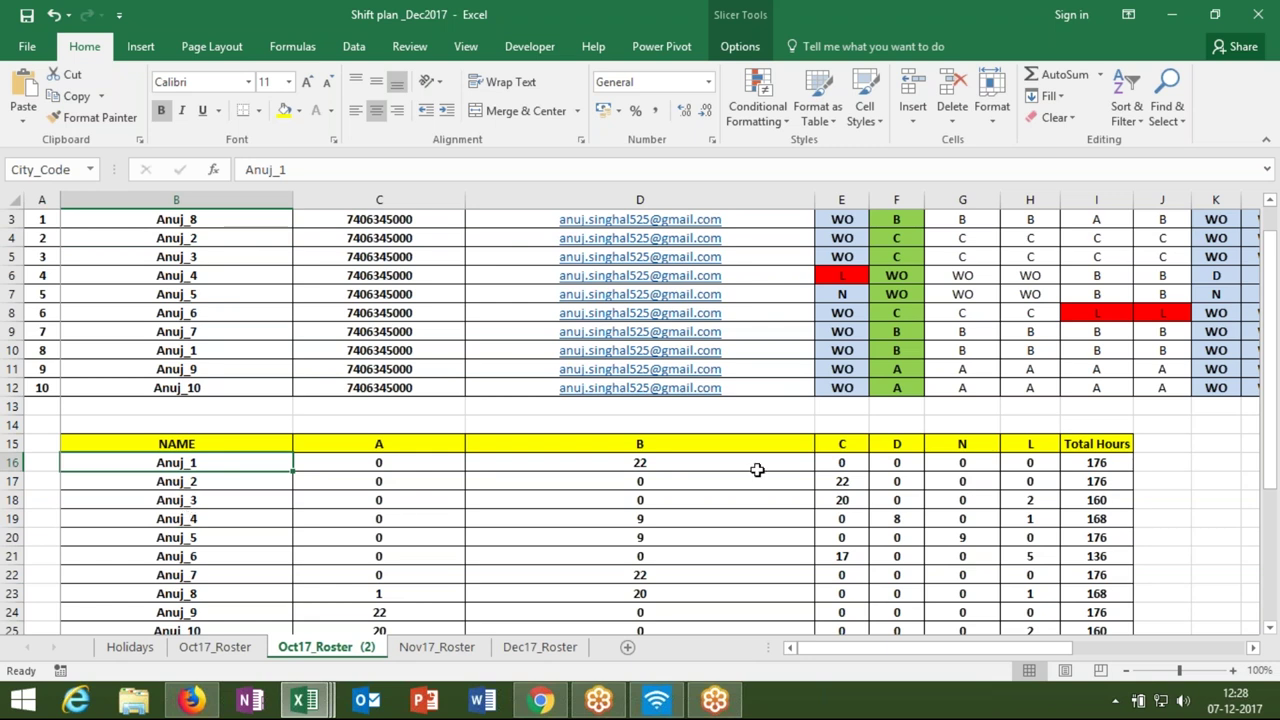
- Delete the MIN formulas in Total Hours cells I16:I25, leaving the column empty
left_click(1097, 462)
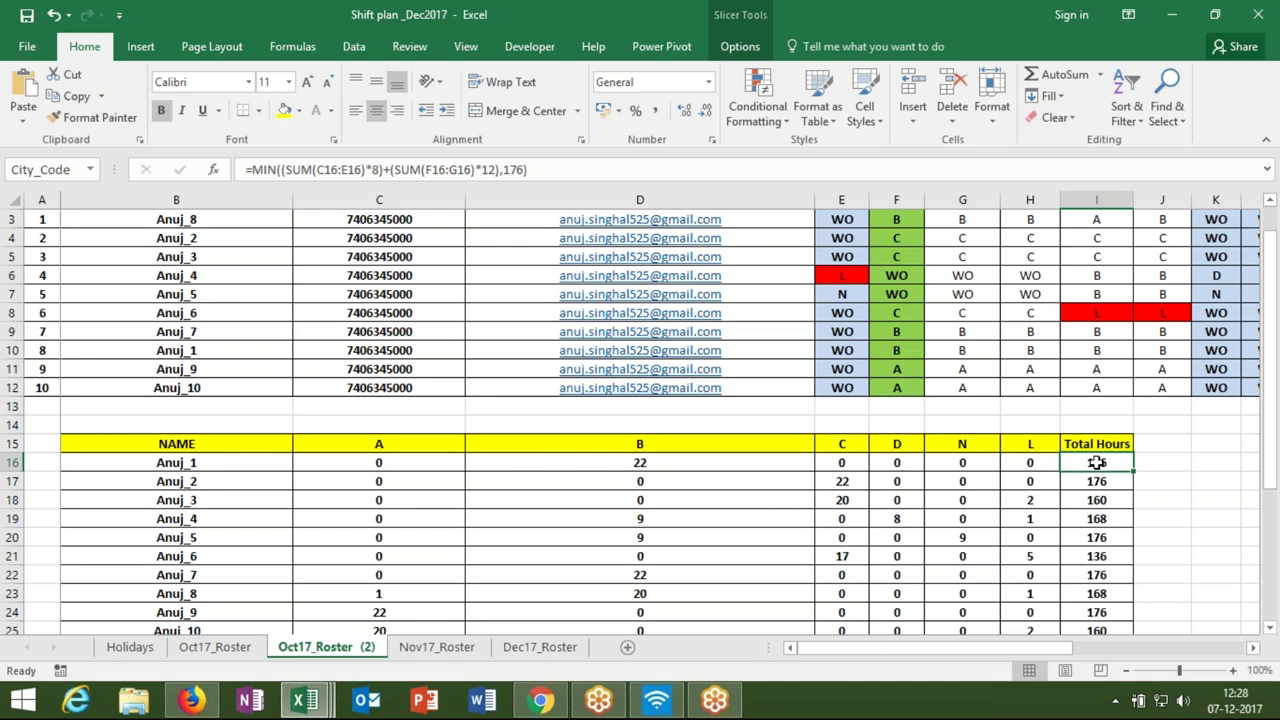
left_click_drag(1272, 445, 1272, 470)
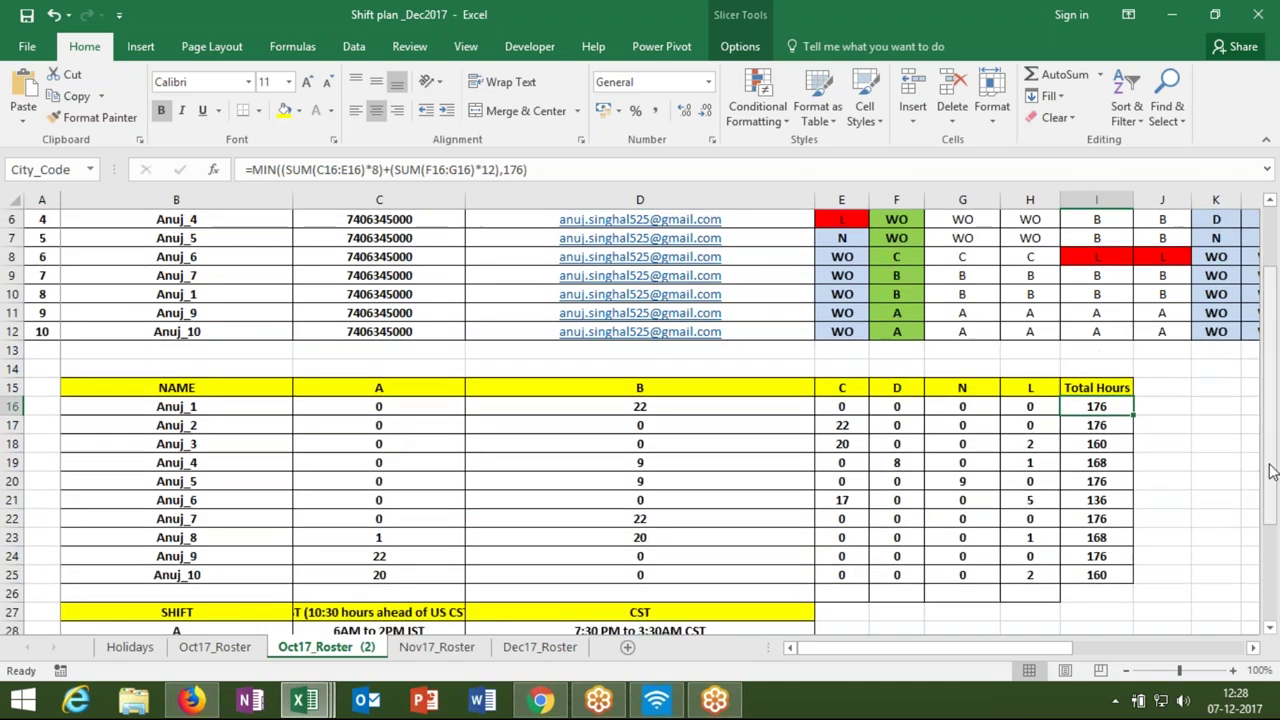
left_click(1107, 574, "shift")
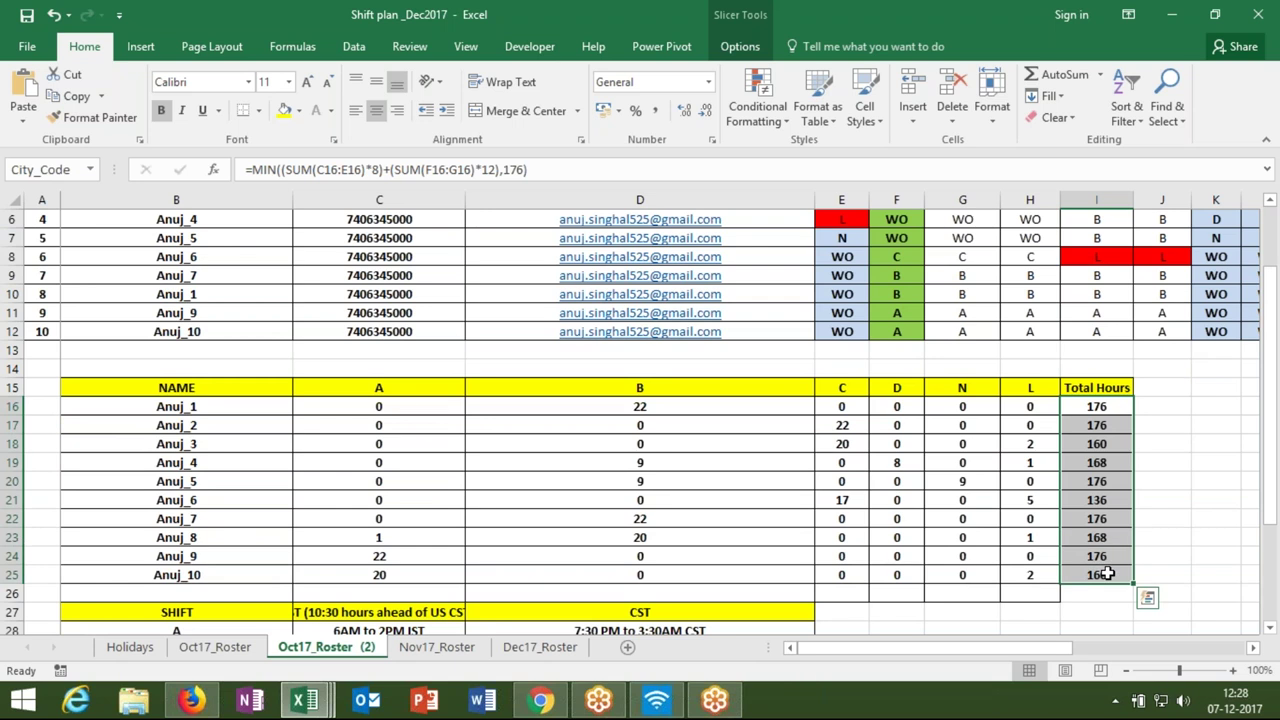
double_click(1197, 520)
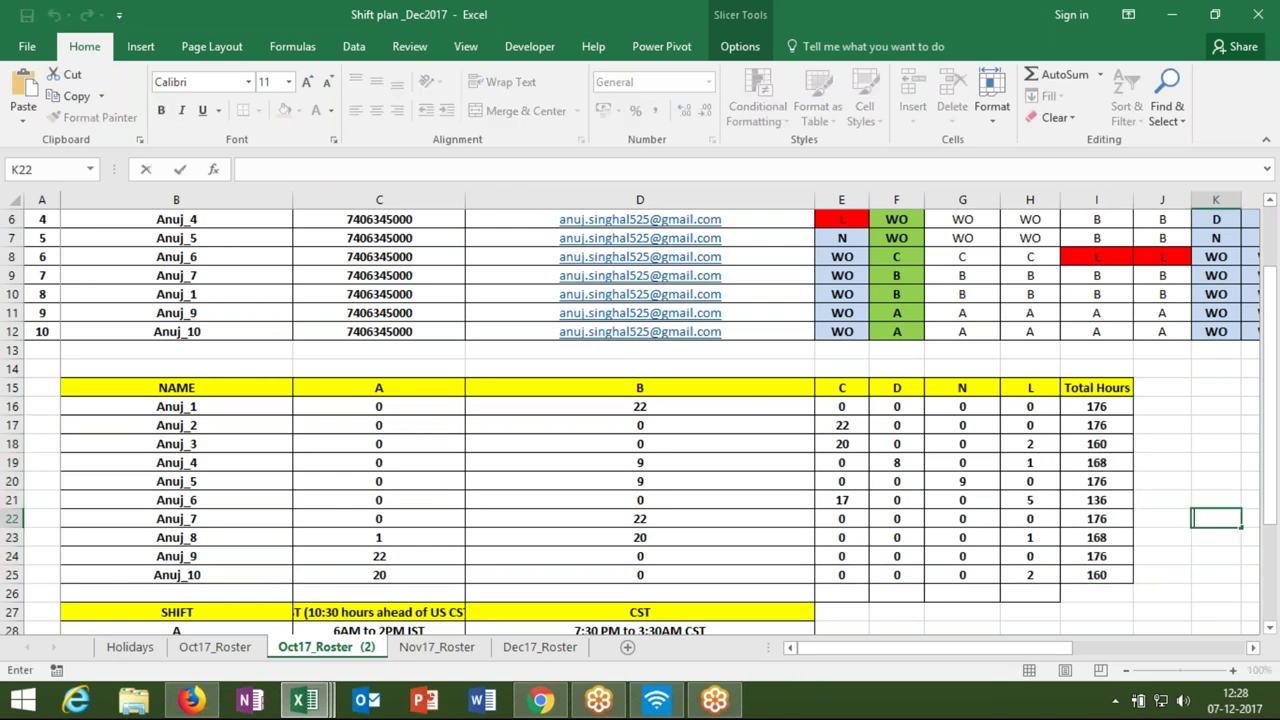
key("ctrl+Tab")
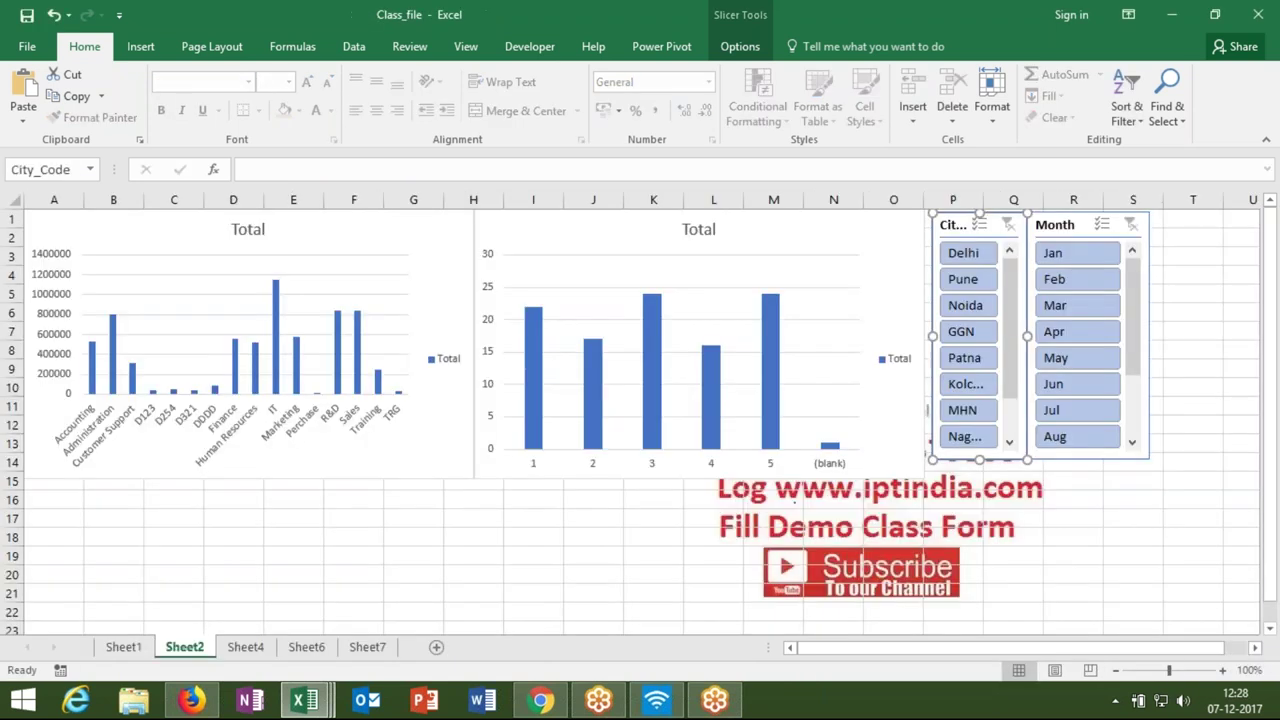
key("ctrl+Tab")
left_click_drag(1086, 406, 1087, 574)
key("Delete")
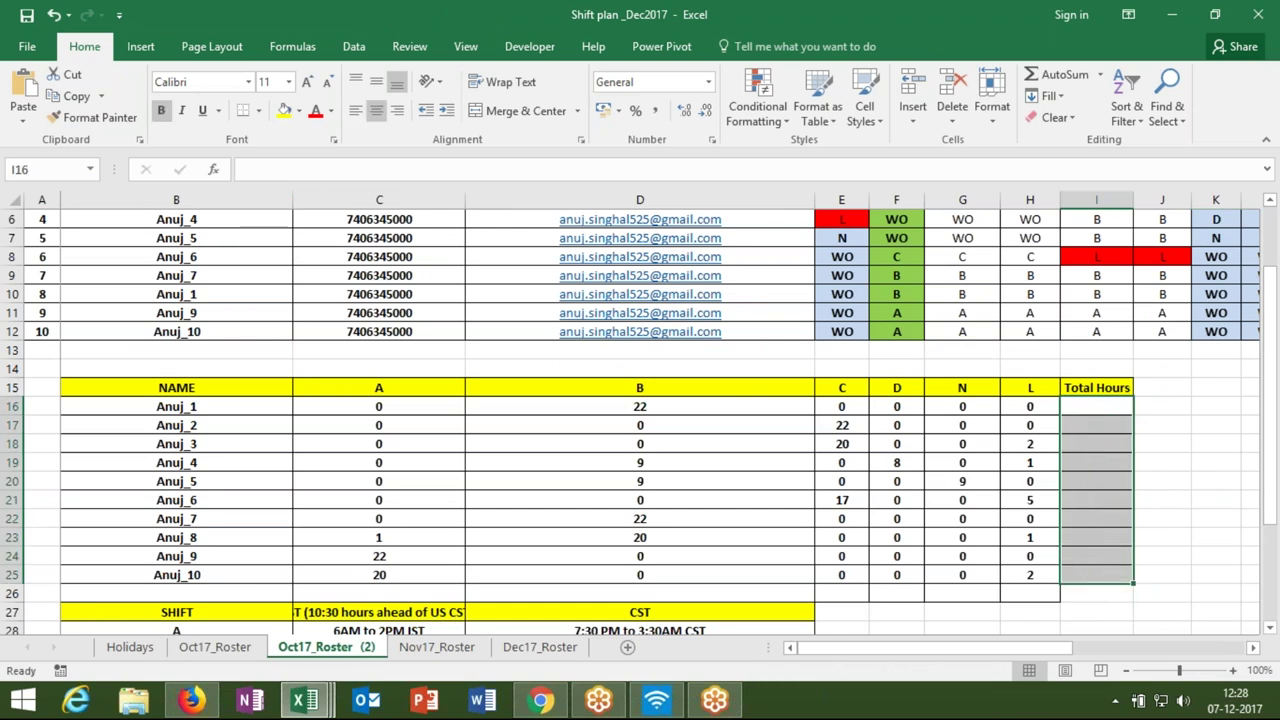
- Start a SUMIF formula in I16 with the shift criteria {"A","B","C"}
left_click(1096, 406)
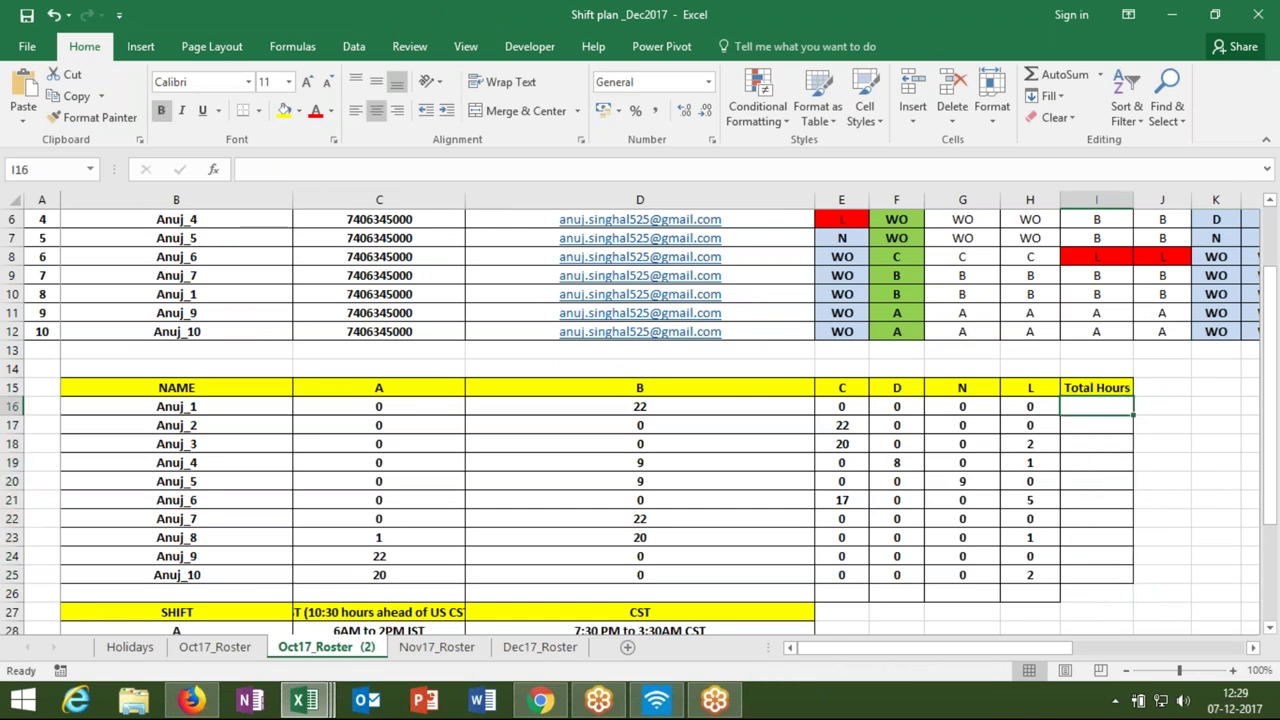
type("=sum")
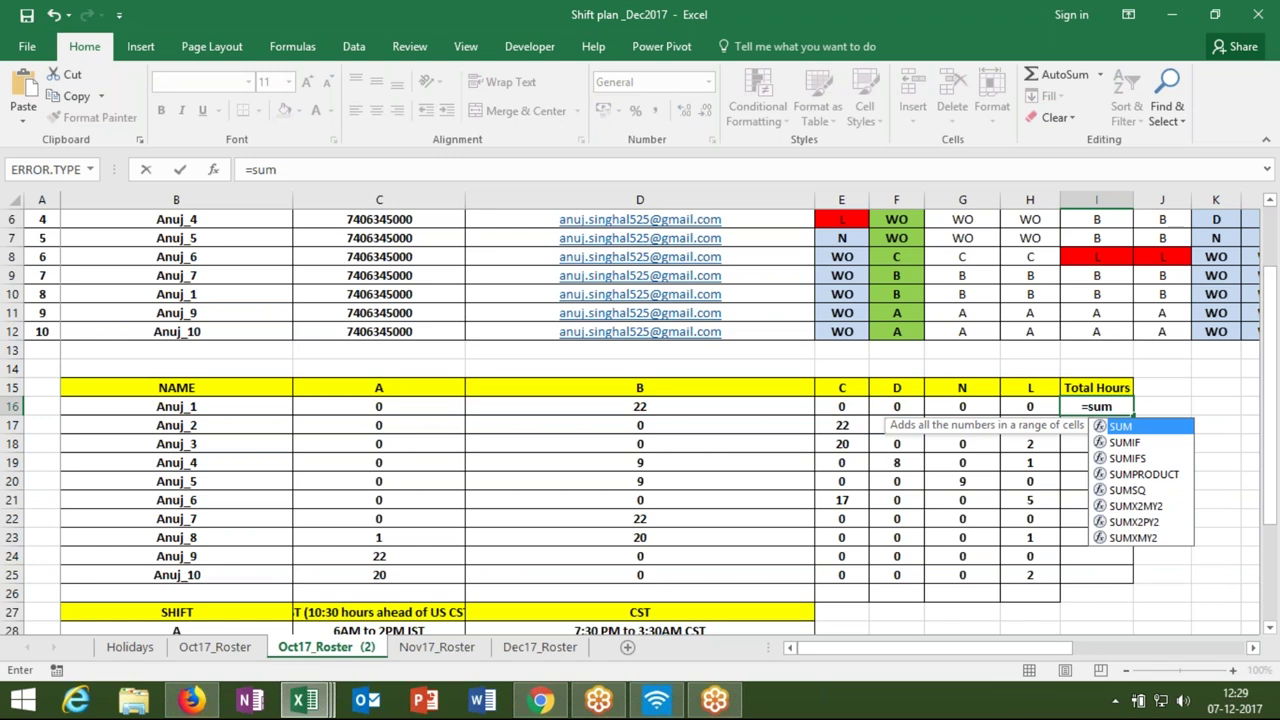
key("Down")
key("Tab")
left_click_drag(413, 409, 778, 411)
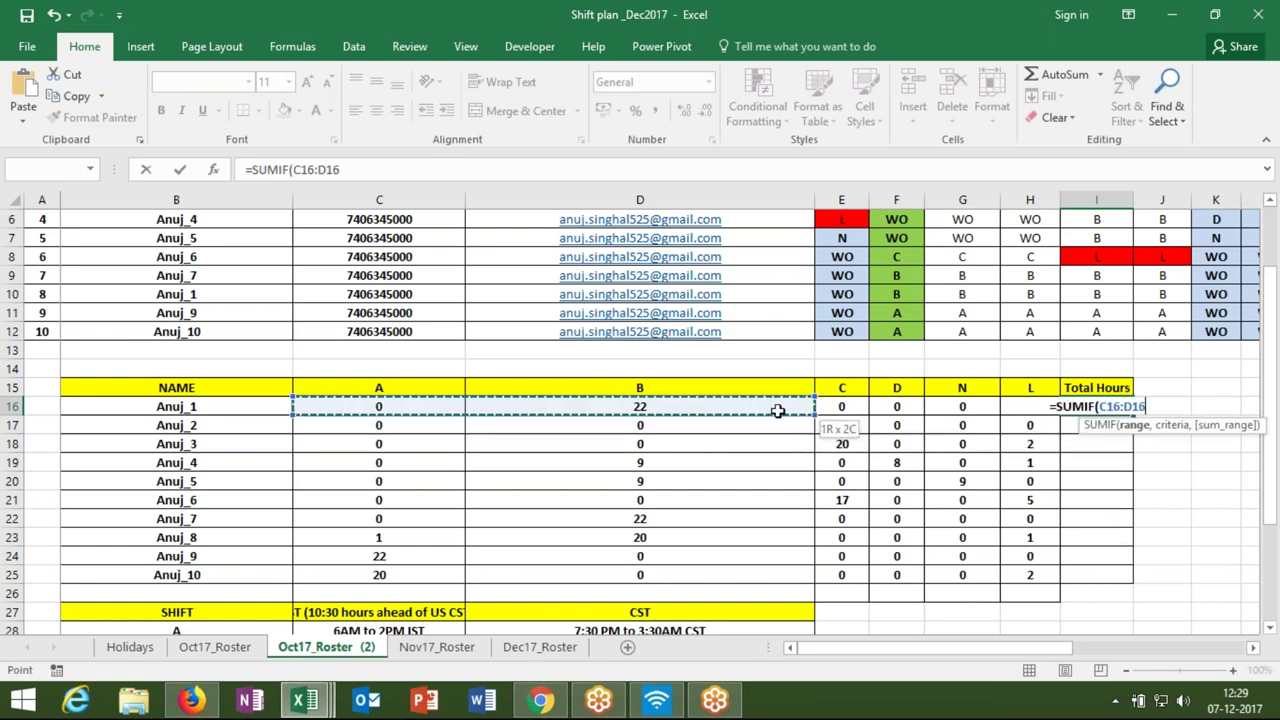
left_click_drag(778, 411, 1016, 408)
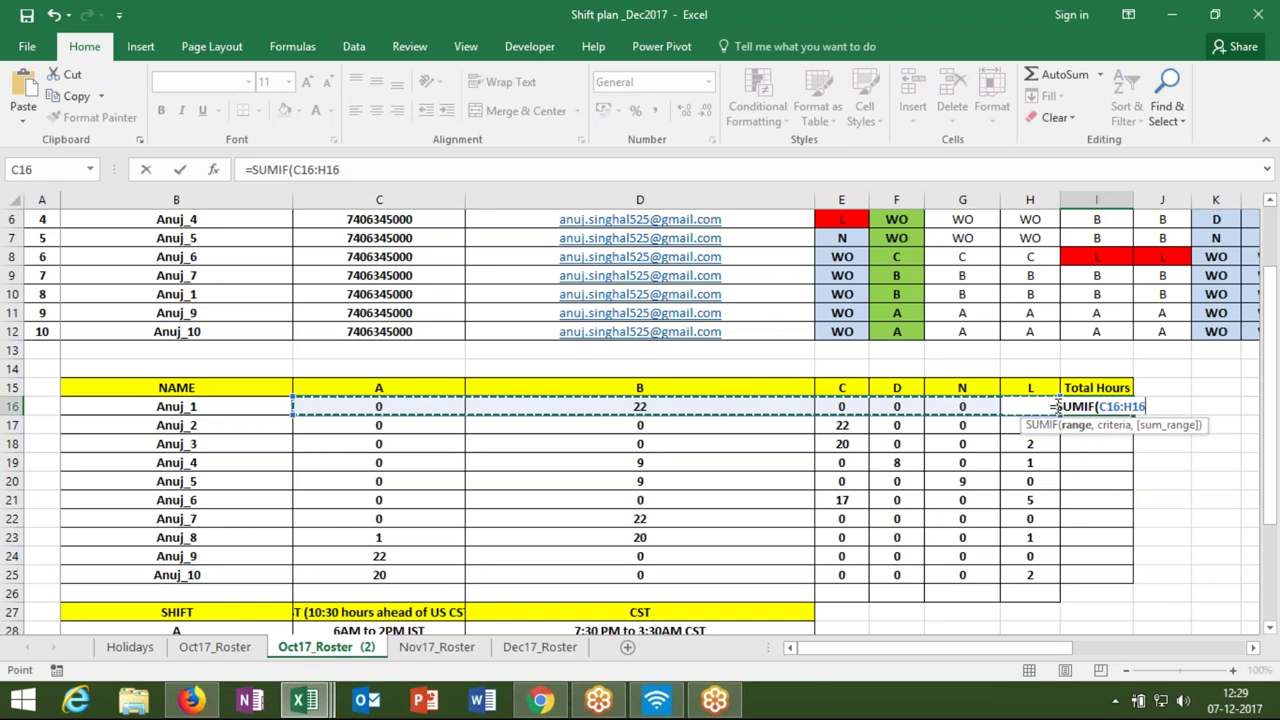
type(",\"A")
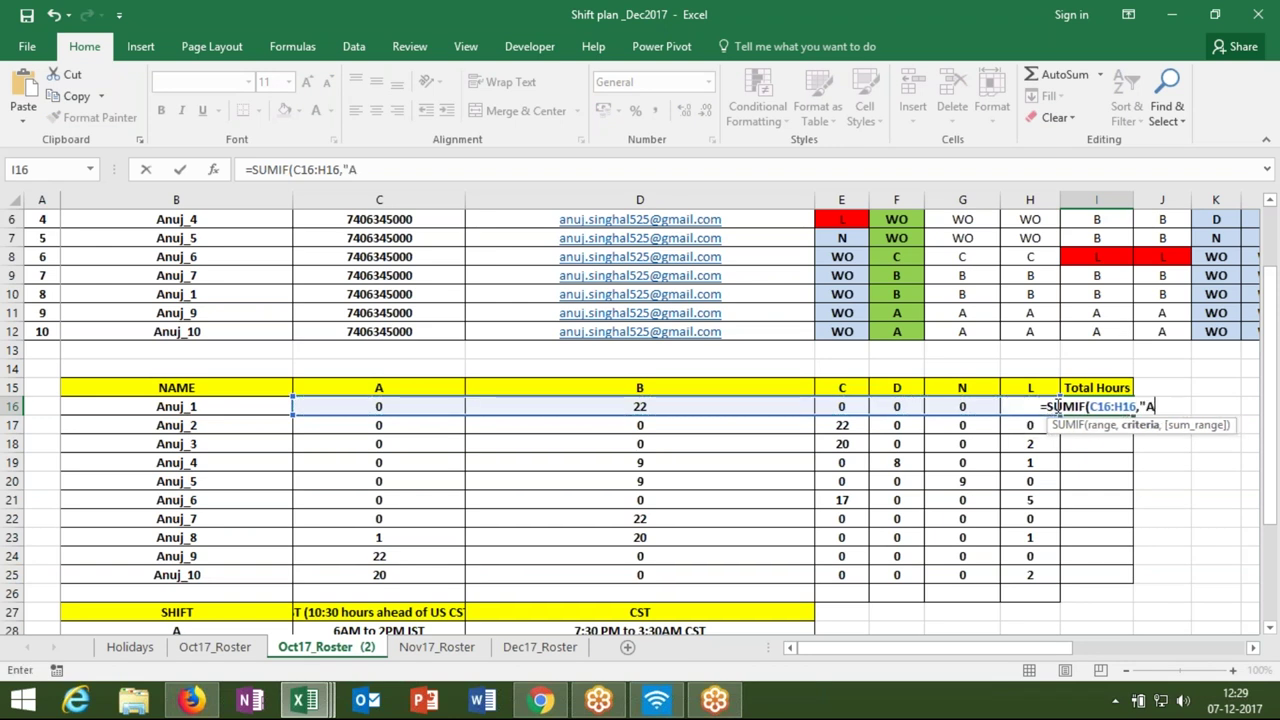
key("BackSpace")
key("BackSpace")
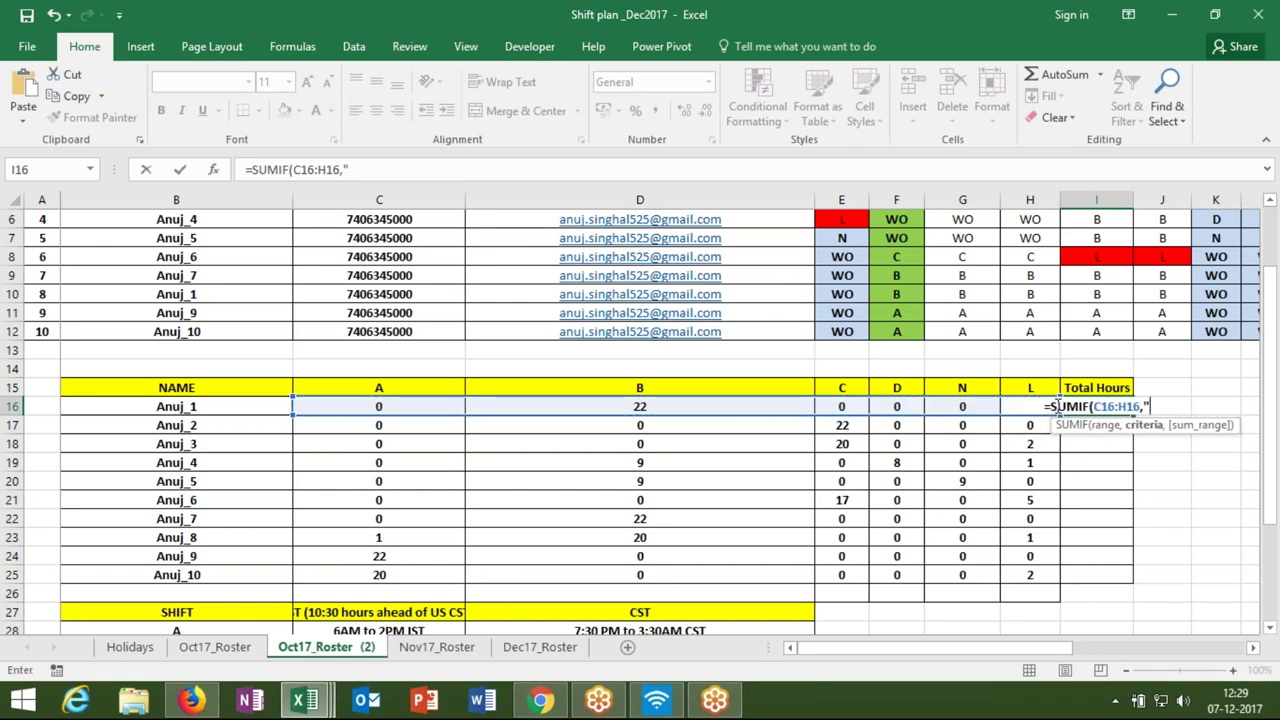
type("{\"A\",\"B")
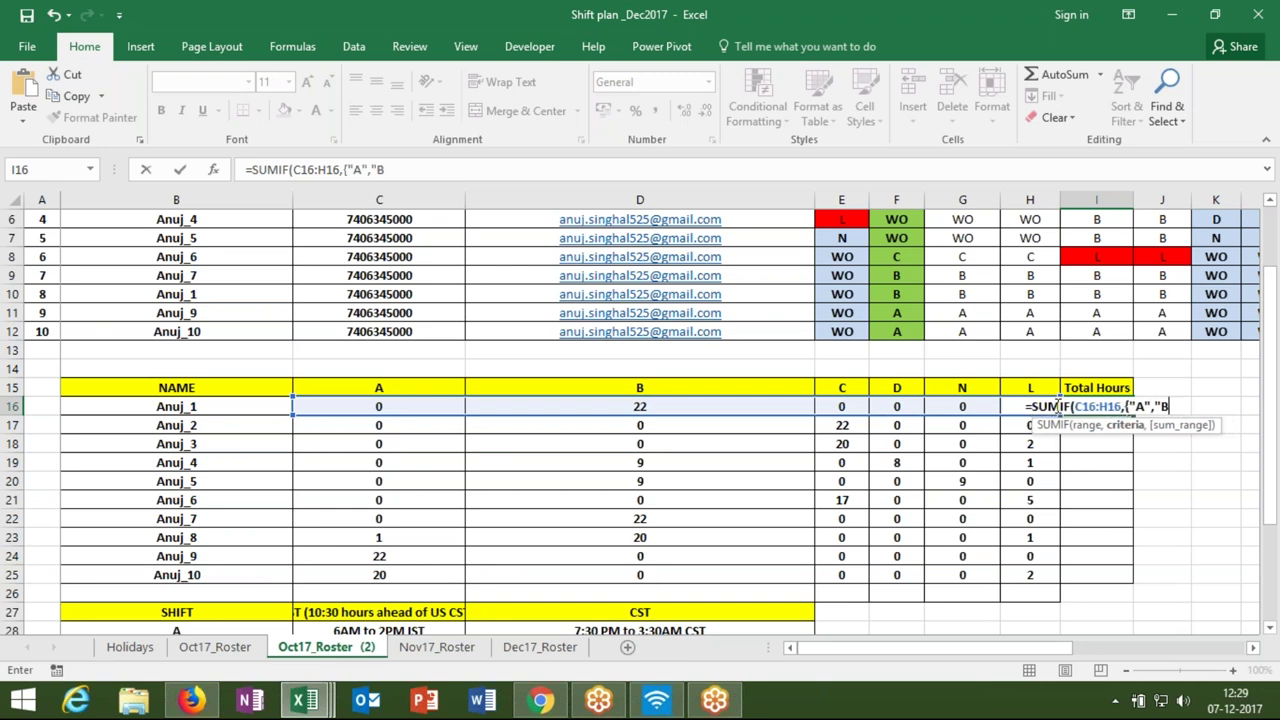
type("\",\"C")
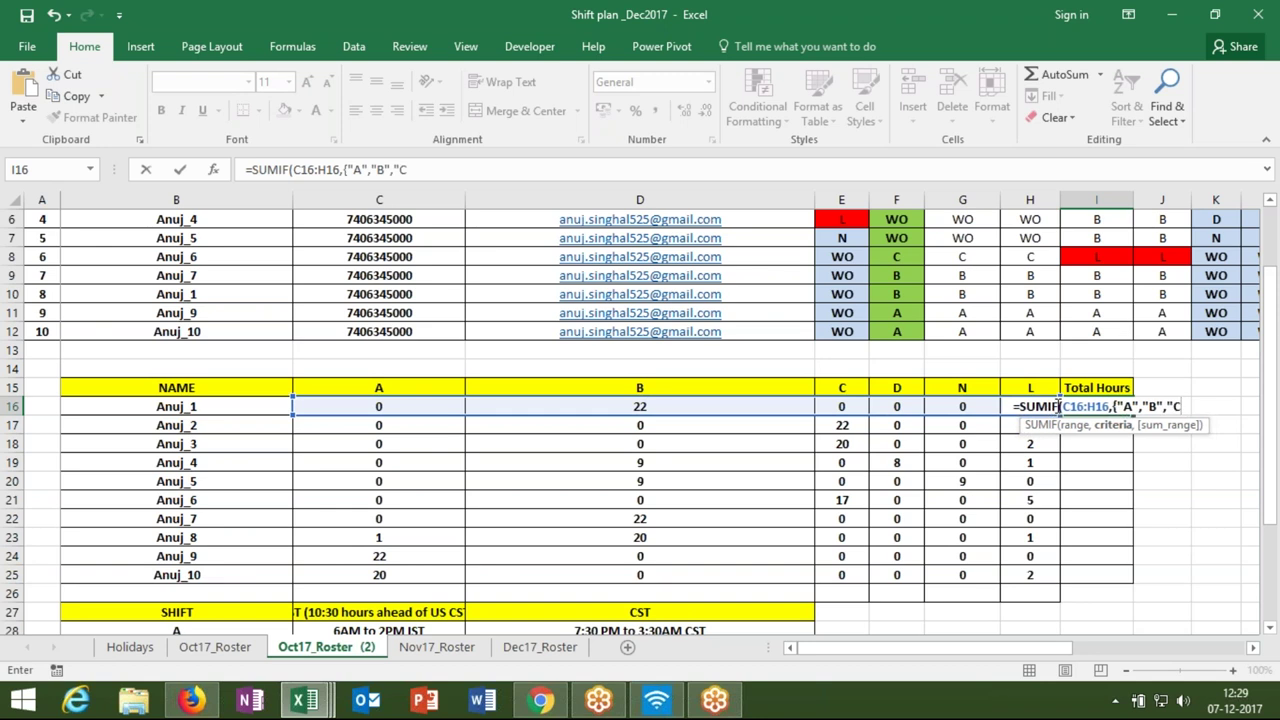
type("\"")
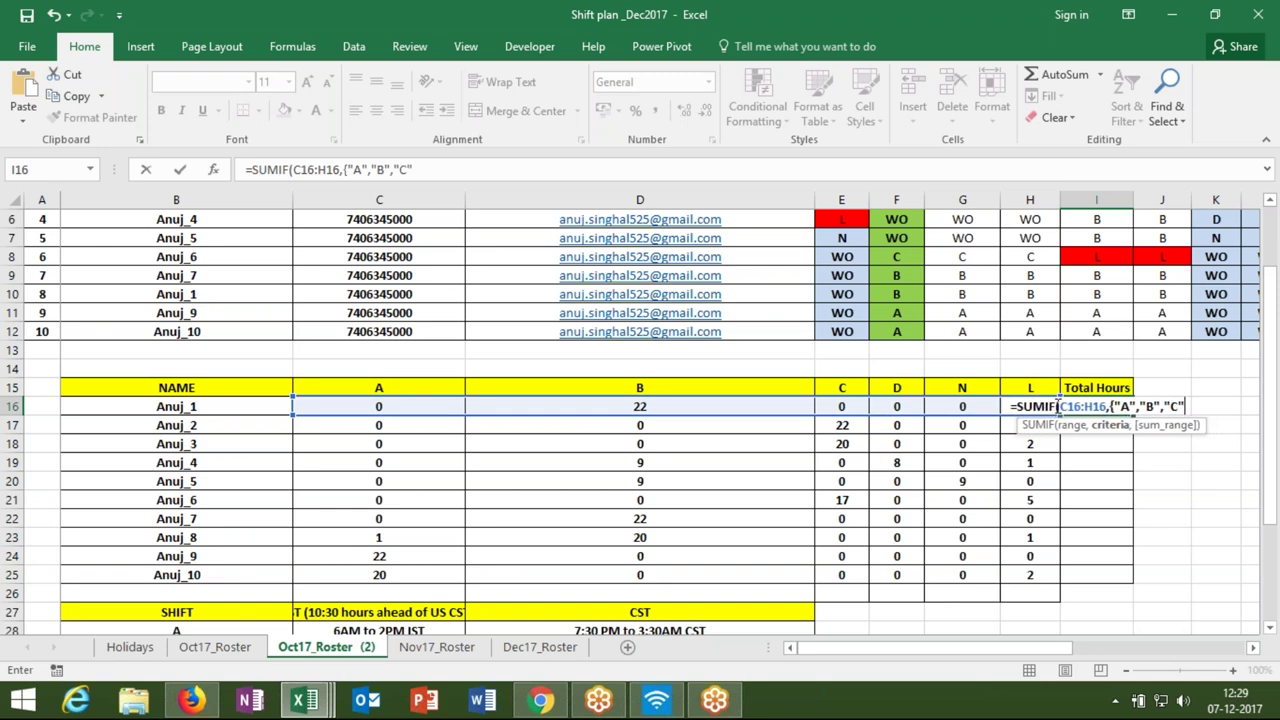
type("}")
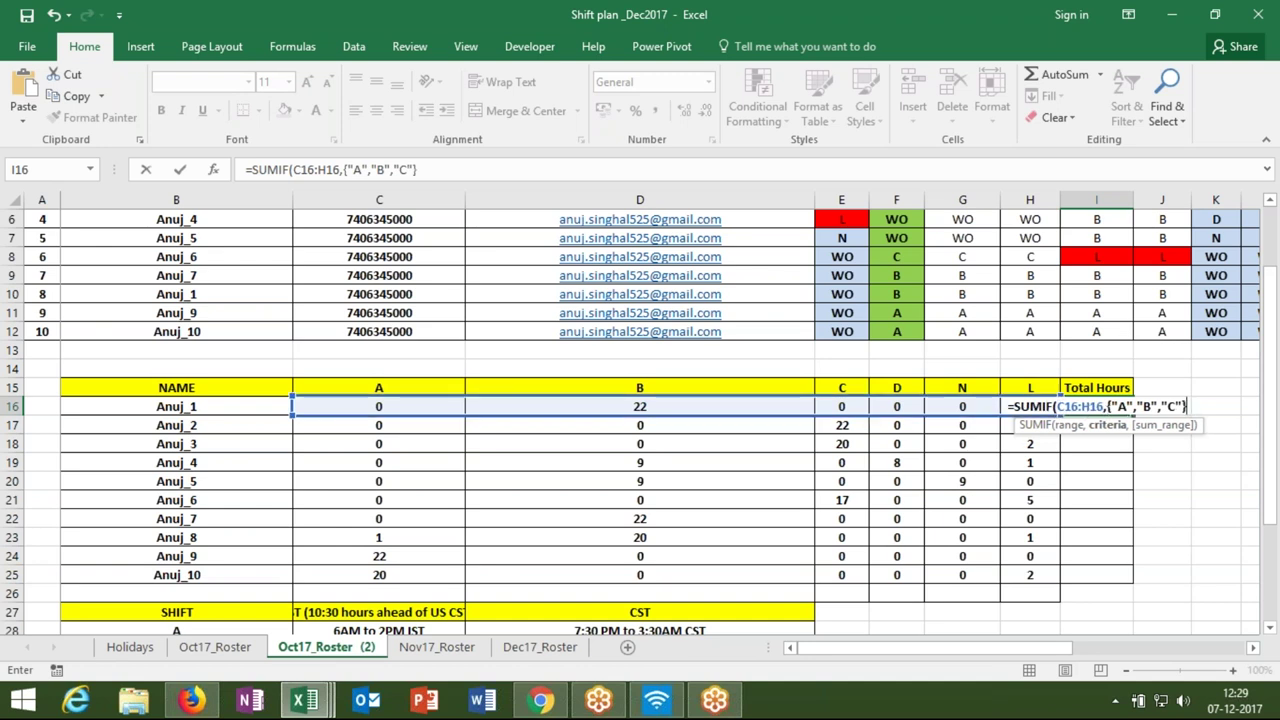
- Complete it as =SUMIF(C15:H15,{"A","B","C"},C16:H16), showing 0, and reopen I16 for editing
left_click_drag(998, 406, 998, 387)
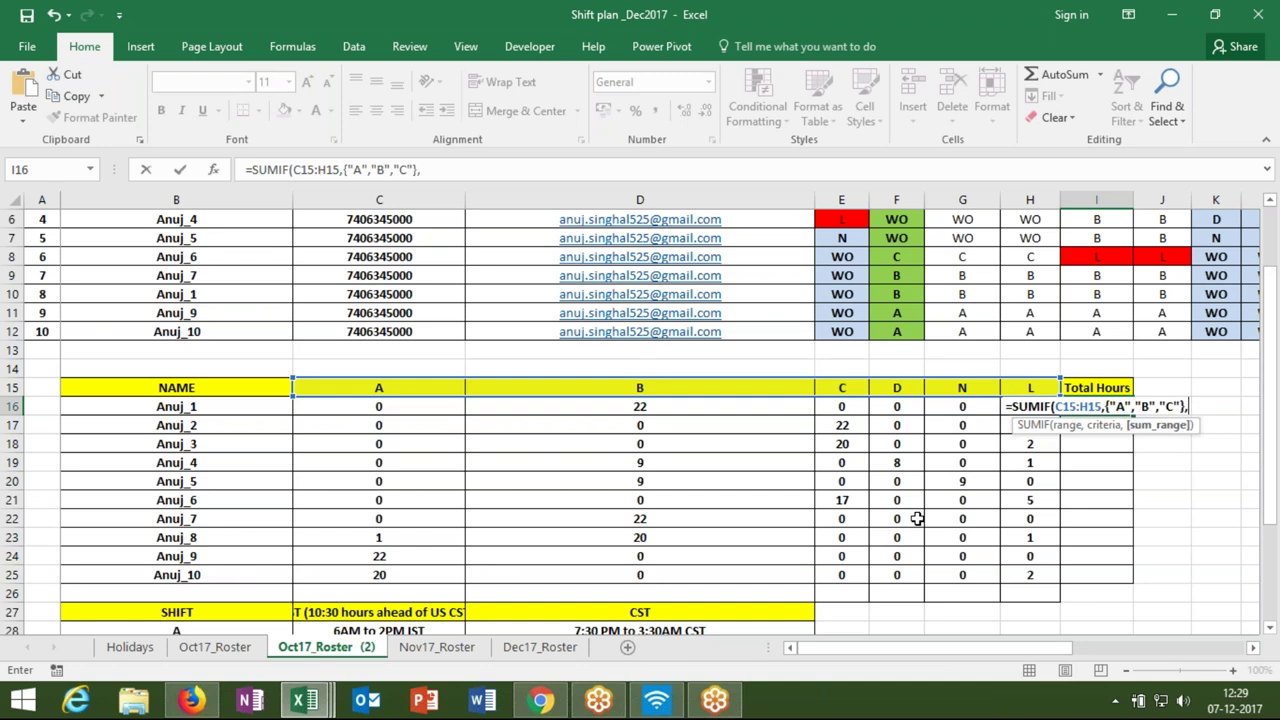
type(",")
mouse_move(338, 407)
left_mouse_down()
mouse_move(962, 425)
mouse_move(1030, 406)
left_mouse_up()
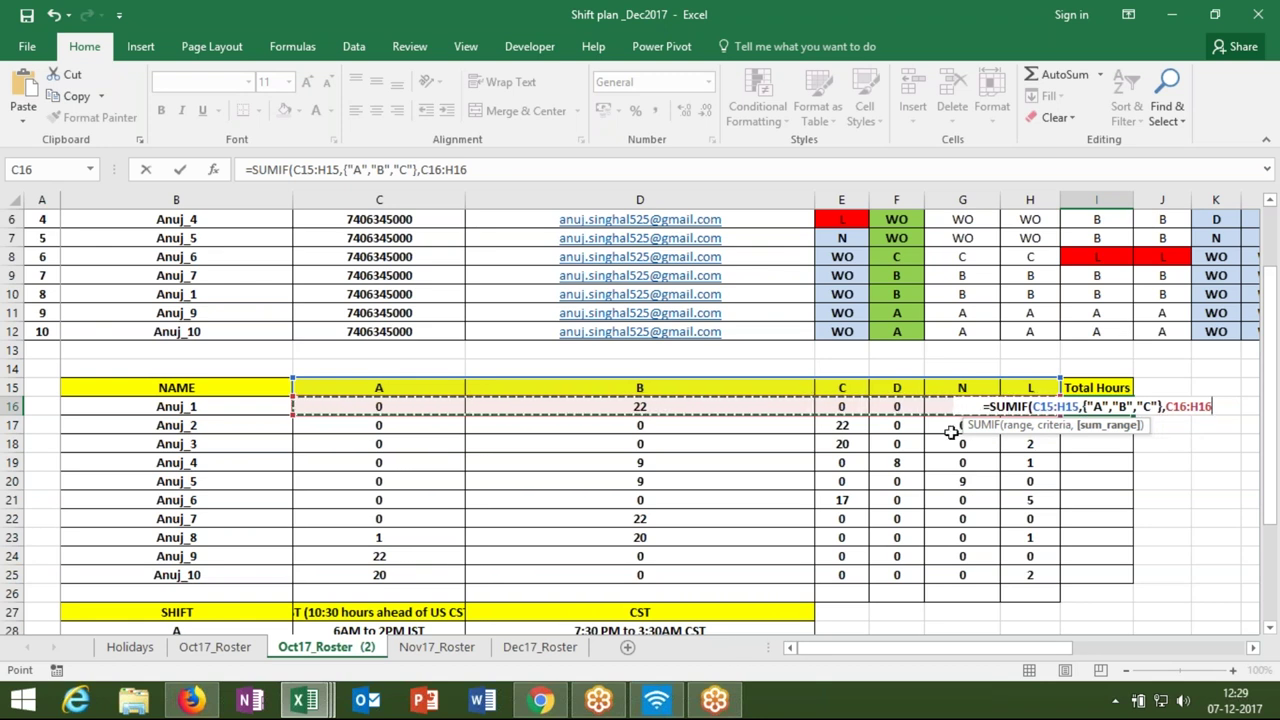
type(")")
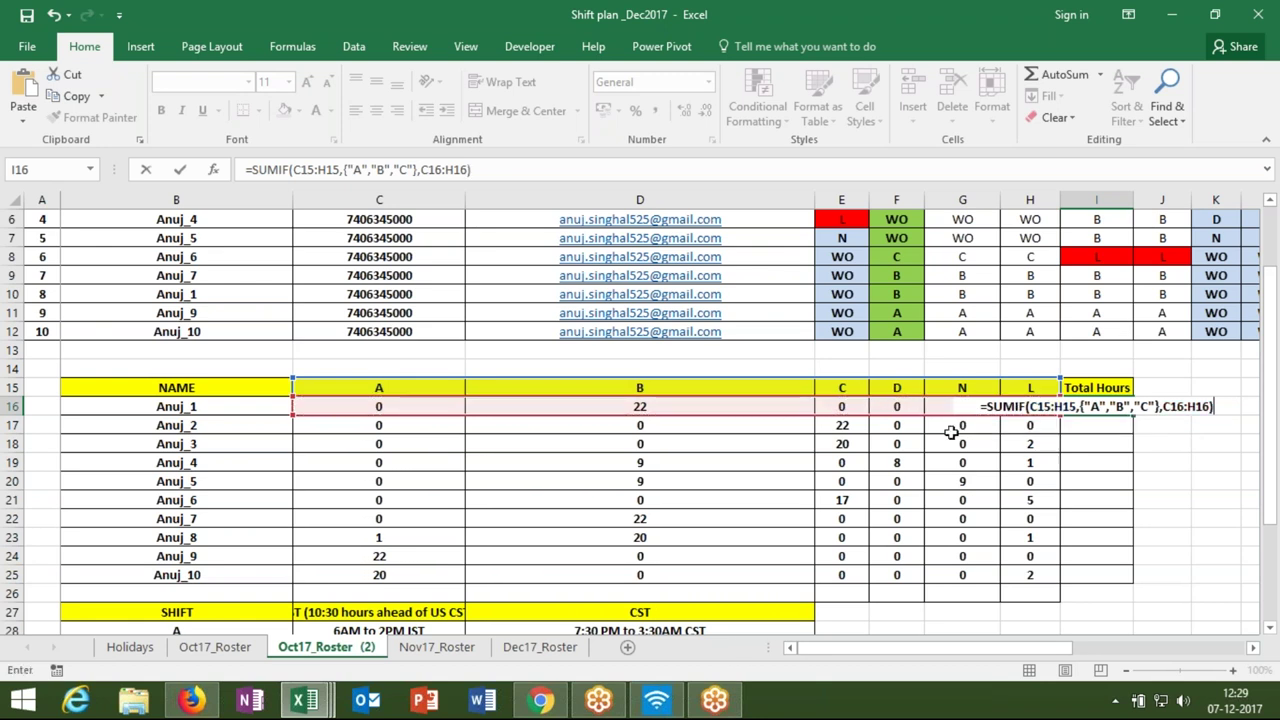
key("Return")
key("Up")
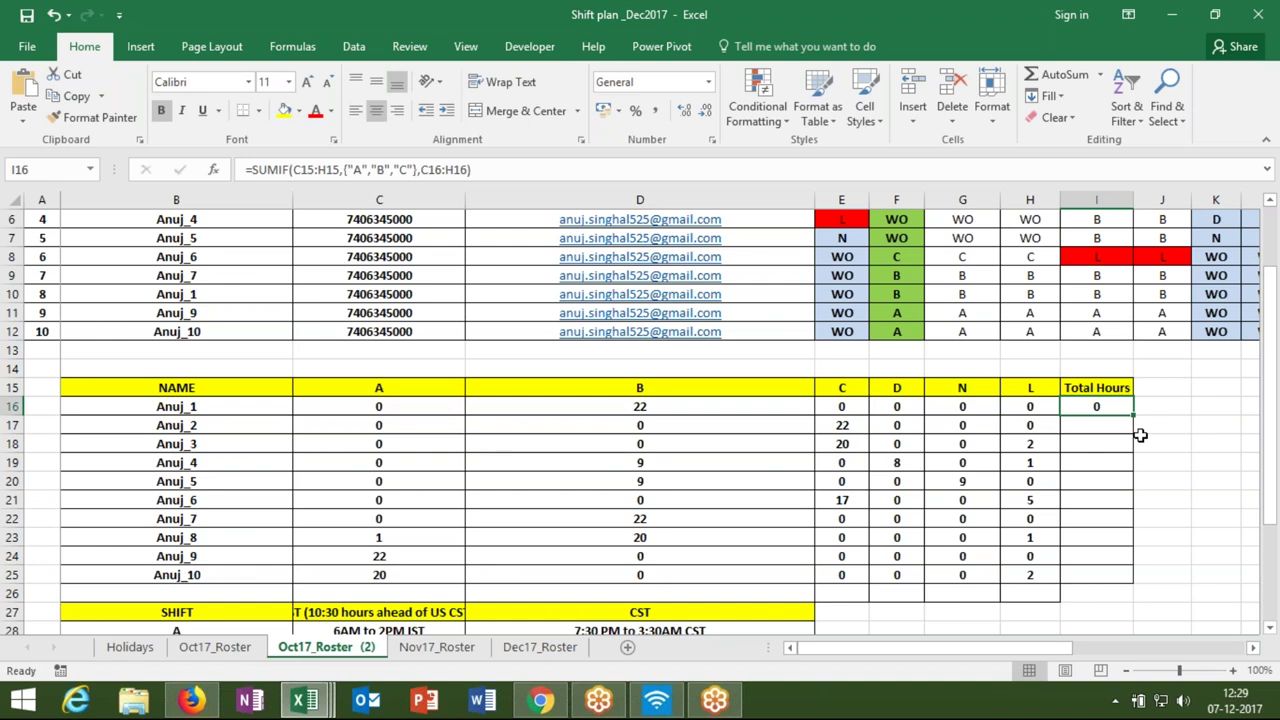
key("F2")
- Wrap I16's SUMIF in SUM as an array formula, giving 22 Total Hours
key("ctrl+shift+Return")
left_click(252, 170)
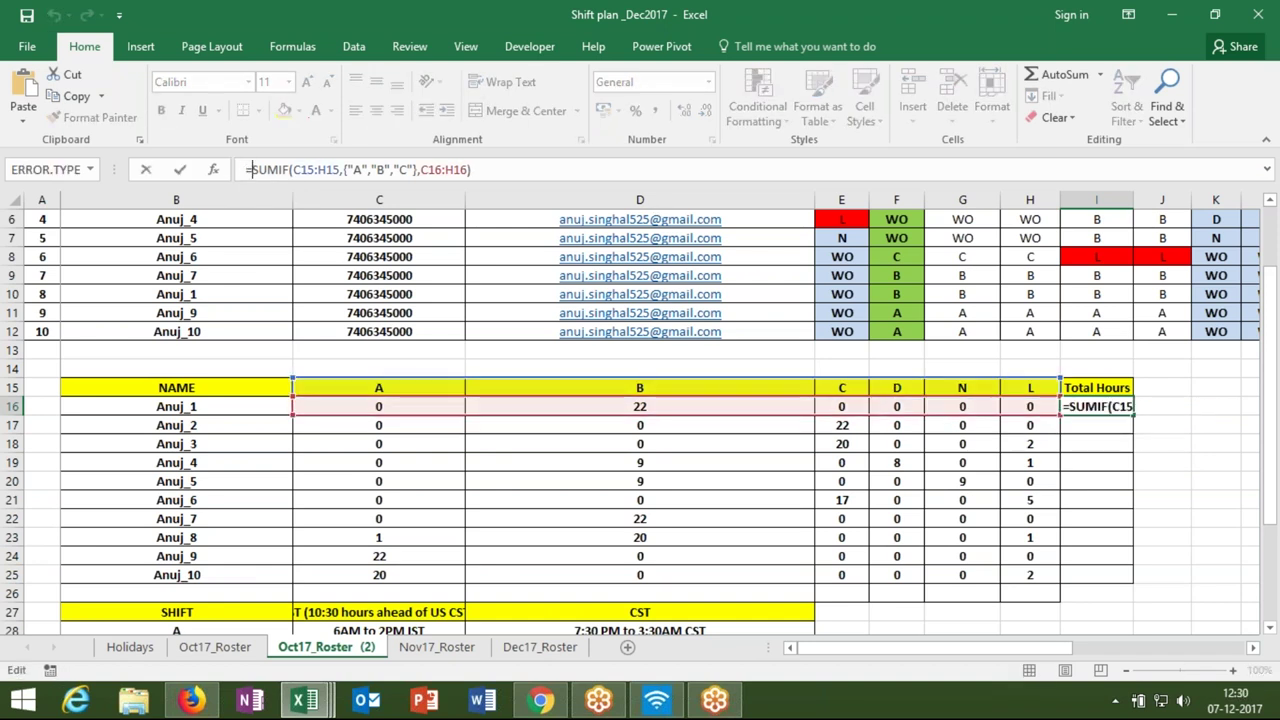
type("sum")
key("Tab")
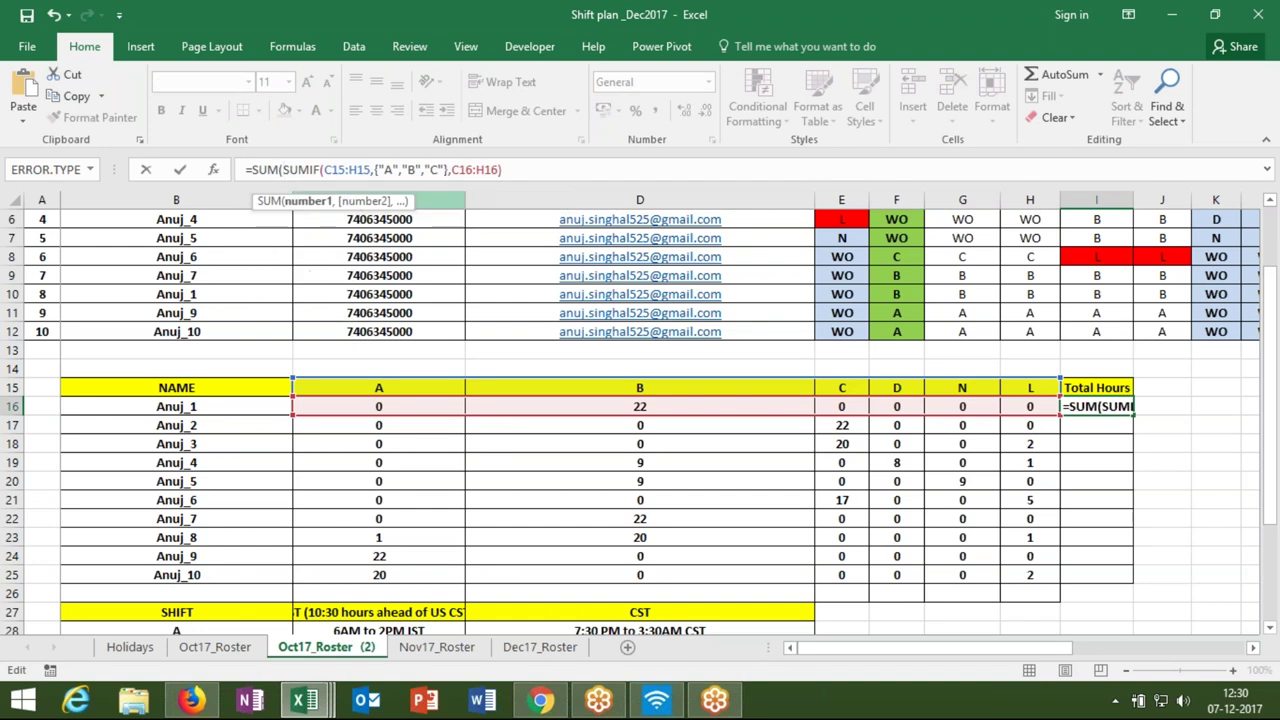
type(")")
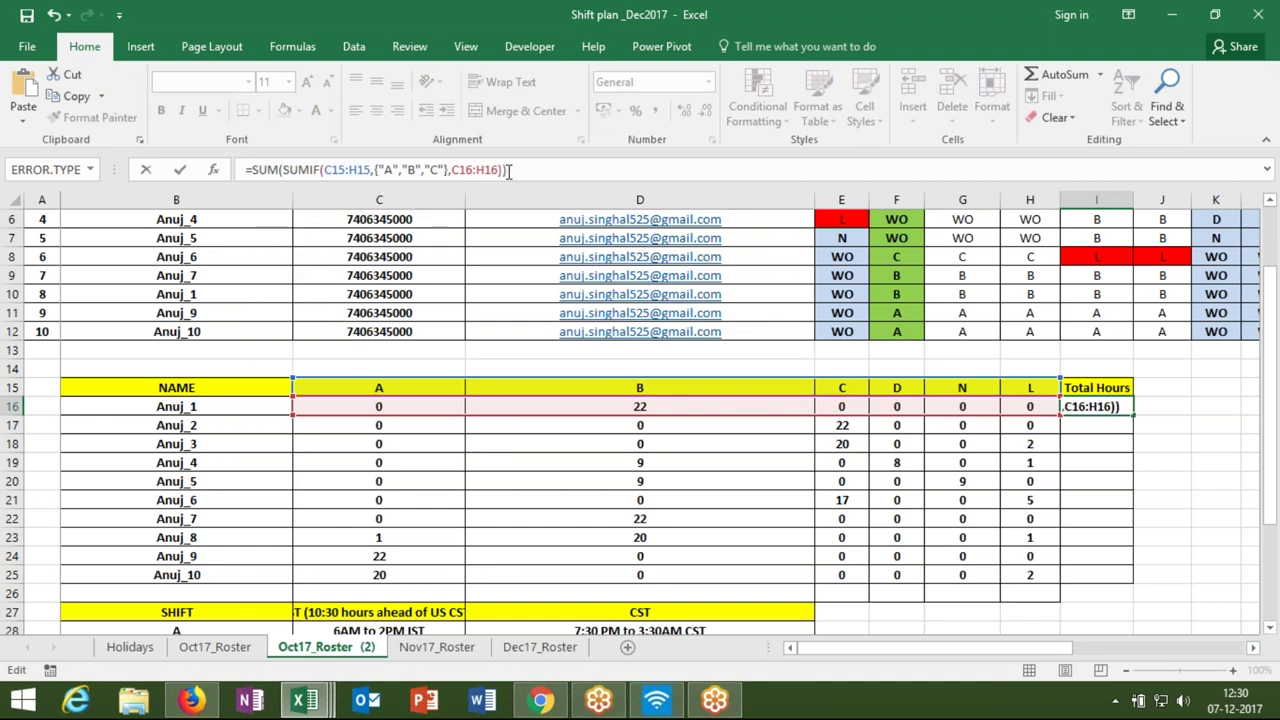
key("ctrl+shift+Return")
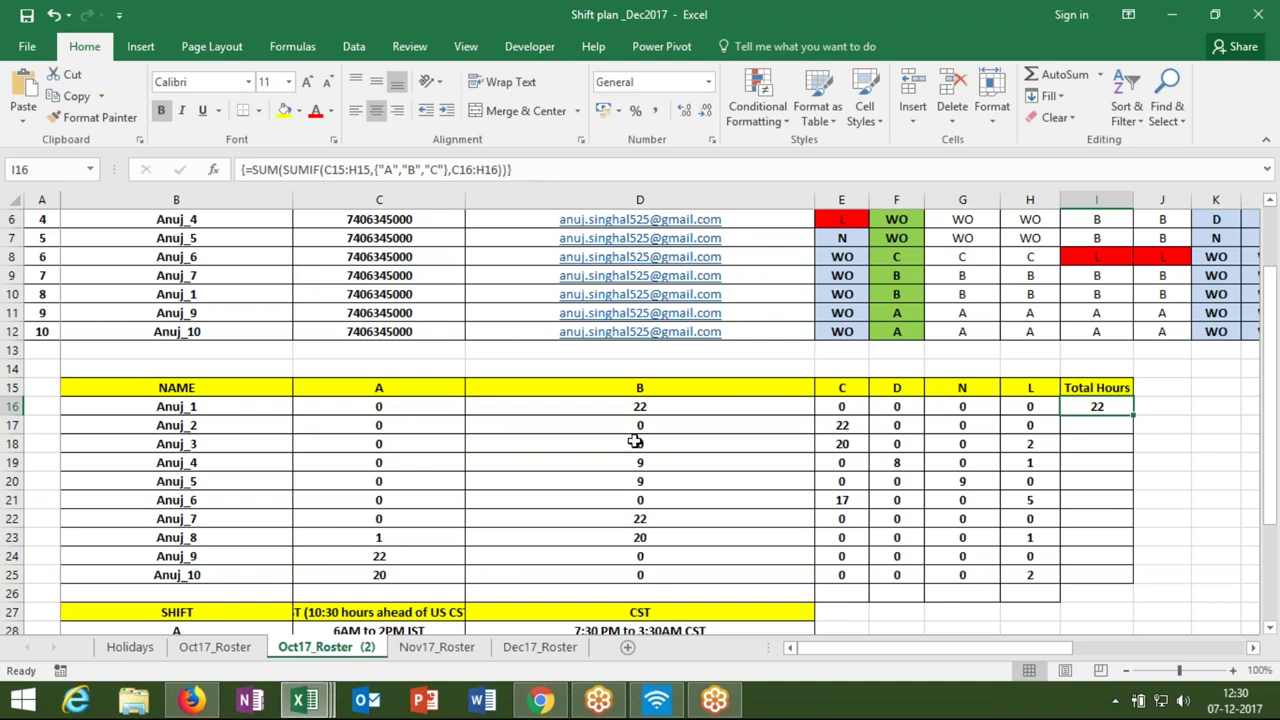
left_click(658, 392)
left_click(870, 372)
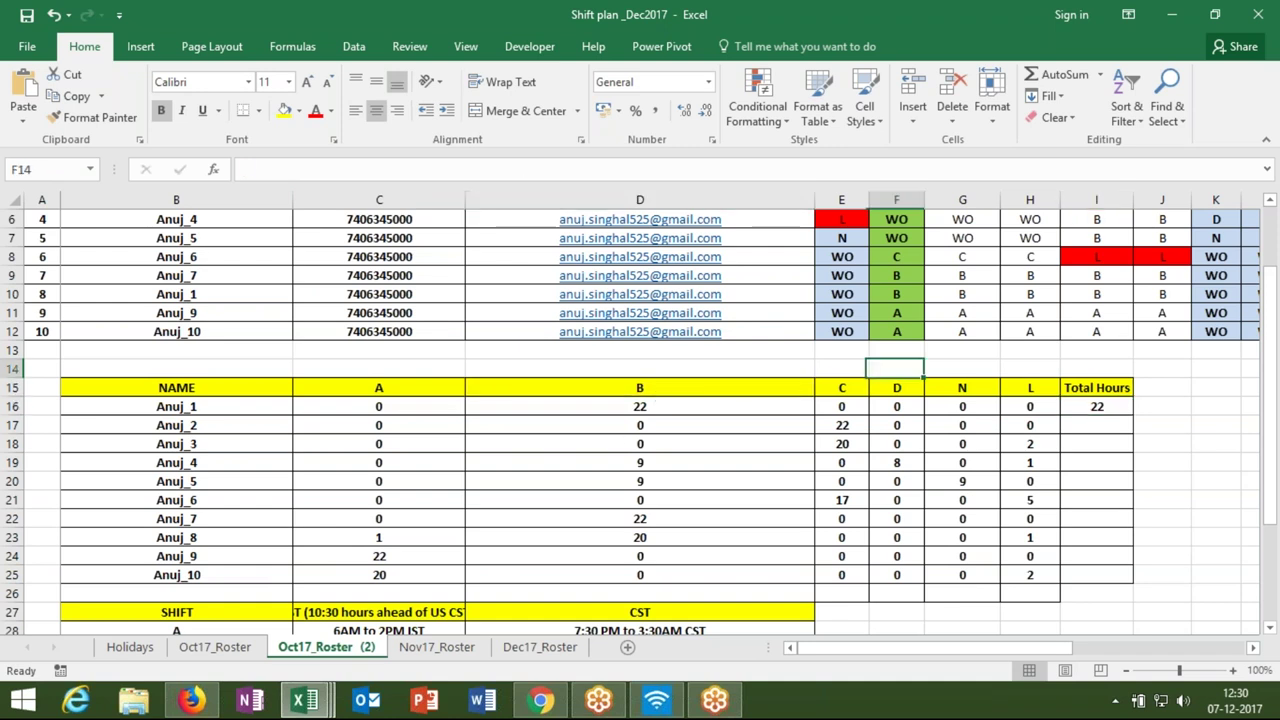
left_click(1080, 407)
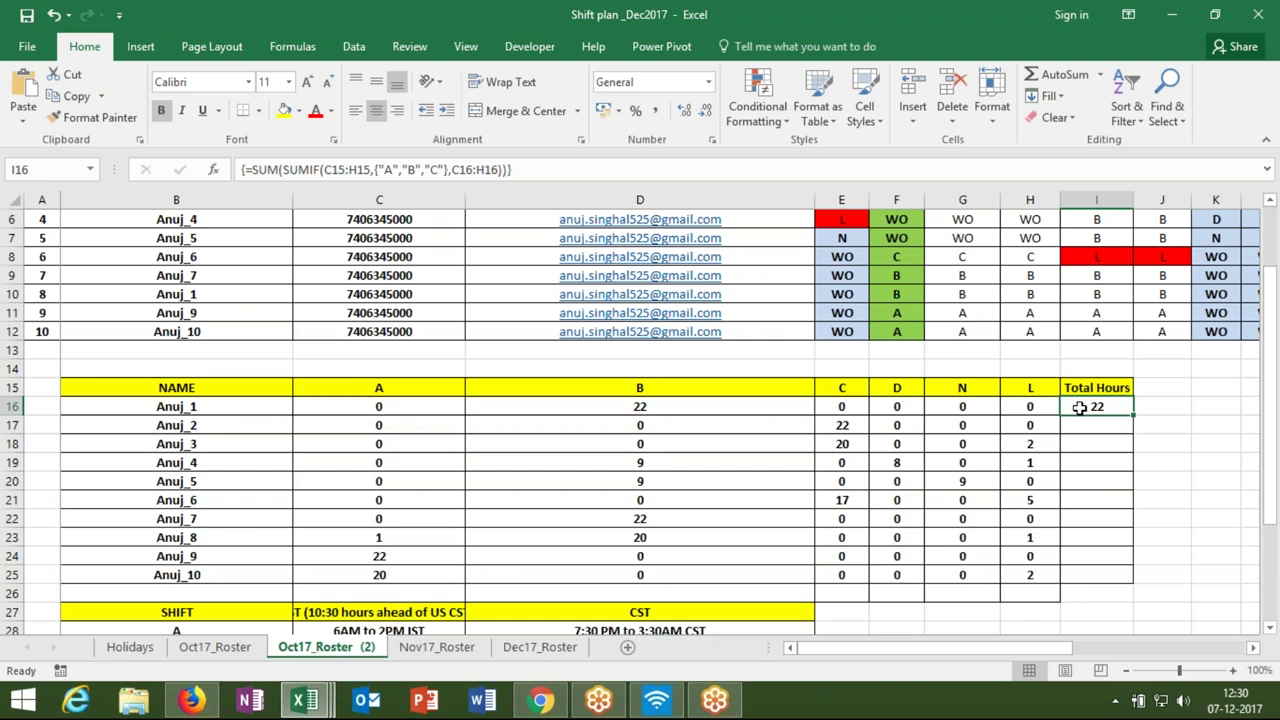
- Look along the roster's date header row, then return to cell A1
key("Up")
key("Up")
key("Up")
key("Up")
key("Up")
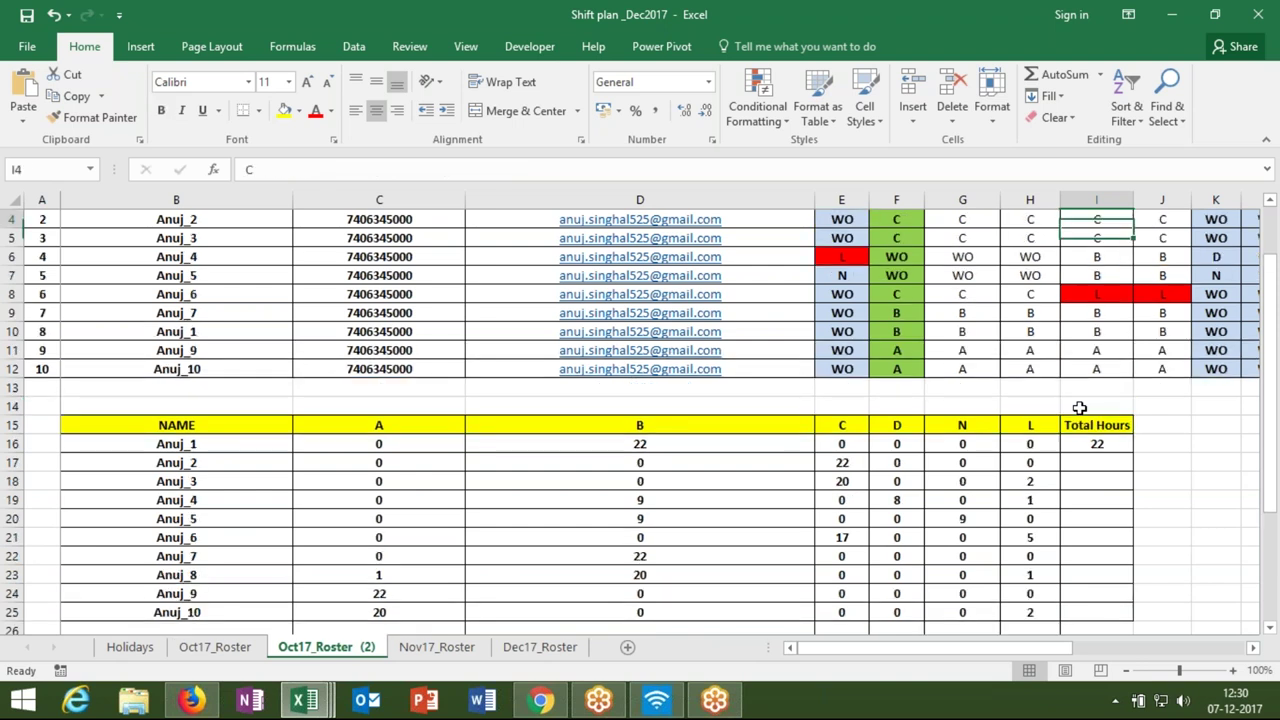
key("Up")
key("Right")
key("Right")
key("Right")
key("Right")
key("Right")
key("Right")
key("Right")
key("Down")
key("Right")
key("Right")
key("Right")
key("Right")
key("Right")
key("Right")
key("Right")
key("Right")
key("Left")
key("Left")
key("Left")
key("Left")
key("Home")
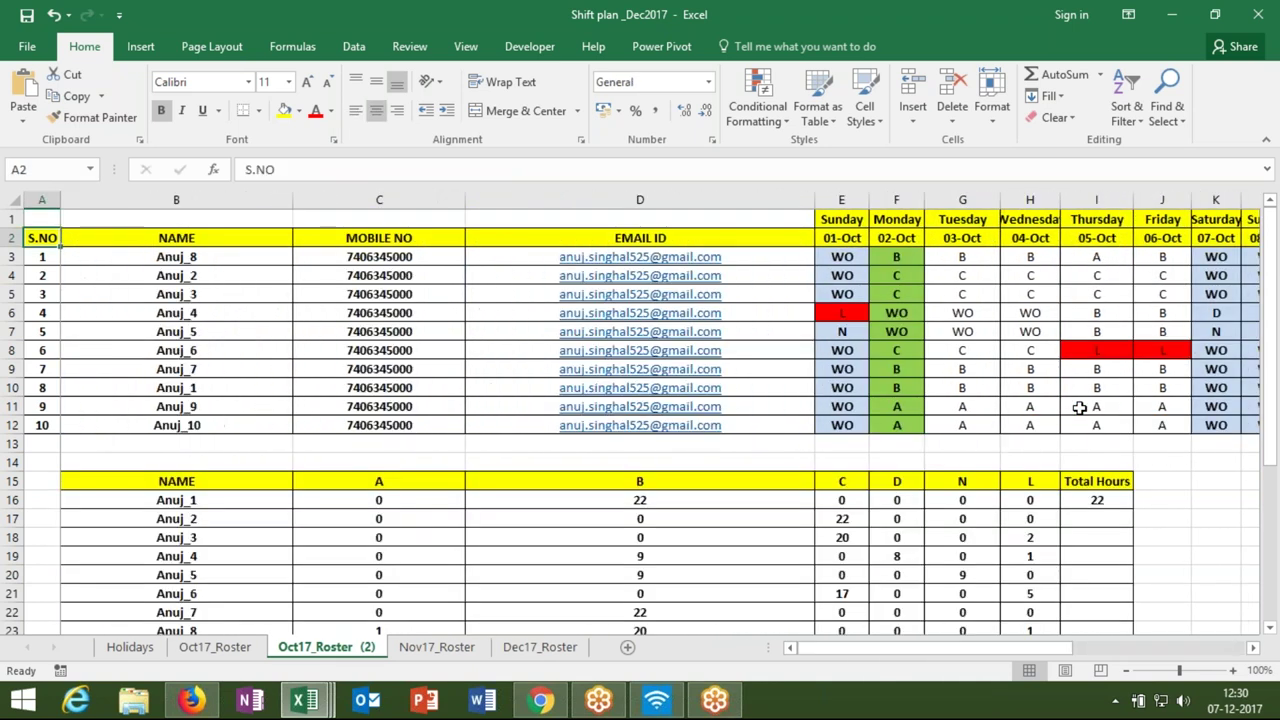
key("Up")
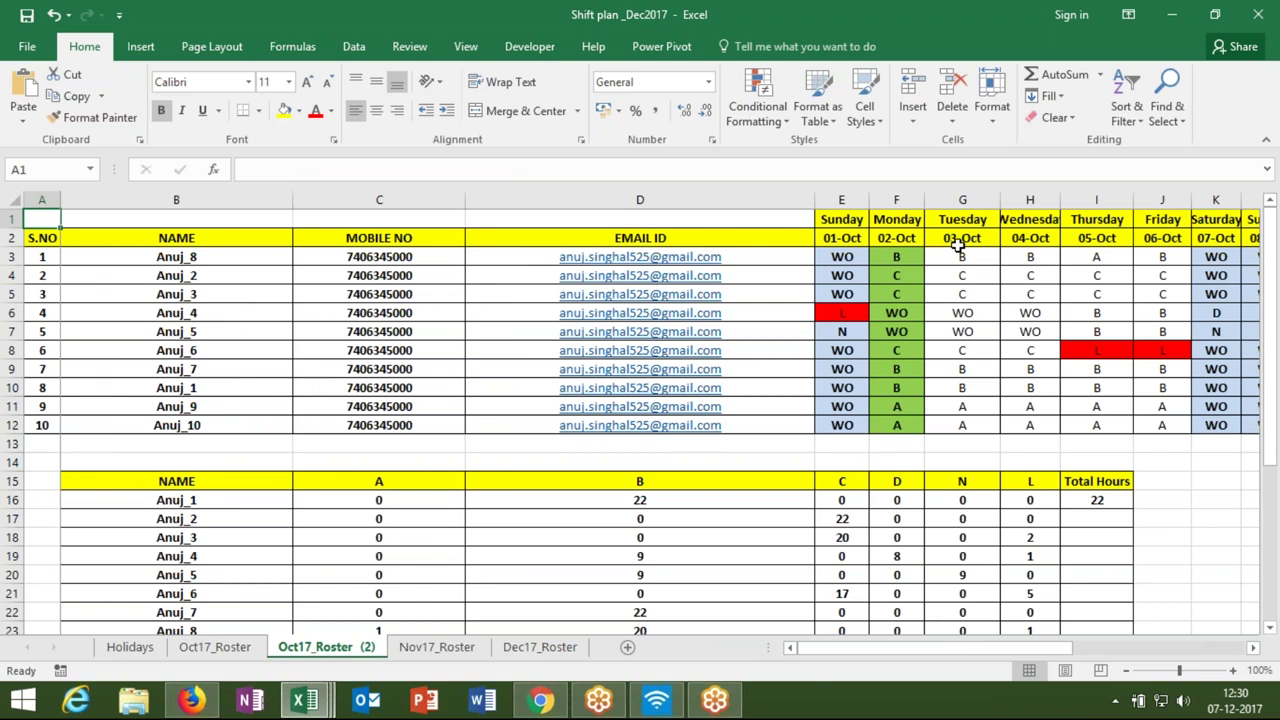
- Enter 1-11 in E2 so the first date reads 01-Nov, then review the headings
left_click(858, 236)
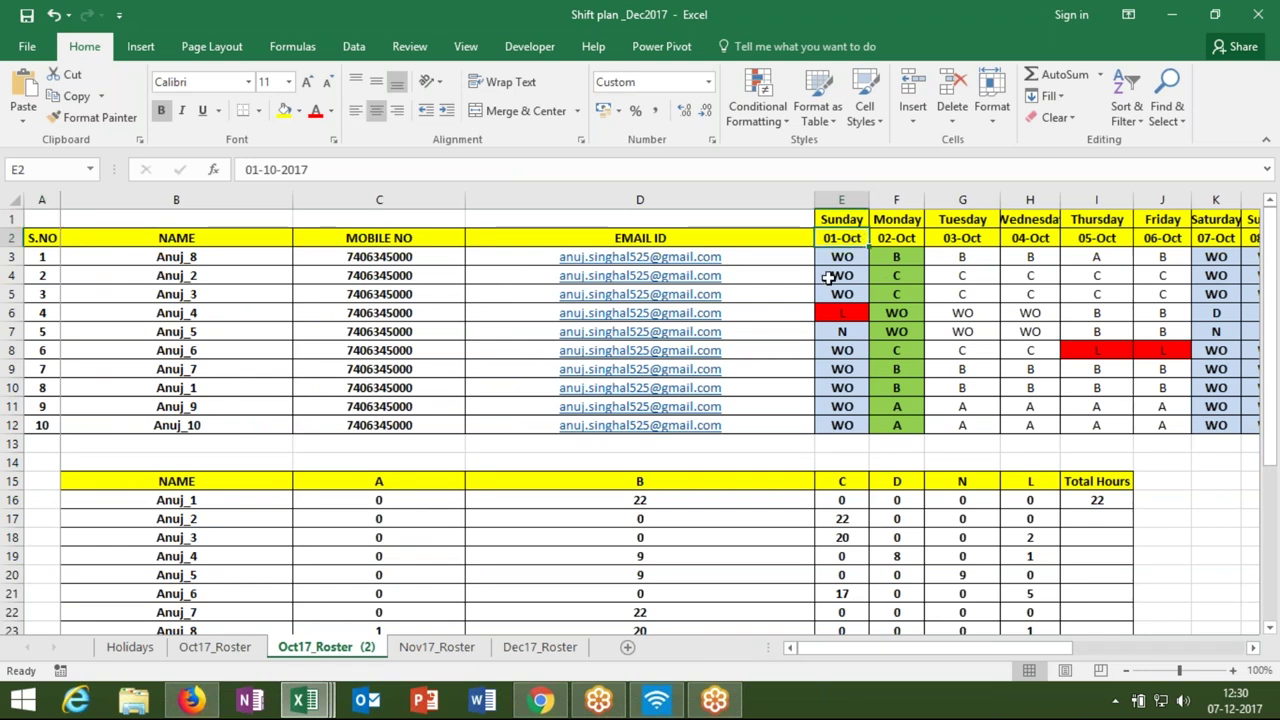
type("1")
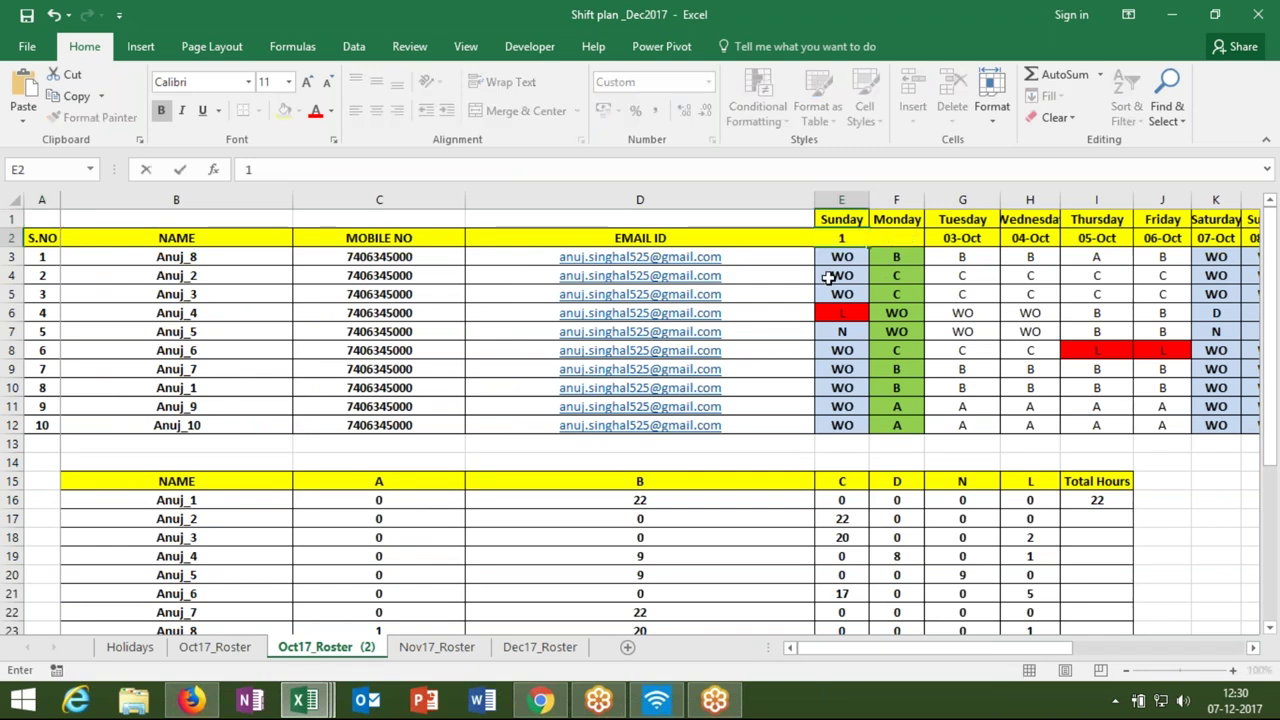
type("-11")
key("Return")
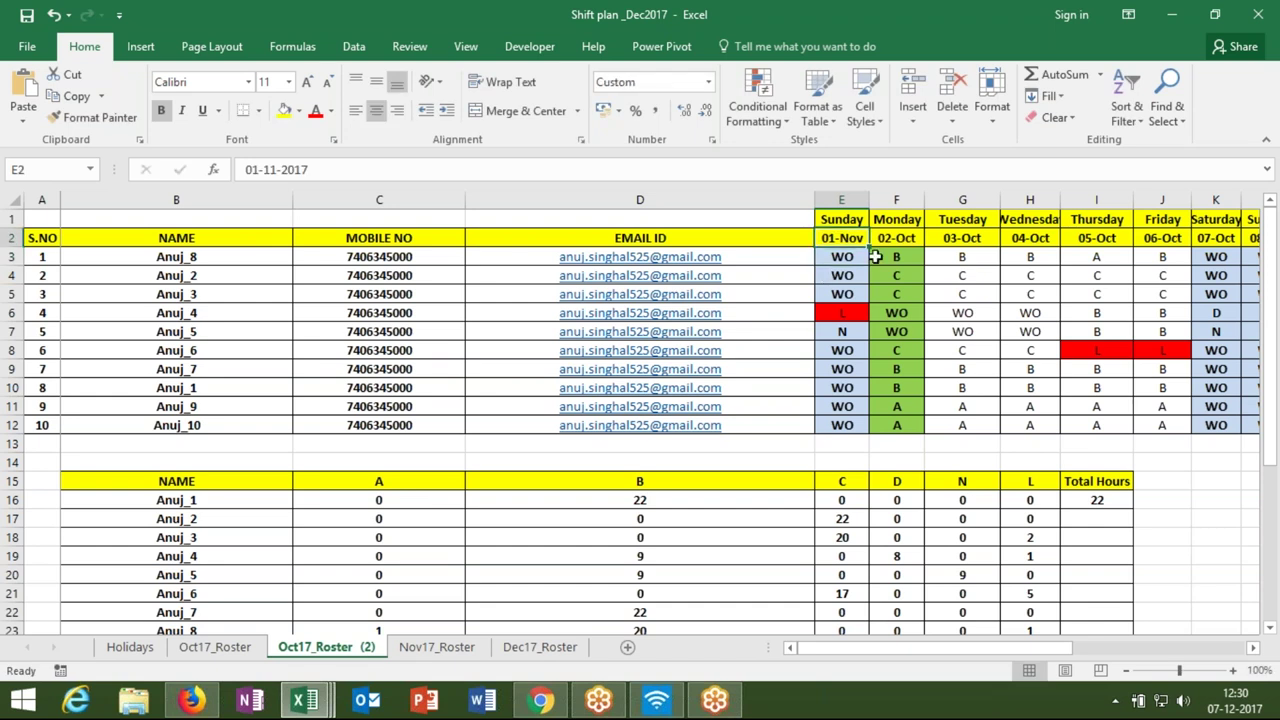
left_click(850, 219)
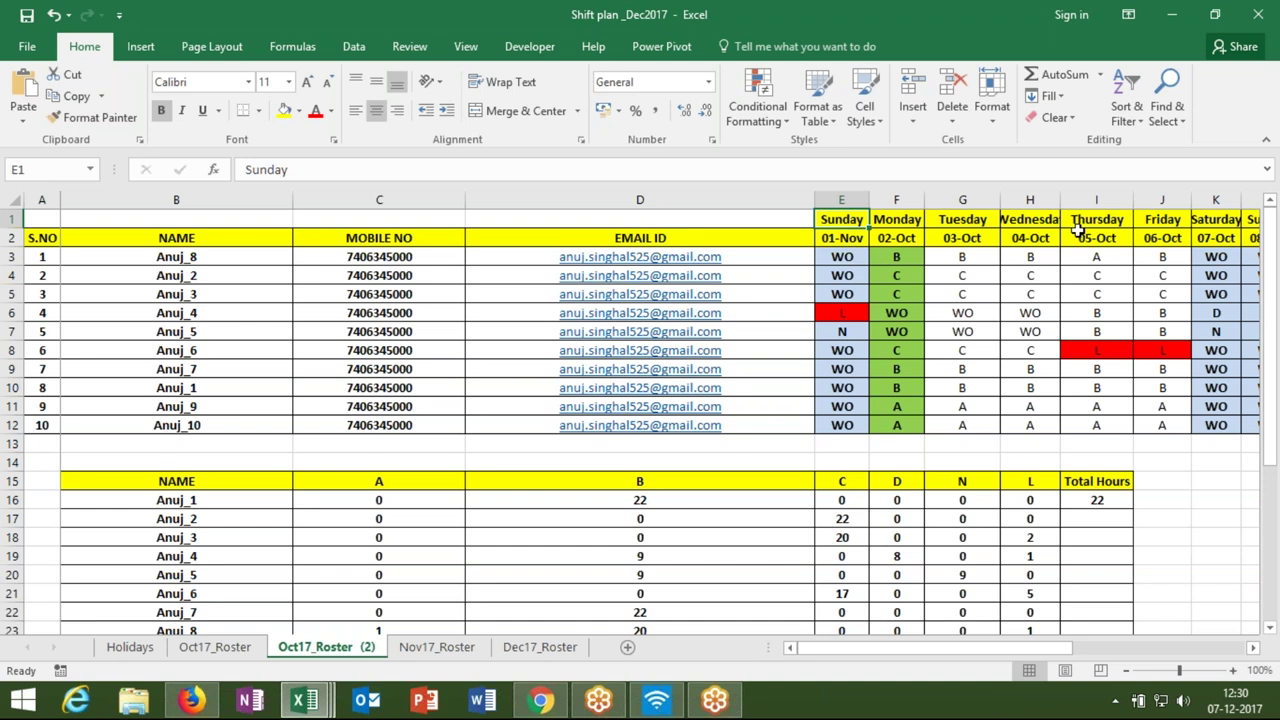
key("Down")
key("Right")
key("Right")
key("Right")
key("Right")
key("Left")
key("Left")
key("Left")
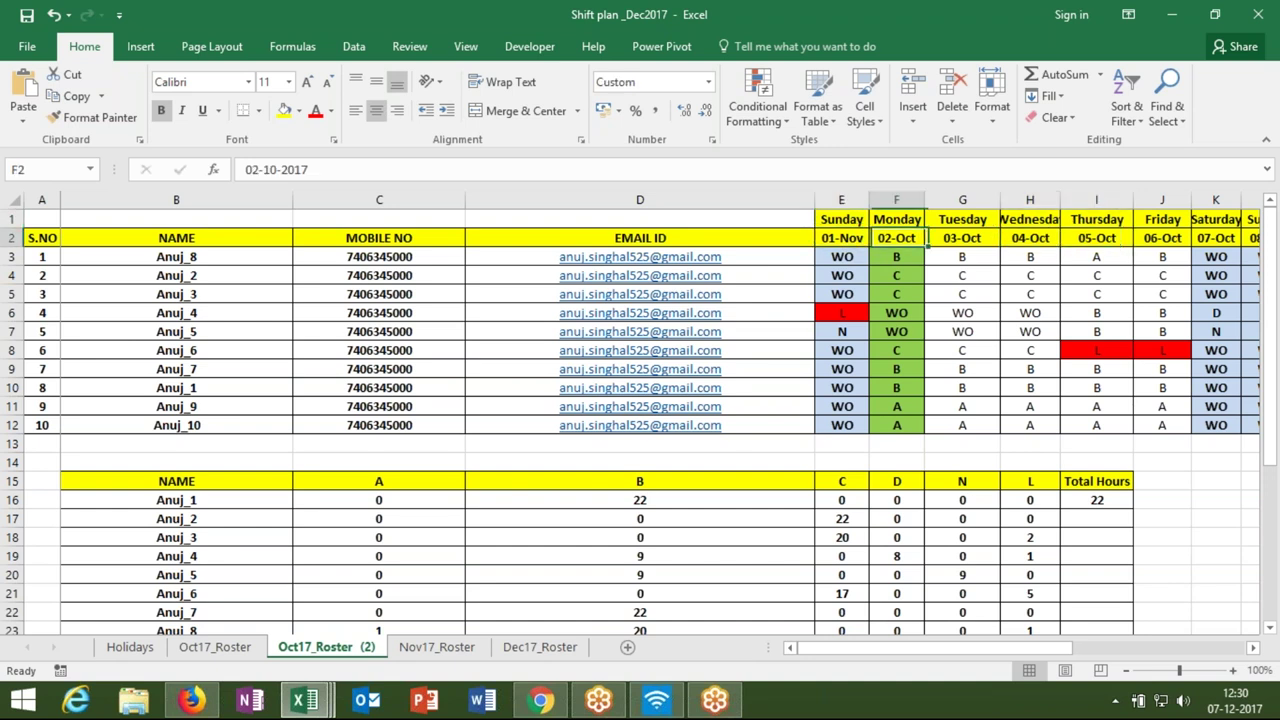
- Enter =E2+1 in F2 and fill it to AI2, so dates run 02-Nov through 01-Dec
type("=")
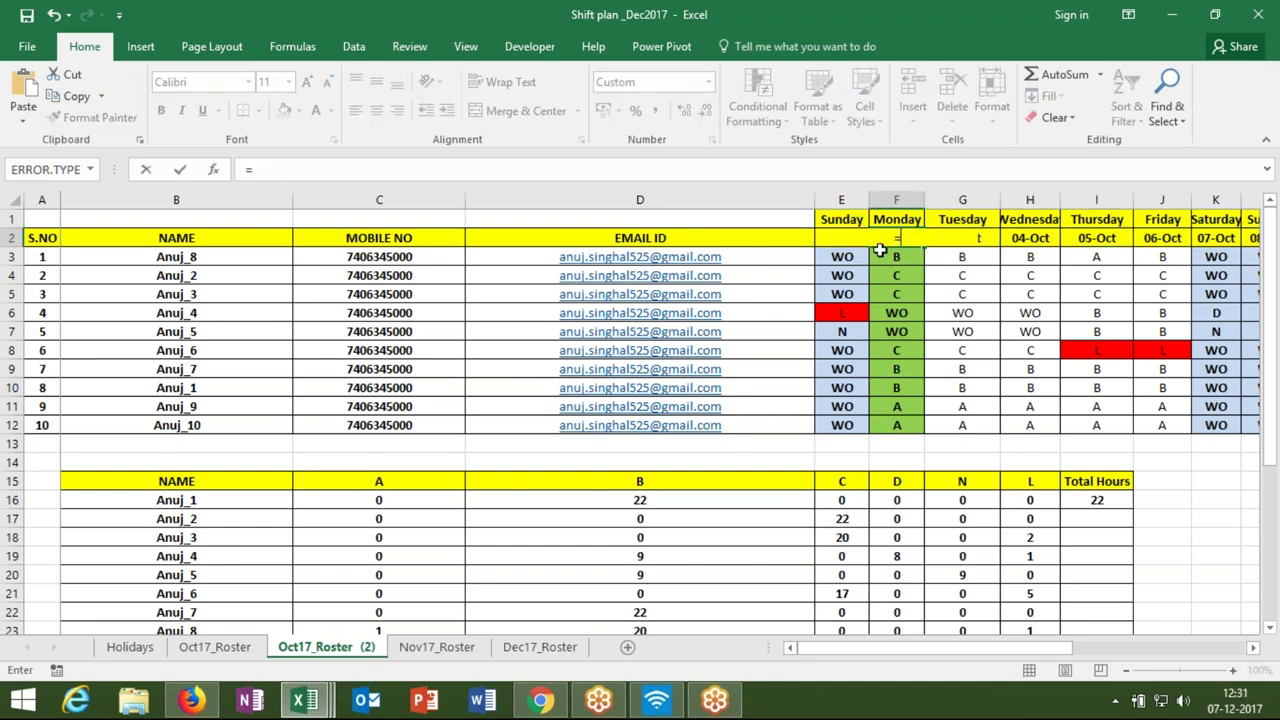
key("Left")
key("Left")
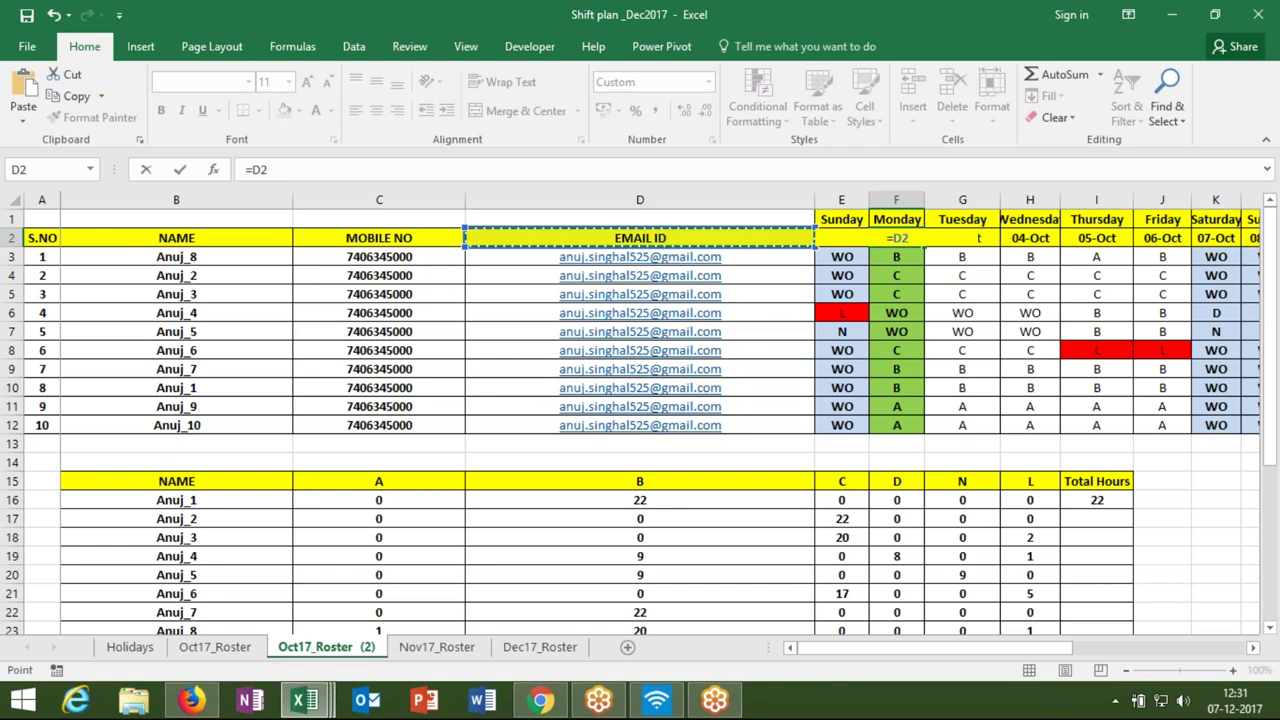
key("Right")
type("+1")
key("Return")
type("1")
key("Escape")
key("Up")
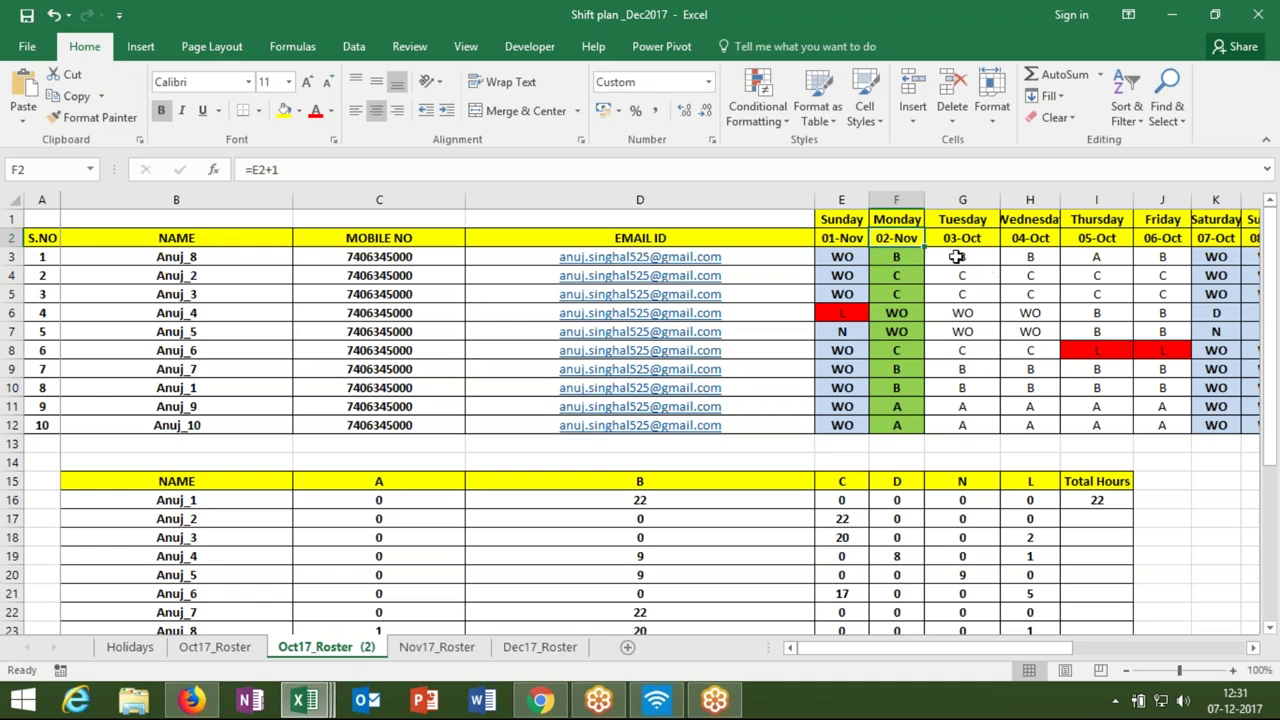
left_click_drag(924, 247, 1276, 232)
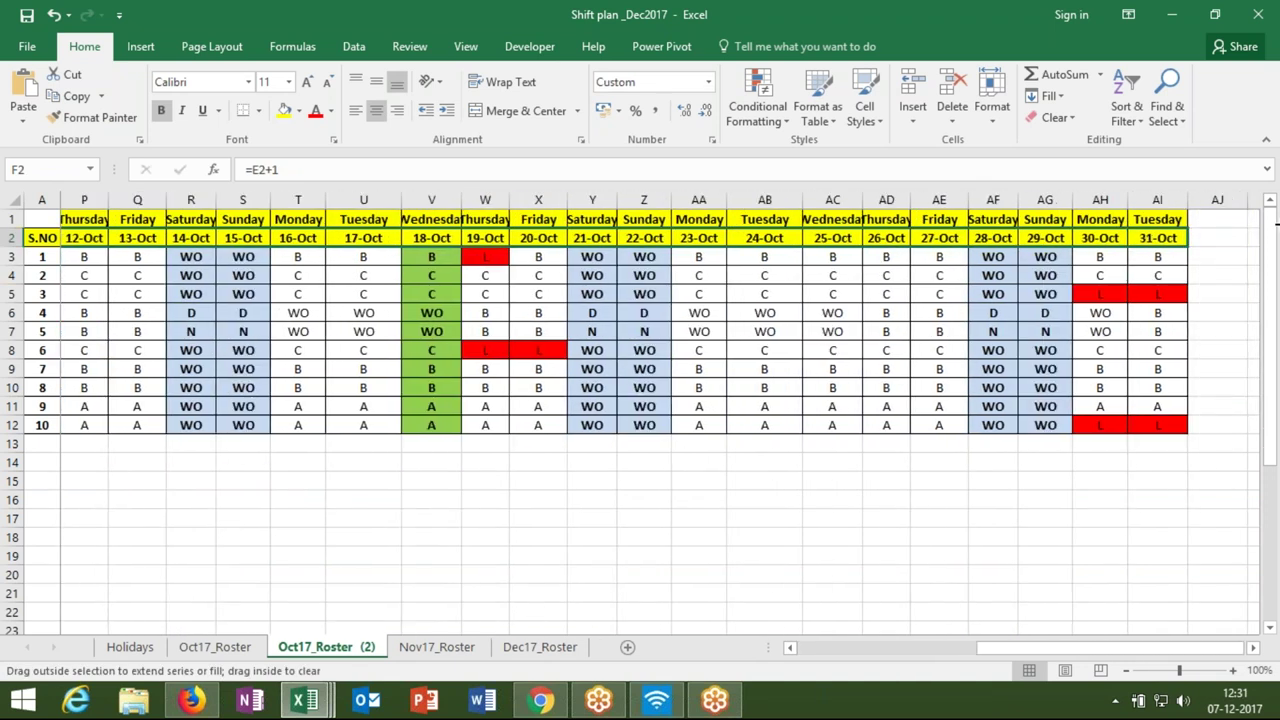
left_click_drag(1276, 232, 935, 247)
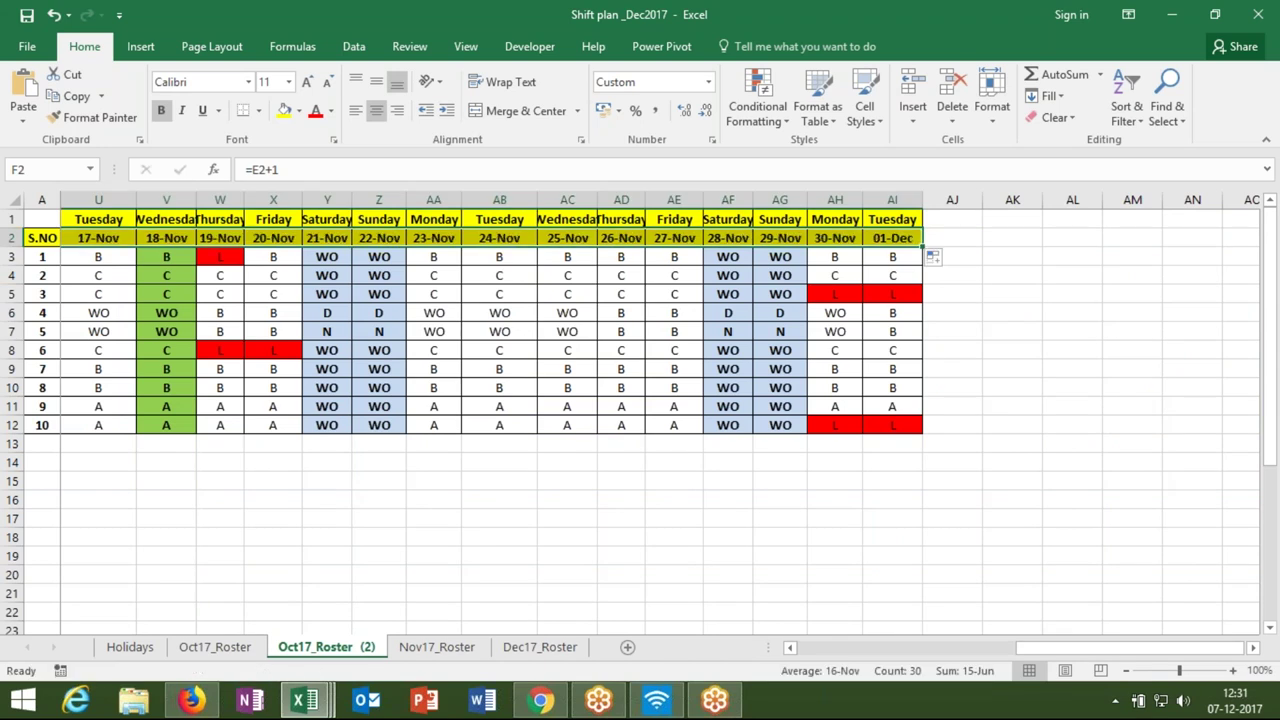
key("Left")
key("Left")
key("Left")
key("Left")
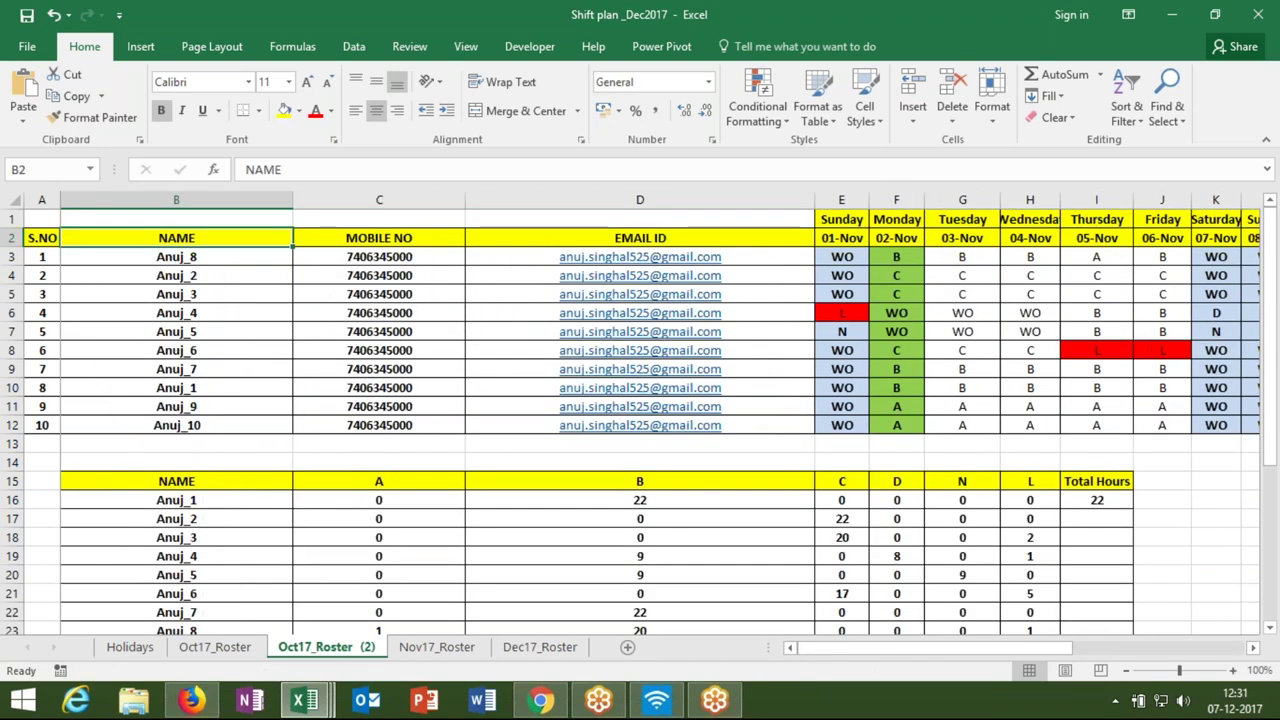
- Reset the start date in E2 to 01-Oct by entering 1-10
left_click(860, 237)
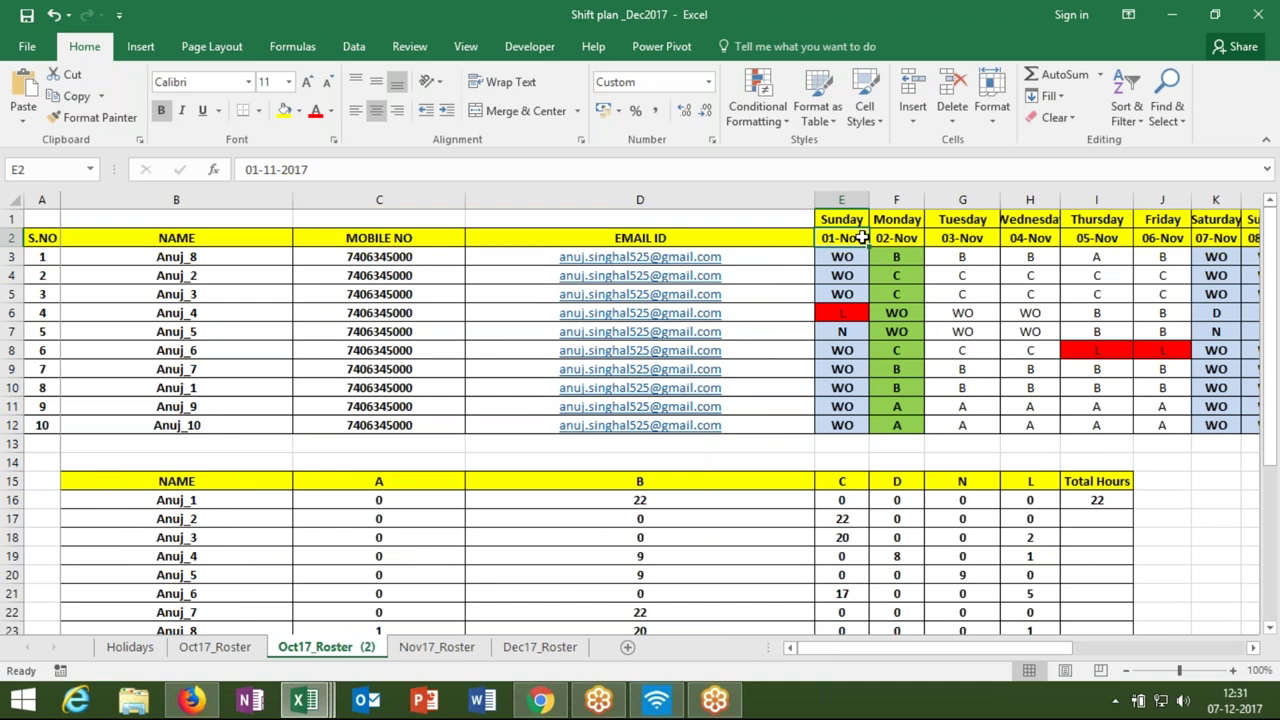
type("1-10")
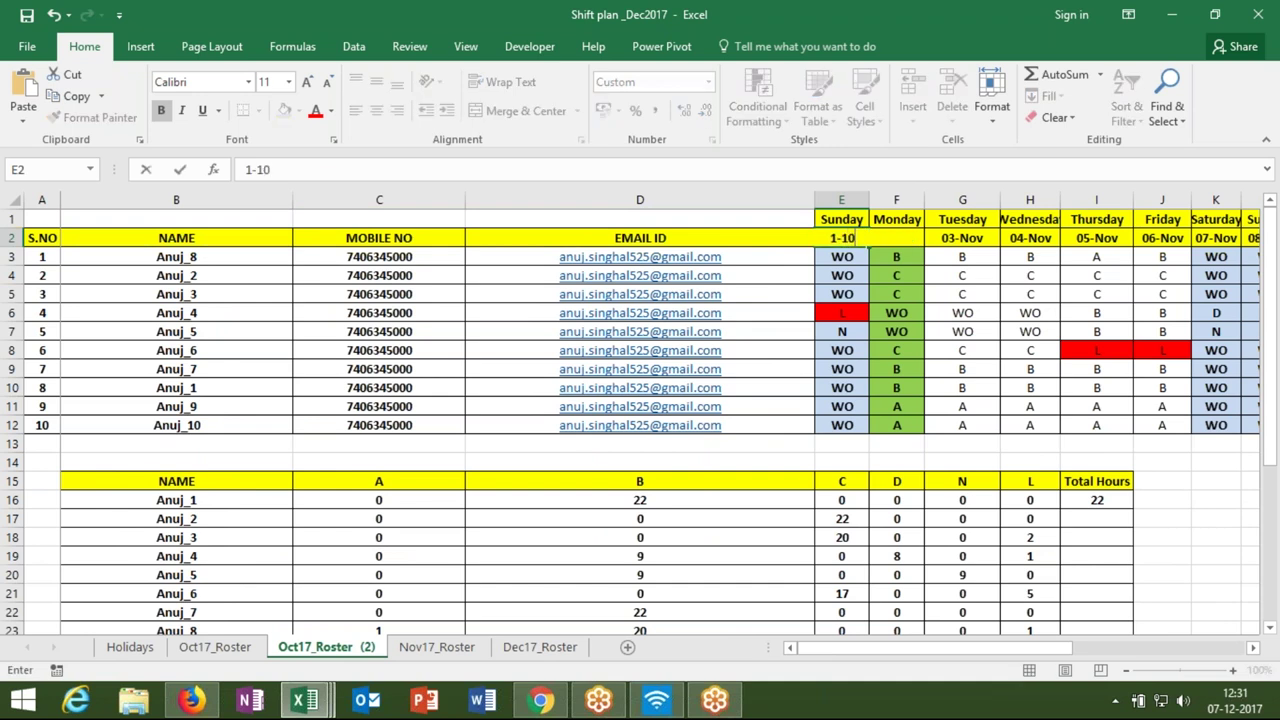
key("Return")
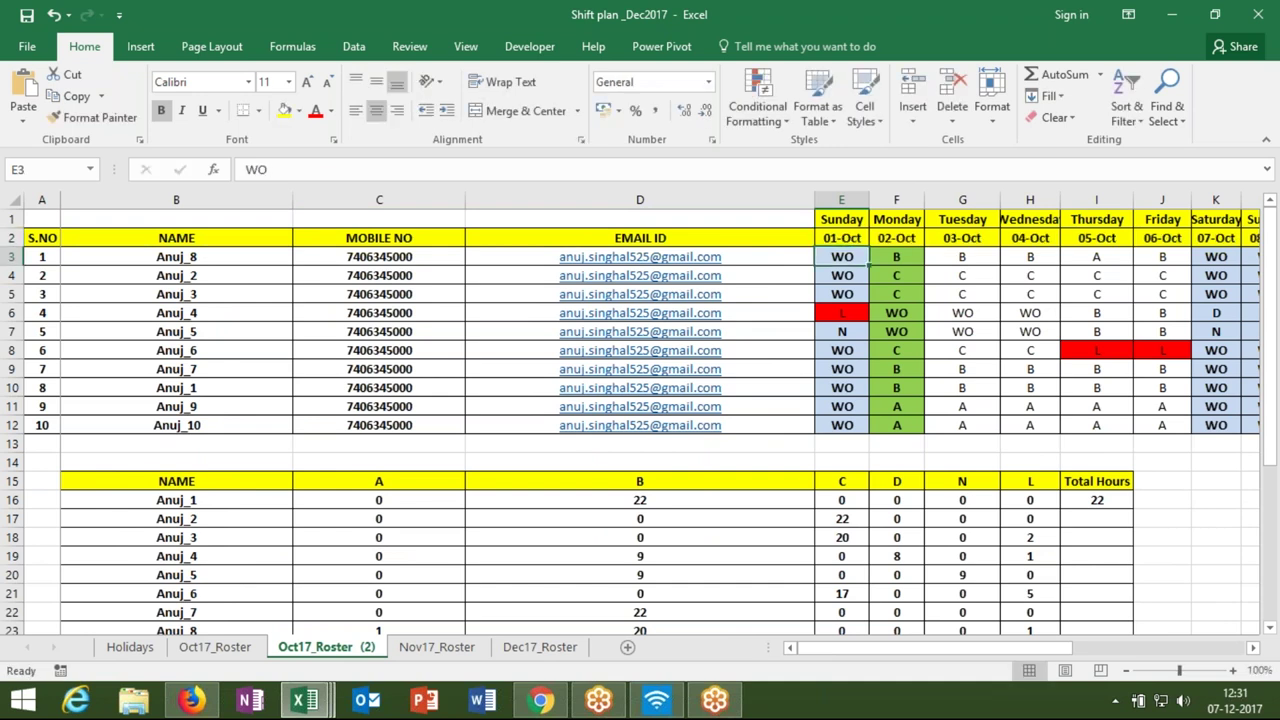
- Enter =TEXT(E2,"DDDD") in E1 and fill it across to AI1 for weekday names
left_click(841, 237)
left_click(841, 219)
type("=tex")
key("Tab")
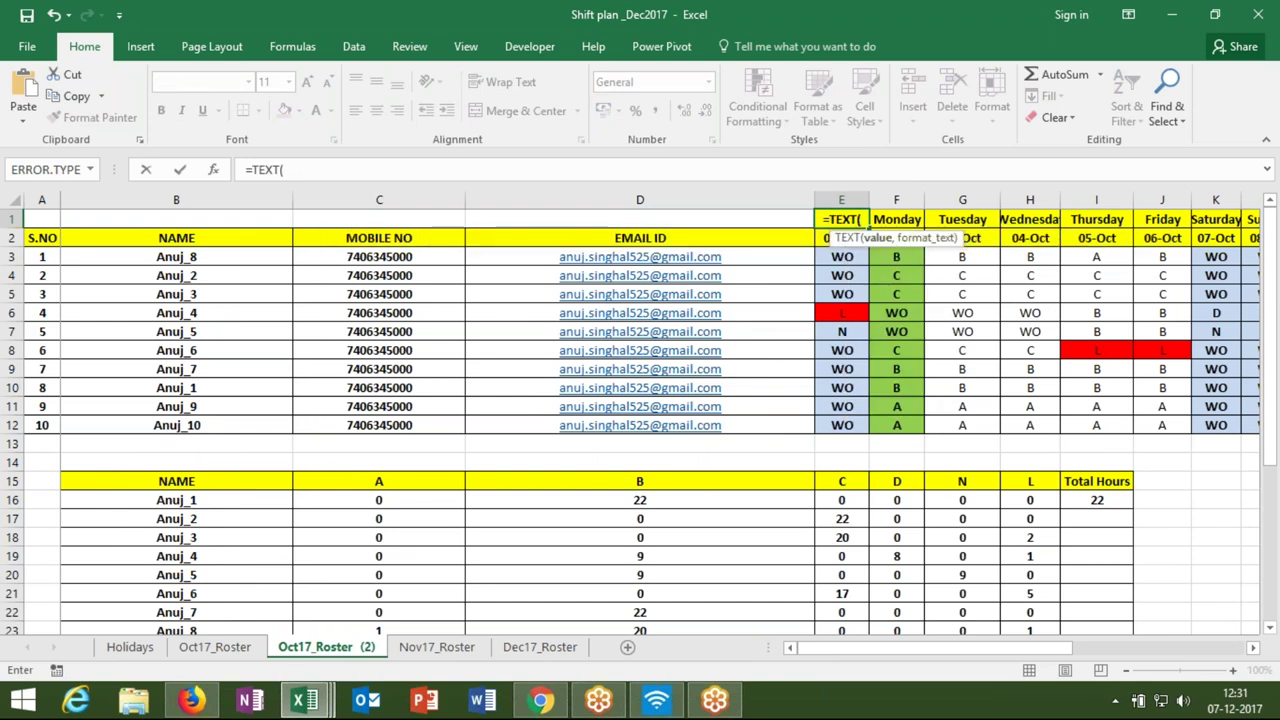
type("E2,\"")
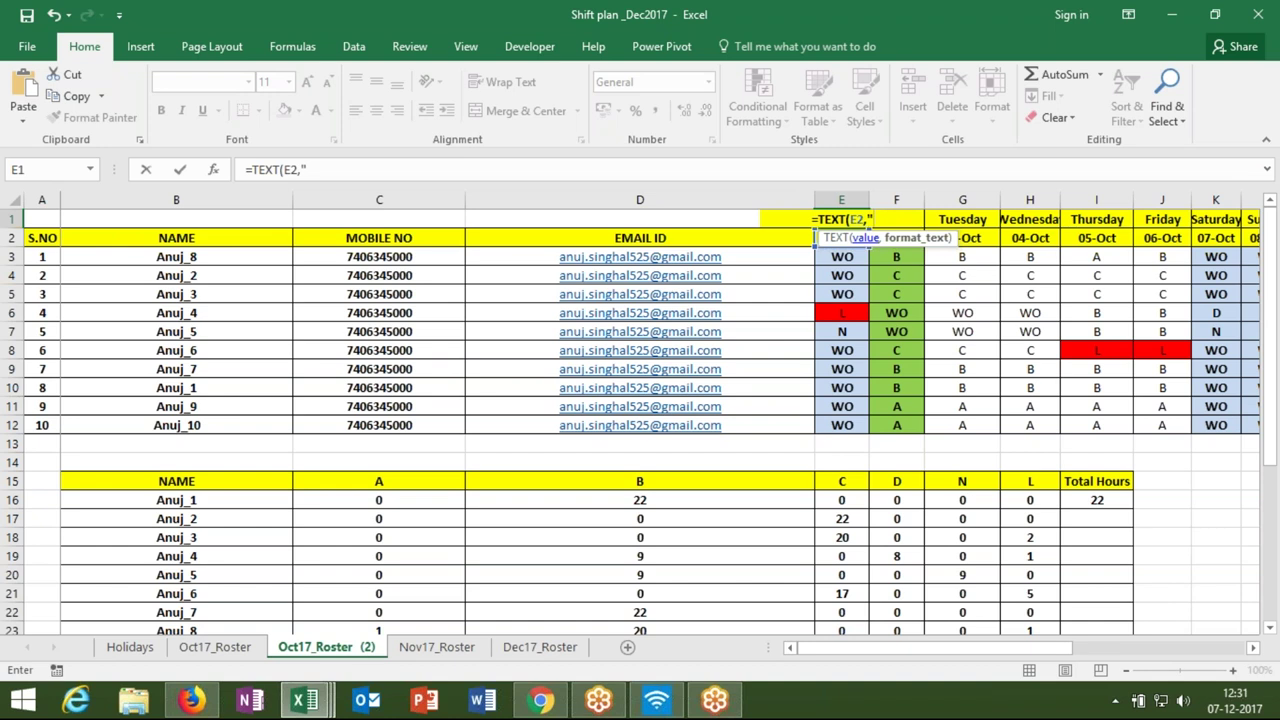
type("DDDD\")")
key("Return")
left_click(841, 219)
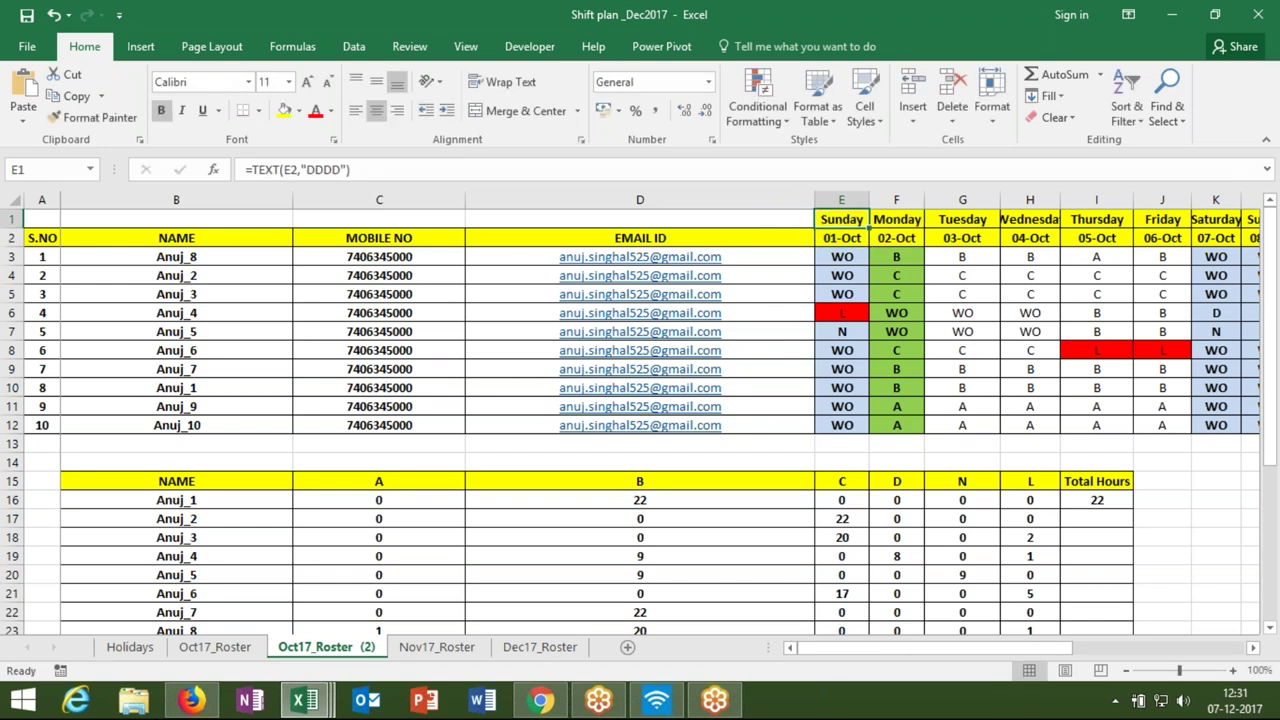
left_click_drag(868, 228, 1246, 228)
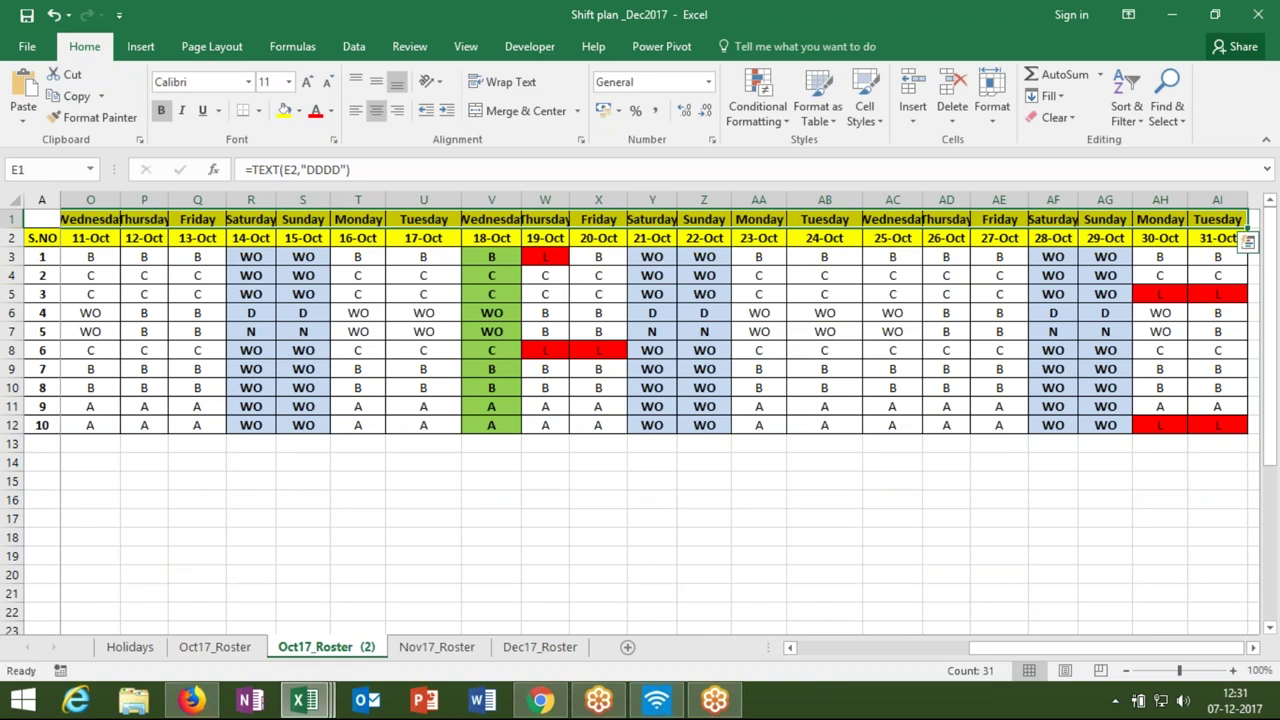
left_click(41, 219)
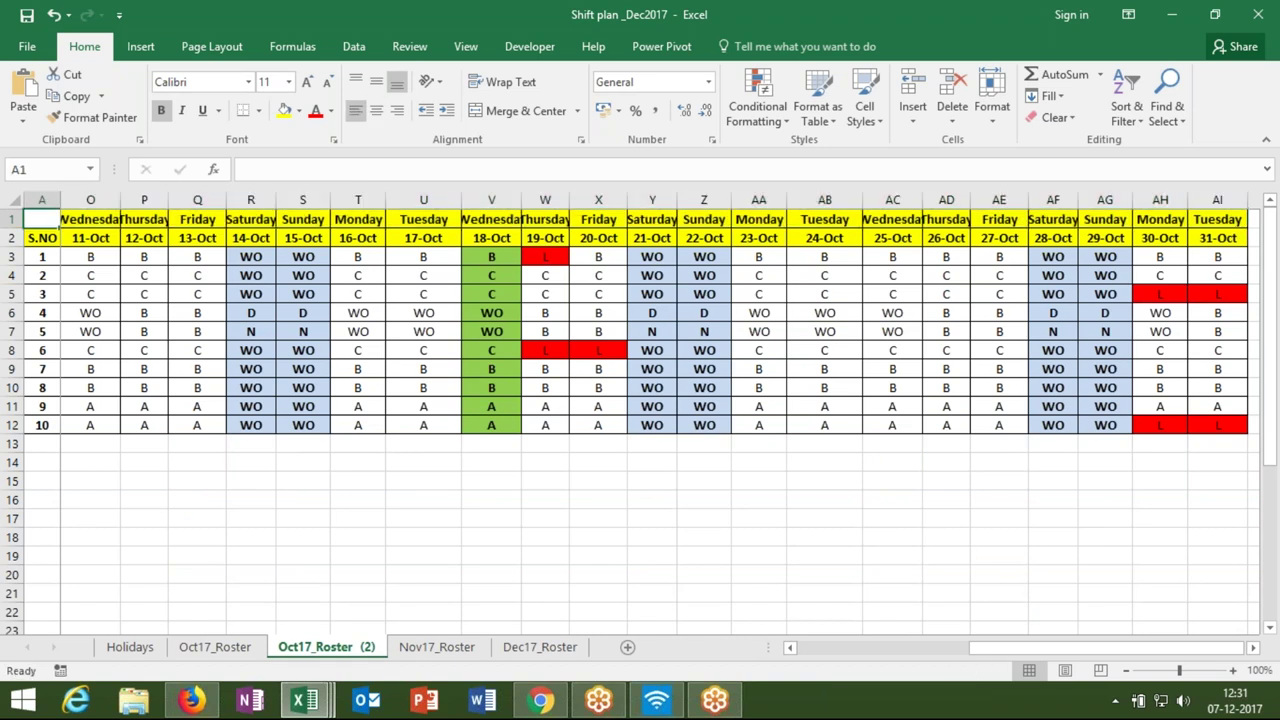
left_click(59, 240)
key("Right")
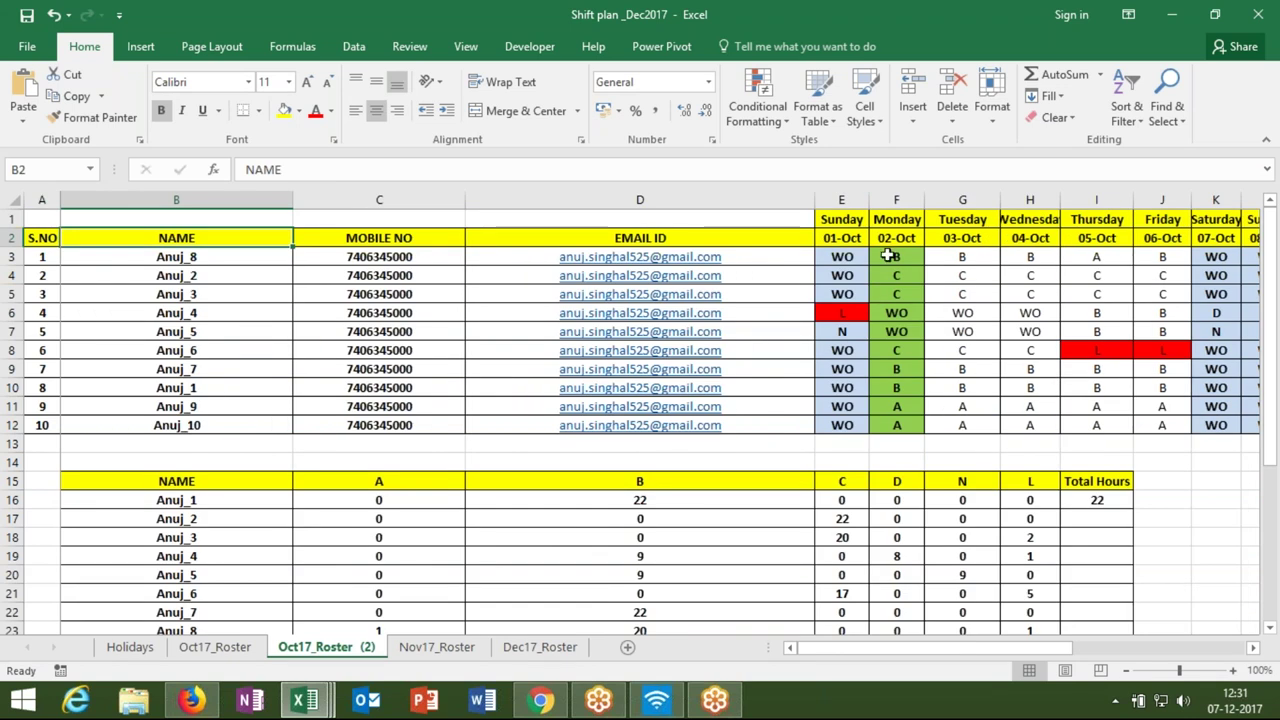
left_click_drag(888, 256, 893, 418)
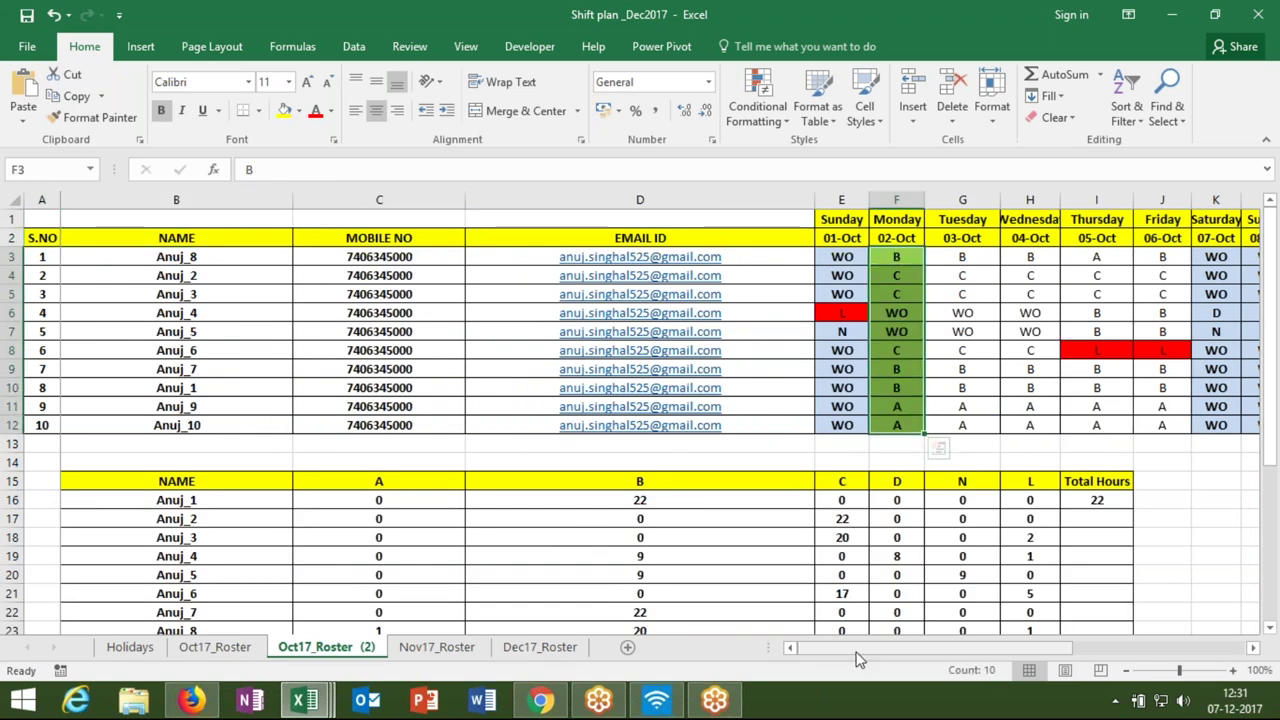
left_click_drag(857, 658, 966, 640)
left_click(948, 258)
left_click_drag(948, 258, 990, 425)
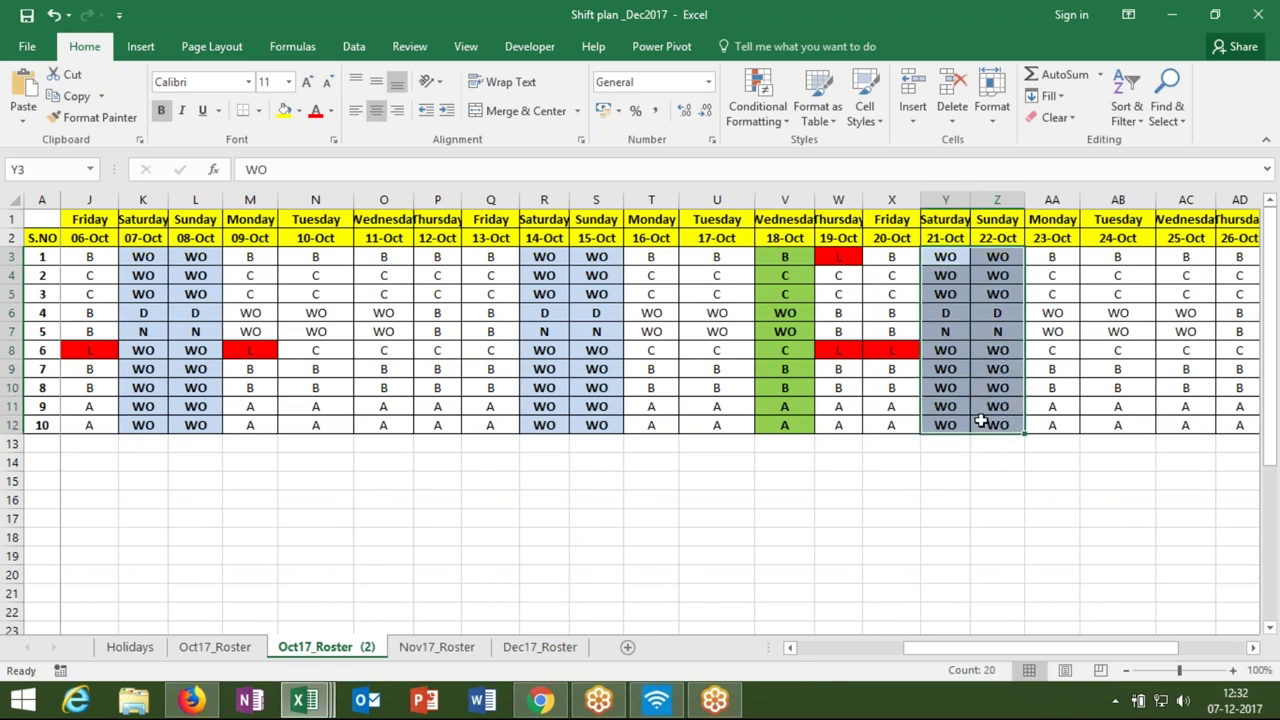
left_click_drag(966, 648, 785, 640)
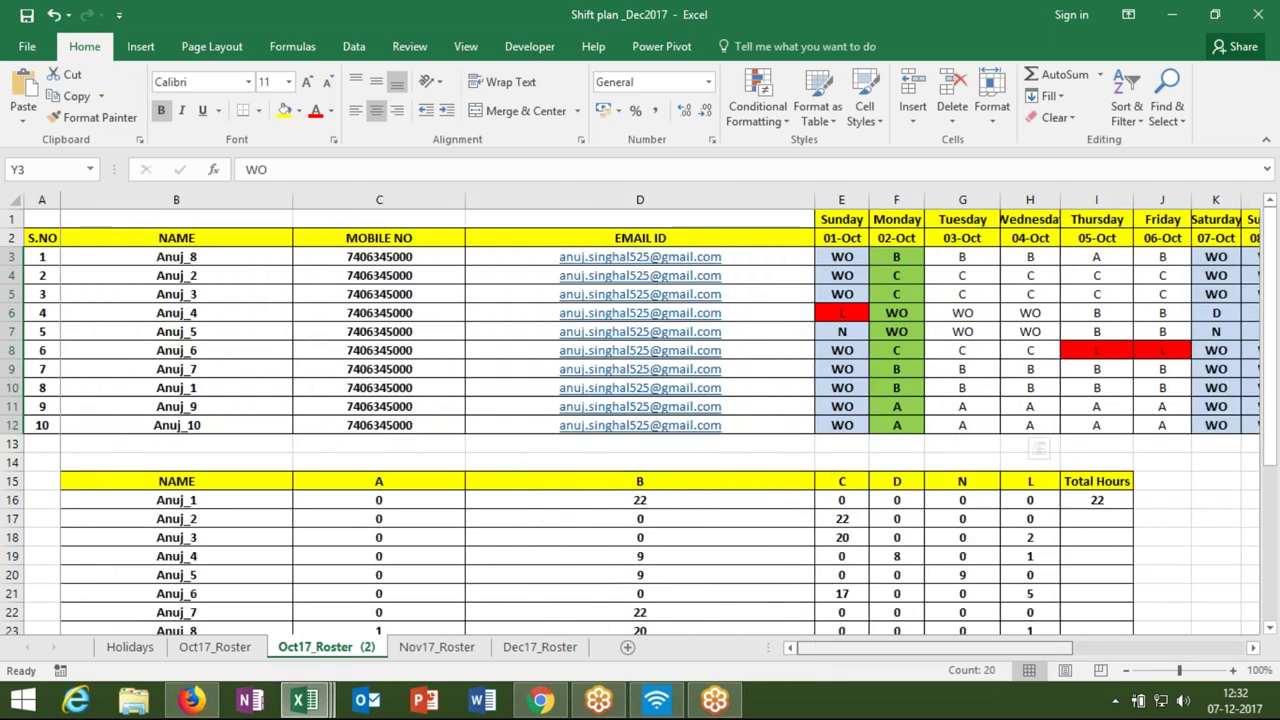
left_click(840, 258)
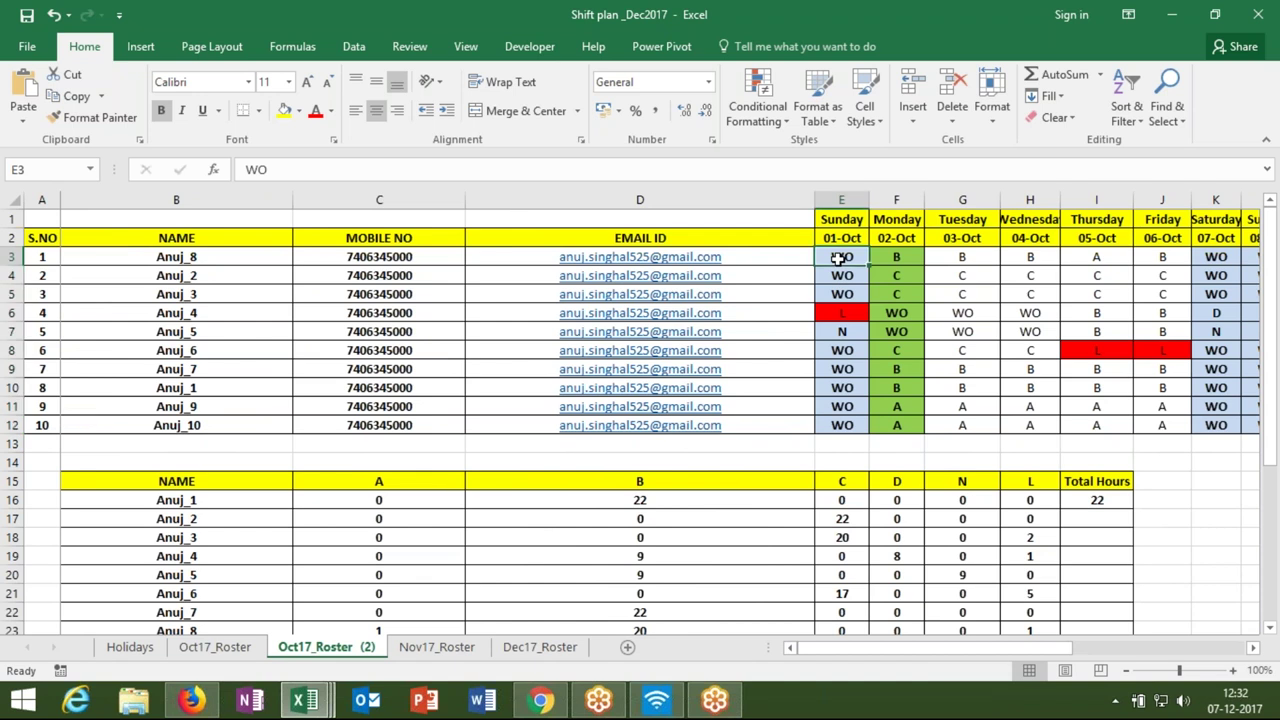
key("ctrl+shift+Right")
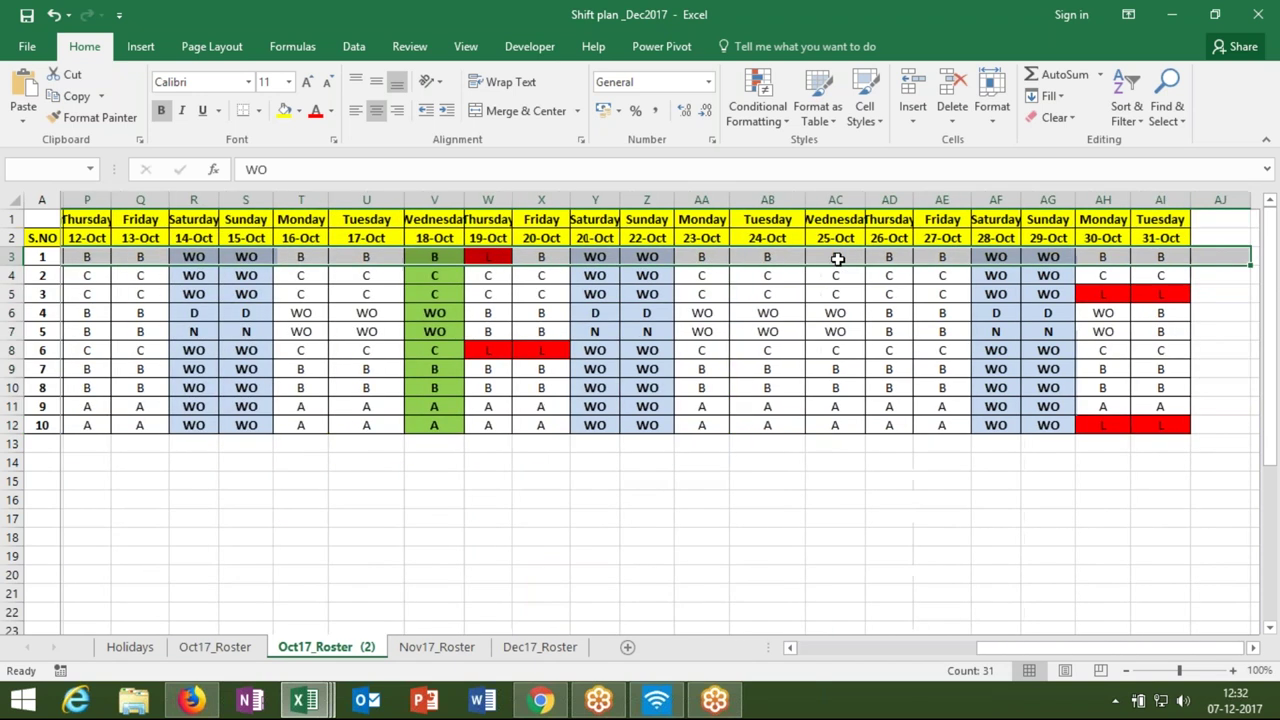
key("ctrl+shift+Down")
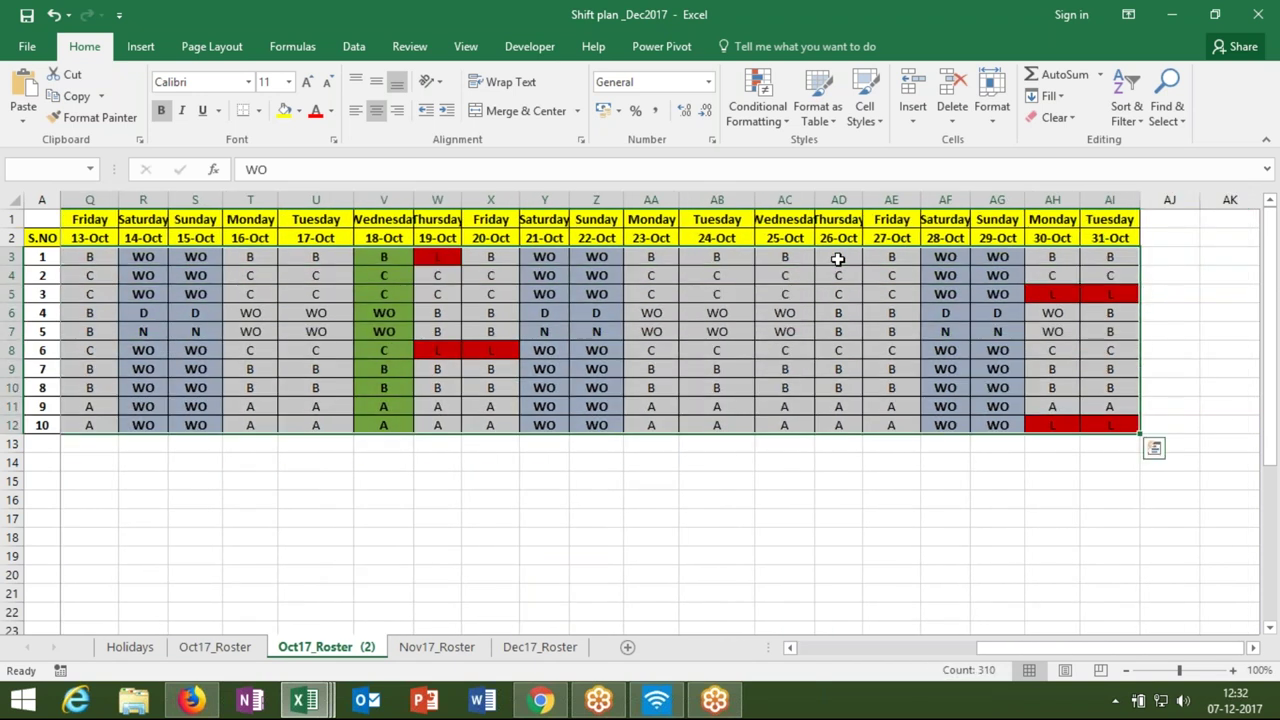
- Set roster grid E3:AI12 to No Fill and turn off bold on the shift codes
left_click(298, 111)
left_click(305, 276)
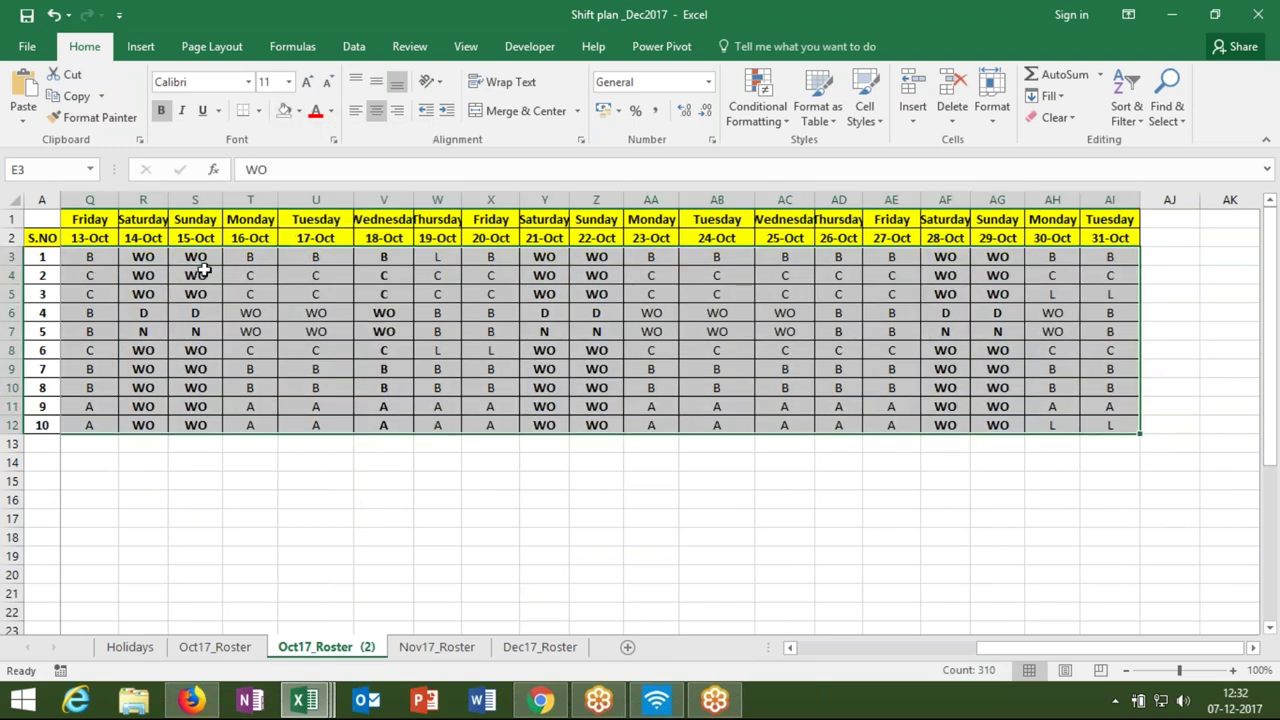
left_click(161, 110)
left_click(100, 260)
key("Left")
key("Left")
key("Left")
key("Left")
key("Left")
key("Left")
key("Left")
key("Left")
key("Left")
key("Left")
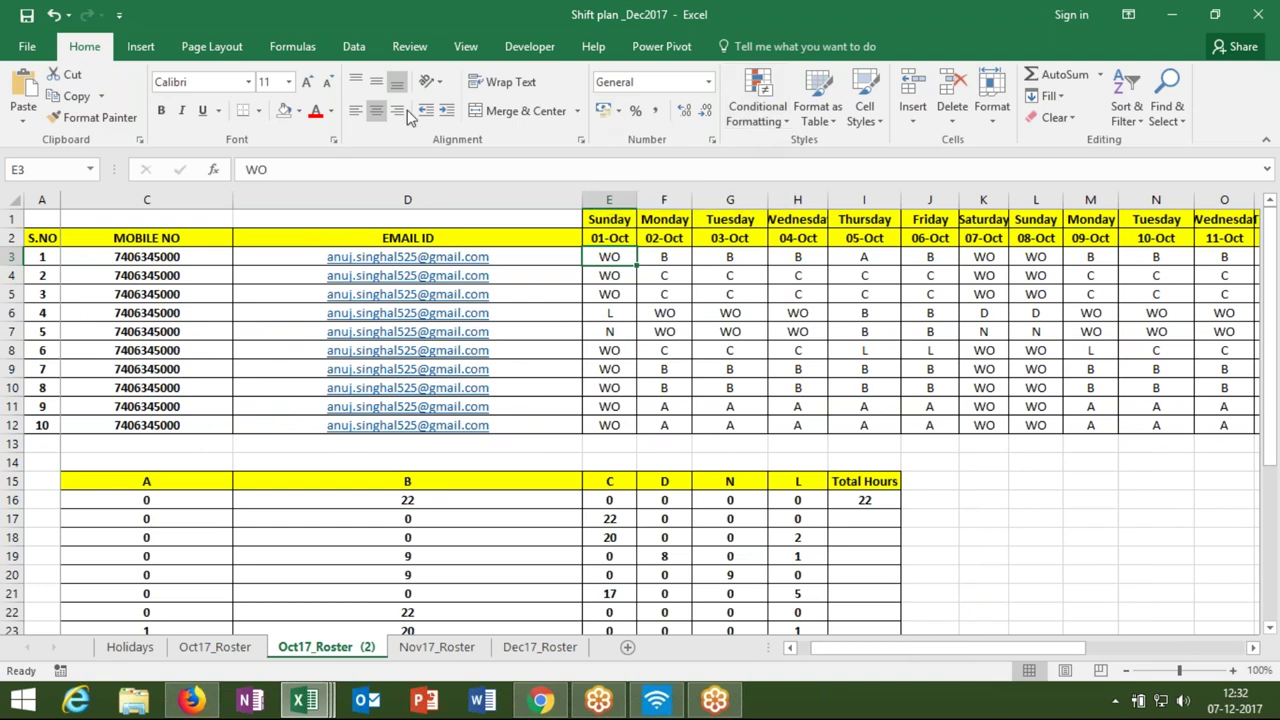
- Create a formula conditional rule testing whether E1 is "Sunday" or "Saturday"
left_click(786, 121)
mouse_move(792, 319)
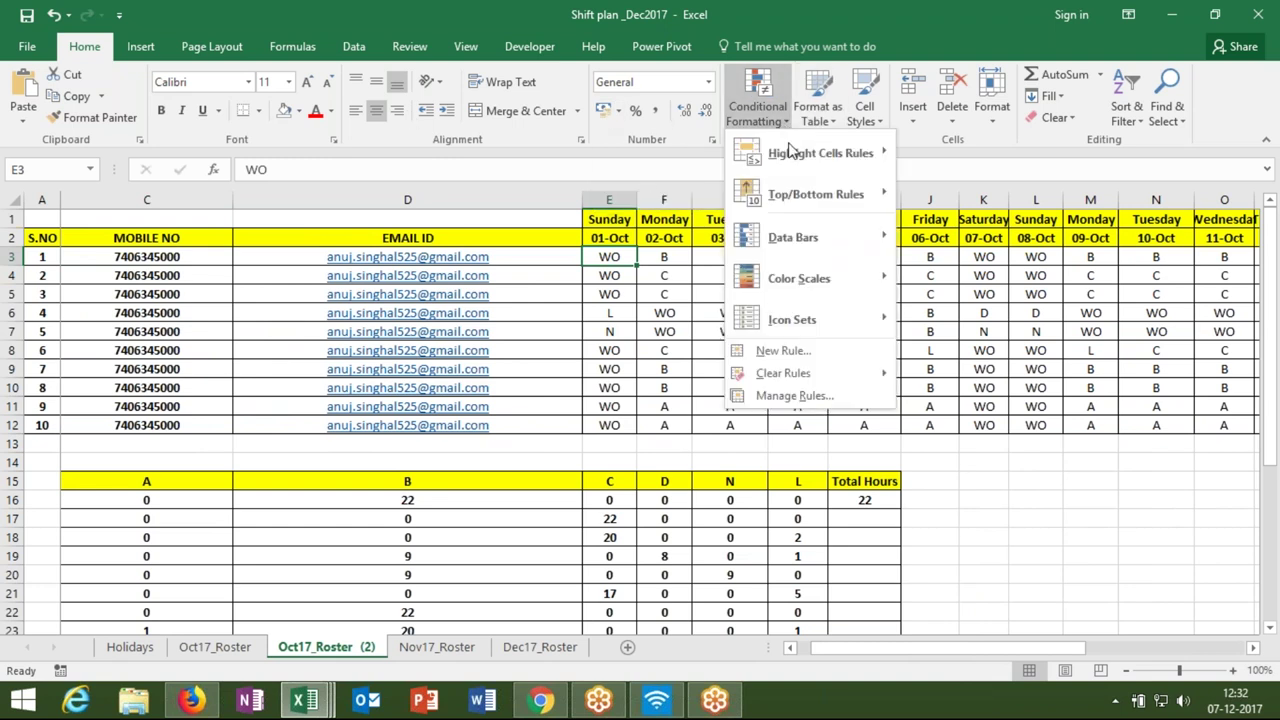
left_click(785, 350)
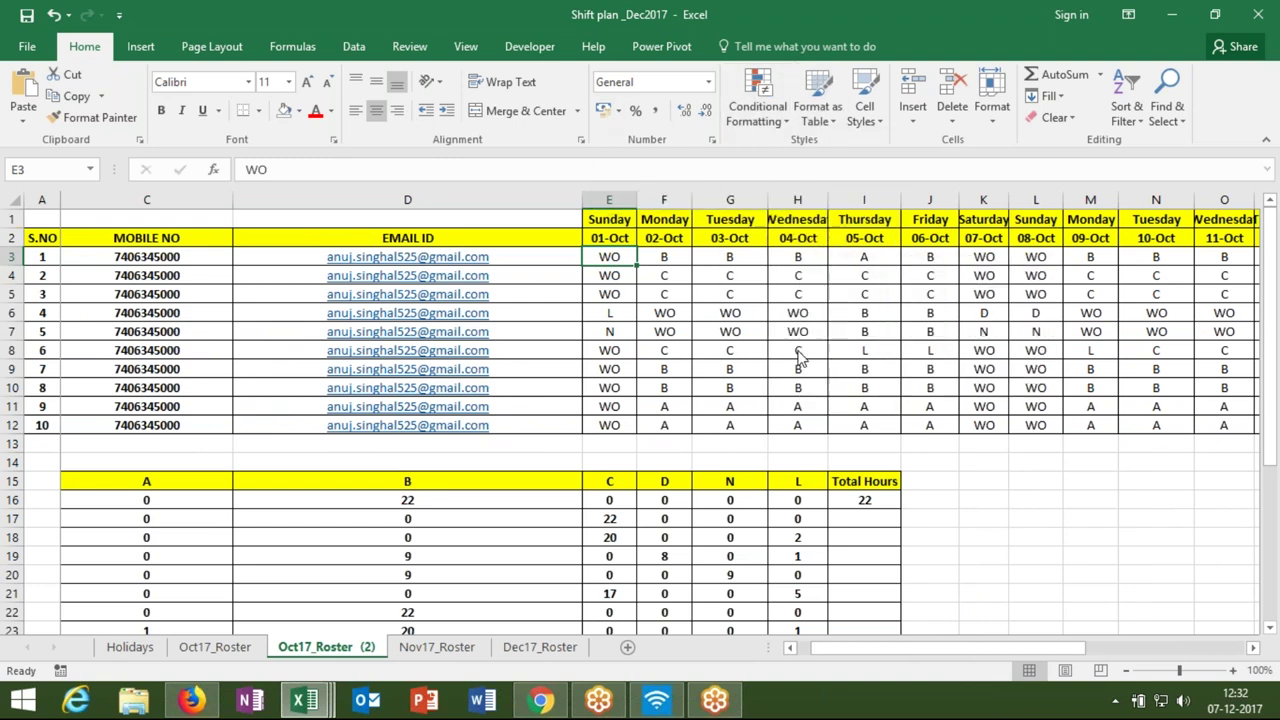
left_click(597, 348)
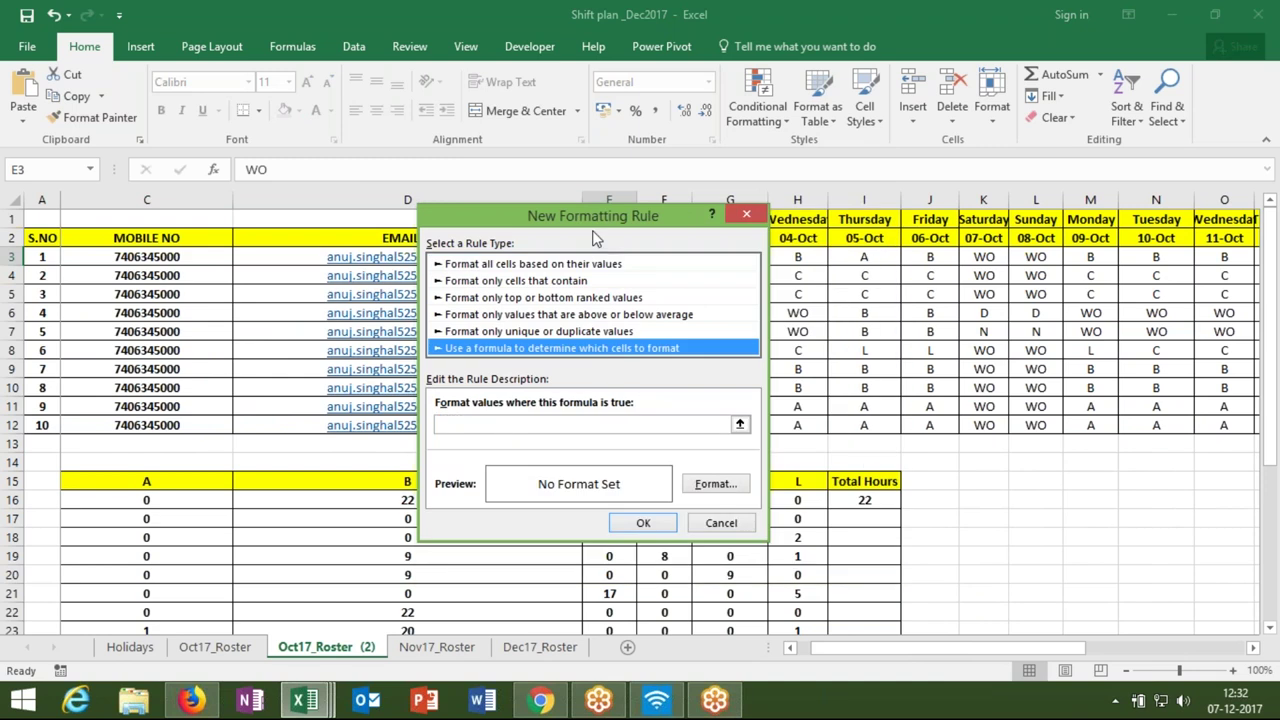
mouse_move(600, 216)
left_mouse_down()
mouse_move(700, 393)
mouse_move(704, 432)
left_mouse_up()
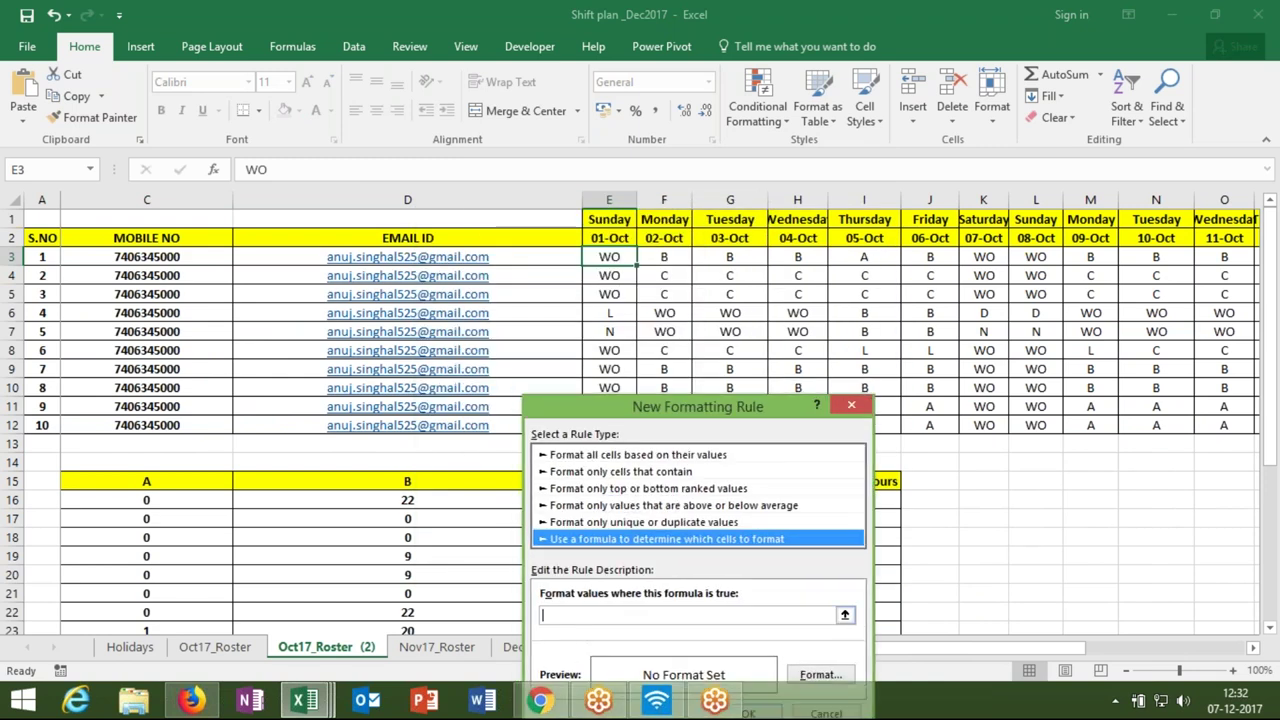
left_click(600, 615)
type("=an")
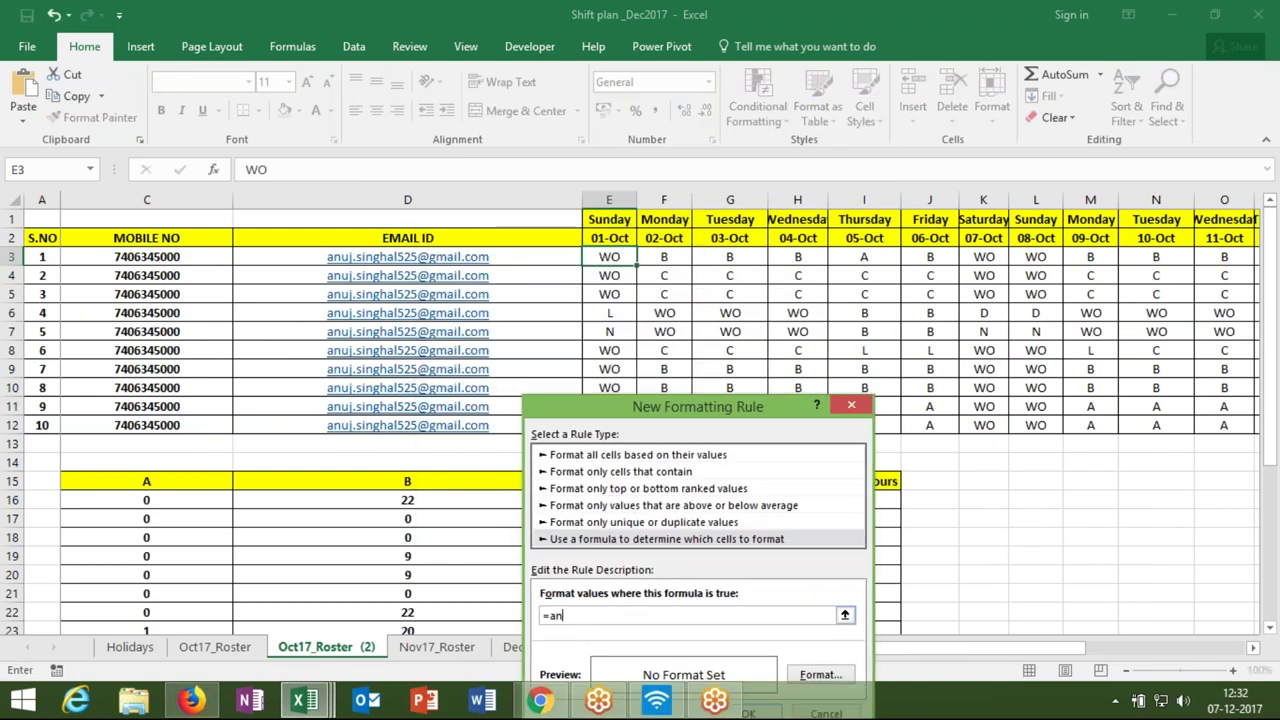
key("BackSpace")
key("BackSpace")
key("BackSpace")
type("o")
left_click(614, 222)
type("=\"S")
type("unday\"")
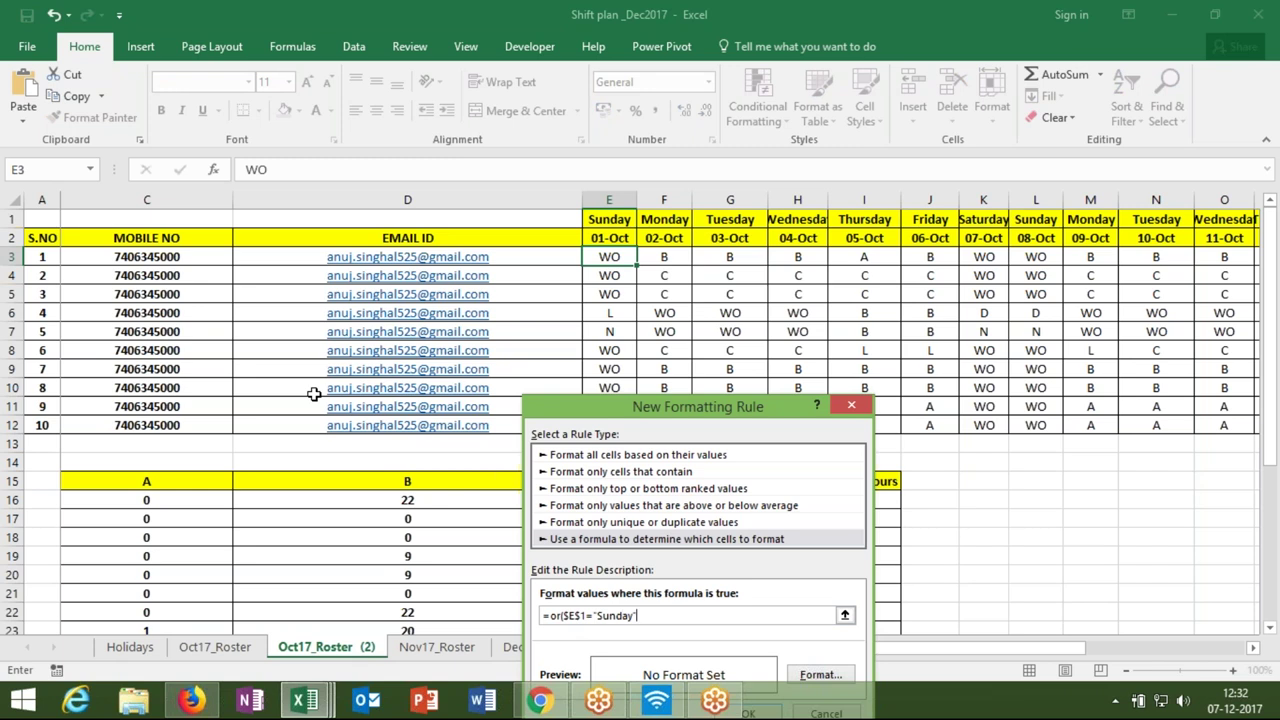
type(",")
left_click(614, 213)
type(",")
type("=")
type("urday\"")
- Give the weekend rule a green fill, make it =or(E$1="Sunday",E$1="Saturday"), and paint it across the roster
left_click(799, 677)
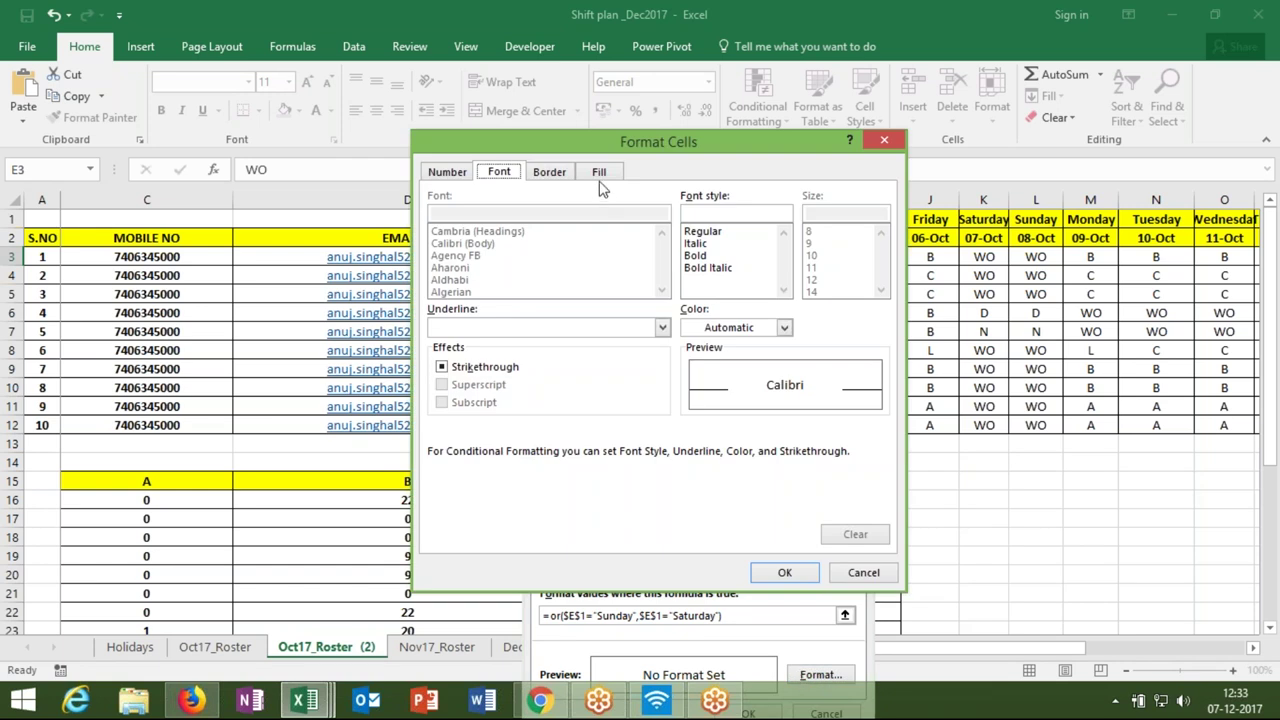
left_click(600, 178)
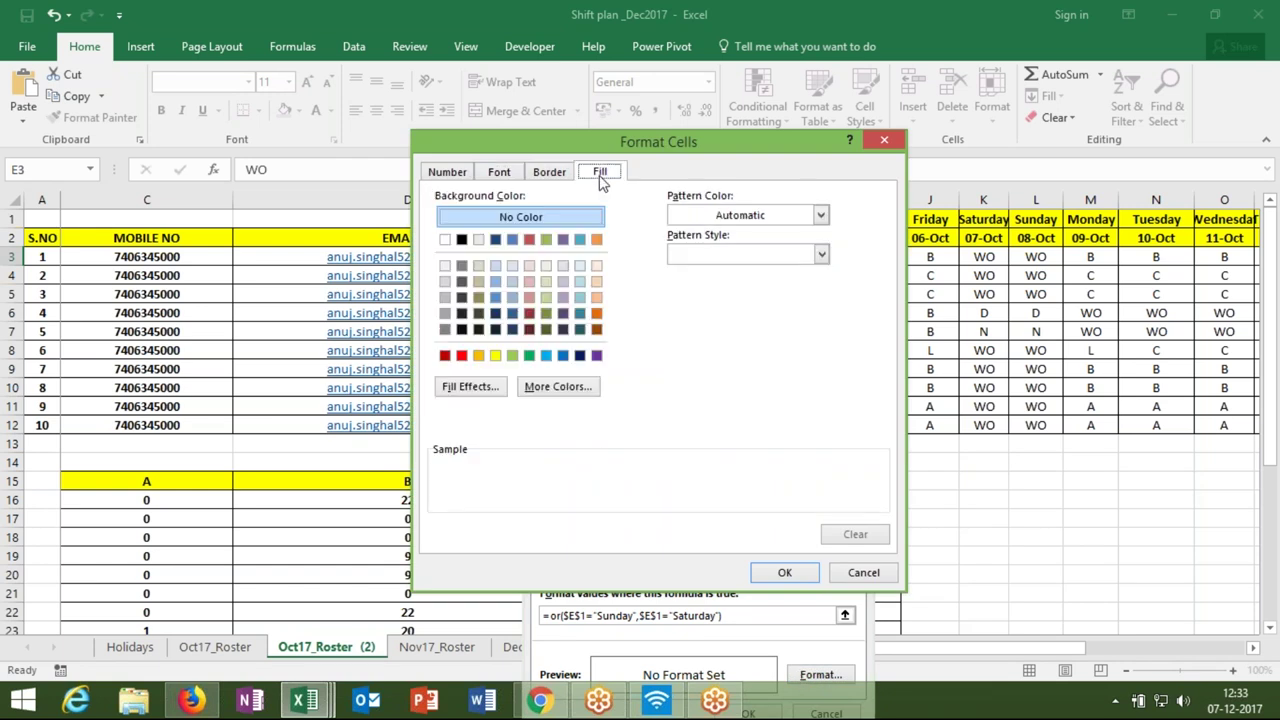
left_click(530, 356)
left_click(782, 573)
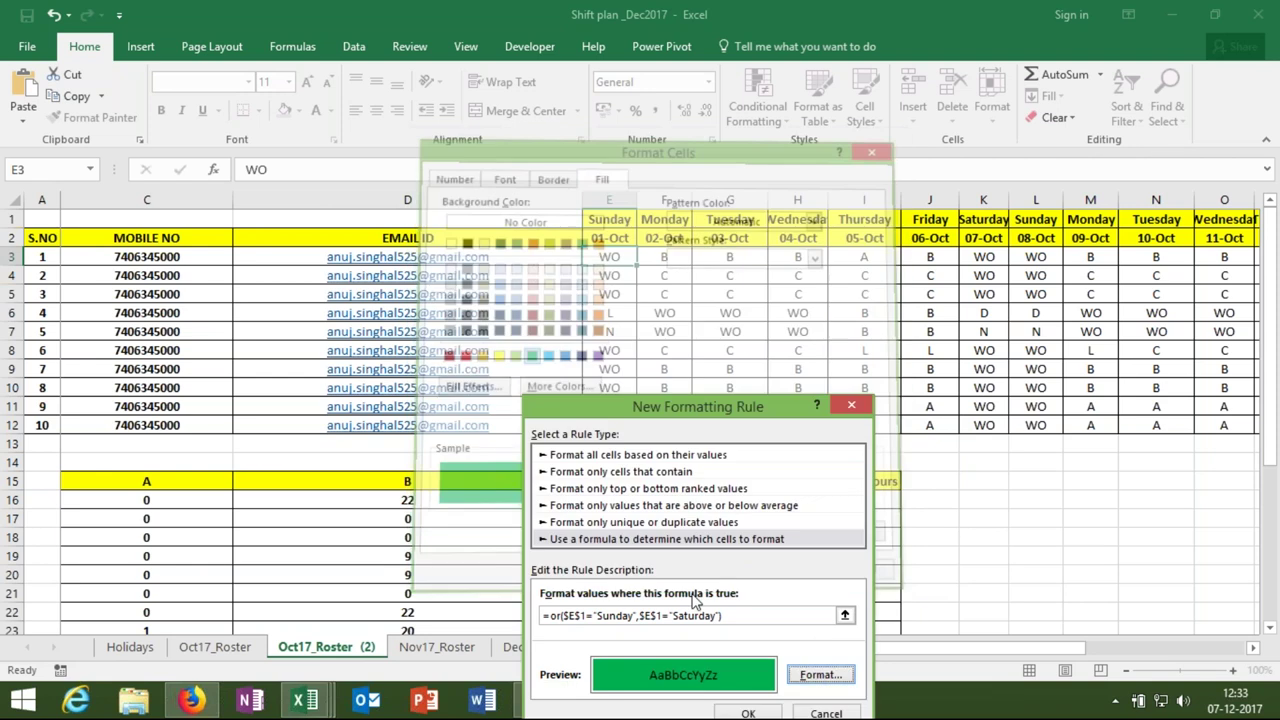
left_click(583, 615)
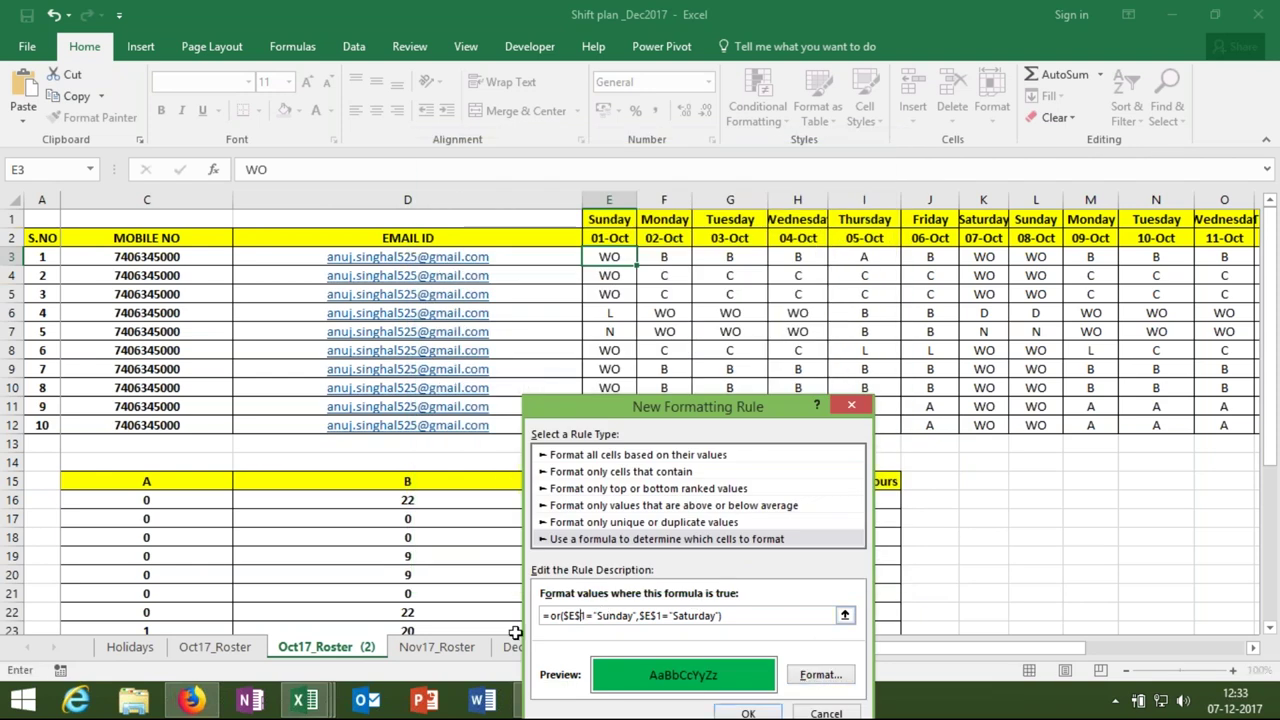
left_click(570, 615)
key("BackSpace")
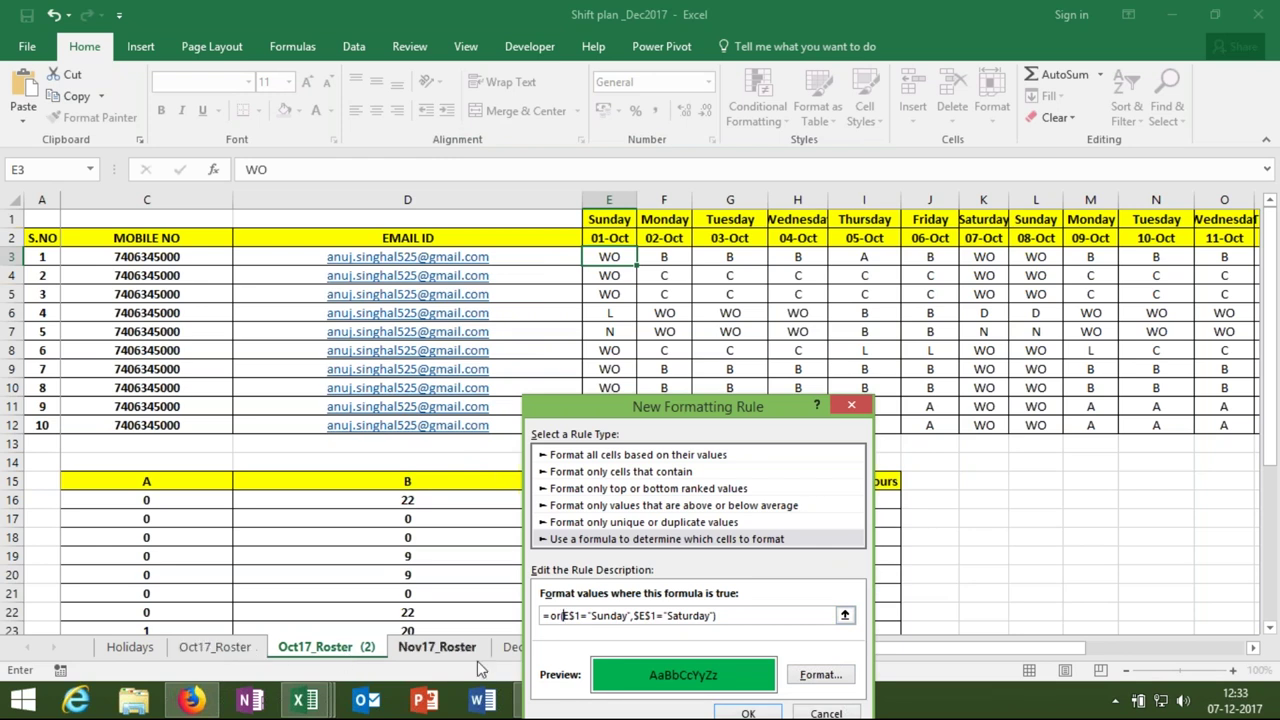
left_click(640, 616)
key("BackSpace")
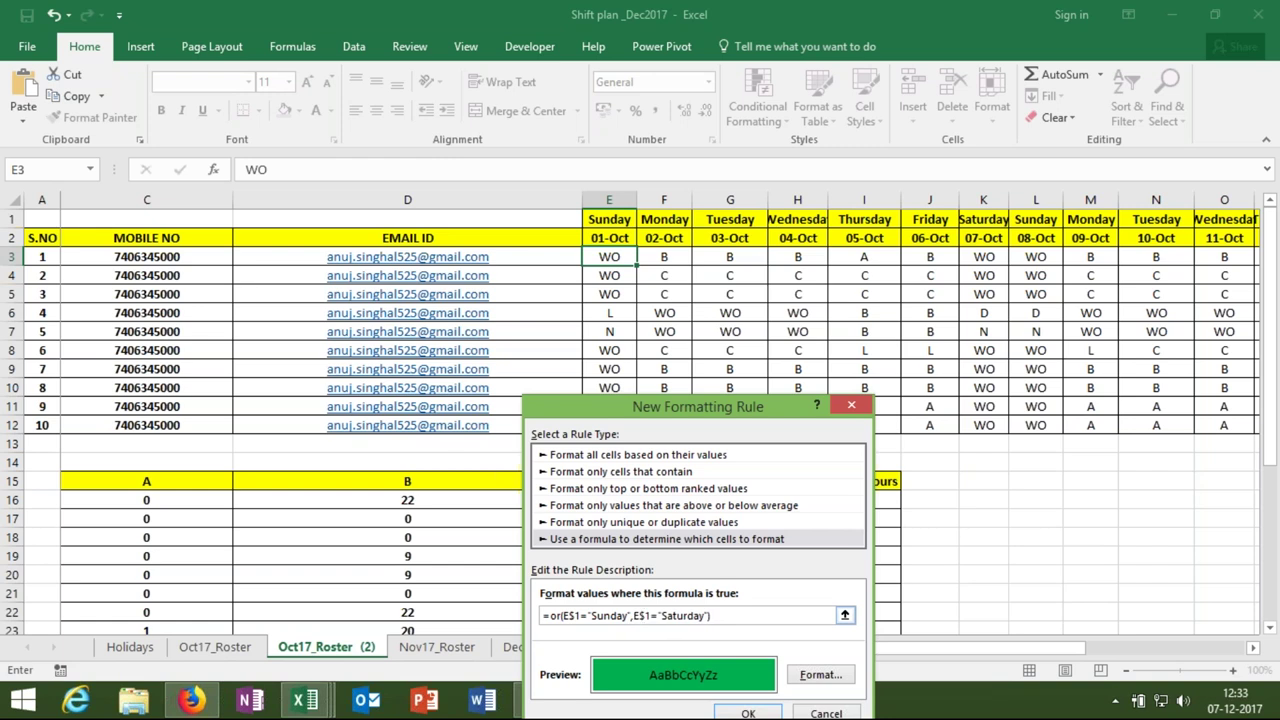
left_click(748, 713)
left_click(86, 120)
mouse_move(609, 256)
left_mouse_down()
mouse_move(1155, 373)
mouse_move(1266, 411)
mouse_move(1171, 419)
left_mouse_up()
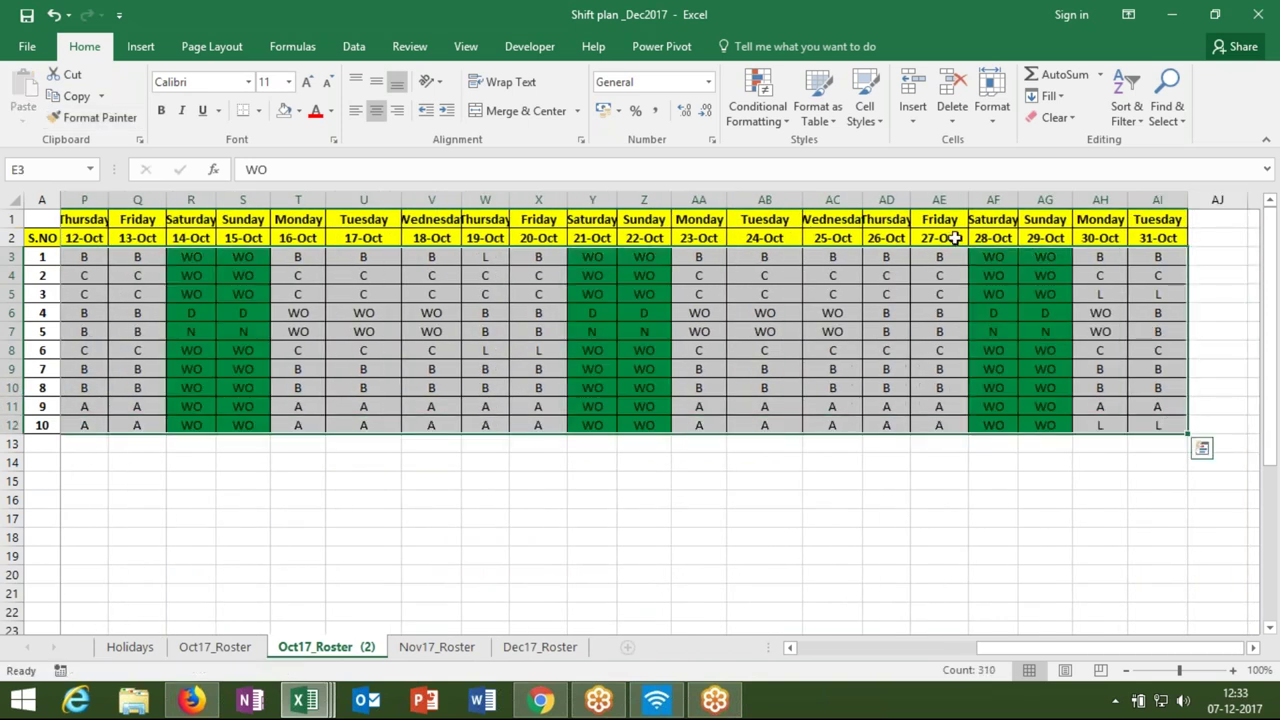
- Add an Equal To highlight rule giving cells containing L a custom red fill
left_click(771, 122)
mouse_move(810, 153)
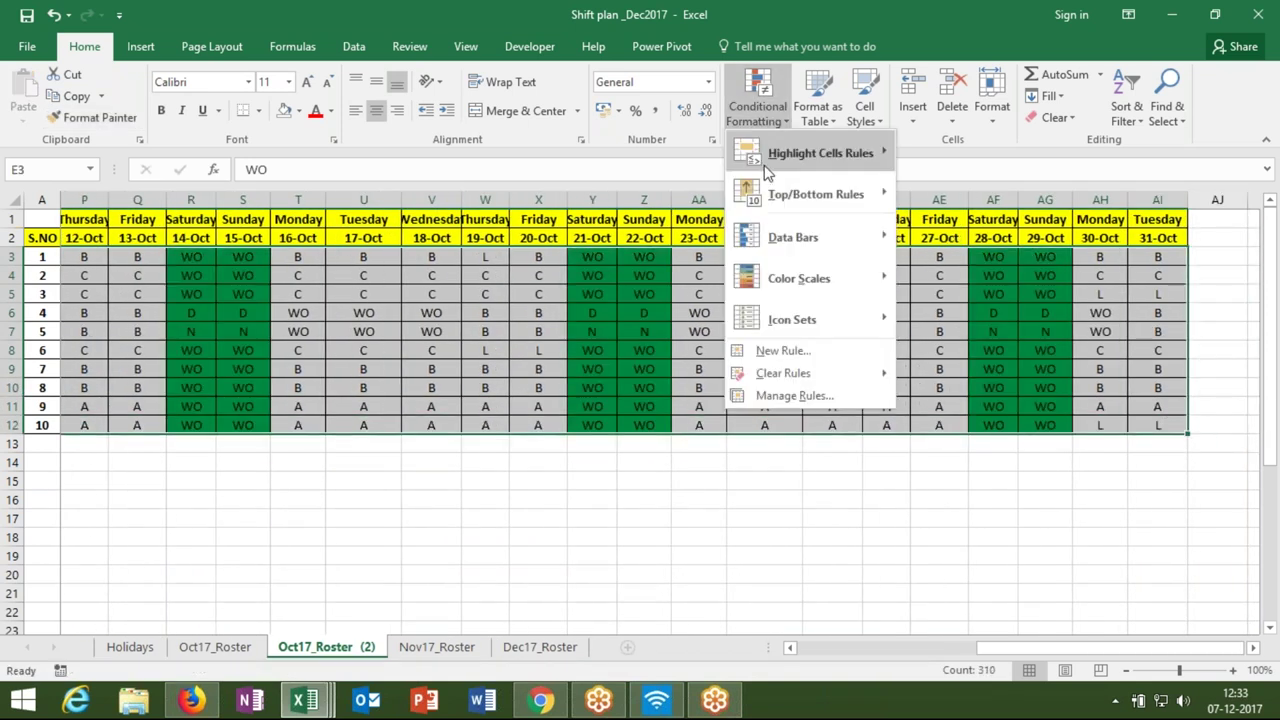
left_click(978, 278)
type("L")
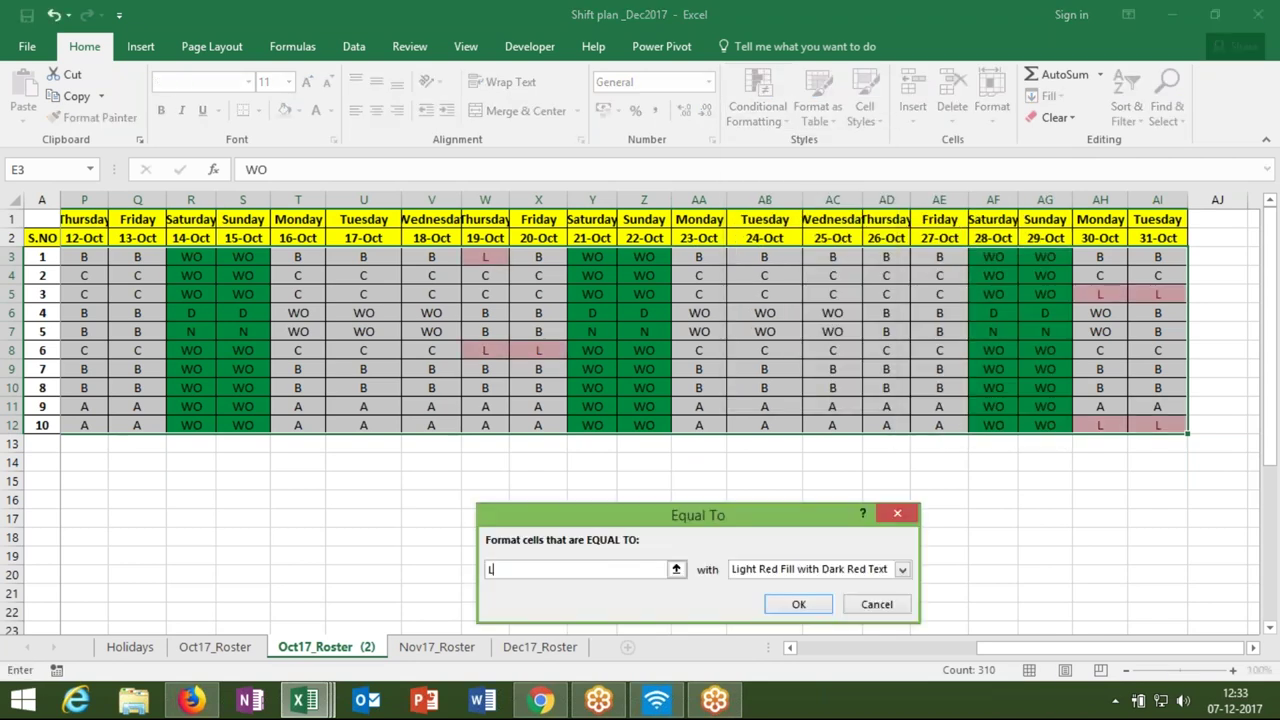
left_click(826, 572)
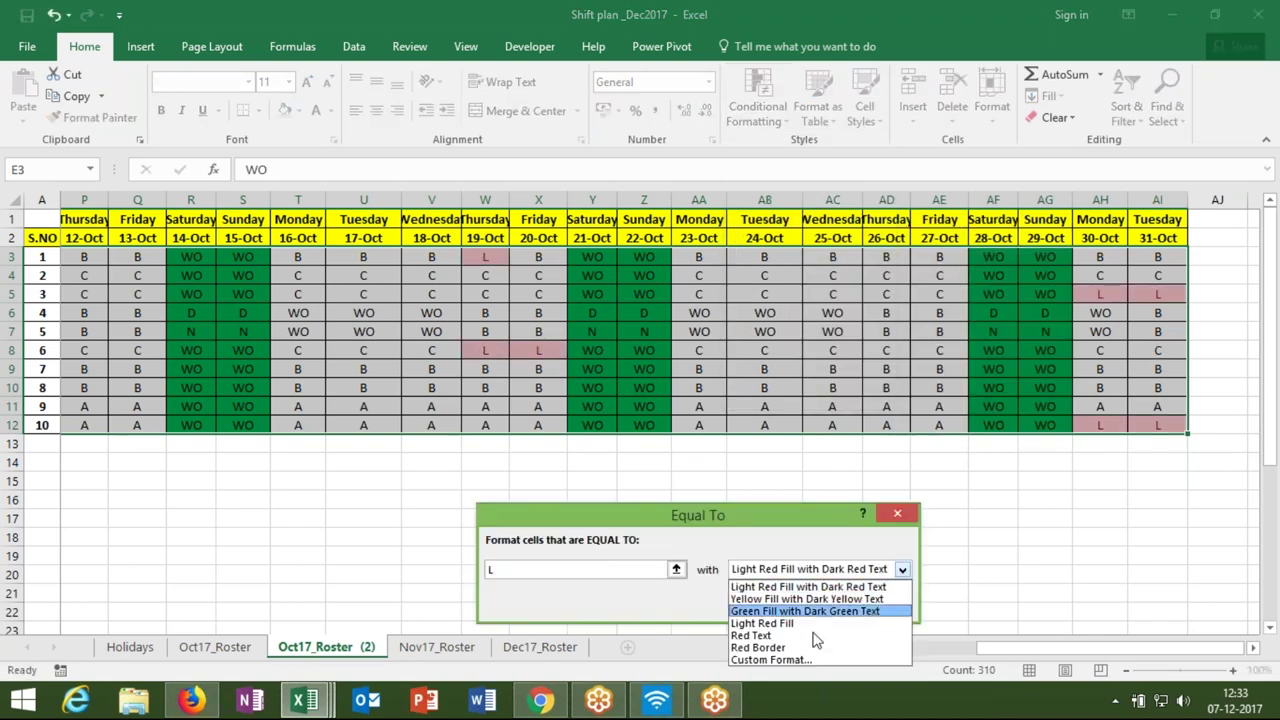
left_click(806, 655)
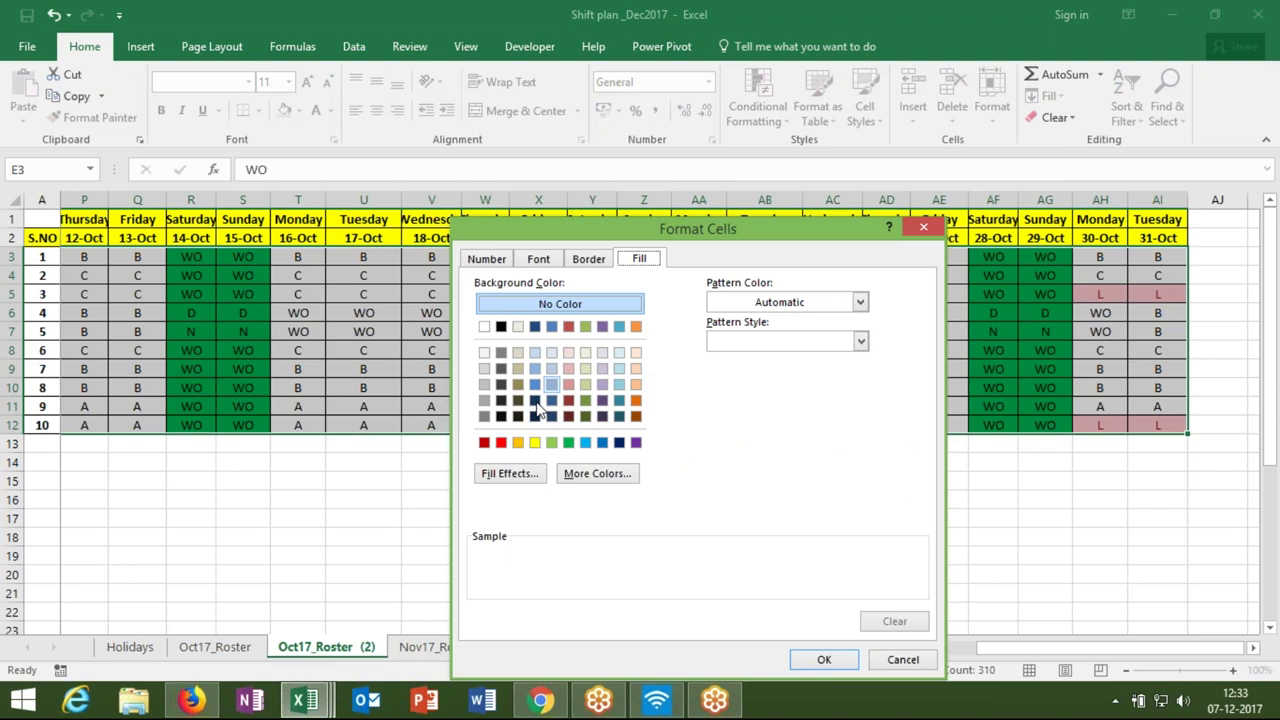
left_click(501, 442)
left_click(545, 260)
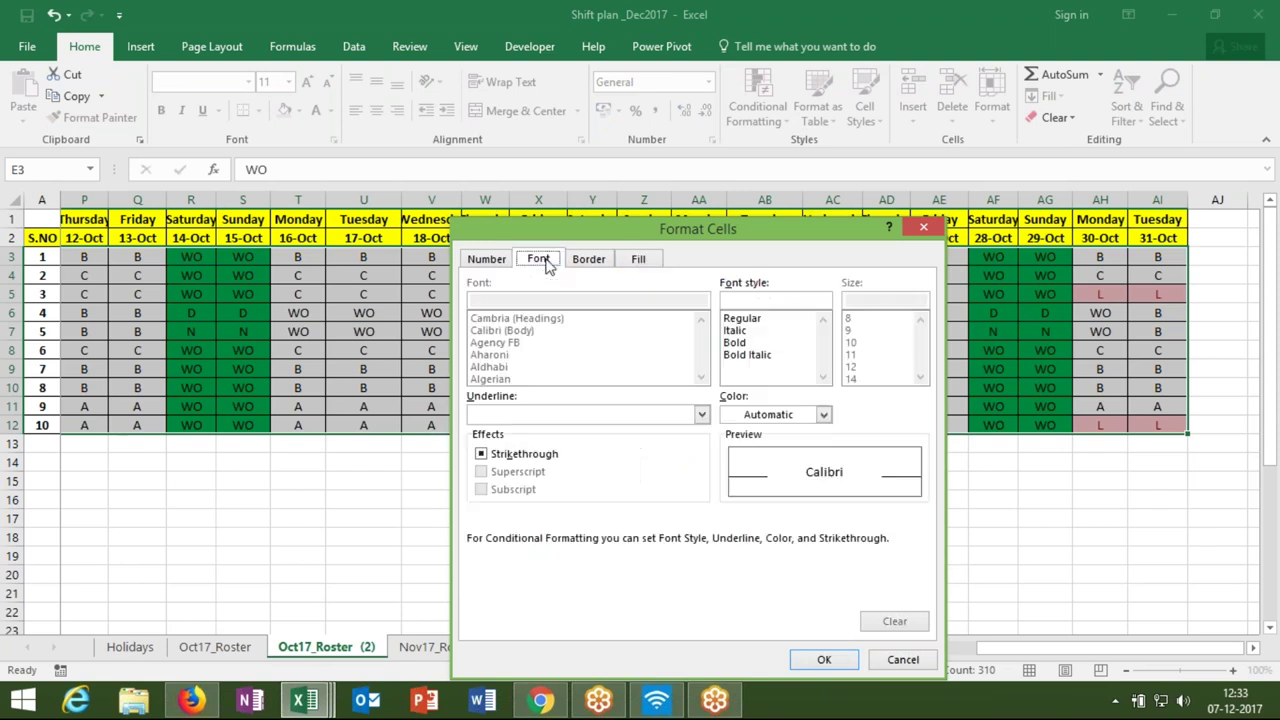
left_click(818, 658)
left_click(799, 604)
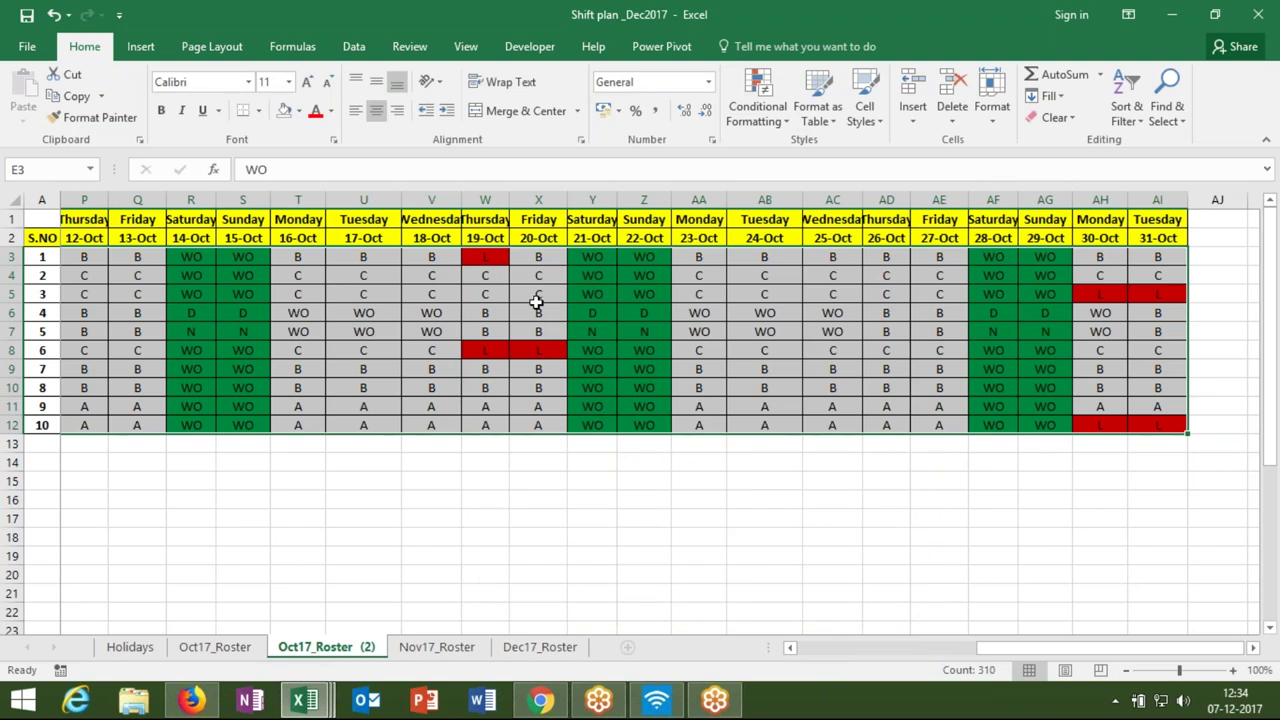
left_click(553, 382)
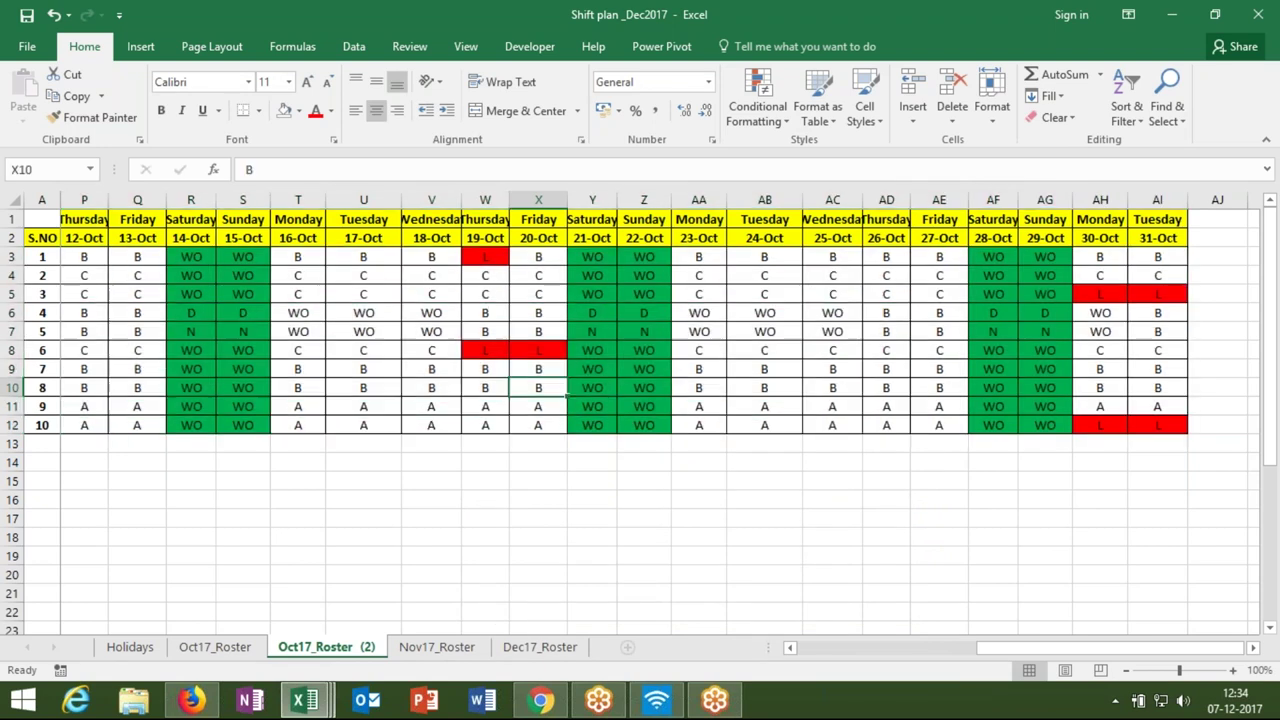
key("Left")
key("Left")
key("Left")
key("Left")
key("Left")
key("Left")
key("Left")
key("Left")
key("Left")
key("Left")
key("Left")
key("Left")
left_click(130, 647)
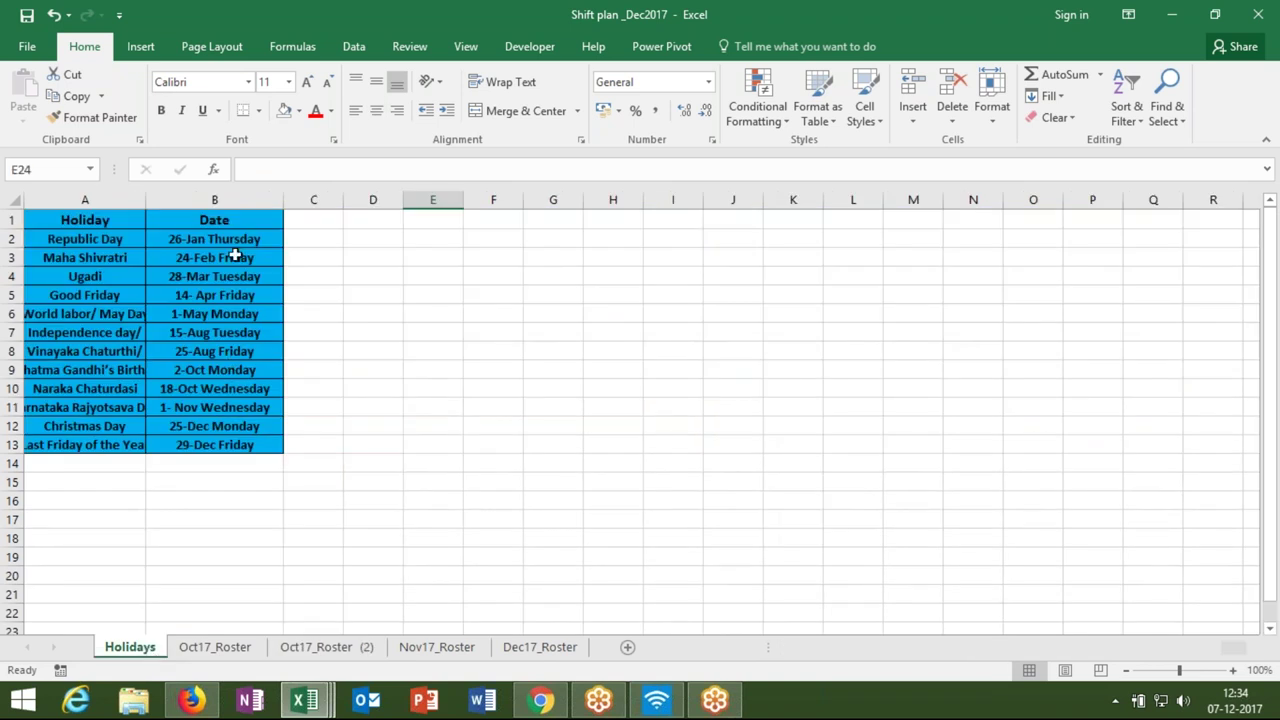
left_click_drag(232, 240, 205, 442)
left_click(297, 647)
left_click(85, 256)
key("Left")
key("Left")
key("Left")
key("Left")
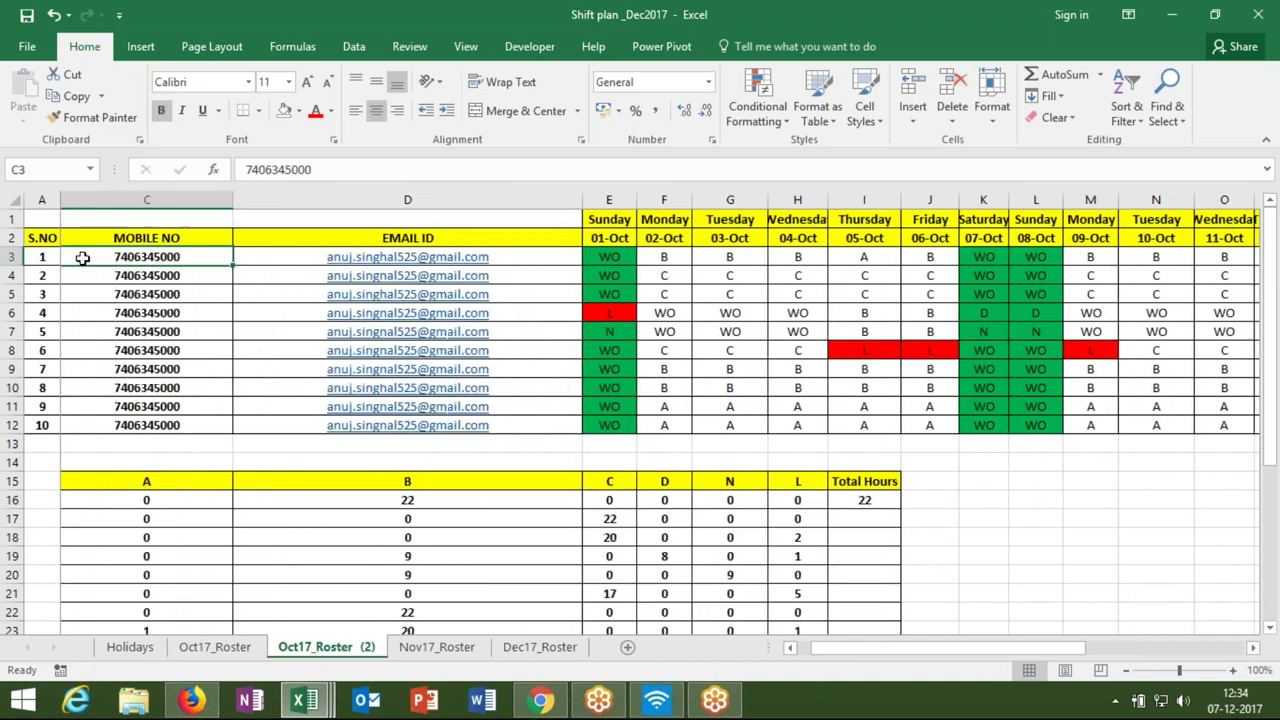
key("Right")
key("Right")
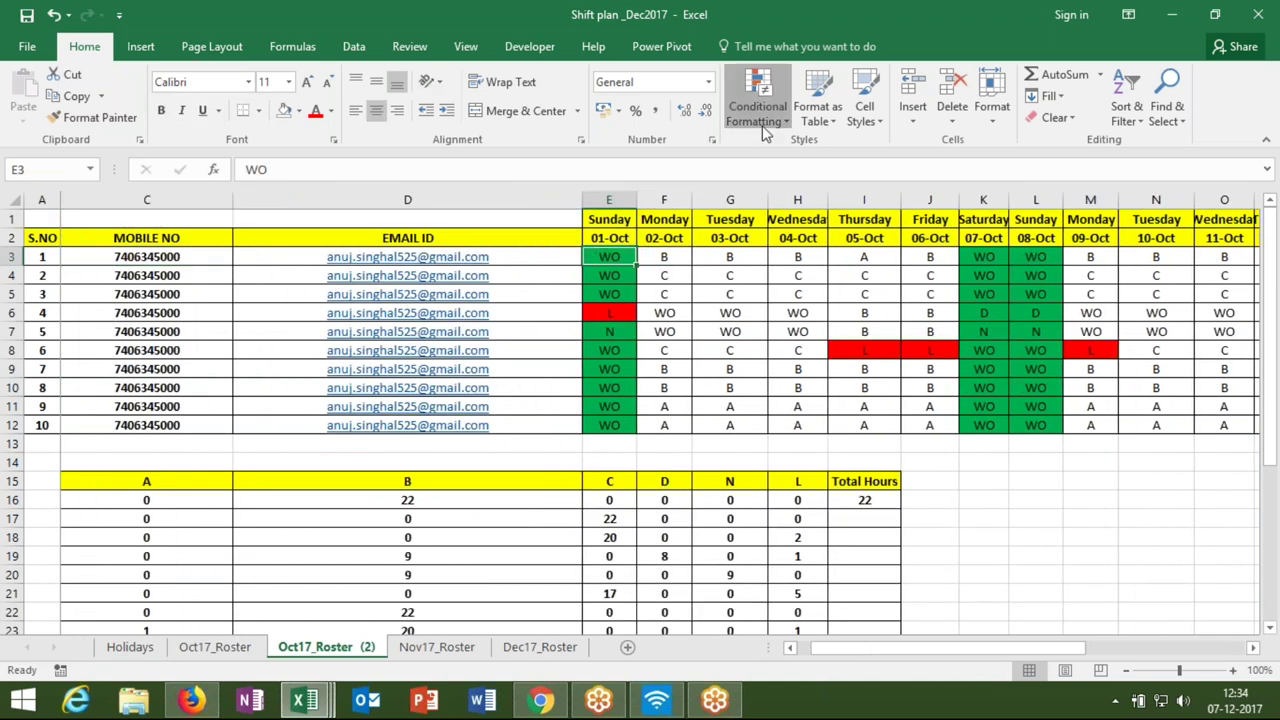
- Start a new formula-based conditional rule with a COUNTIF function
left_click(762, 118)
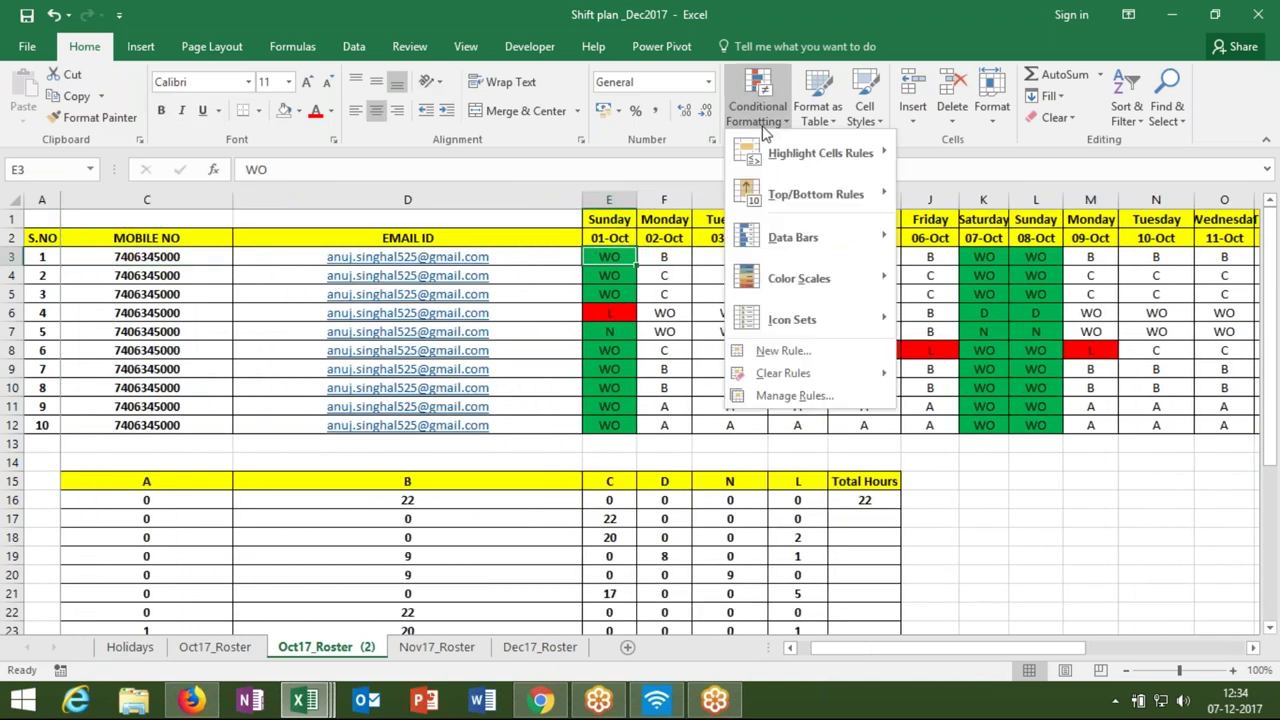
left_click(787, 352)
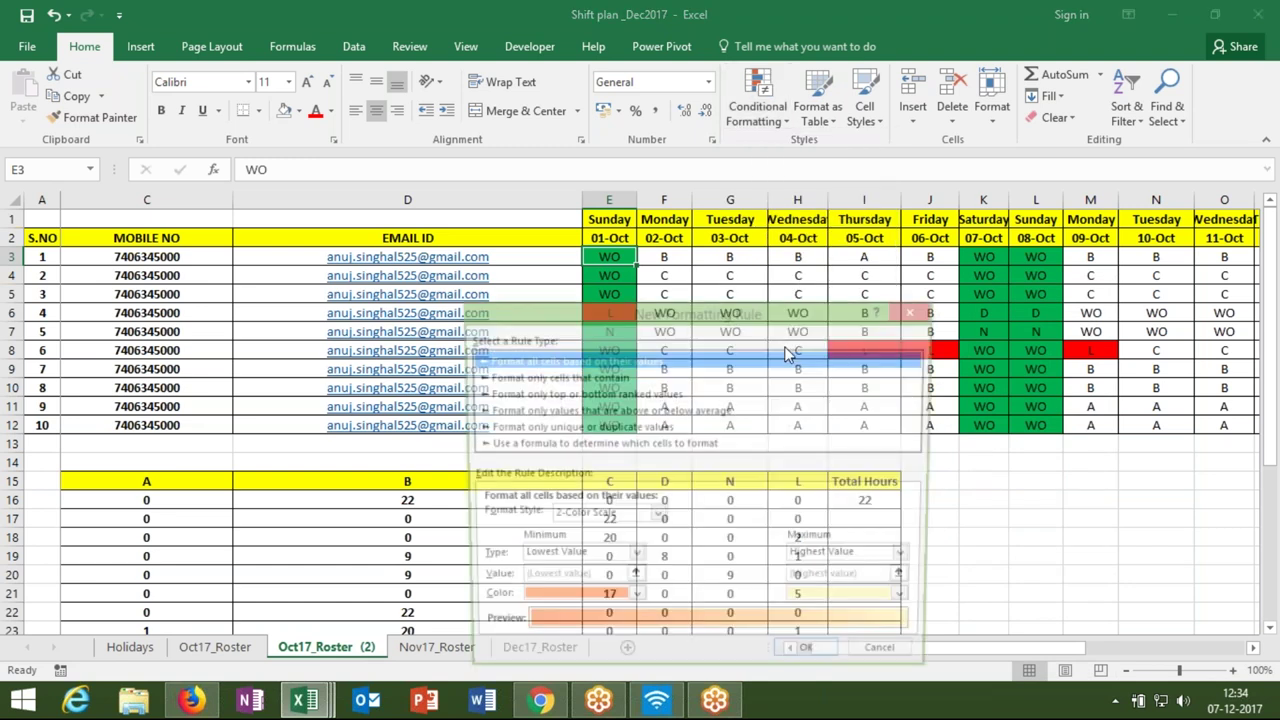
left_click(510, 446)
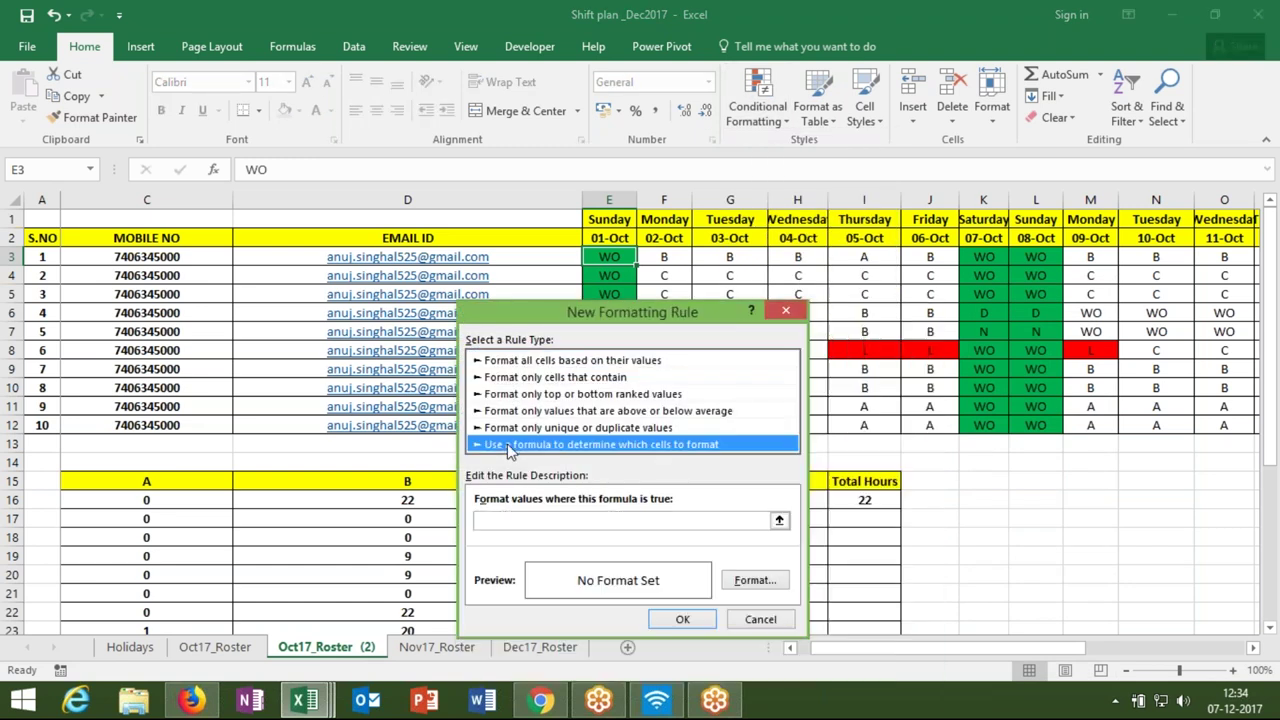
left_click(507, 518)
type("=")
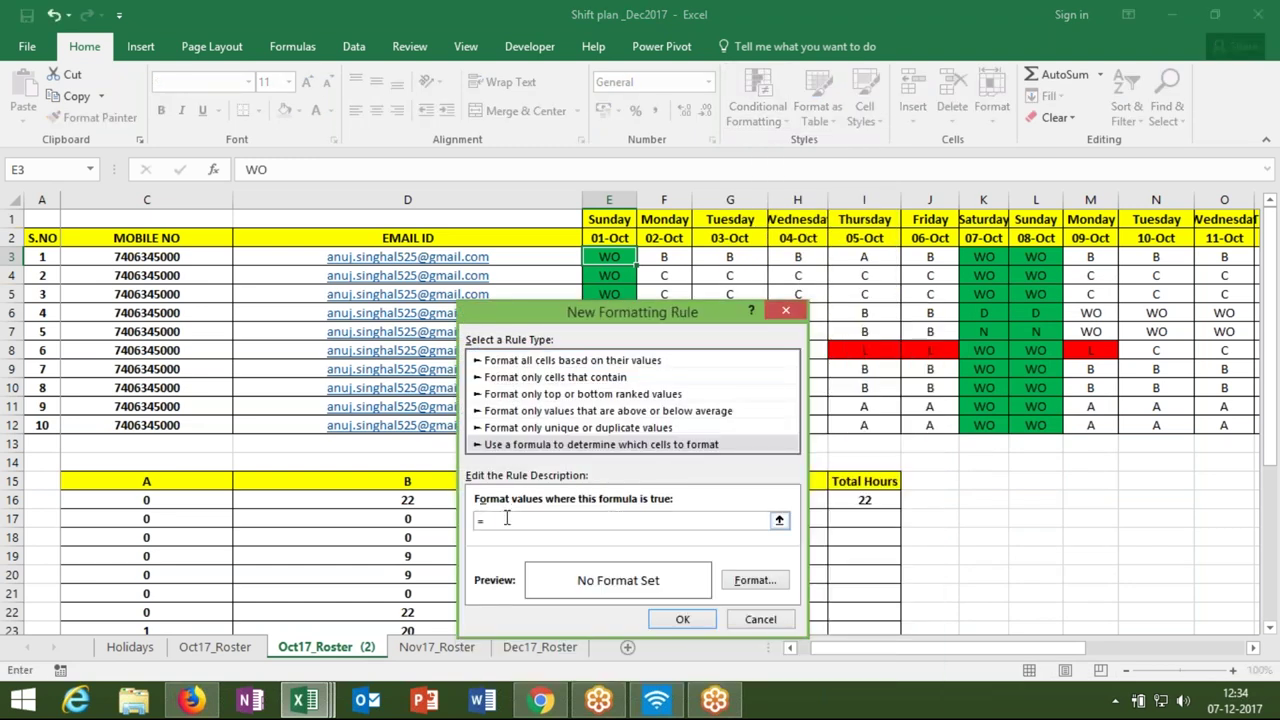
type("cont")
key("BackSpace")
key("BackSpace")
key("BackSpace")
type("ount")
type("if")
type("(")
- Build the condition counting E2's date in Holidays column B, requiring >=1
left_click(243, 649)
left_click(146, 648)
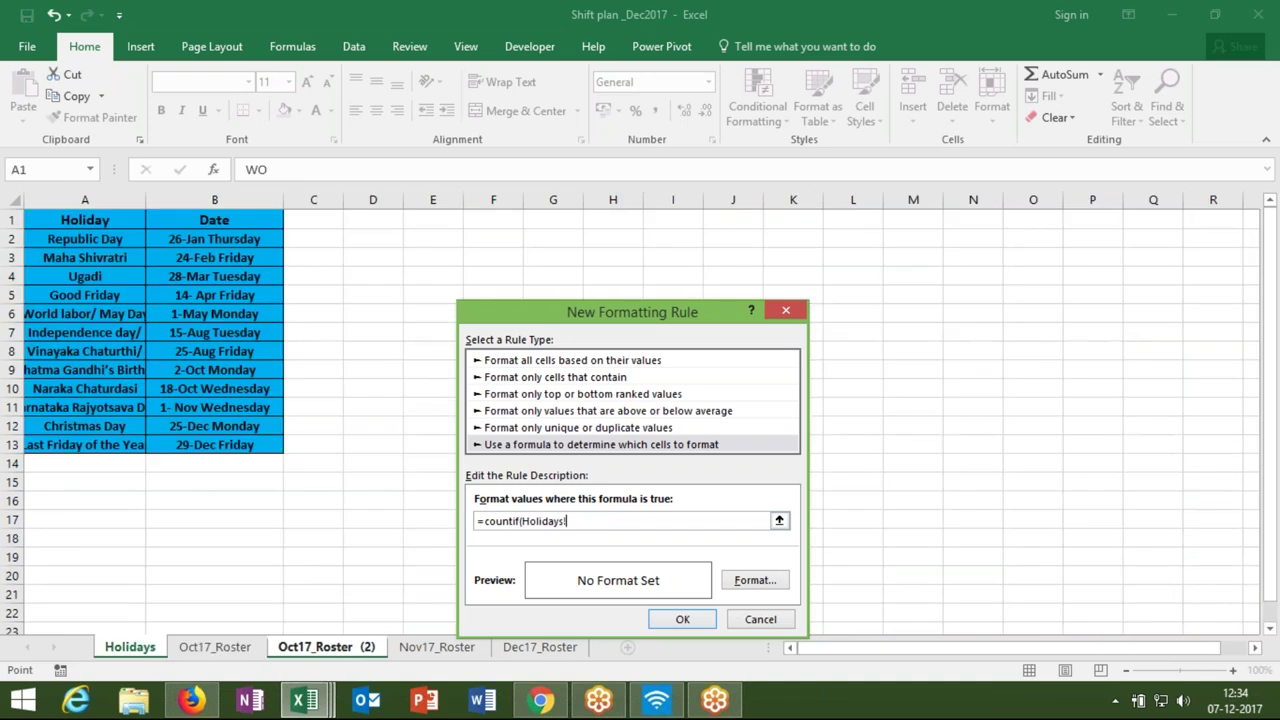
left_click(214, 199)
type(",")
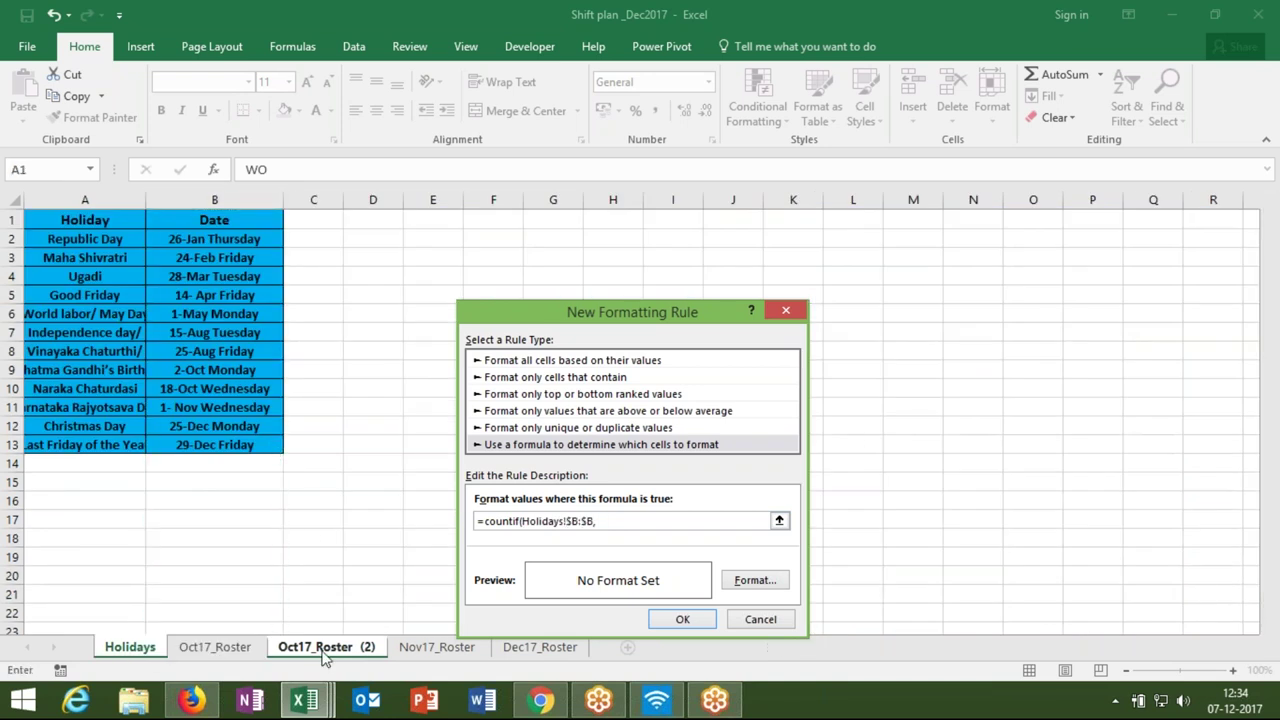
left_click(322, 648)
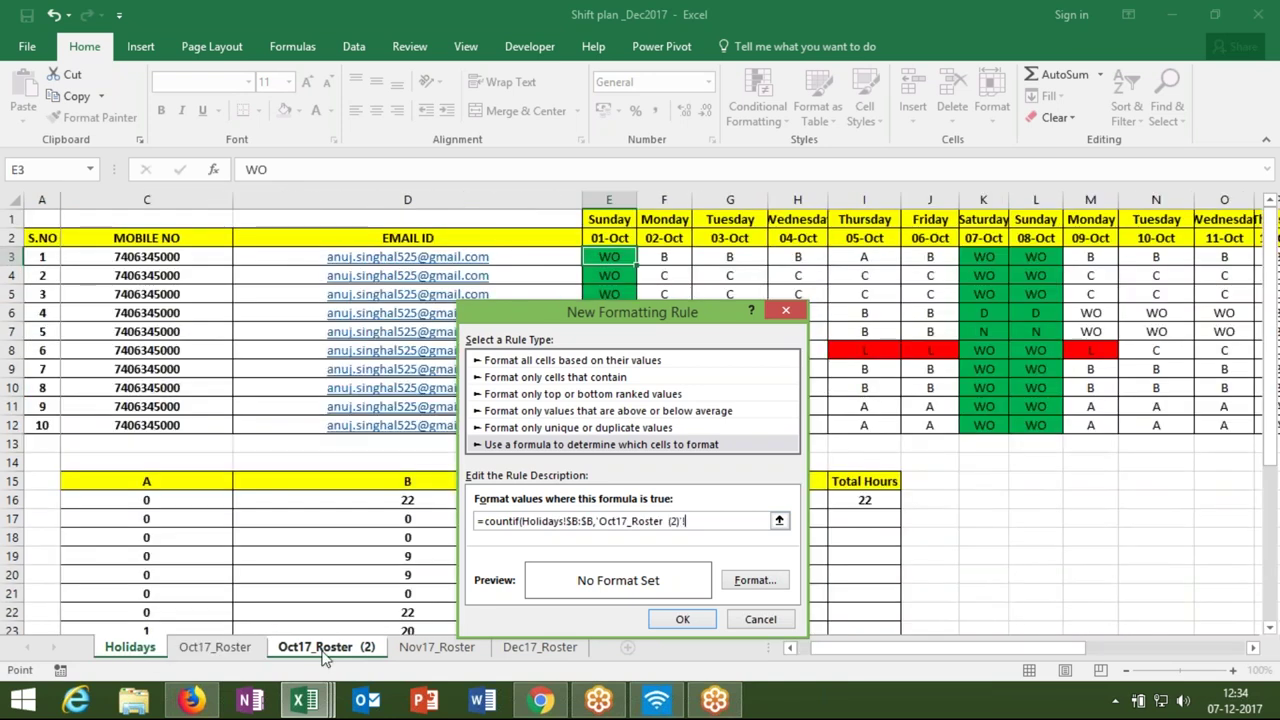
left_click(621, 238)
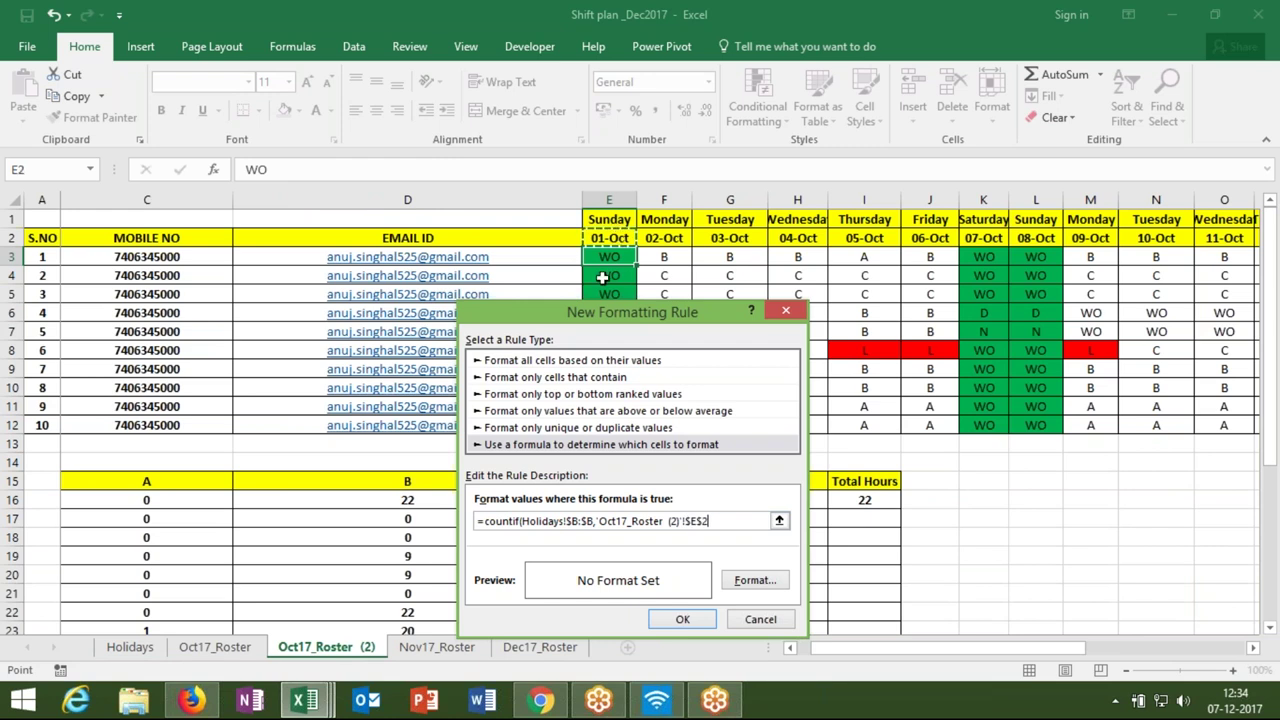
type(")")
key("BackSpace")
key("BackSpace")
key("BackSpace")
key("BackSpace")
key("BackSpace")
key("BackSpace")
key("BackSpace")
key("BackSpace")
key("BackSpace")
key("BackSpace")
key("BackSpace")
key("BackSpace")
key("BackSpace")
key("BackSpace")
key("BackSpace")
key("BackSpace")
key("BackSpace")
key("BackSpace")
key("BackSpace")
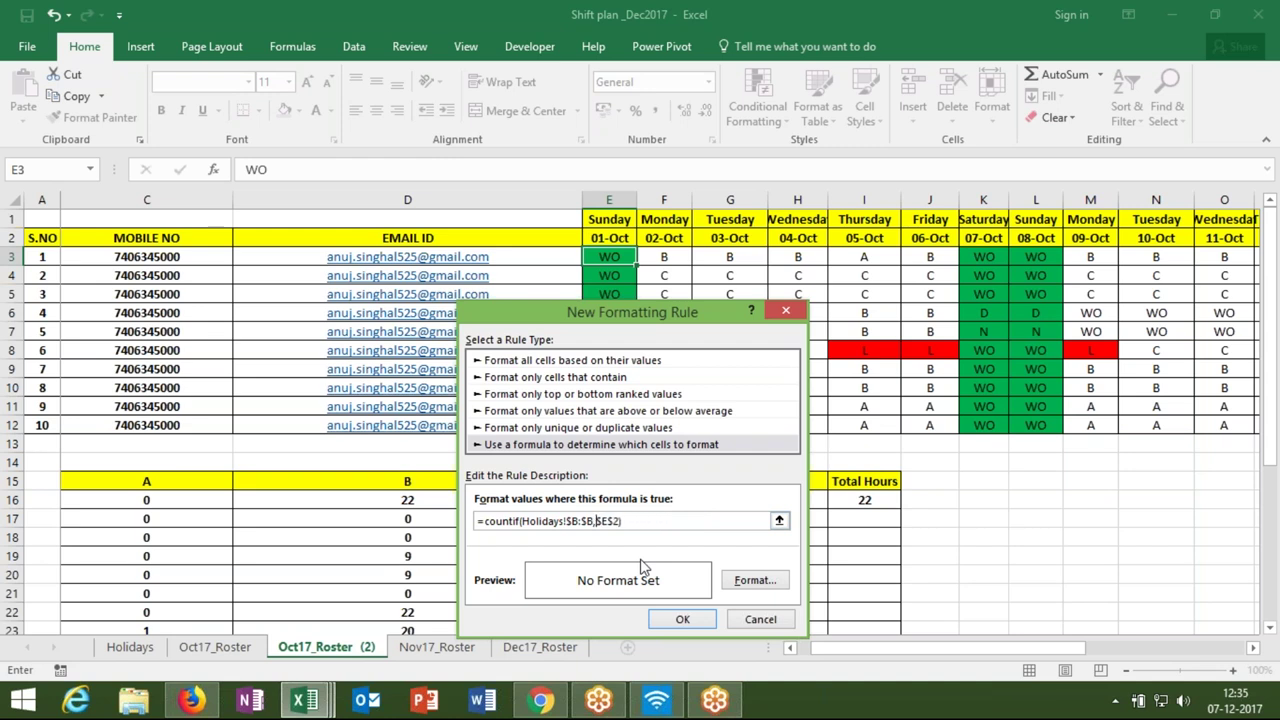
left_click(650, 521)
type(">=1")
- Give the holiday rule a grey fill, make the date reference E$2, and save it
left_click(776, 583)
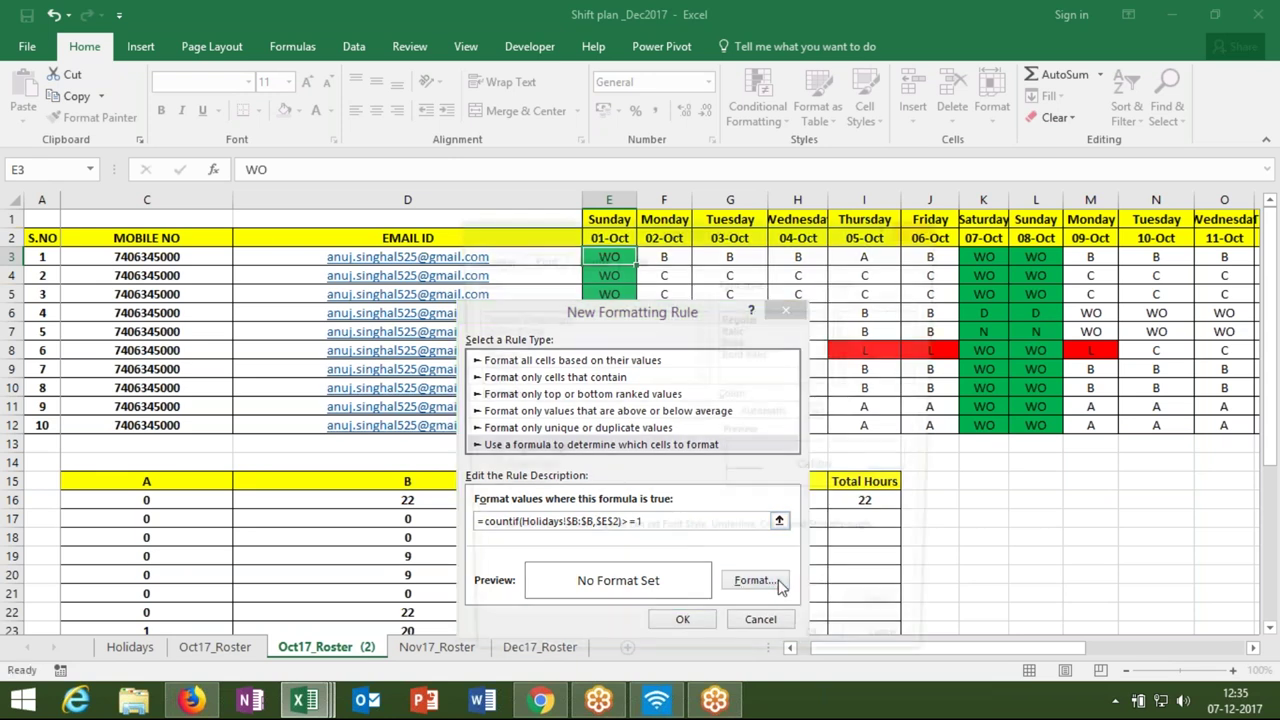
left_click(648, 262)
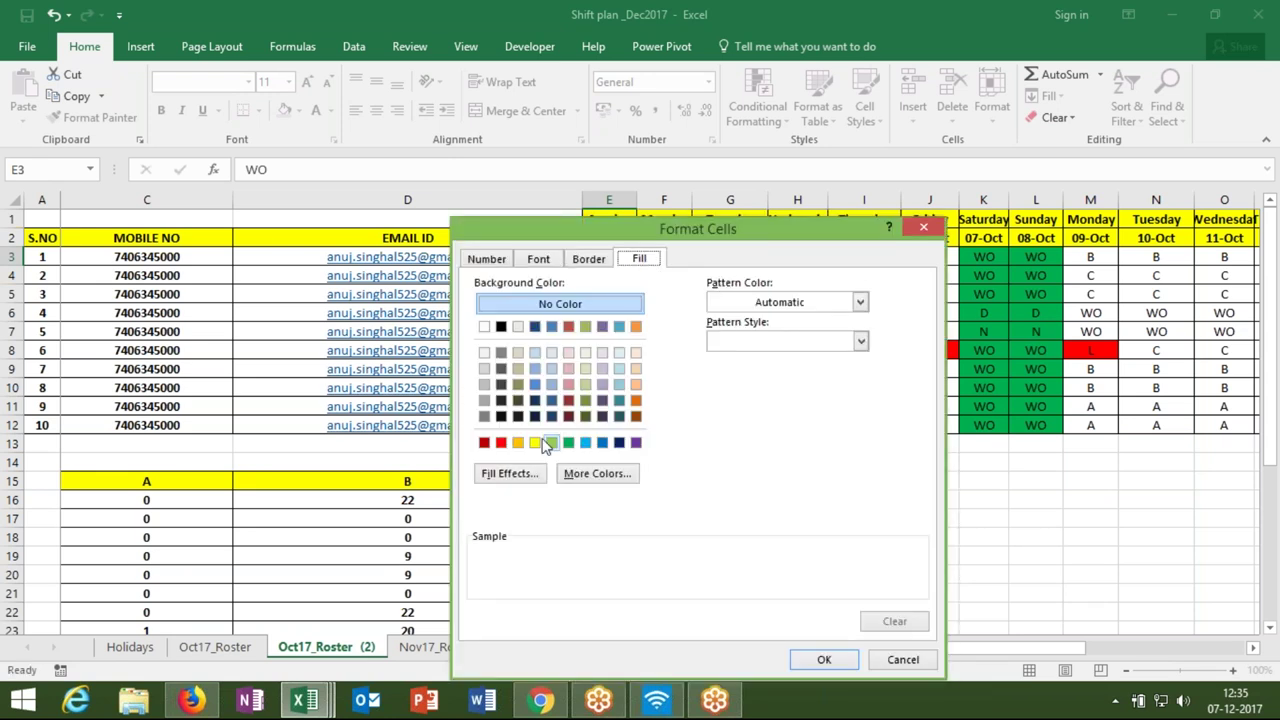
left_click(484, 400)
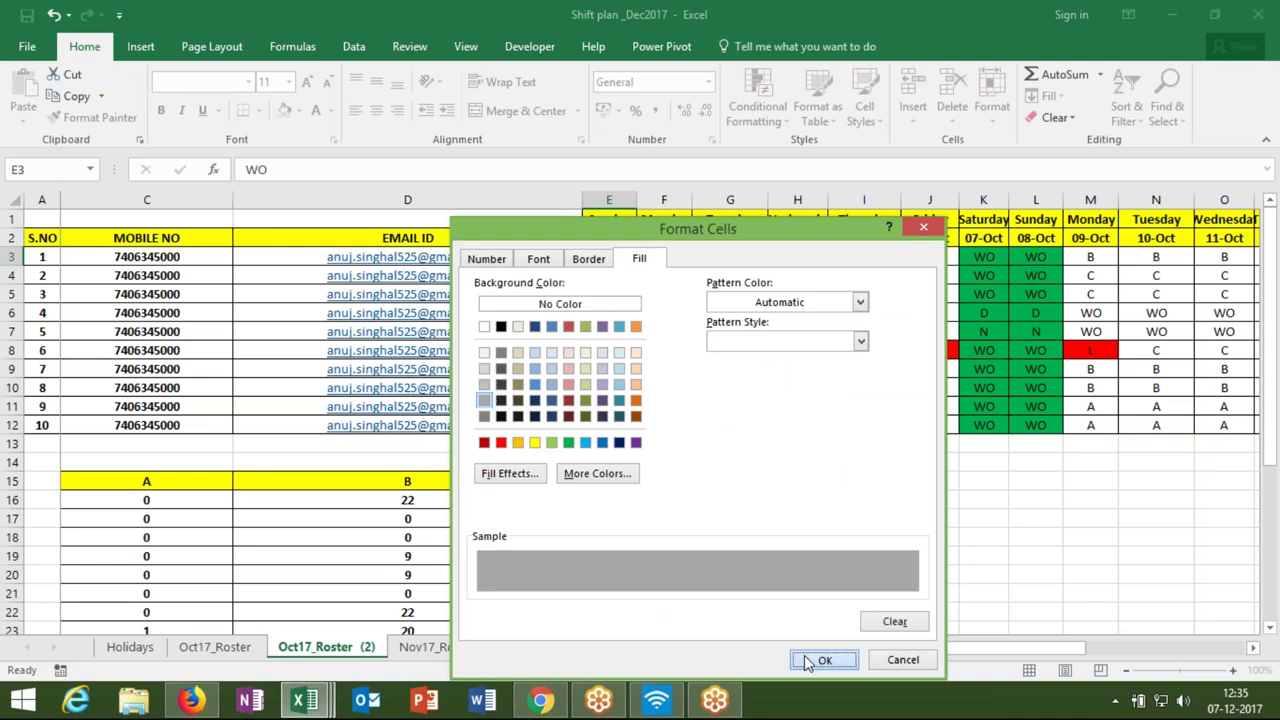
left_click(810, 662)
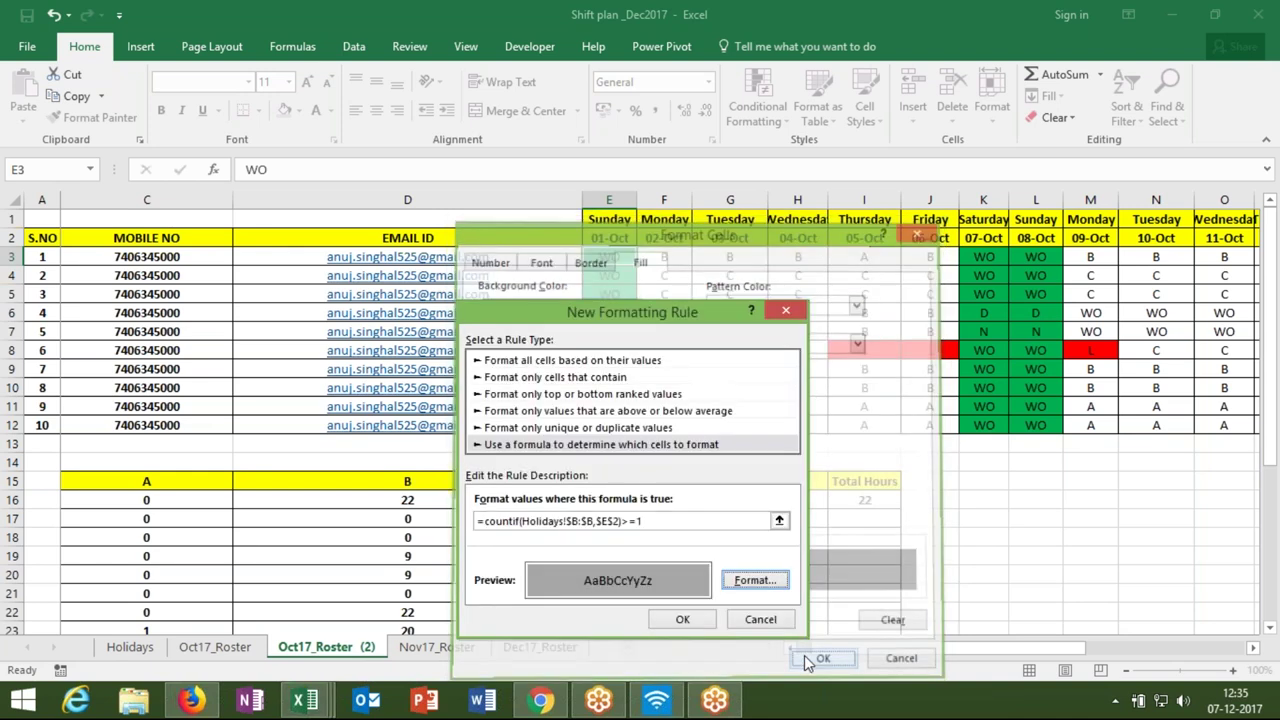
left_click(604, 527)
key("BackSpace")
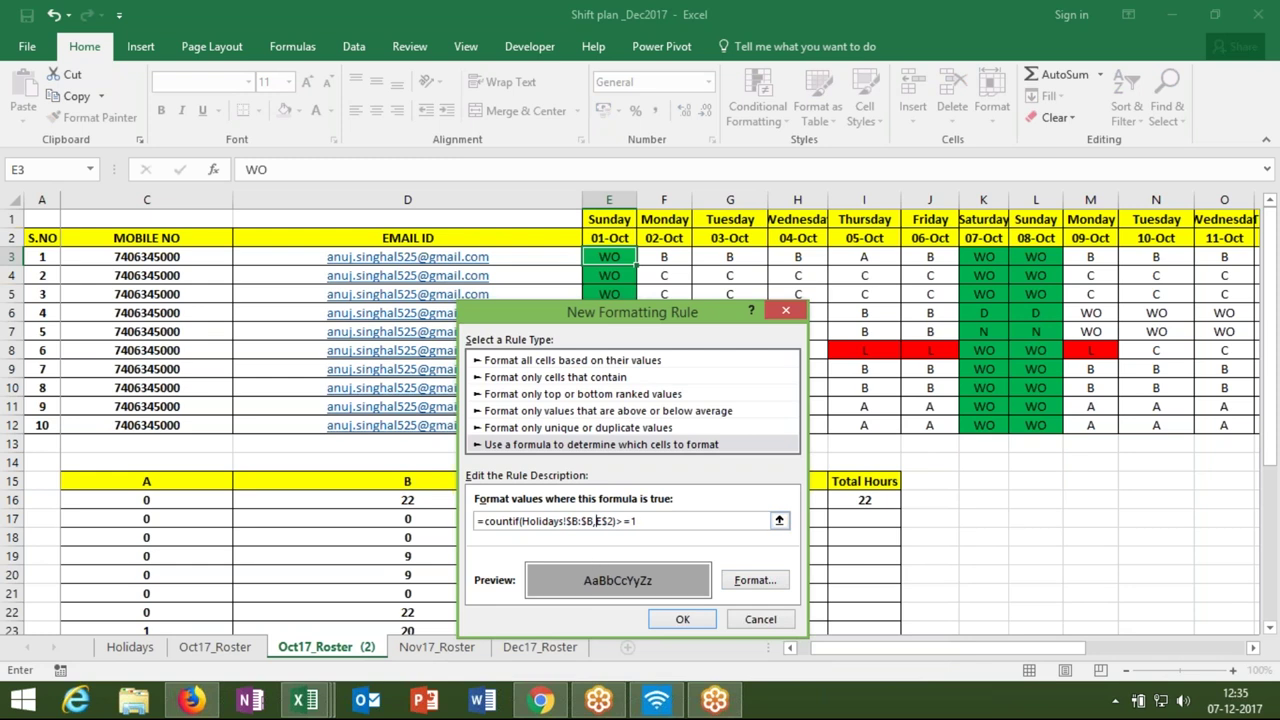
left_click(680, 620)
- Paint E3's formatting across the roster grid E3:AI12
left_click(100, 117)
left_click_drag(608, 256, 1275, 405)
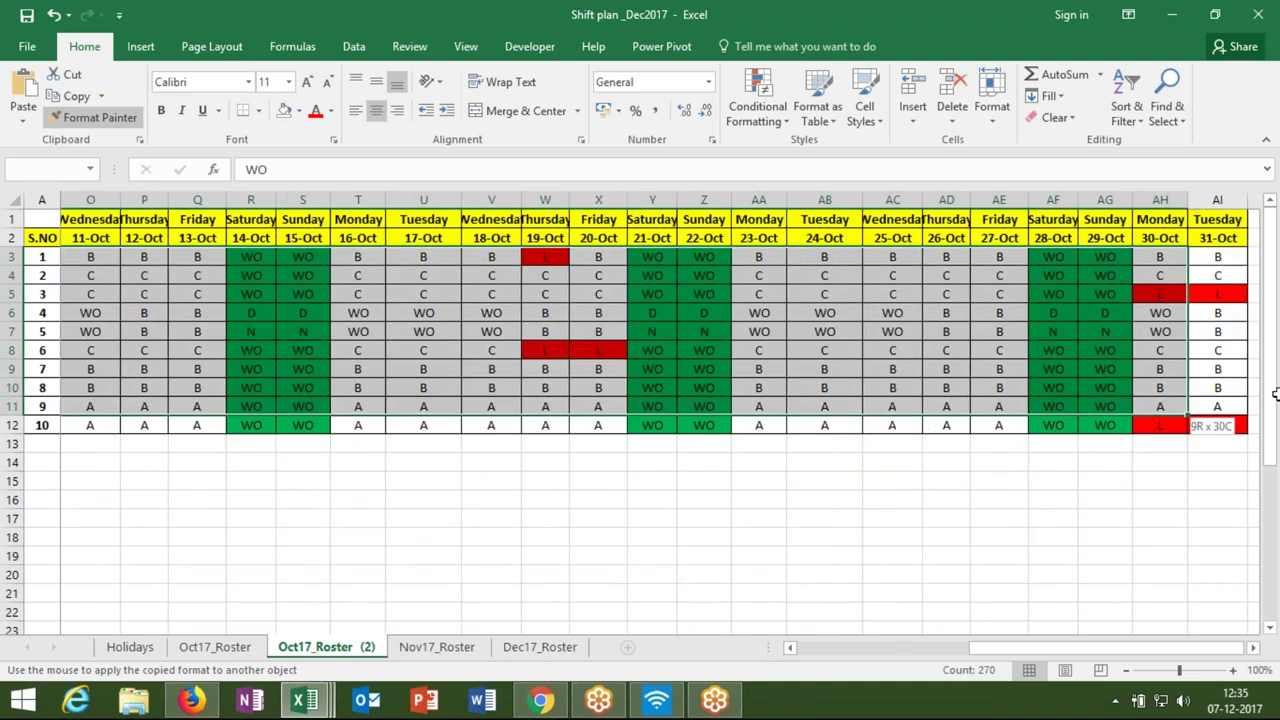
left_click_drag(1275, 405, 1124, 424)
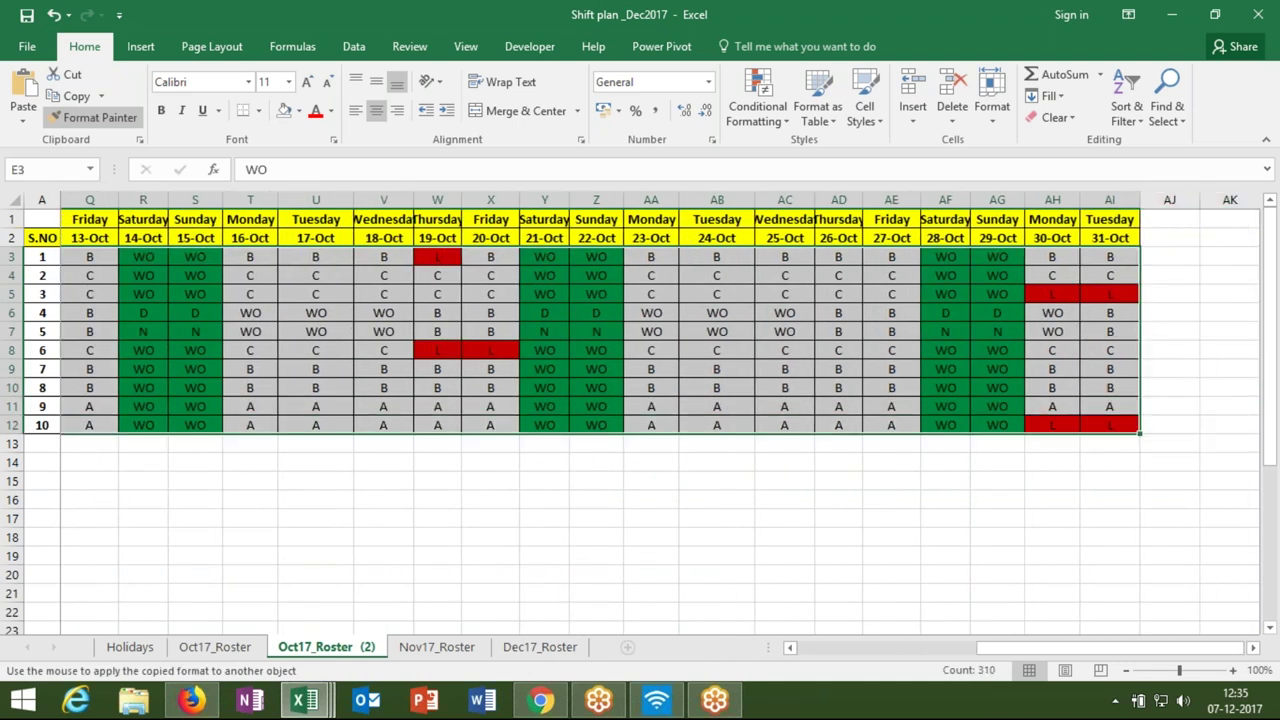
left_click_drag(1056, 643, 885, 672)
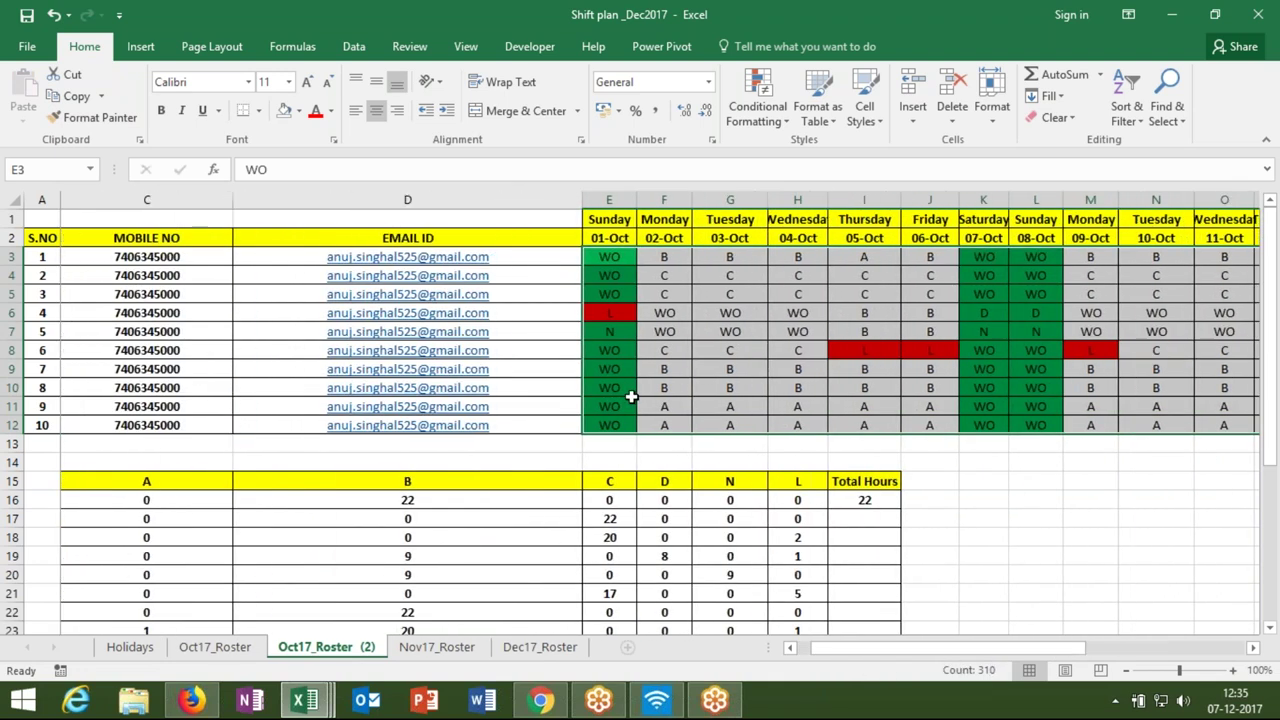
left_click(628, 404)
left_click(150, 653)
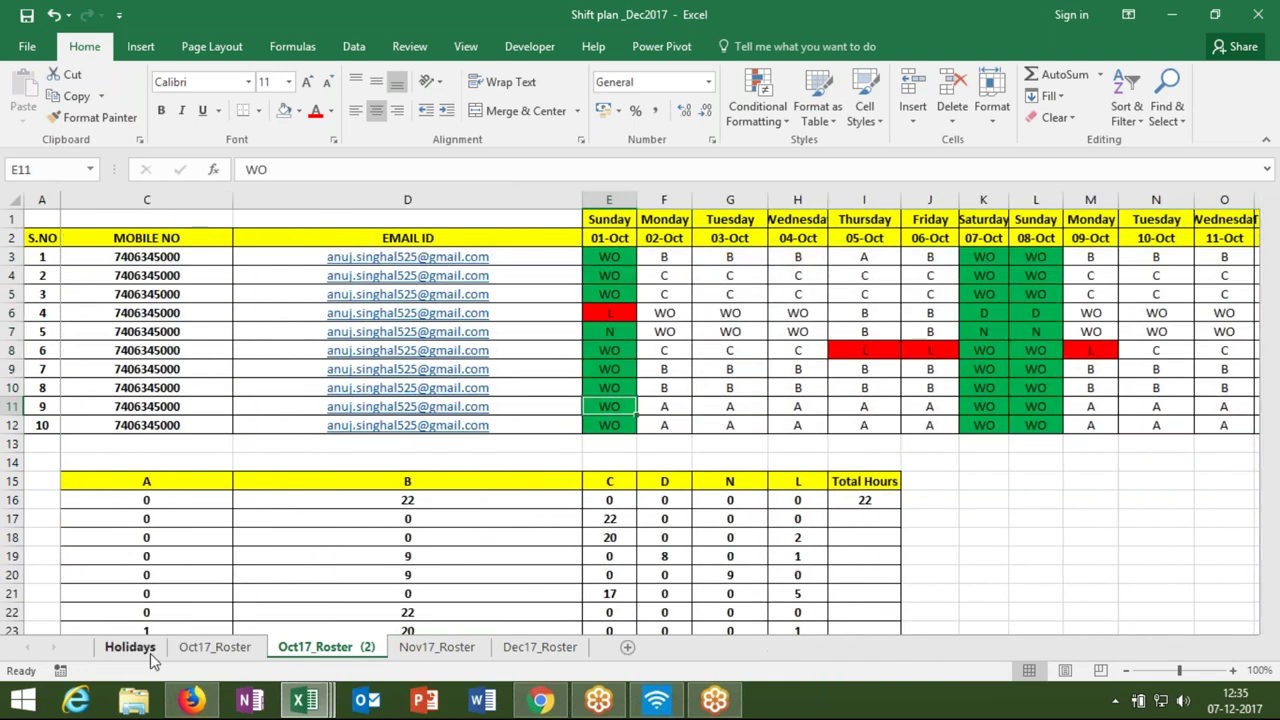
- Convert the holiday date list in B2:B13 to real dates with Text to Columns
left_click(225, 241)
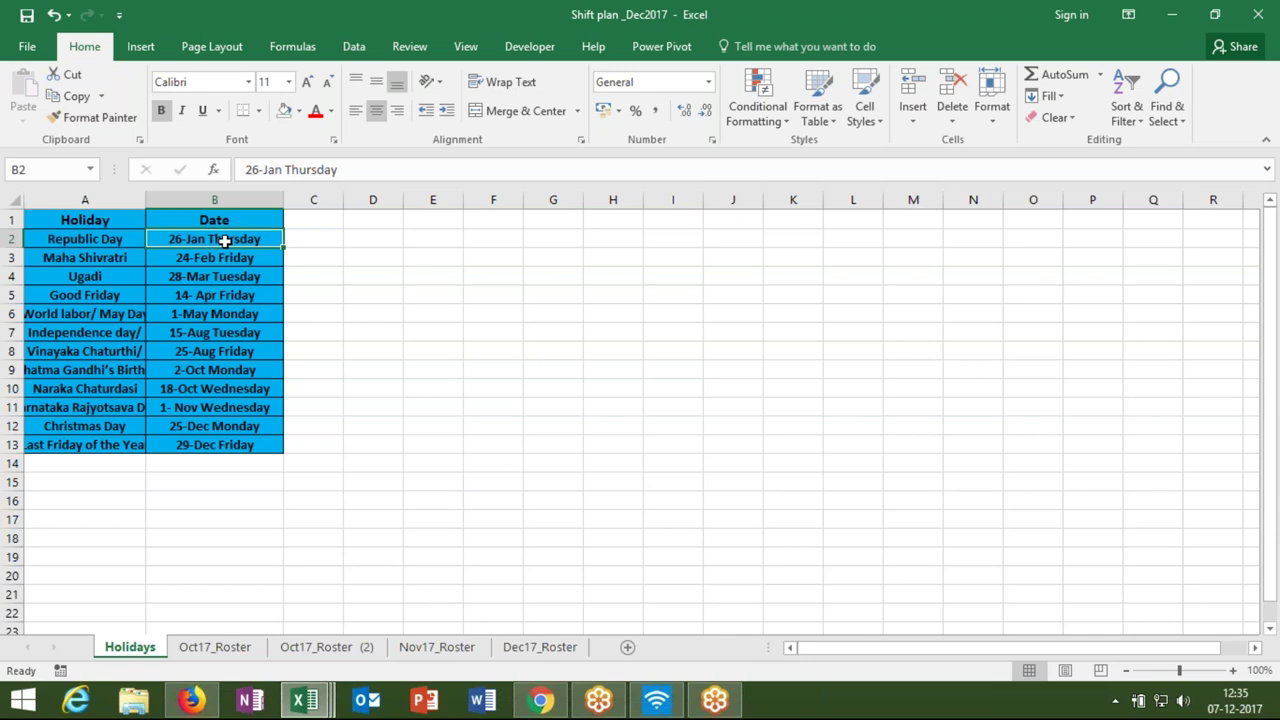
key("ctrl+shift+Down")
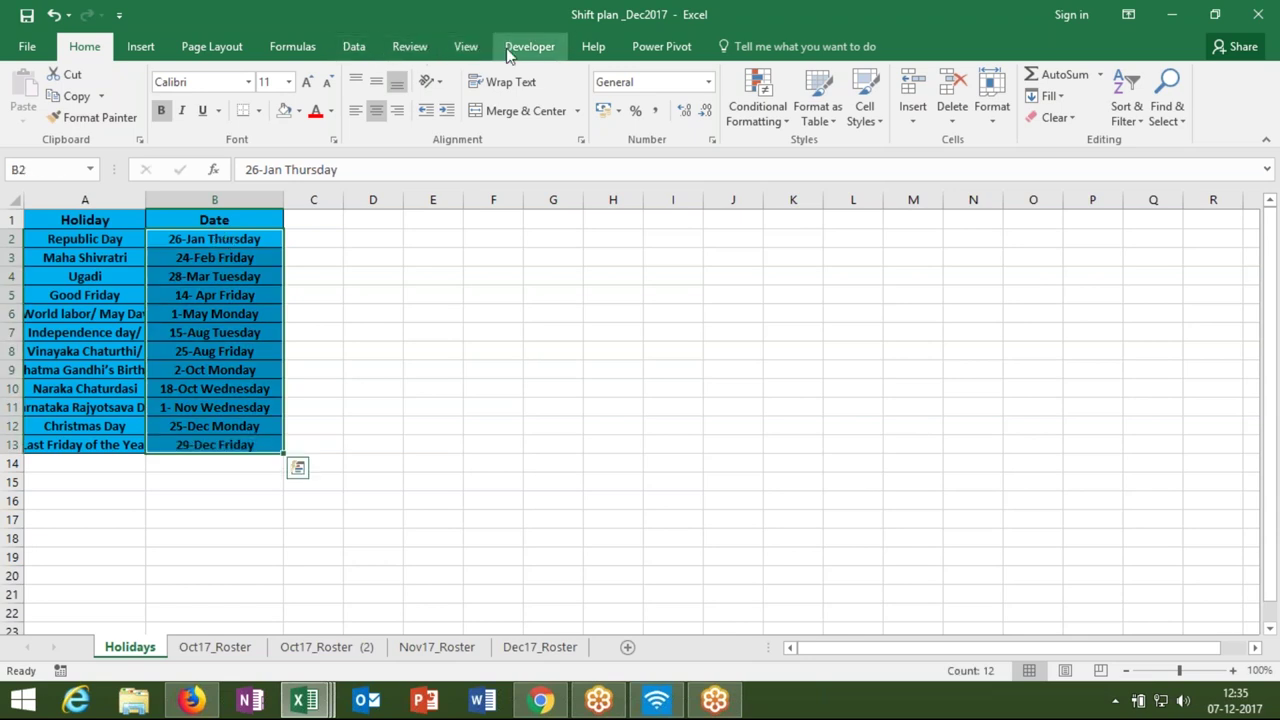
left_click(350, 47)
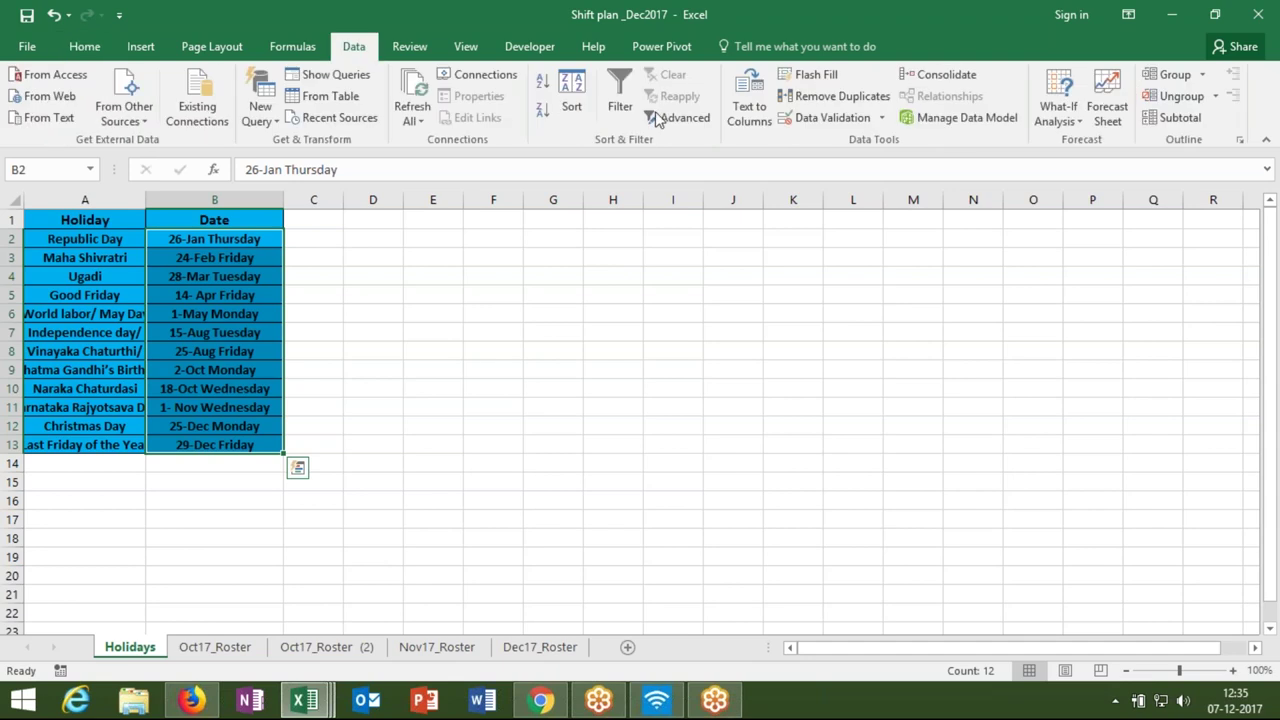
left_click(749, 100)
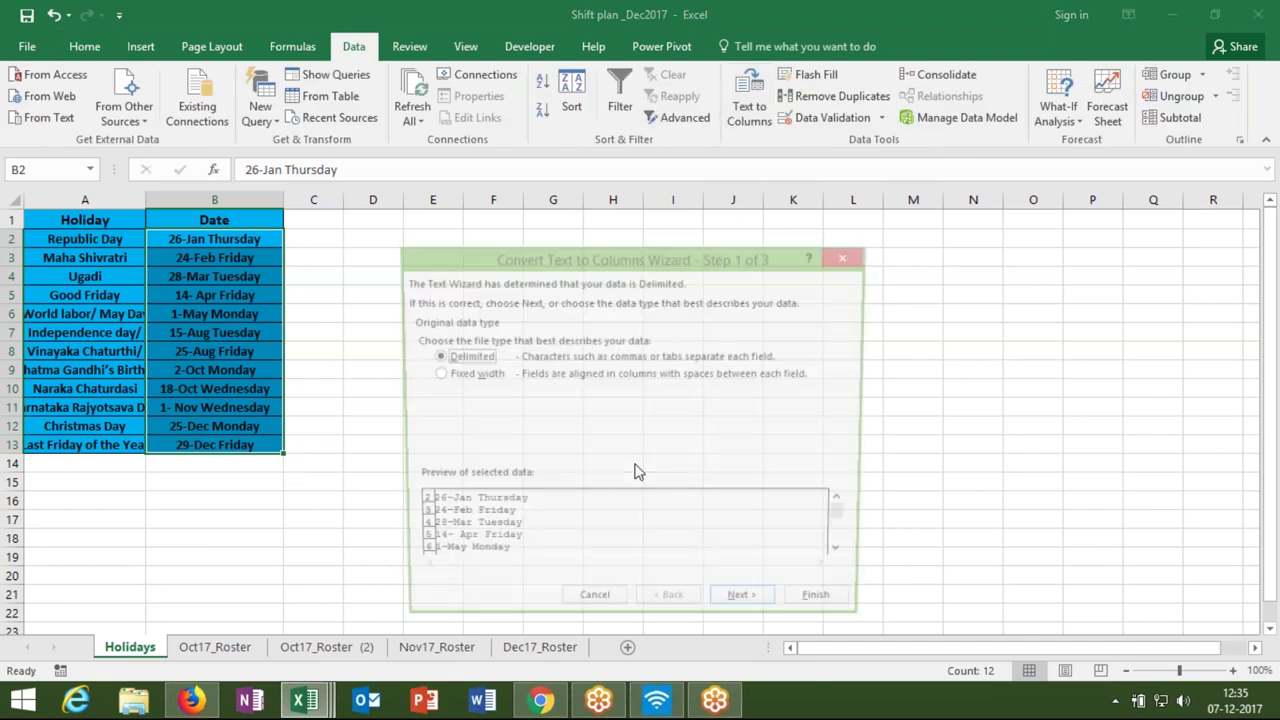
left_click(749, 608)
left_click(749, 608)
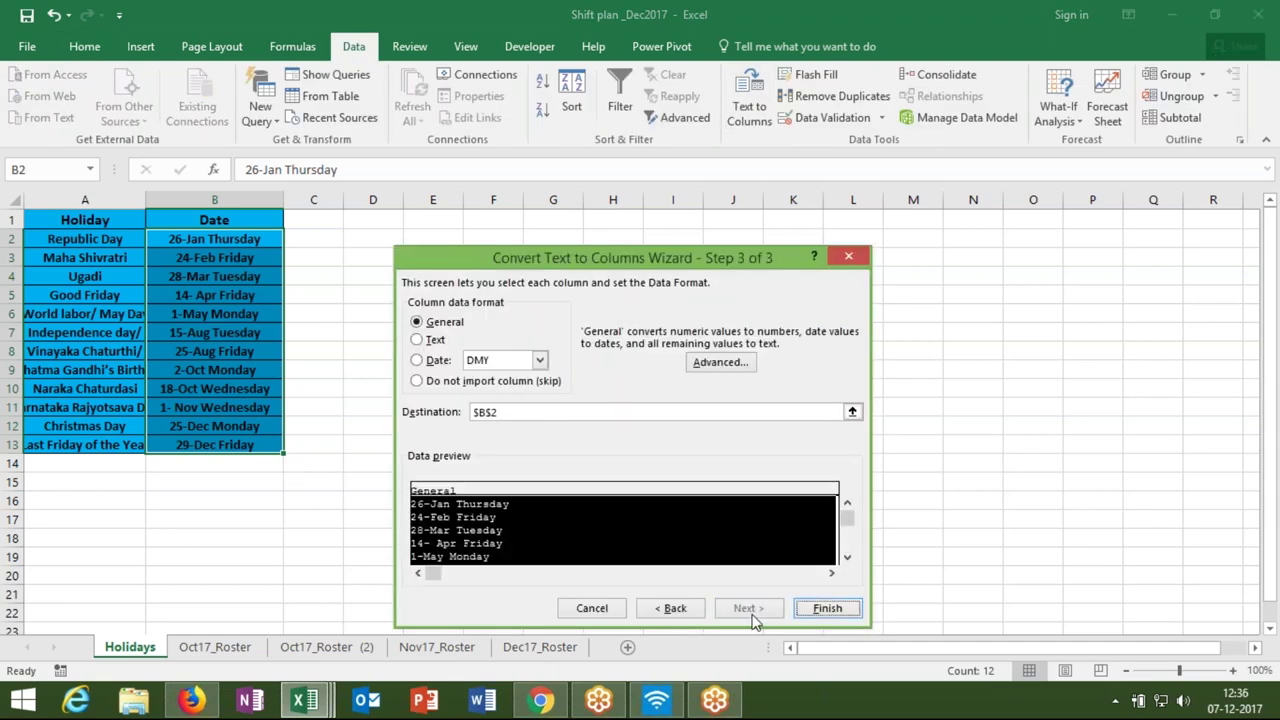
left_click(826, 608)
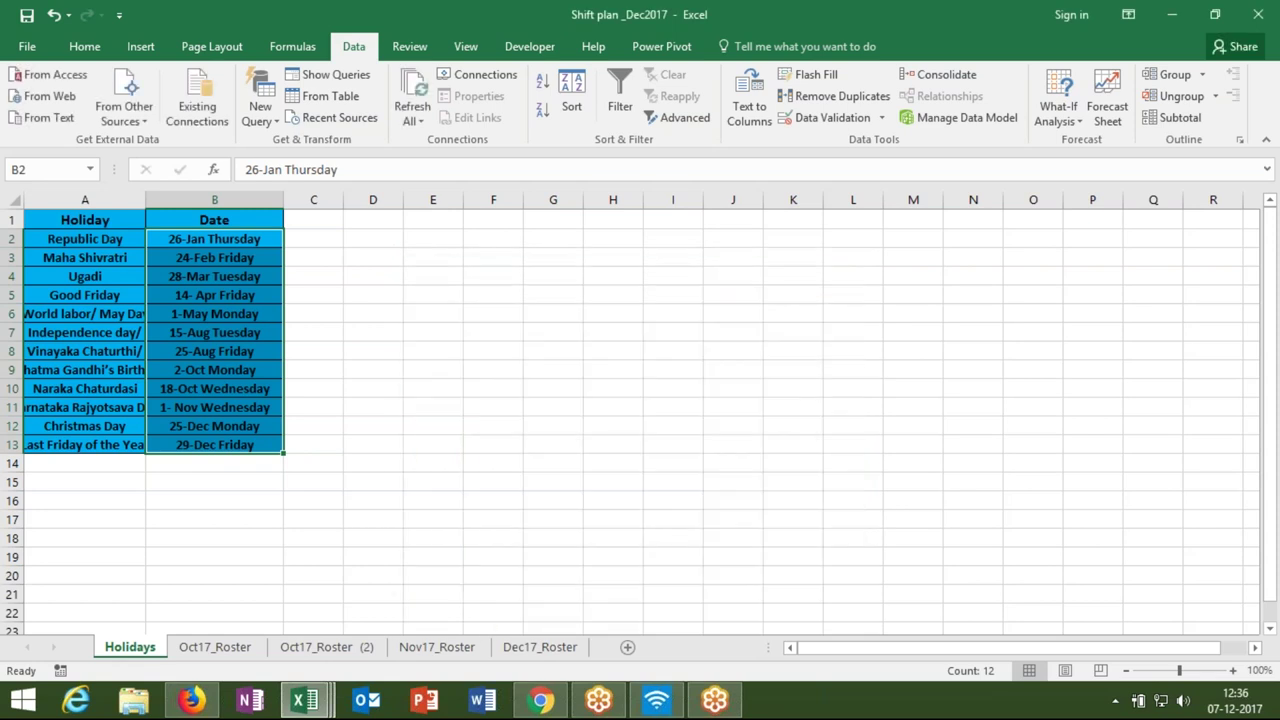
left_click(210, 258)
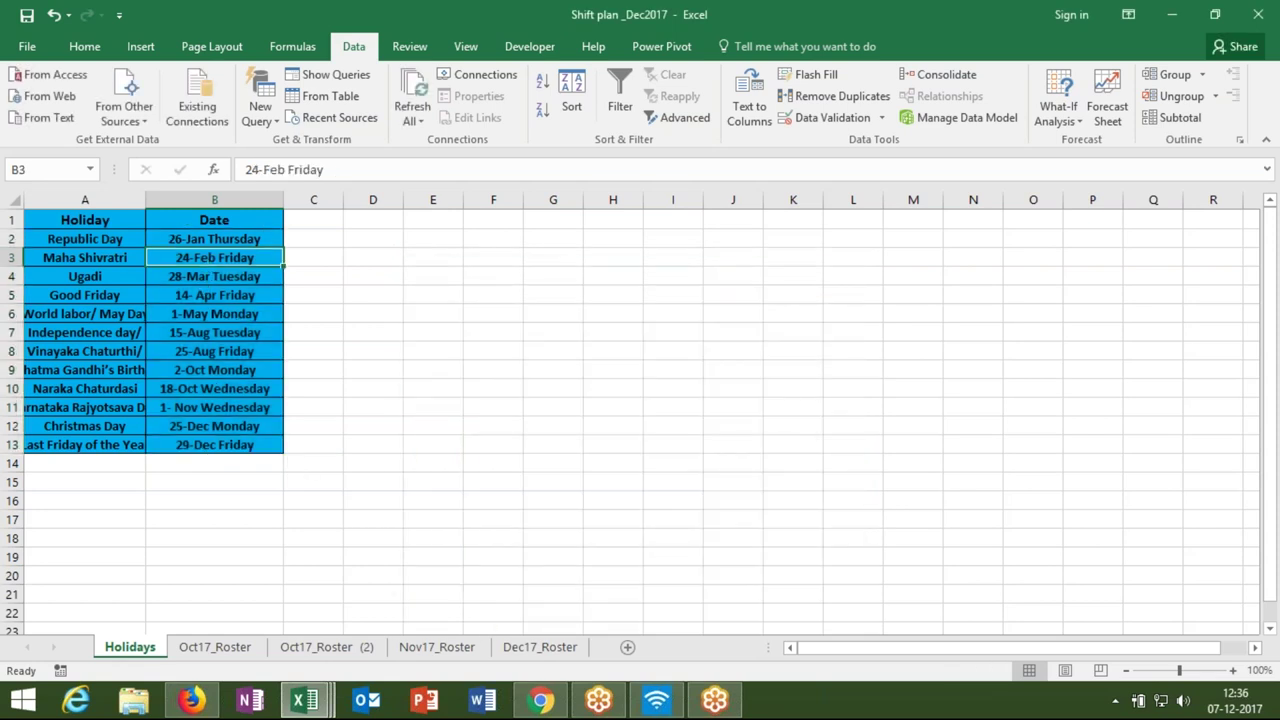
left_click(214, 242)
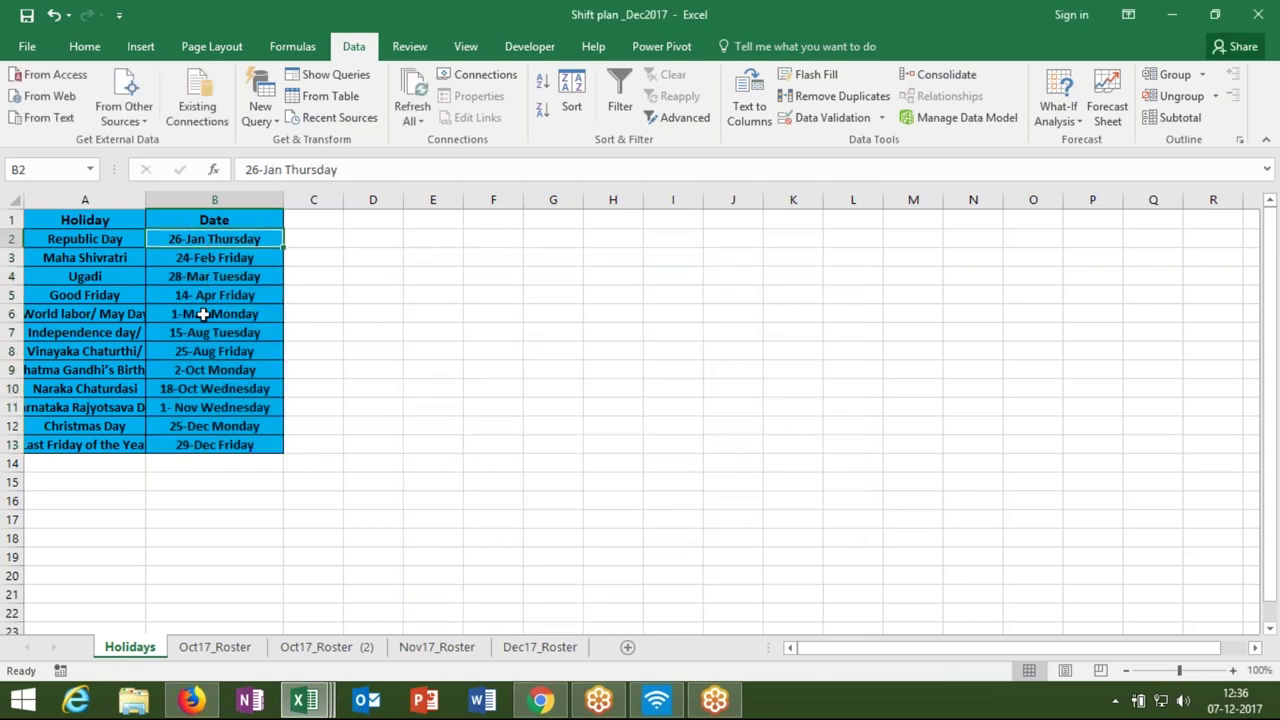
- Retype the holidays in B9 and B10 as 2-Oct and 18-Oct
left_click(192, 371)
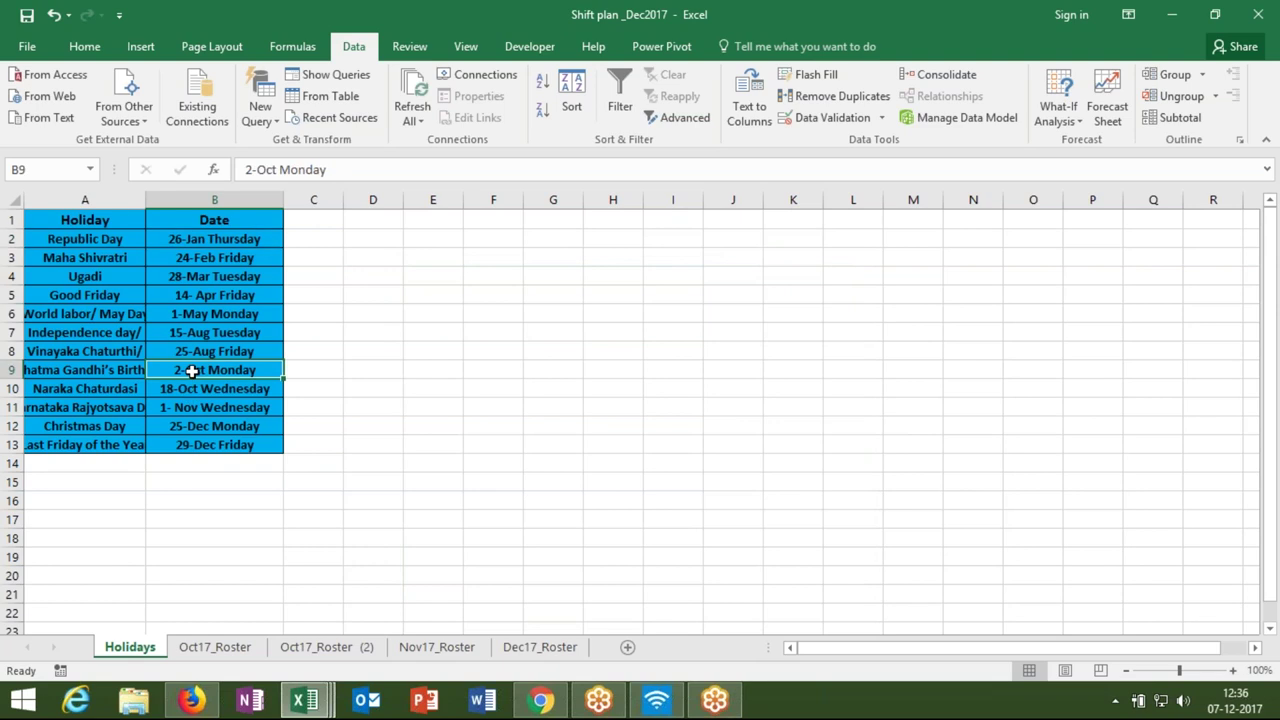
type("02-Oct")
key("Return")
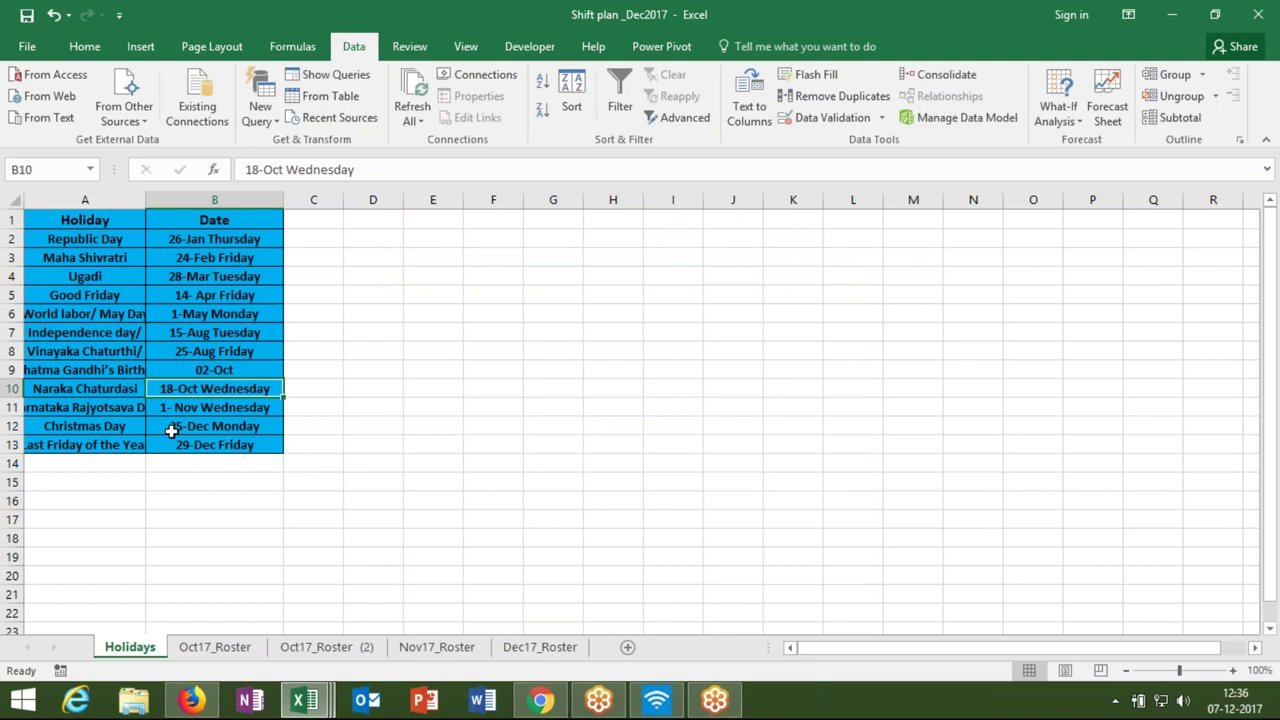
type("2")
key("BackSpace")
type("18-Oct")
key("Return")
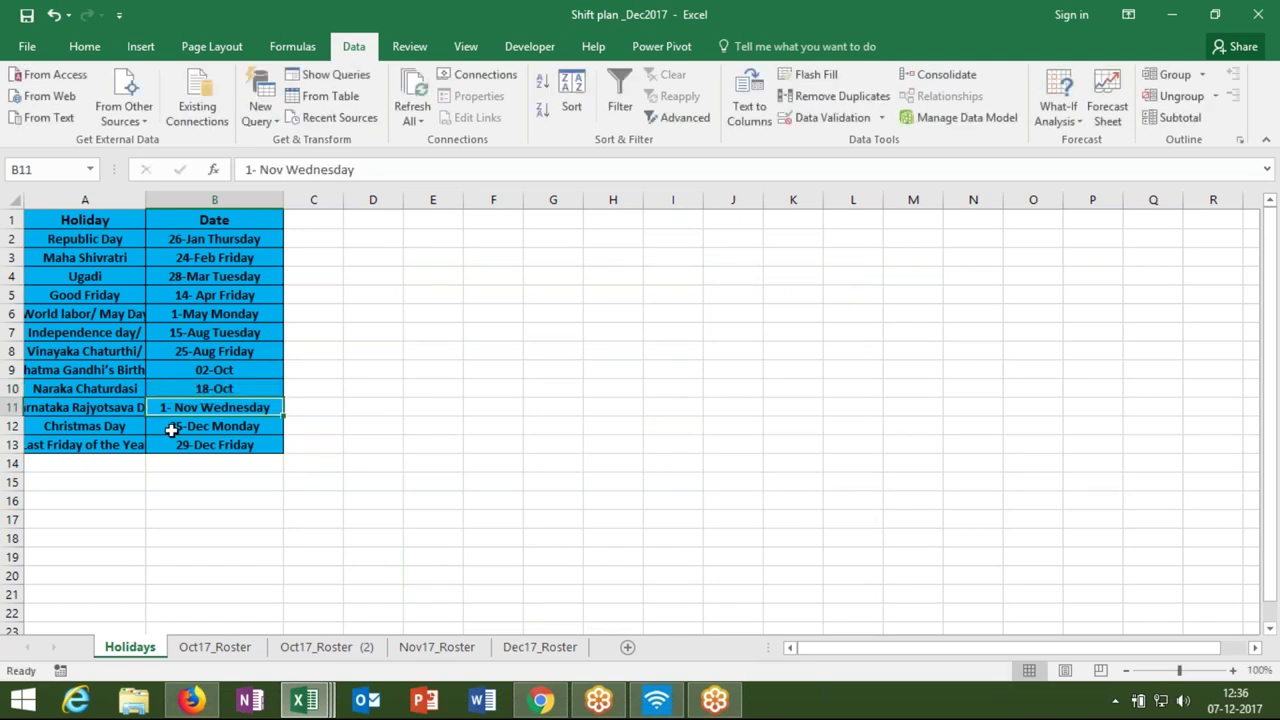
- On Oct17_Roster (2), select the 02-Oct shifts to check their grey shading
left_click(330, 651)
left_click_drag(664, 261, 664, 422)
left_click_drag(869, 650, 1028, 635)
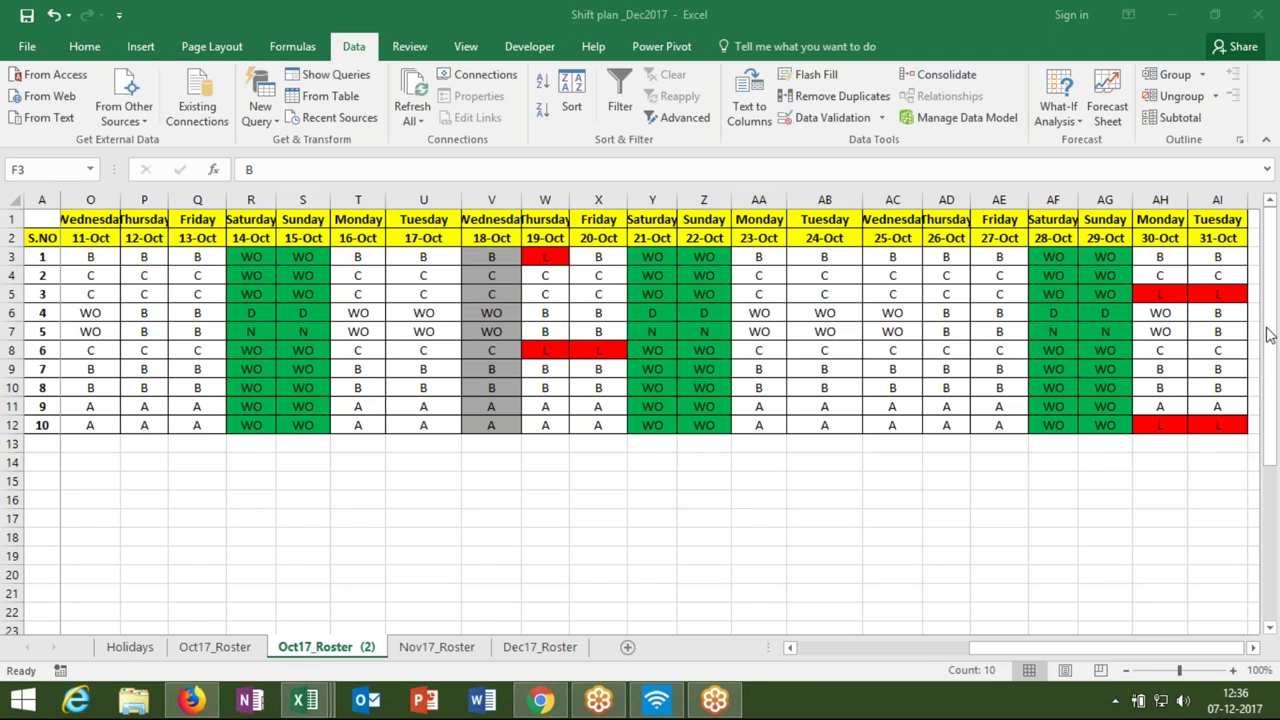
- Enter 1-11 as the E2 start date and confirm column AI now shows 01-Dec
left_click(96, 237)
key("Left")
key("Left")
key("Left")
key("Left")
key("Left")
key("Left")
key("Left")
key("Left")
key("Left")
key("Left")
key("Left")
key("Left")
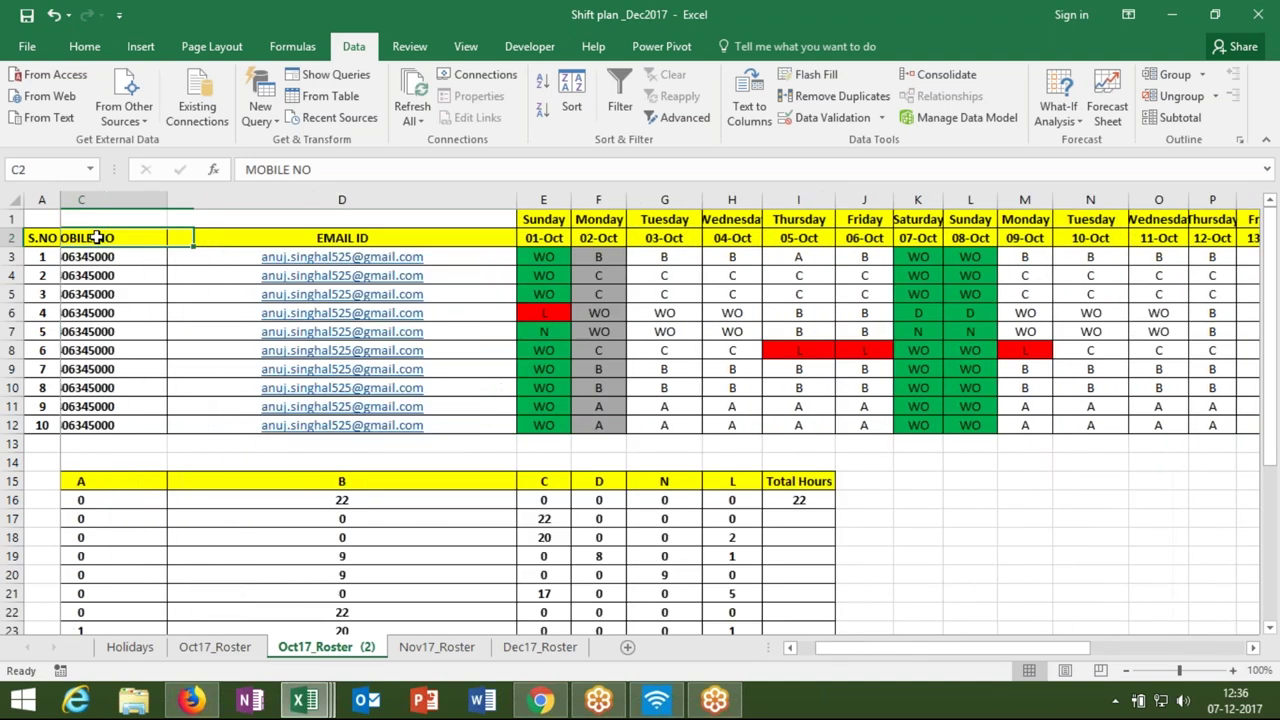
key("Left")
left_click(831, 238)
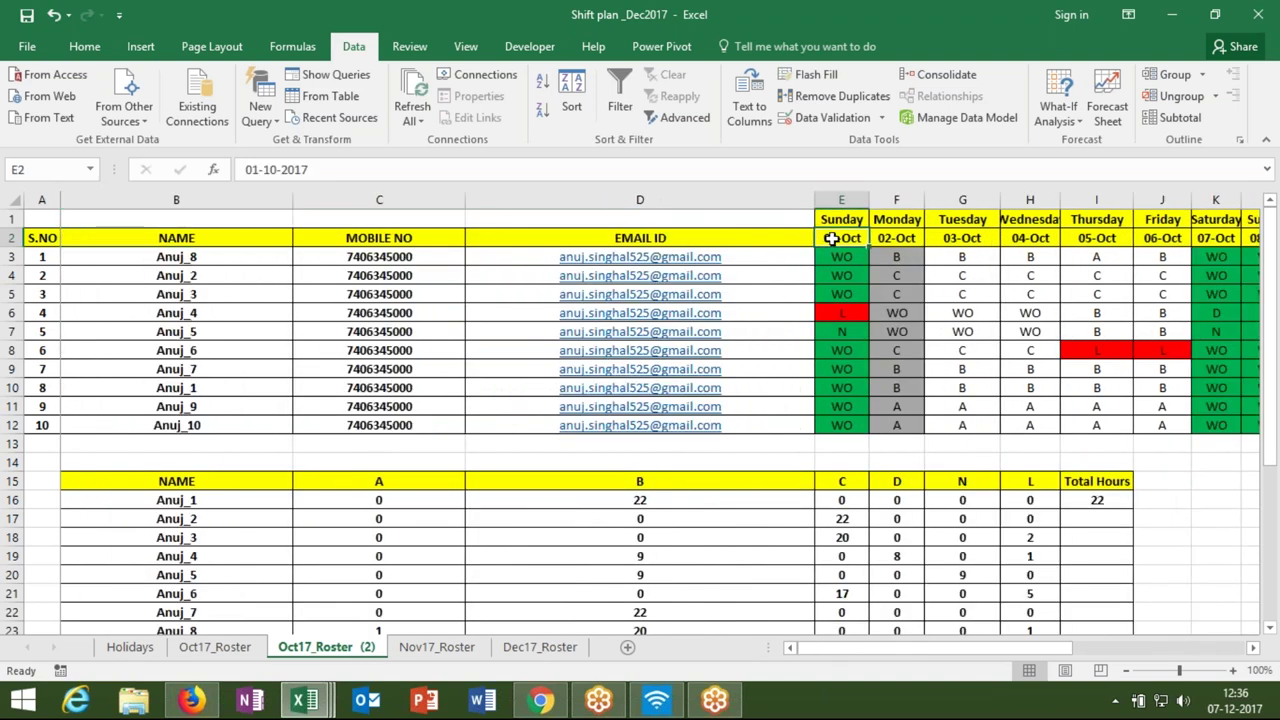
type("1-11")
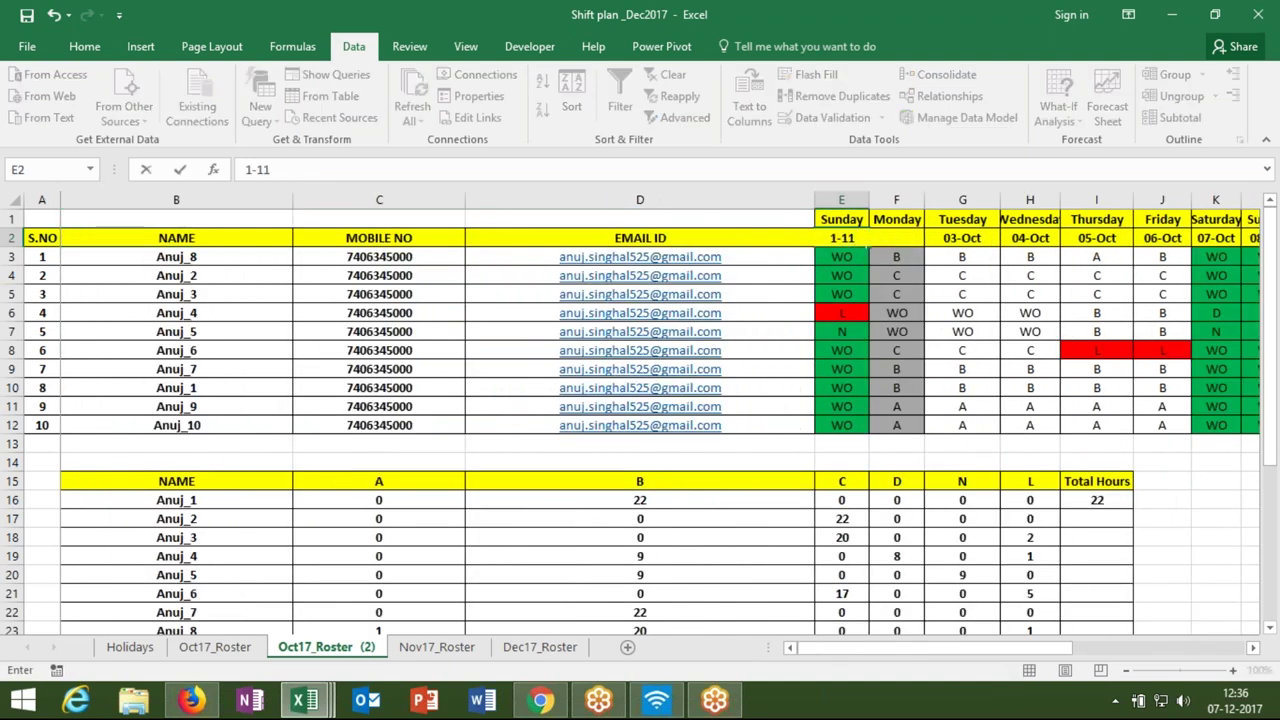
key("Return")
left_click(877, 240)
key("Right")
key("Right")
key("Right")
key("Right")
key("Right")
key("Right")
key("Right")
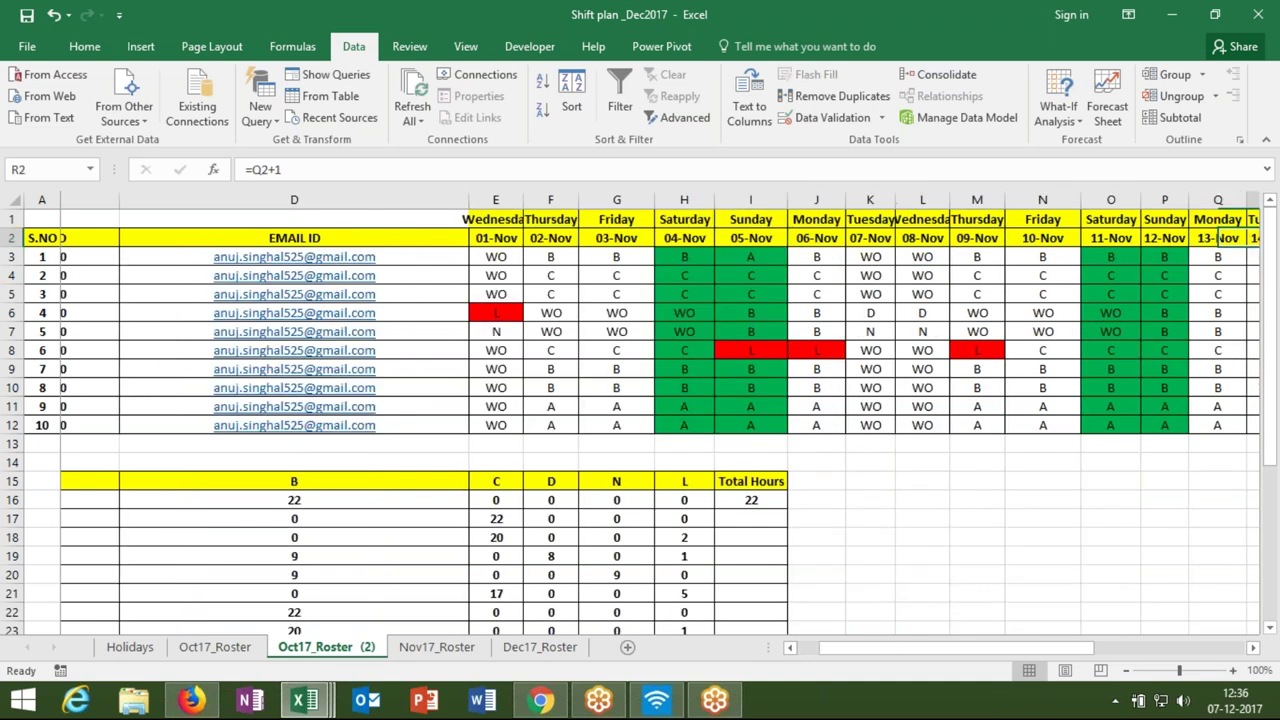
key("Right")
key("Right")
key("Right")
key("Right")
key("Right")
key("Right")
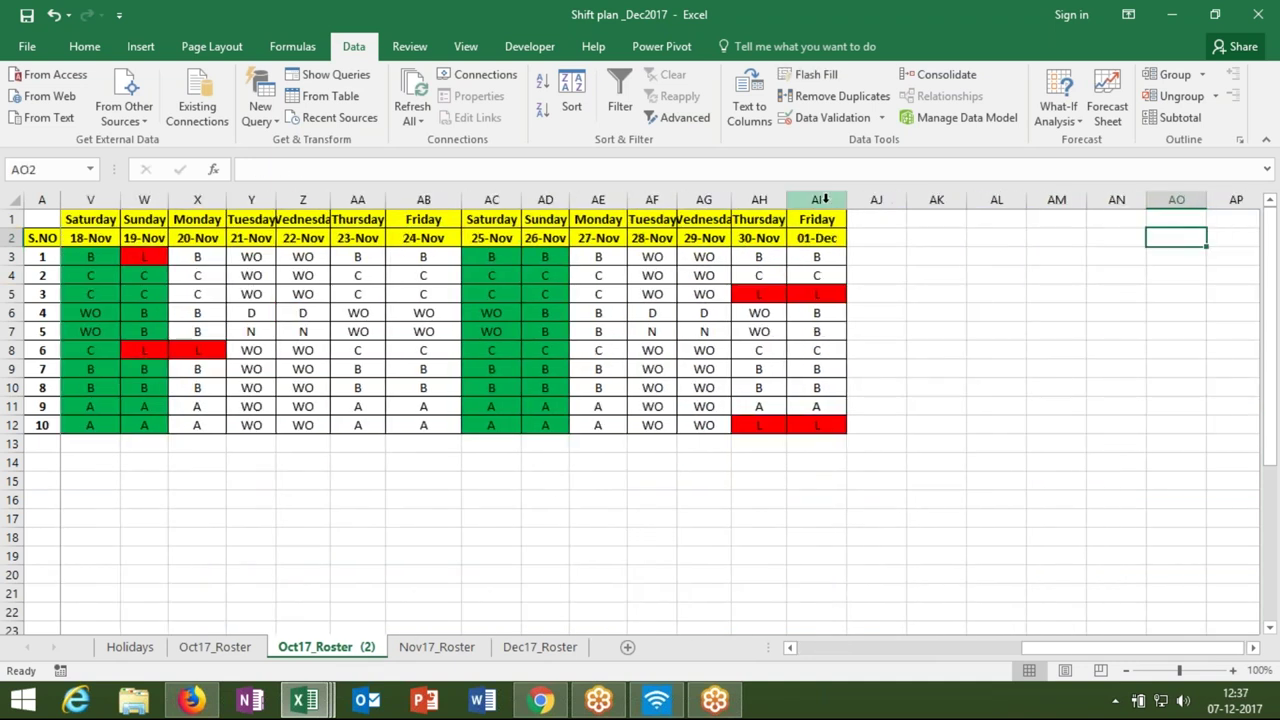
left_click(817, 199)
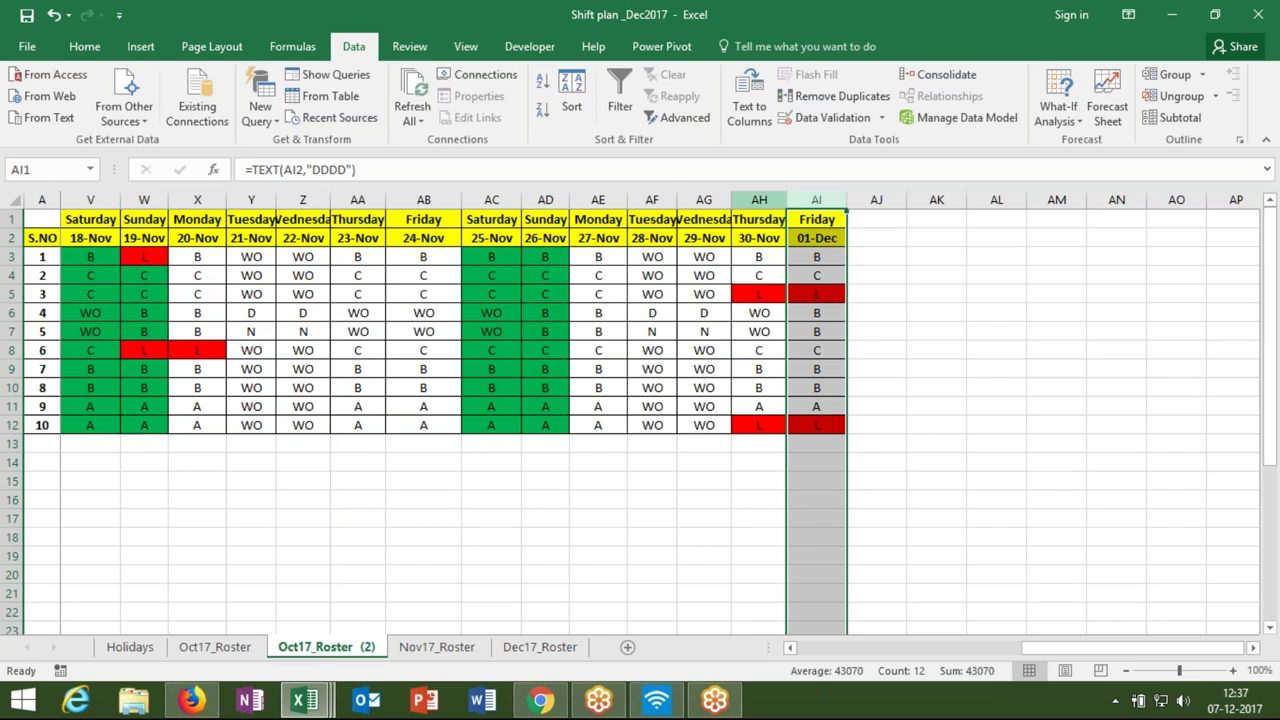
left_click(770, 197)
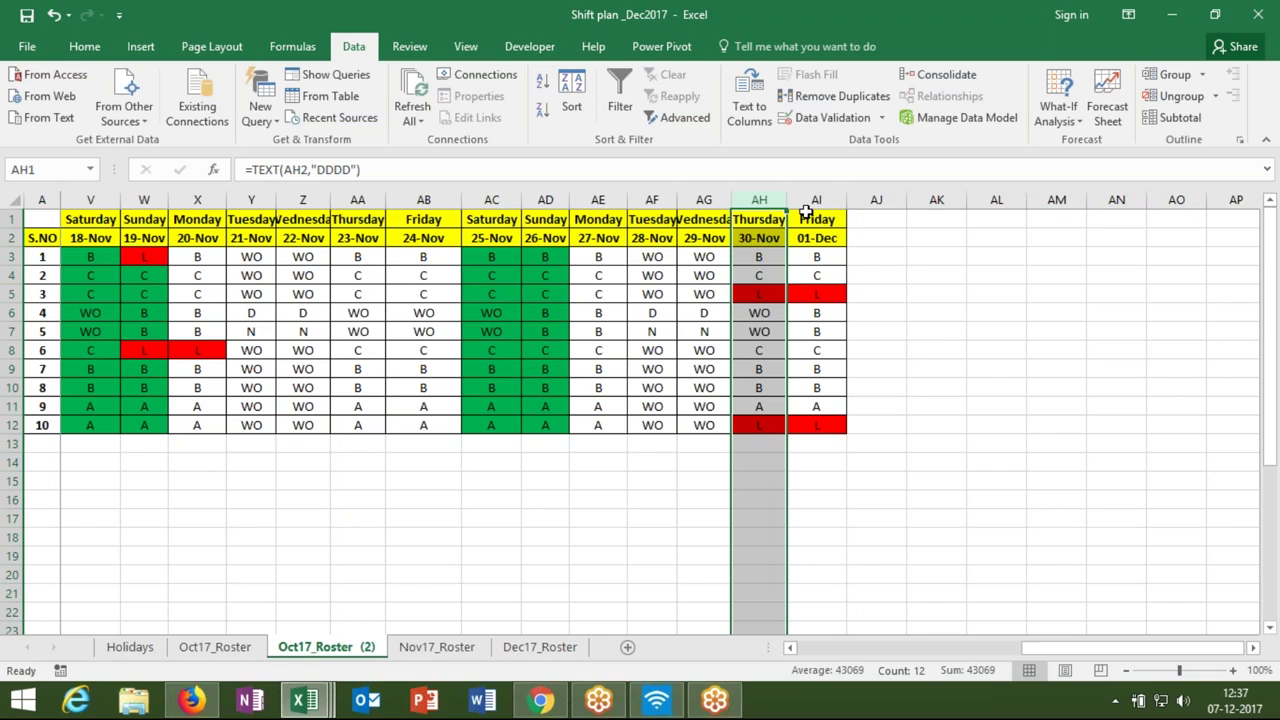
left_click(712, 234)
left_click(764, 235)
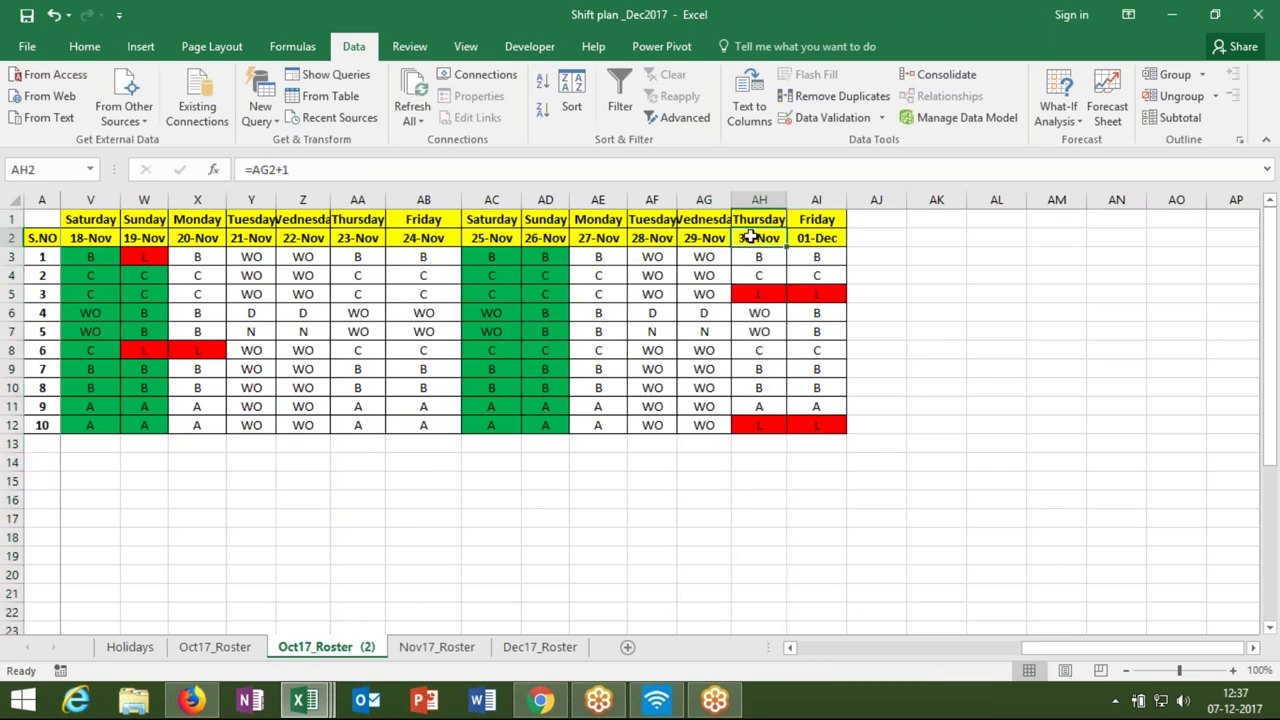
left_click(660, 196)
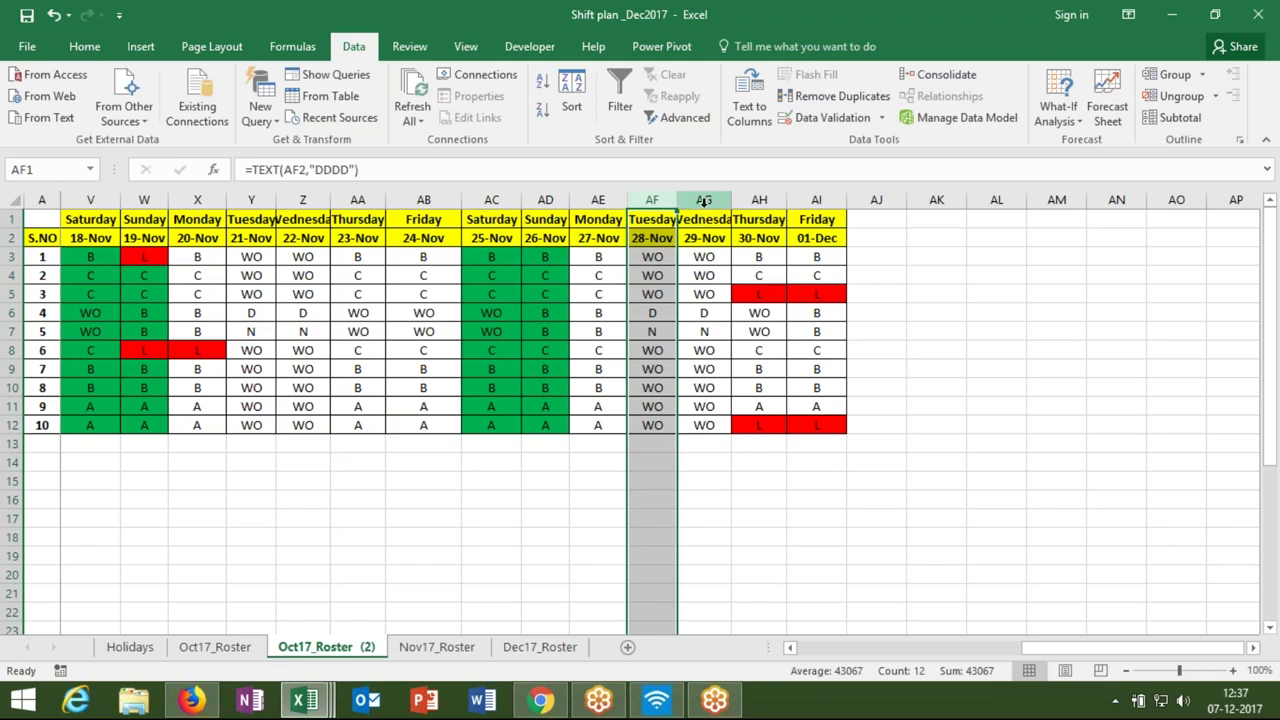
left_click_drag(704, 200, 822, 219)
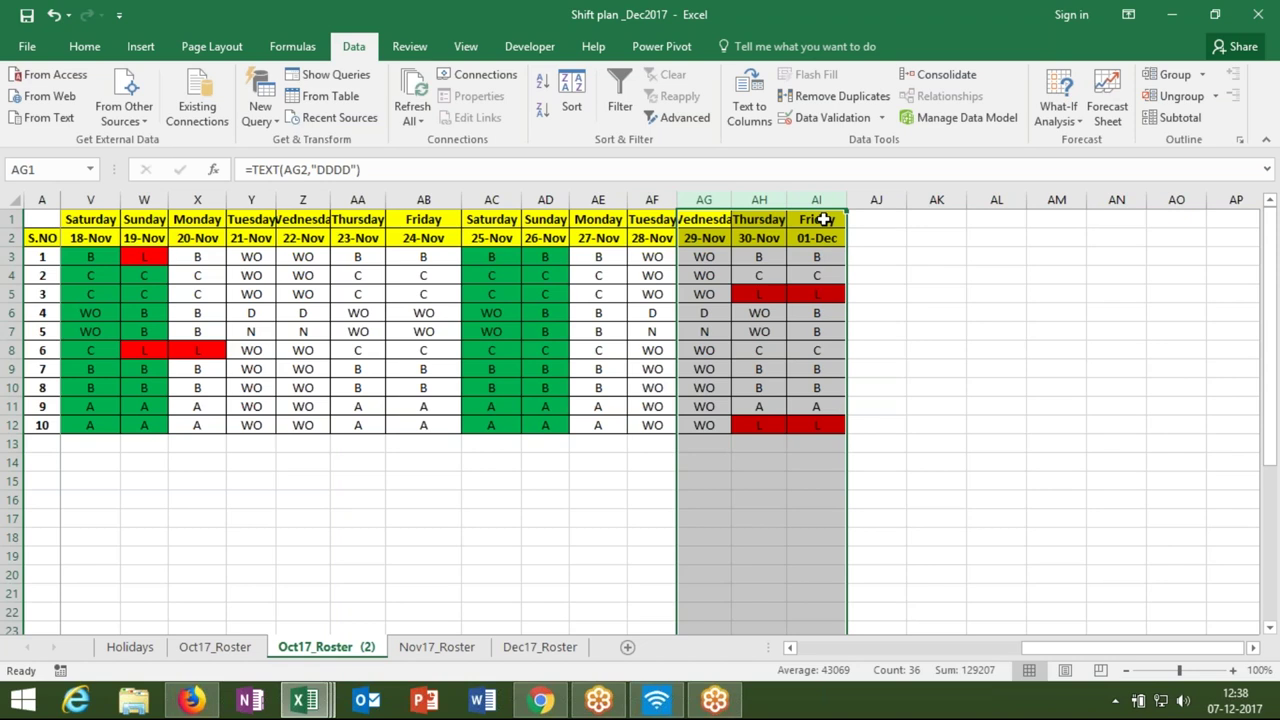
left_click(760, 202)
left_click(816, 200)
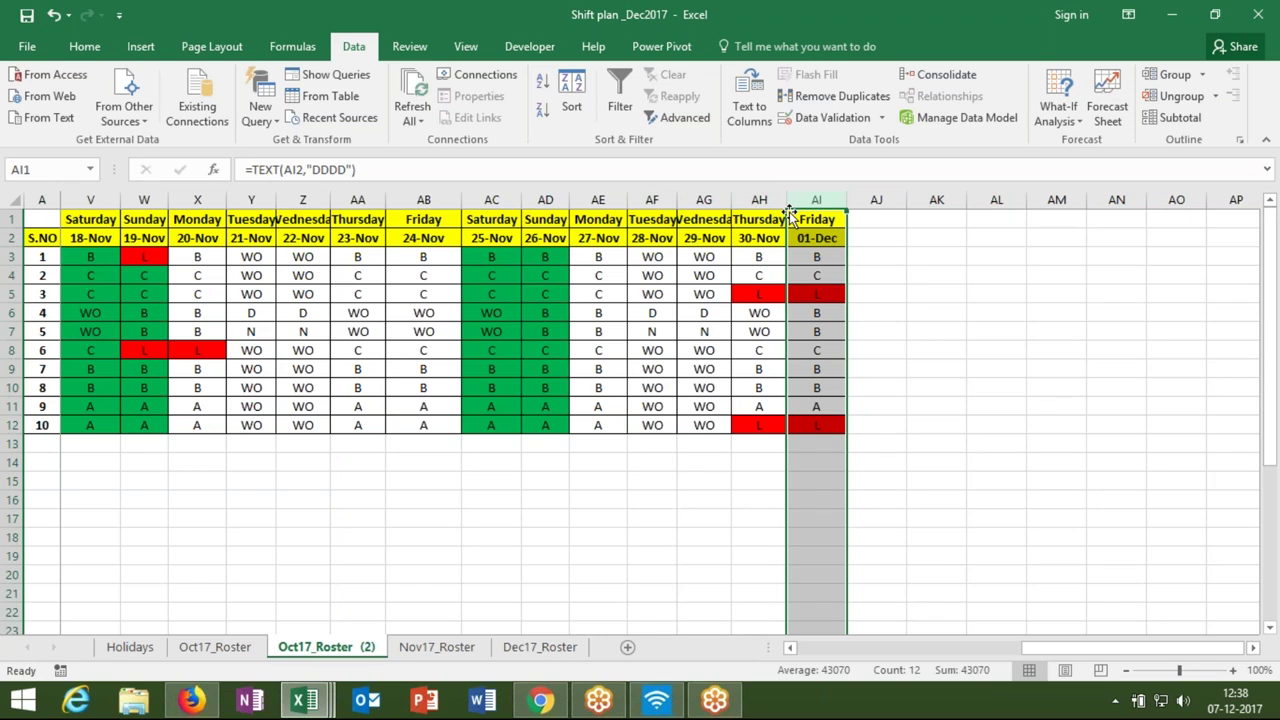
left_click(684, 240)
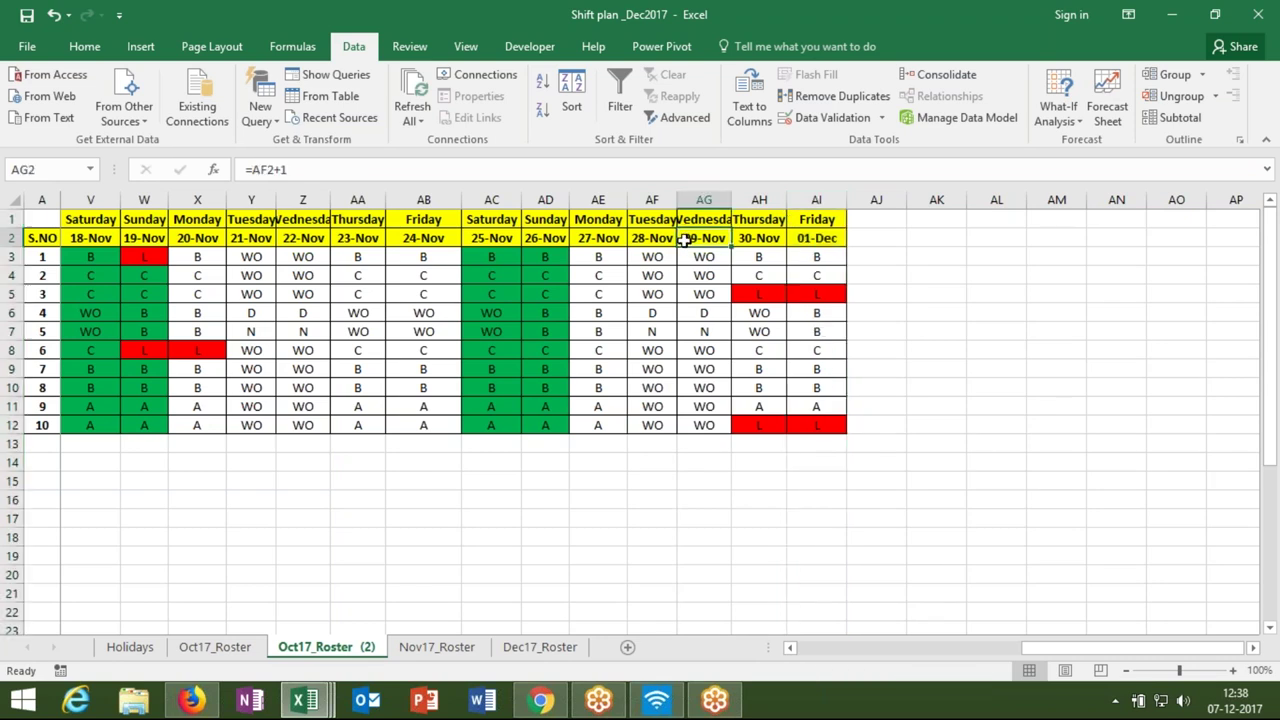
- Begin rewriting AG2 as an IF testing AF2+1 against EOMONTH(X2,0), returning blank
left_click(252, 169)
type("IF(")
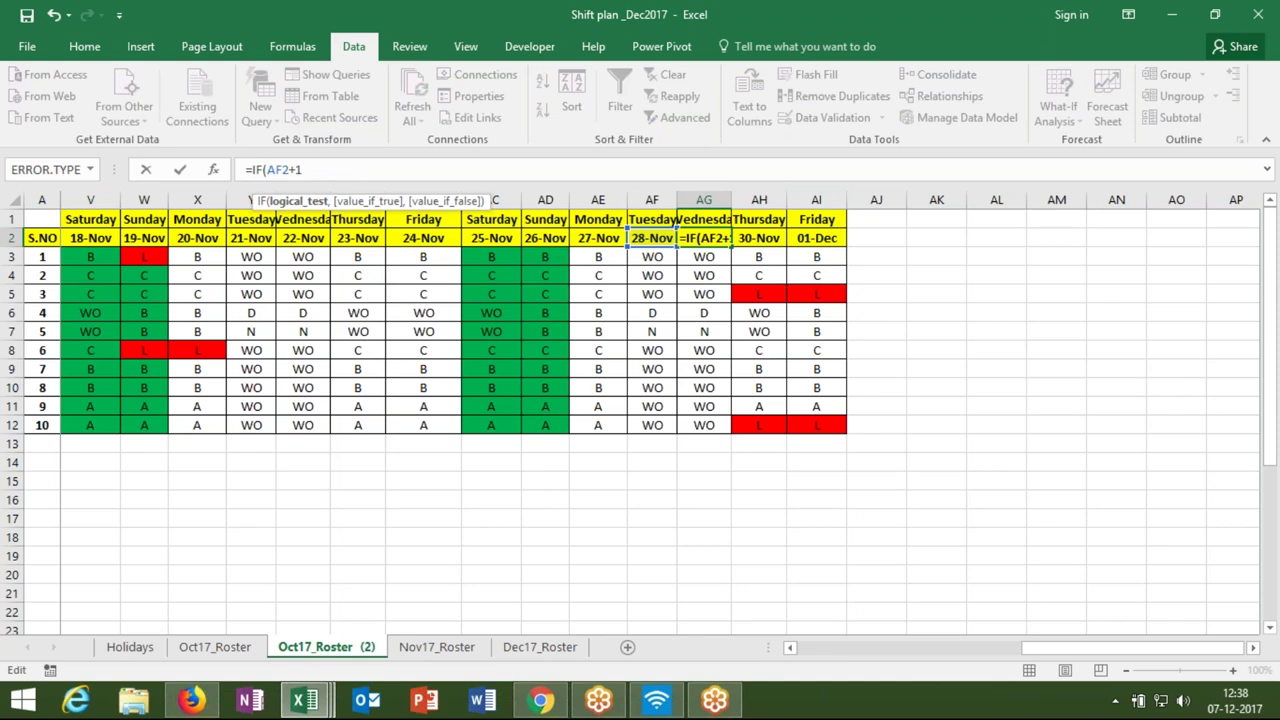
left_click(427, 169)
type(">")
type("EO")
key("Tab")
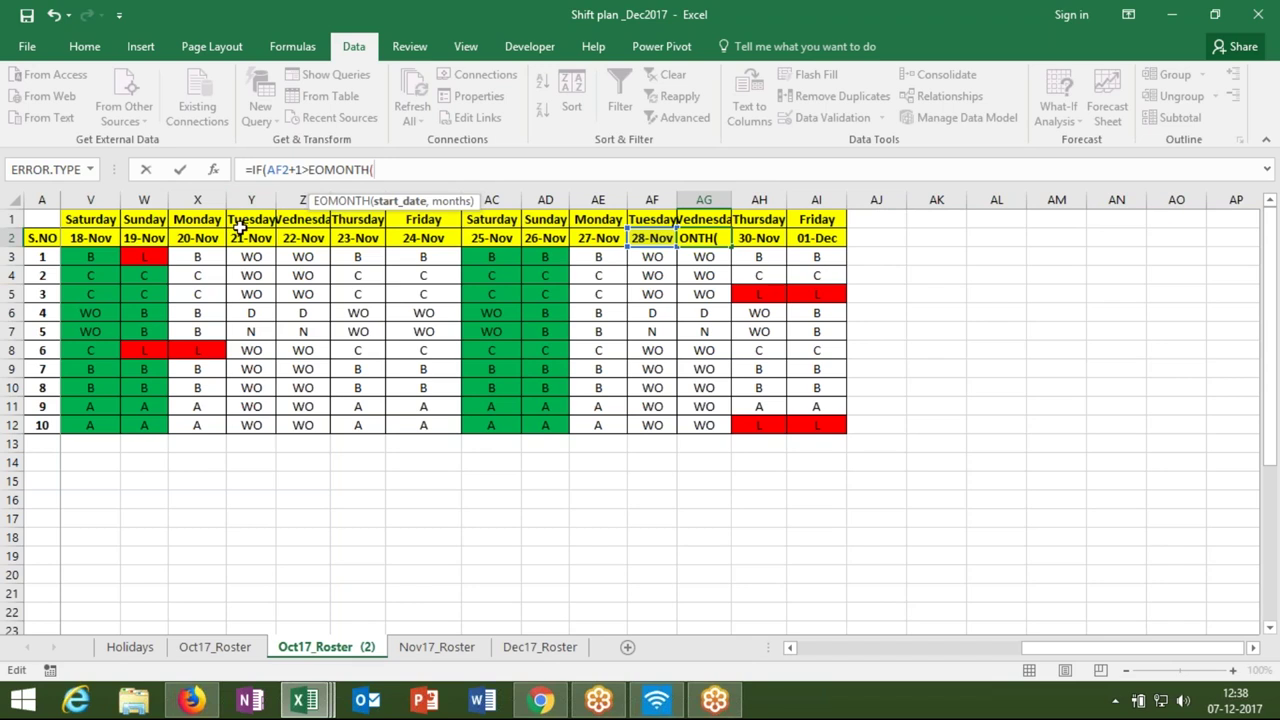
left_click(202, 240)
type(",")
key("Right")
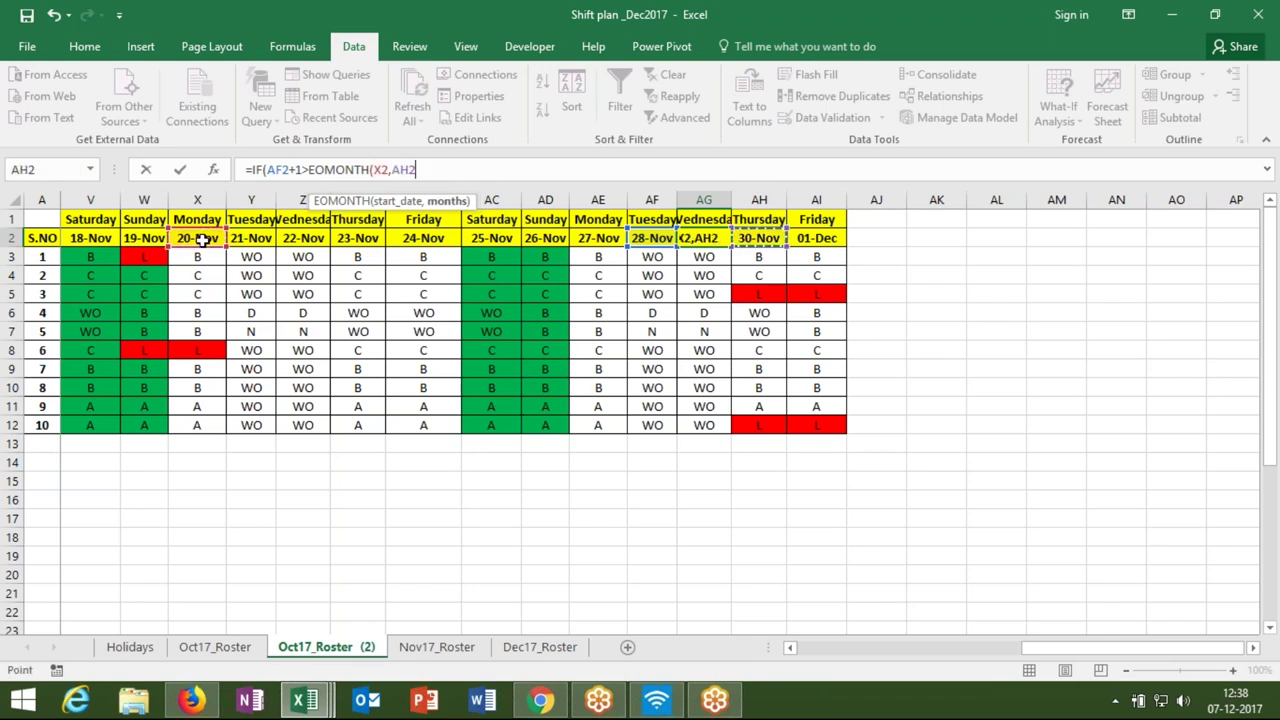
key("BackSpace")
key("BackSpace")
key("BackSpace")
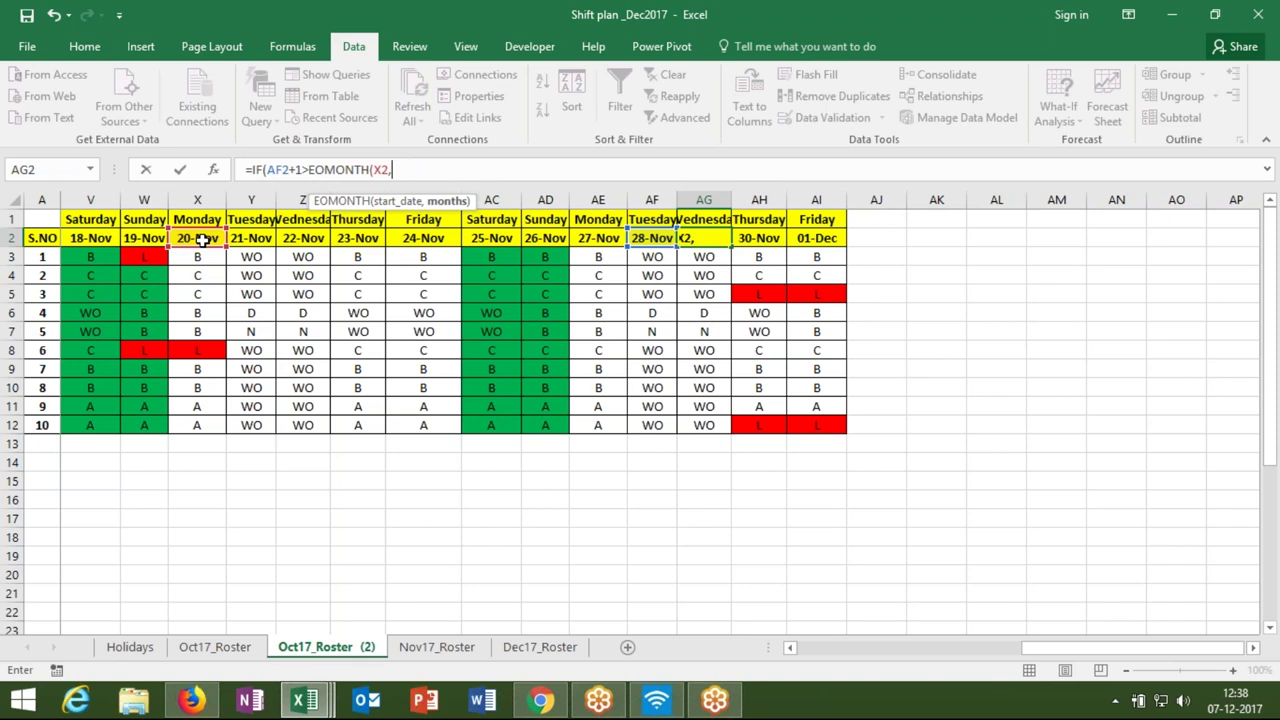
type("0)")
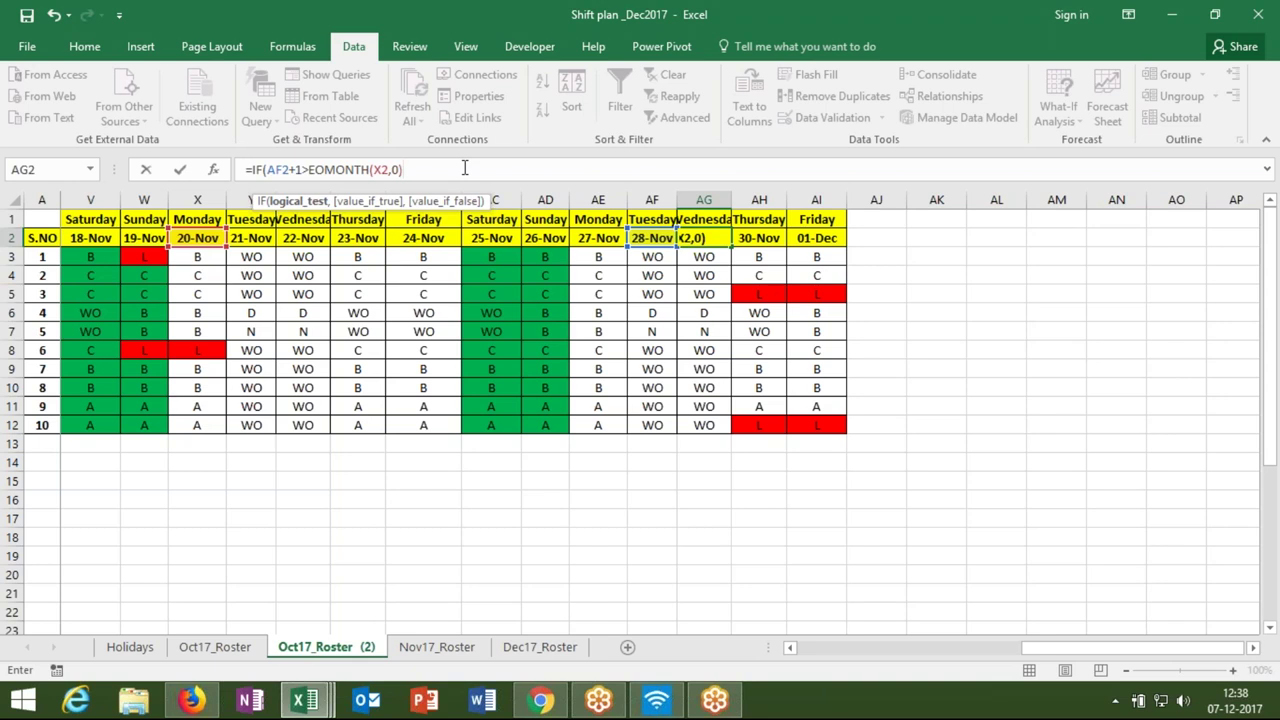
type(",\"\",")
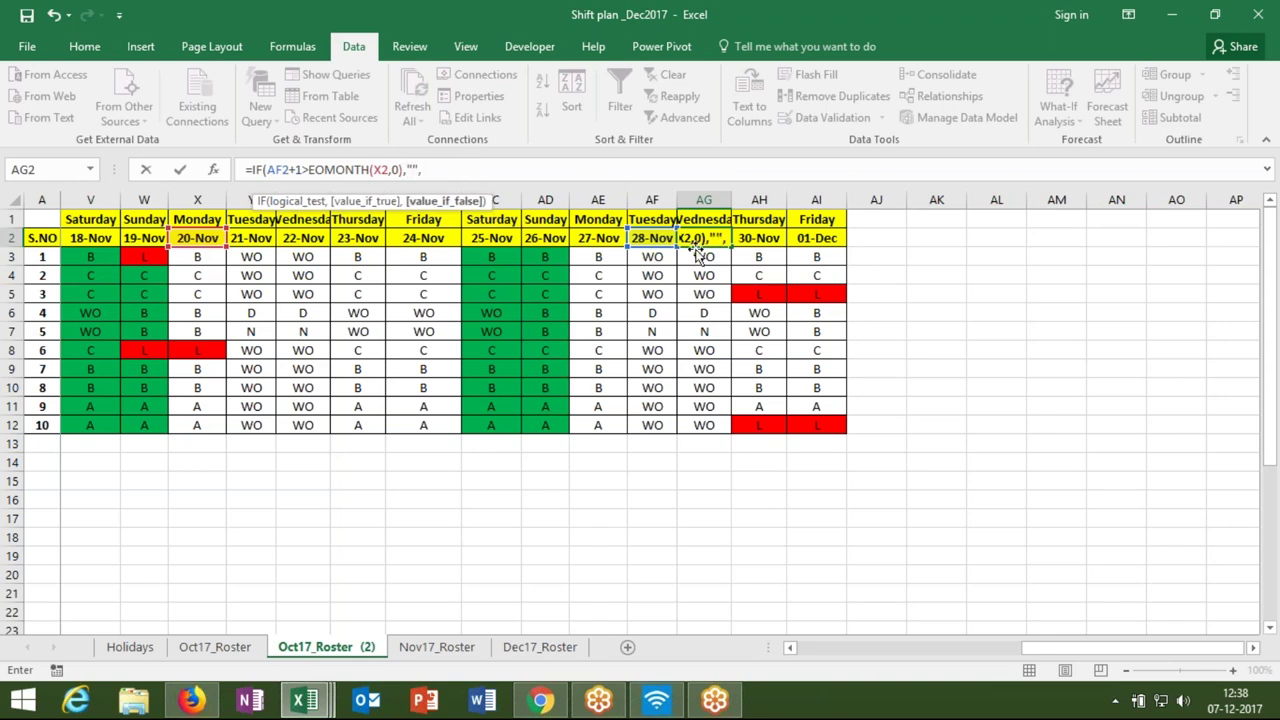
- Finish and correct AG2 as =IF(AF2+1>EOMONTH(X2,0),"",AF2+1)
left_click(657, 238)
type("+1")
key("Return")
key("Return")
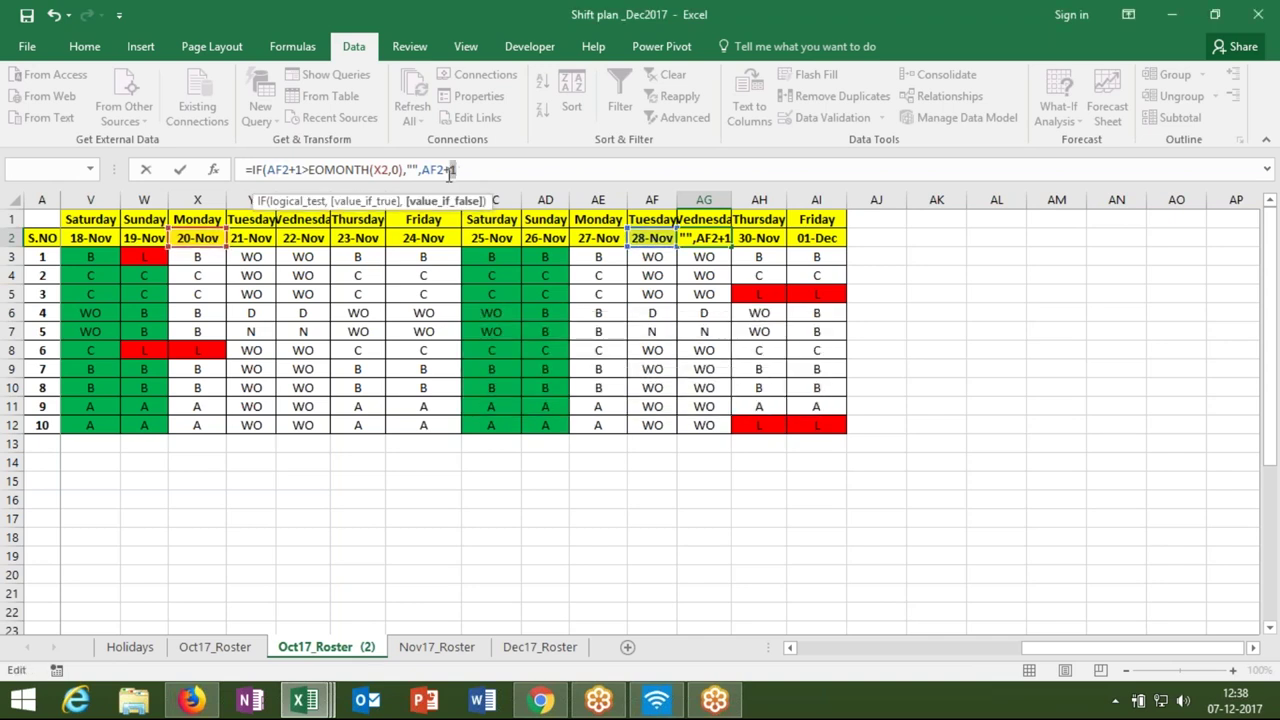
left_click(404, 171)
type(",")
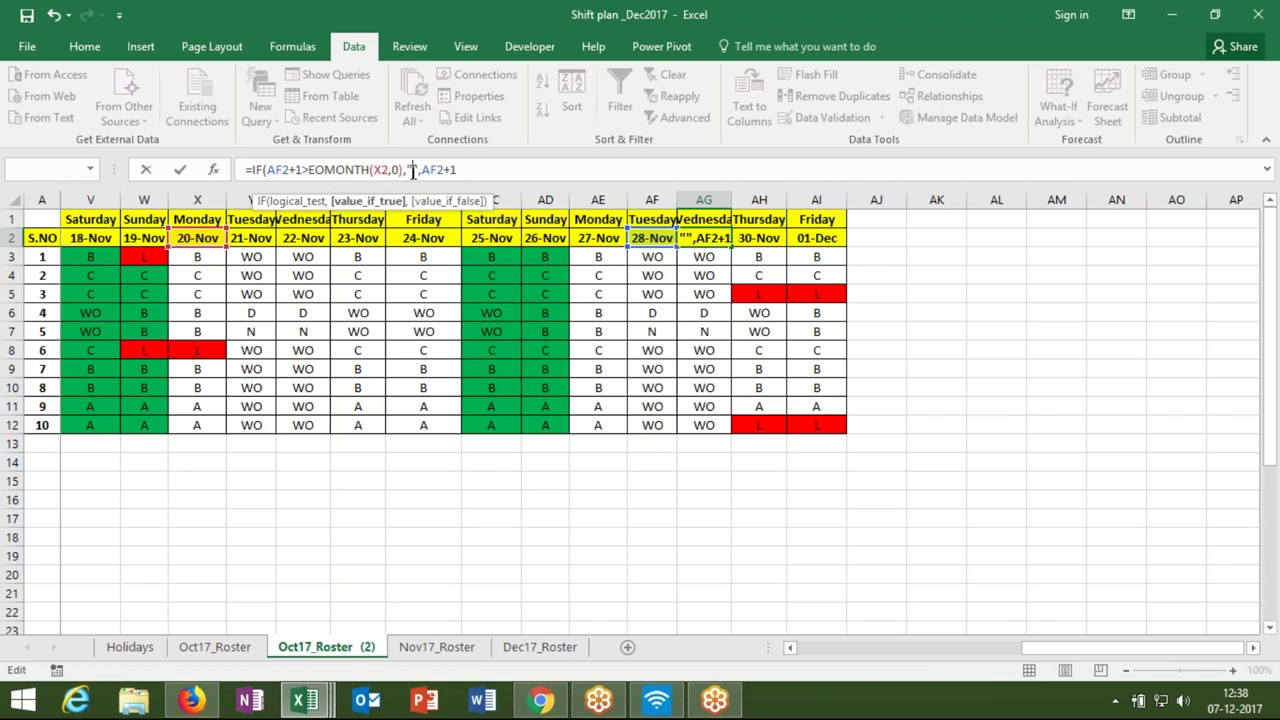
left_click(431, 171)
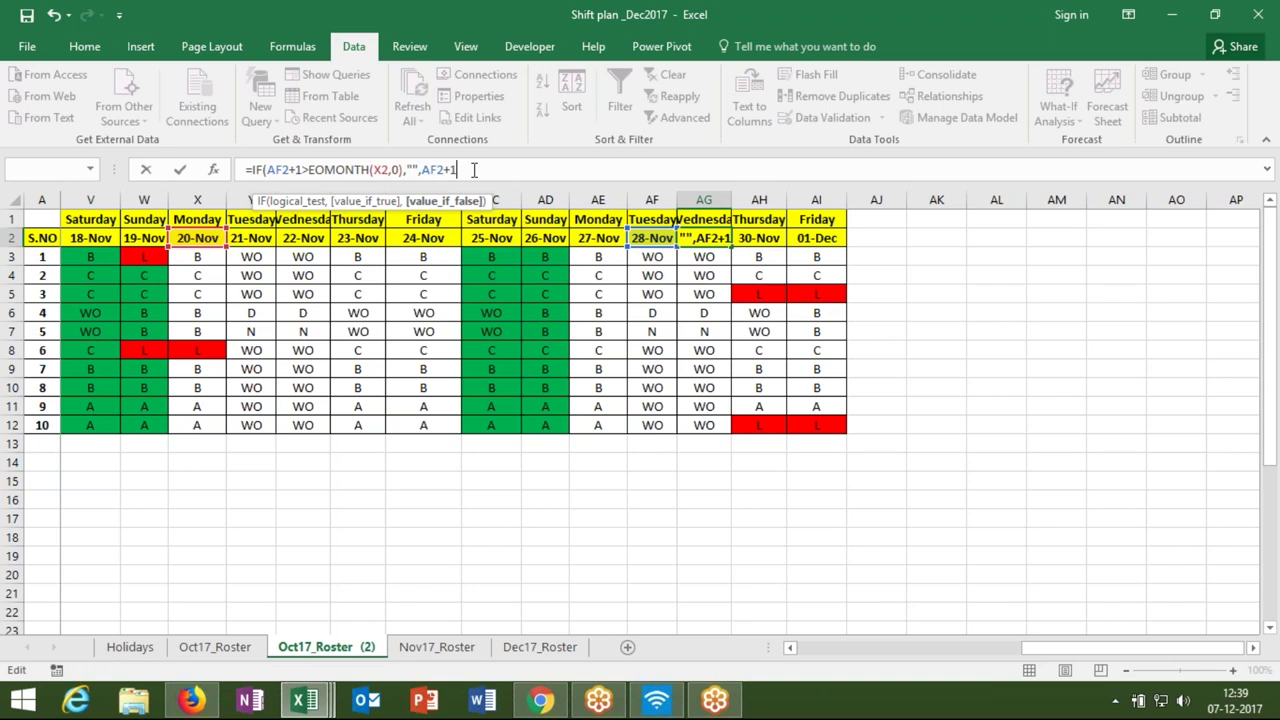
type(")")
key("Return")
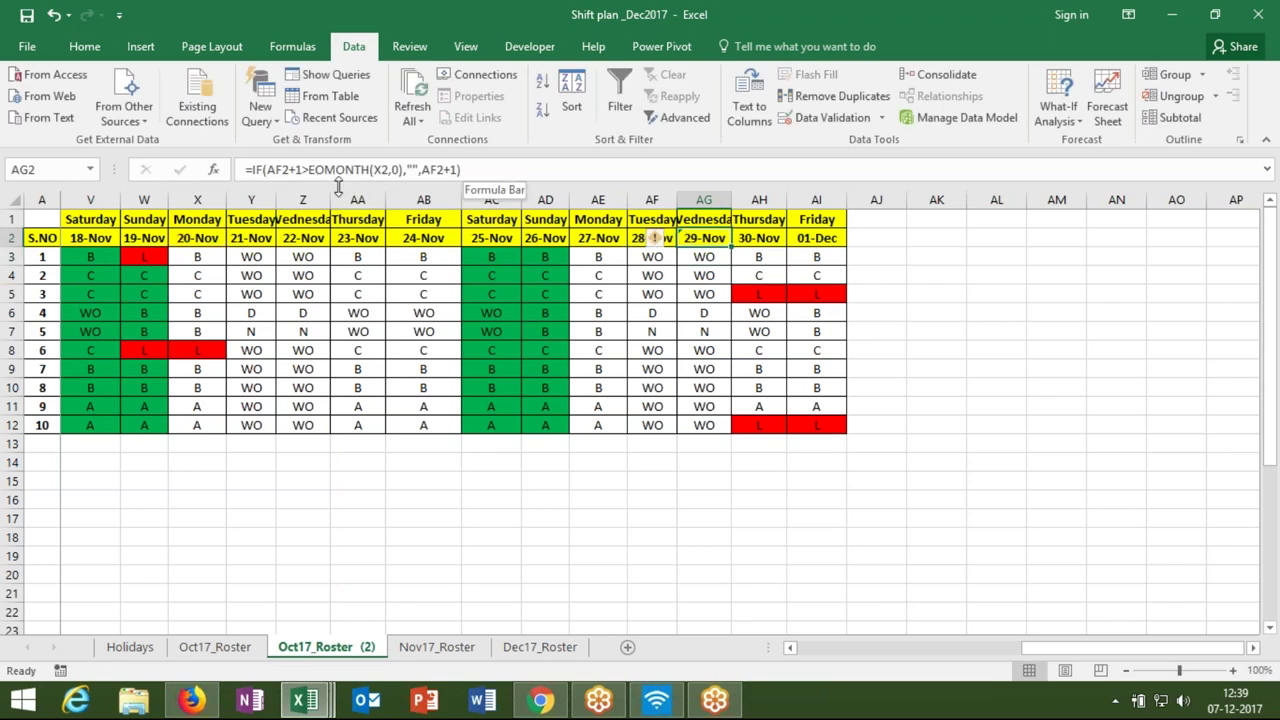
- Wrap the AG2 formula in IFERROR(...,"")
left_click(251, 168)
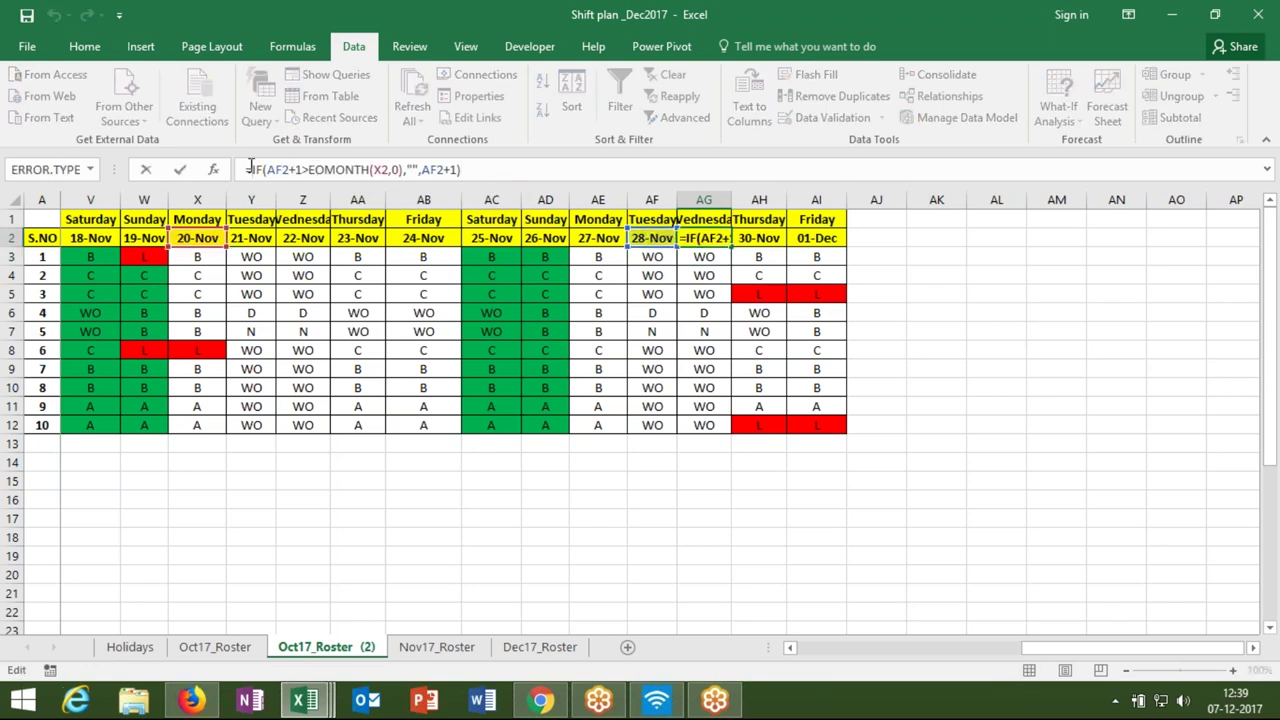
type("if")
key("Down")
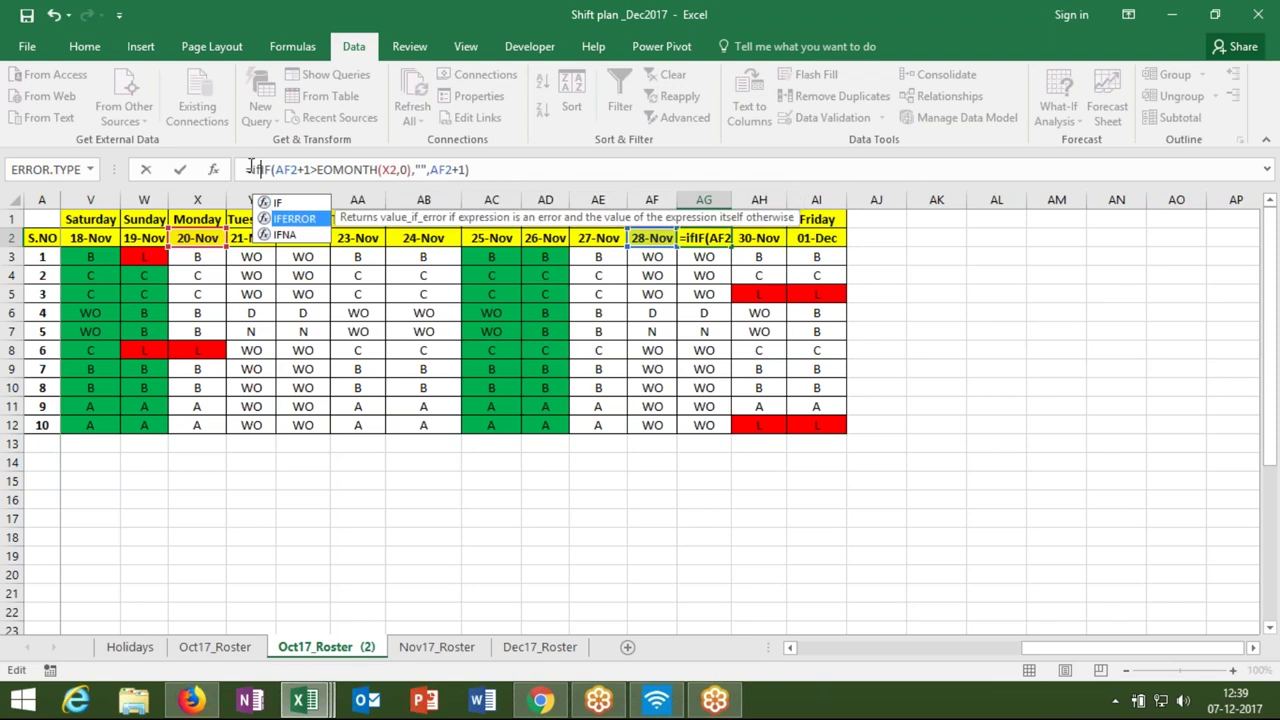
key("Tab")
left_click(588, 170)
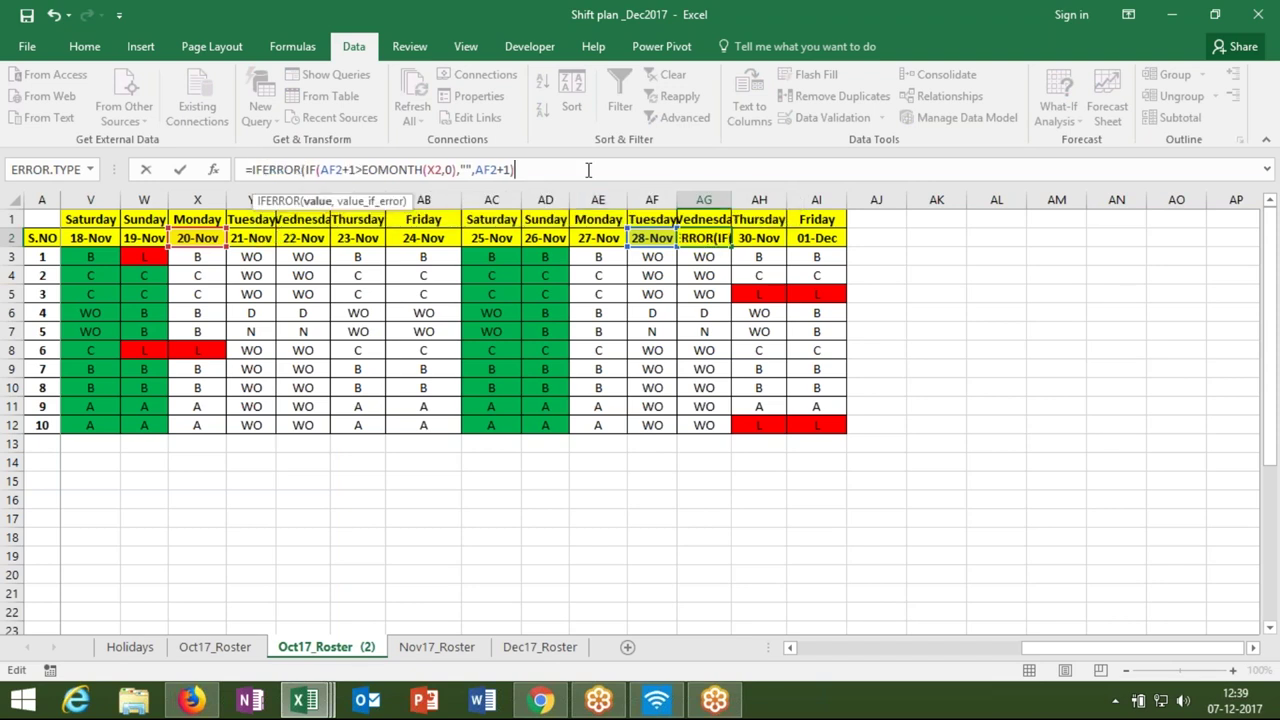
type(",\"\"")
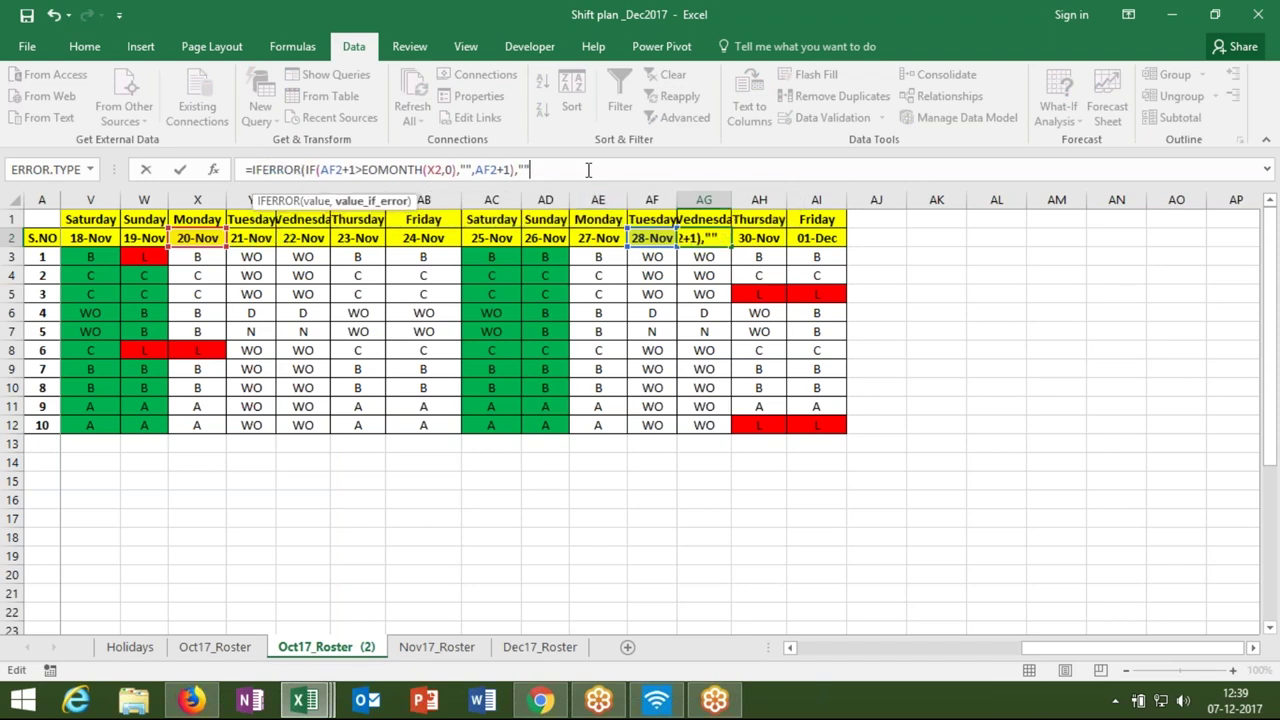
type(")")
key("Return")
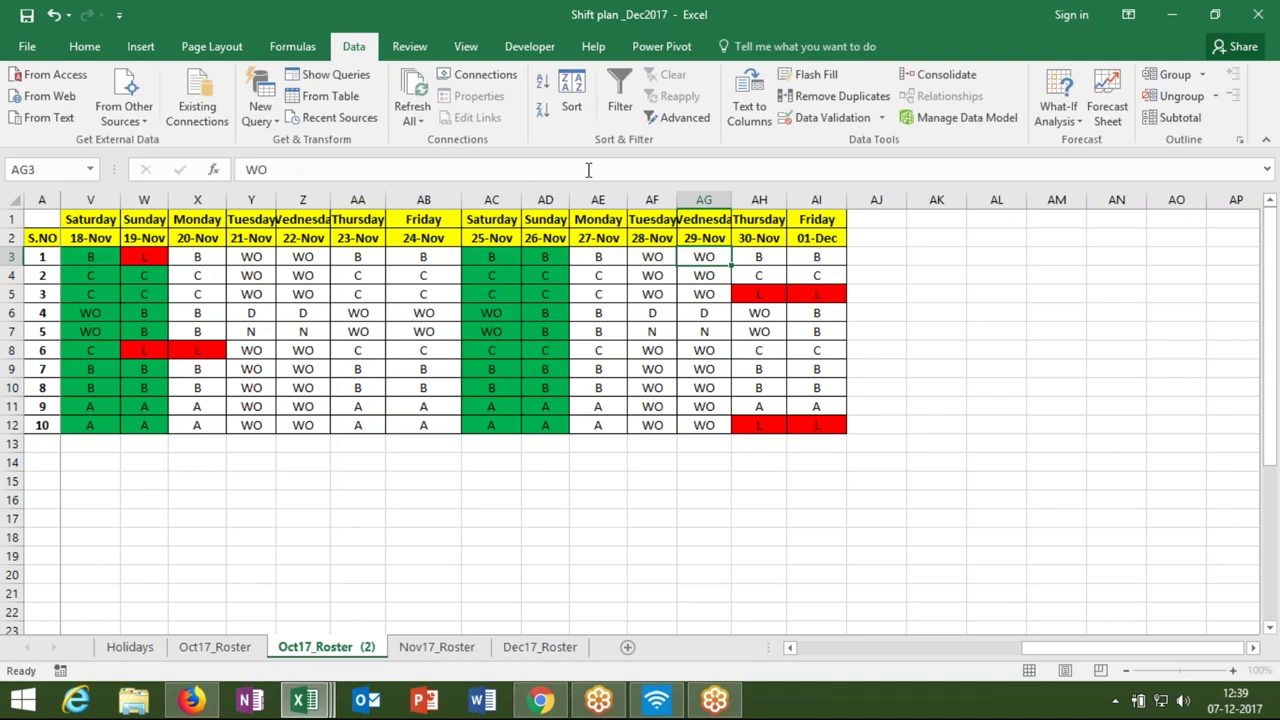
- Fill the AG2 formula right across AG2:AI2 with Ctrl+R
key("Up")
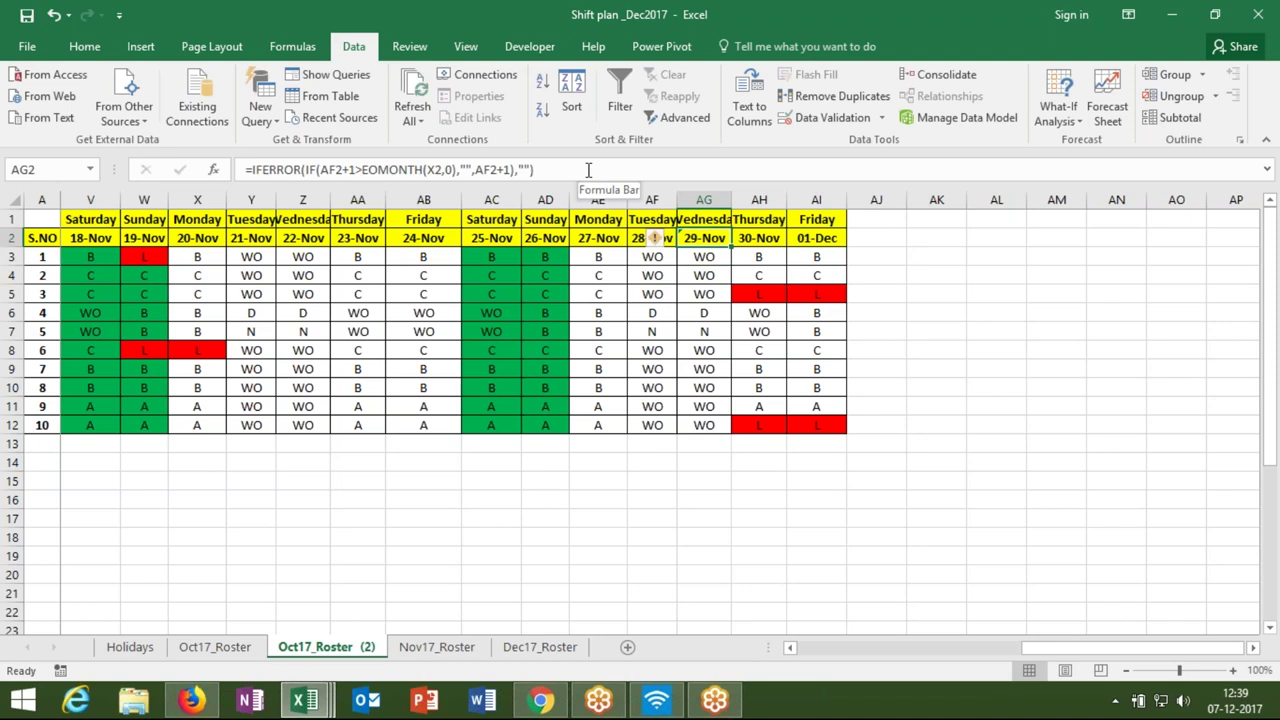
key("shift+Right")
key("shift+Right")
key("ctrl+r")
left_click(710, 310)
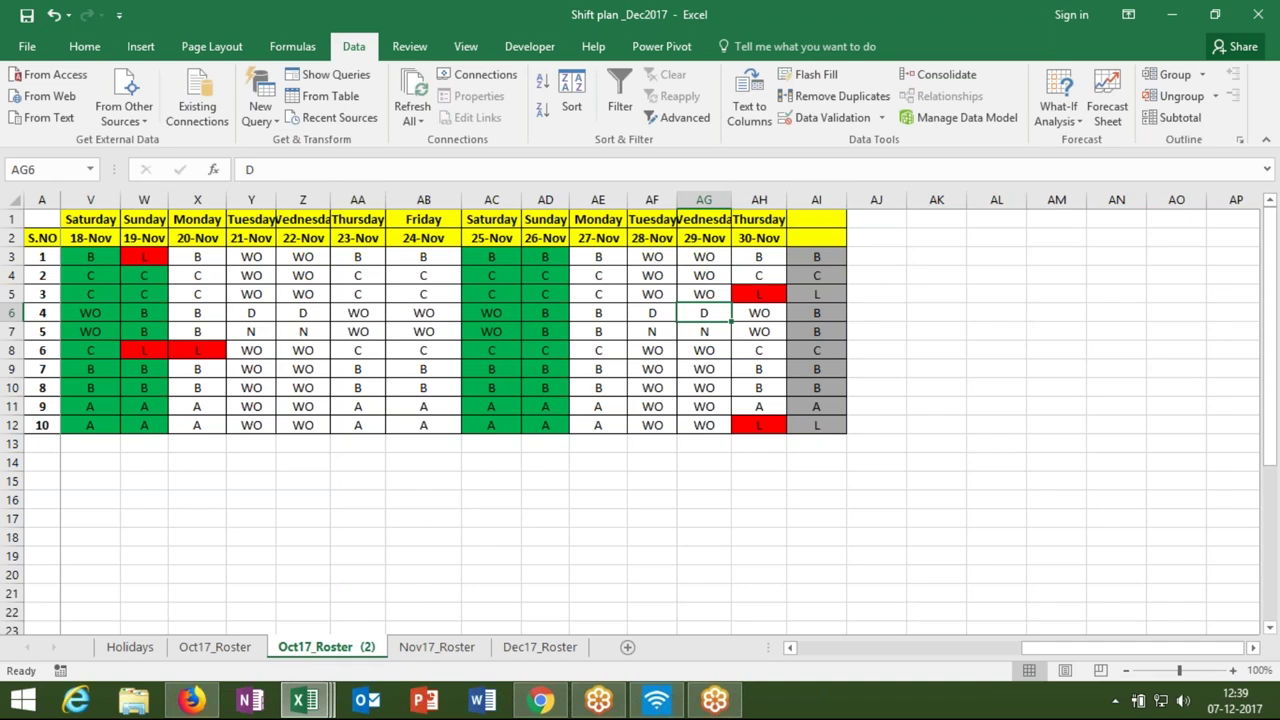
left_click(824, 220)
left_click(823, 241)
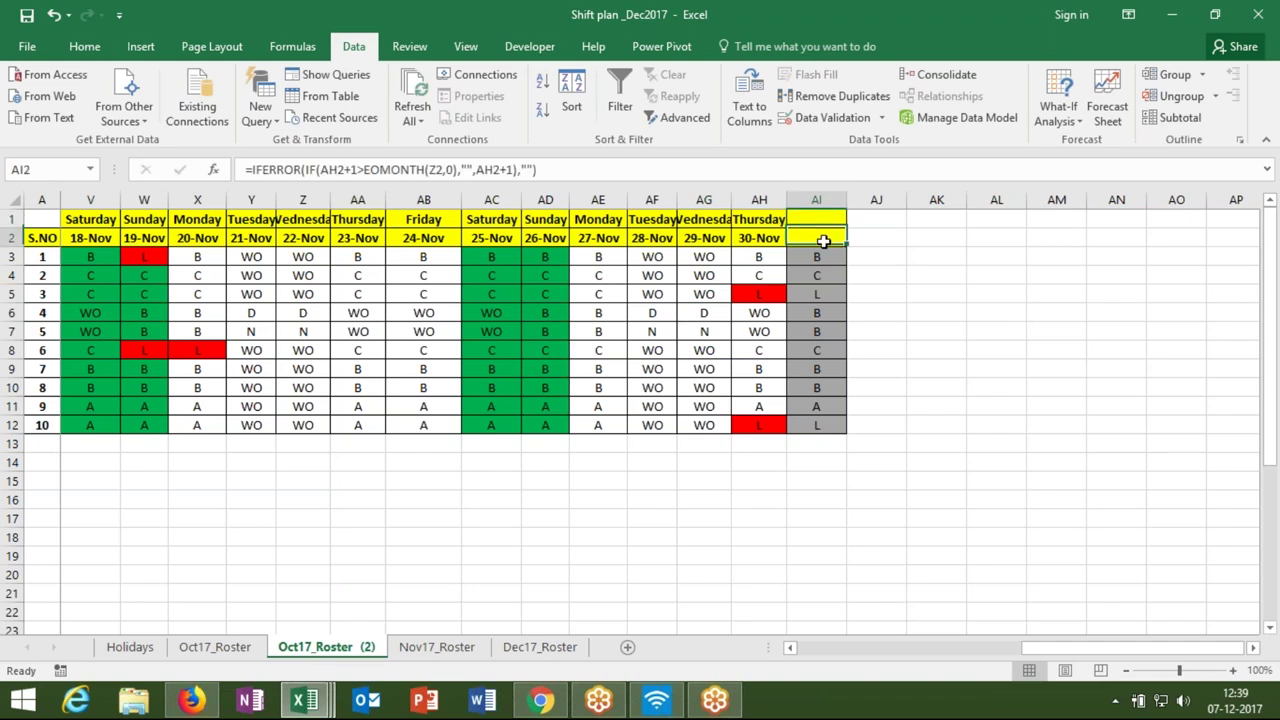
left_click(826, 220)
left_click(820, 238)
left_click_drag(814, 258, 816, 313)
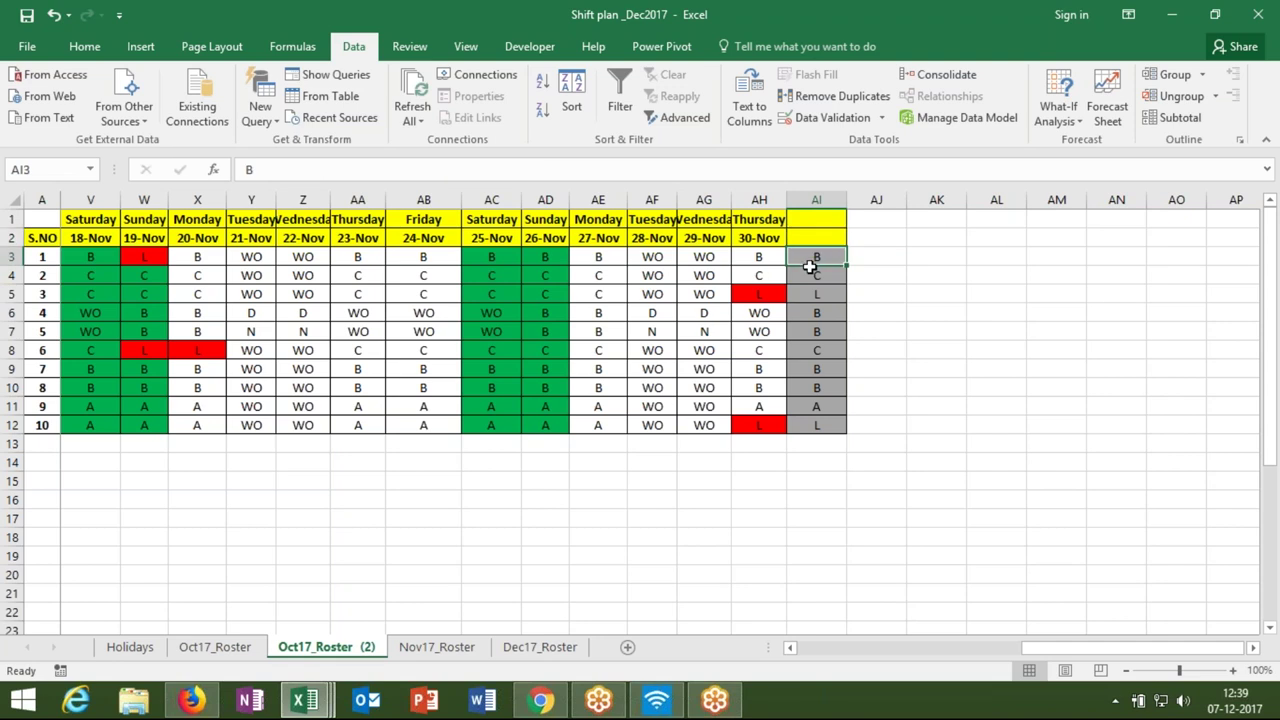
left_click_drag(818, 249, 428, 515)
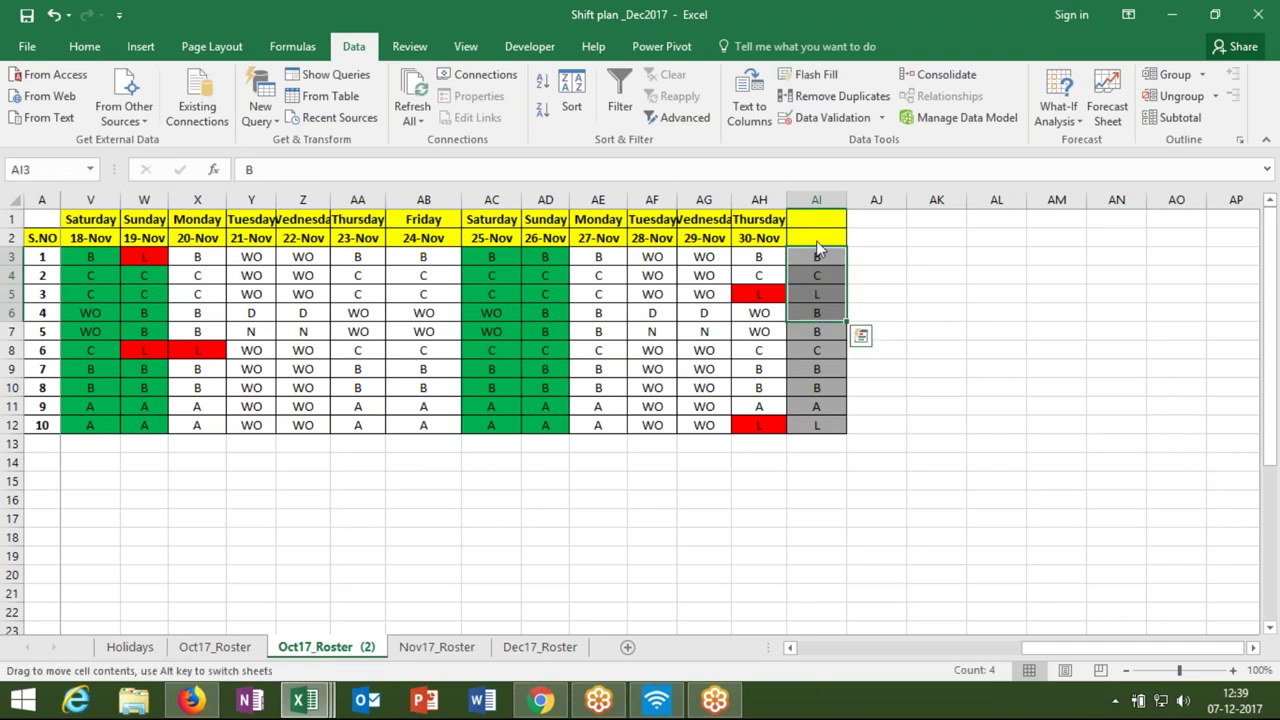
key("ctrl+z")
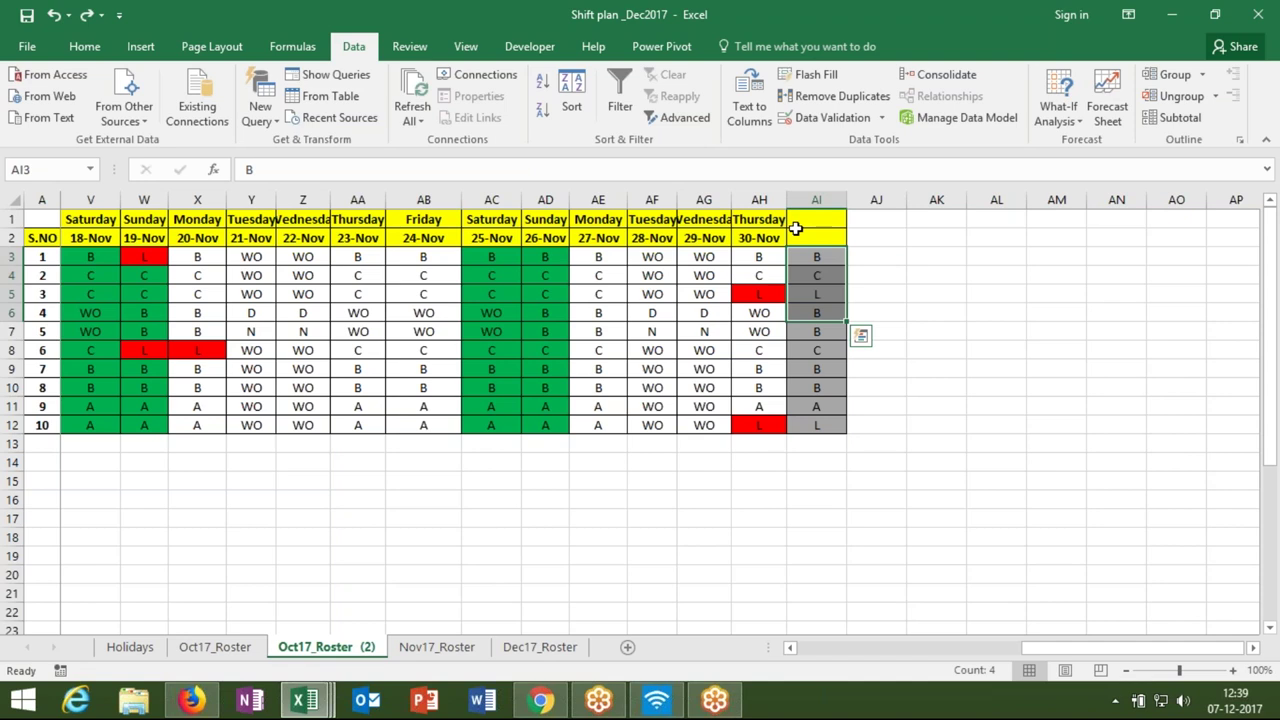
left_click(811, 257)
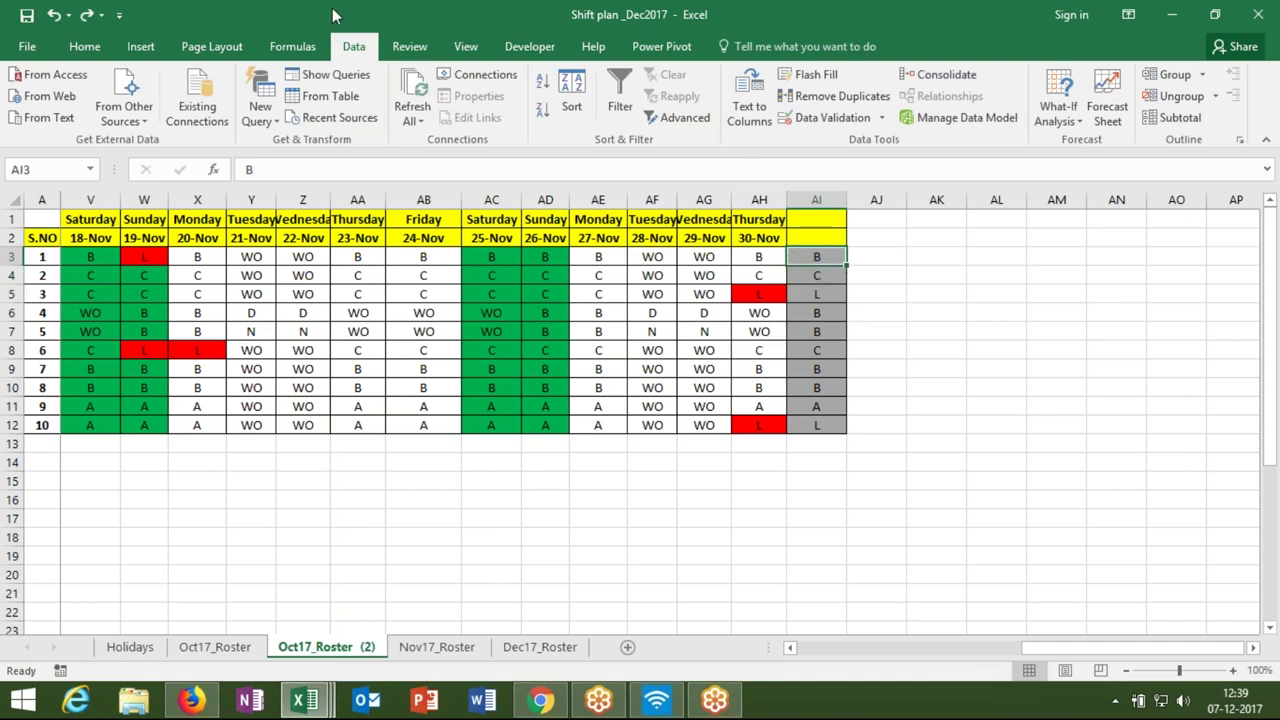
left_click(85, 46)
left_click(770, 125)
left_click(770, 125)
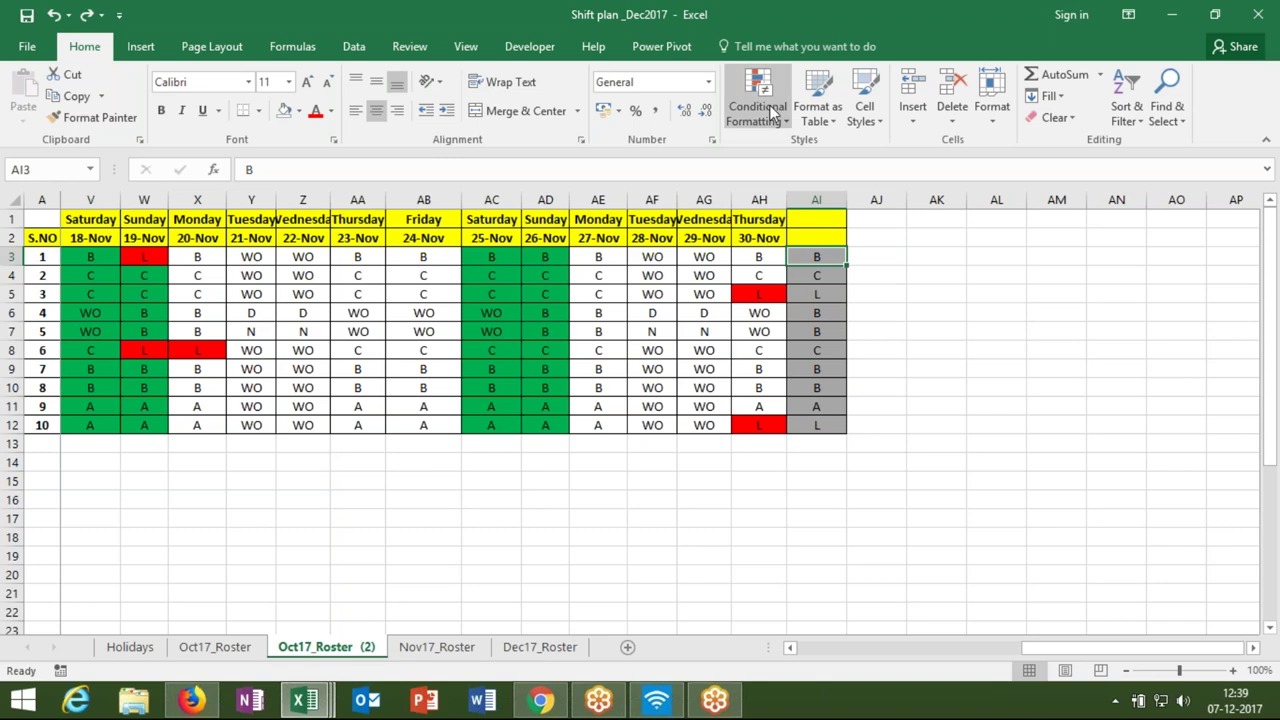
- Edit the holiday COUNTIF rule into AND() with a second COUNTIF condition ending <=3
left_click(770, 110)
left_click(792, 404)
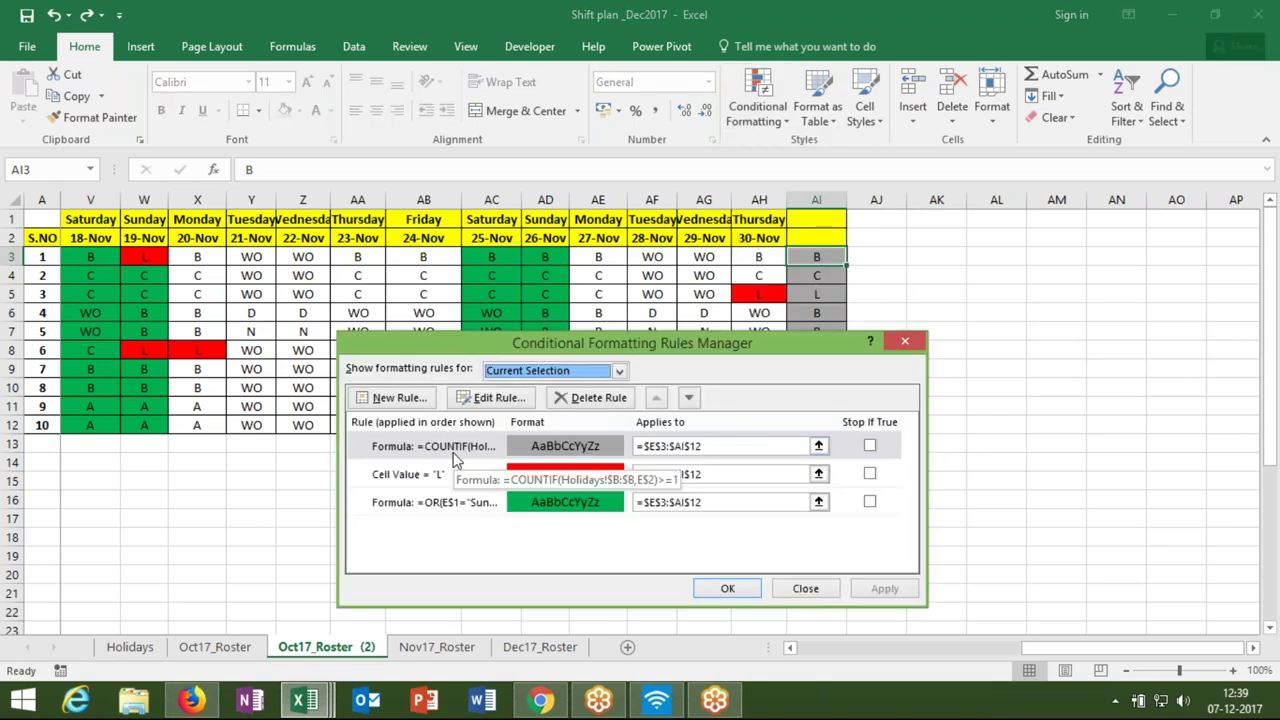
double_click(453, 447)
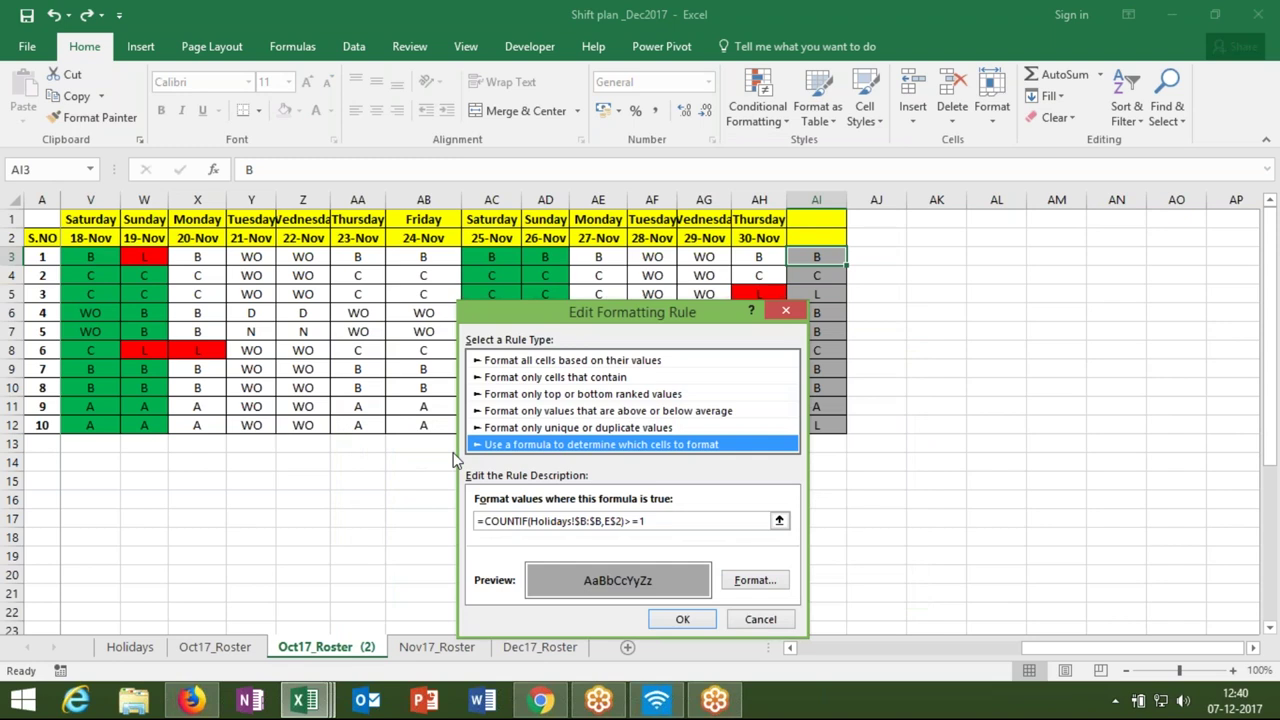
left_click(648, 521)
left_click_drag(648, 521, 484, 523)
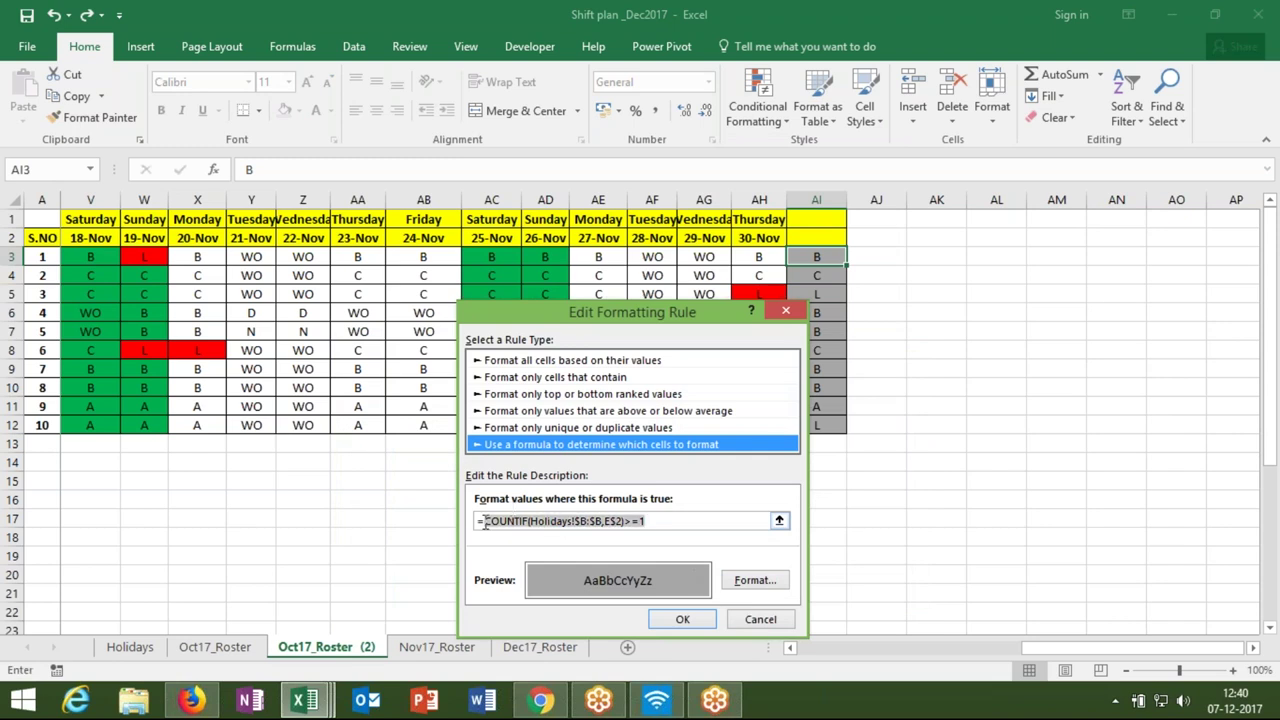
key("ctrl+c")
left_click(484, 522)
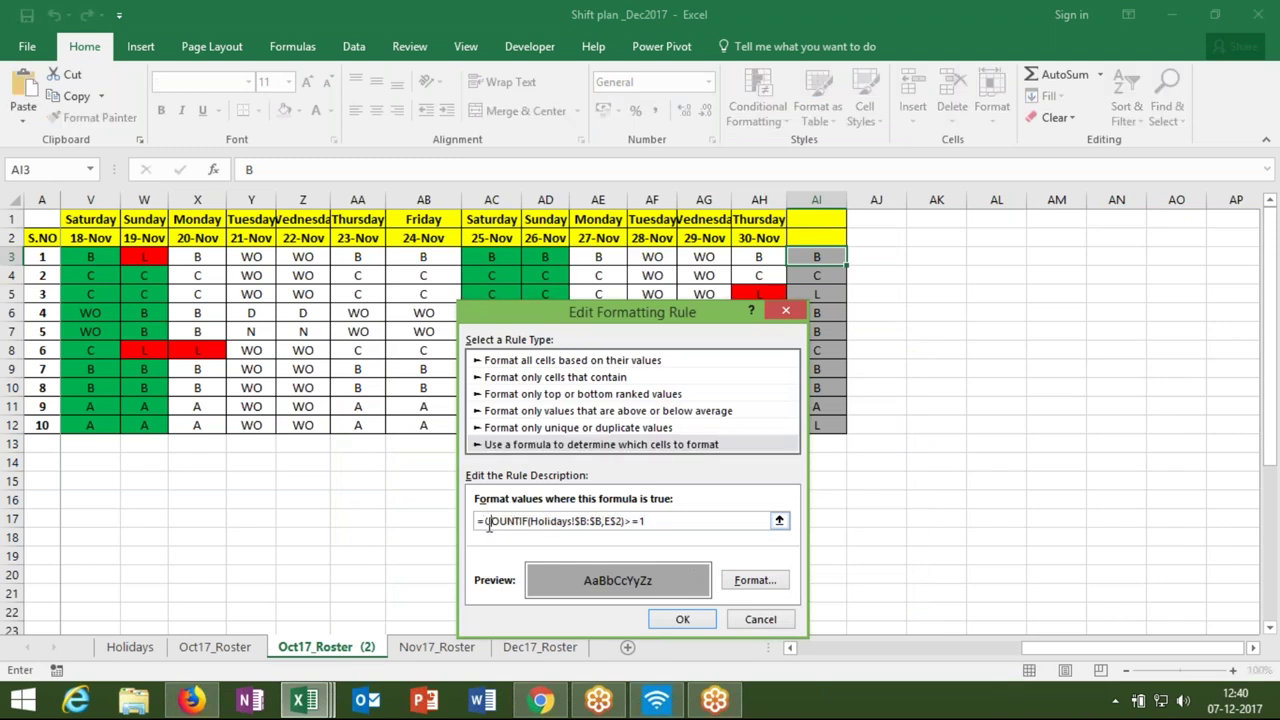
type("and(")
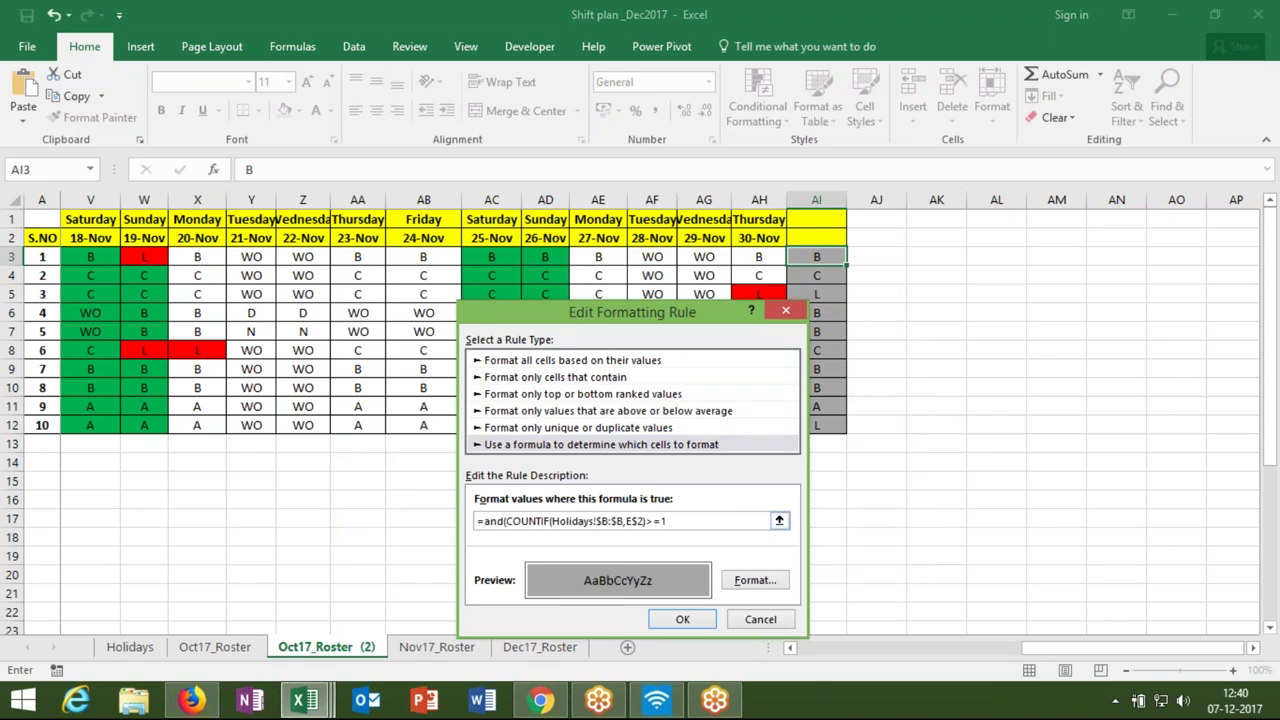
type(",")
key("ctrl+v")
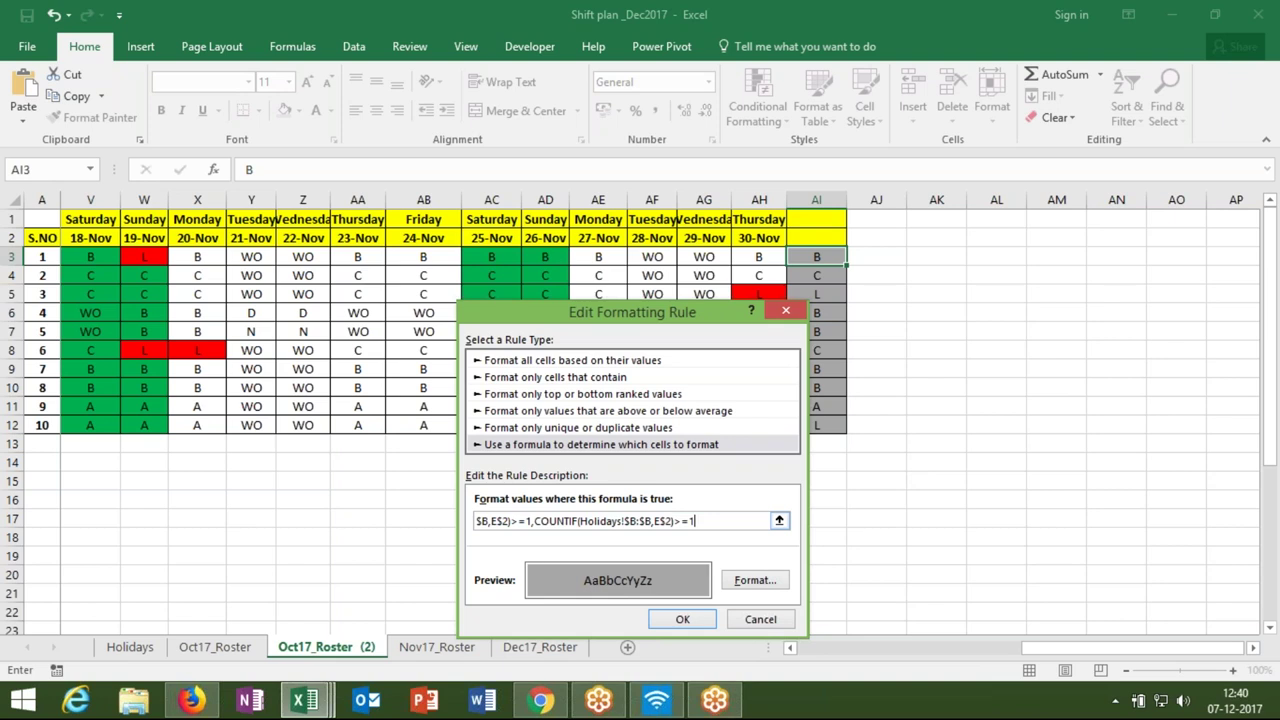
key("BackSpace")
key("BackSpace")
key("BackSpace")
type("<=3)")
- Confirm and apply the updated holiday rule, then close the Rules Manager
left_click(681, 619)
left_click(879, 592)
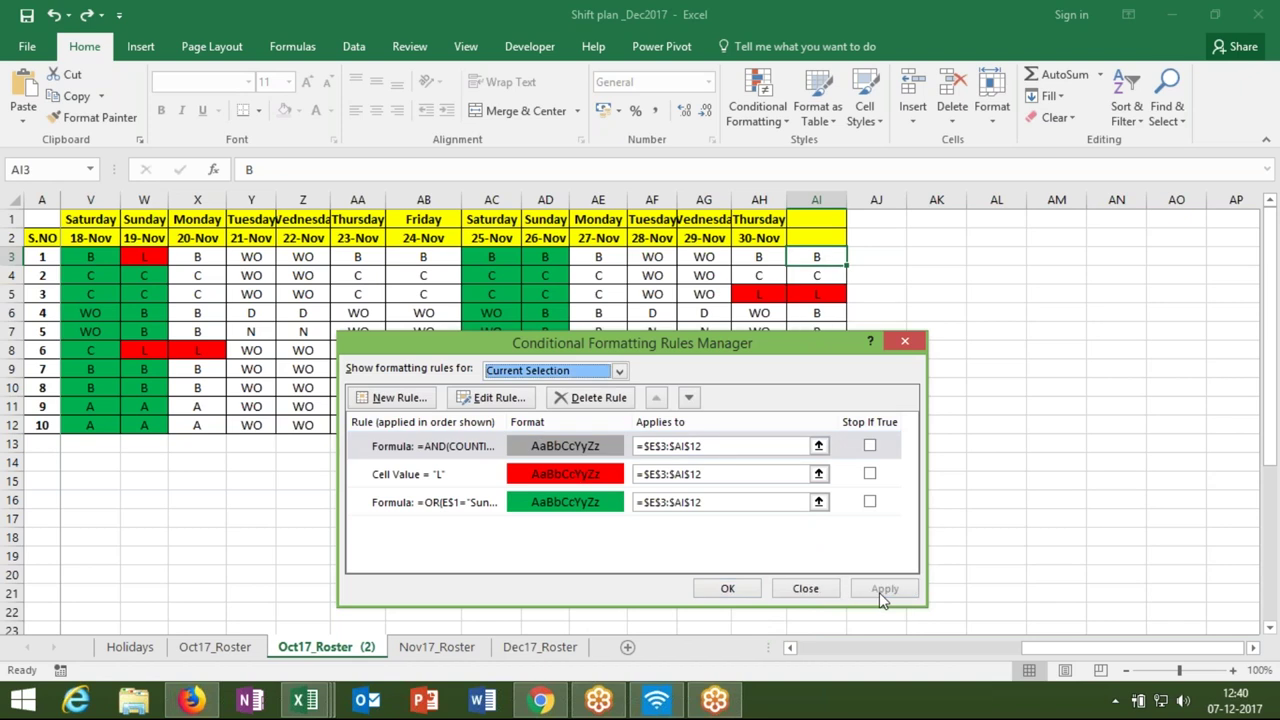
key("Return")
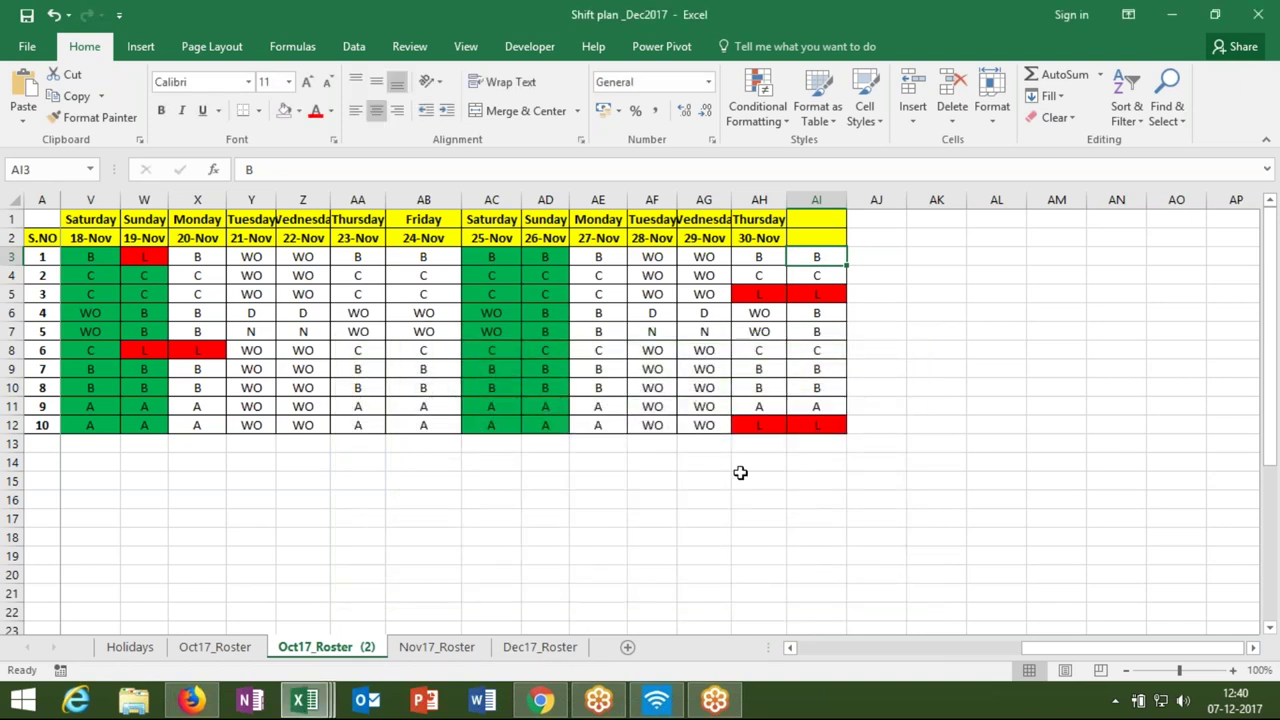
key("Up")
- Enter a trial new start date in E2 and check where the date headers end
key("ctrl+Left")
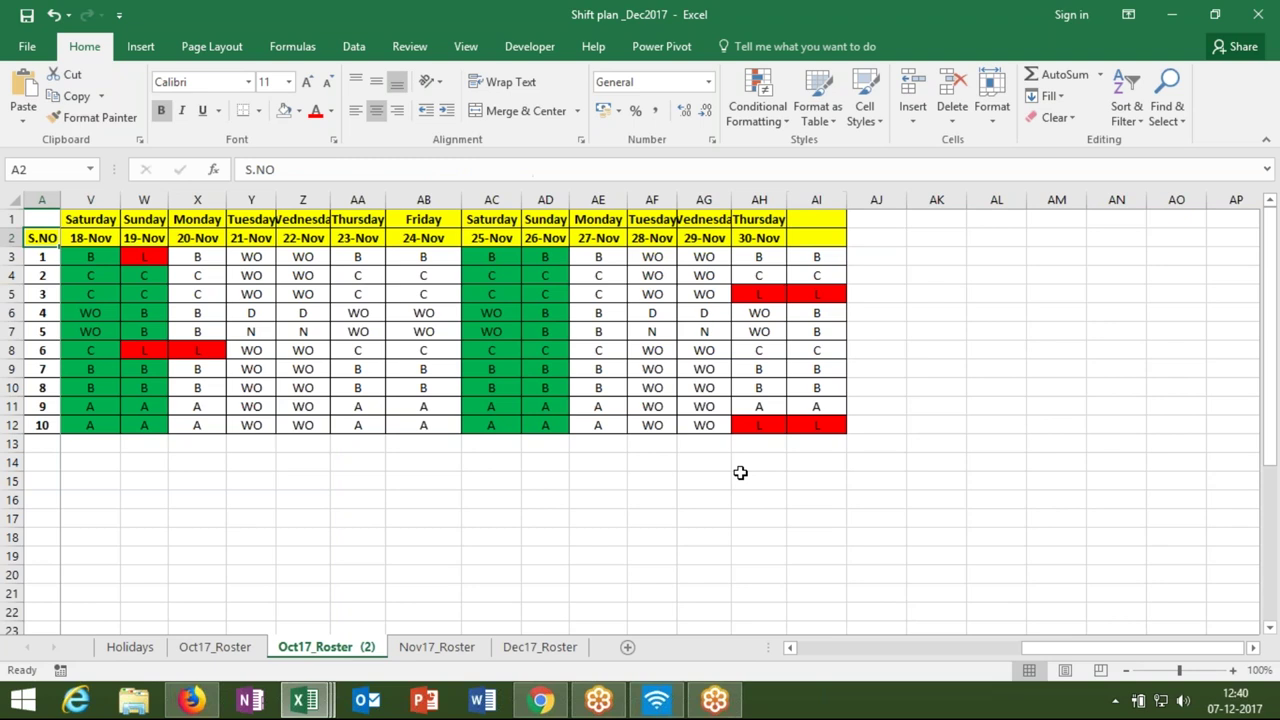
key("Right")
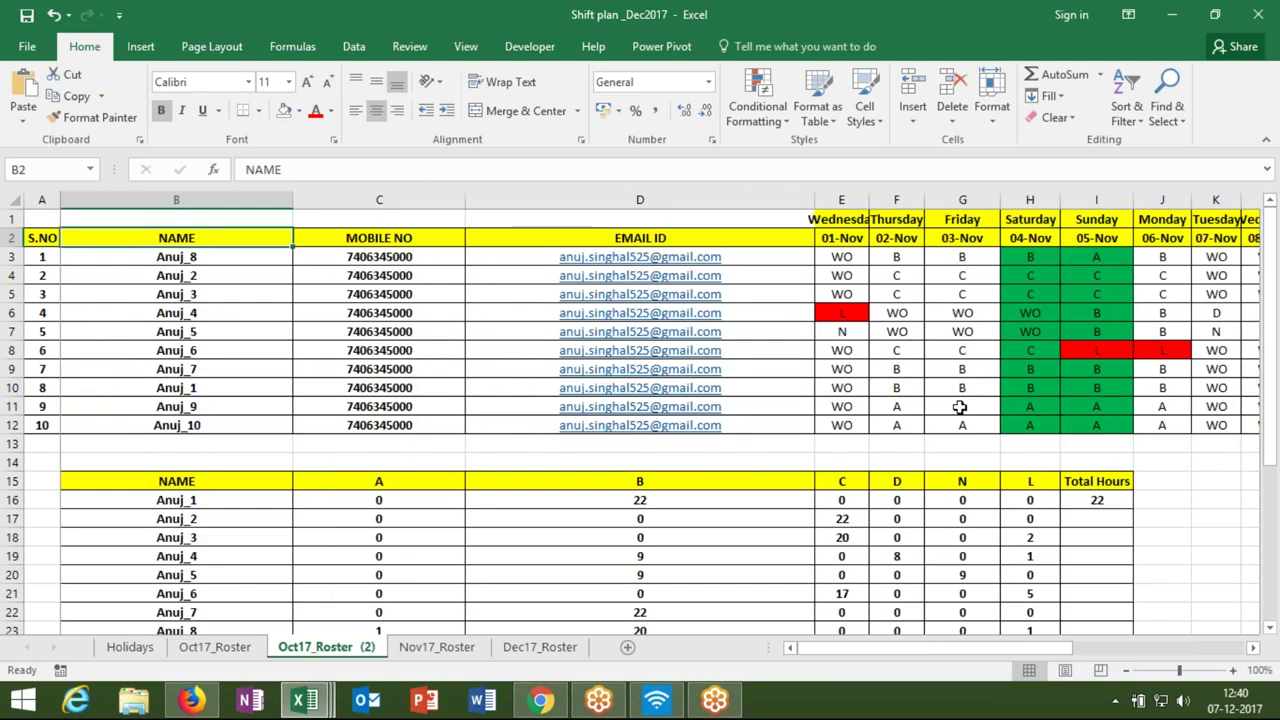
left_click(836, 245)
type("2-")
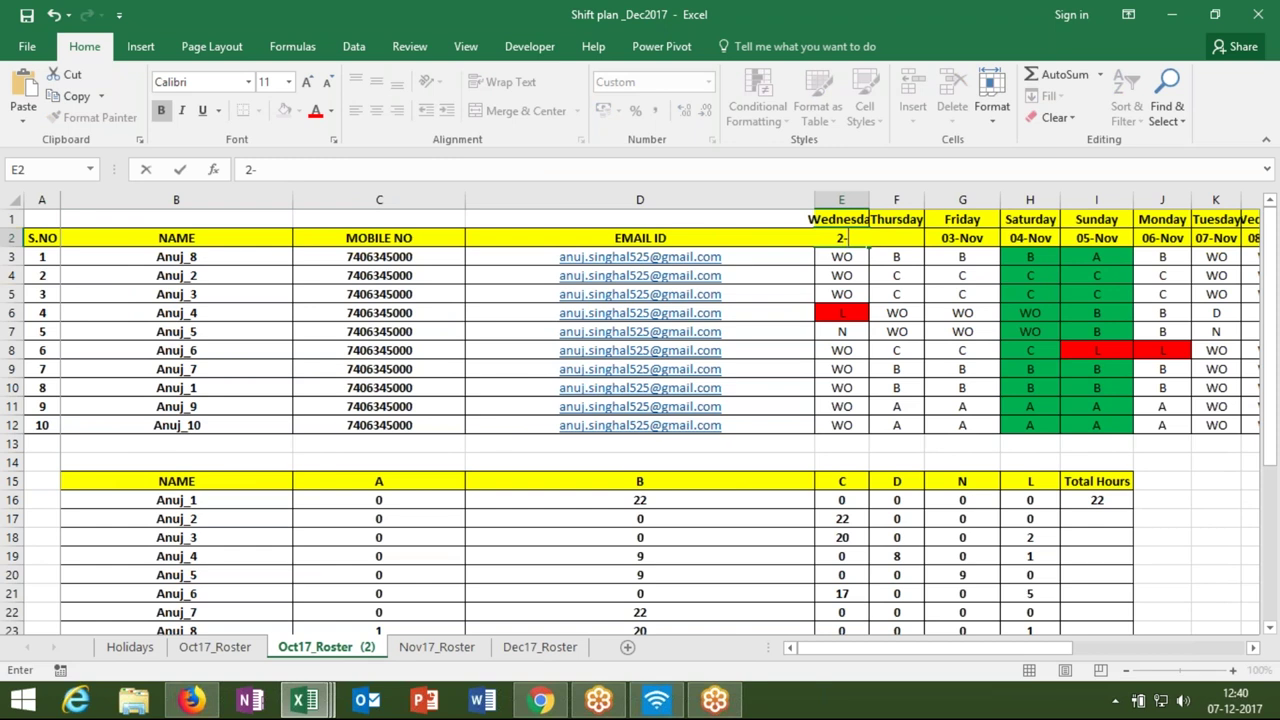
type("10")
key("BackSpace")
key("BackSpace")
type("2")
key("Return")
key("Up")
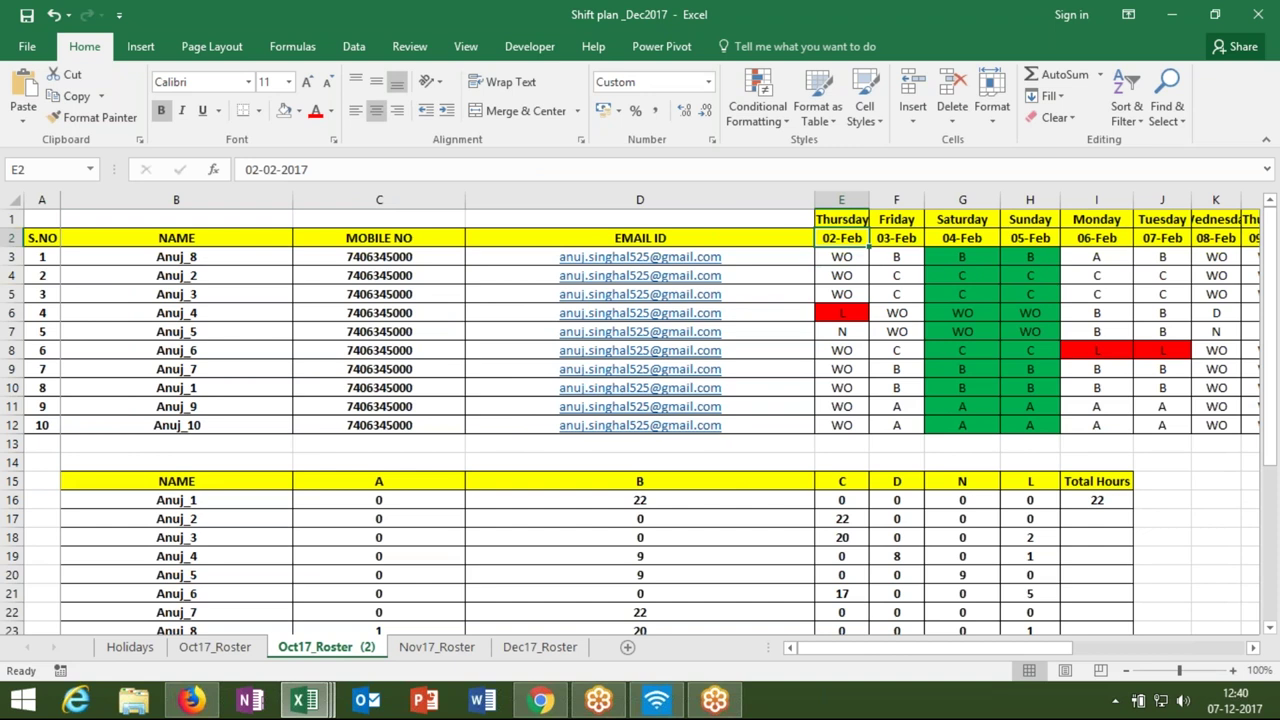
key("ctrl+Right")
key("Right")
key("Right")
key("Right")
key("Right")
key("Right")
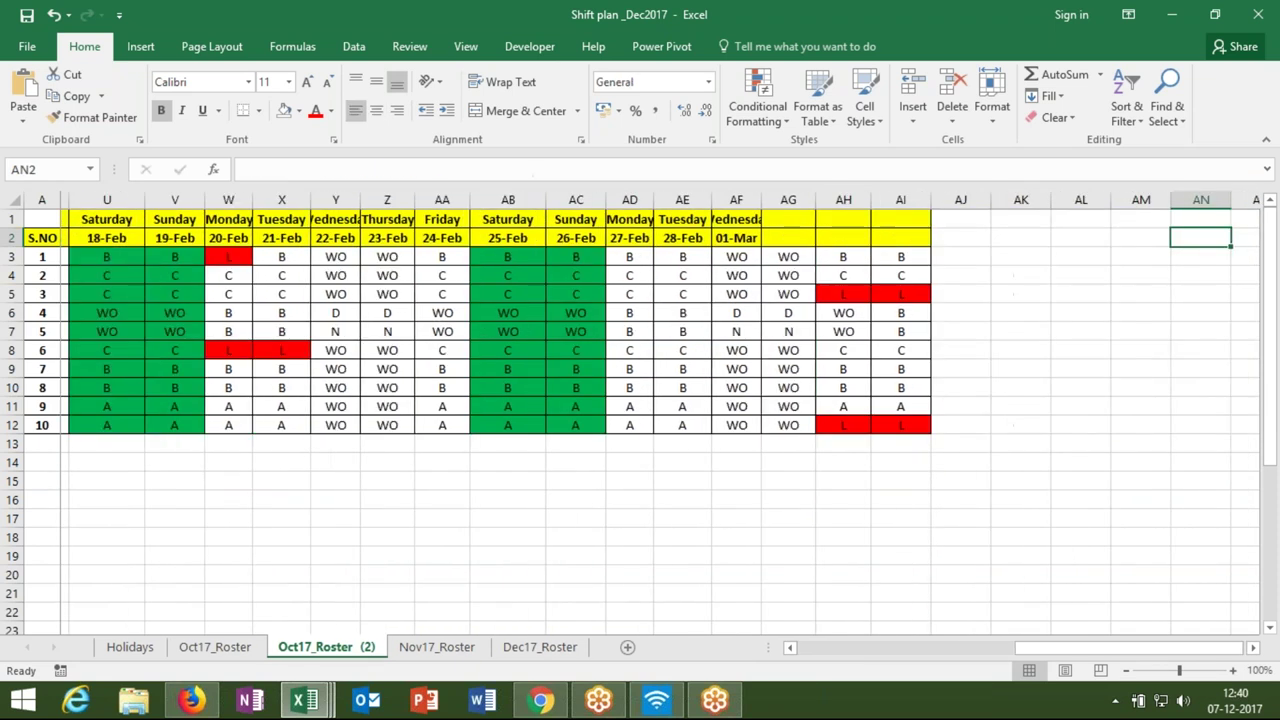
key("Right")
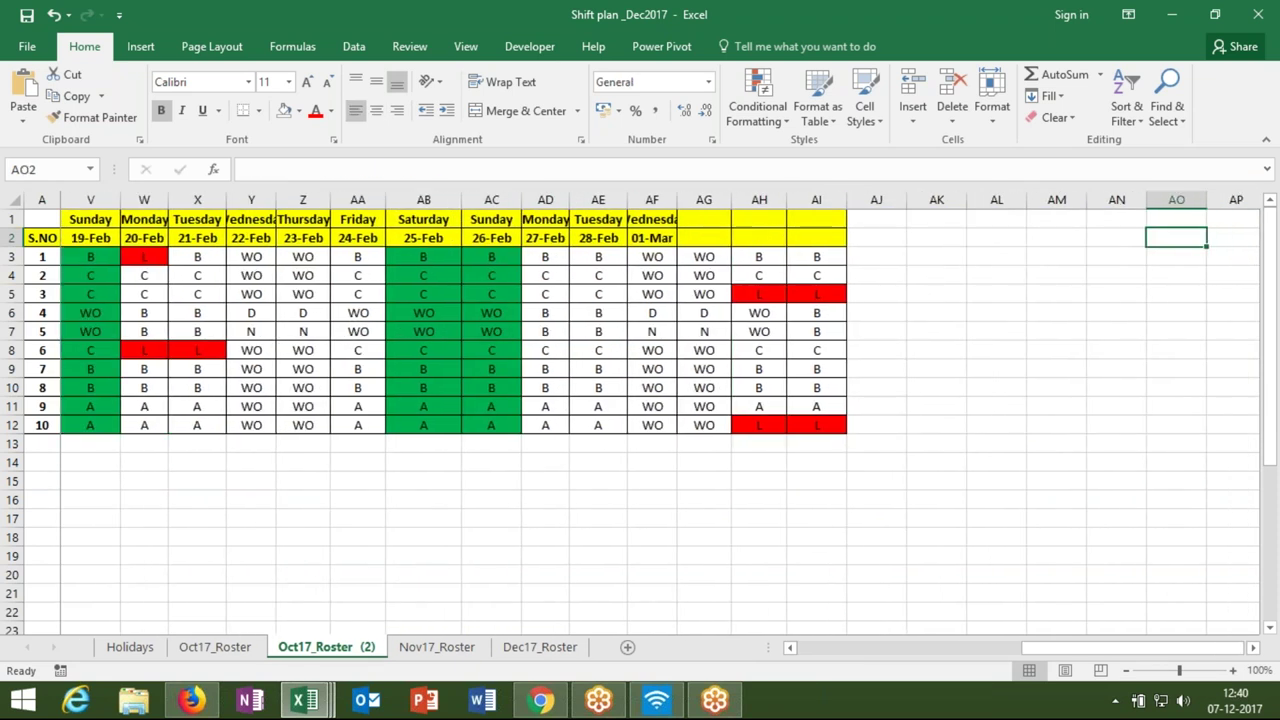
- Inspect the AF2 date formula and the AG2 IFERROR month-end formula
left_click(651, 238)
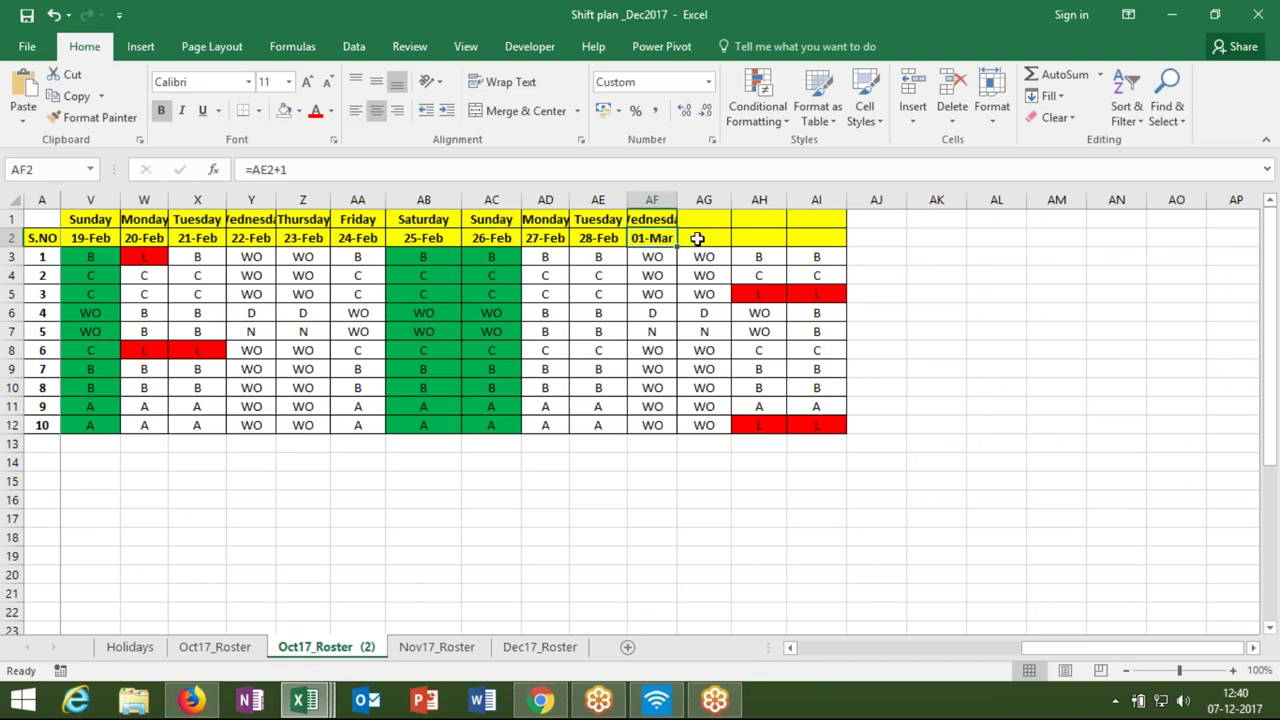
left_click(697, 238)
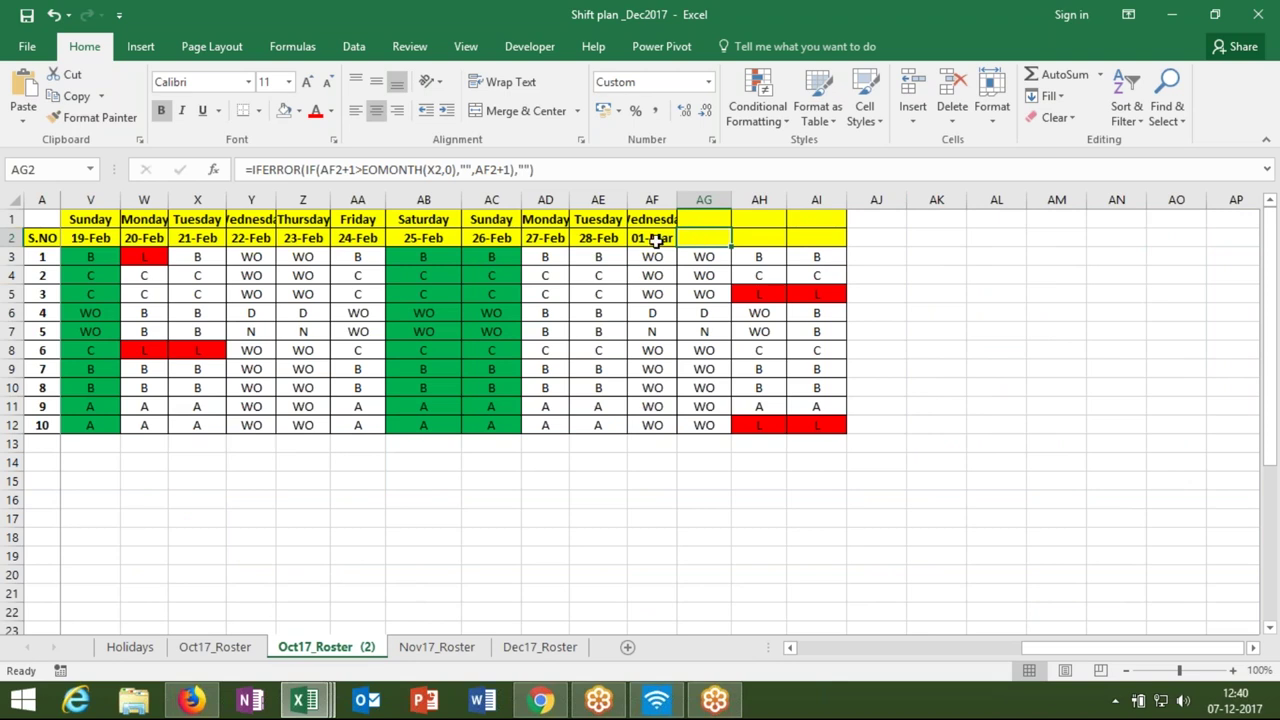
left_click(653, 239)
key("Home")
key("Right")
key("Right")
key("Right")
key("Right")
key("Right")
- Enter 2-1, then 1-2 in E2 so the roster starts 01-Feb
key("Left")
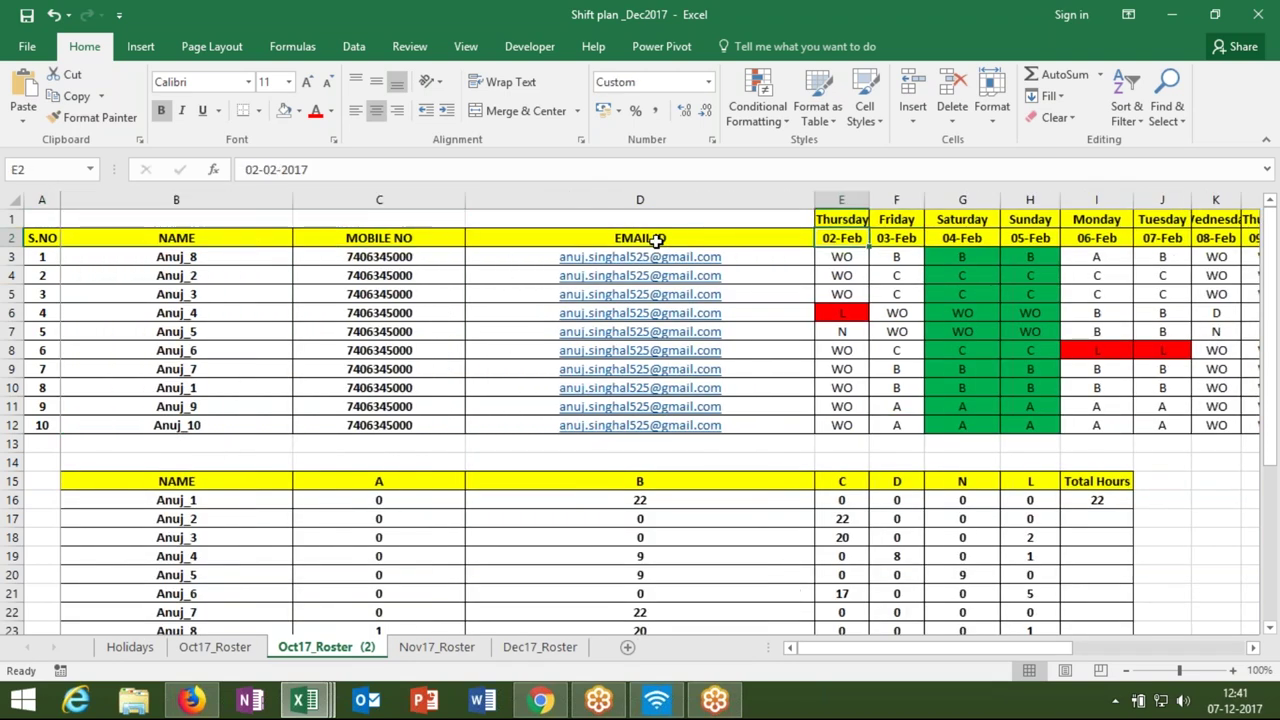
type("2-1")
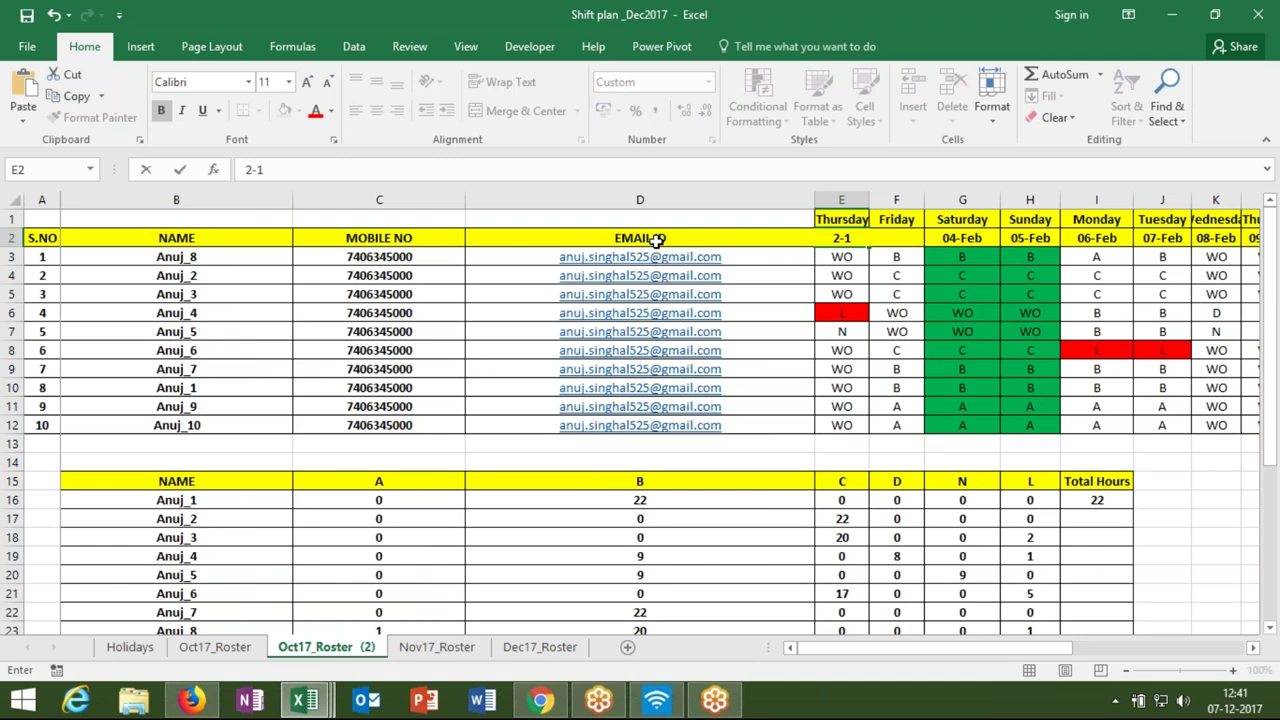
key("Return")
key("Up")
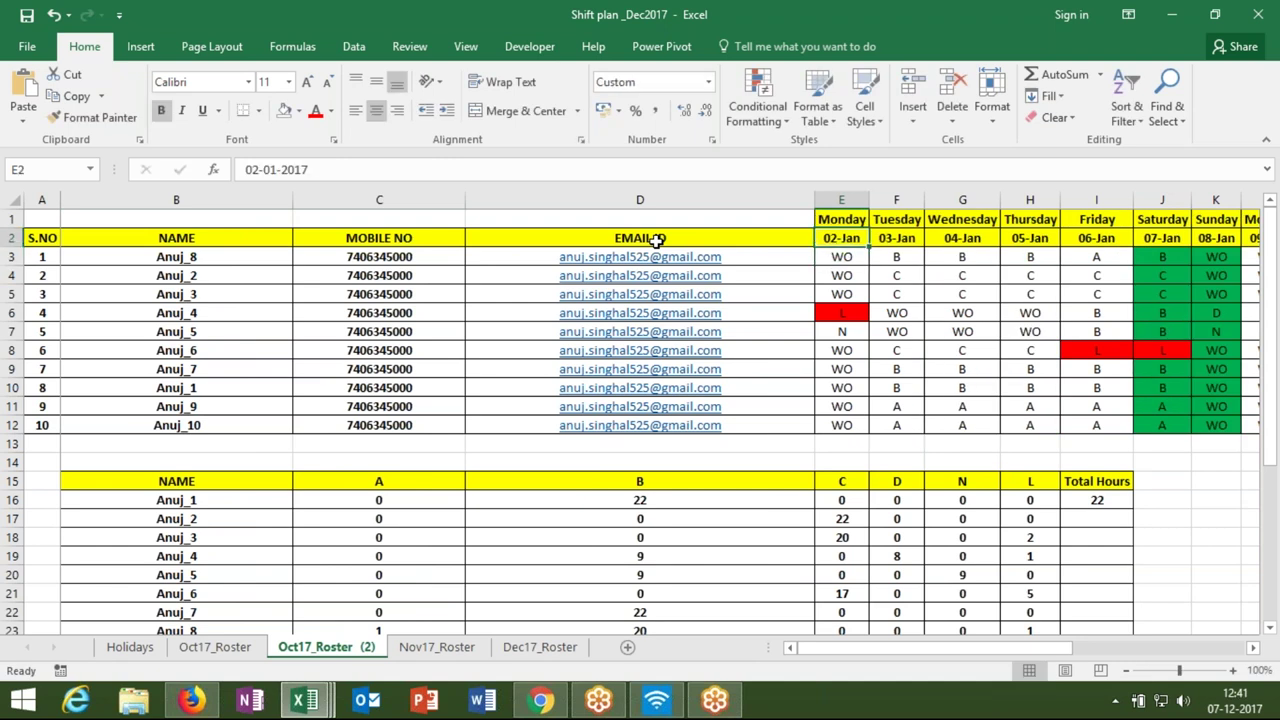
type("2")
key("BackSpace")
type("1-2")
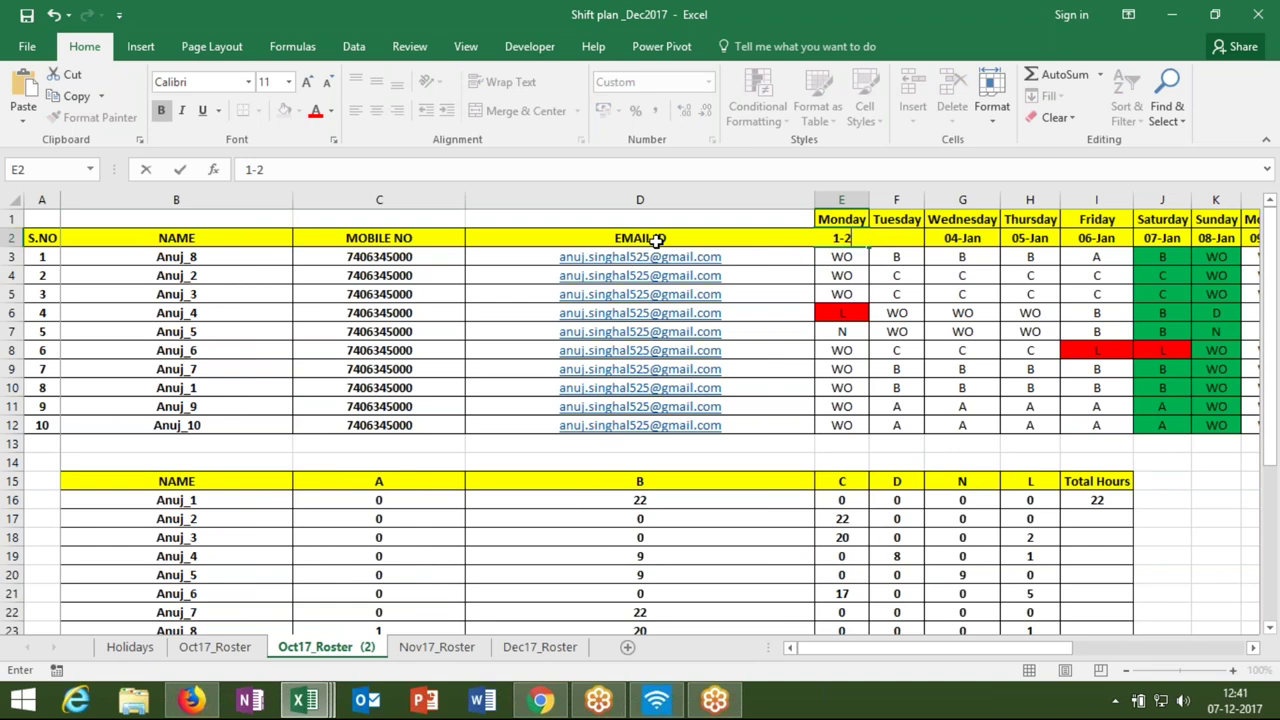
key("Return")
key("Up")
key("Right")
key("Right")
key("Right")
key("Right")
key("Right")
key("Right")
key("Right")
key("Right")
key("Right")
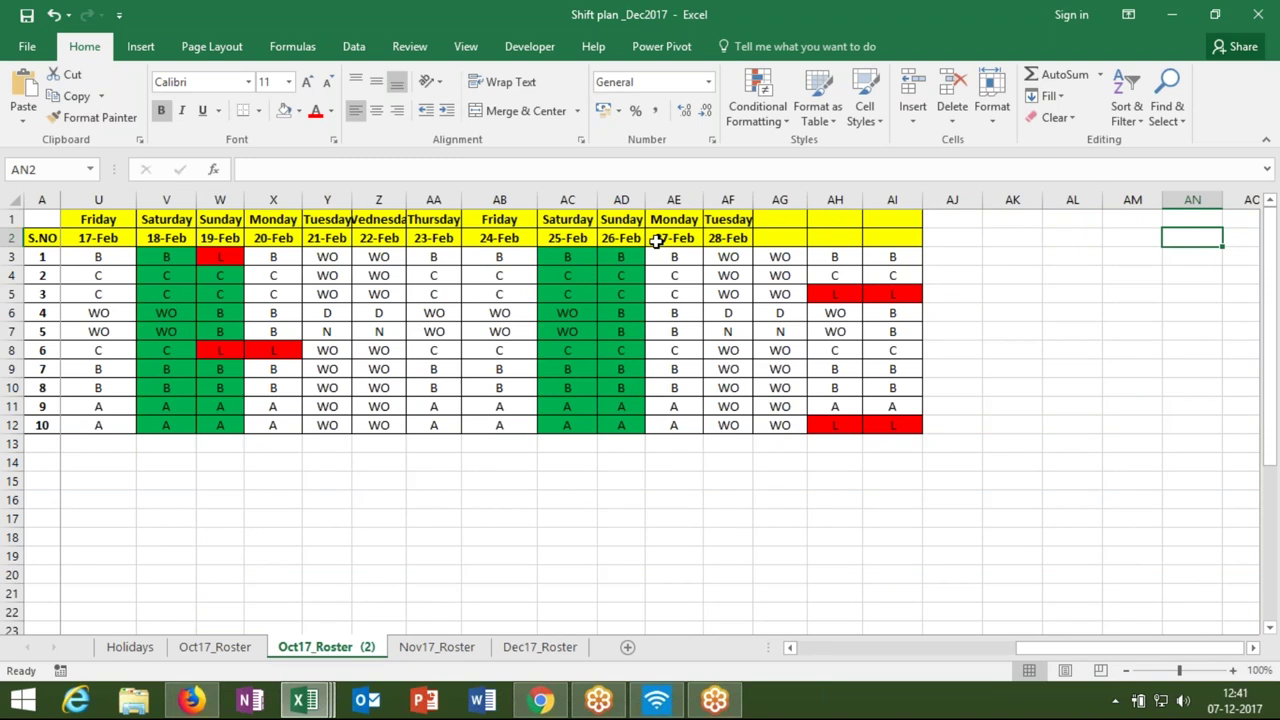
key("Left")
key("Left")
key("Left")
key("Left")
key("Left")
key("Left")
key("Left")
key("Left")
key("Left")
key("Left")
key("Left")
key("Left")
key("Left")
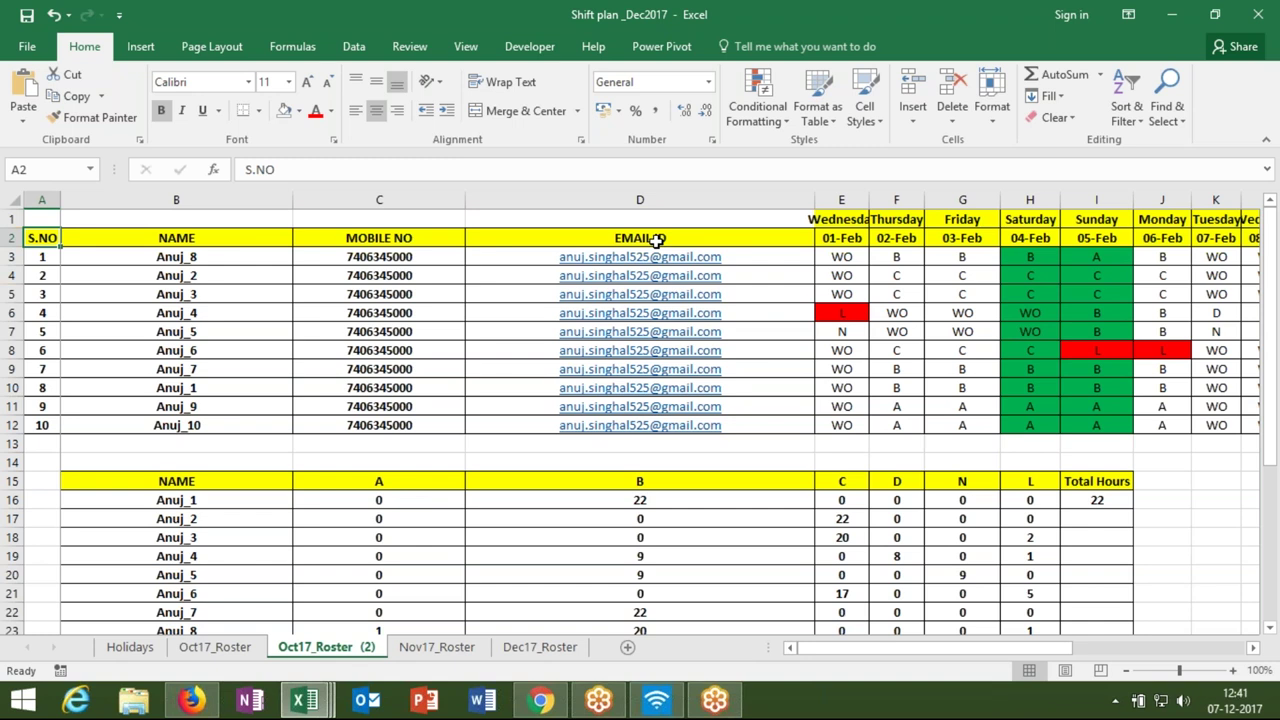
- Save and close the shift plan, close Class_file with Don't Save, and minimise Excel
left_click(24, 20)
left_click(1262, 16)
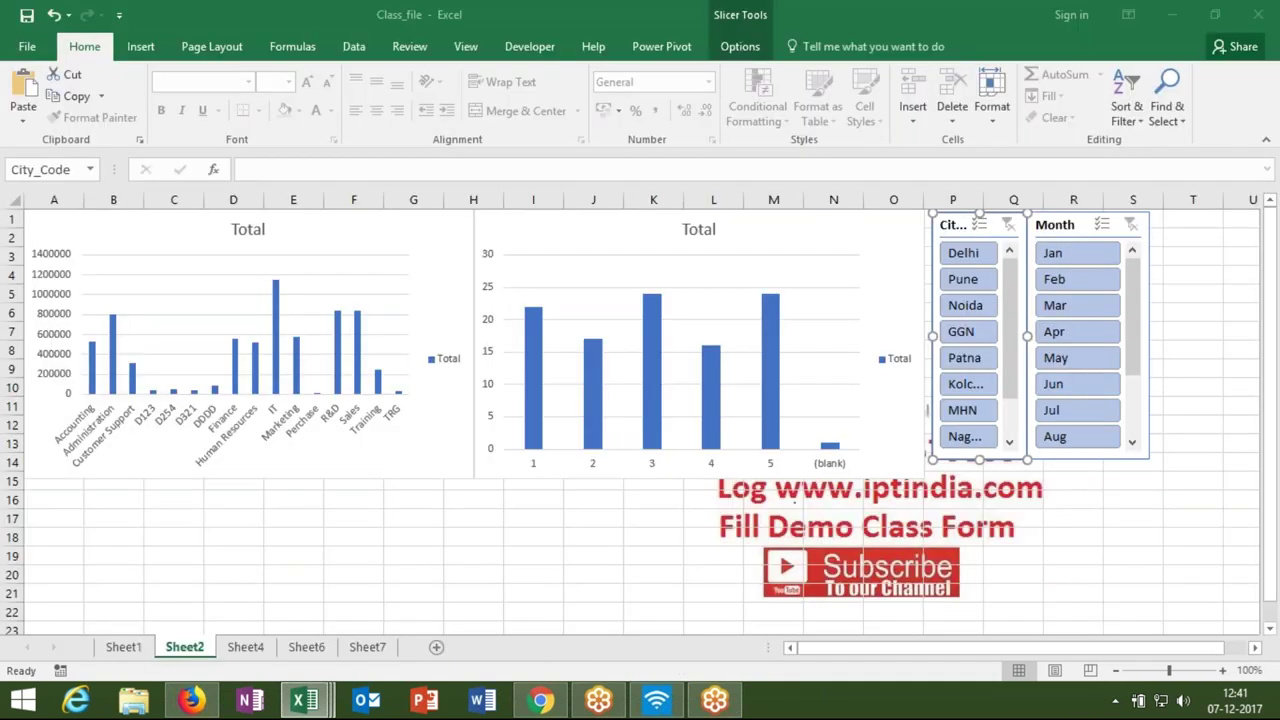
left_click(1258, 14)
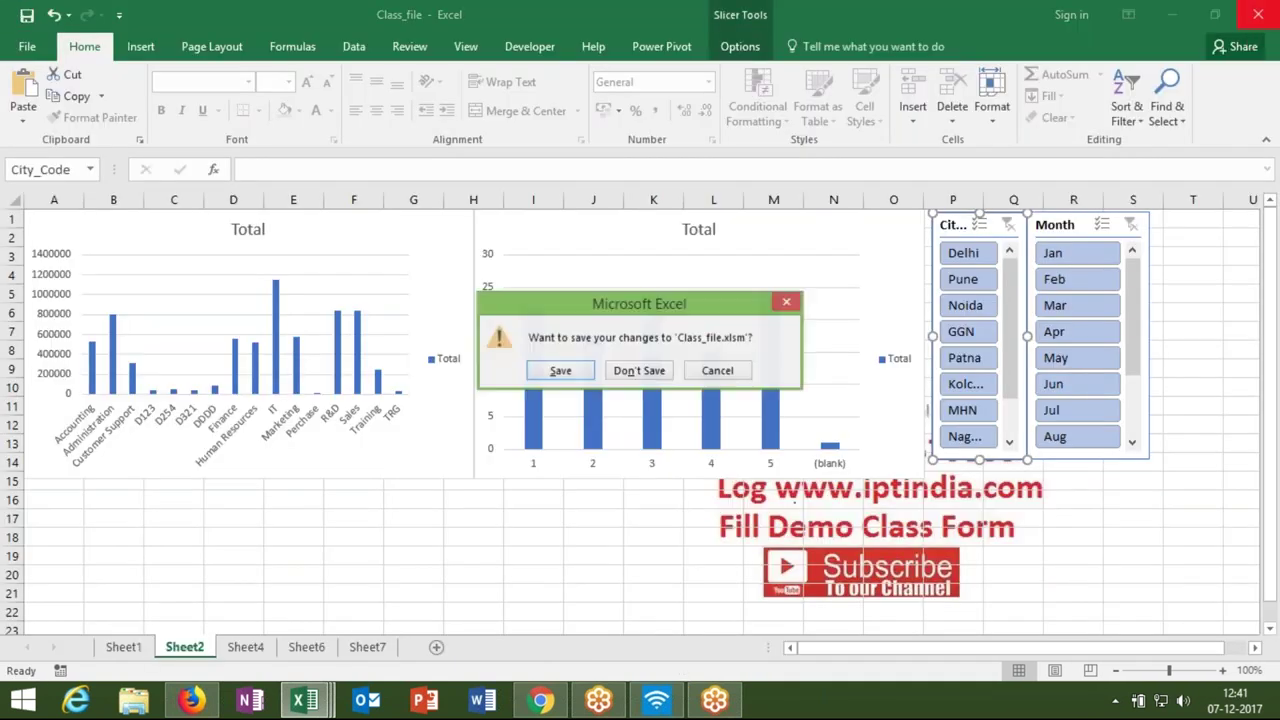
left_click(660, 370)
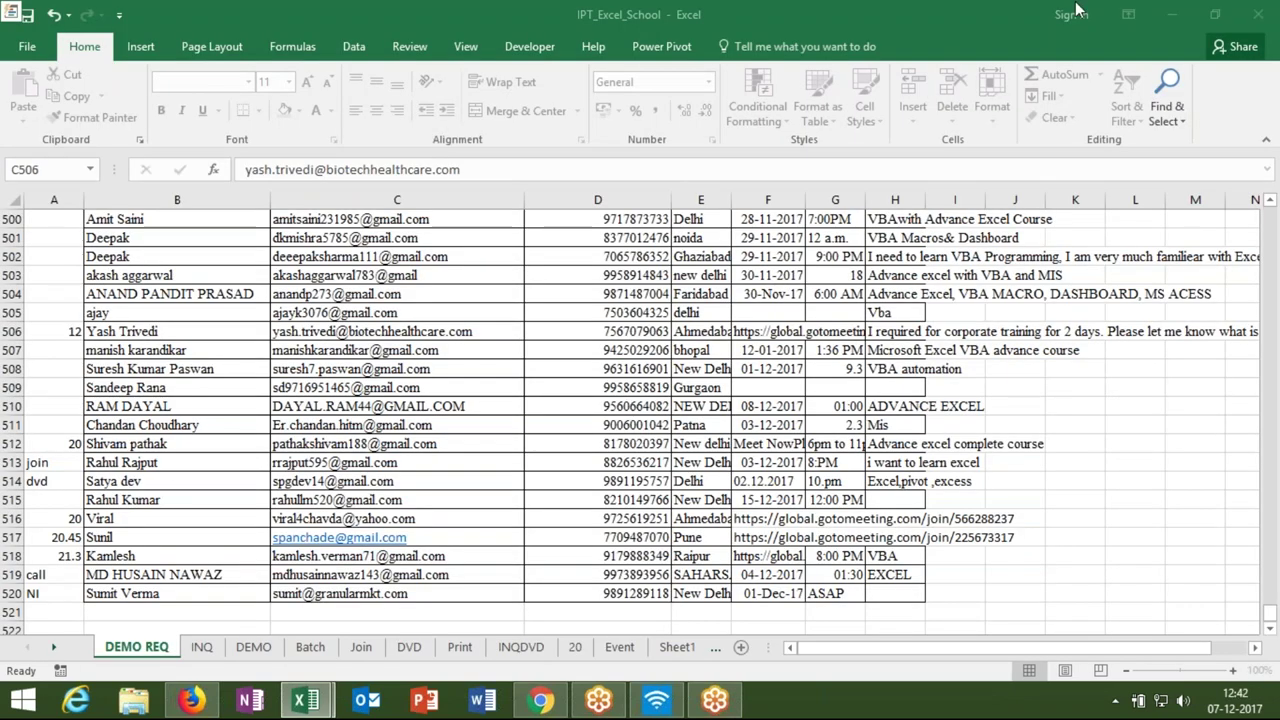
left_click(1175, 21)
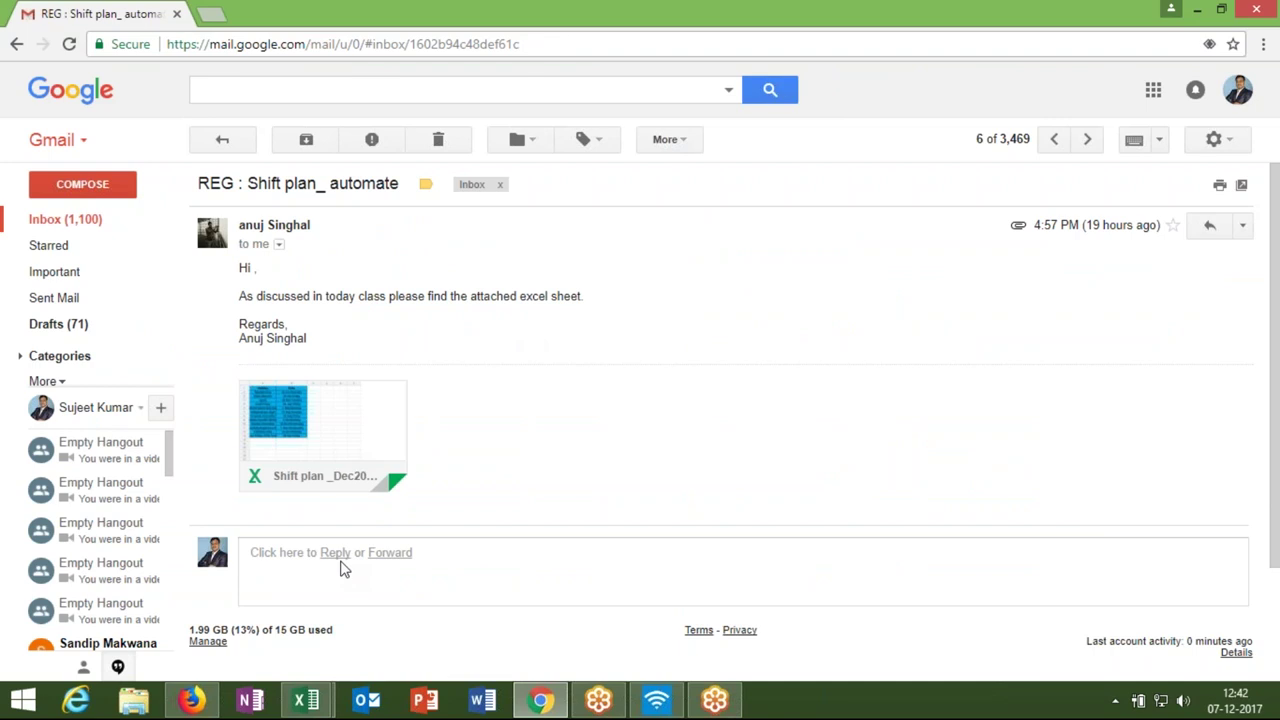
- Start a reply to the roster email and open Downloads in the attach-file picker
left_click(343, 566)
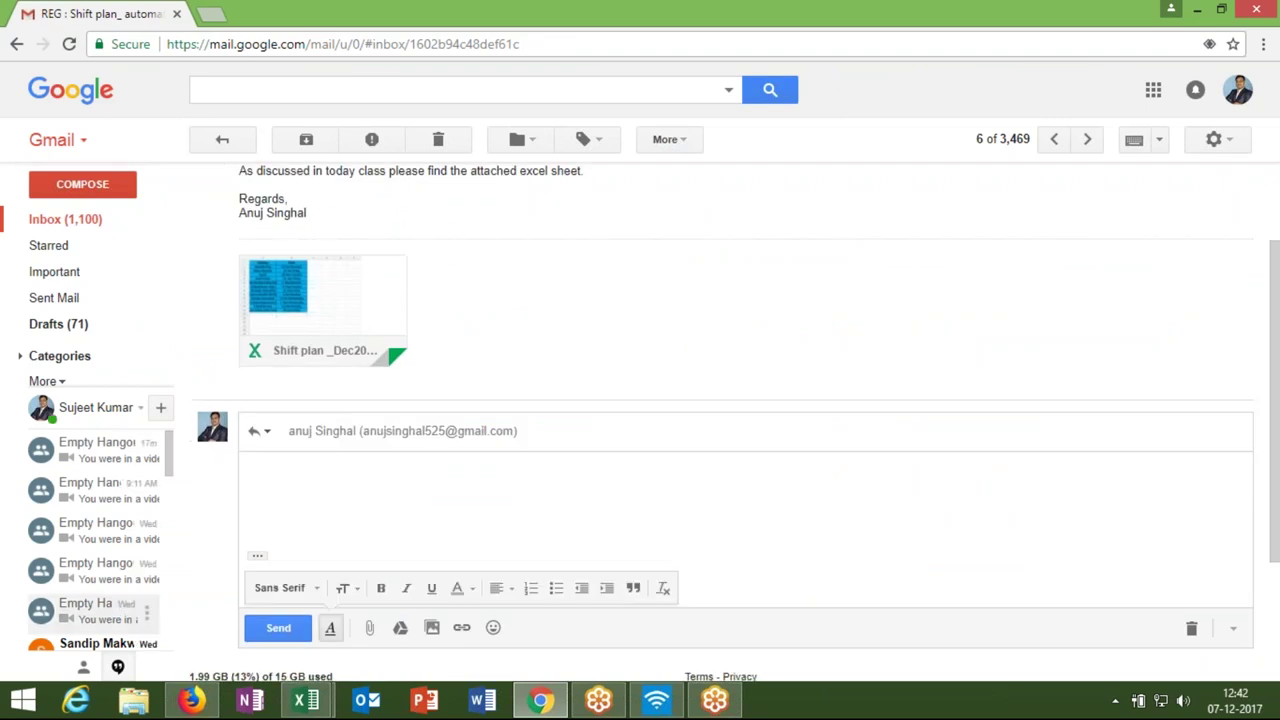
left_click(370, 627)
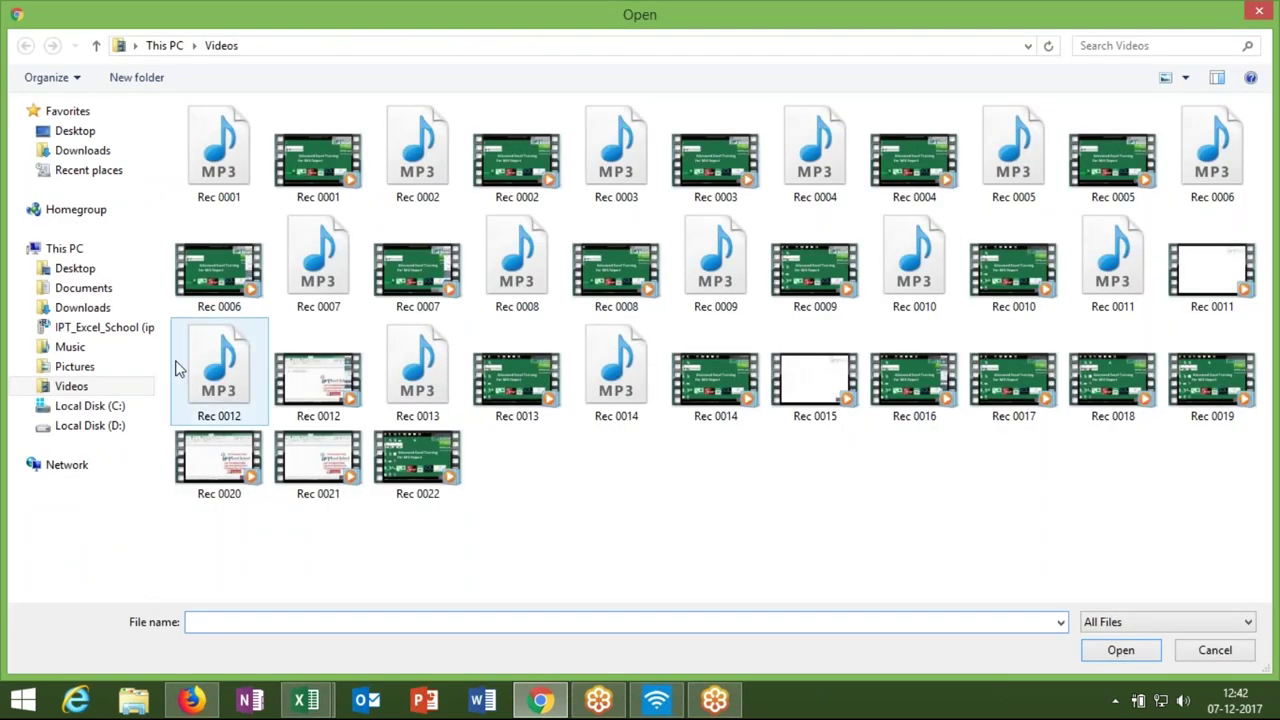
mouse_move(82, 307)
left_click(106, 315)
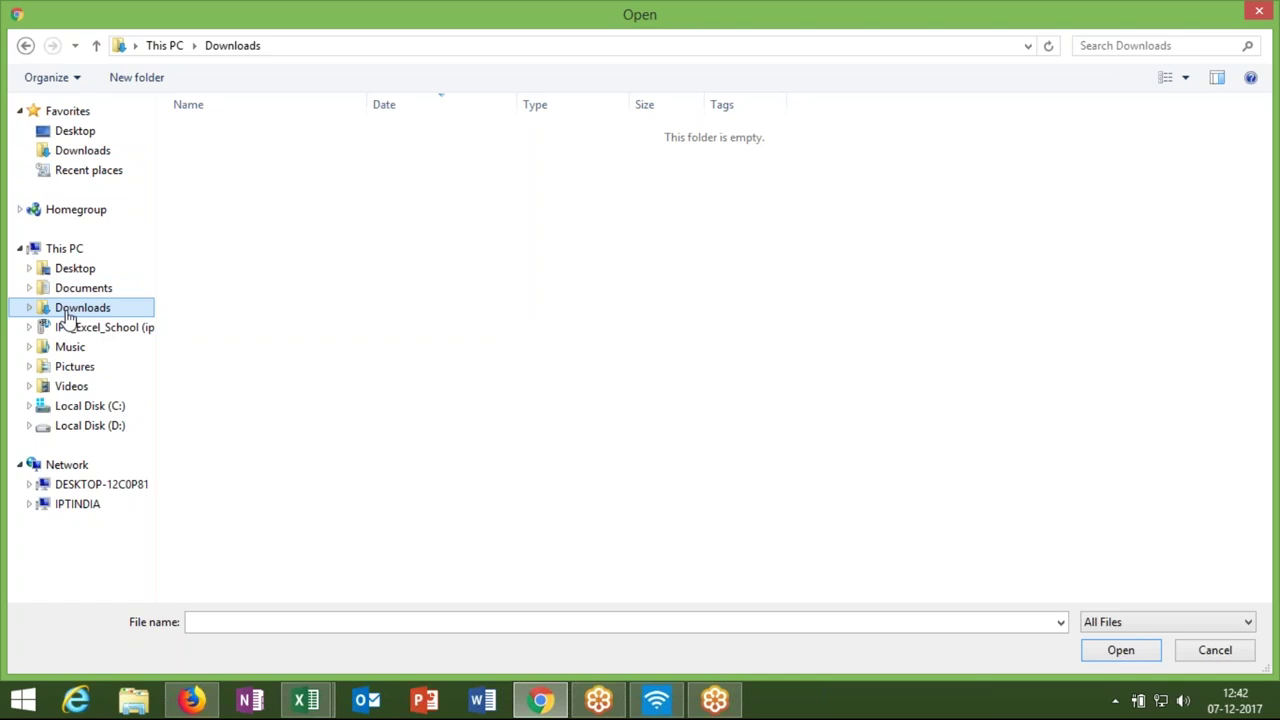
left_click(29, 308)
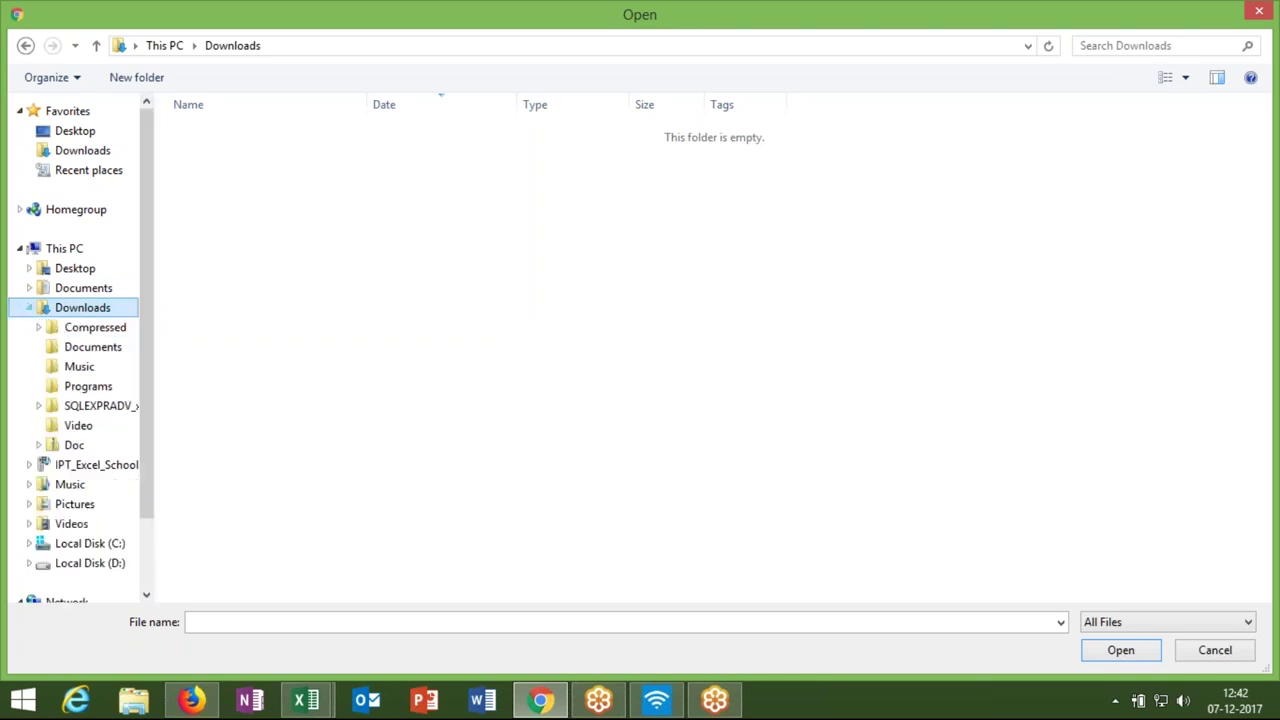
left_click(29, 308)
left_click(29, 308)
left_click(29, 308)
left_click(29, 308)
left_click(29, 310)
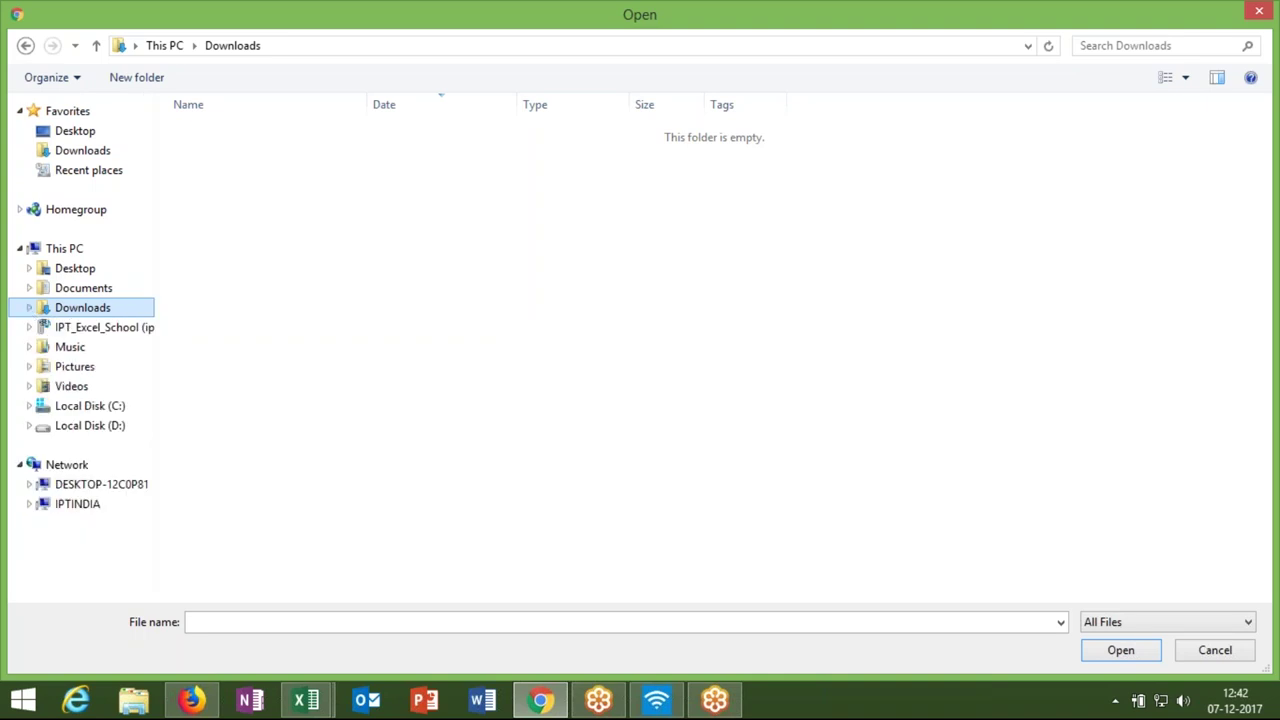
double_click(84, 310)
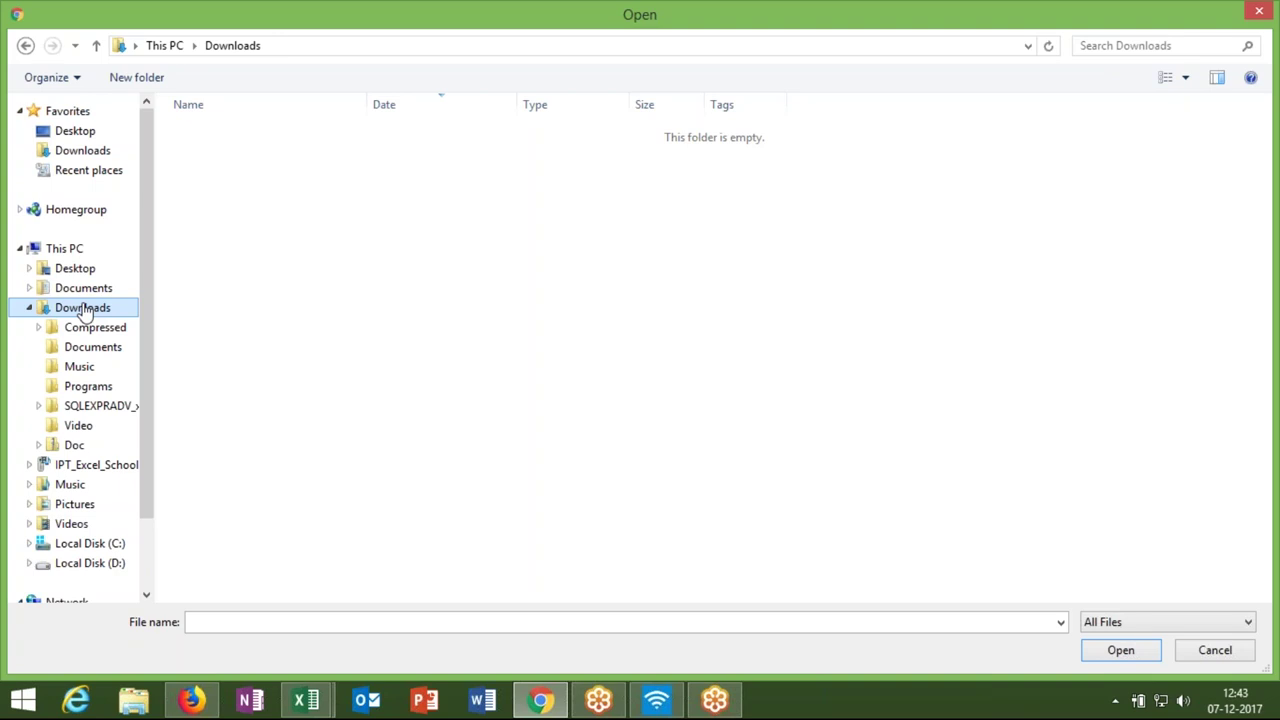
- Keep the All Files filter and refresh the empty Downloads list twice
left_click(1093, 626)
left_click(1100, 642)
left_click(715, 497)
right_click(452, 382)
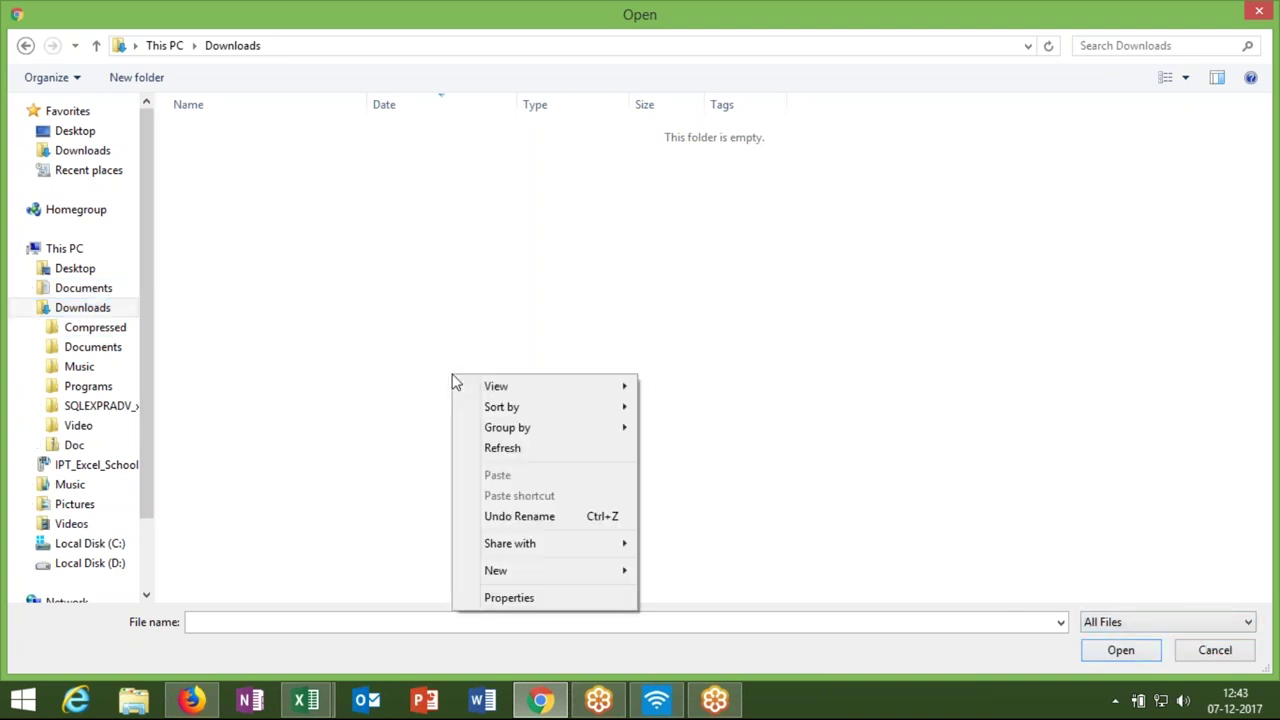
left_click(495, 450)
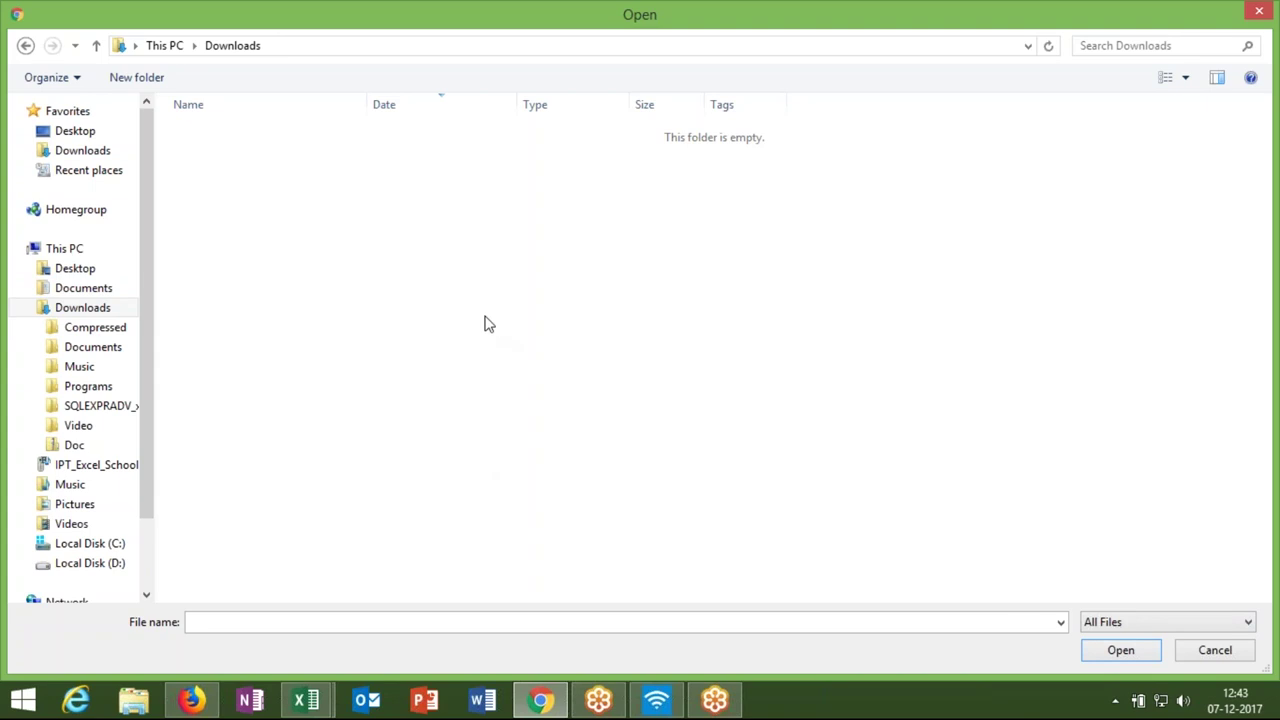
right_click(484, 324)
left_click(529, 392)
left_click(598, 700)
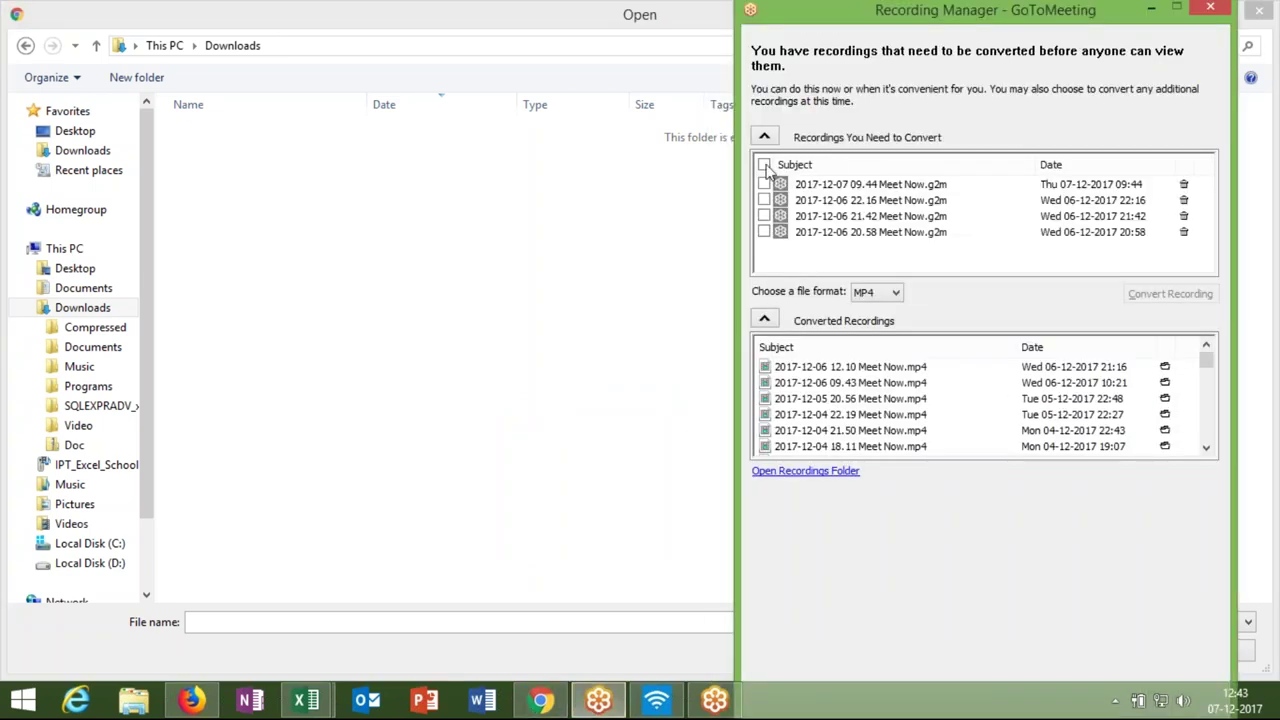
- Select all four recordings, convert them to MP4, and minimise Recording Manager
left_click(764, 164)
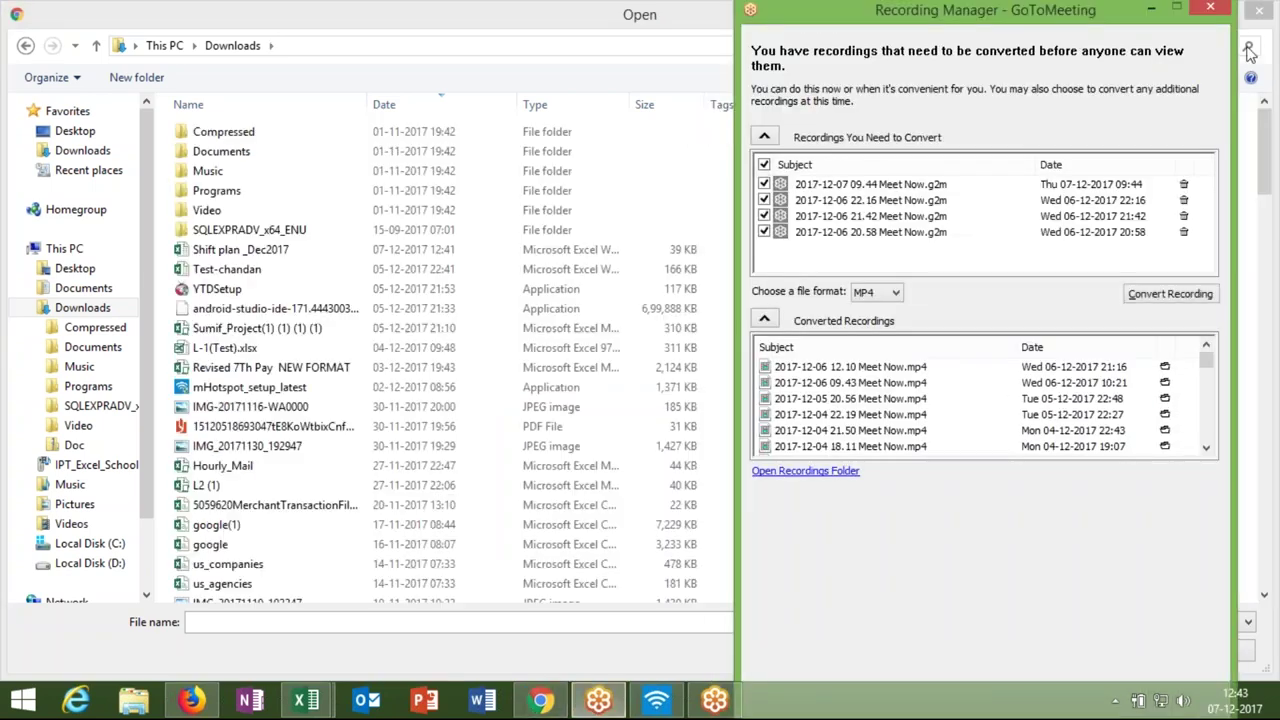
left_click(1170, 293)
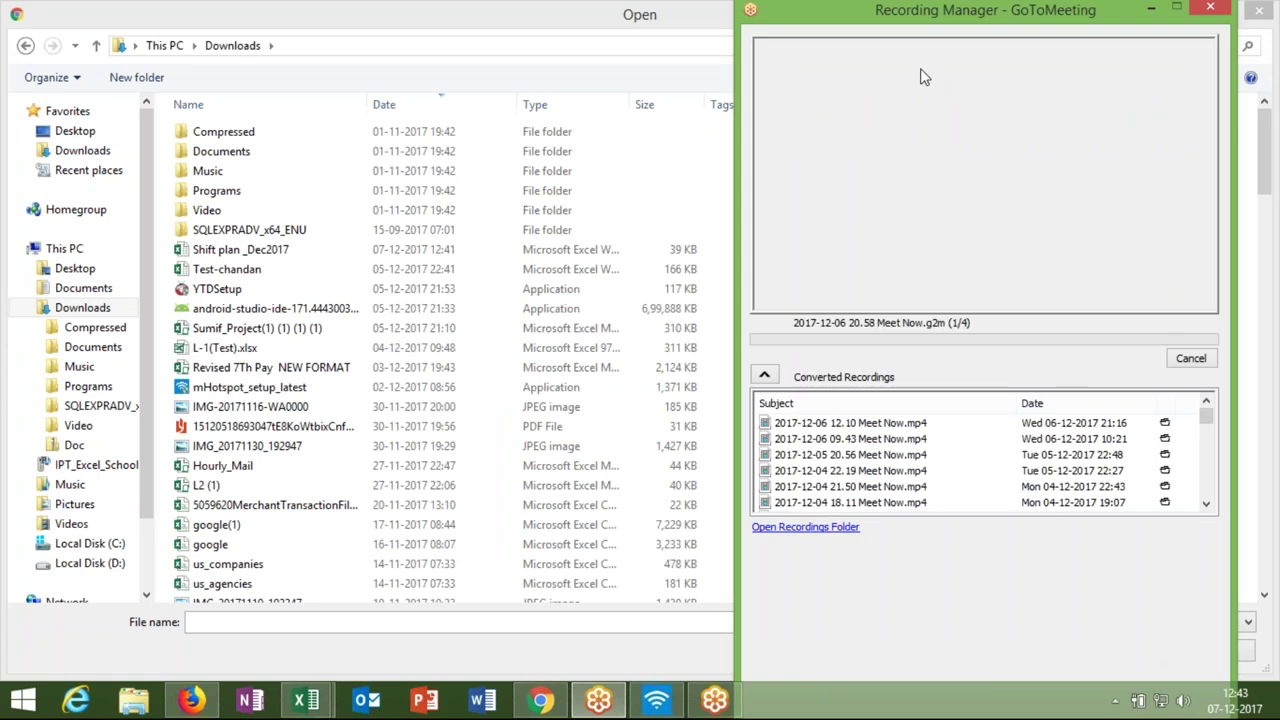
left_click_drag(897, 17, 750, 64)
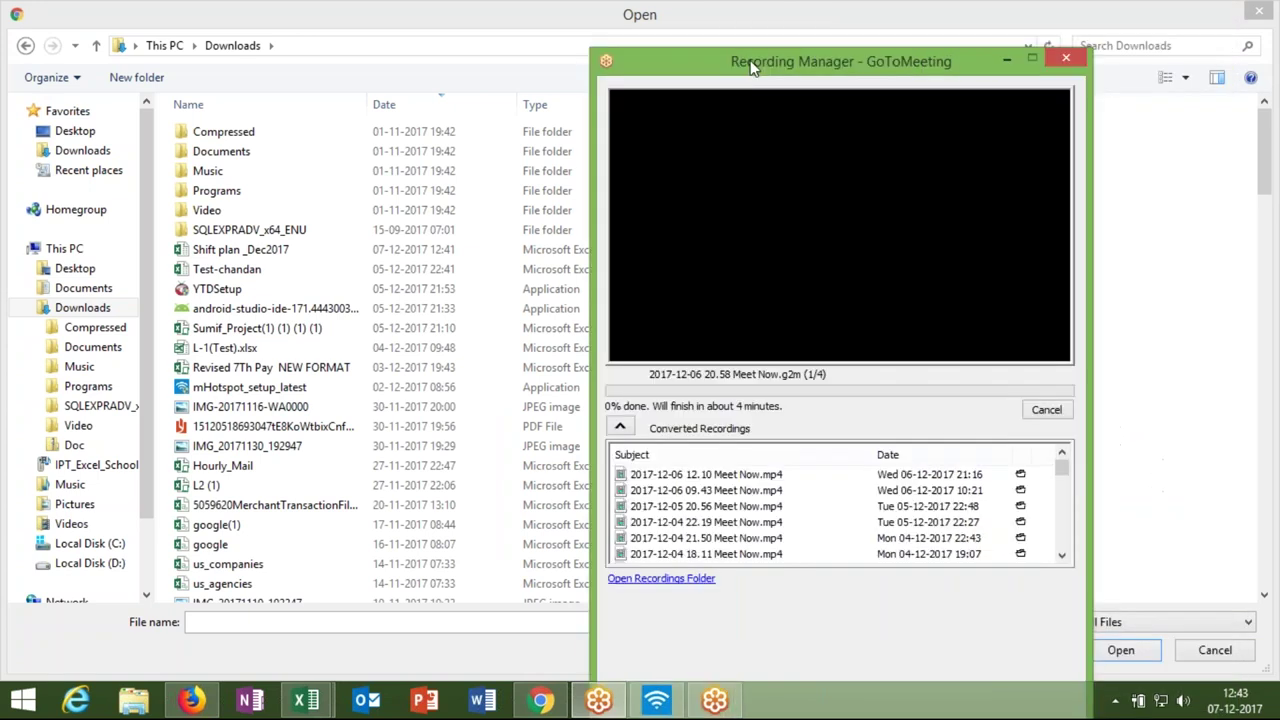
left_click(1012, 61)
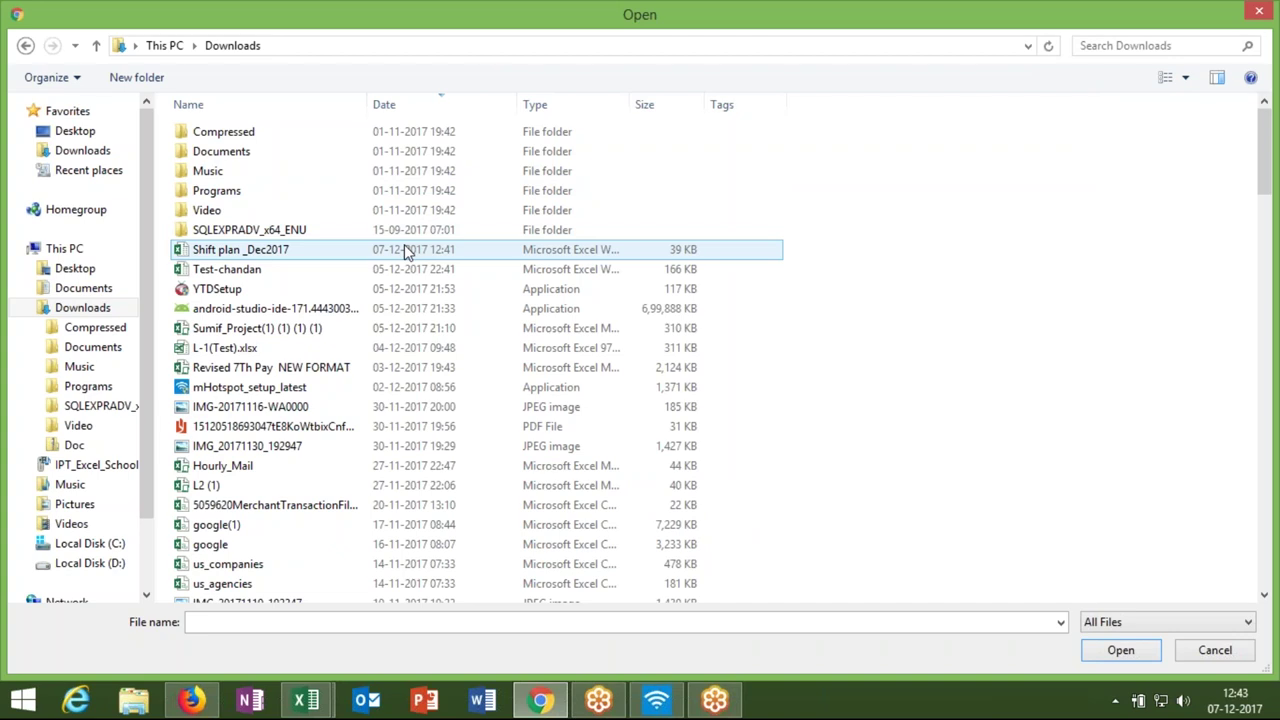
left_click(440, 212)
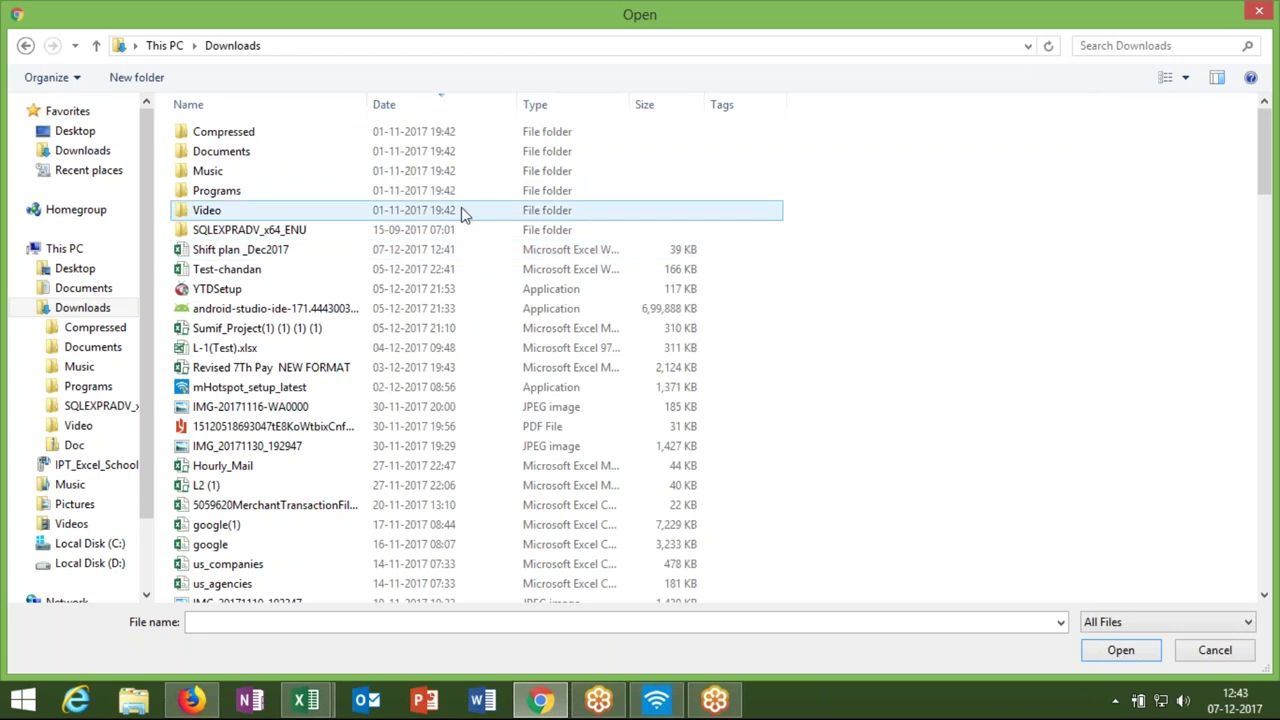
- Attach Shift plan _Dec2017 to the reply and send it
left_click(379, 255)
double_click(379, 255)
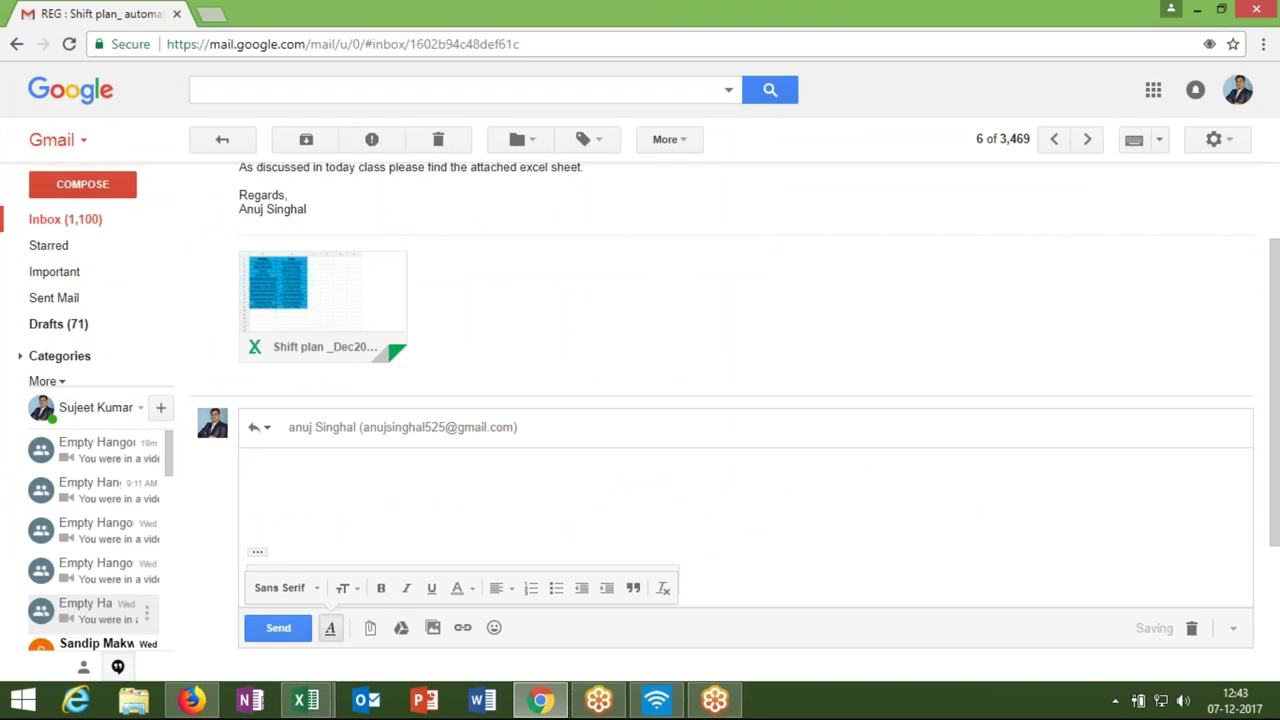
left_click(280, 628)
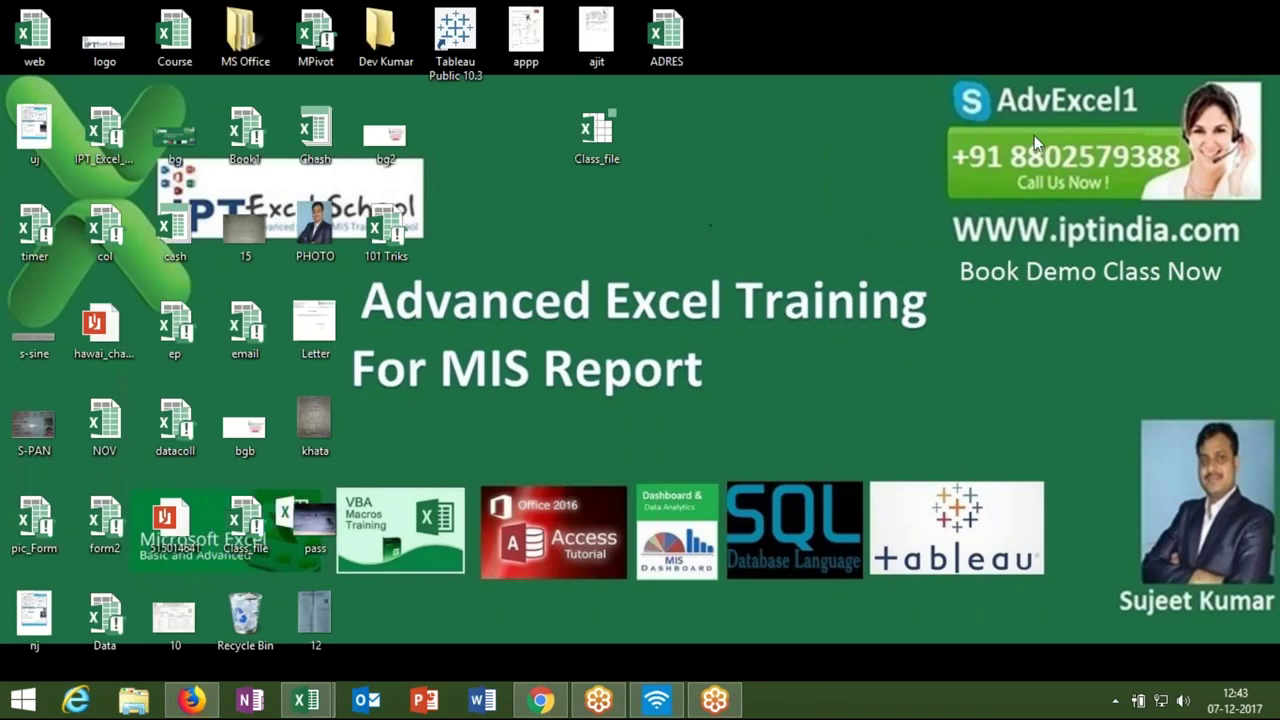
- Open excel-vba.com in a new browser tab by typing excel
left_click(541, 697)
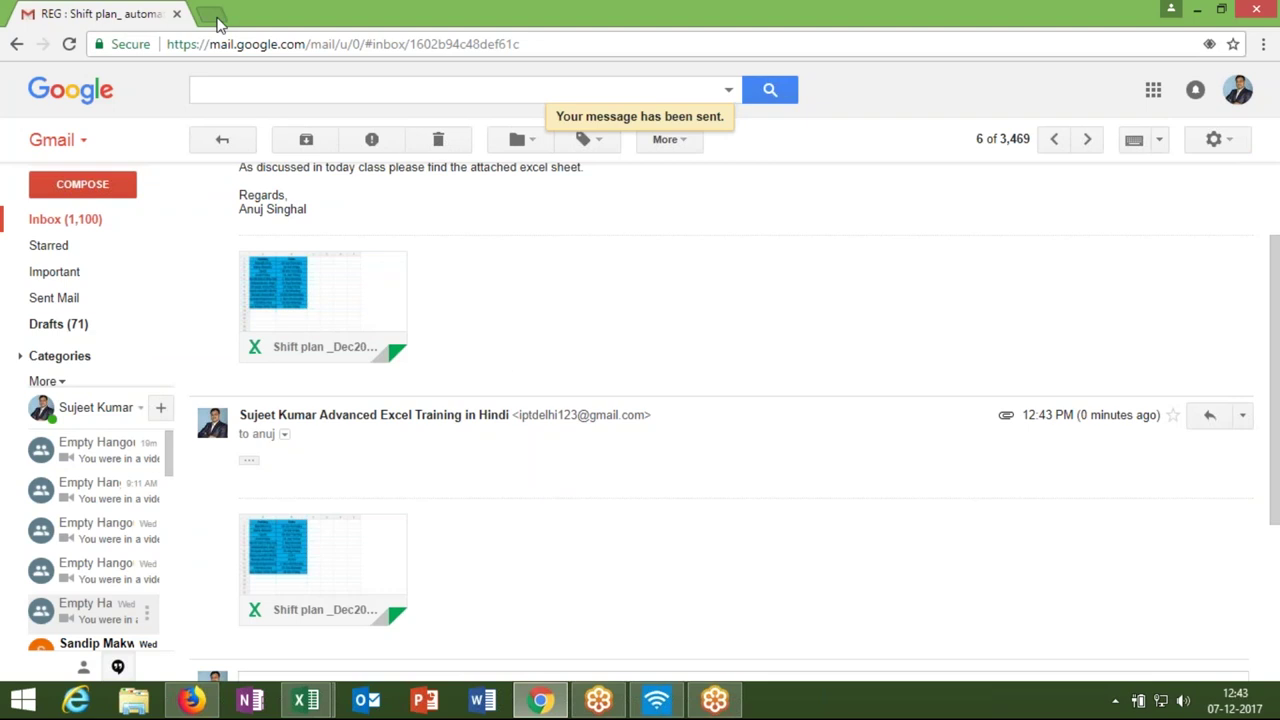
left_click(212, 13)
type("excel")
key("Return")
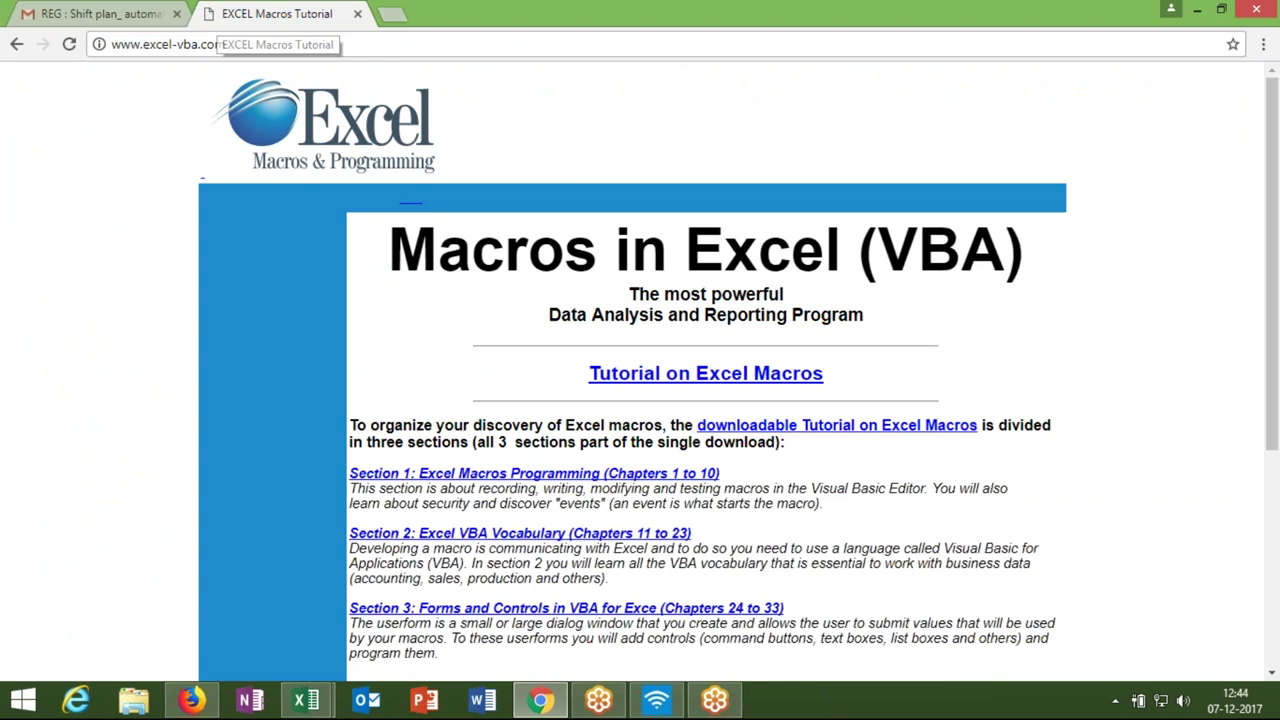
- Select the excel-vba.com address in Chrome and dismiss the address suggestions
left_click(241, 42)
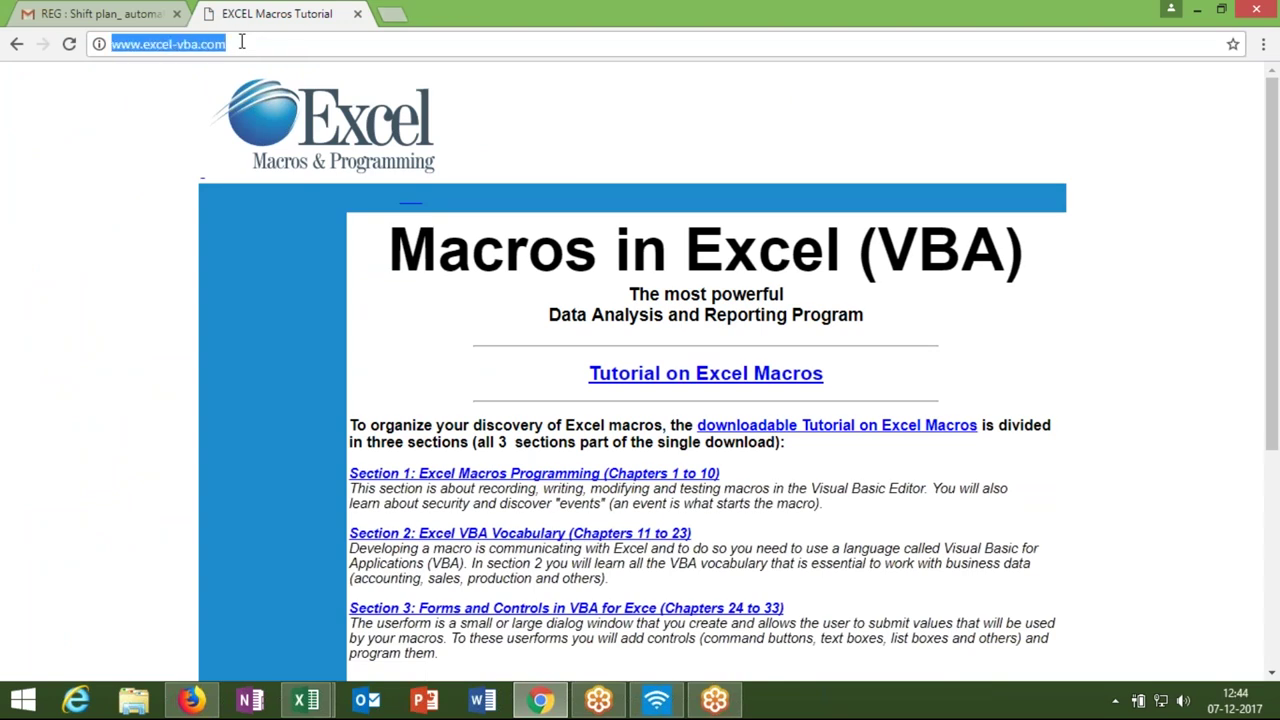
key("Down")
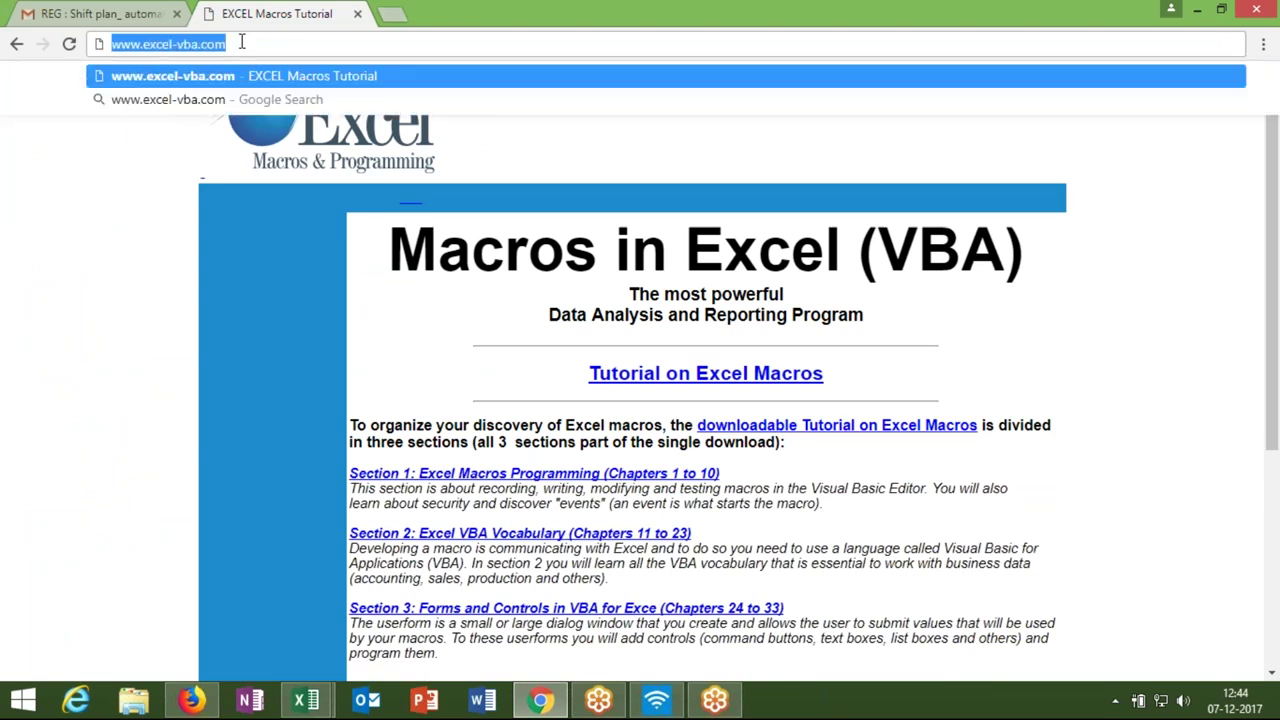
key("Escape")
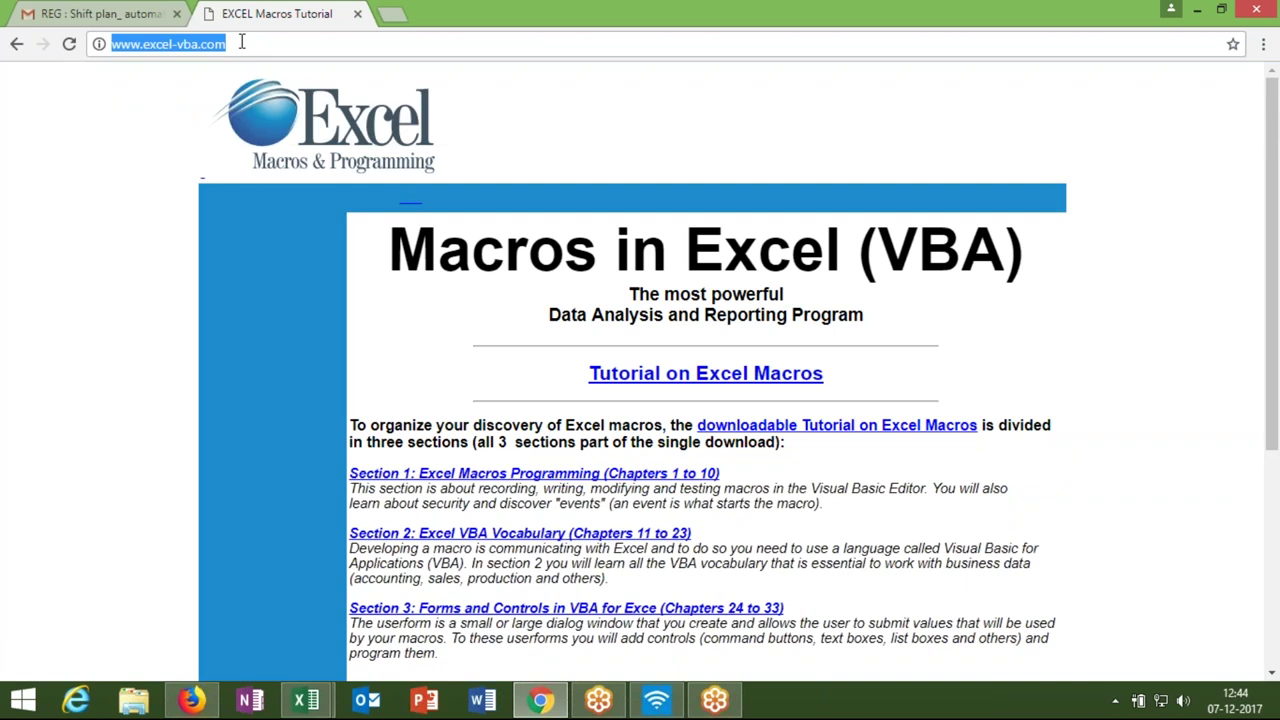
left_click(1271, 677)
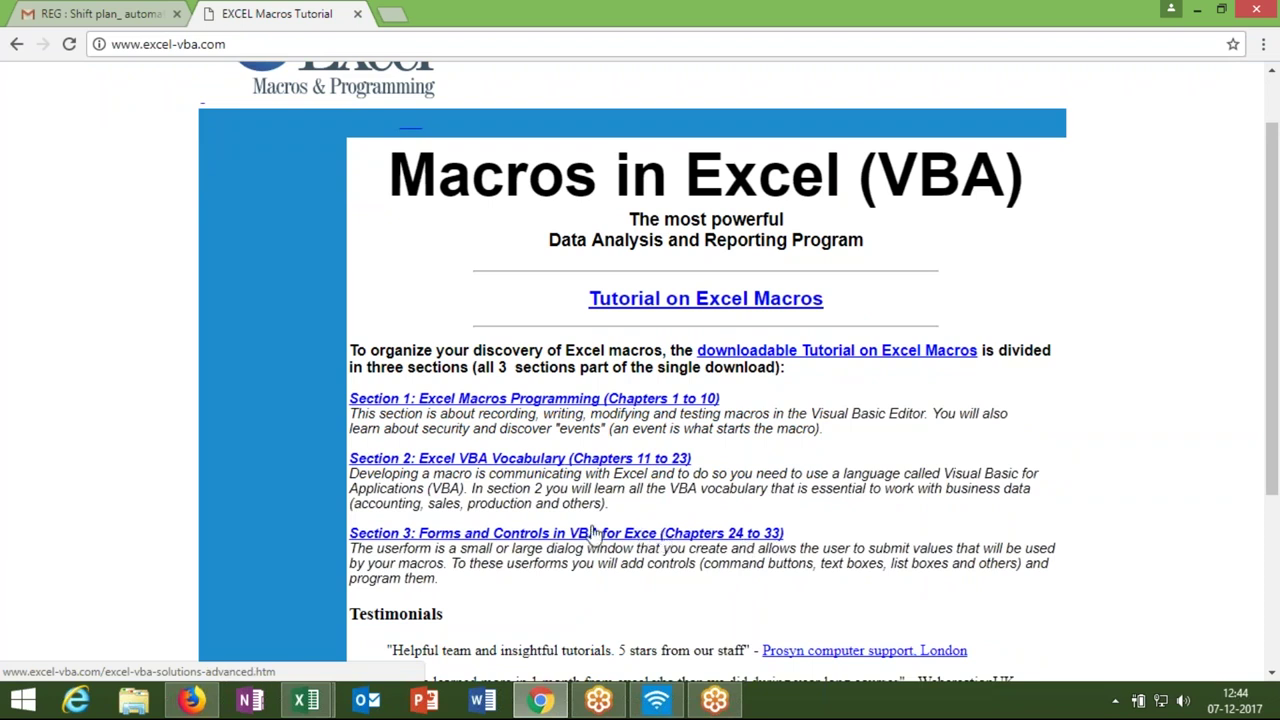
- Open the 'Section 1: Excel Macros Programming' chapter and read down through the page
left_click(583, 400)
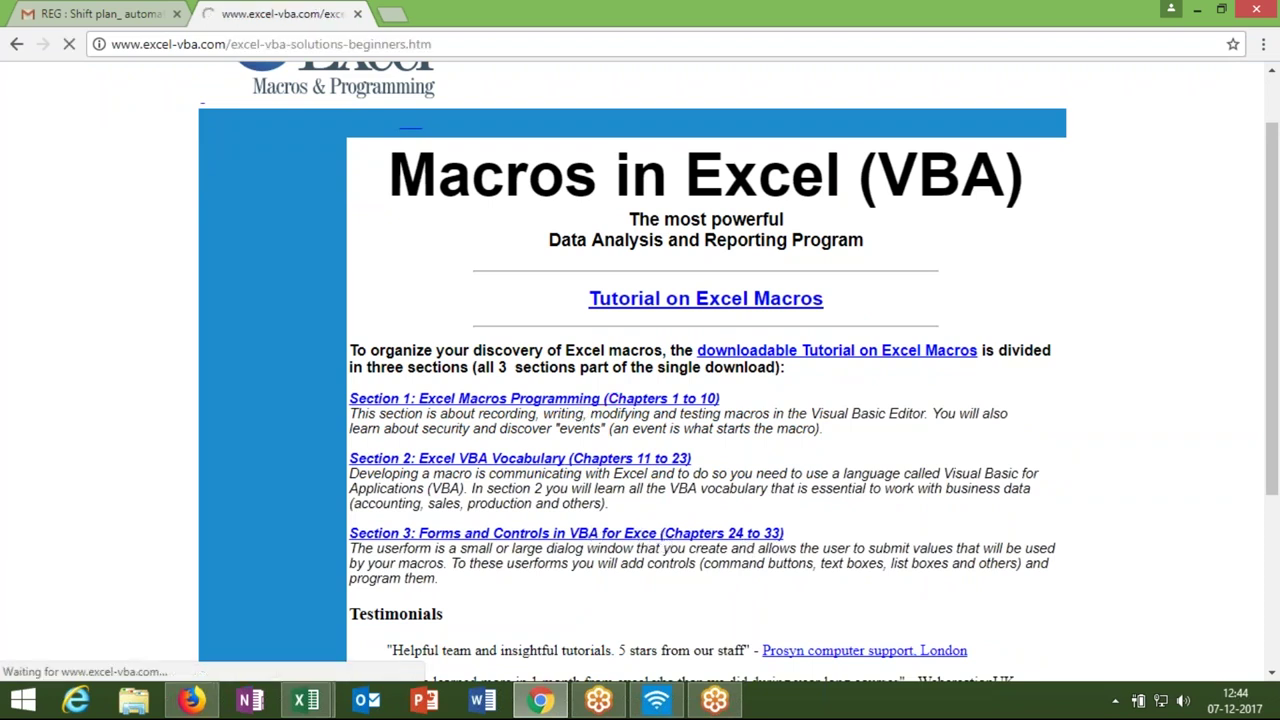
scroll(730, 400, "down", 1)
scroll(730, 400, "down", 2)
scroll(730, 400, "down", 2)
scroll(730, 400, "down", 2)
scroll(730, 400, "down", 2)
scroll(730, 400, "down", 3)
scroll(730, 400, "down", 3)
scroll(730, 400, "down", 1)
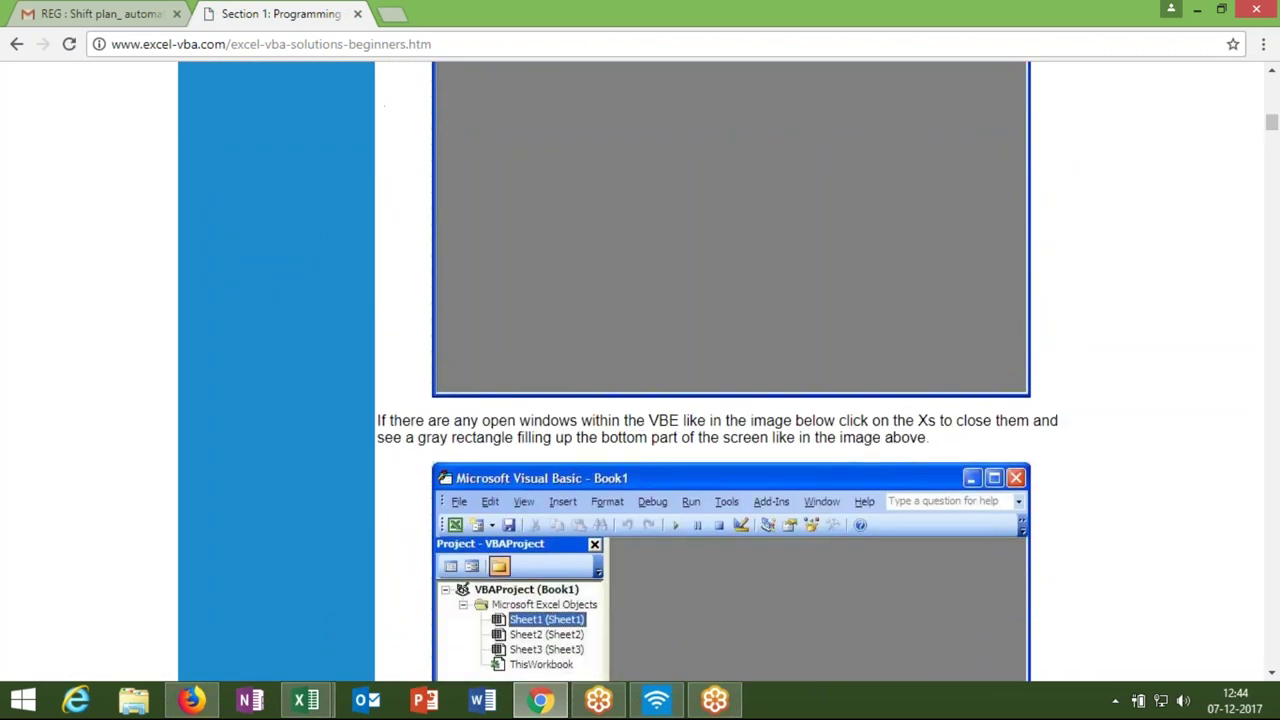
scroll(730, 400, "down", 2)
scroll(730, 400, "down", 2)
scroll(730, 400, "down", 1)
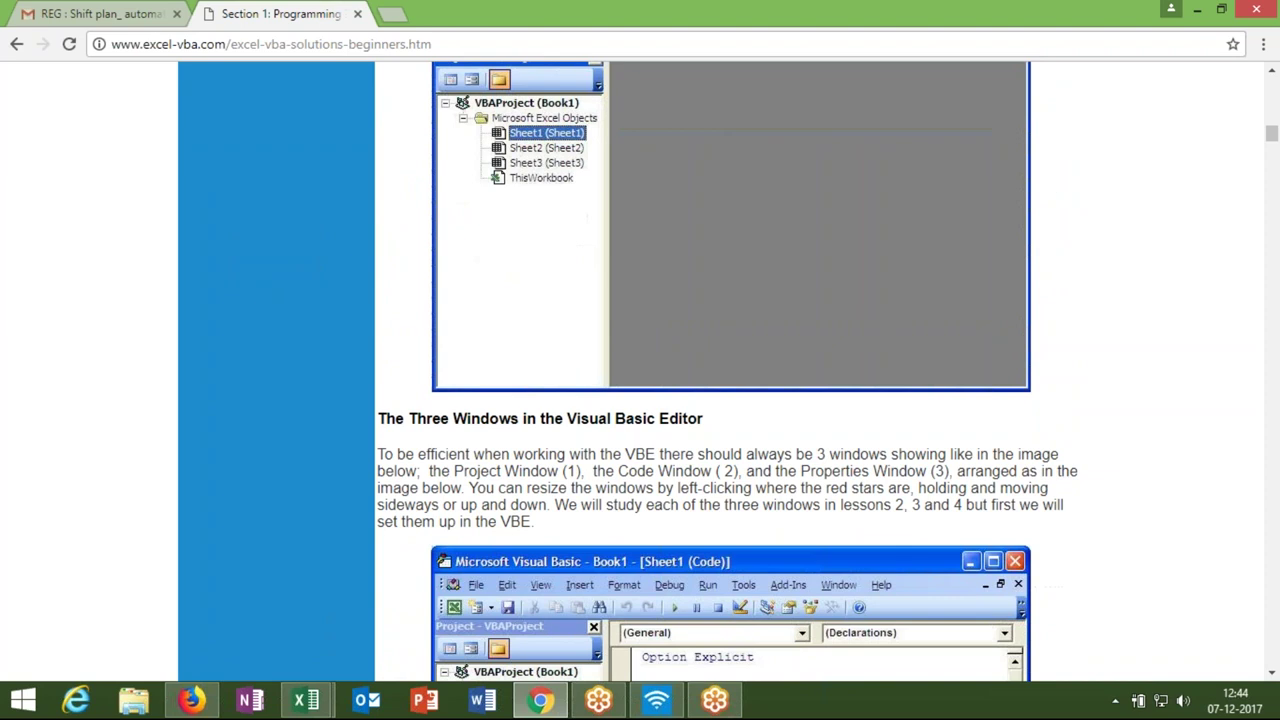
scroll(730, 400, "down", 3)
scroll(730, 400, "down", 1)
scroll(730, 400, "down", 2)
scroll(730, 400, "down", 1)
scroll(730, 400, "down", 4)
scroll(730, 400, "down", 1)
scroll(730, 400, "down", 3)
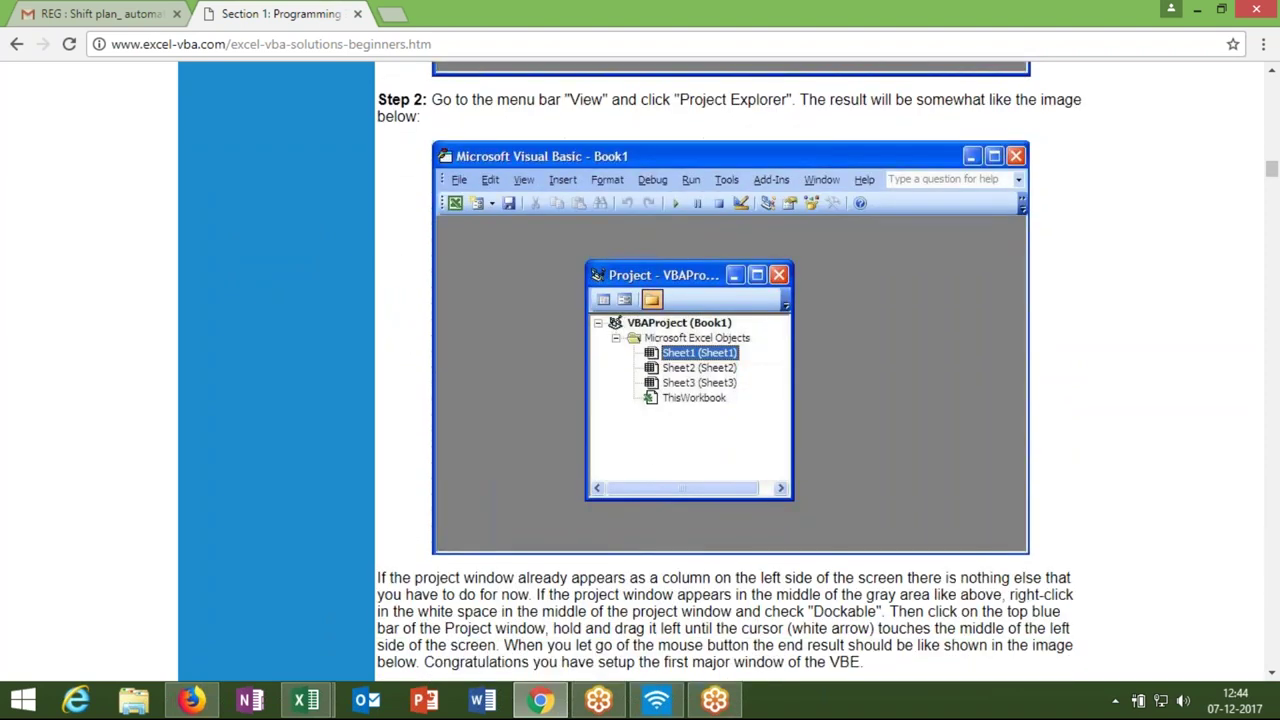
scroll(730, 400, "down", 3)
scroll(730, 400, "down", 2)
scroll(730, 400, "down", 4)
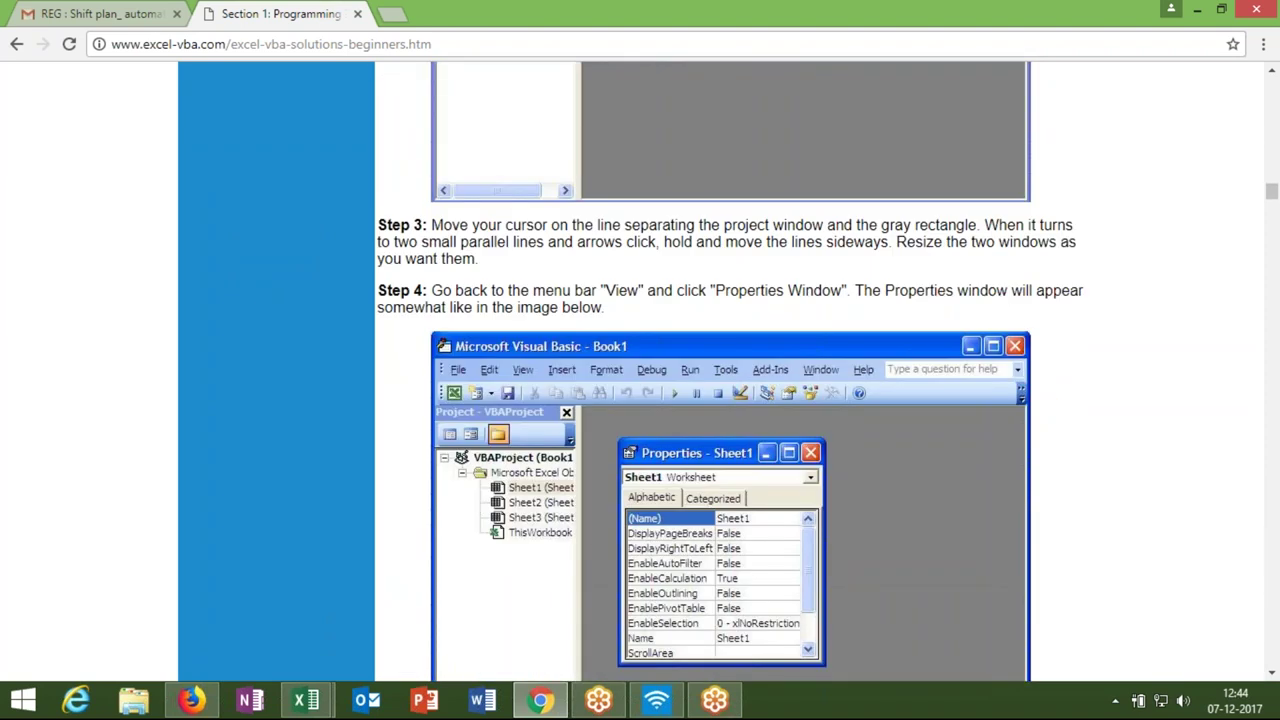
scroll(730, 400, "down", 3)
scroll(730, 400, "down", 1)
scroll(730, 400, "down", 3)
scroll(730, 400, "down", 1)
scroll(730, 400, "down", 5)
scroll(730, 400, "down", 4)
scroll(730, 400, "down", 3)
scroll(730, 400, "down", 4)
scroll(730, 400, "down", 3)
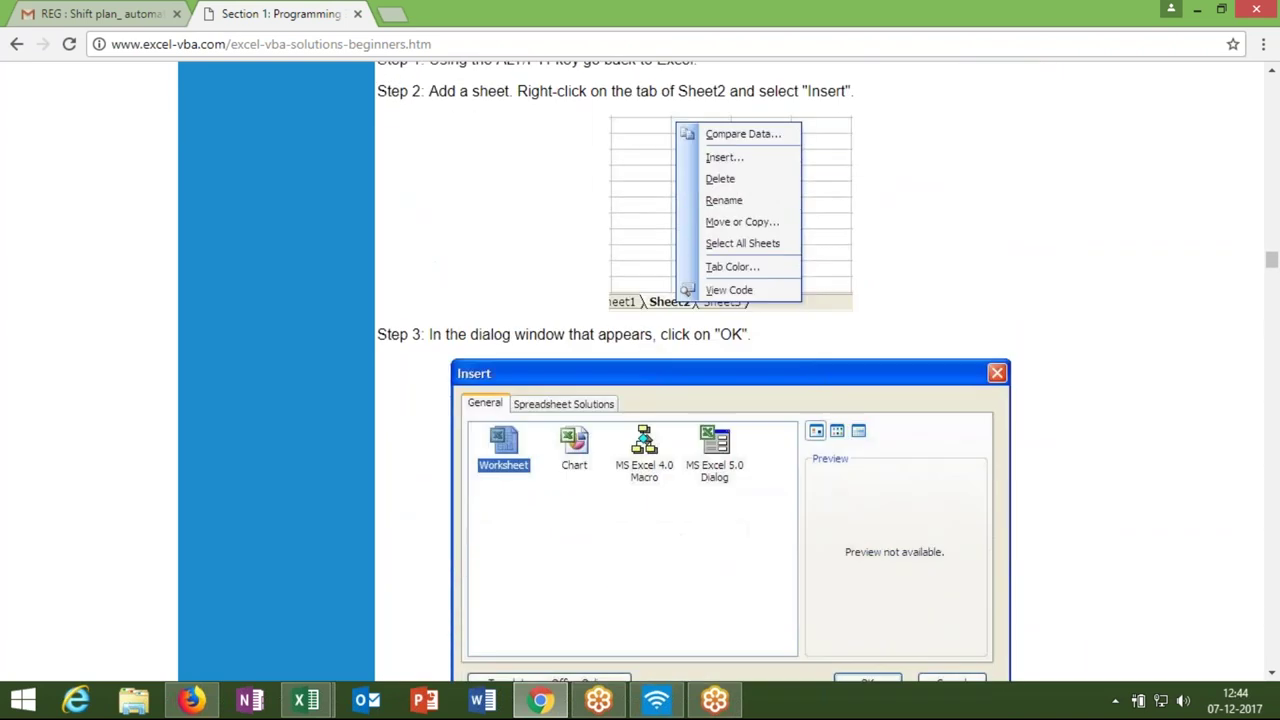
scroll(730, 400, "down", 5)
scroll(730, 400, "down", 4)
scroll(730, 400, "down", 3)
scroll(730, 400, "down", 4)
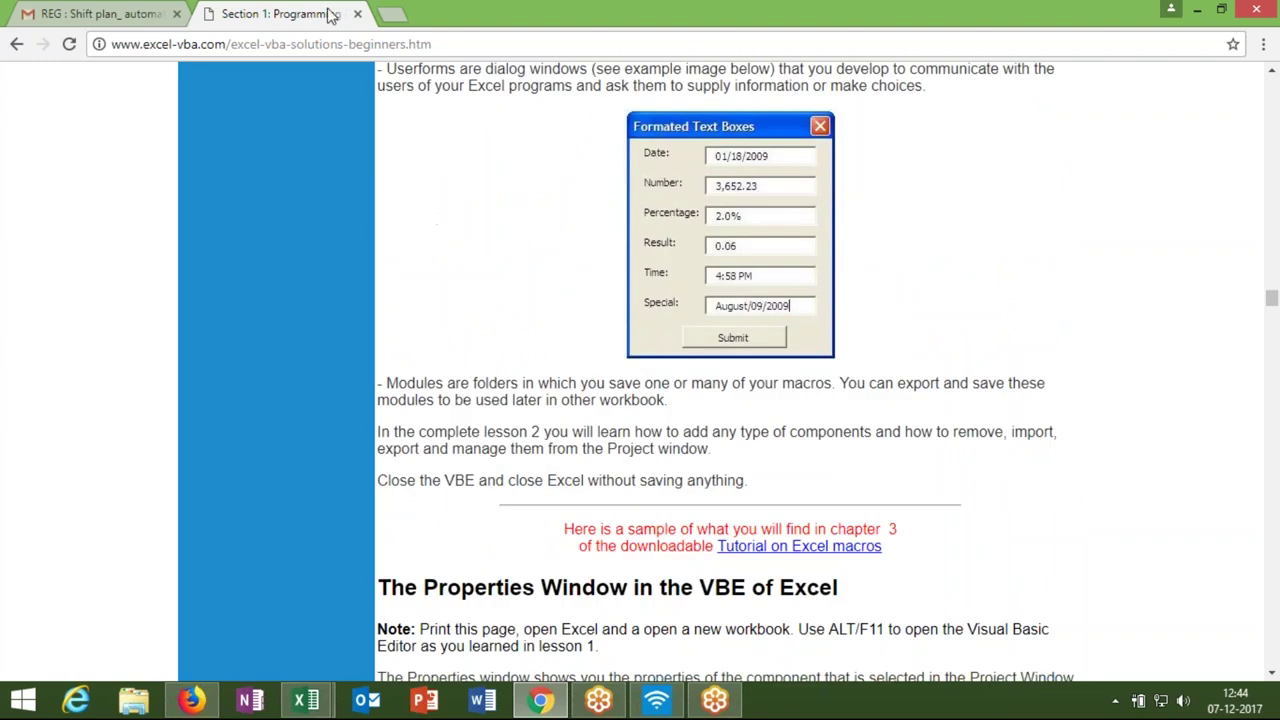
- Go back to the Excel macros home page, then close the excel-vba.com tab
left_click(12, 52)
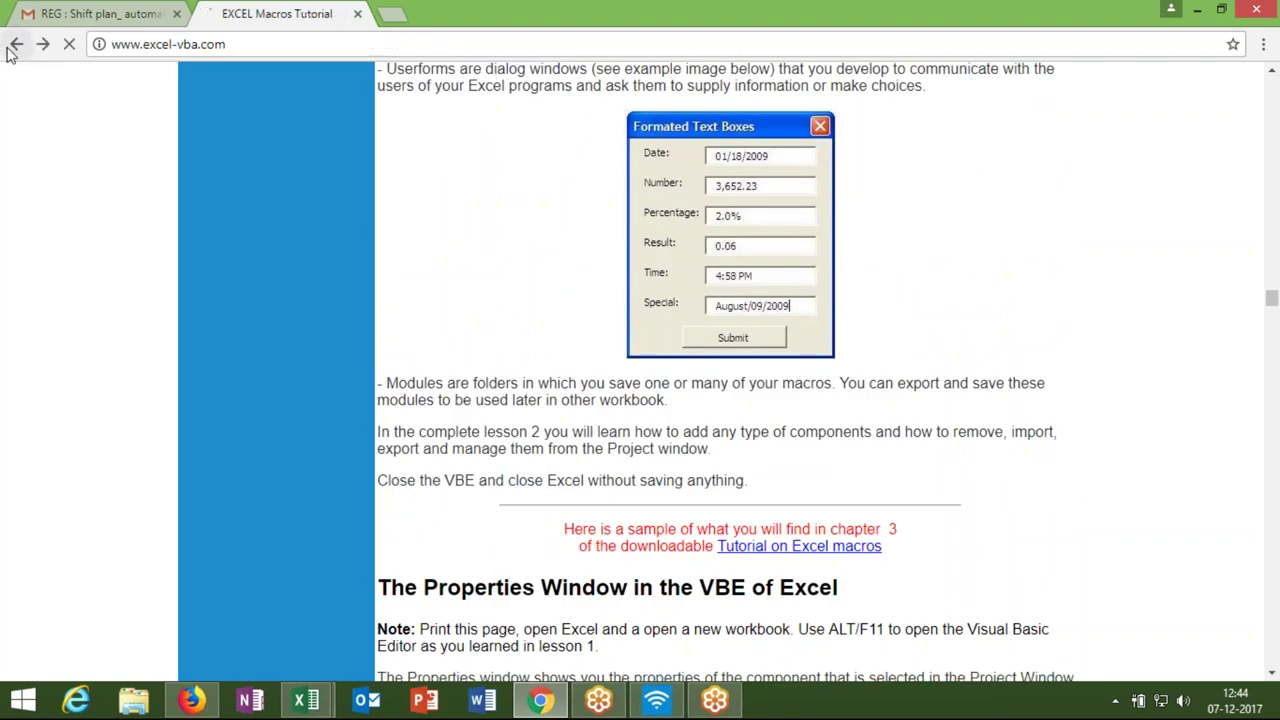
left_click_drag(112, 44, 226, 44)
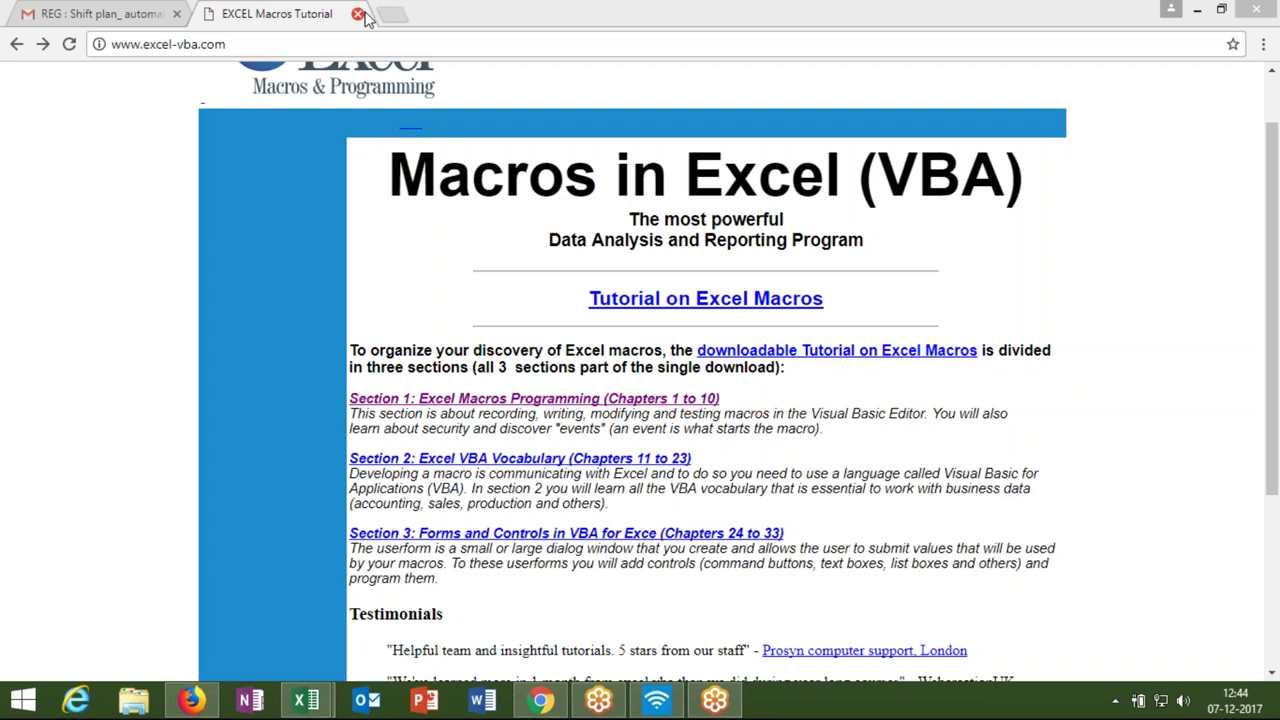
left_click(366, 20)
left_click(358, 14)
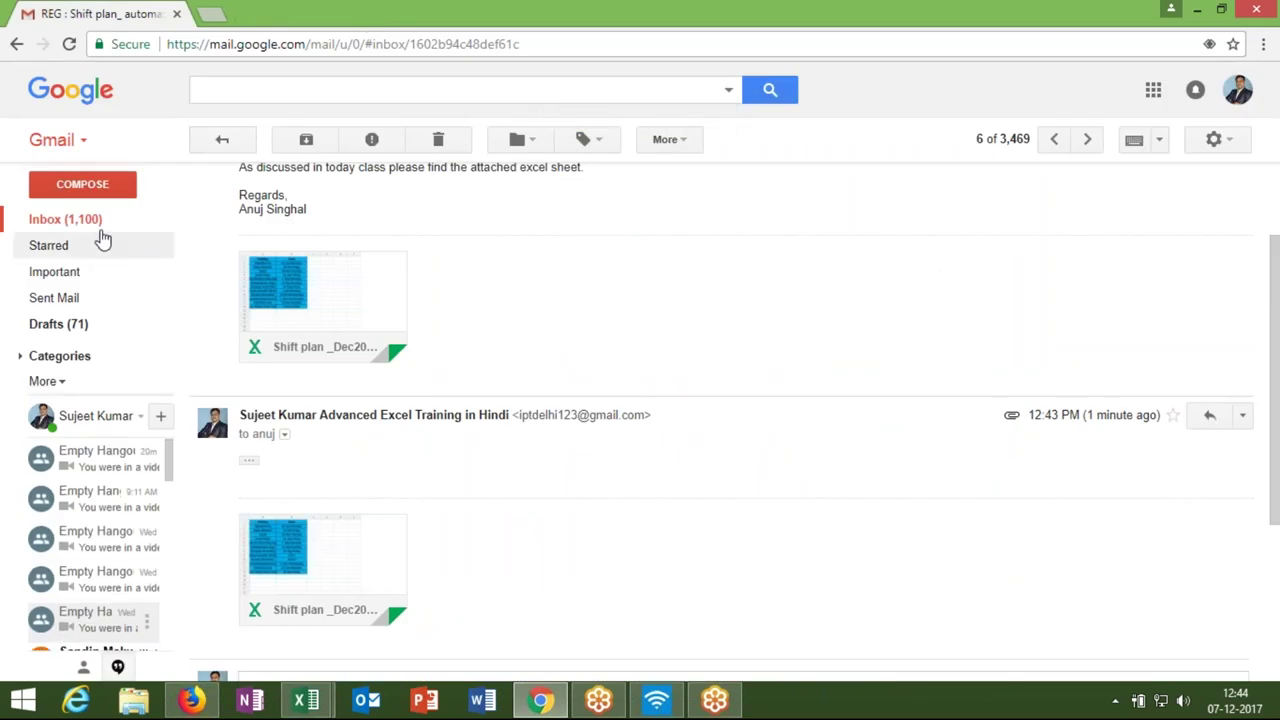
- Delete the empowr and Shopclues Seller conversations from the Gmail inbox
left_click(66, 219)
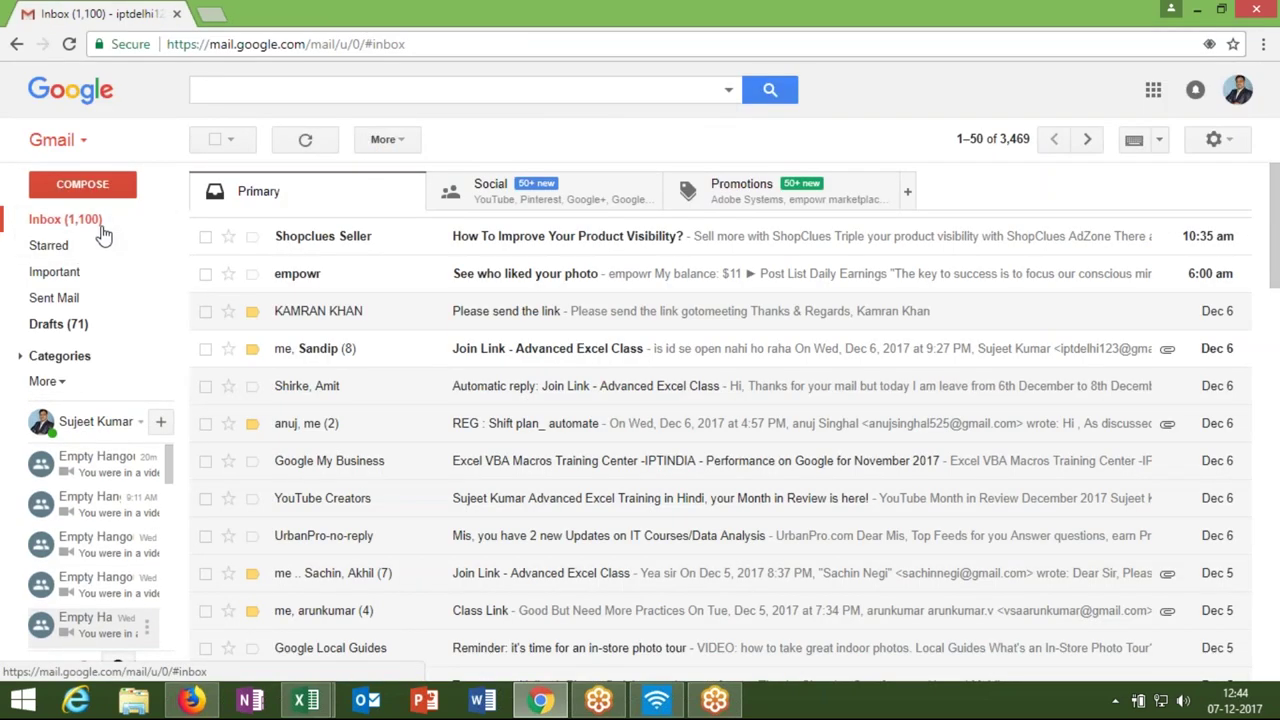
left_click(205, 273)
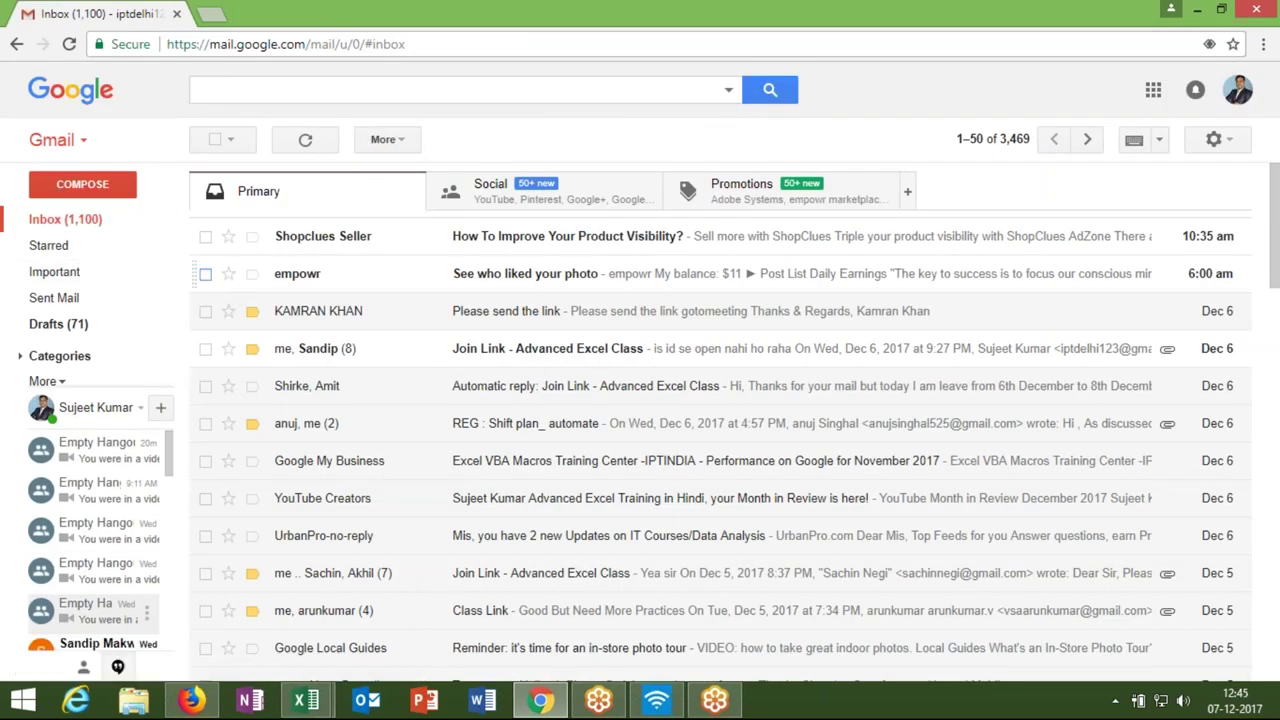
left_click(438, 139)
left_click(205, 236)
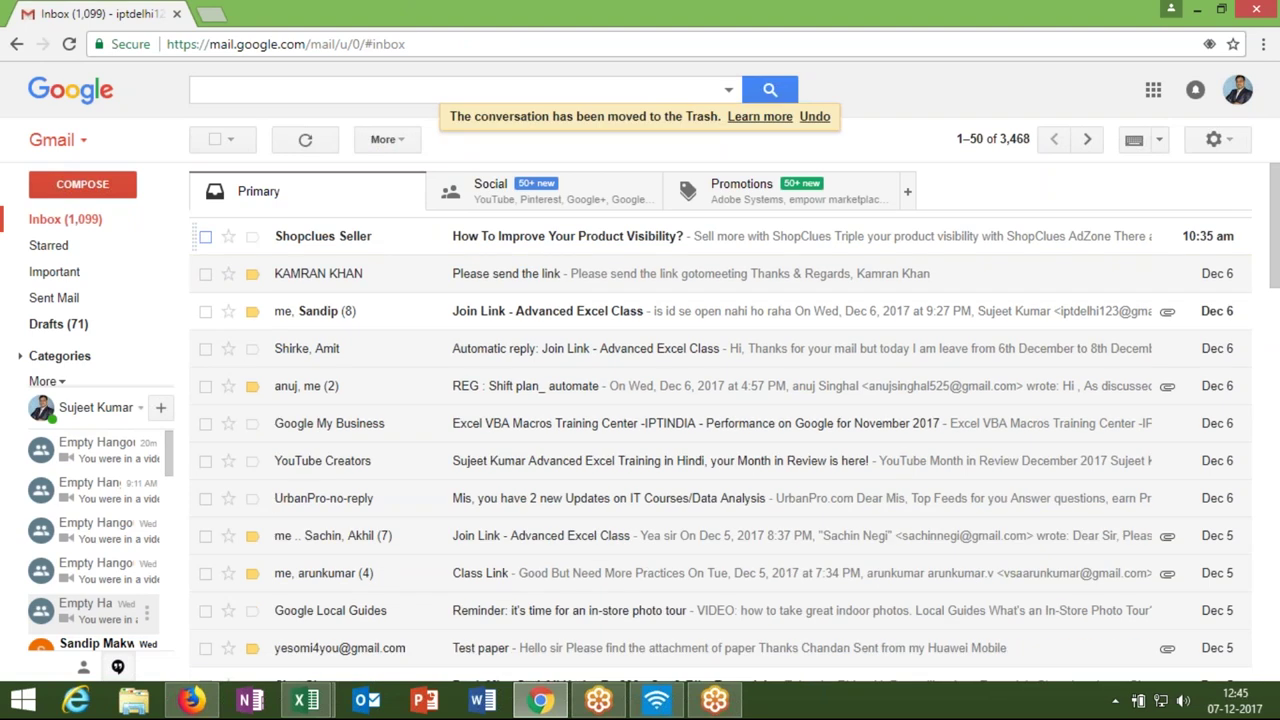
left_click(461, 134)
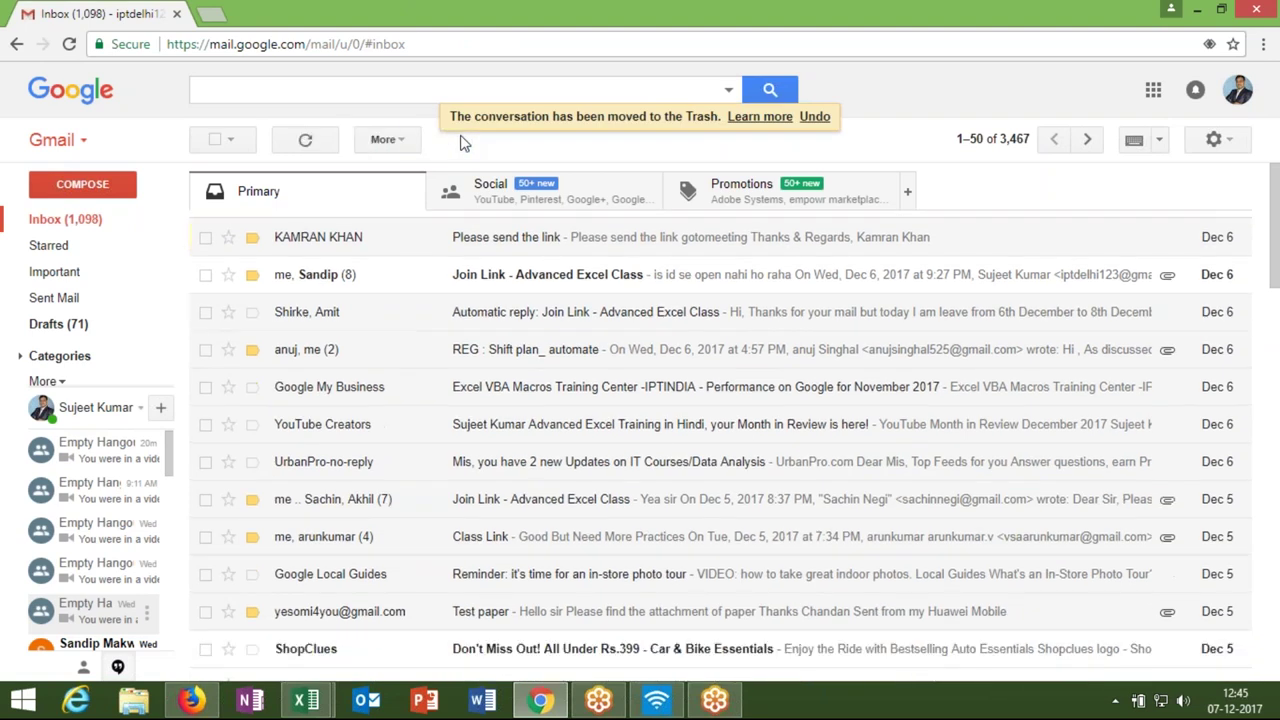
- Read the 'Join Link - Advanced Excel Class' conversation and return to the inbox
mouse_move(374, 274)
left_click(372, 272)
left_click(65, 219)
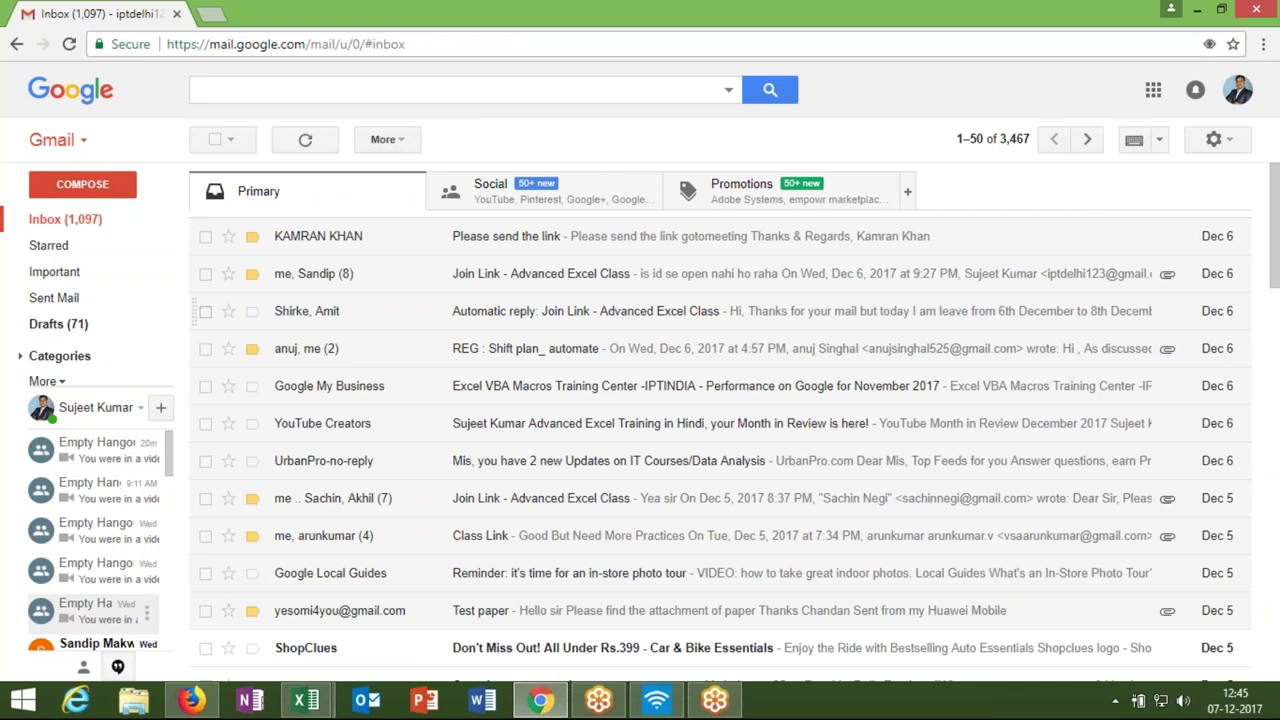
left_click(300, 702)
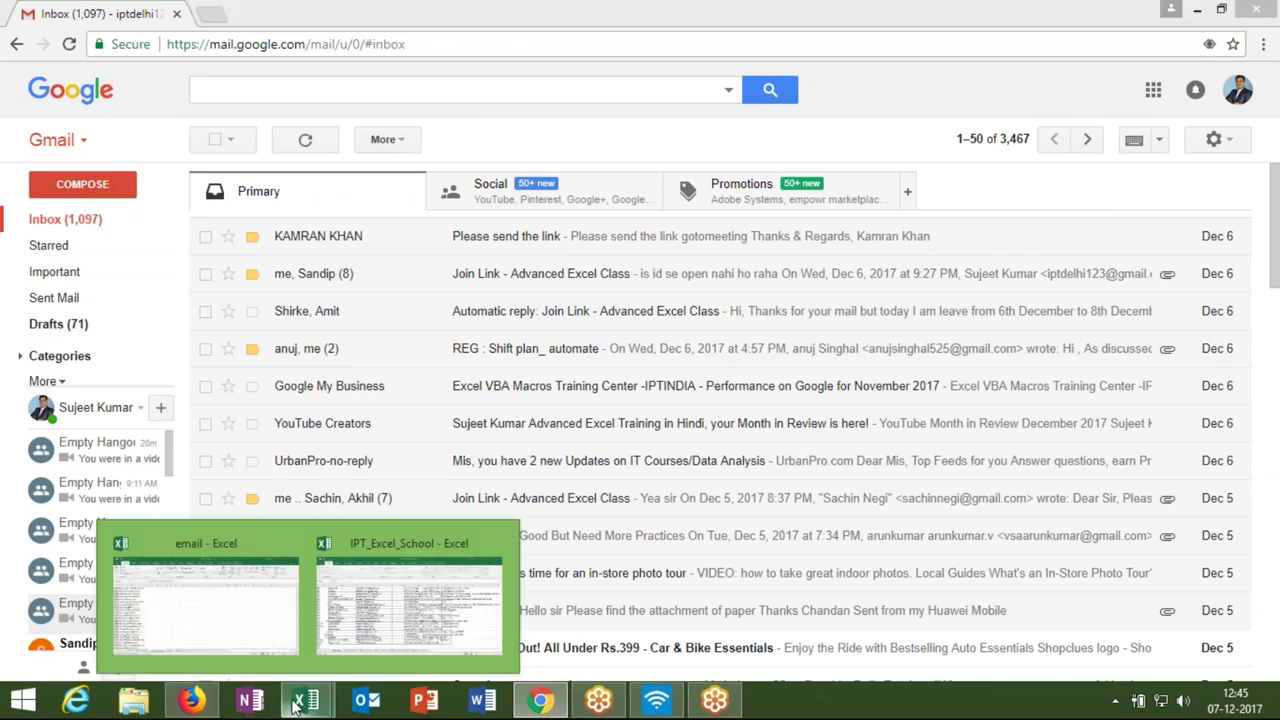
- Bring the 'email' workbook to the front and add a new blank worksheet, Sheet3
left_click(465, 161)
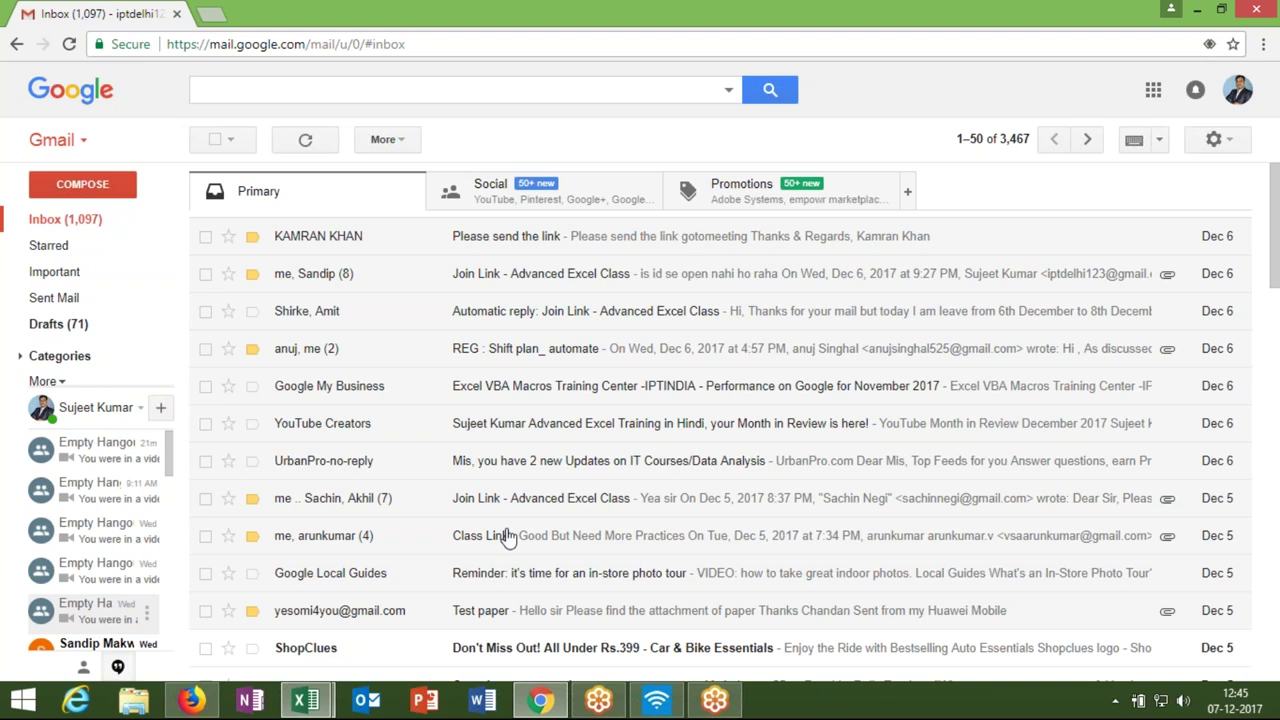
left_click(306, 700)
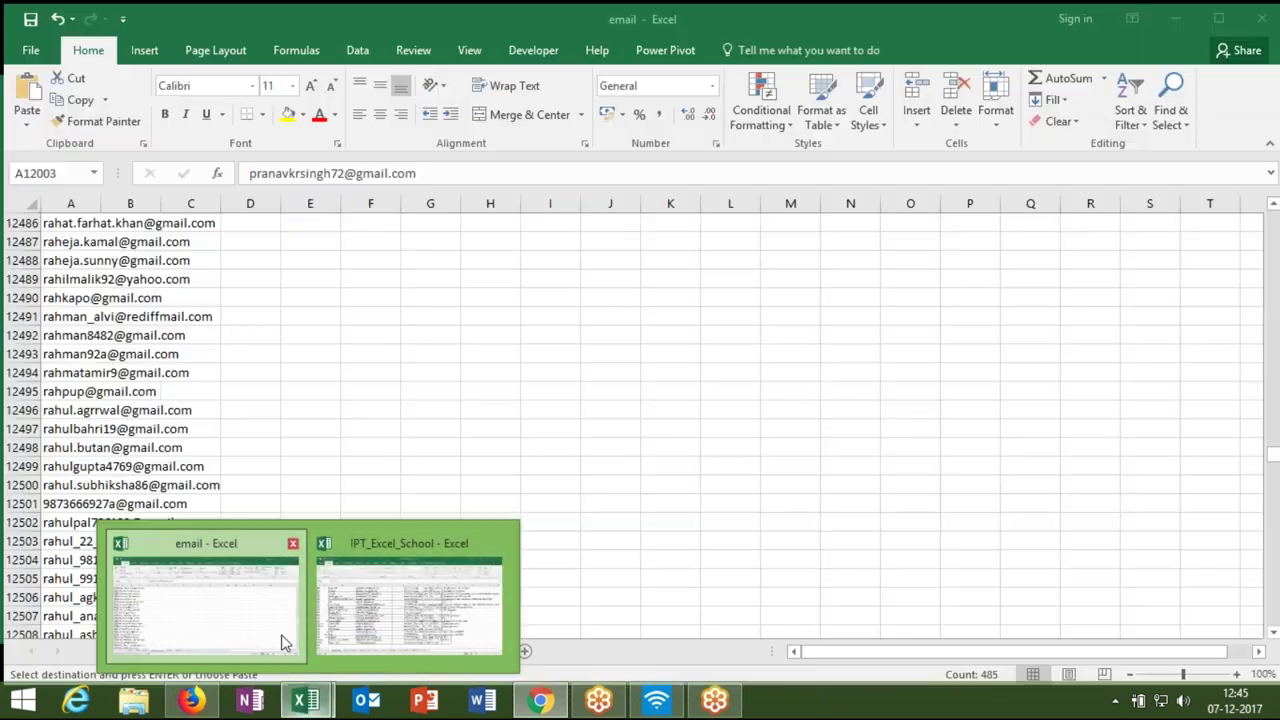
left_click(286, 560)
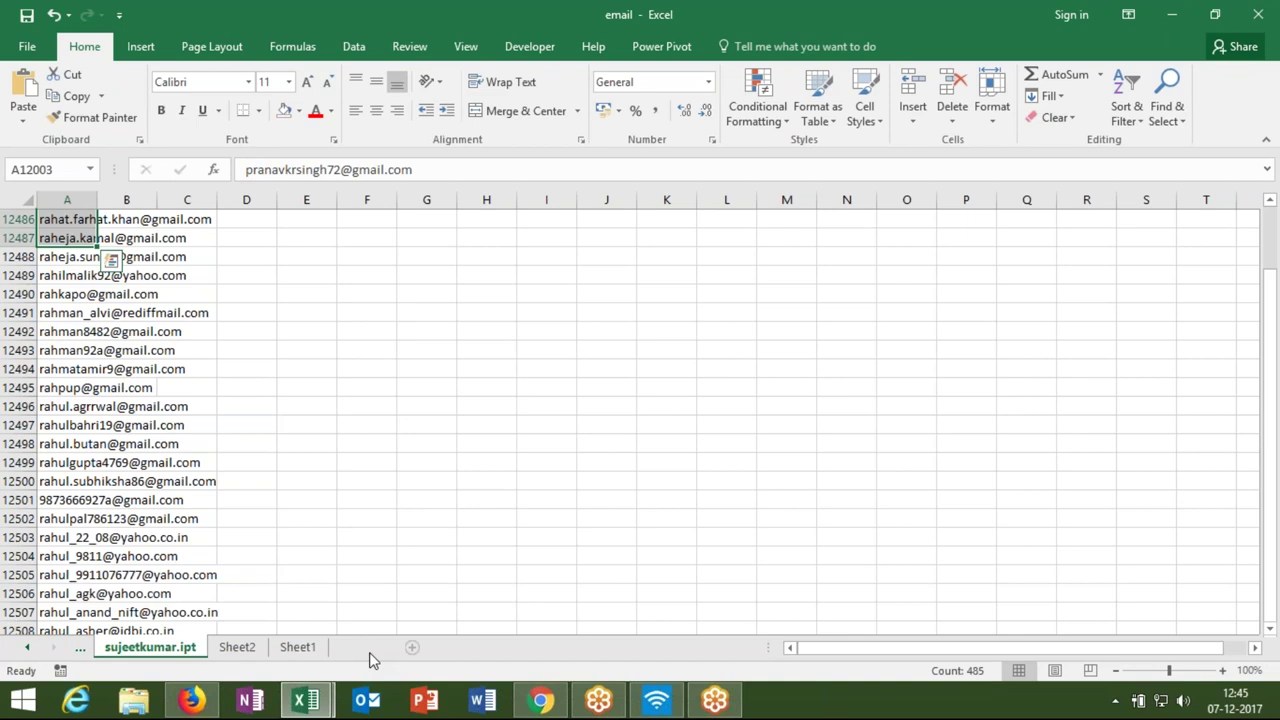
left_click(368, 649)
- Browse the All, Financial and Date & Time categories in Insert Function, read DAY, then cancel
left_click(215, 170)
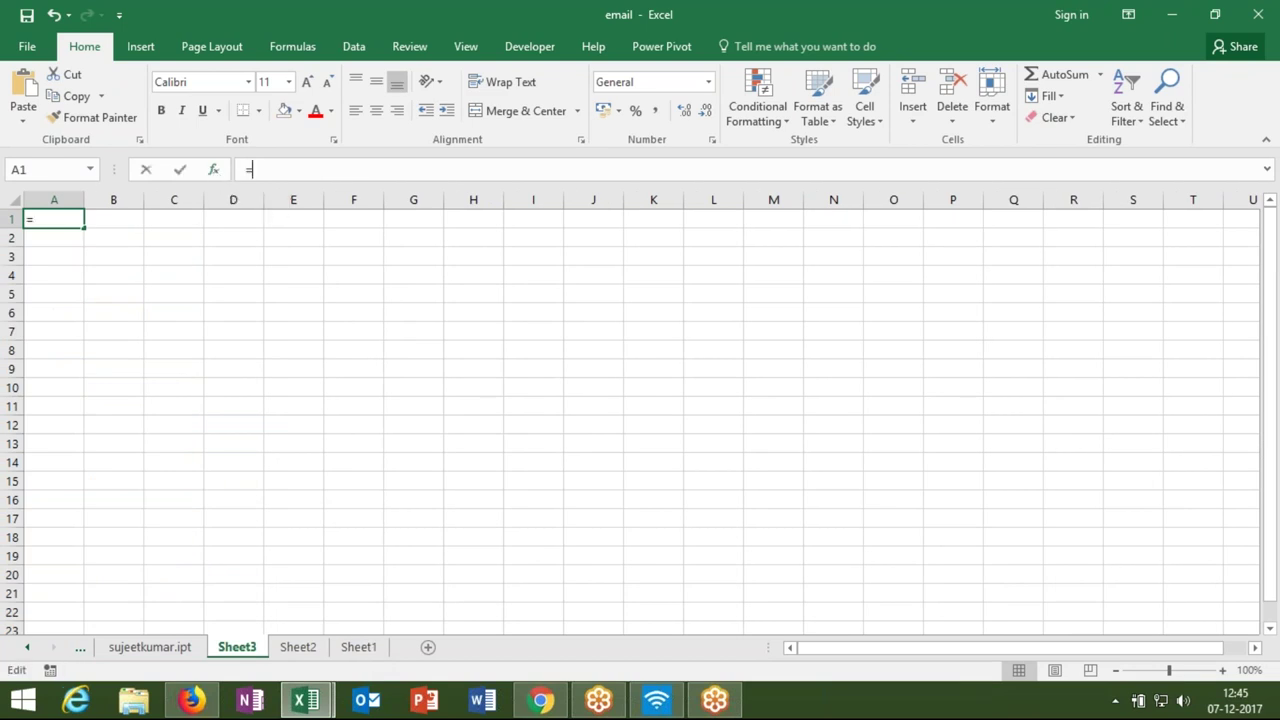
left_click(631, 366)
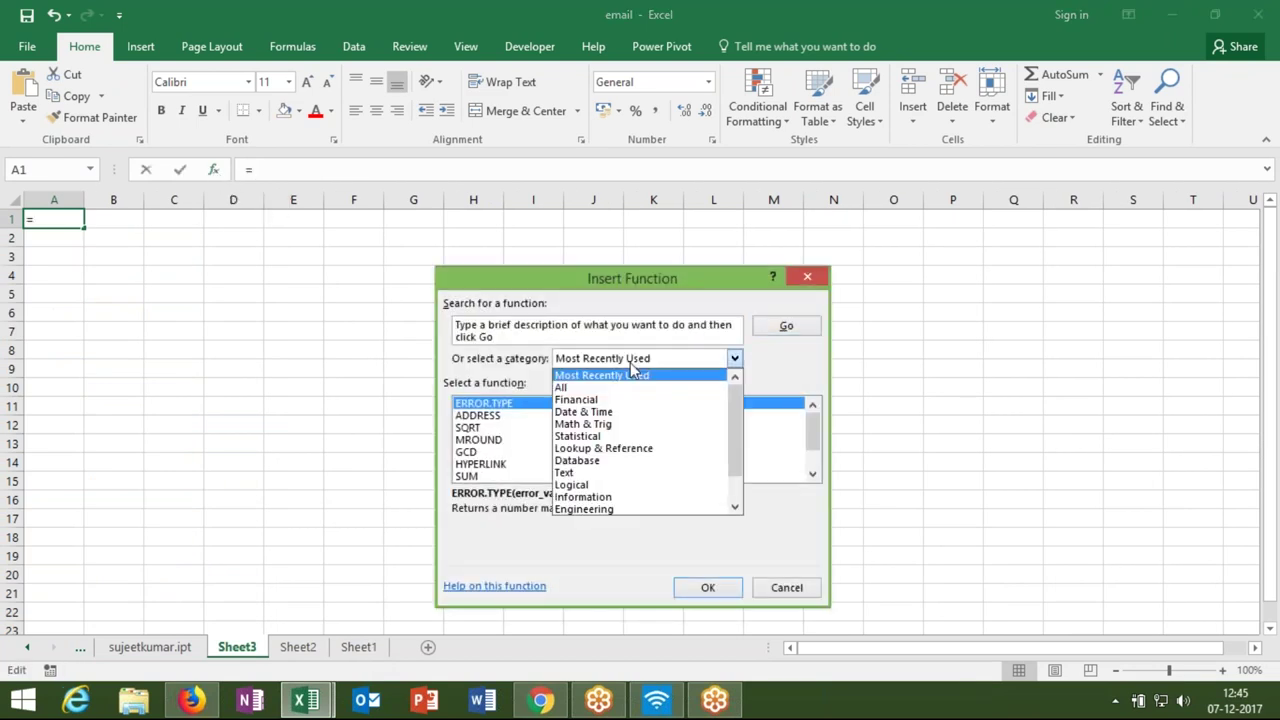
left_click(627, 388)
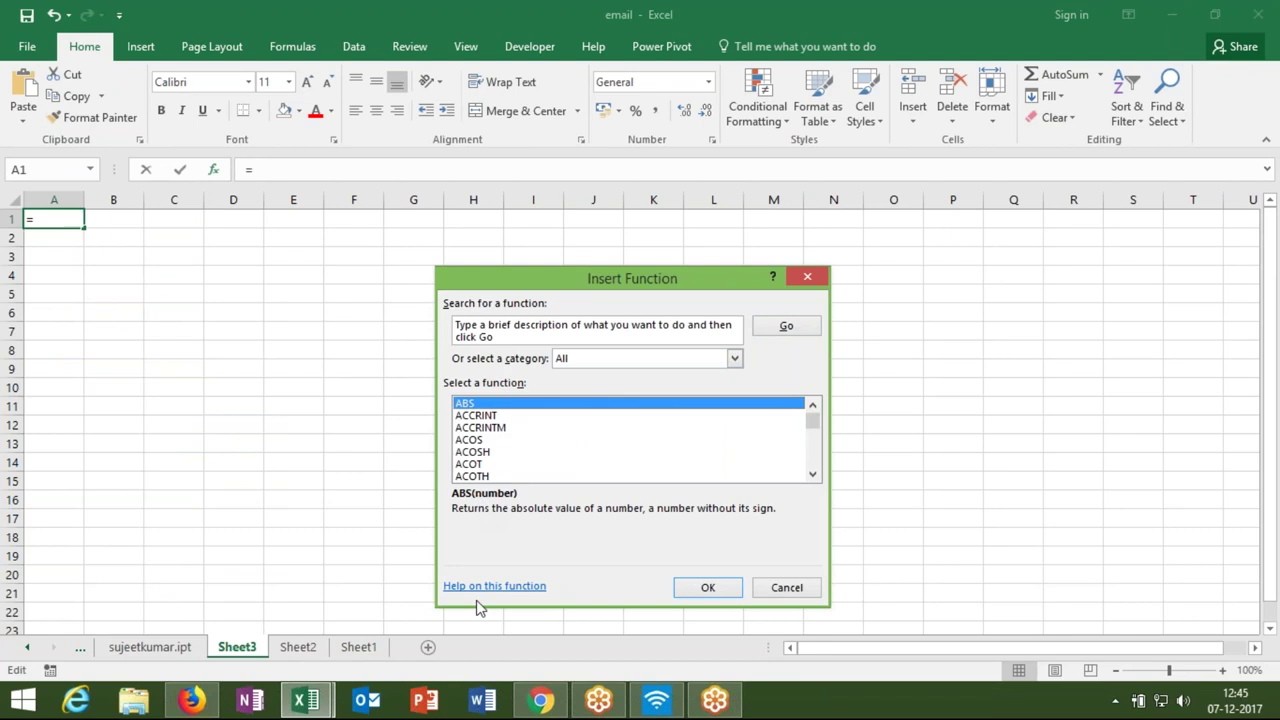
left_click(603, 362)
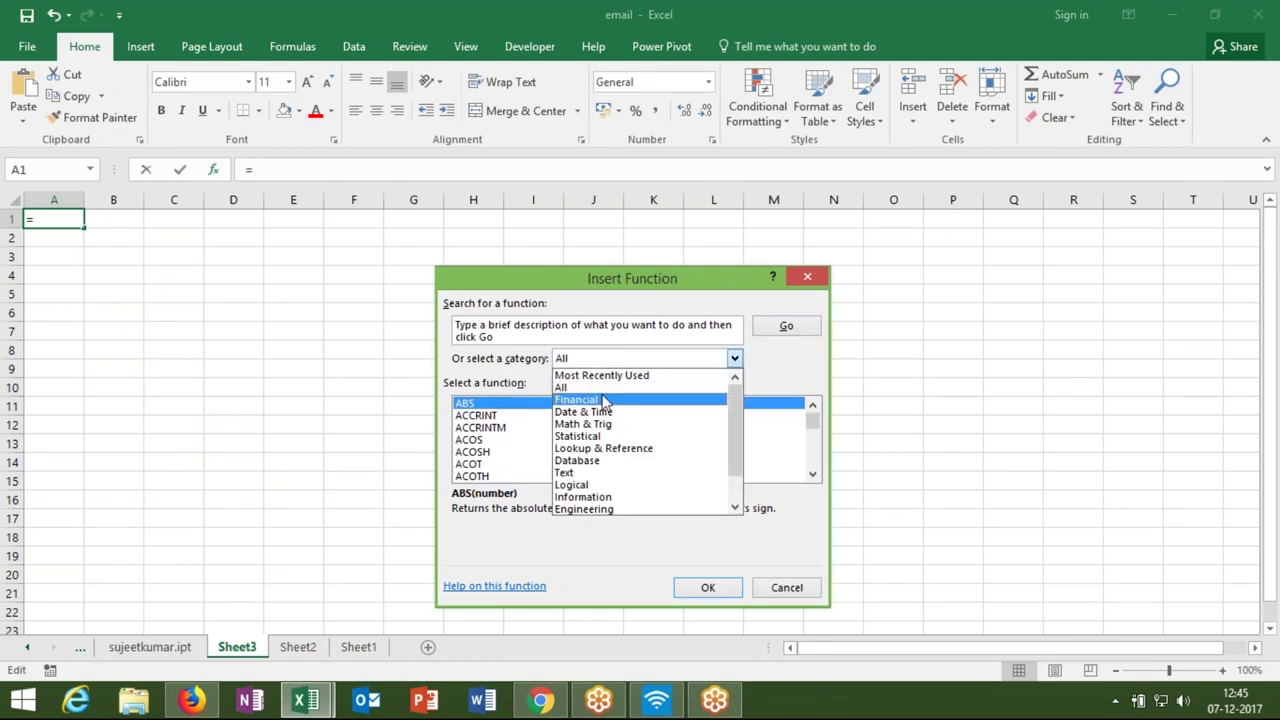
left_click(603, 400)
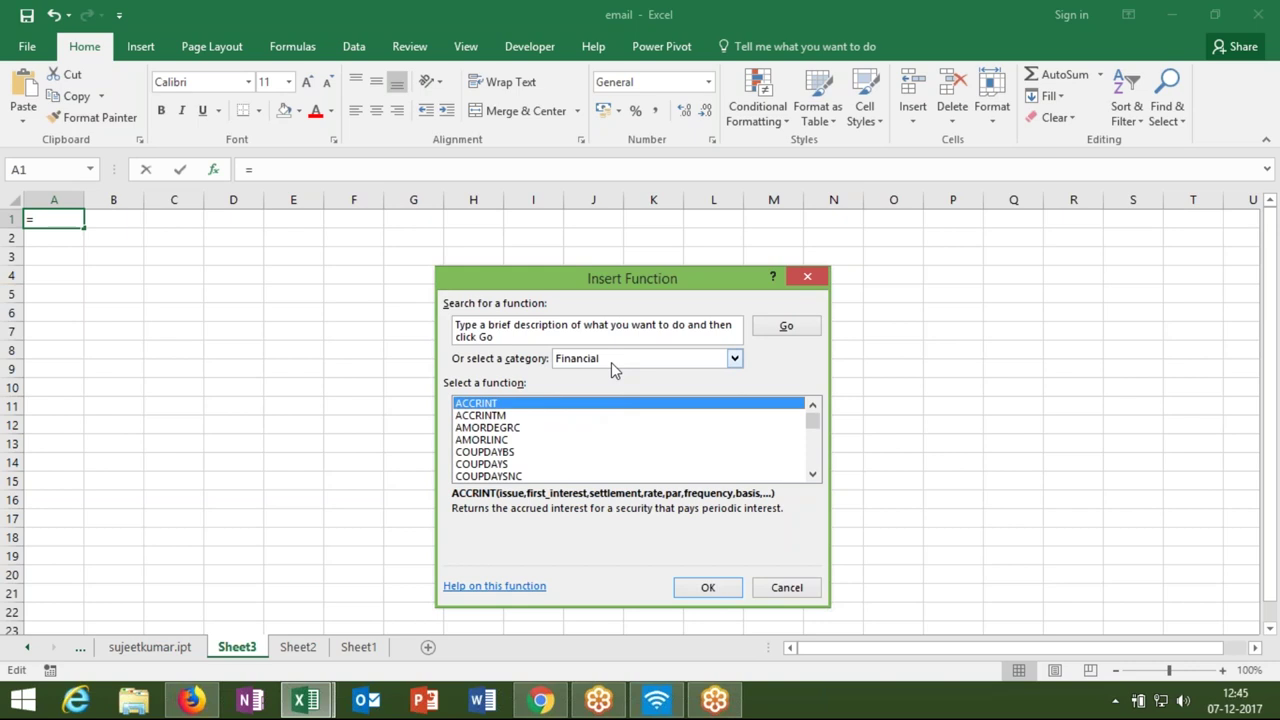
left_click(611, 362)
left_click(606, 412)
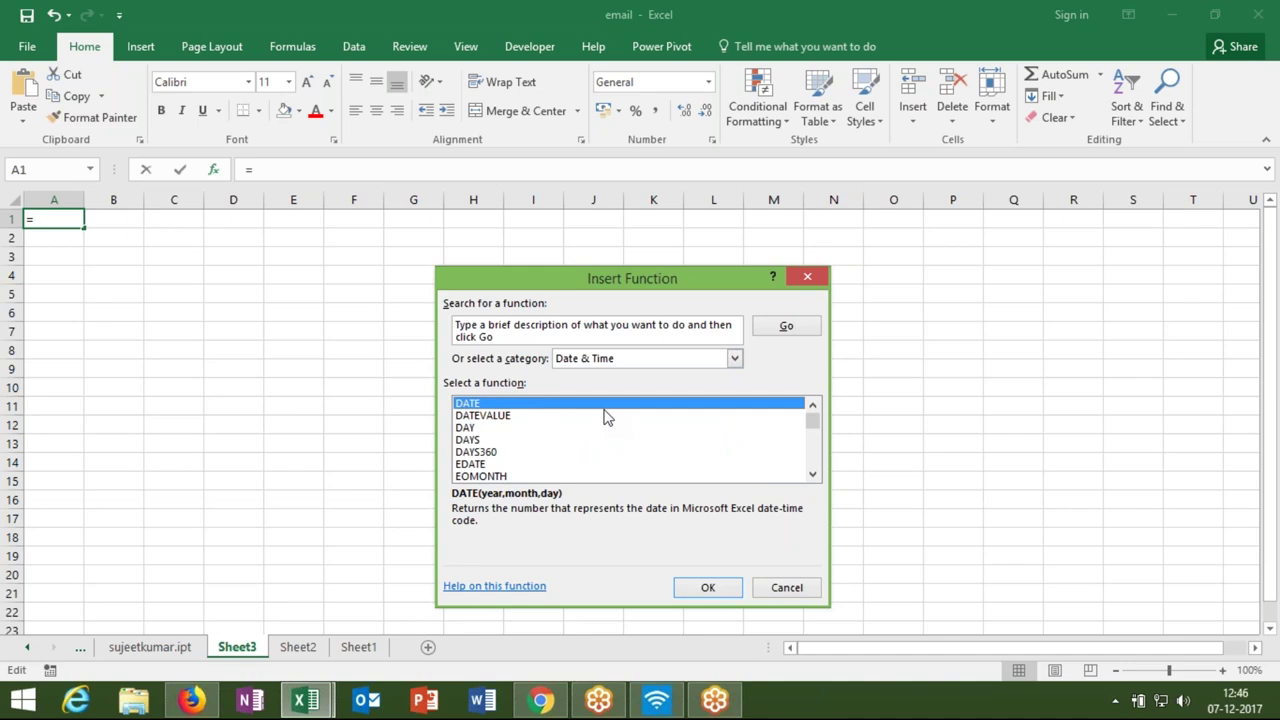
left_click(603, 428)
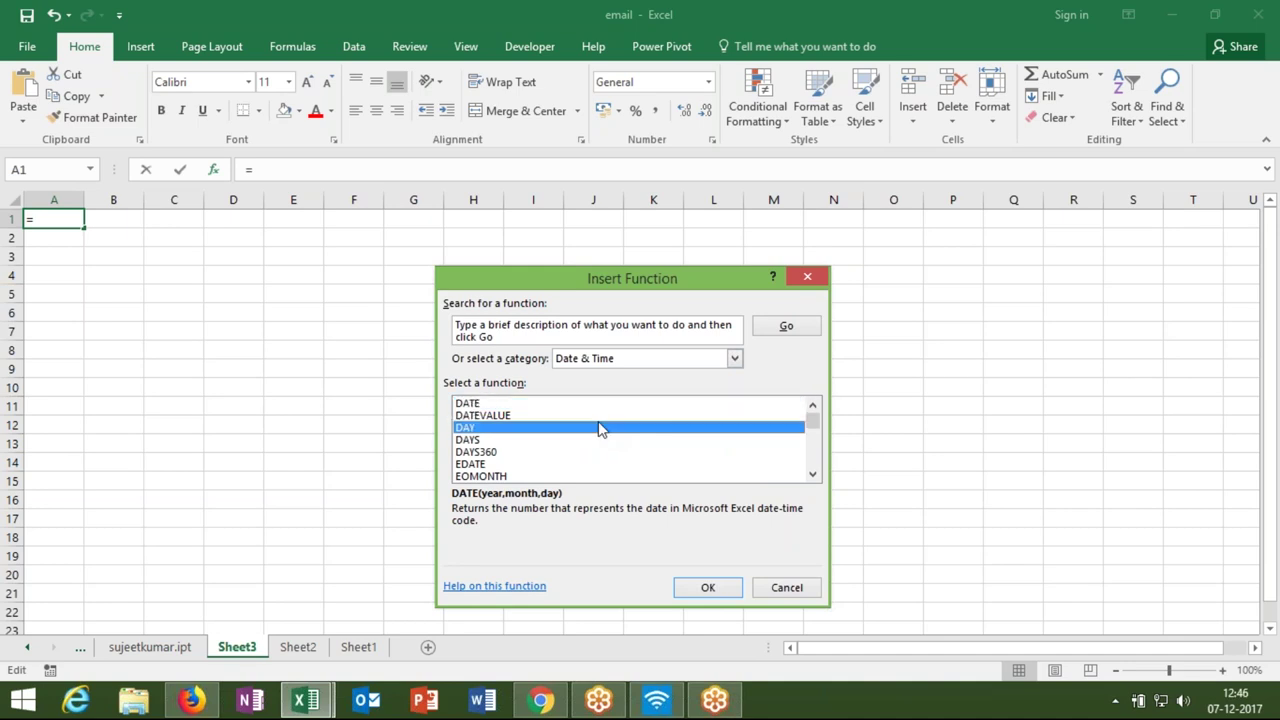
left_click(788, 587)
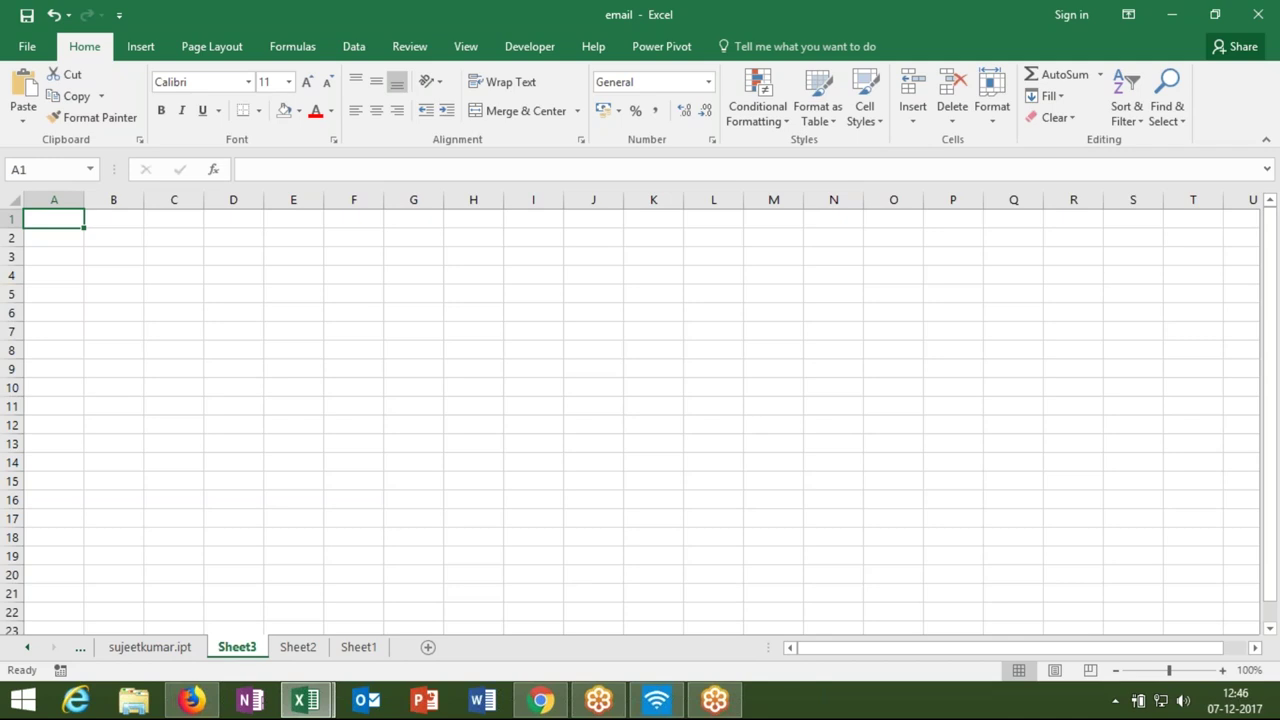
- On the Formulas tab, view the Logical, Text, Date & Time and Lookup & Reference function lists
left_click(295, 52)
left_click(230, 115)
left_click(268, 100)
left_click(267, 102)
left_click(303, 95)
left_click(302, 92)
left_click(357, 105)
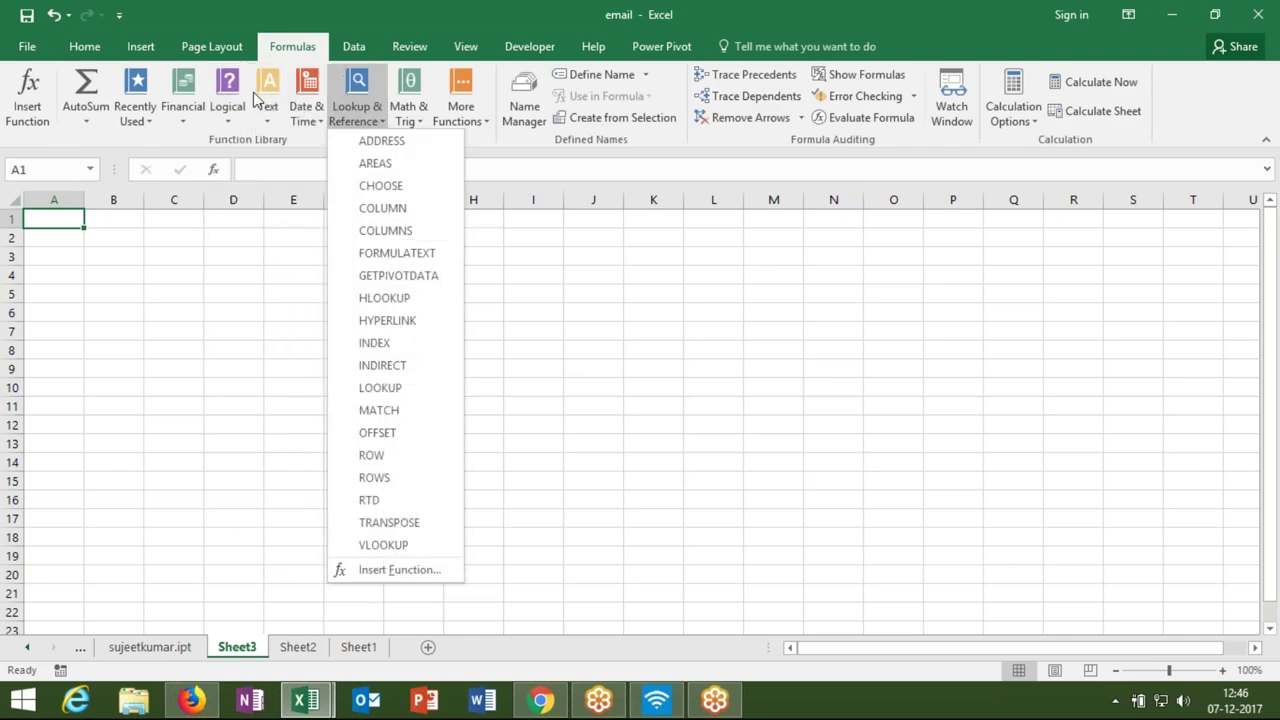
left_click(338, 104)
- View the Math & Trig, Financial and More Functions lists, then close the menus
left_click(409, 108)
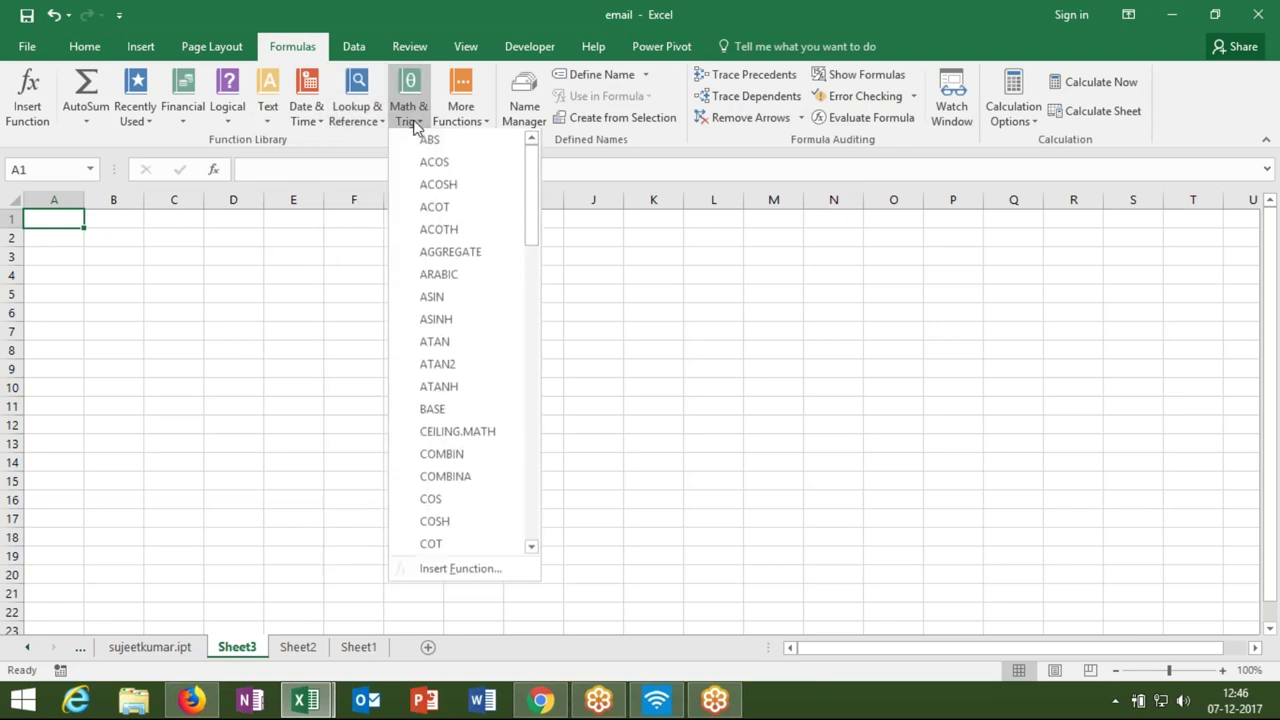
left_click(455, 112)
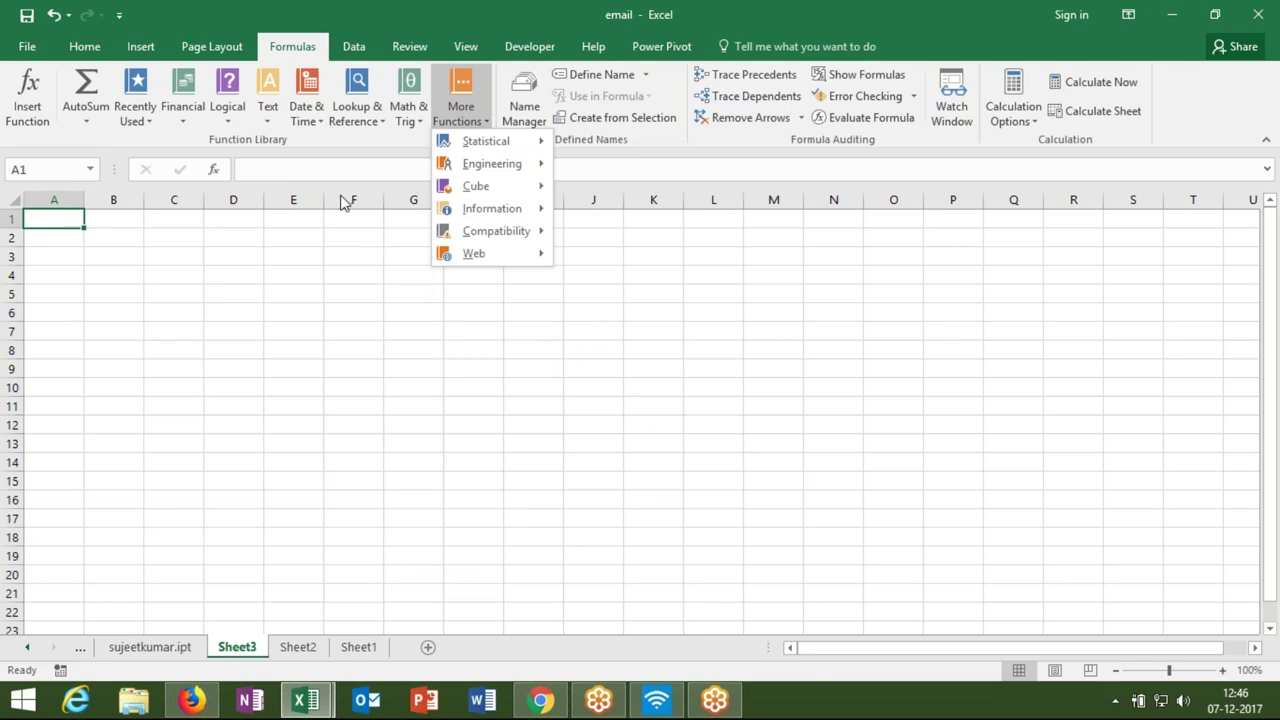
left_click(189, 121)
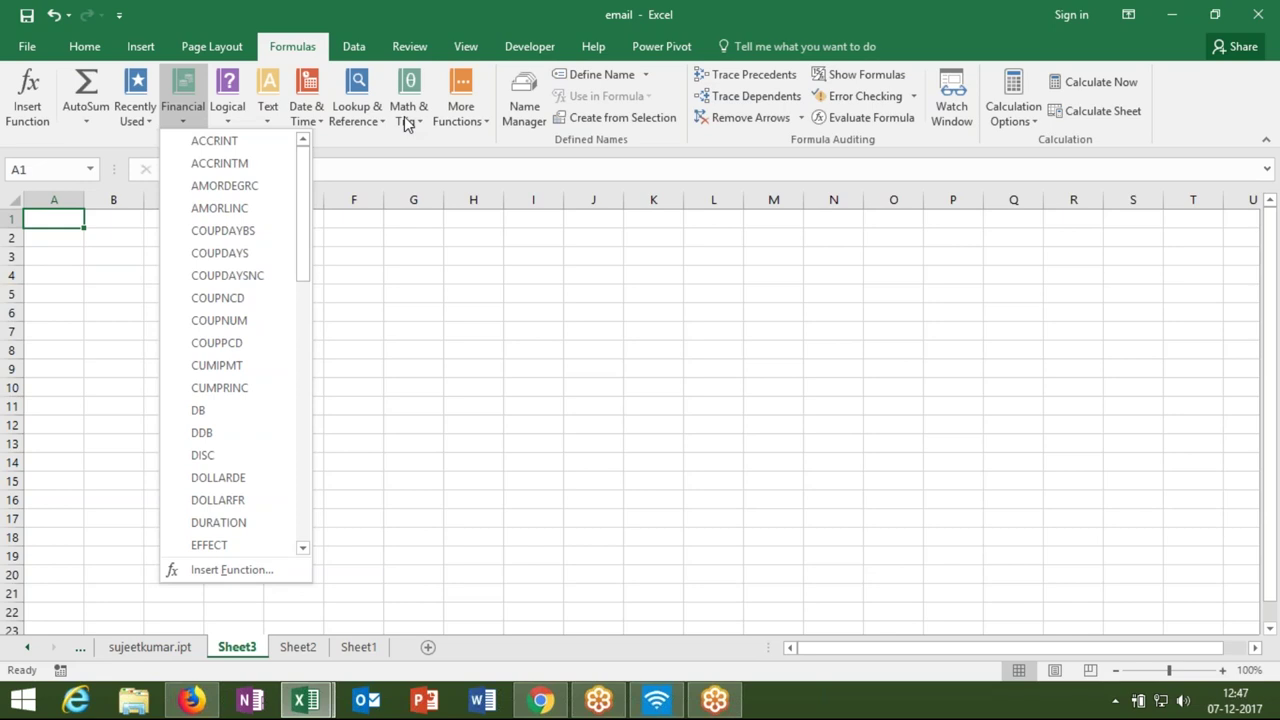
left_click(458, 118)
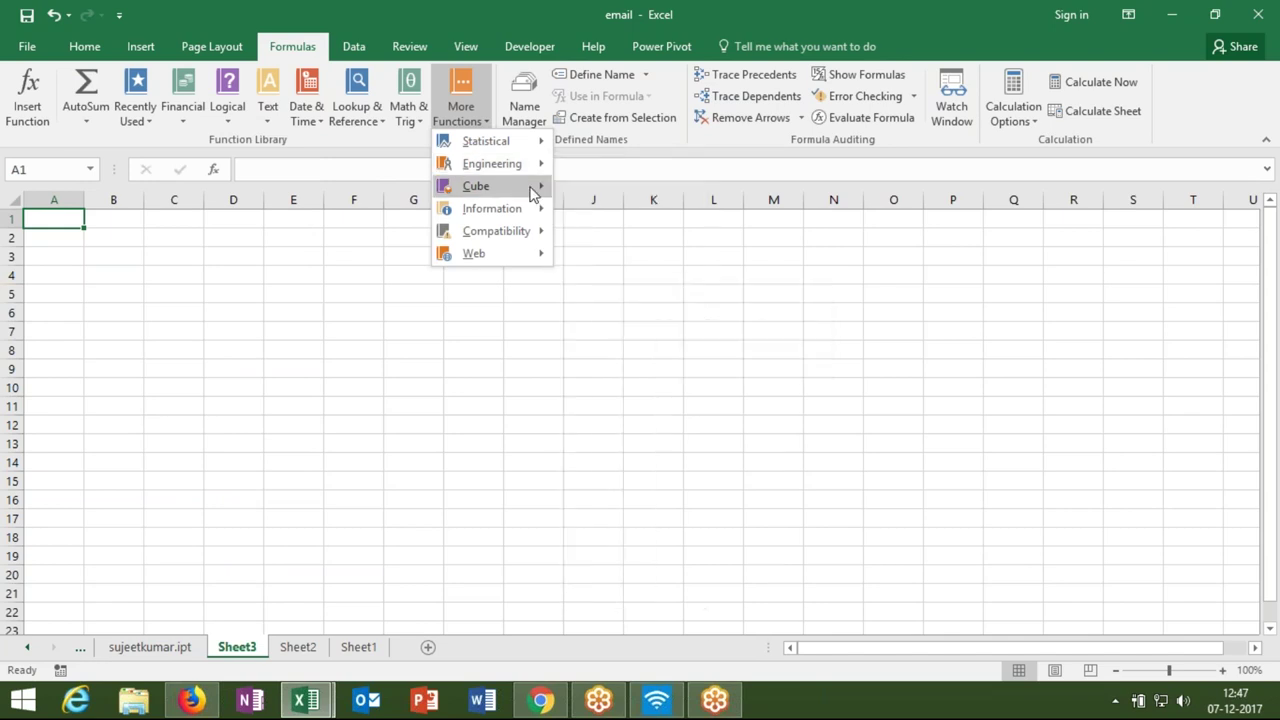
mouse_move(476, 186)
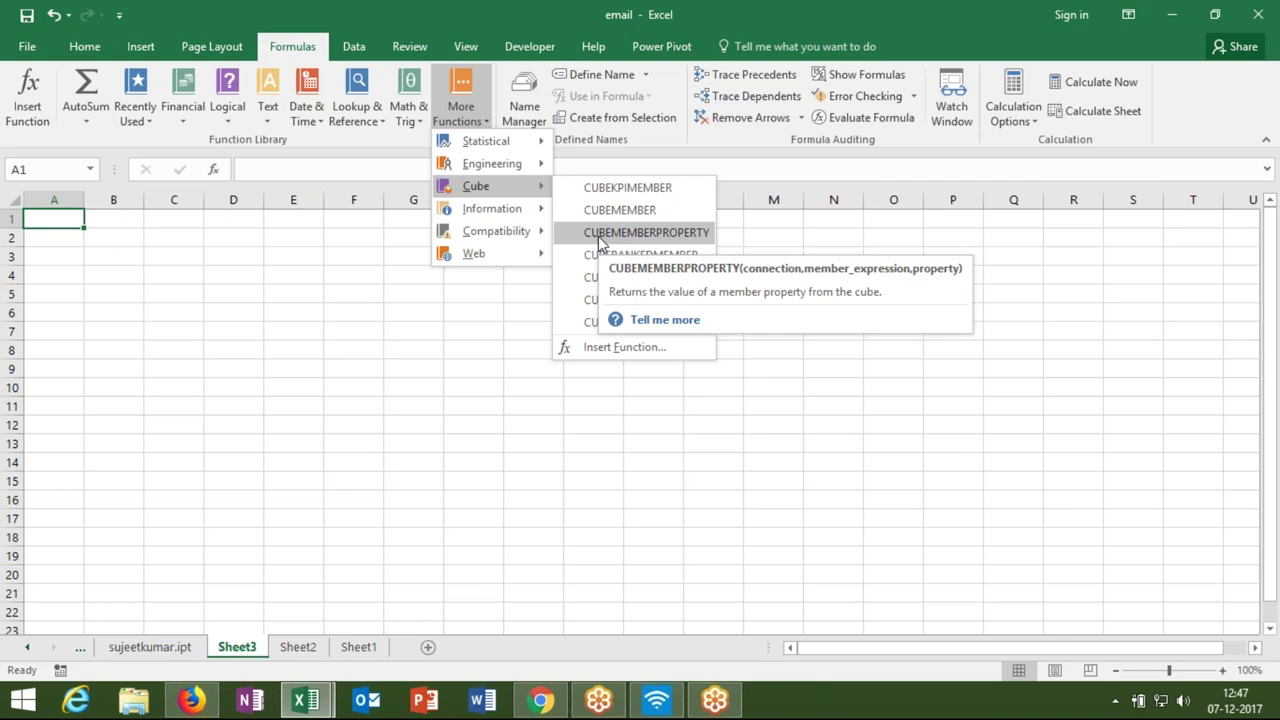
left_click(386, 362)
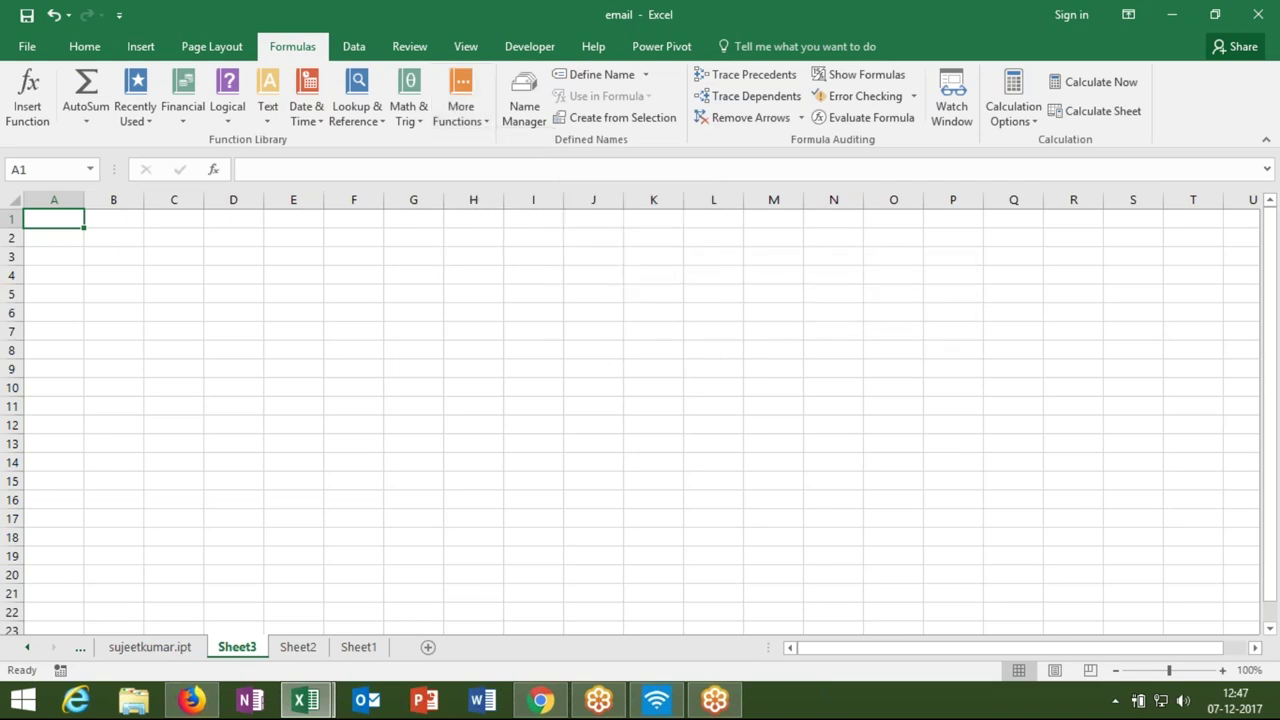